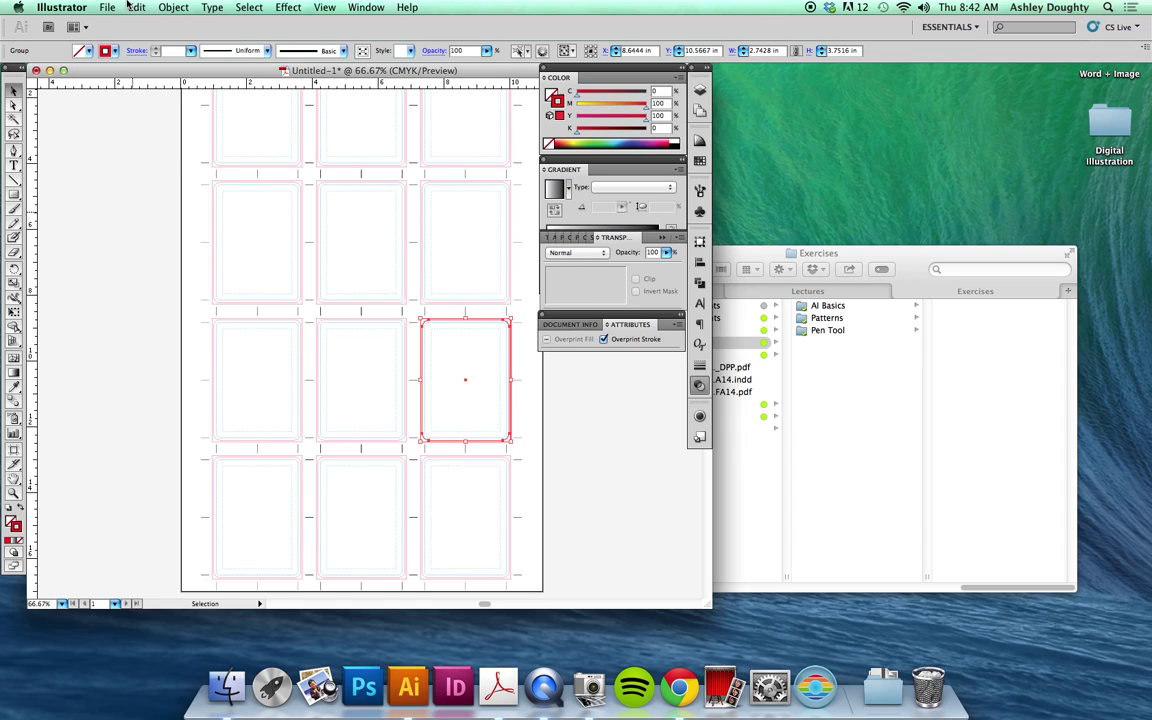
Clear the red artboard selection with Cmd+Shift+A and show the File menu
{"action": "key", "text": "ctrl+shift+a"}
{"action": "left_click", "coordinate": [104, 7]}
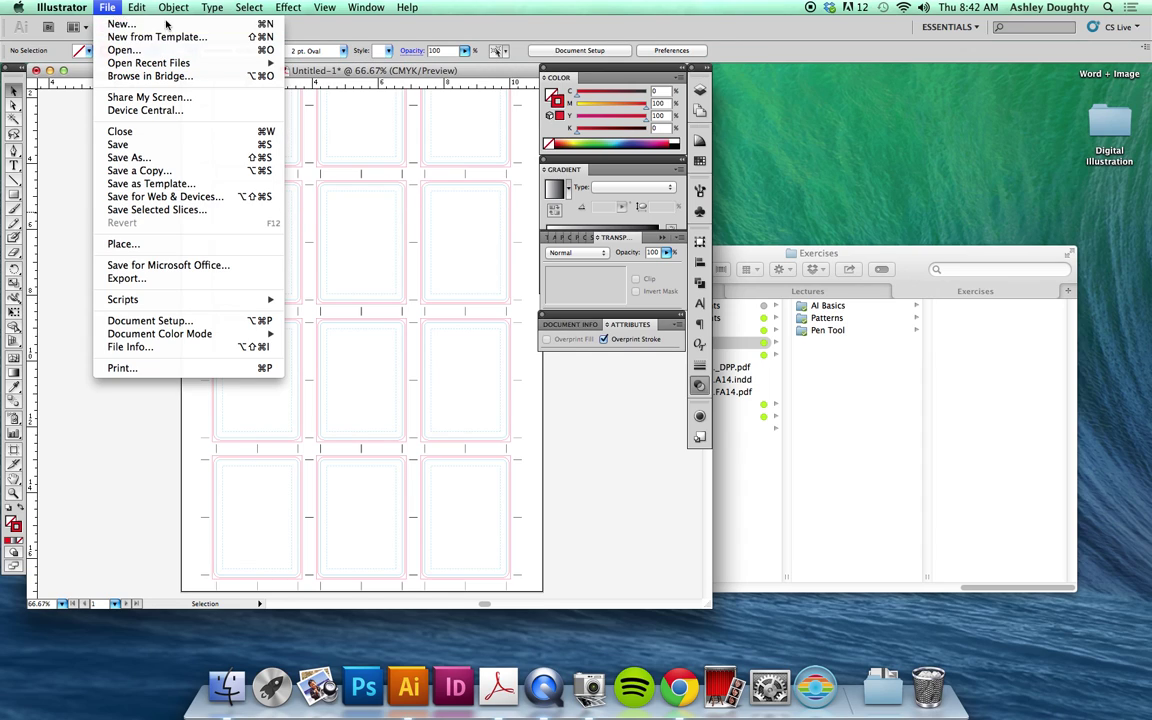
Create a new 1-artboard Tabloid 11 x 17 in CMYK document, Untitled-4
{"action": "left_click", "coordinate": [160, 23]}
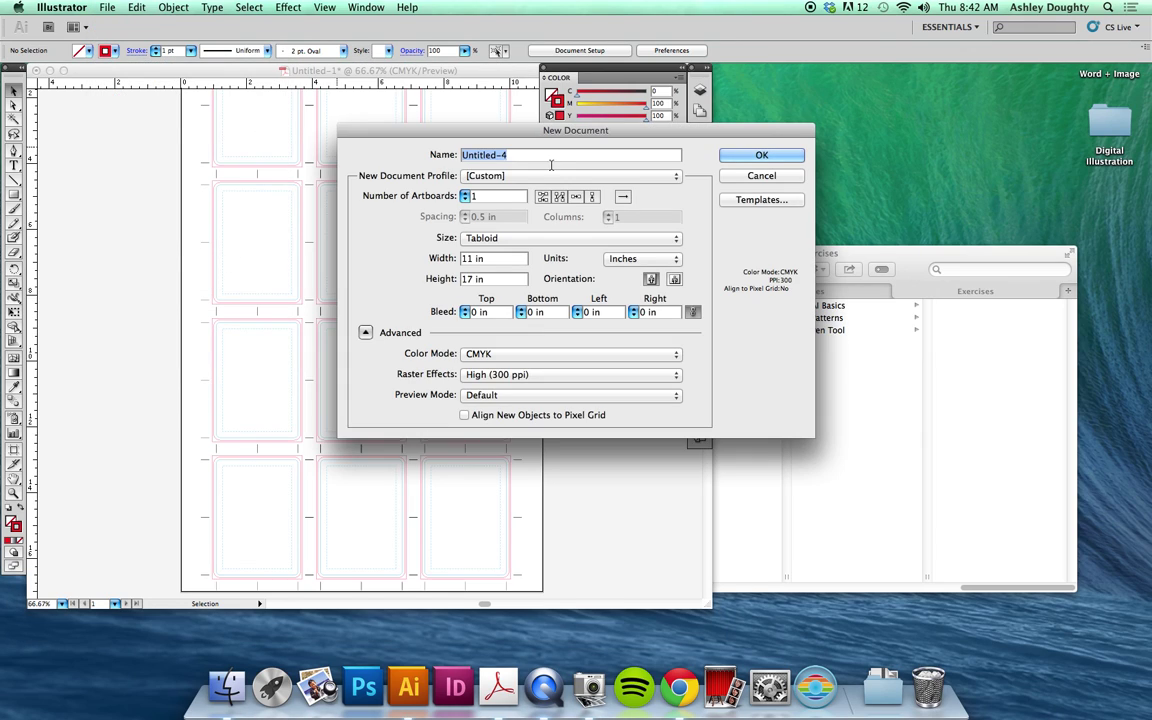
{"action": "left_click_drag", "start_coordinate": [543, 136], "coordinate": [445, 195]}
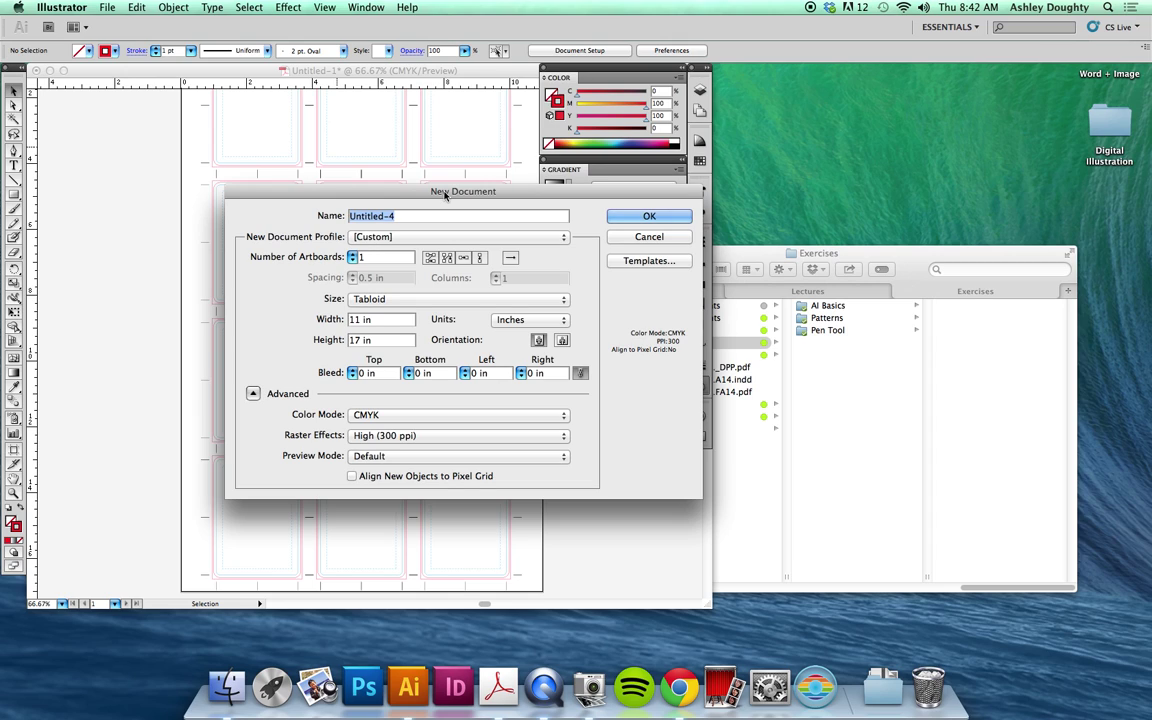
{"action": "left_click_drag", "start_coordinate": [445, 195], "coordinate": [441, 244]}
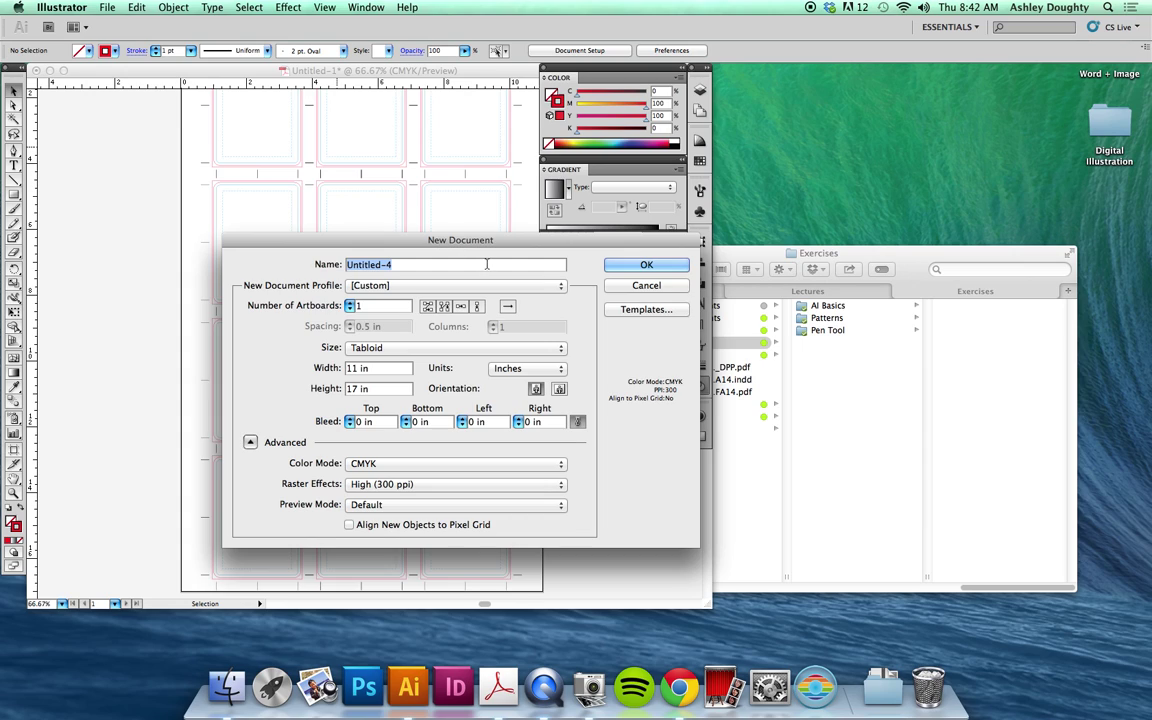
{"action": "left_click_drag", "start_coordinate": [498, 247], "coordinate": [534, 243]}
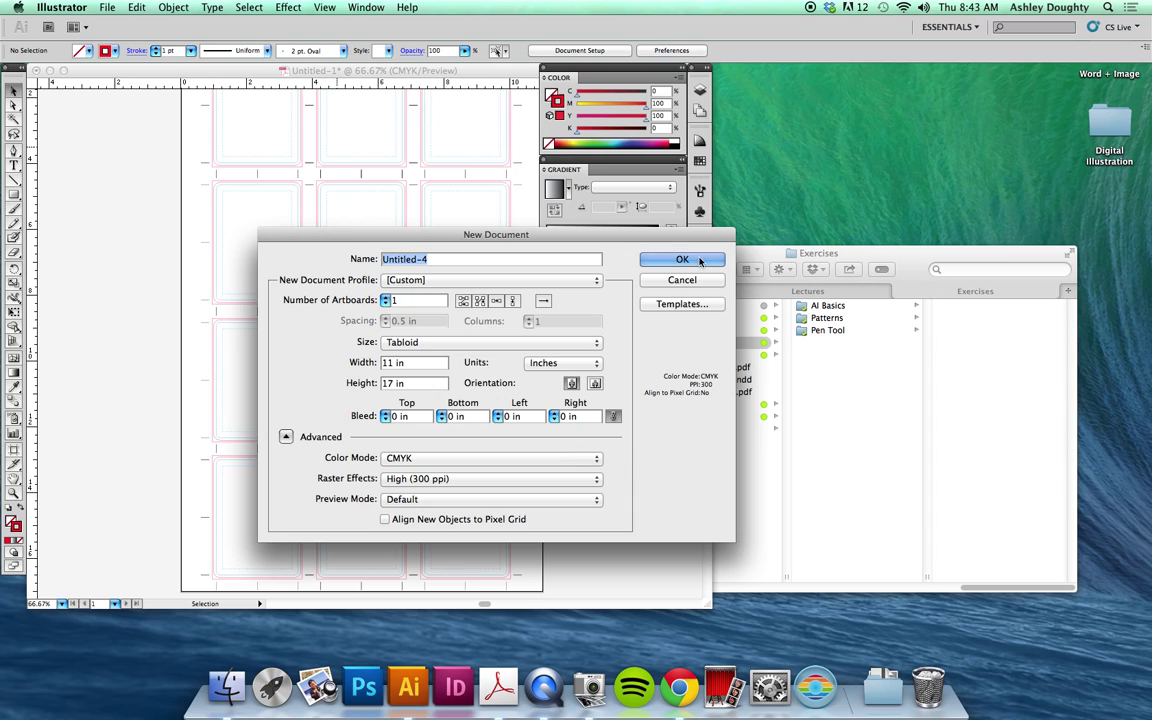
{"action": "left_click", "coordinate": [700, 261]}
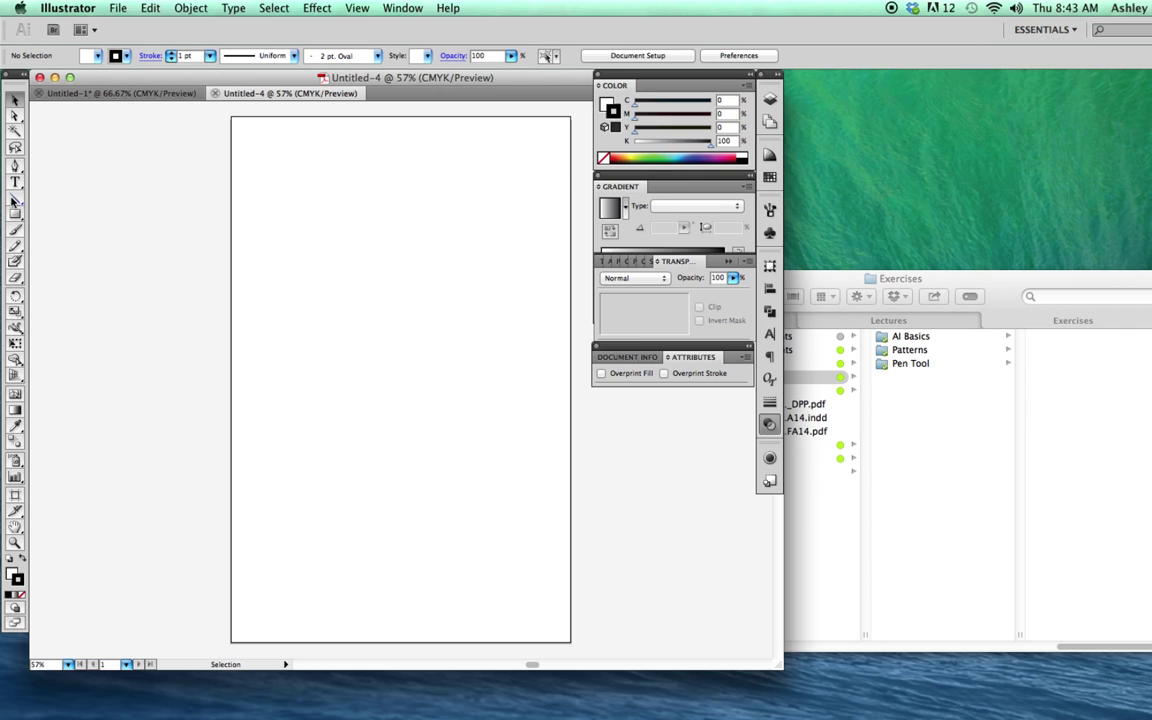
Draw two diagonal lines forming a V and a vertical line with the Line Segment Tool at 100% zoom
{"action": "left_click_drag", "start_coordinate": [13, 200], "coordinate": [40, 204]}
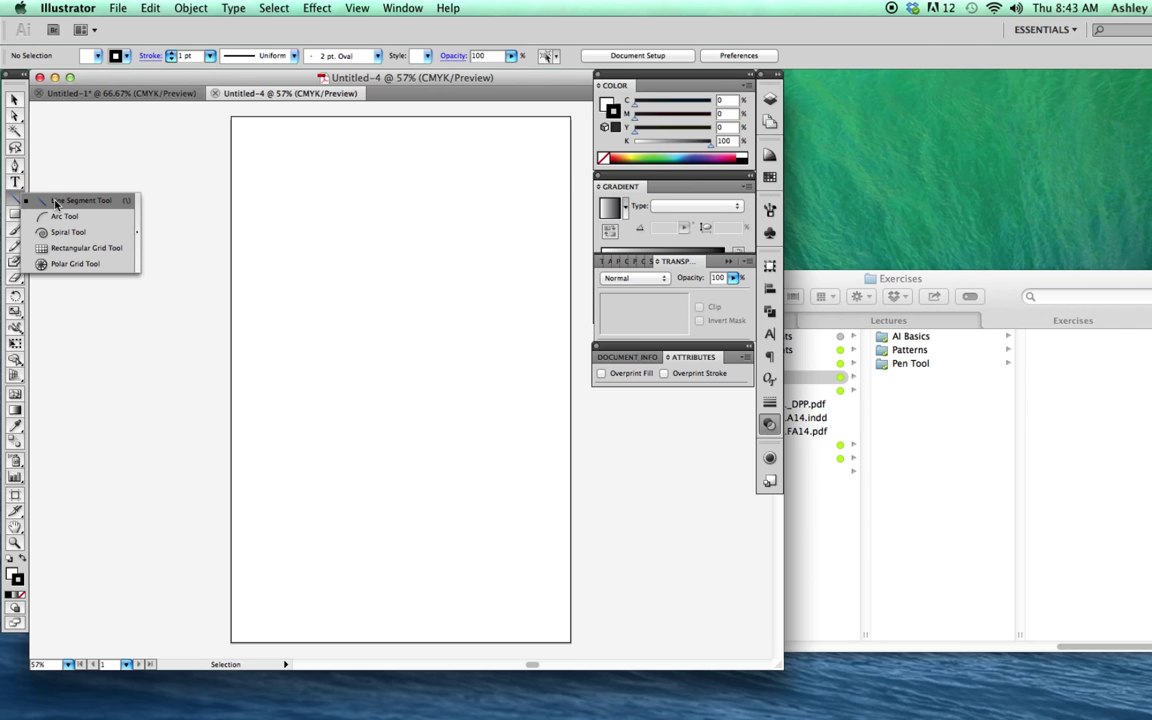
{"action": "left_click_drag", "start_coordinate": [60, 204], "coordinate": [61, 205]}
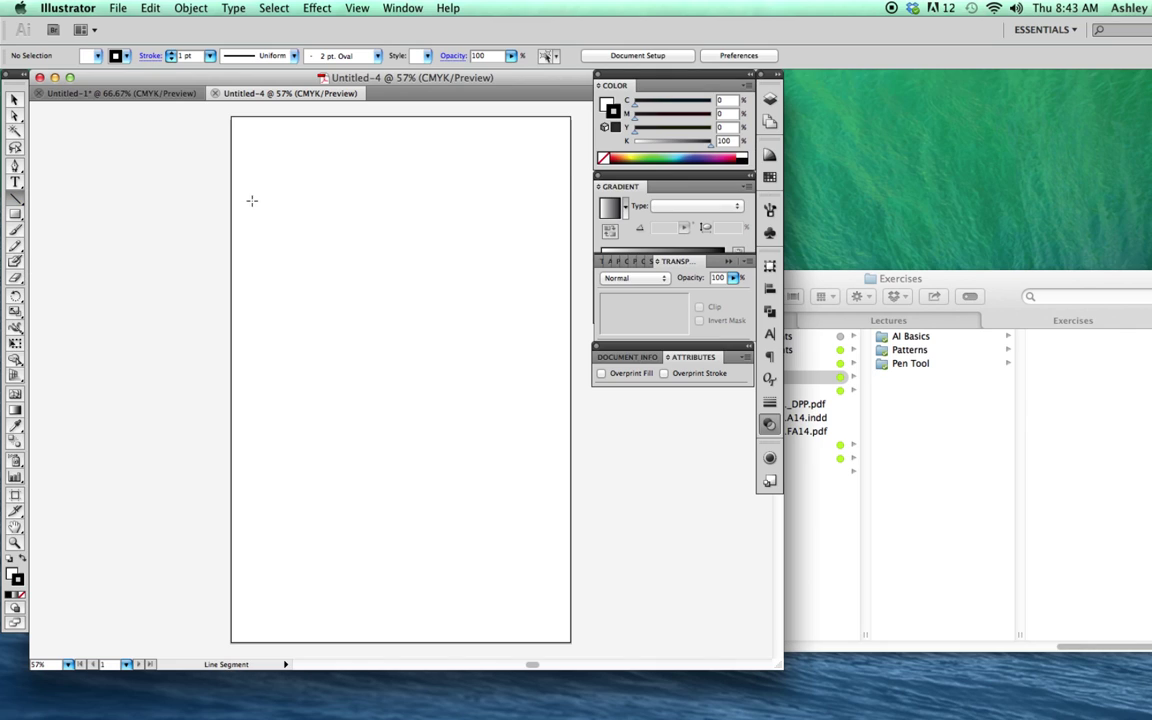
{"action": "left_click_drag", "start_coordinate": [252, 201], "coordinate": [308, 261]}
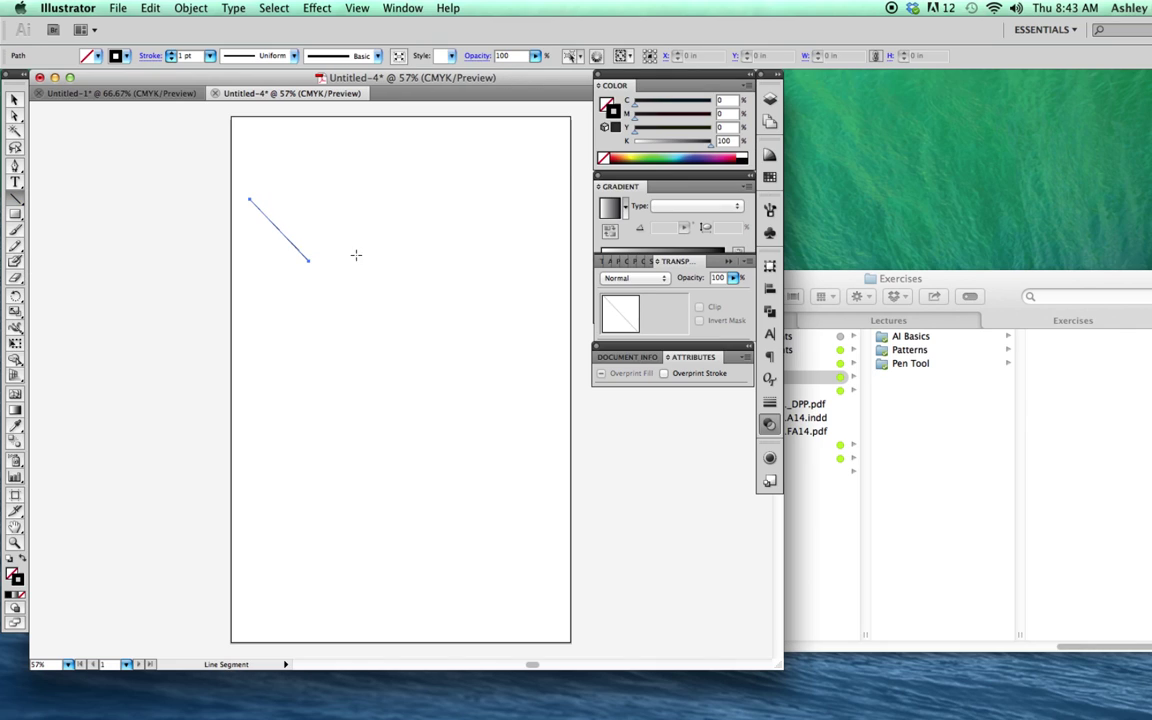
{"action": "key", "text": "super+1"}
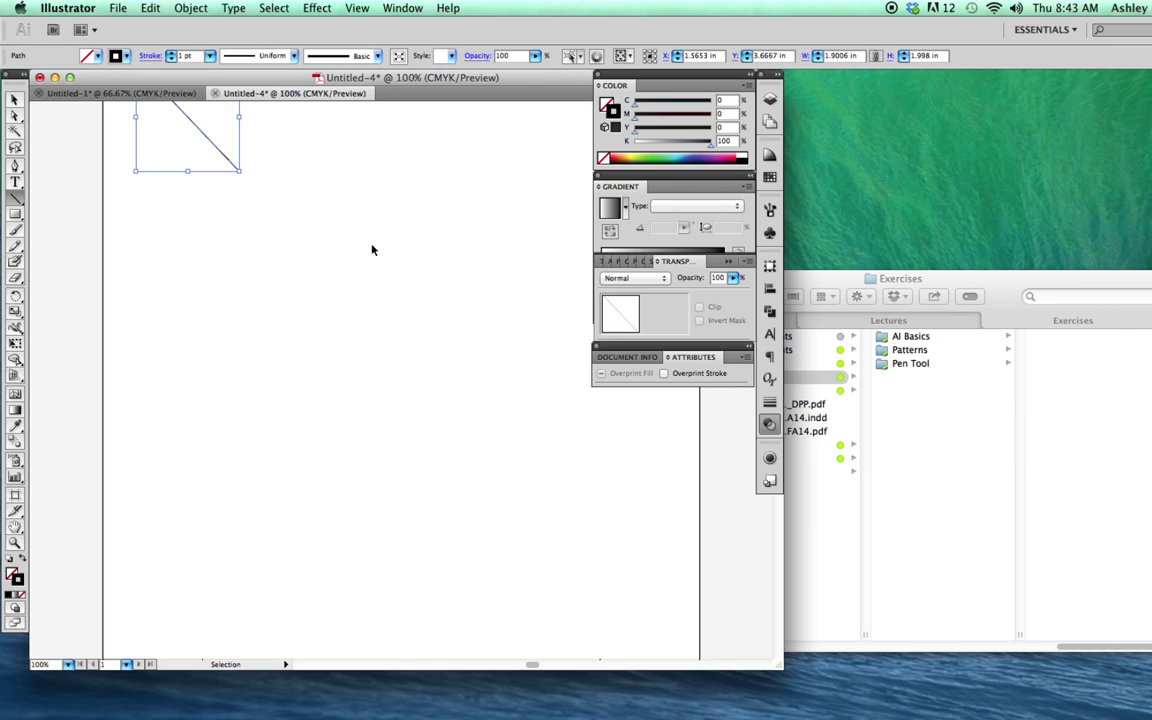
{"action": "scroll", "coordinate": [296, 321], "scroll_direction": "left", "scroll_amount": 3}
{"action": "scroll", "coordinate": [292, 315], "scroll_direction": "up", "scroll_amount": 5}
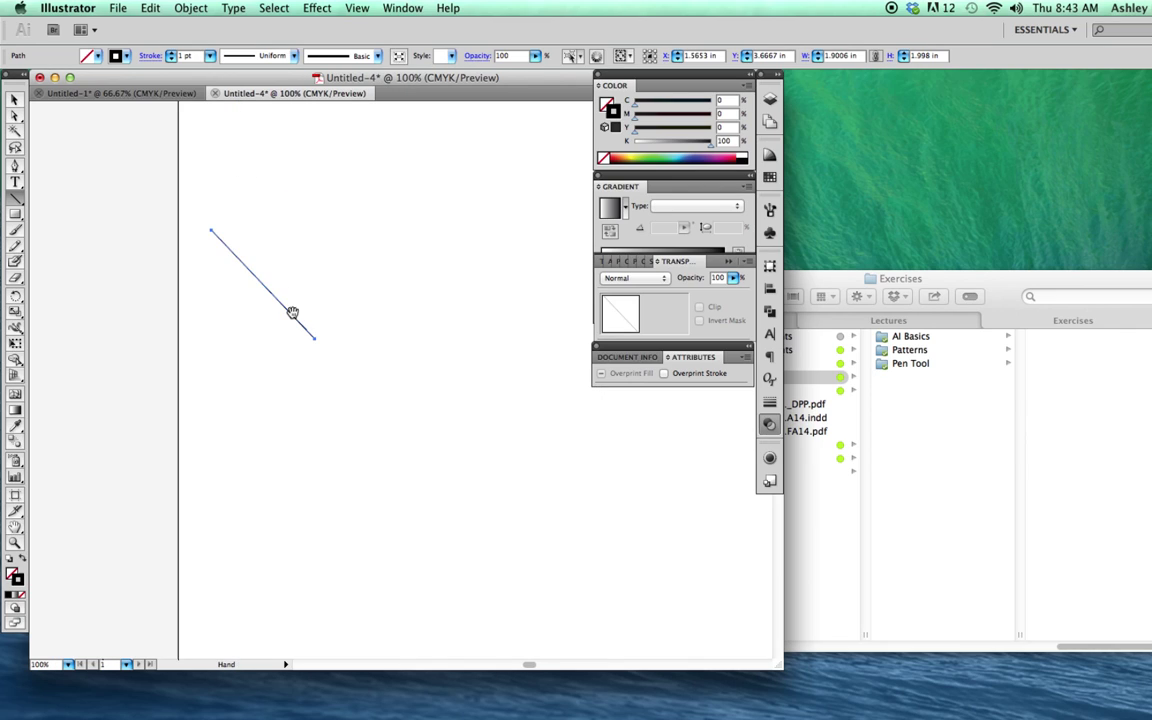
{"action": "mouse_move", "coordinate": [328, 338]}
{"action": "left_mouse_down"}
{"action": "mouse_move", "coordinate": [451, 187]}
{"action": "mouse_move", "coordinate": [459, 390]}
{"action": "left_mouse_up"}
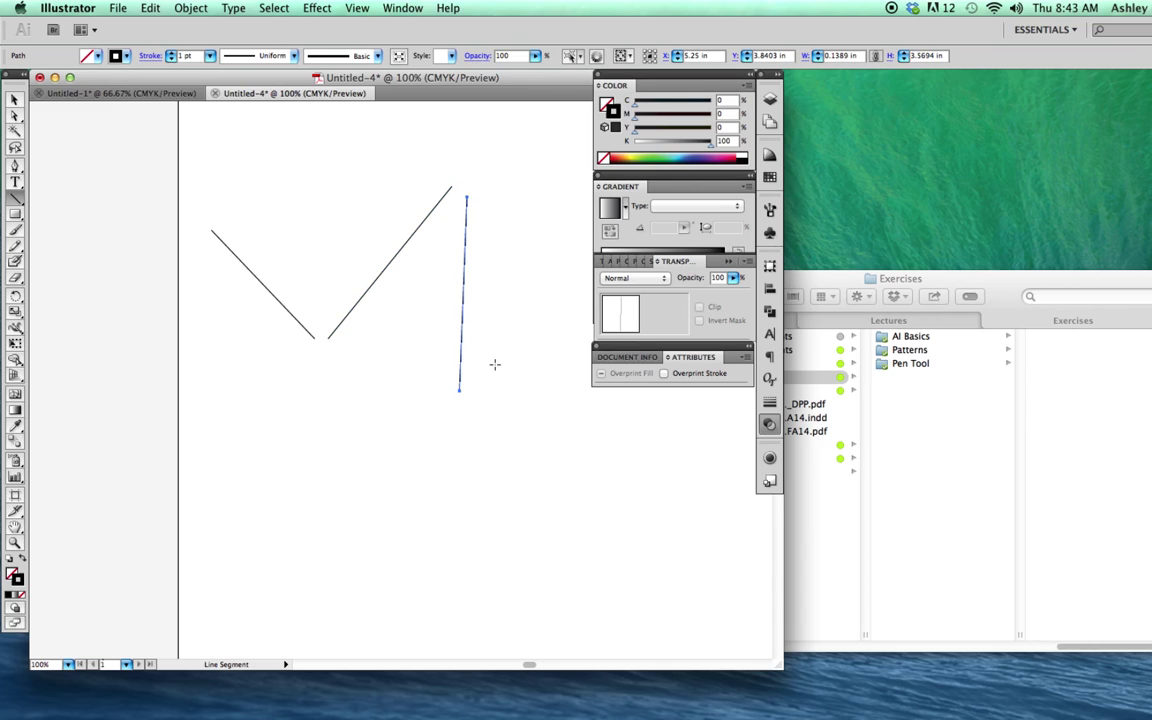
{"action": "left_click", "coordinate": [16, 203]}
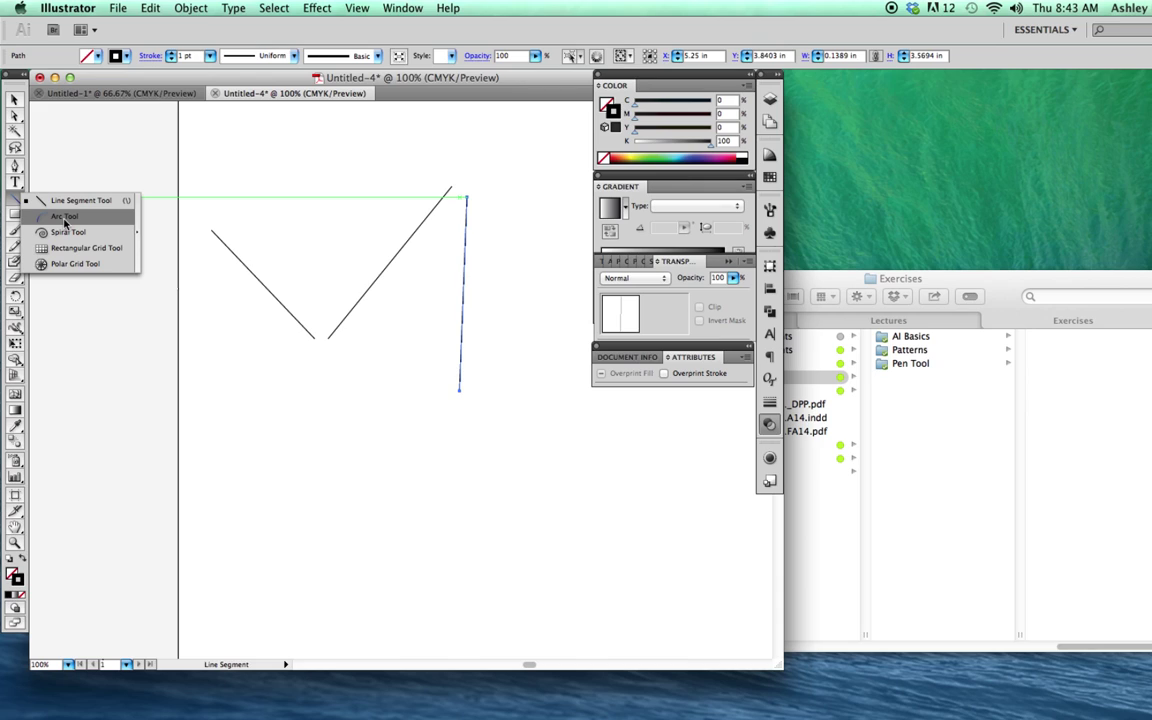
Draw three arcs below the lines with the Arc Tool and add a spiral on the right
{"action": "left_click", "coordinate": [64, 218]}
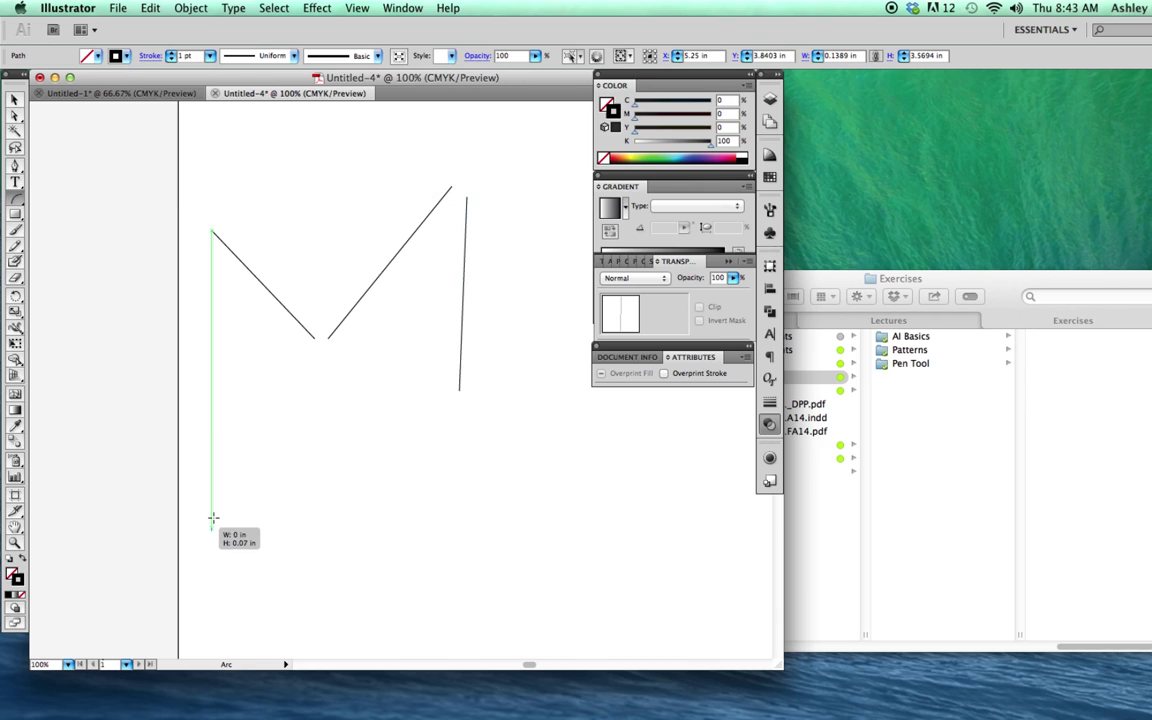
{"action": "mouse_move", "coordinate": [211, 530]}
{"action": "left_mouse_down"}
{"action": "mouse_move", "coordinate": [347, 405]}
{"action": "mouse_move", "coordinate": [254, 389]}
{"action": "left_mouse_up"}
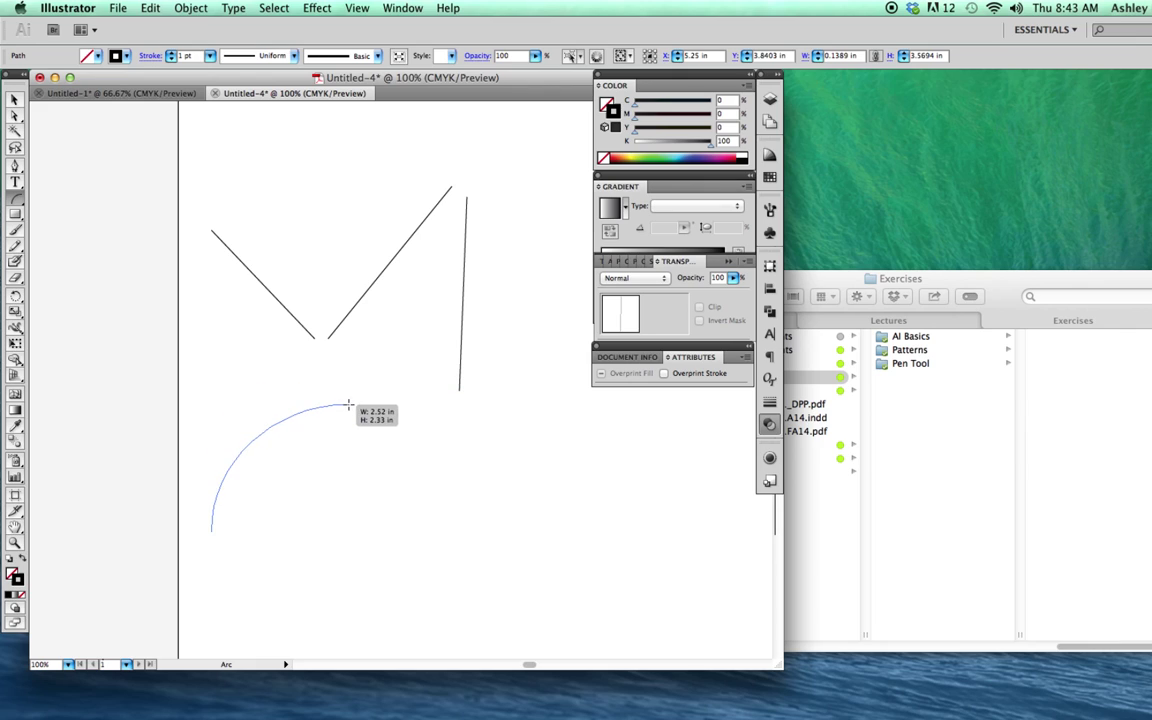
{"action": "mouse_move", "coordinate": [254, 389]}
{"action": "left_mouse_down"}
{"action": "mouse_move", "coordinate": [343, 401]}
{"action": "mouse_move", "coordinate": [372, 505]}
{"action": "mouse_move", "coordinate": [465, 531]}
{"action": "left_mouse_up"}
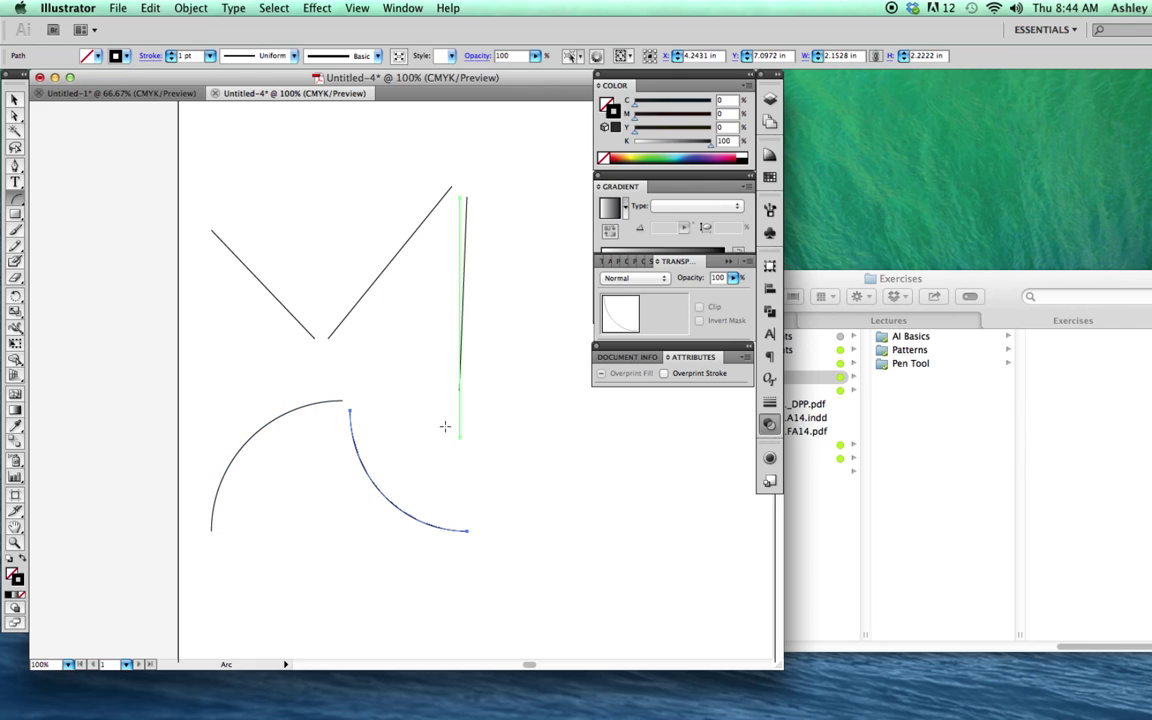
{"action": "mouse_move", "coordinate": [350, 410]}
{"action": "left_mouse_down"}
{"action": "mouse_move", "coordinate": [541, 406]}
{"action": "mouse_move", "coordinate": [484, 401]}
{"action": "left_mouse_up"}
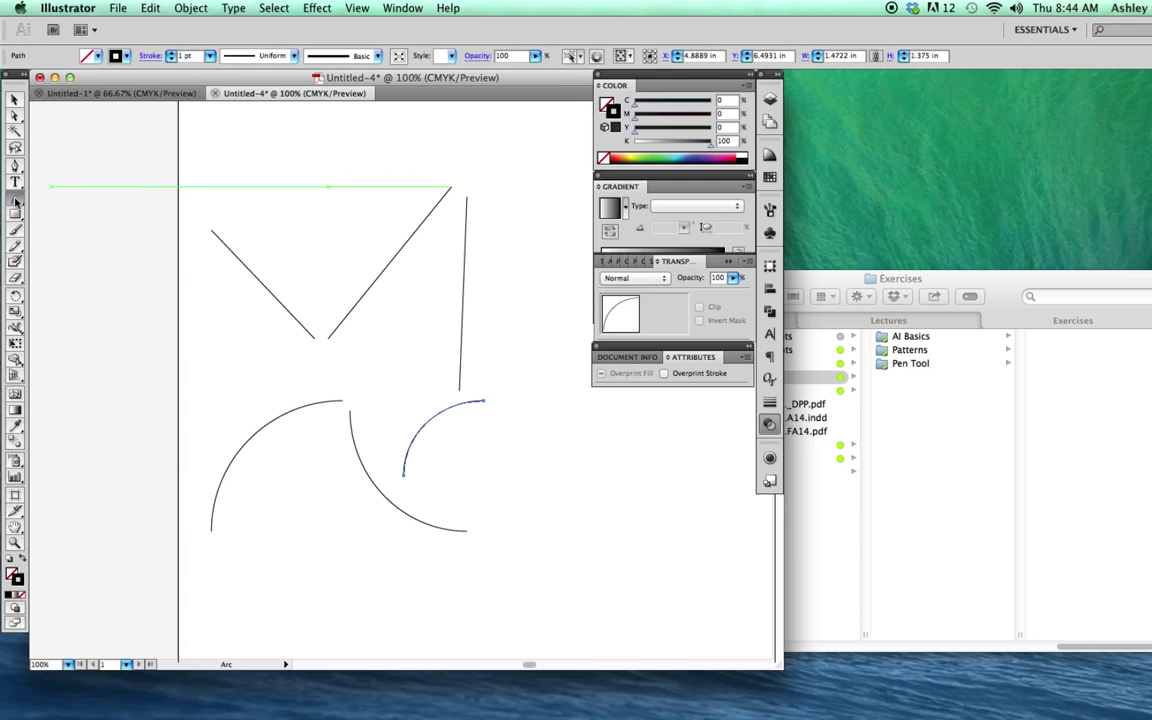
{"action": "left_click_drag", "start_coordinate": [15, 200], "coordinate": [67, 239]}
{"action": "mouse_move", "coordinate": [465, 288]}
{"action": "left_mouse_down"}
{"action": "mouse_move", "coordinate": [278, 296]}
{"action": "mouse_move", "coordinate": [347, 280]}
{"action": "mouse_move", "coordinate": [463, 300]}
{"action": "mouse_move", "coordinate": [468, 341]}
{"action": "mouse_move", "coordinate": [440, 290]}
{"action": "mouse_move", "coordinate": [459, 326]}
{"action": "left_mouse_up"}
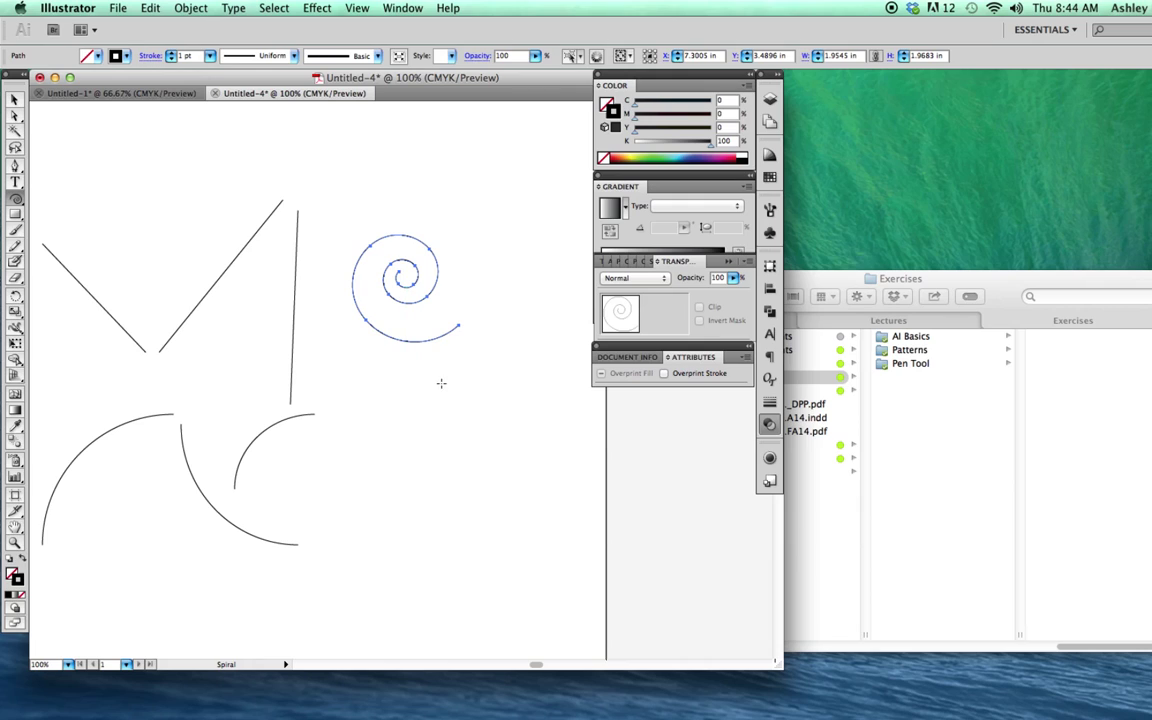
Create a second spiral with 50% decay and 25 segments below the first one
{"action": "left_click", "coordinate": [412, 386]}
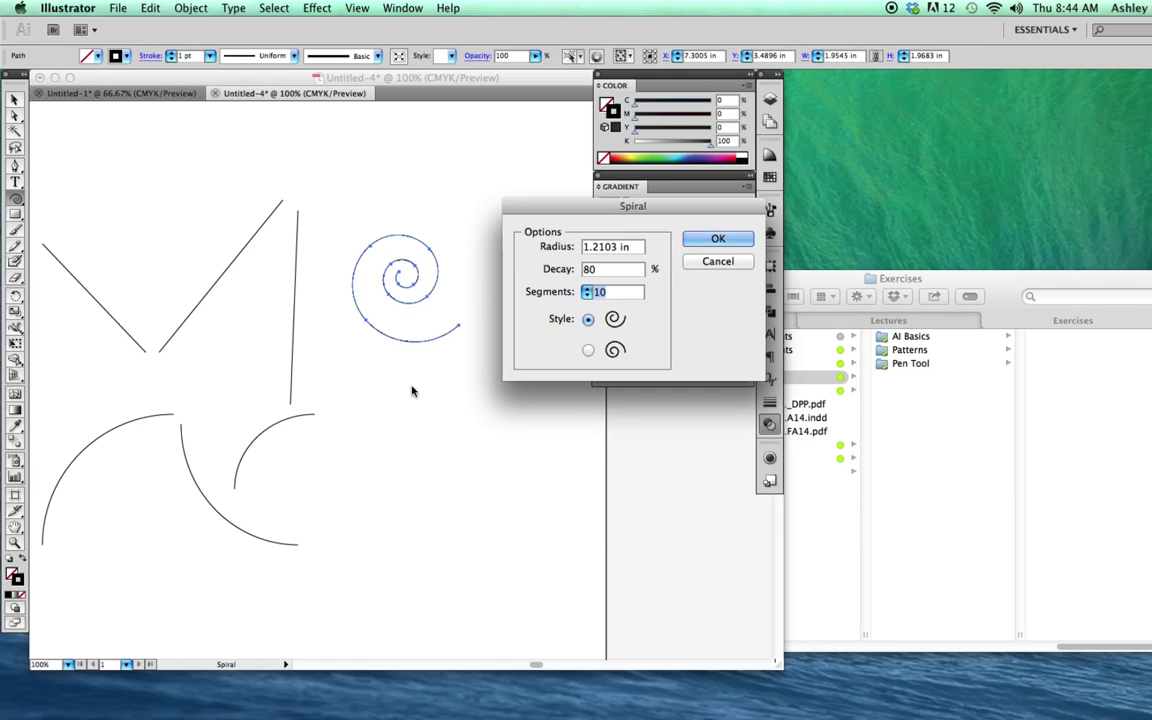
{"action": "left_click_drag", "start_coordinate": [565, 212], "coordinate": [305, 228]}
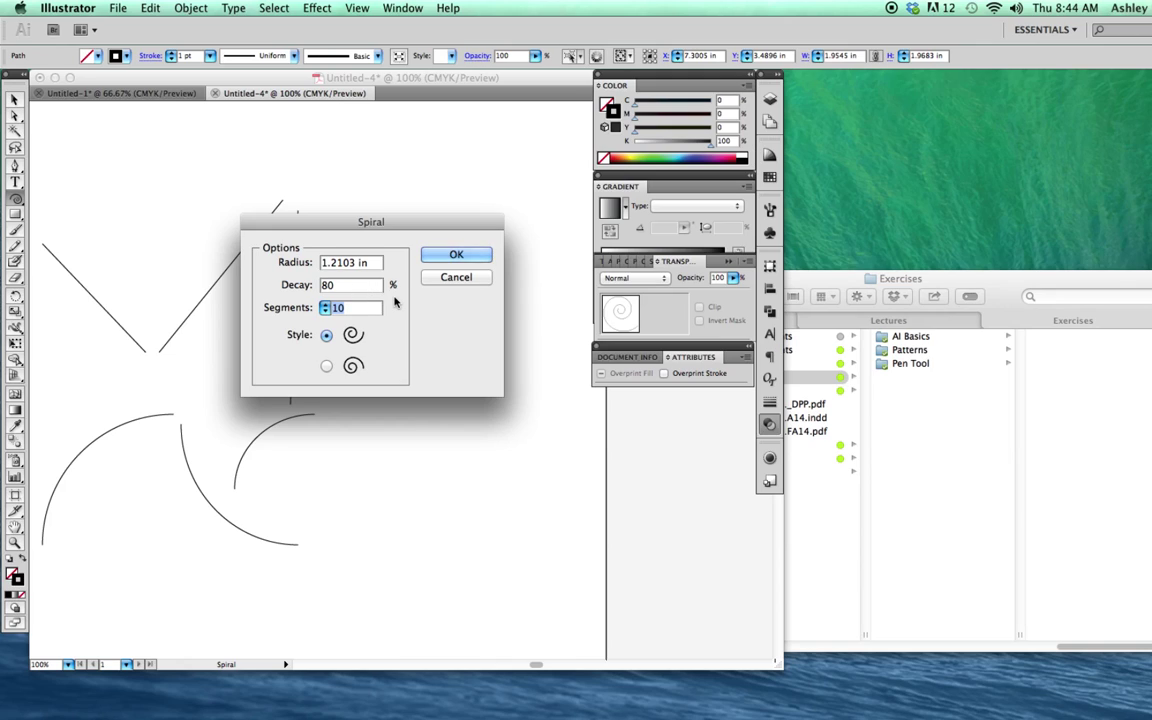
{"action": "type", "text": "25"}
{"action": "double_click", "coordinate": [326, 285]}
{"action": "type", "text": "50"}
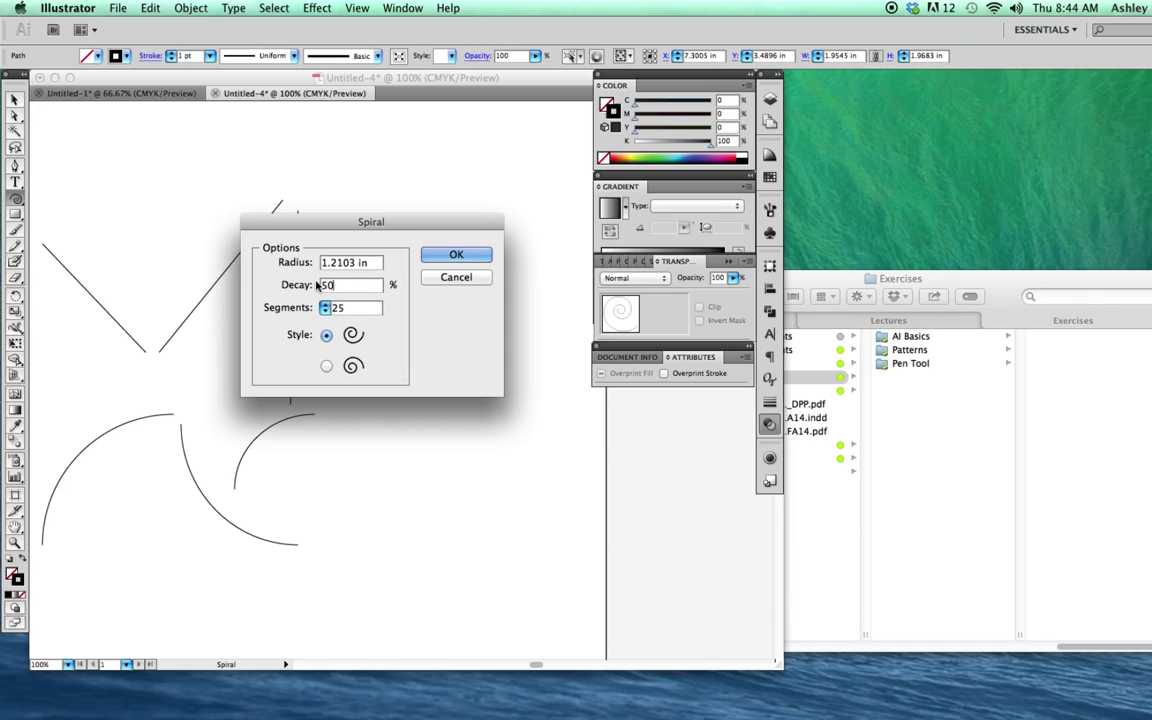
{"action": "key", "text": "Tab"}
{"action": "left_click", "coordinate": [477, 258]}
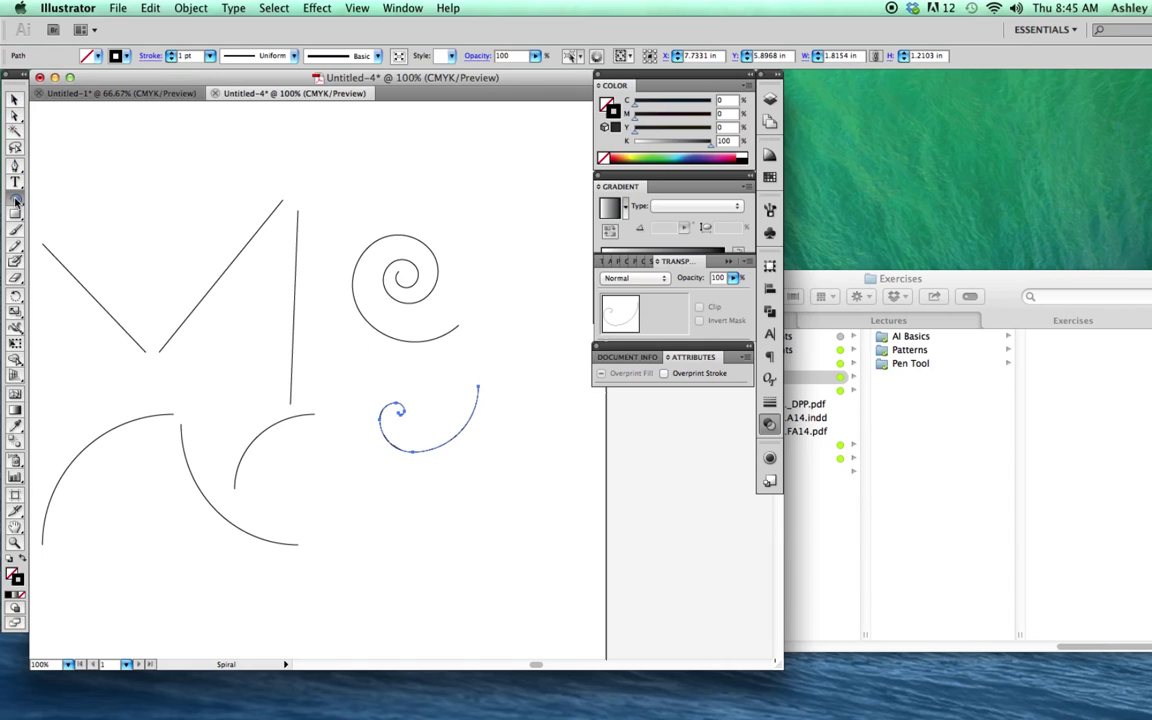
{"action": "left_click_drag", "start_coordinate": [15, 198], "coordinate": [66, 231]}
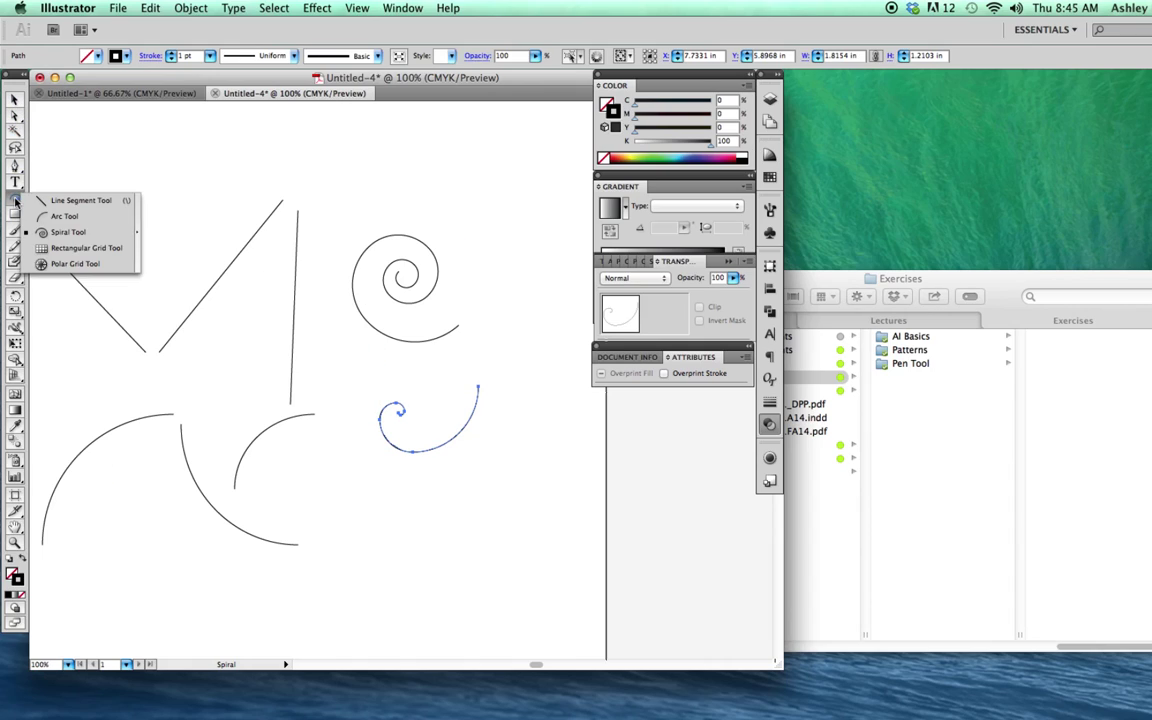
{"action": "left_click", "coordinate": [92, 253]}
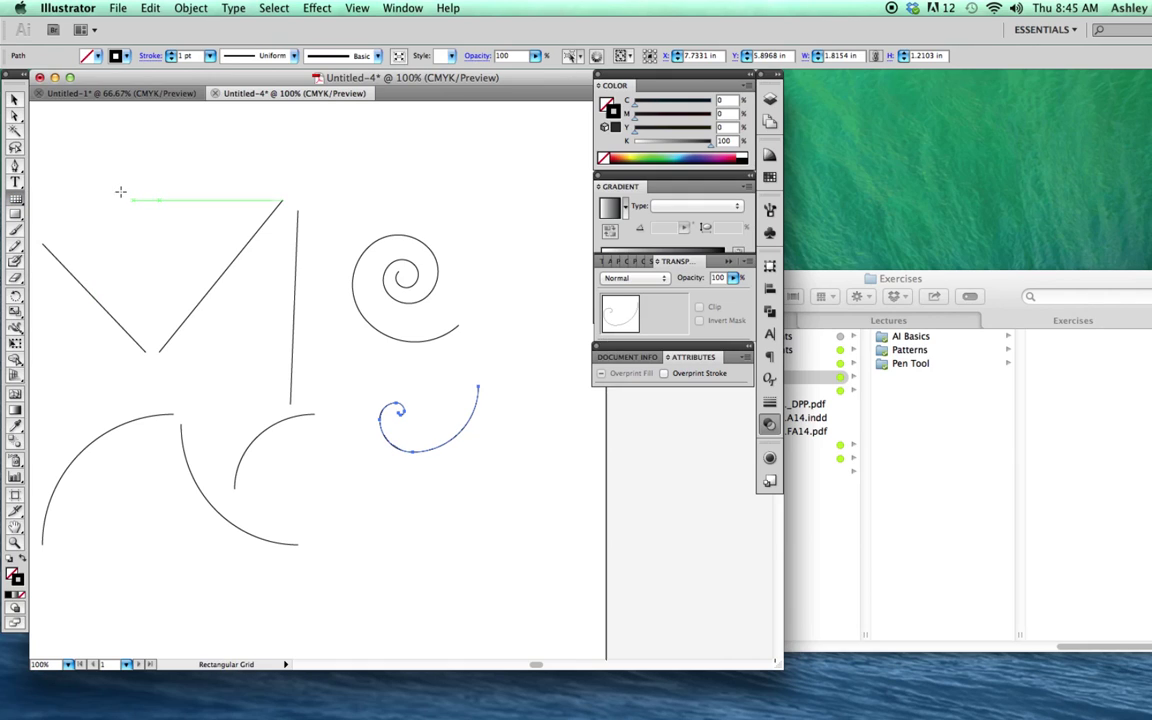
{"action": "mouse_move", "coordinate": [121, 190]}
{"action": "left_mouse_down"}
{"action": "mouse_move", "coordinate": [182, 198]}
{"action": "mouse_move", "coordinate": [172, 167]}
{"action": "left_mouse_up"}
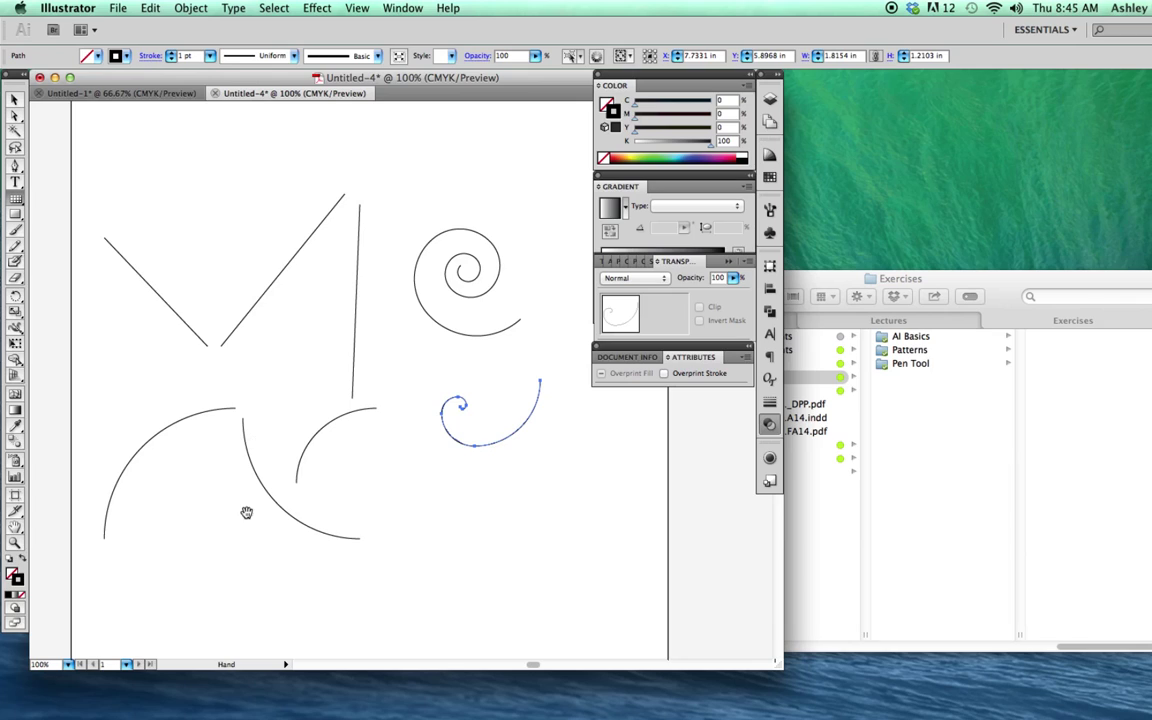
{"action": "left_click_drag", "start_coordinate": [237, 489], "coordinate": [253, 116]}
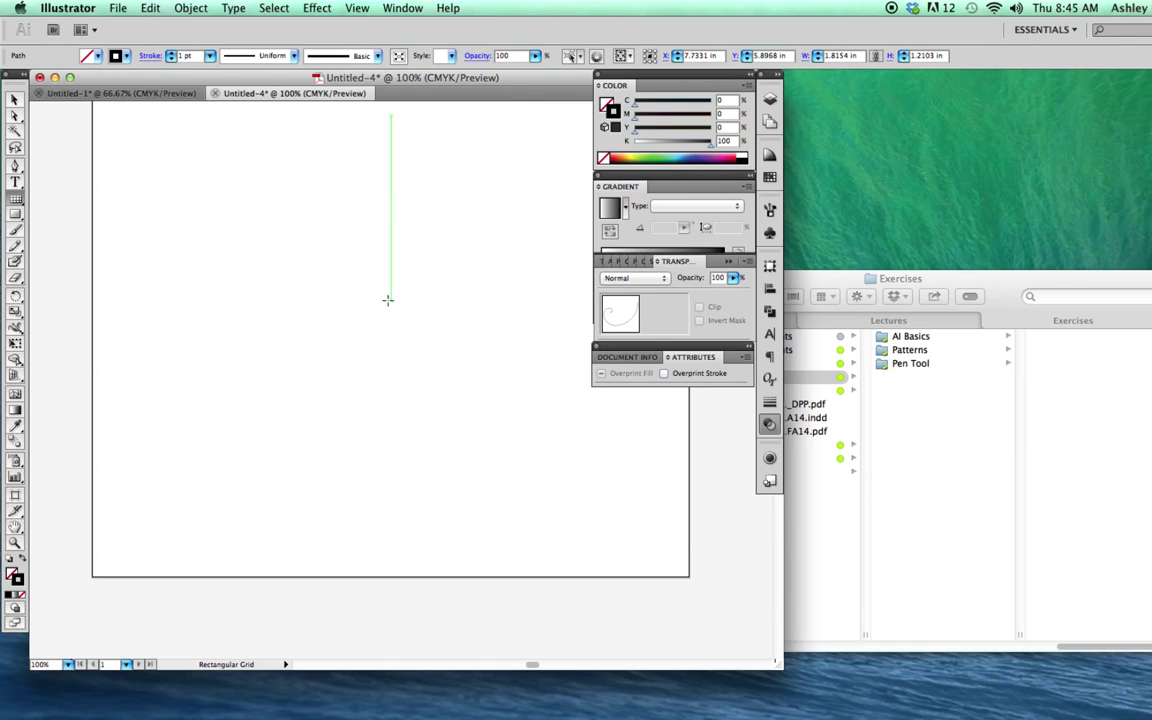
{"action": "left_click_drag", "start_coordinate": [386, 324], "coordinate": [360, 332]}
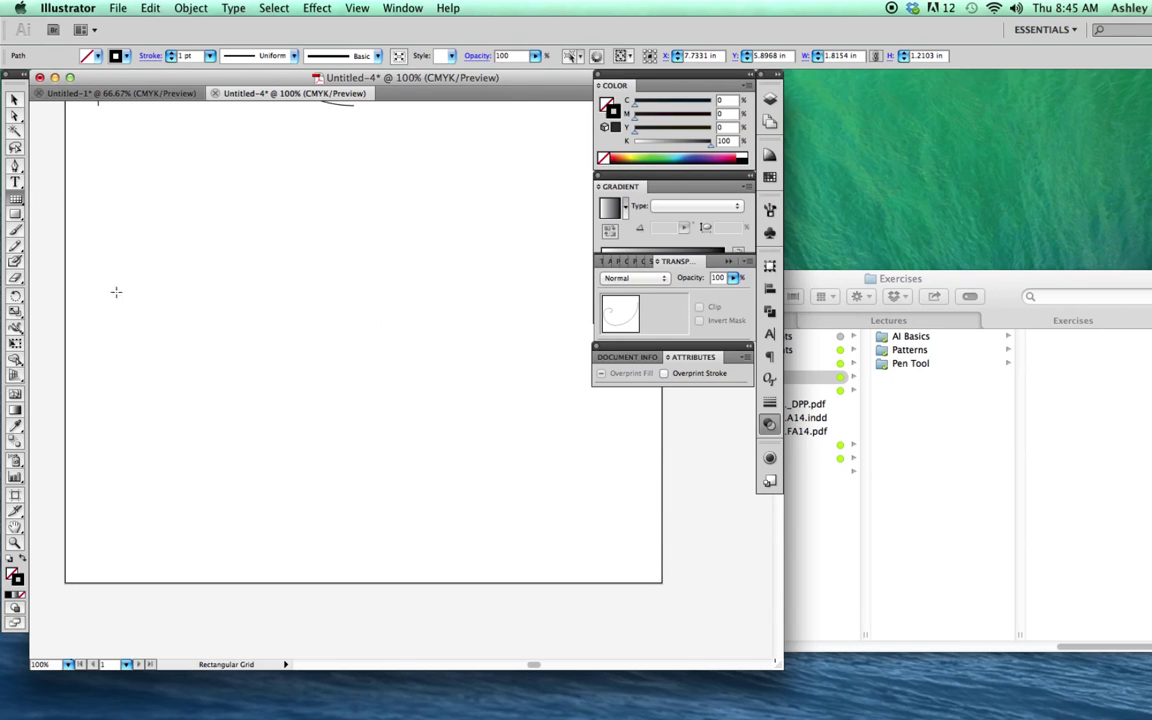
{"action": "left_click_drag", "start_coordinate": [73, 227], "coordinate": [479, 580]}
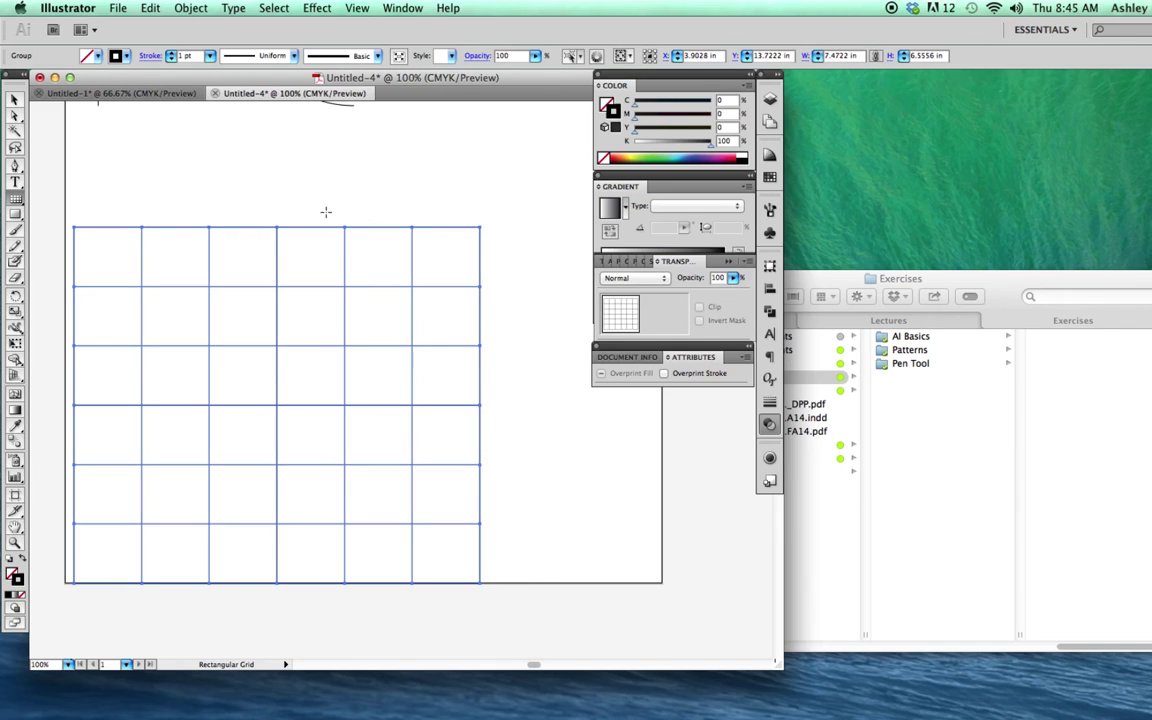
{"action": "key", "text": "Delete"}
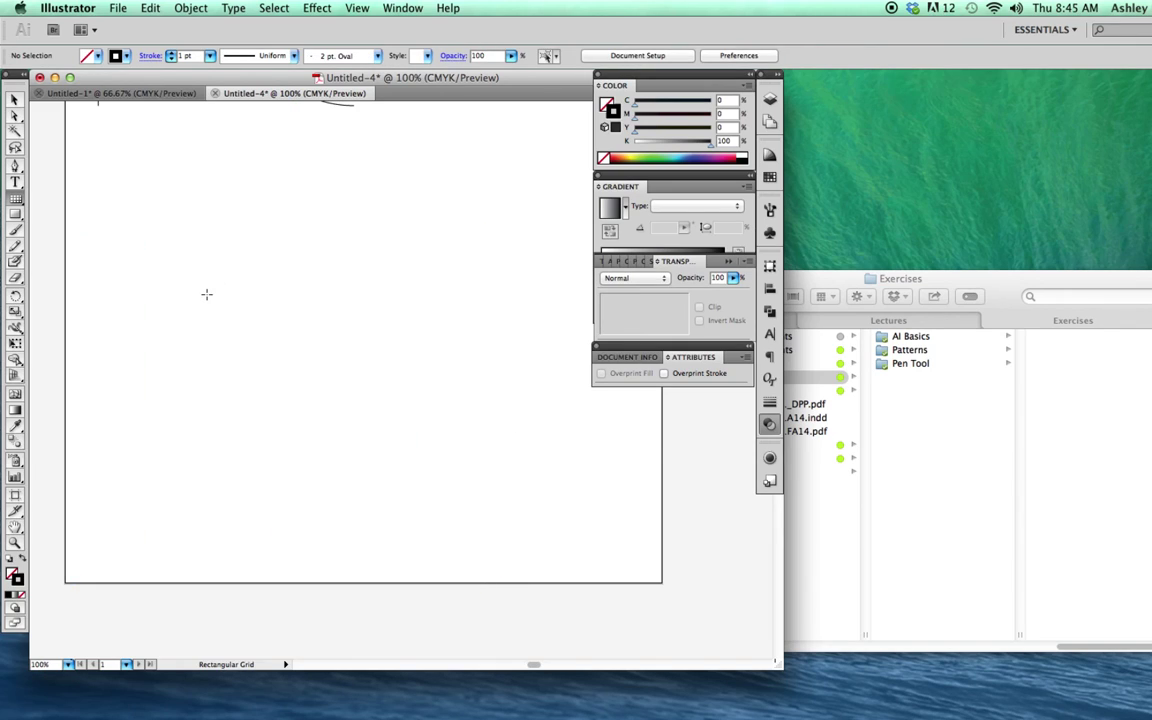
Create a 3 x 3 in rectangular grid with 12 horizontal and 12 vertical dividers
{"action": "left_click", "coordinate": [206, 293]}
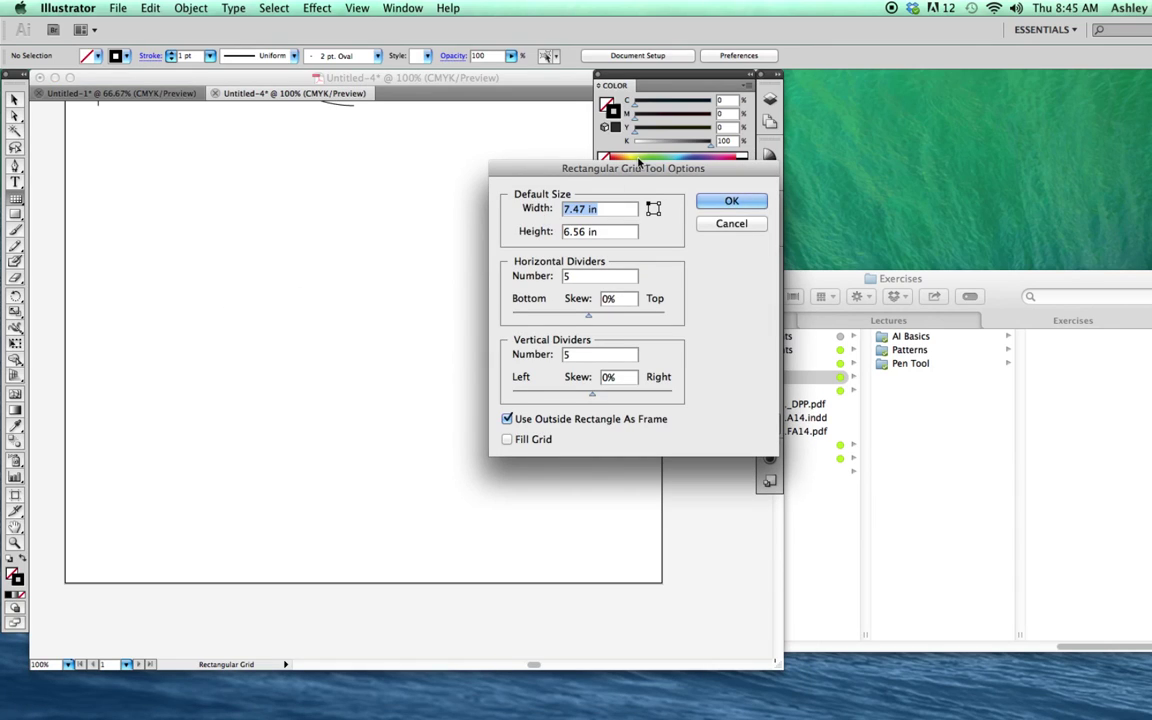
{"action": "mouse_move", "coordinate": [625, 176]}
{"action": "left_mouse_down"}
{"action": "mouse_move", "coordinate": [539, 176]}
{"action": "mouse_move", "coordinate": [390, 203]}
{"action": "left_mouse_up"}
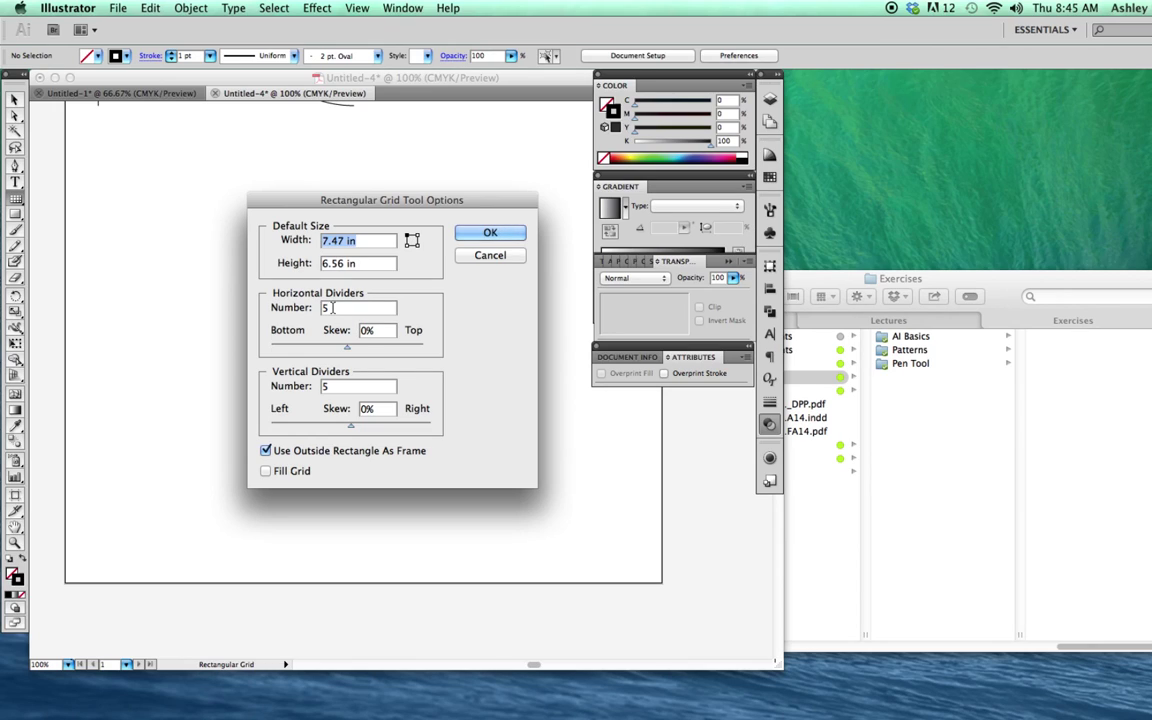
{"action": "type", "text": "3"}
{"action": "key", "text": "Tab"}
{"action": "type", "text": "3"}
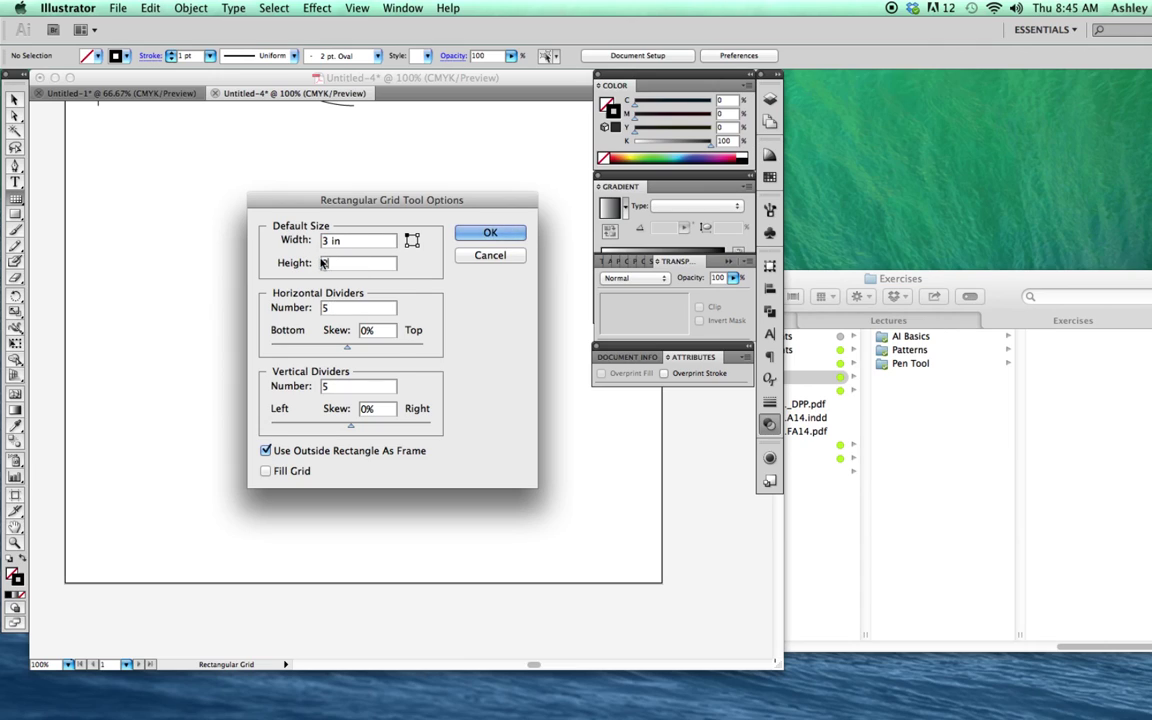
{"action": "key", "text": "Tab"}
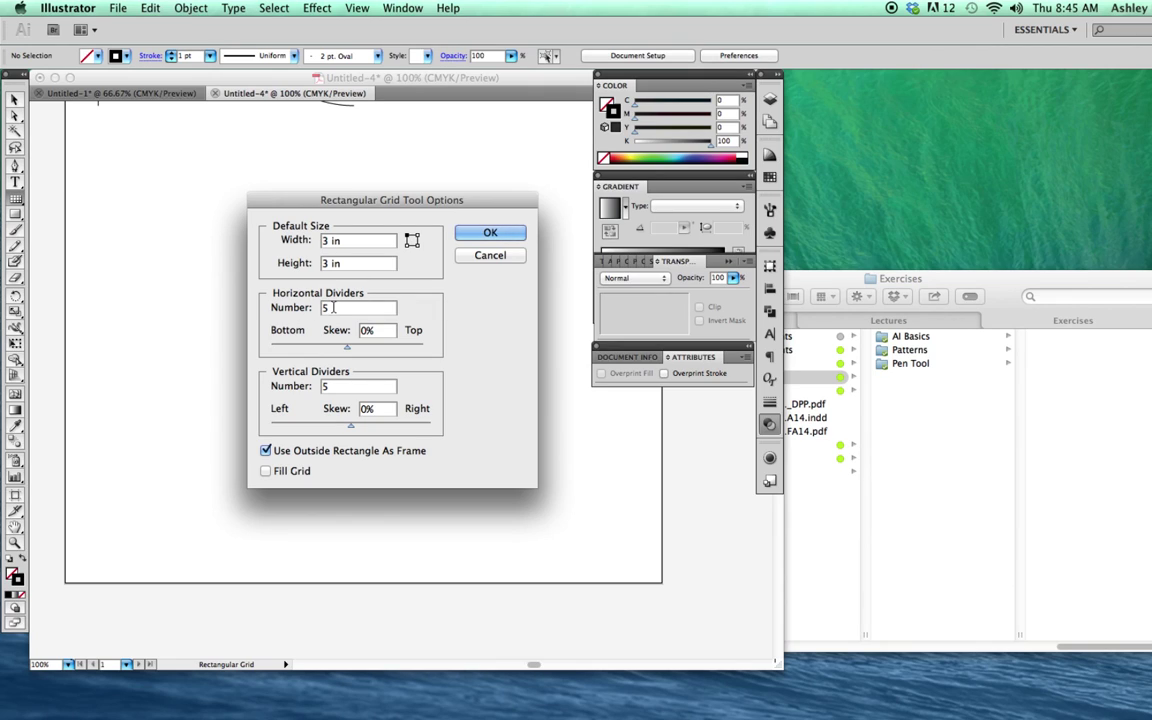
{"action": "left_click_drag", "start_coordinate": [345, 307], "coordinate": [319, 308]}
{"action": "type", "text": "12"}
{"action": "left_click_drag", "start_coordinate": [344, 390], "coordinate": [319, 387]}
{"action": "type", "text": "12"}
{"action": "left_click", "coordinate": [491, 236]}
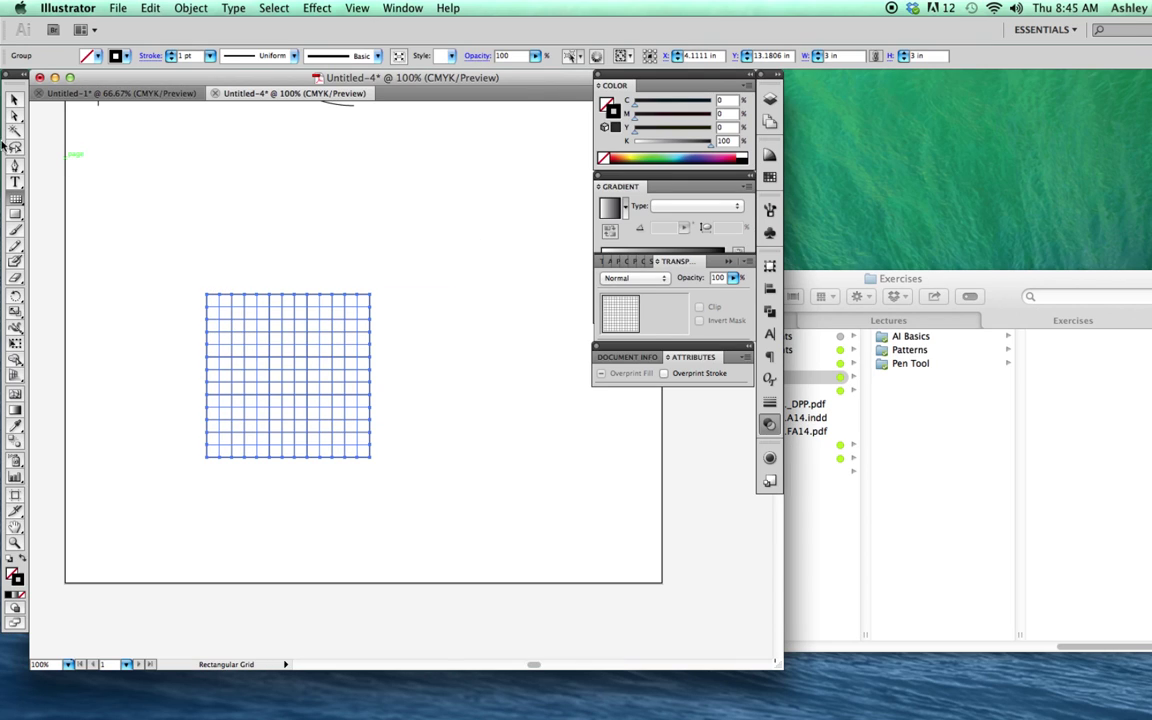
Move the rectangular grid to the artboard's top left and deselect it
{"action": "left_click", "coordinate": [15, 99]}
{"action": "left_click", "coordinate": [240, 221]}
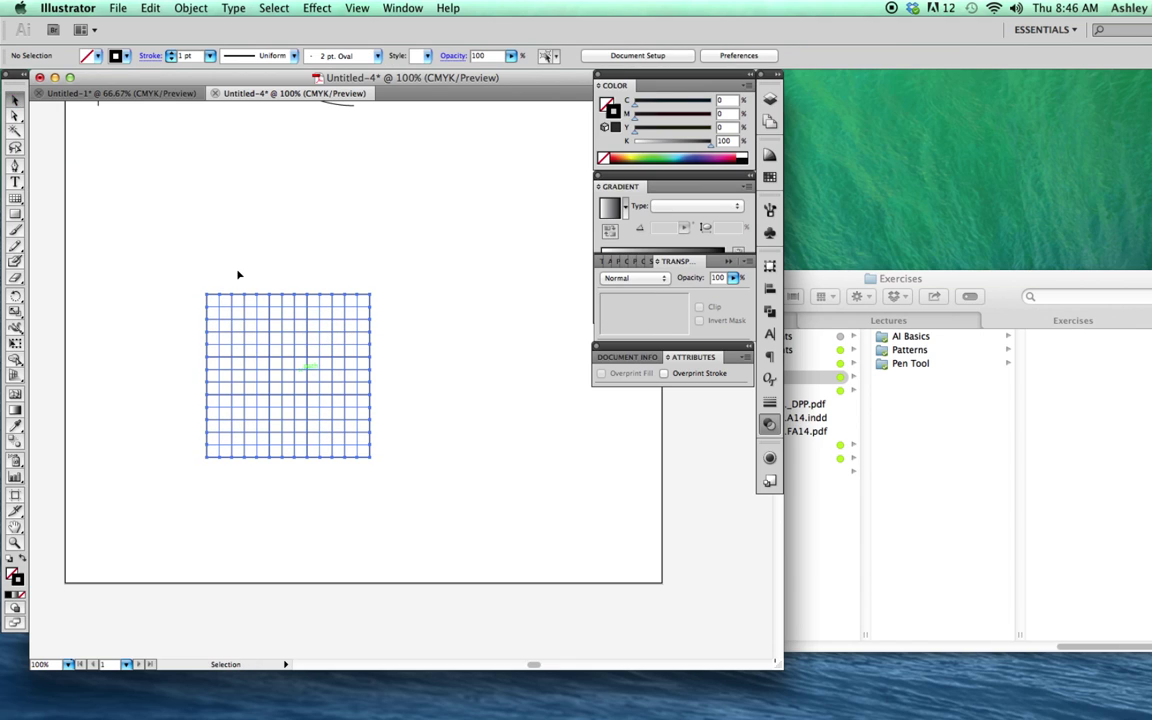
{"action": "mouse_move", "coordinate": [303, 374]}
{"action": "left_mouse_down"}
{"action": "mouse_move", "coordinate": [171, 194]}
{"action": "mouse_move", "coordinate": [180, 197]}
{"action": "left_mouse_up"}
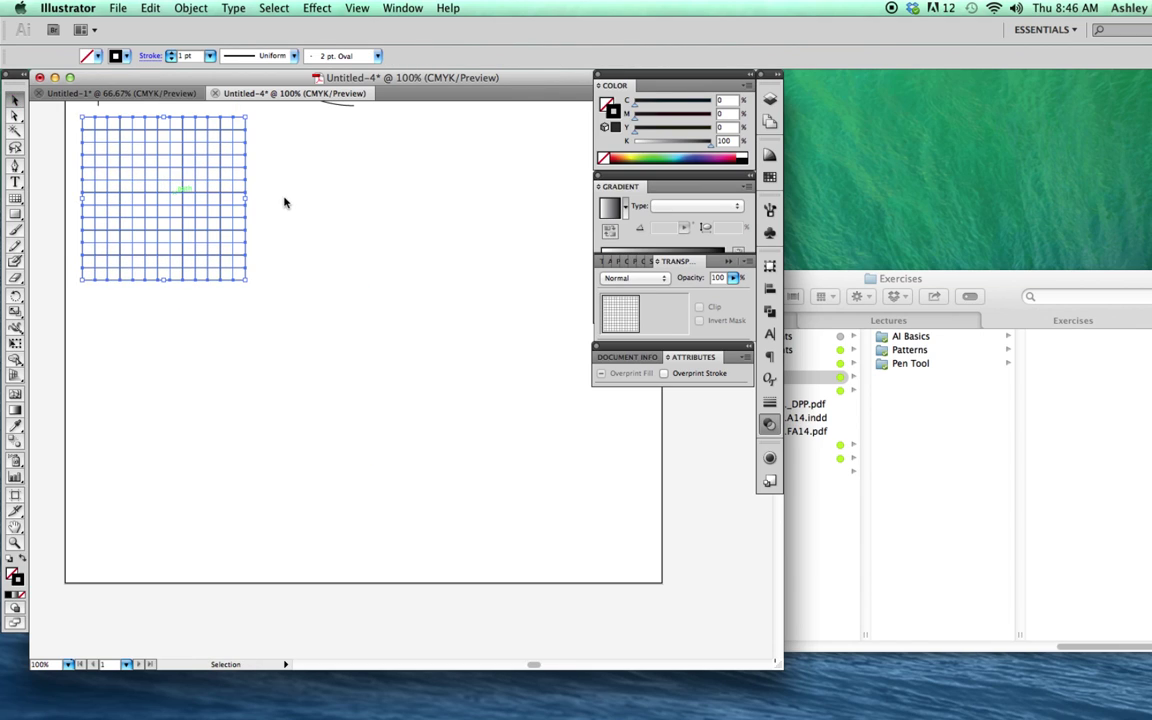
{"action": "left_click", "coordinate": [555, 280]}
{"action": "left_click", "coordinate": [15, 199]}
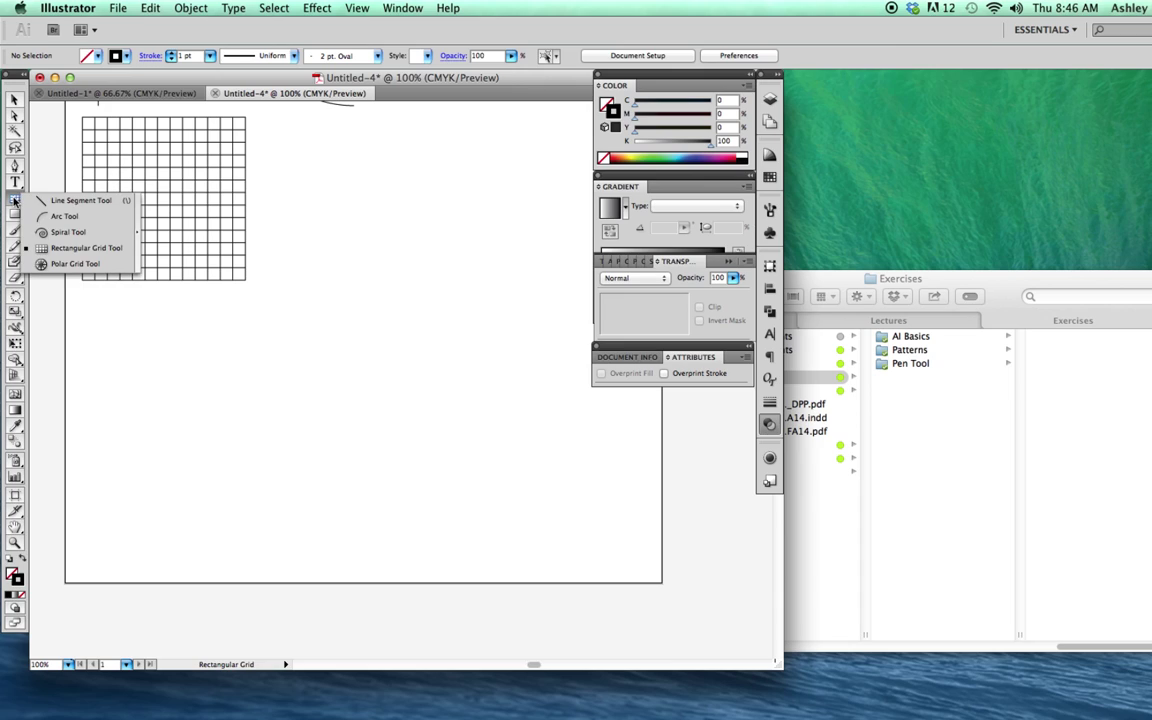
Drag out a large polar grid, then add a 3 x 3 in one with 12 radial dividers
{"action": "left_click", "coordinate": [60, 266]}
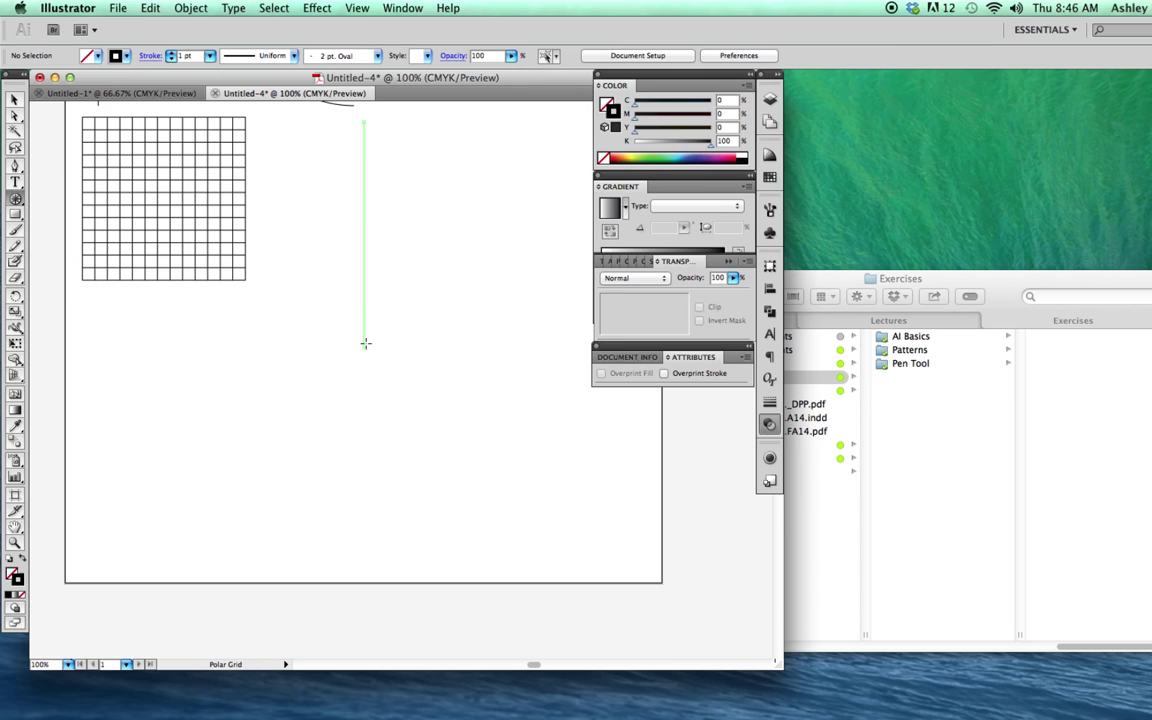
{"action": "left_click_drag", "start_coordinate": [396, 346], "coordinate": [500, 429]}
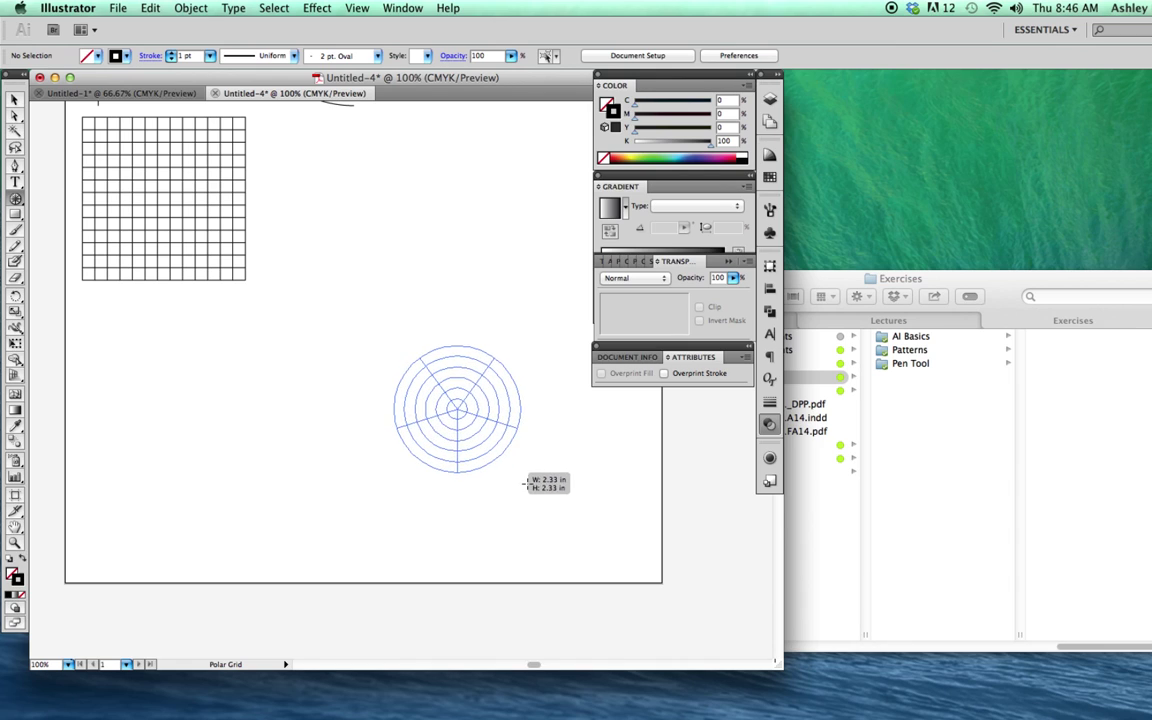
{"action": "left_click_drag", "start_coordinate": [500, 429], "coordinate": [578, 561]}
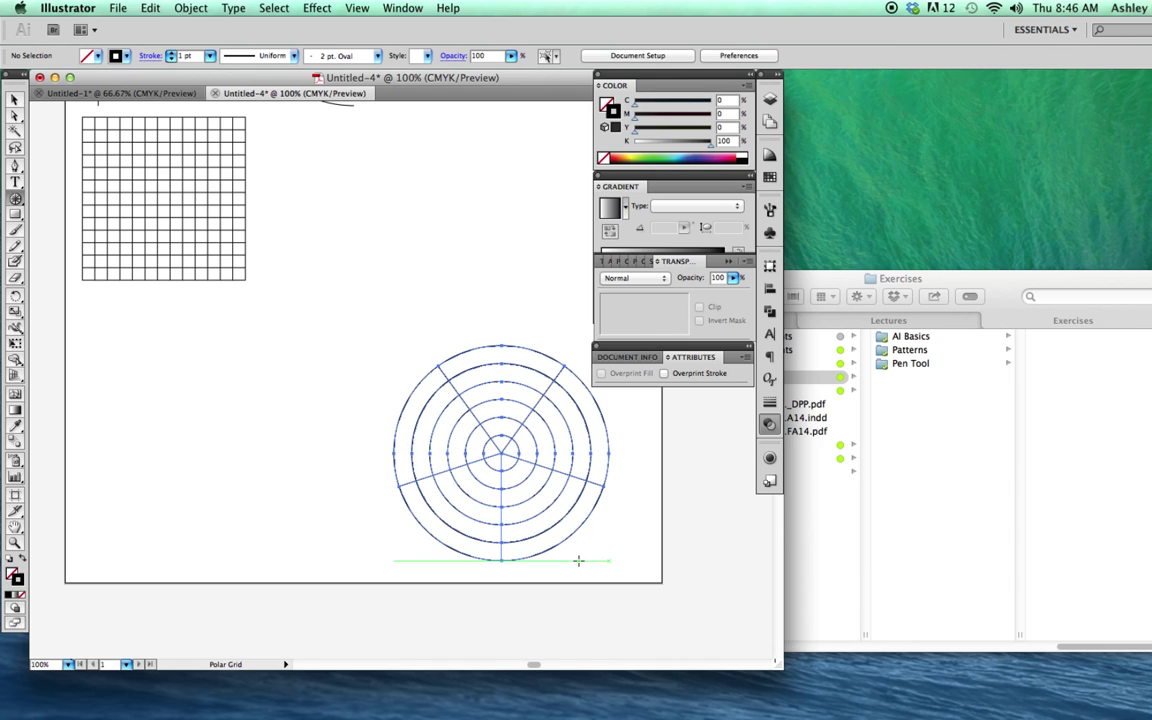
{"action": "left_click", "coordinate": [230, 400]}
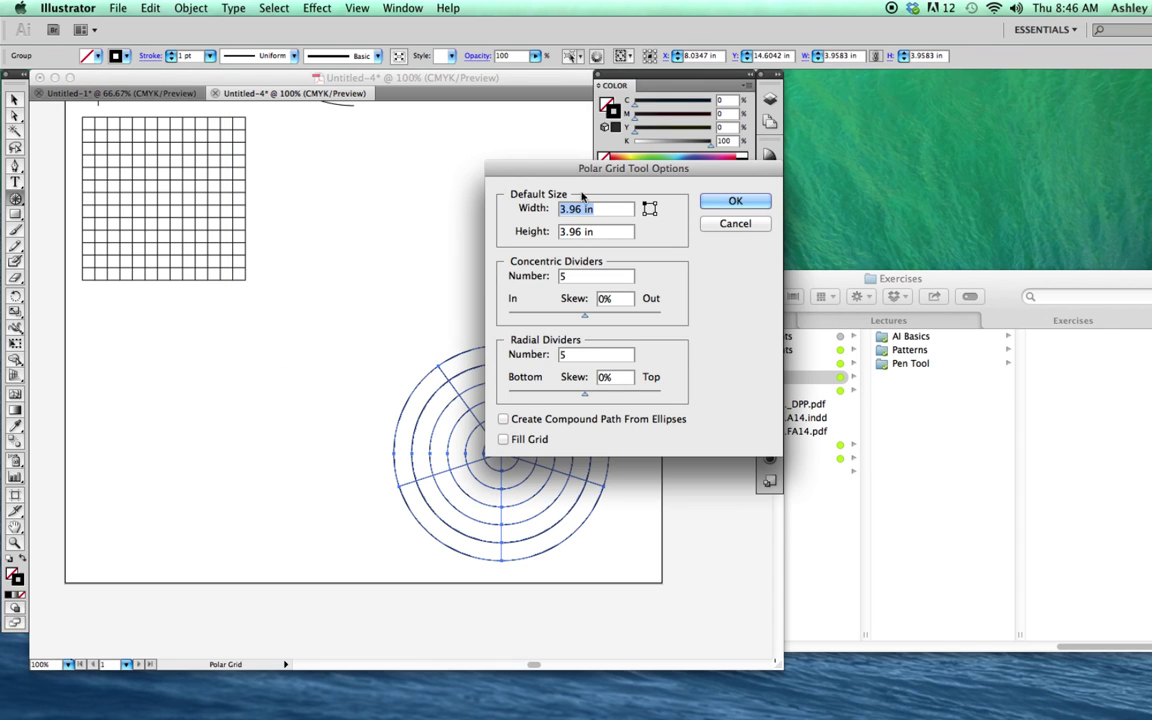
{"action": "mouse_move", "coordinate": [584, 169]}
{"action": "left_mouse_down"}
{"action": "mouse_move", "coordinate": [352, 143]}
{"action": "mouse_move", "coordinate": [362, 140]}
{"action": "left_mouse_up"}
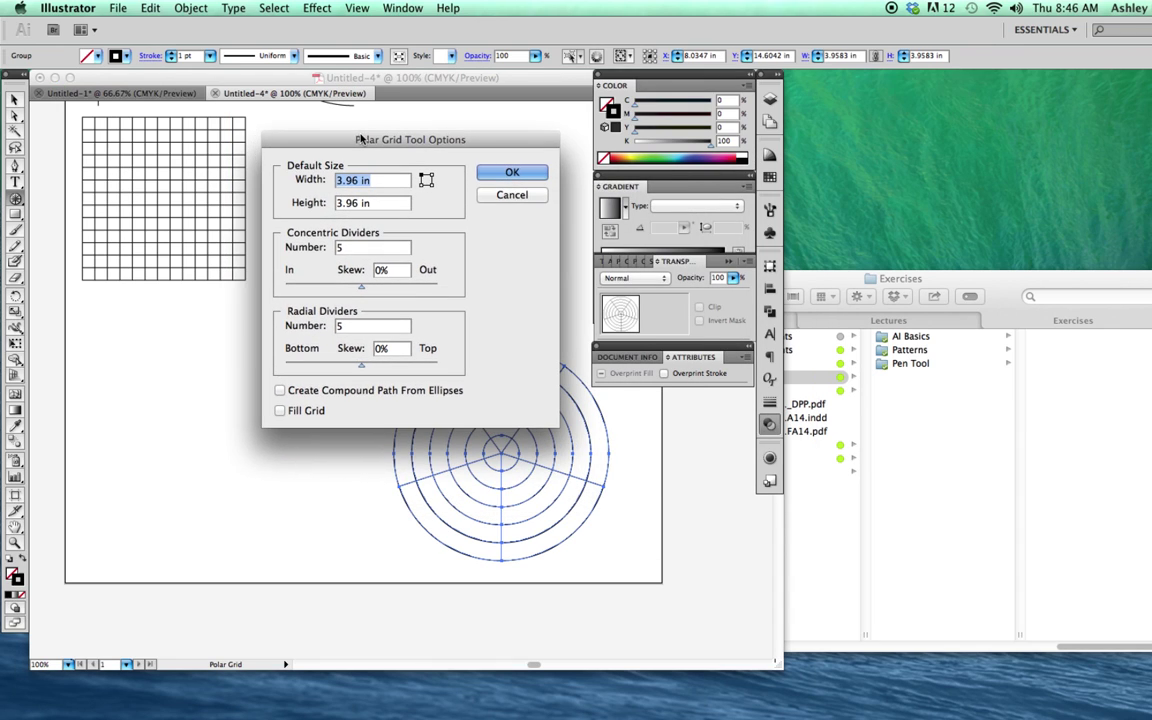
{"action": "type", "text": "3"}
{"action": "key", "text": "Tab"}
{"action": "type", "text": "3"}
{"action": "key", "text": "Tab"}
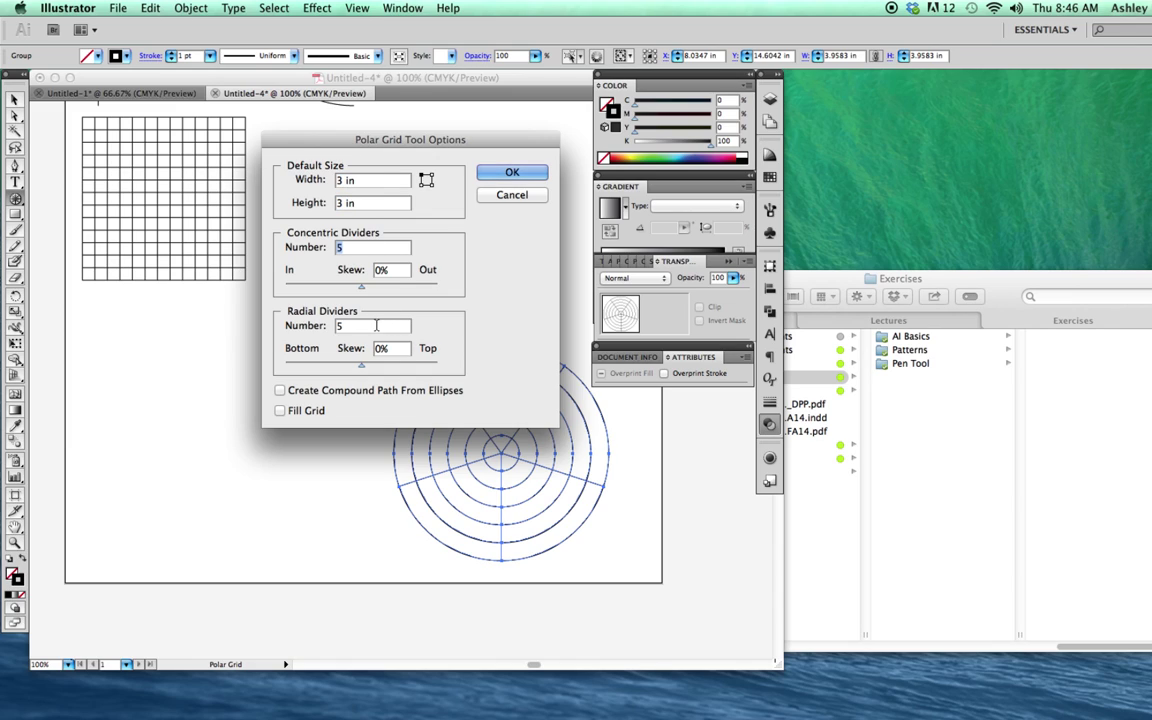
{"action": "double_click", "coordinate": [337, 326]}
{"action": "type", "text": "12"}
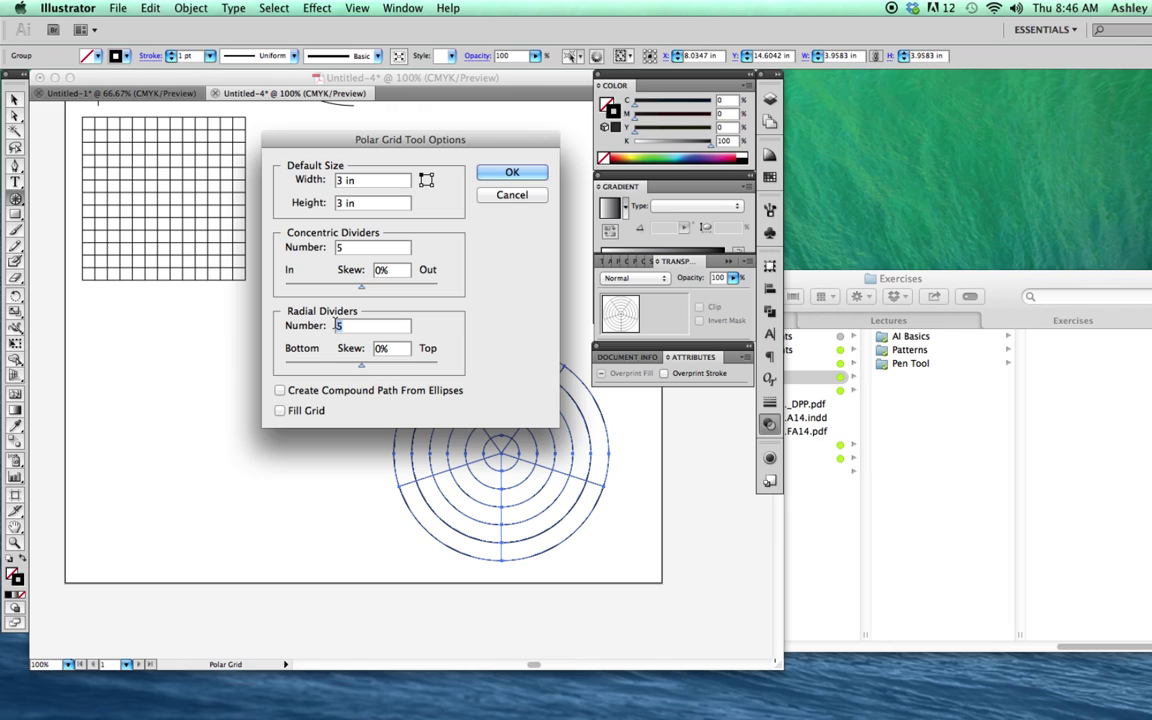
{"action": "left_click", "coordinate": [372, 247]}
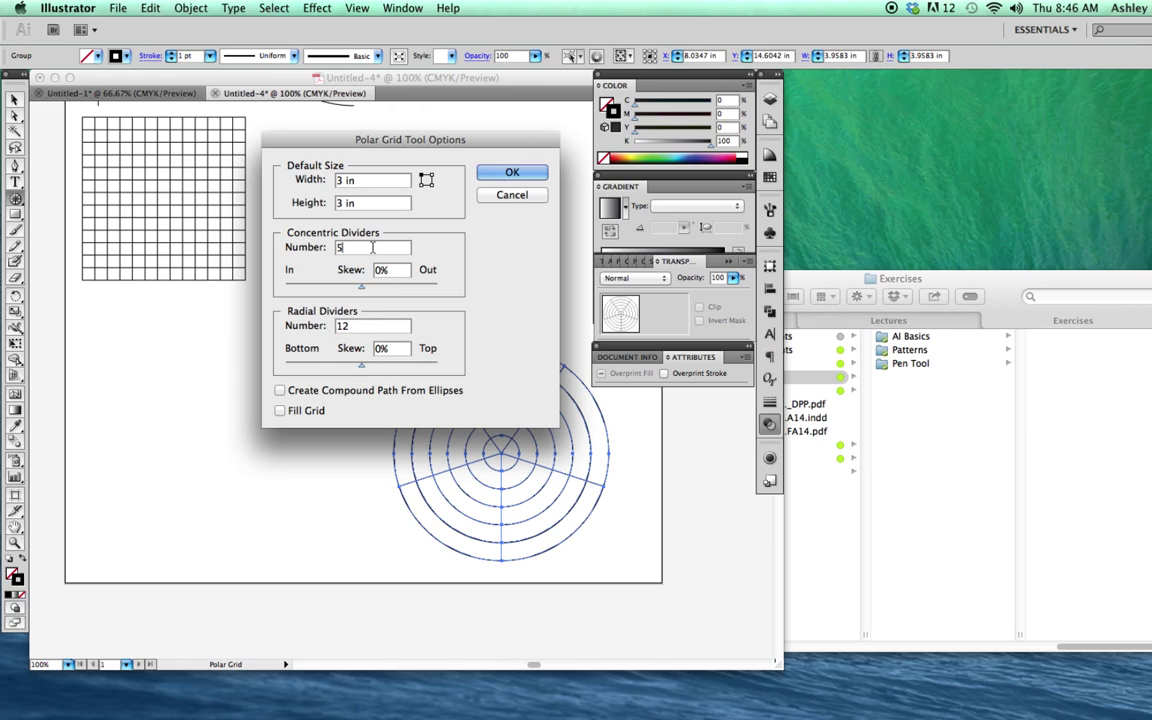
{"action": "left_click", "coordinate": [504, 172]}
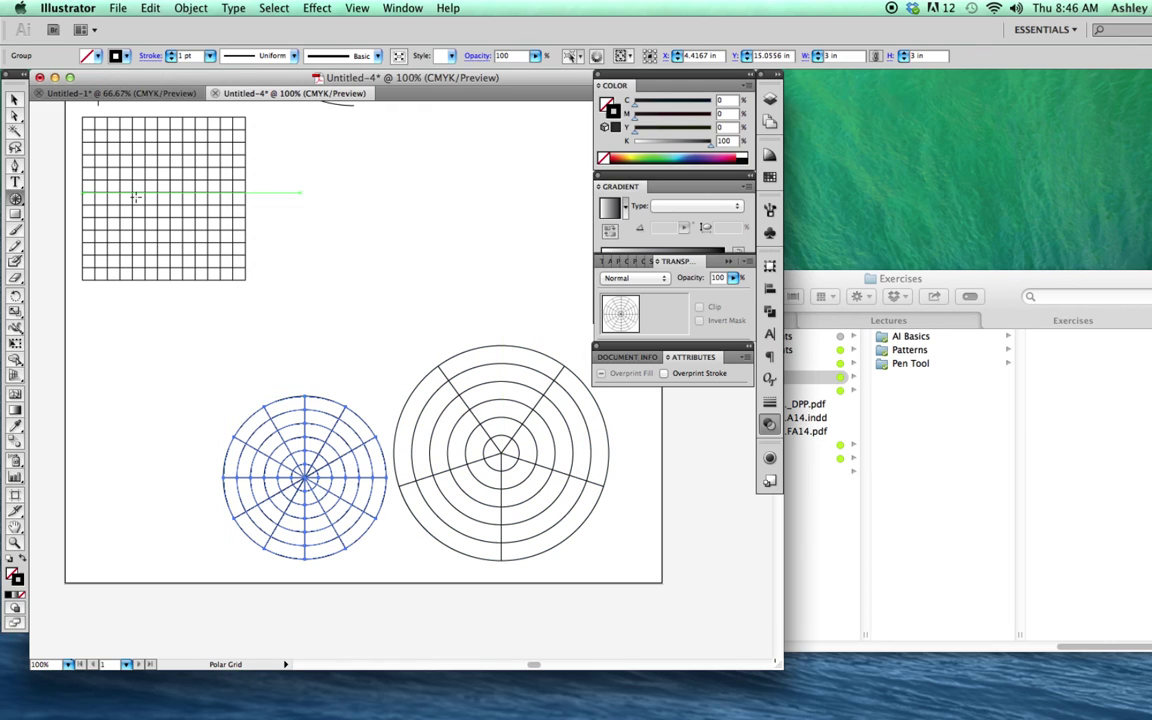
Move the 3-inch polar grid up beside the square grid
{"action": "left_click", "coordinate": [15, 99]}
{"action": "left_click", "coordinate": [264, 240]}
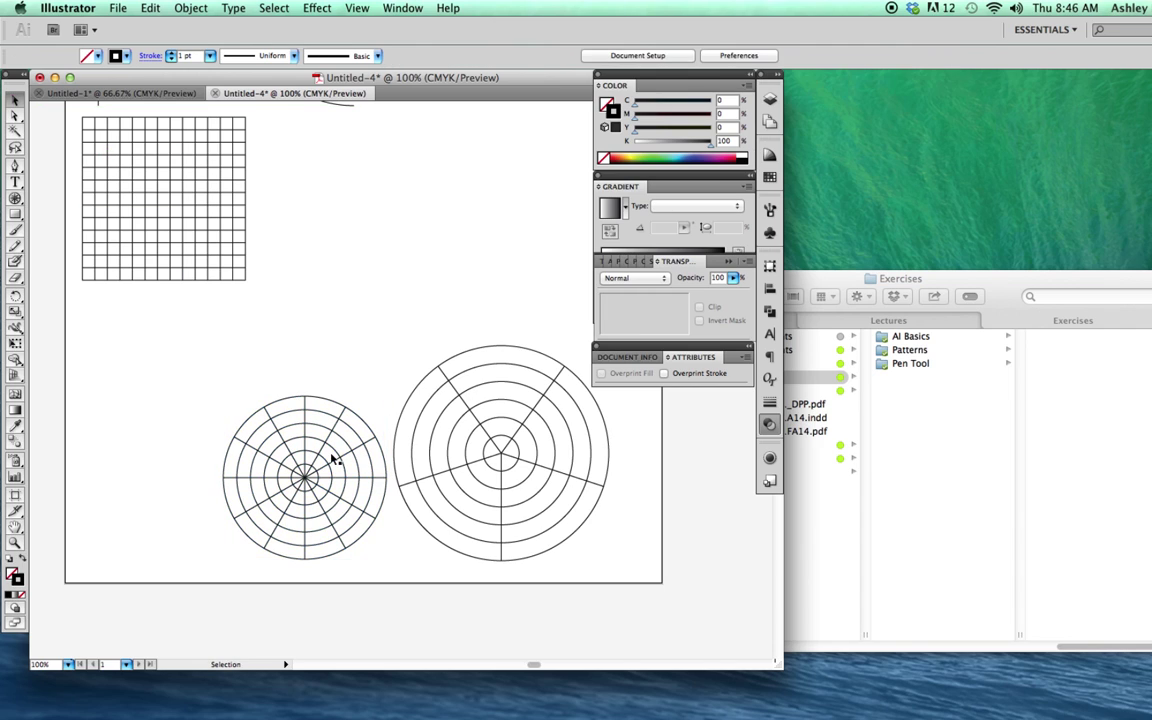
{"action": "left_click_drag", "start_coordinate": [305, 472], "coordinate": [397, 265]}
{"action": "left_click", "coordinate": [290, 411]}
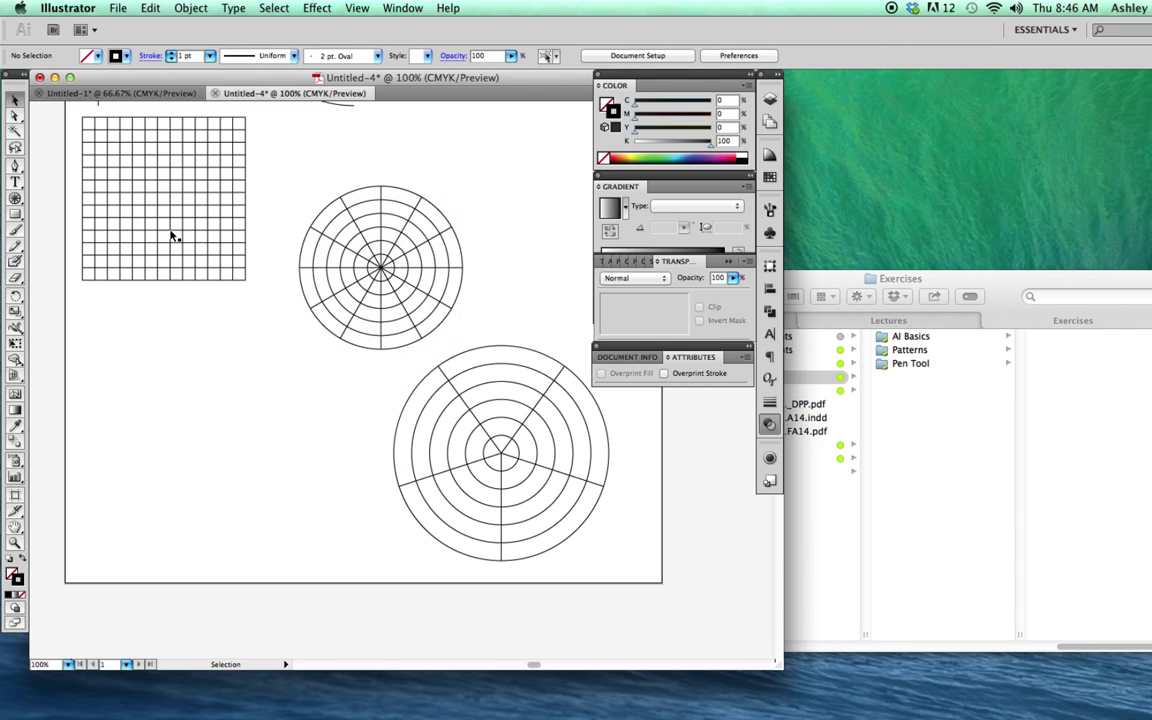
{"action": "left_click", "coordinate": [15, 197]}
Add another 3 x 3 in polar grid with 12 radial dividers and 0 concentric rings
{"action": "left_click", "coordinate": [196, 420]}
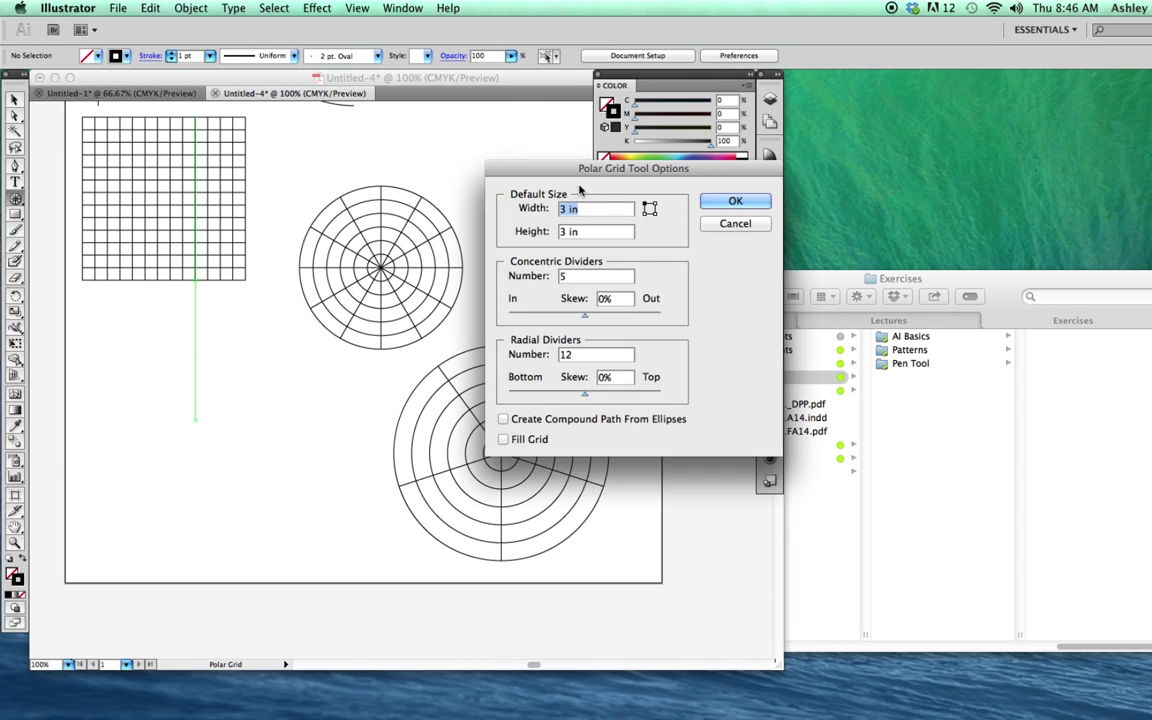
{"action": "left_click_drag", "start_coordinate": [581, 170], "coordinate": [403, 275]}
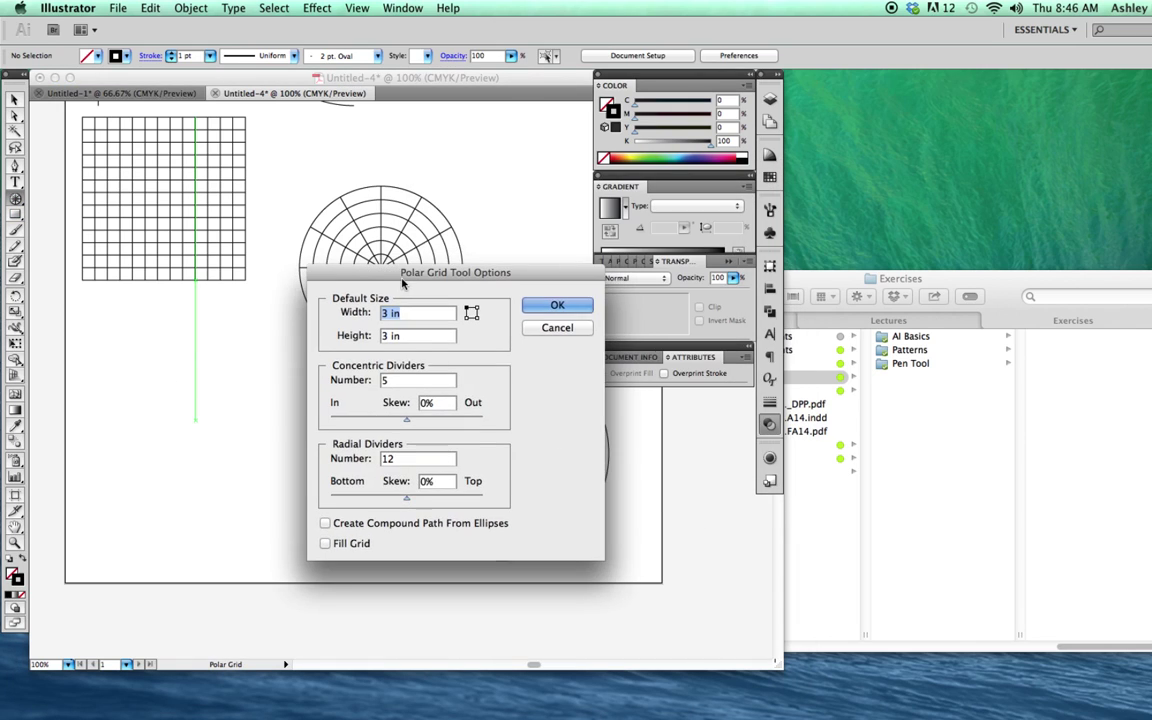
{"action": "double_click", "coordinate": [399, 385]}
{"action": "type", "text": "0"}
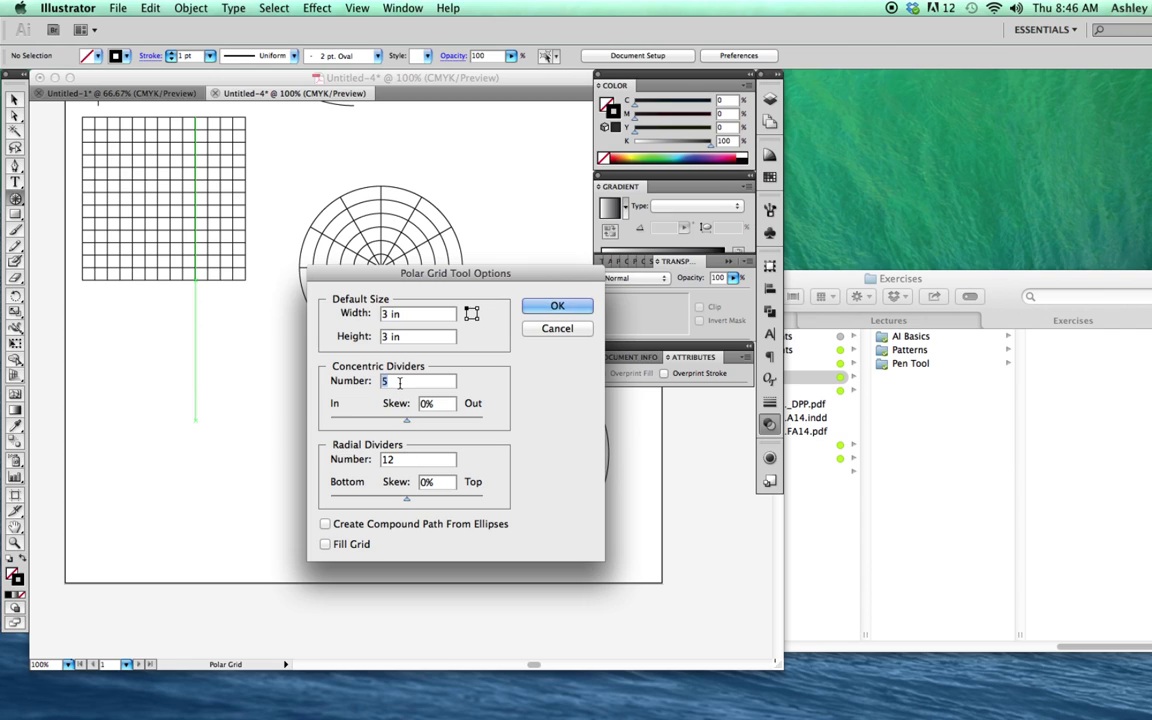
{"action": "key", "text": "Tab"}
{"action": "key", "text": "Tab"}
{"action": "left_click", "coordinate": [543, 305]}
Move the ringless polar grid up and left, then pan up to the lines and spirals
{"action": "left_click", "coordinate": [15, 99]}
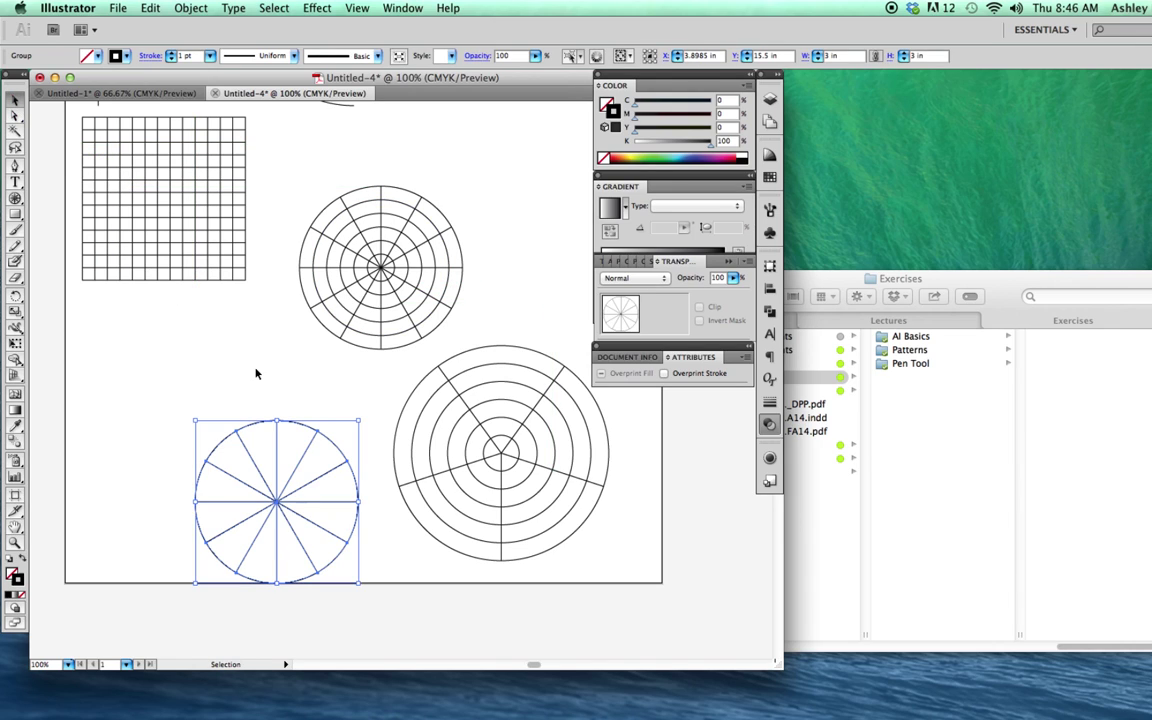
{"action": "mouse_move", "coordinate": [306, 476]}
{"action": "left_mouse_down"}
{"action": "mouse_move", "coordinate": [221, 397]}
{"action": "mouse_move", "coordinate": [228, 391]}
{"action": "left_mouse_up"}
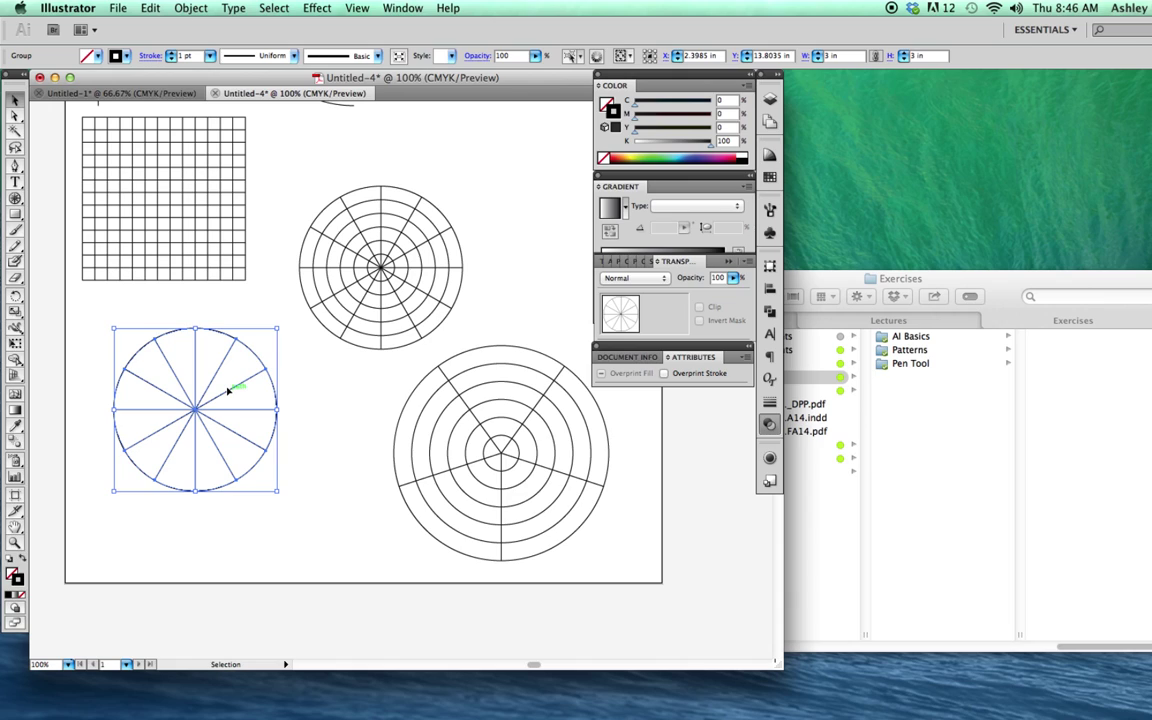
{"action": "left_click", "coordinate": [338, 482]}
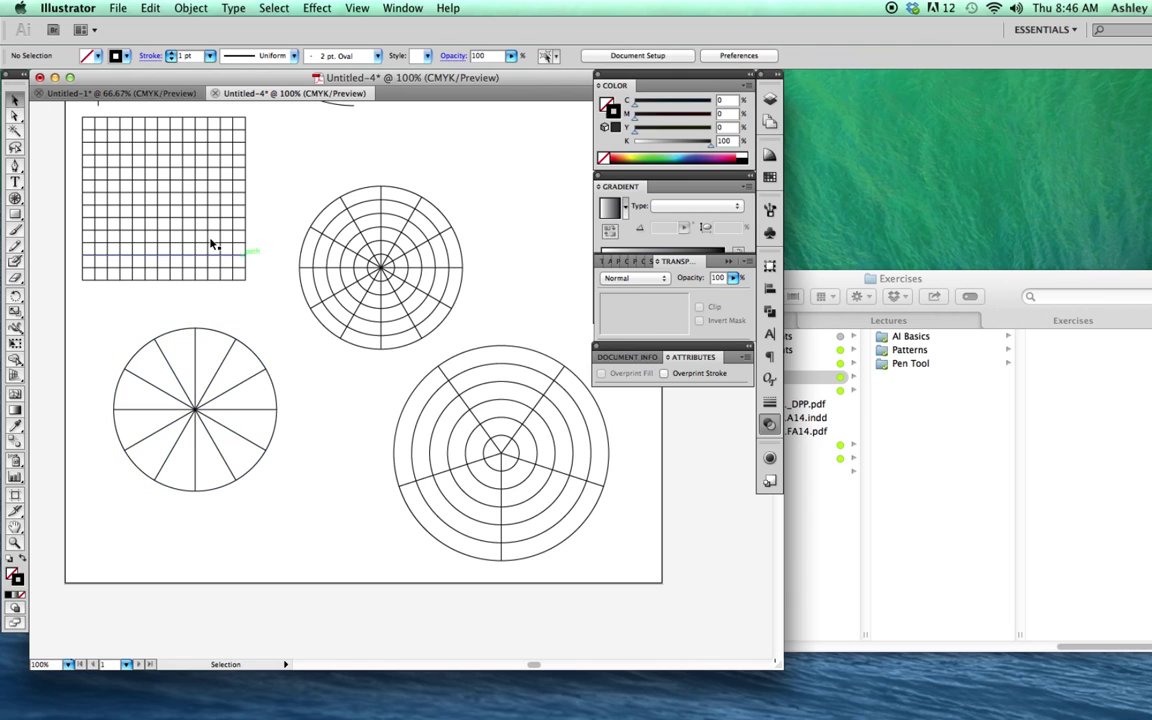
{"action": "left_click", "coordinate": [14, 198]}
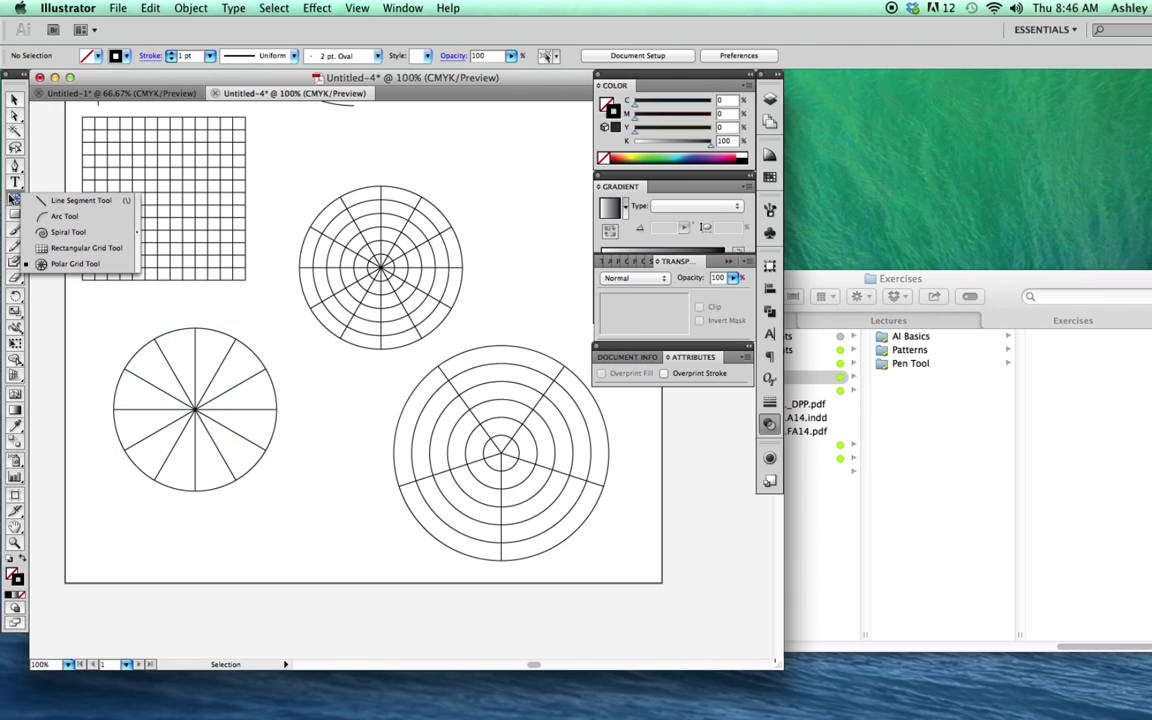
{"action": "left_click", "coordinate": [75, 263]}
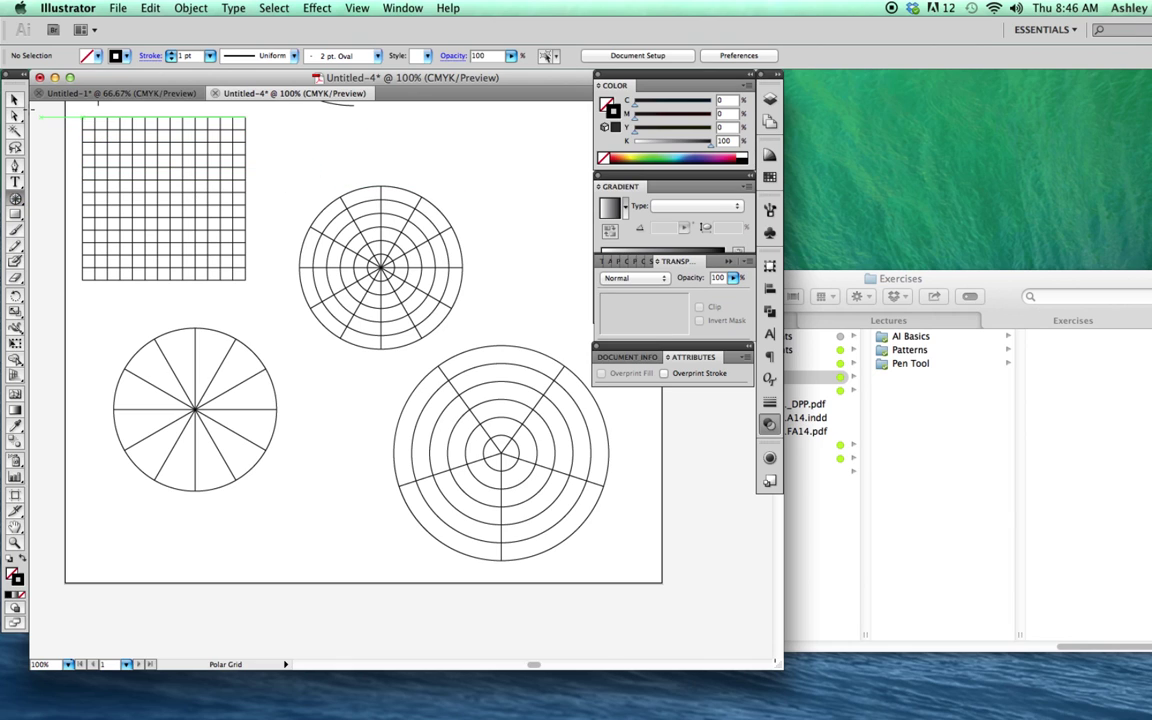
{"action": "left_click_drag", "start_coordinate": [262, 166], "coordinate": [308, 478]}
{"action": "left_click_drag", "start_coordinate": [206, 280], "coordinate": [206, 330]}
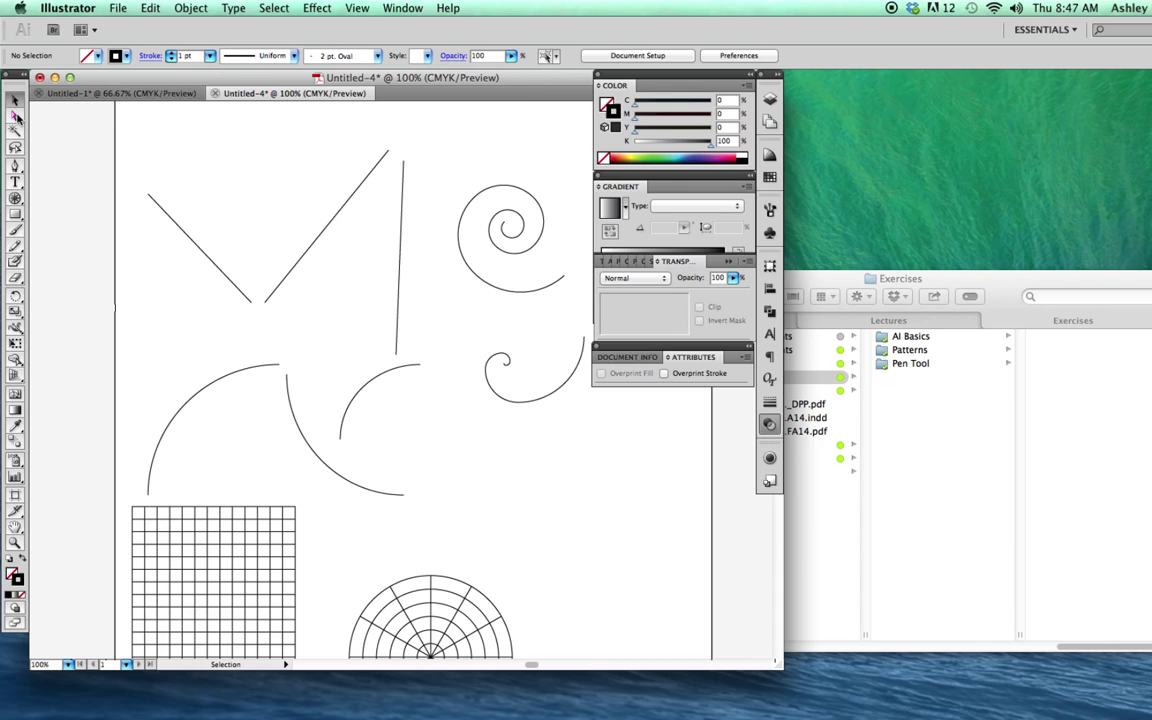
Select the V's bottom anchors and try Average, cancelling it, then select the nearby arc endpoints
{"action": "left_click", "coordinate": [16, 117]}
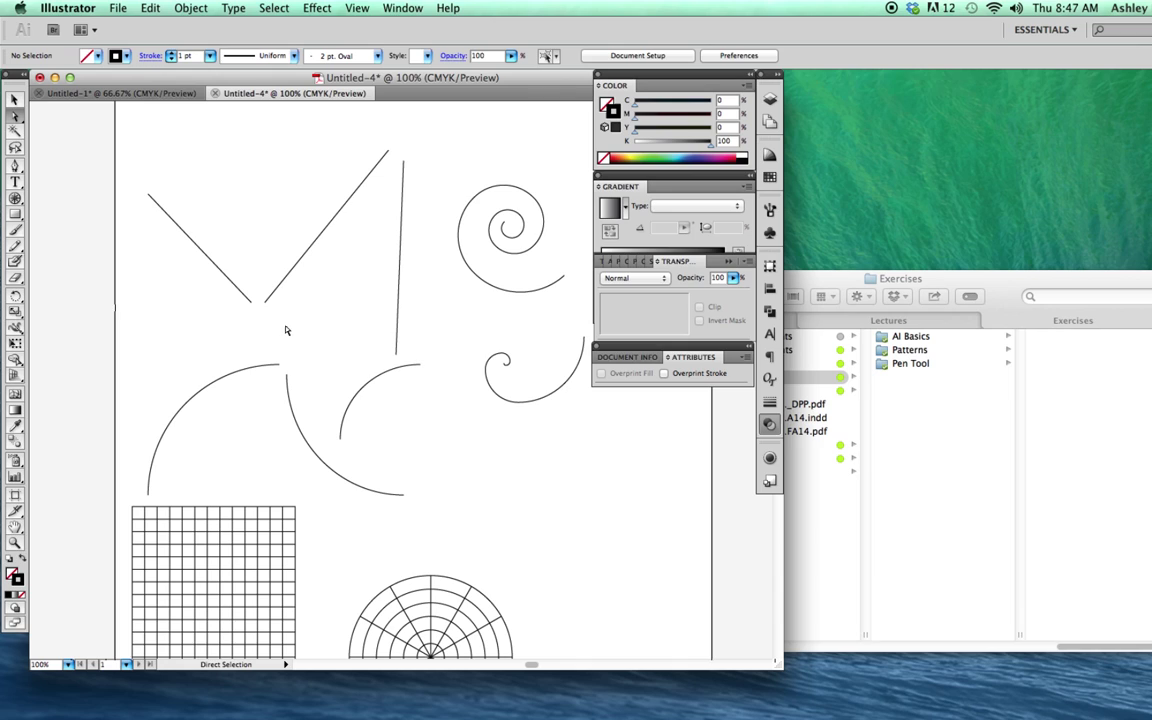
{"action": "left_click_drag", "start_coordinate": [285, 330], "coordinate": [229, 292]}
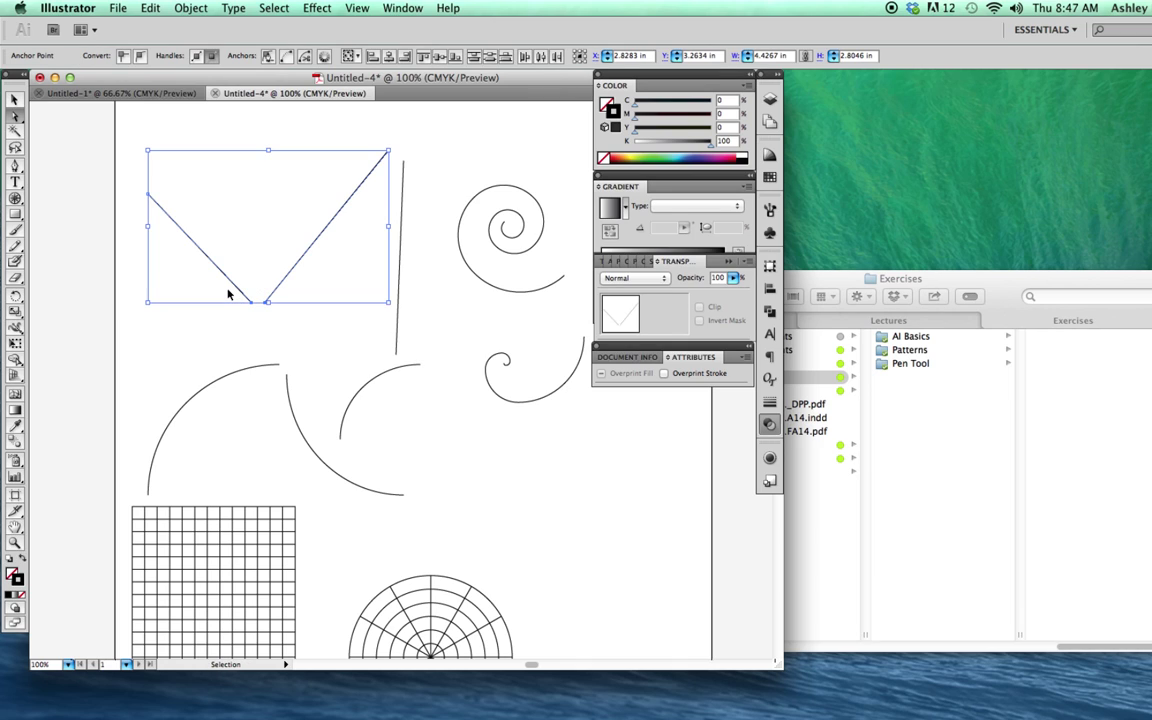
{"action": "key", "text": "ctrl+alt+j"}
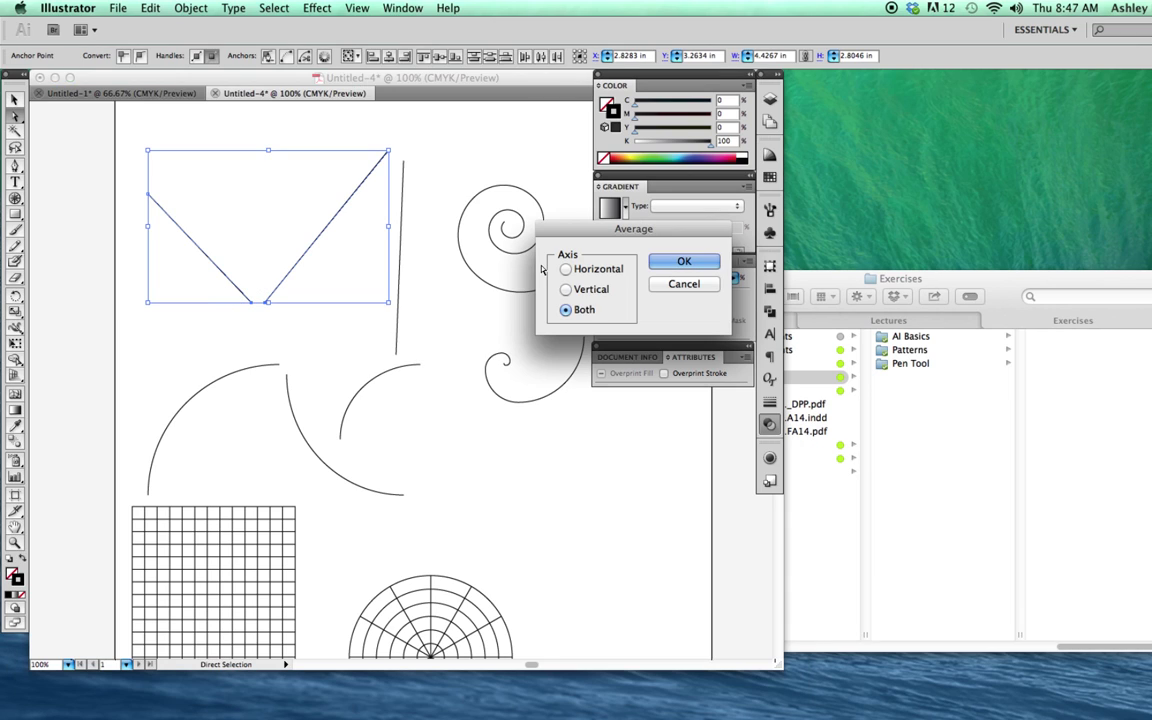
{"action": "left_click_drag", "start_coordinate": [617, 229], "coordinate": [531, 247]}
{"action": "left_click", "coordinate": [598, 302]}
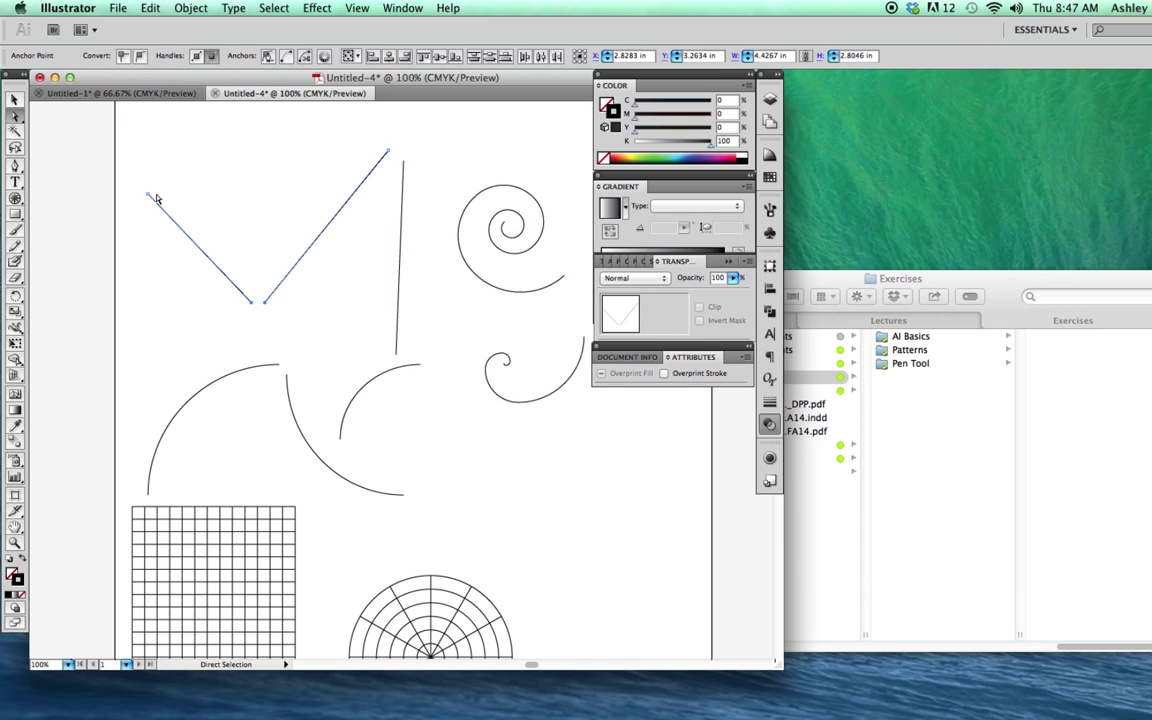
{"action": "left_click", "coordinate": [57, 145]}
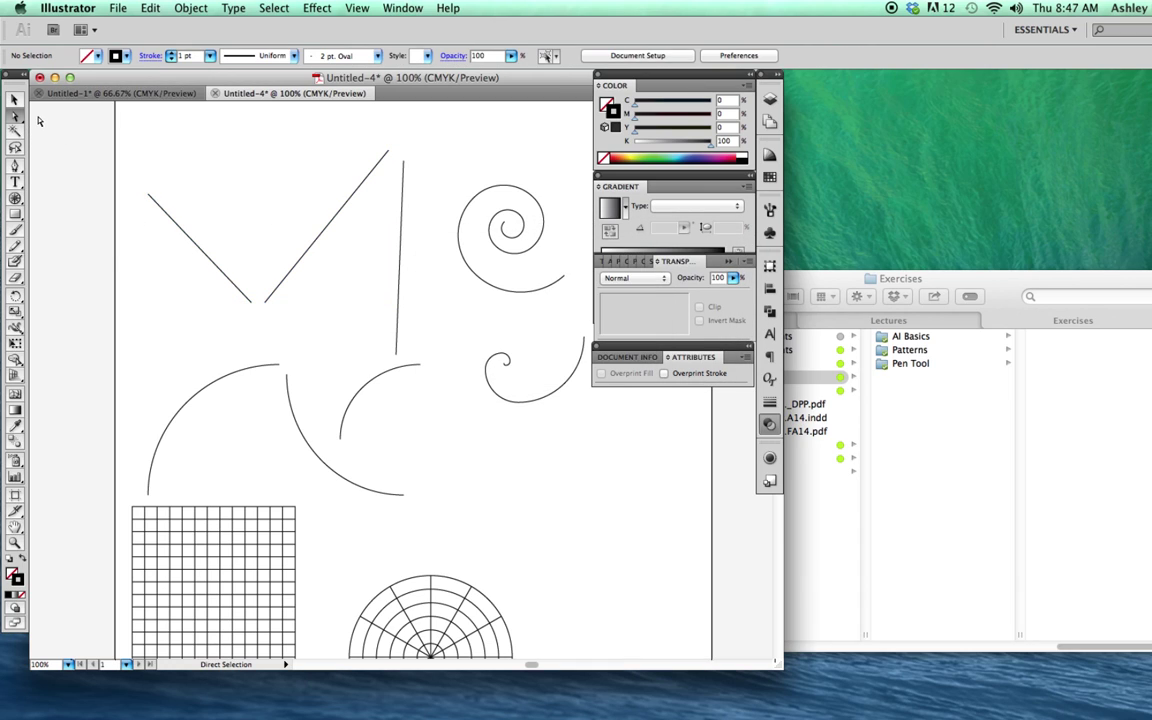
{"action": "left_click", "coordinate": [15, 118]}
{"action": "left_click_drag", "start_coordinate": [229, 325], "coordinate": [287, 299]}
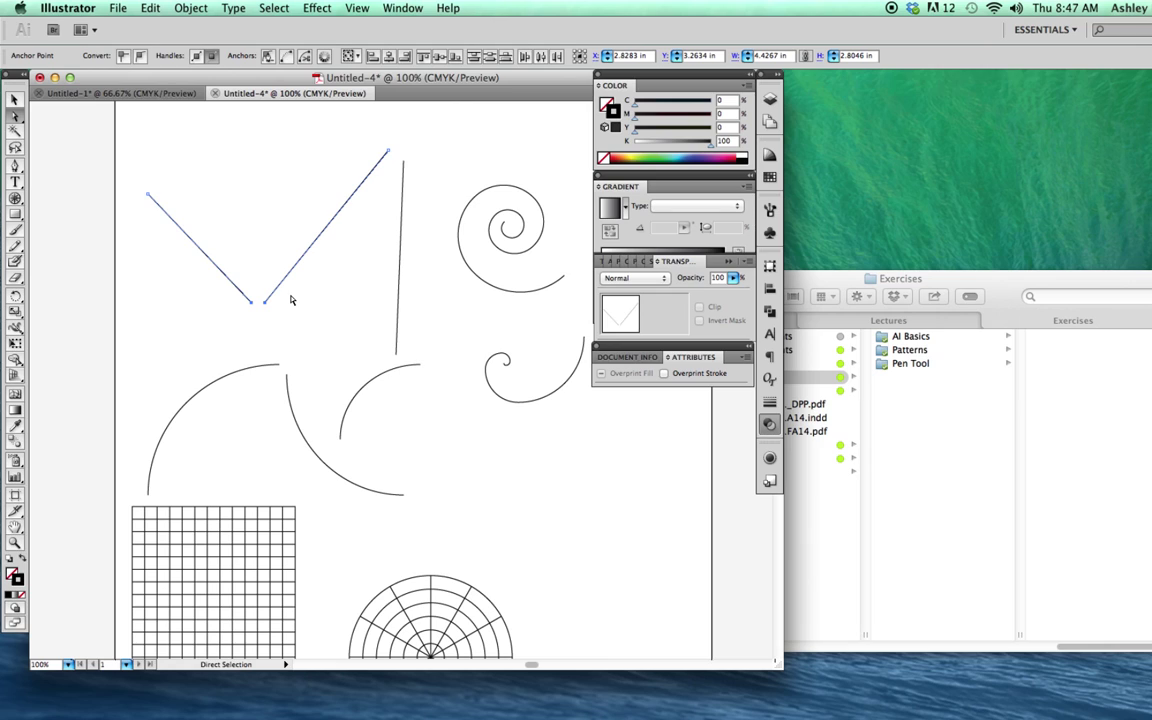
{"action": "key", "text": "super+equal"}
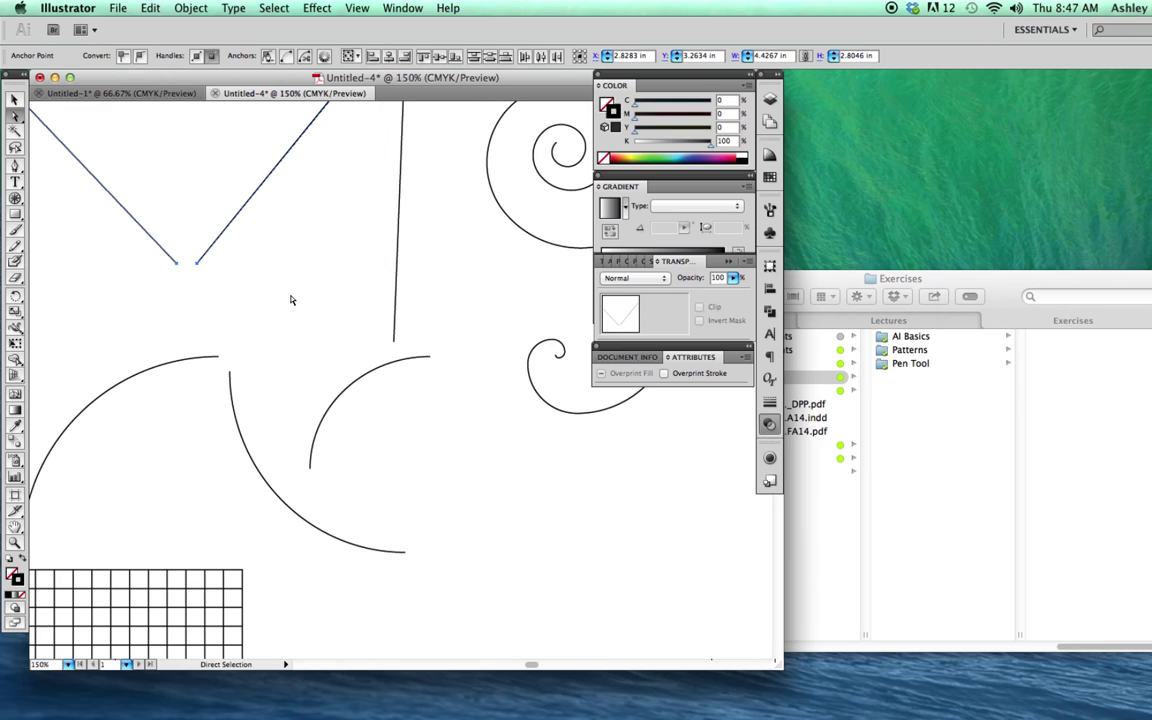
{"action": "scroll", "coordinate": [239, 324], "scroll_direction": "up", "scroll_amount": 5}
{"action": "scroll", "coordinate": [239, 324], "scroll_direction": "left", "scroll_amount": 3}
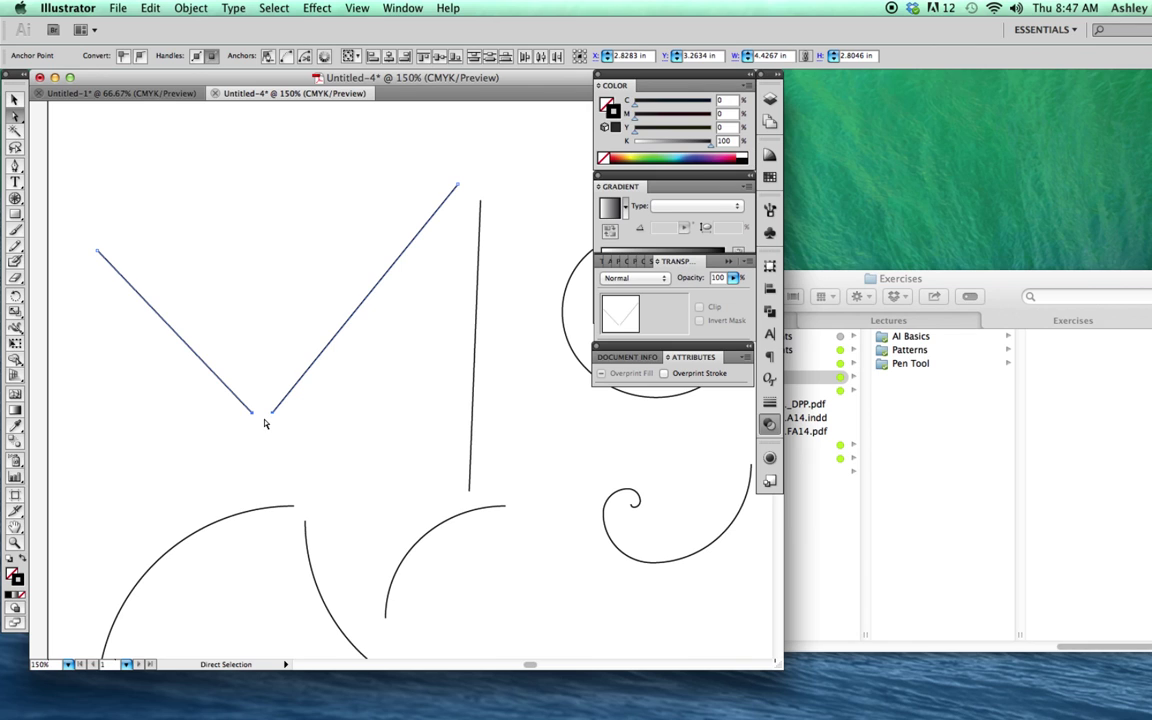
{"action": "key", "text": "v"}
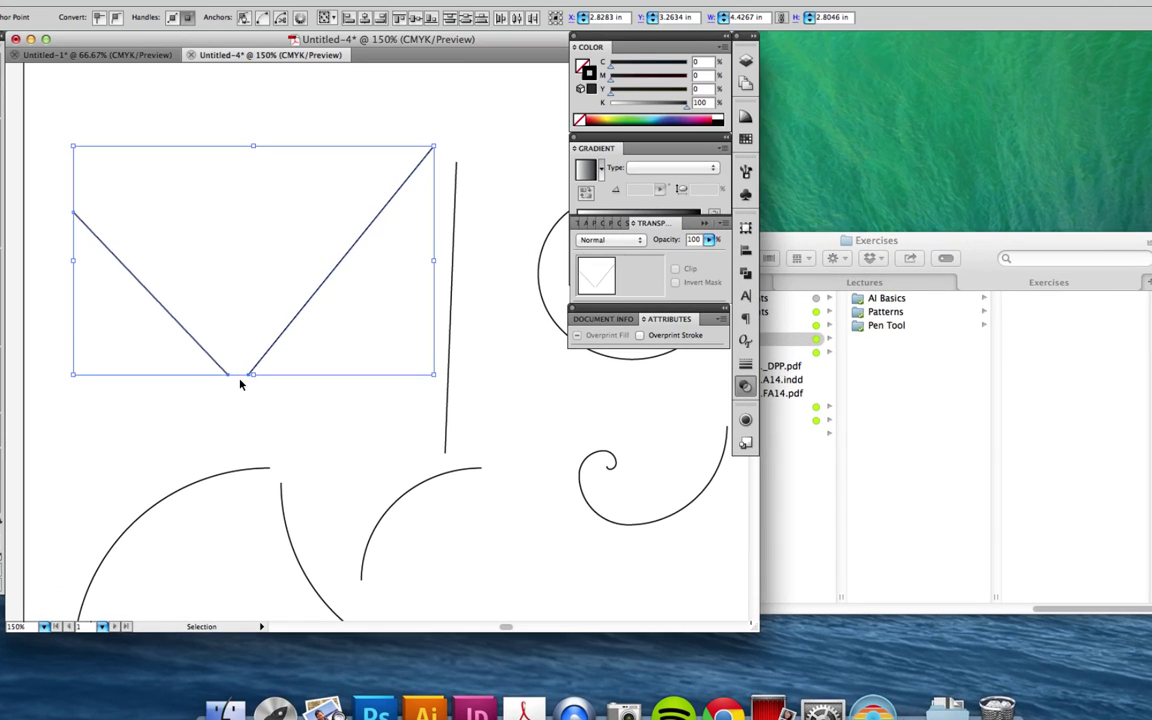
{"action": "key", "text": "space"}
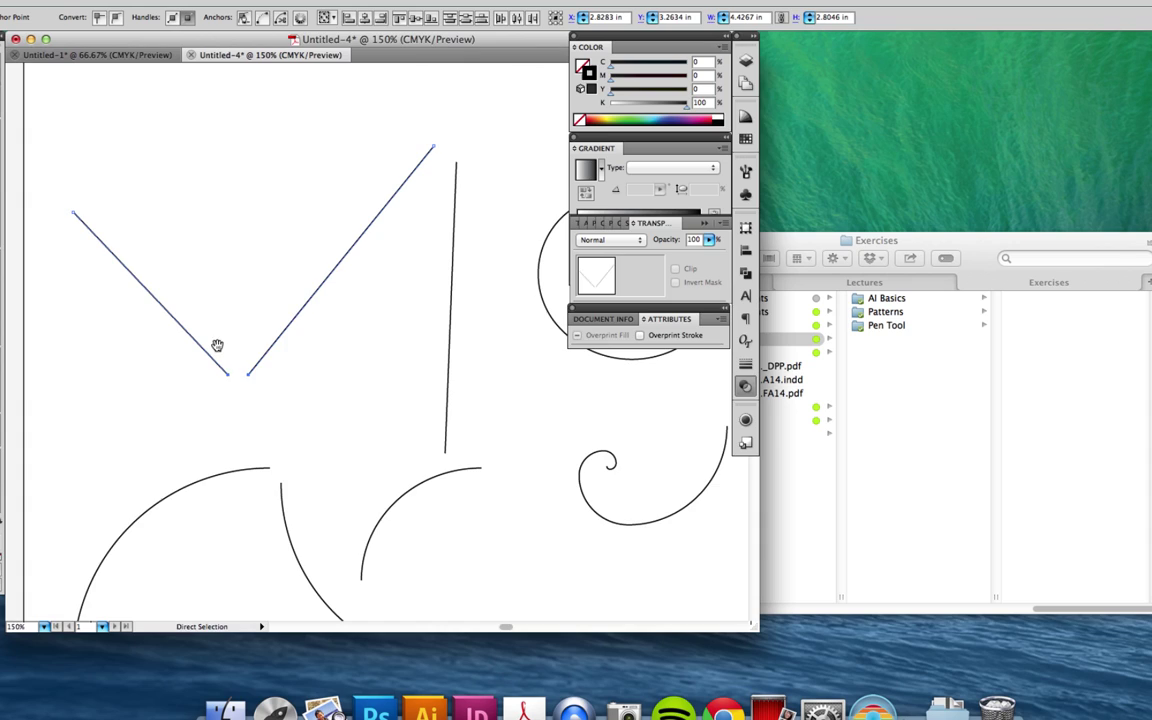
{"action": "left_click_drag", "start_coordinate": [221, 342], "coordinate": [254, 380]}
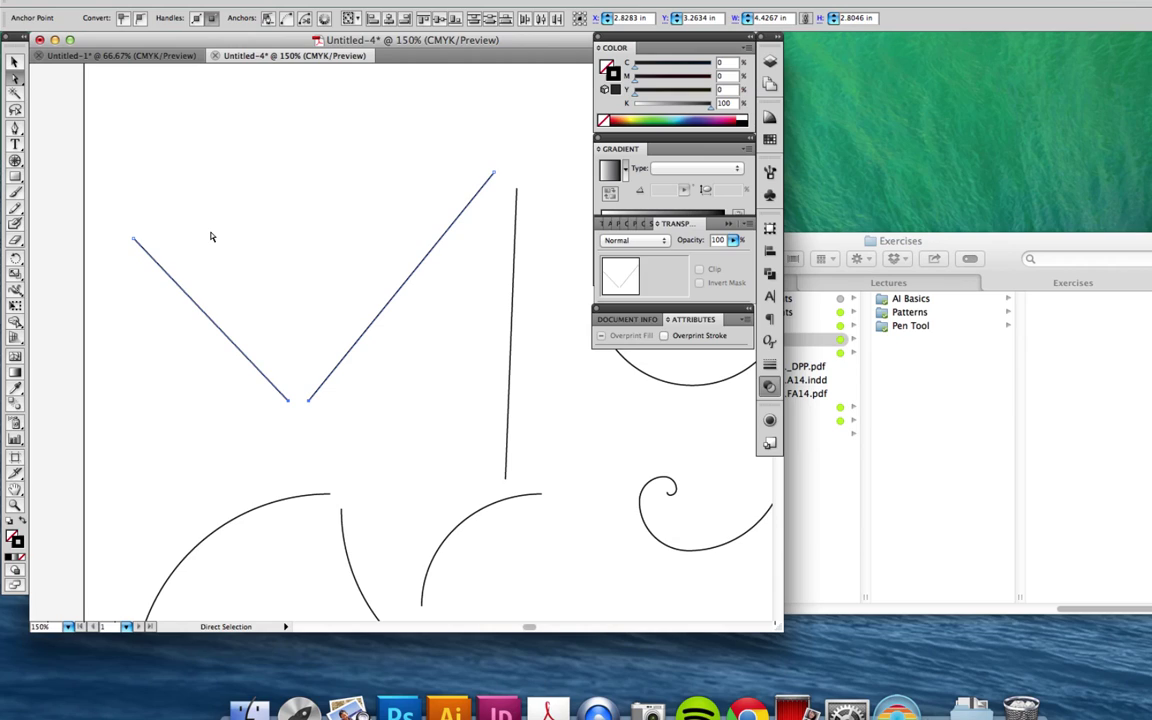
Average the V's two bottom endpoints on Both axes and select the merged anchor
{"action": "key", "text": "ctrl+alt+j"}
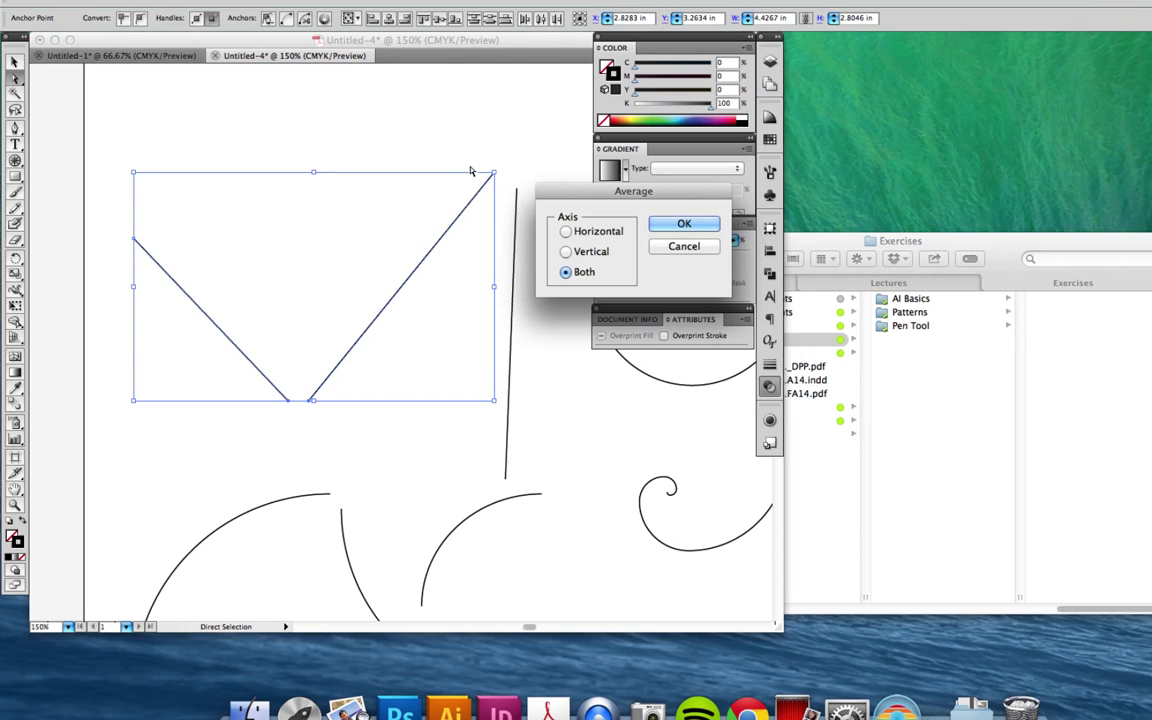
{"action": "left_click_drag", "start_coordinate": [571, 191], "coordinate": [291, 247]}
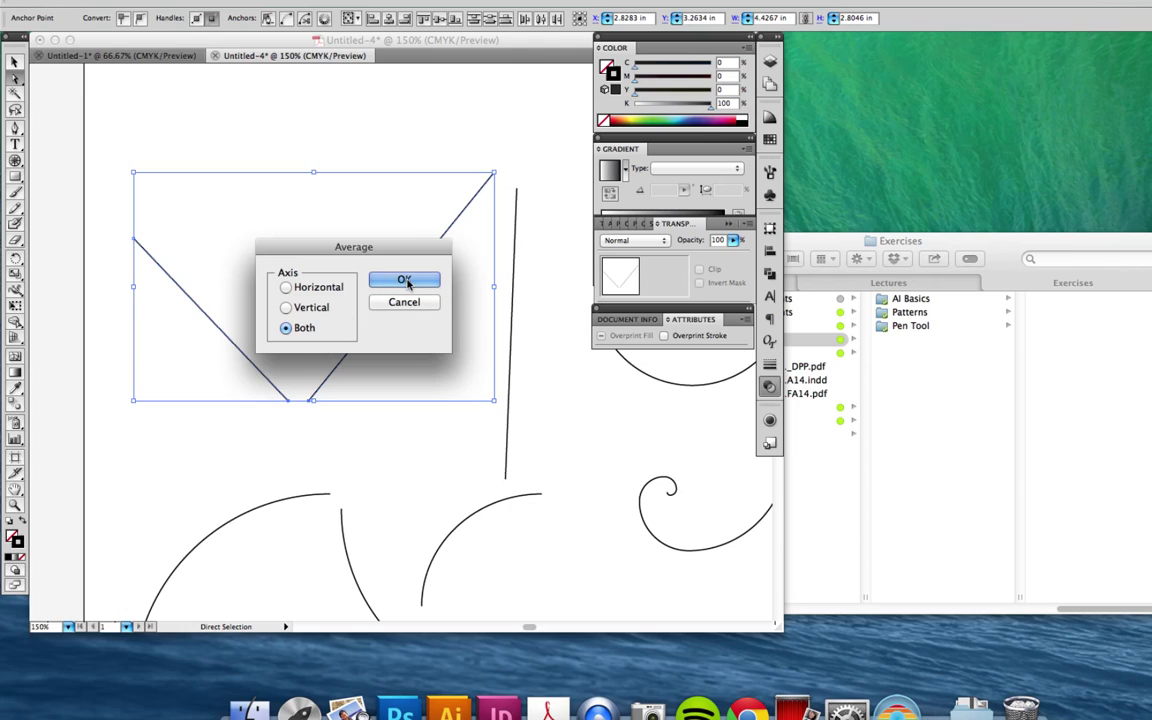
{"action": "left_click", "coordinate": [402, 282]}
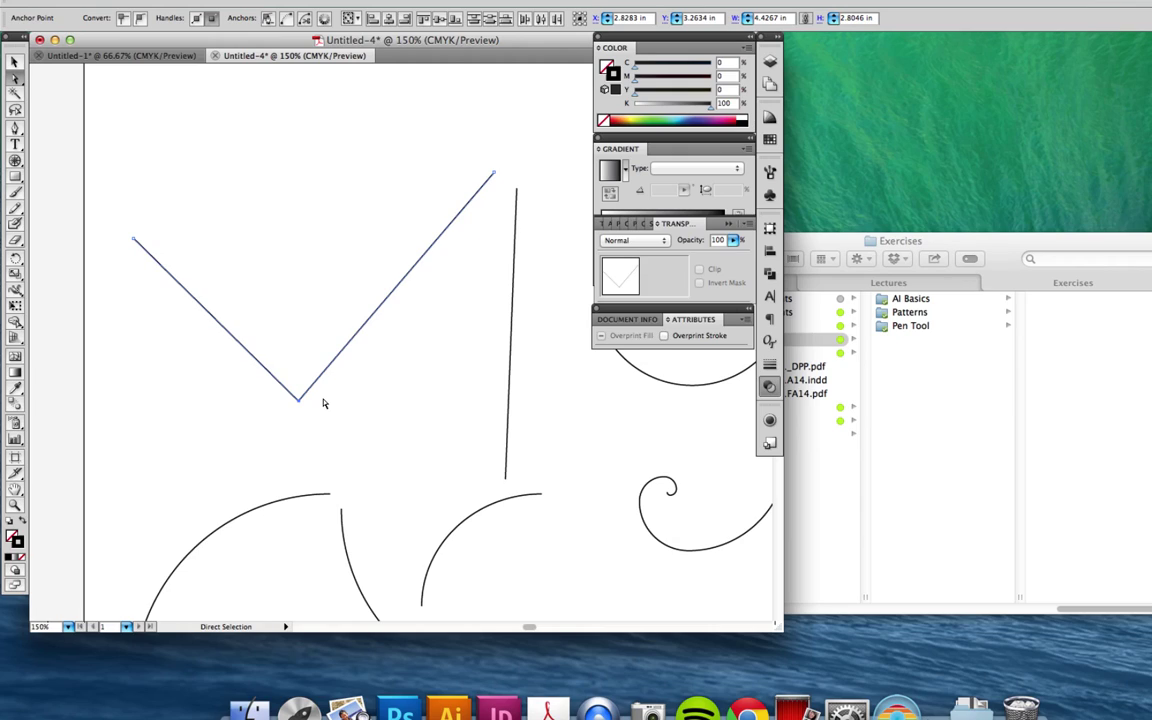
{"action": "left_click", "coordinate": [323, 403], "text": "super"}
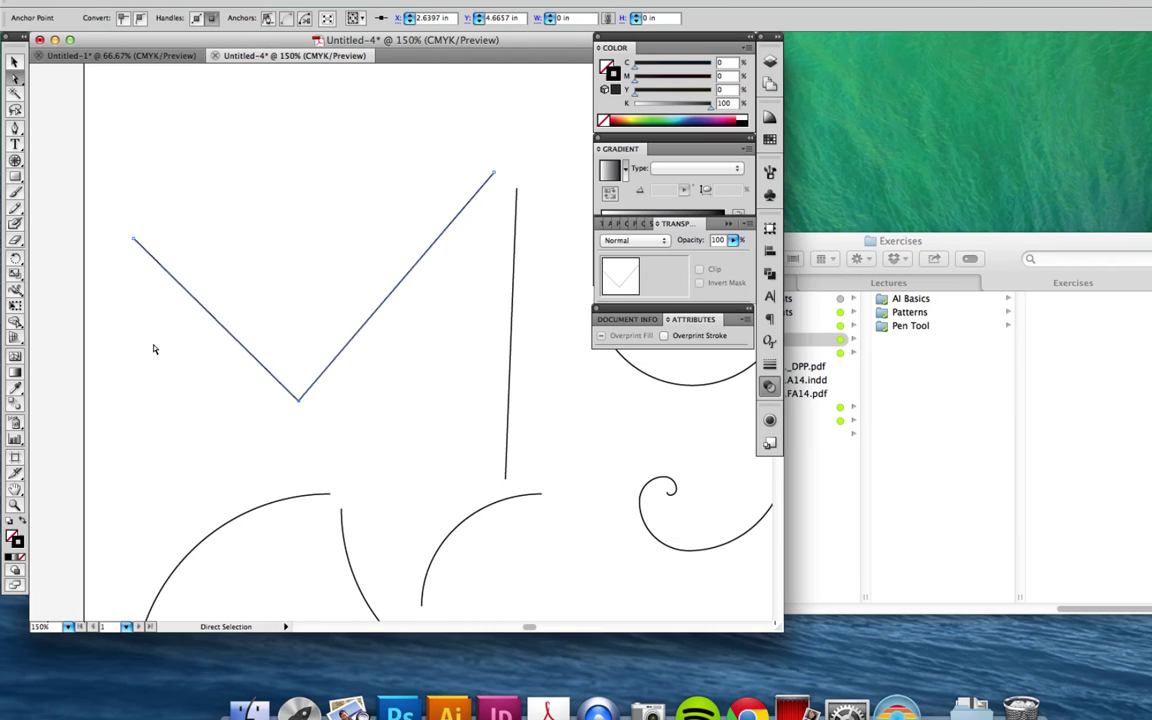
Give the V path a green fill
{"action": "key", "text": "super"}
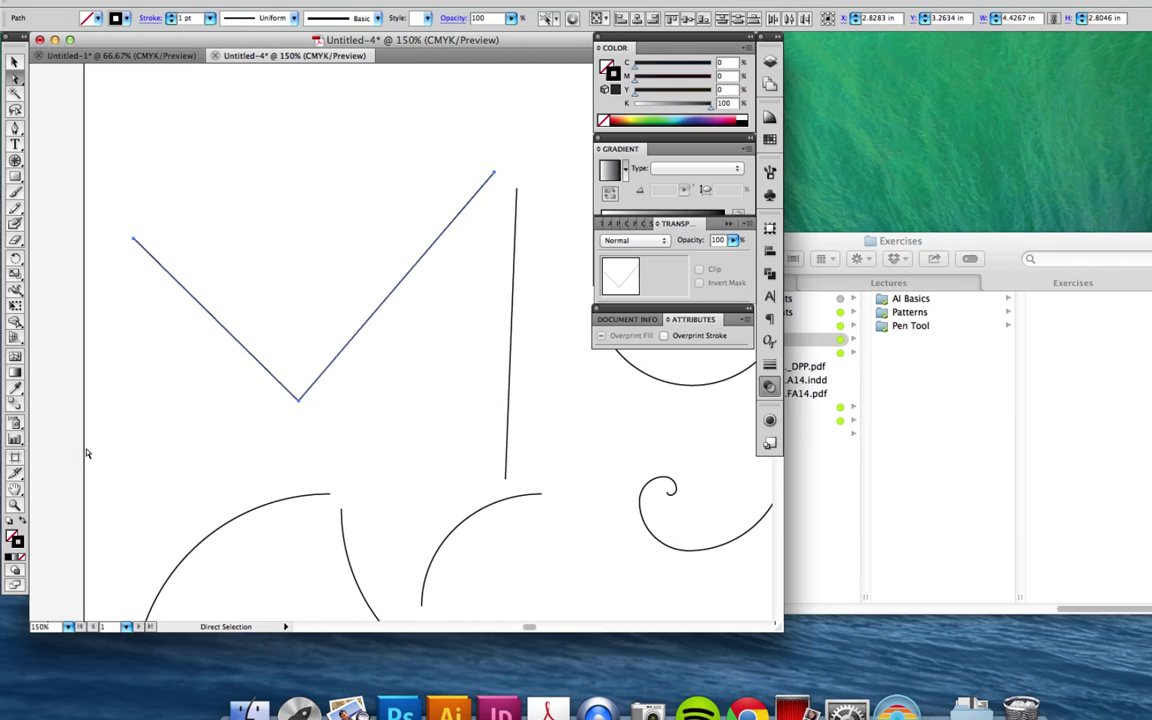
{"action": "key", "text": "x"}
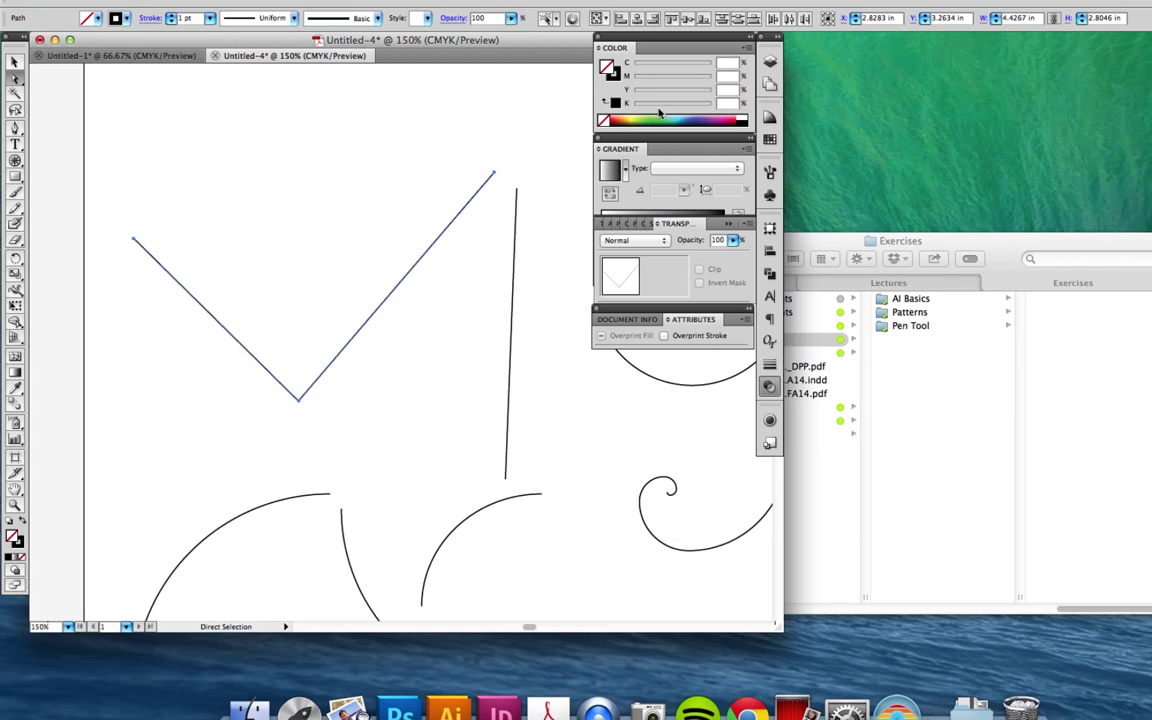
{"action": "left_click", "coordinate": [662, 119]}
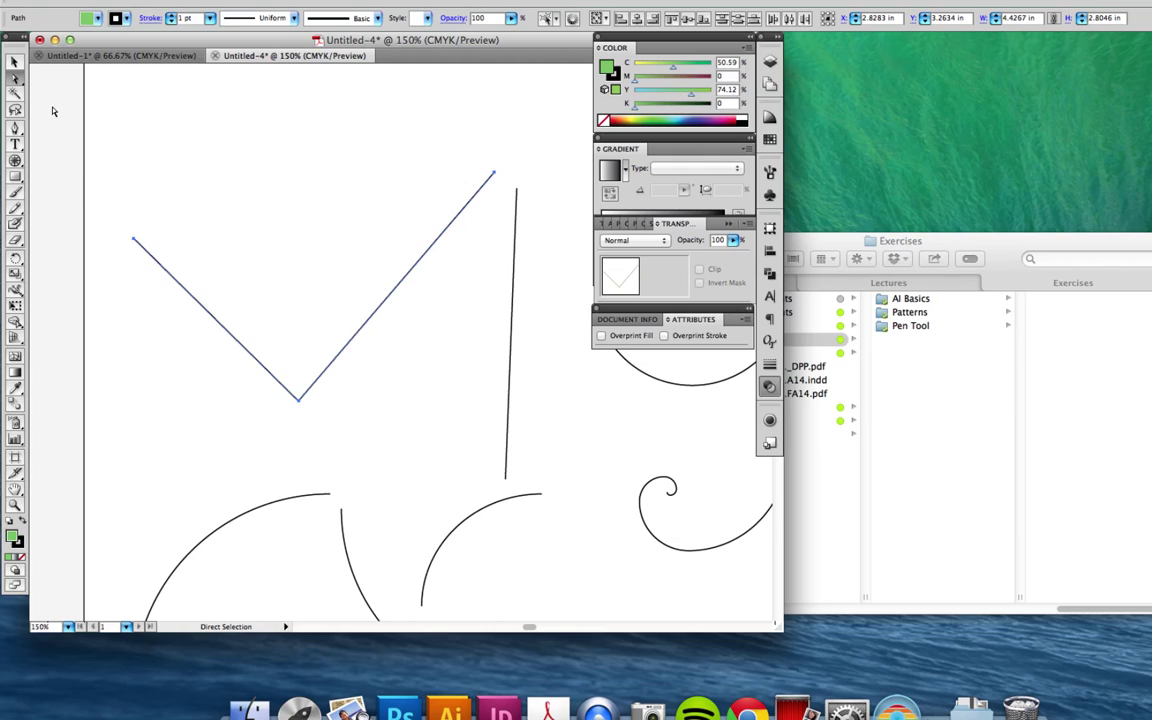
{"action": "left_click", "coordinate": [230, 408]}
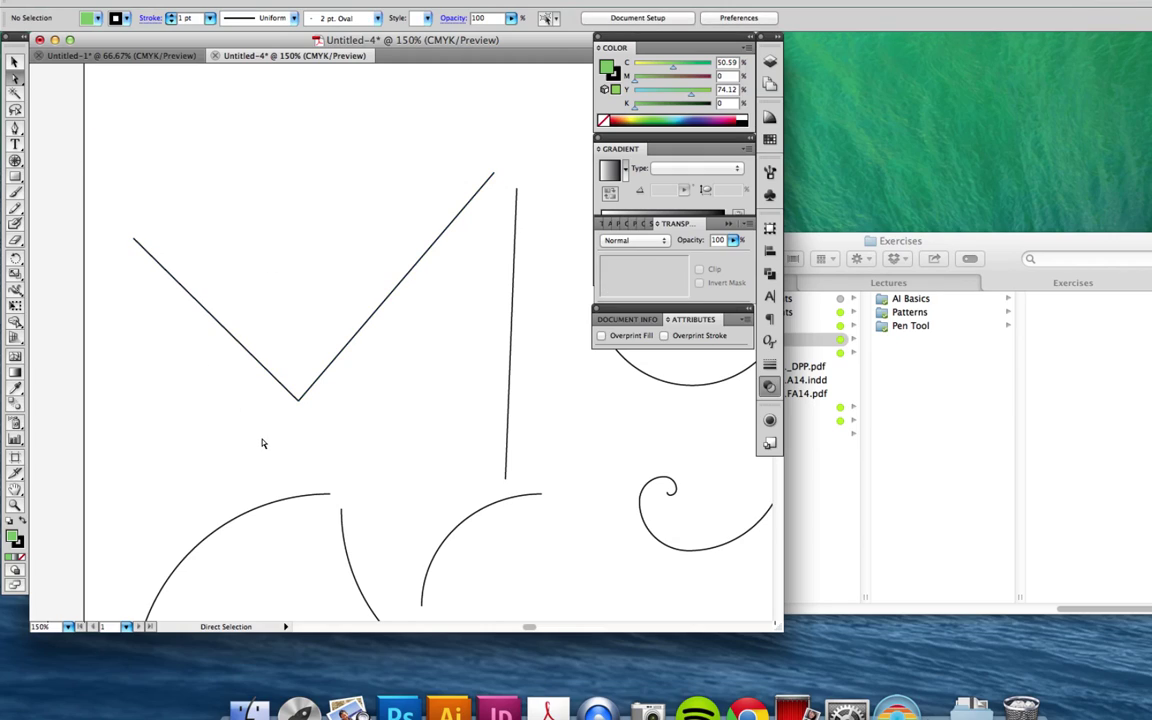
Join the V's open ends with Cmd+J into a closed triangle, then check its corner points
{"action": "left_click_drag", "start_coordinate": [262, 439], "coordinate": [331, 394]}
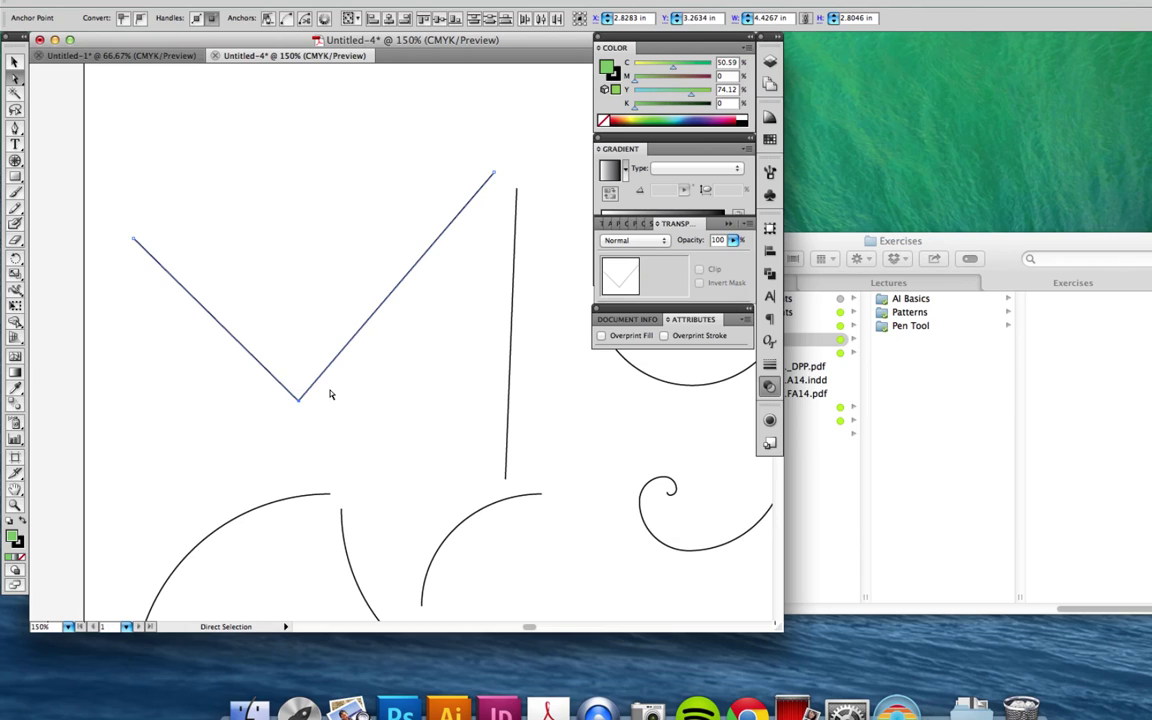
{"action": "key", "text": "v"}
{"action": "key", "text": "a"}
{"action": "key", "text": "ctrl+j"}
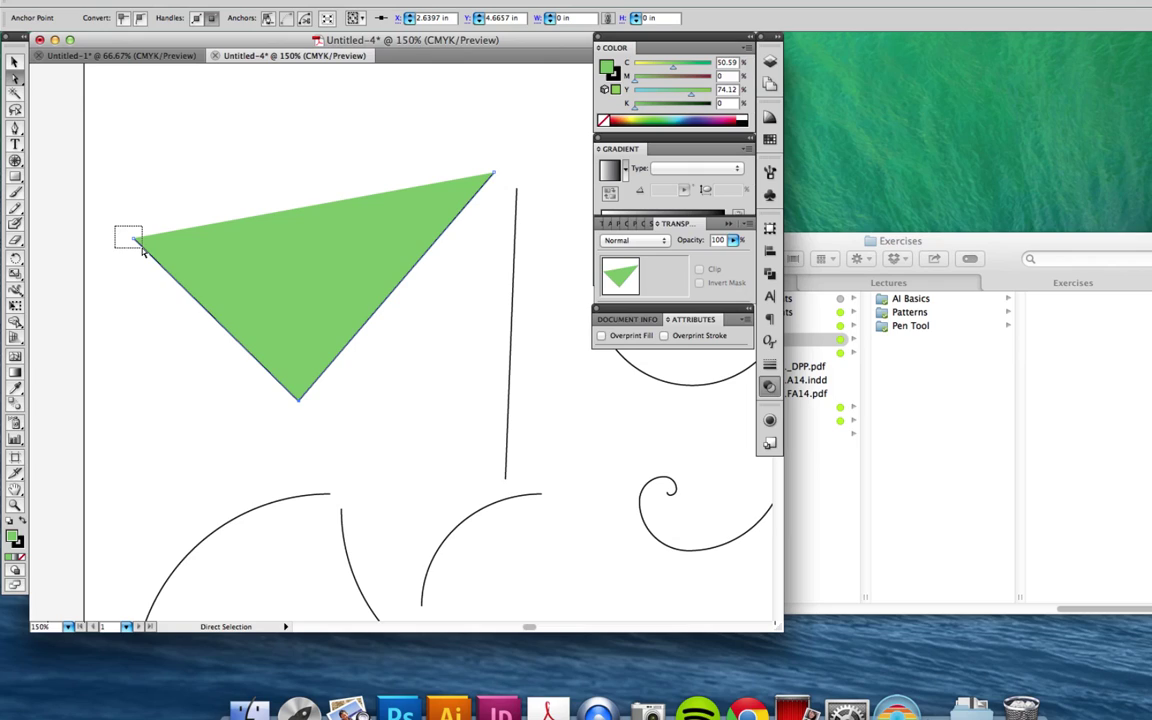
{"action": "left_click_drag", "start_coordinate": [142, 250], "coordinate": [117, 222]}
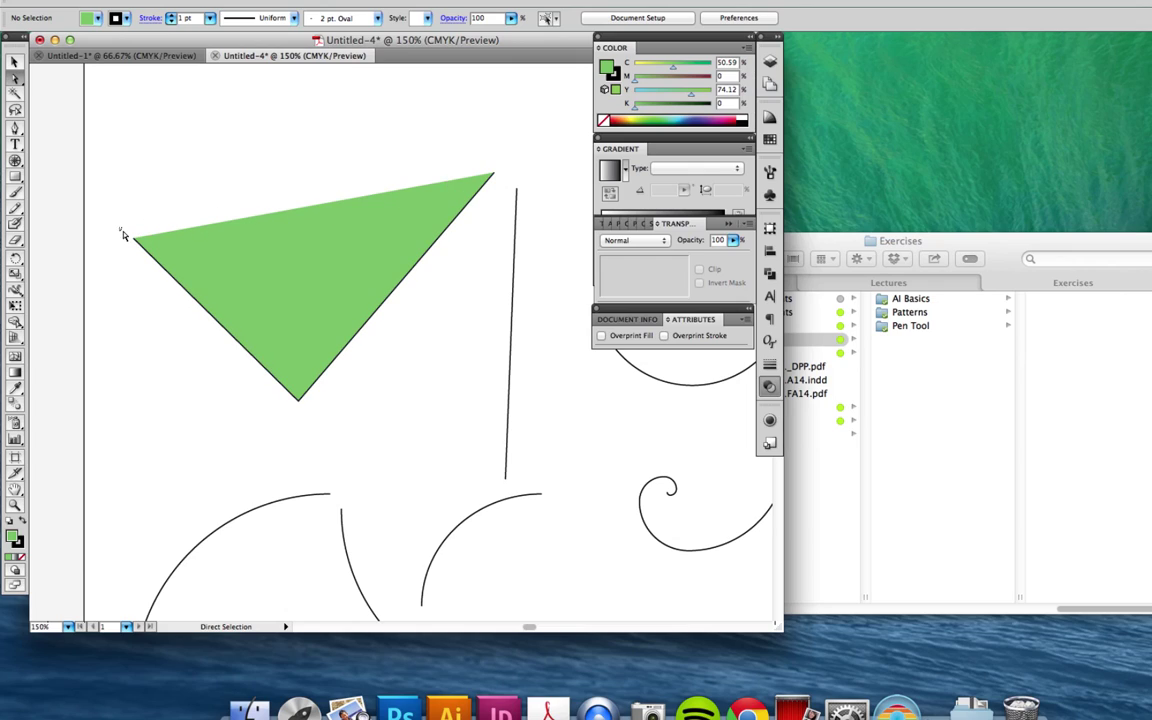
{"action": "left_click_drag", "start_coordinate": [120, 229], "coordinate": [143, 258]}
{"action": "left_click_drag", "start_coordinate": [144, 260], "coordinate": [144, 260]}
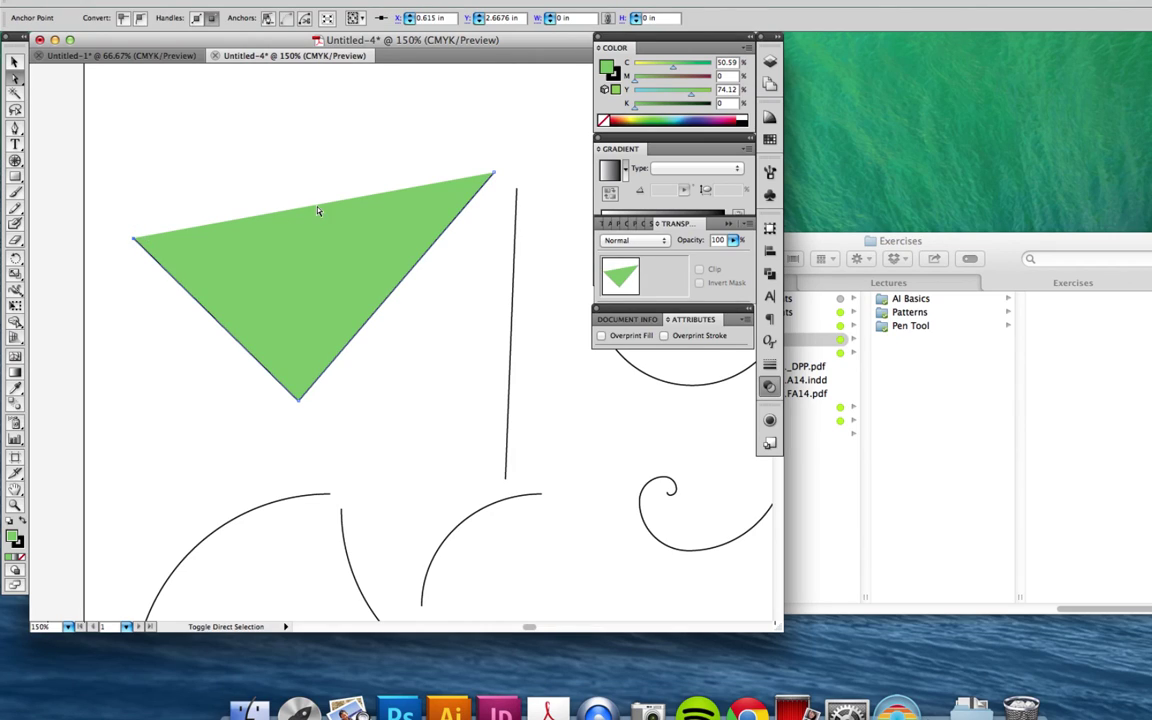
{"action": "left_click_drag", "start_coordinate": [505, 146], "coordinate": [480, 198]}
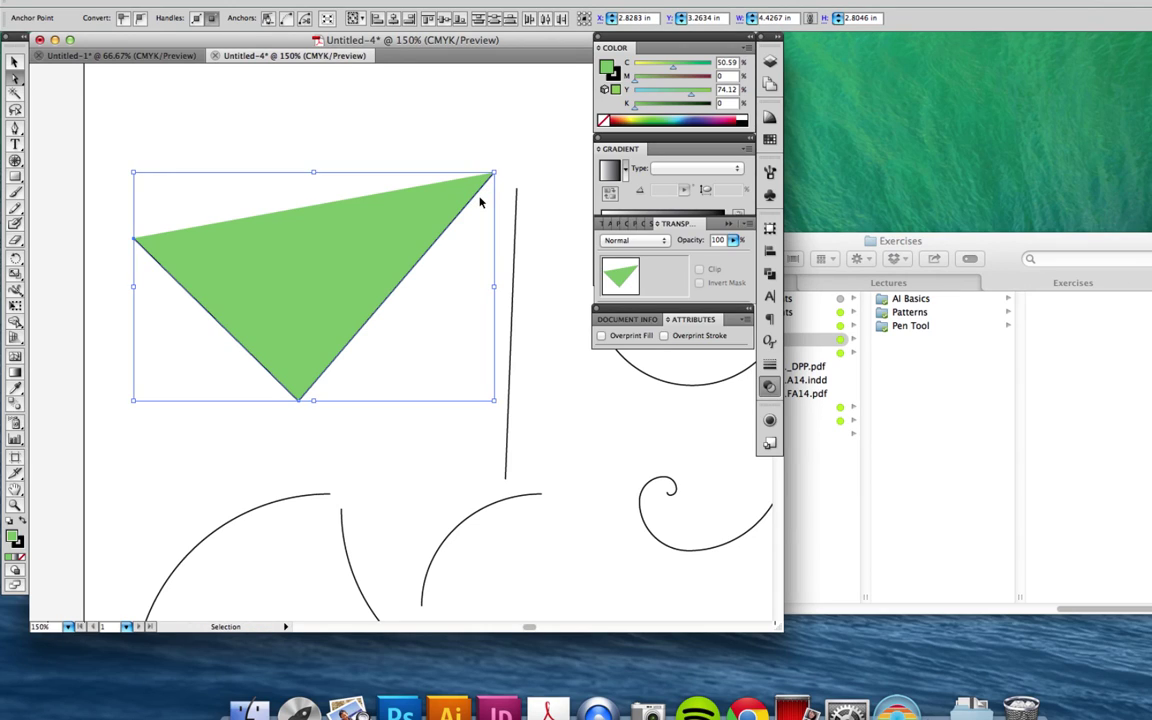
{"action": "left_click", "coordinate": [452, 156]}
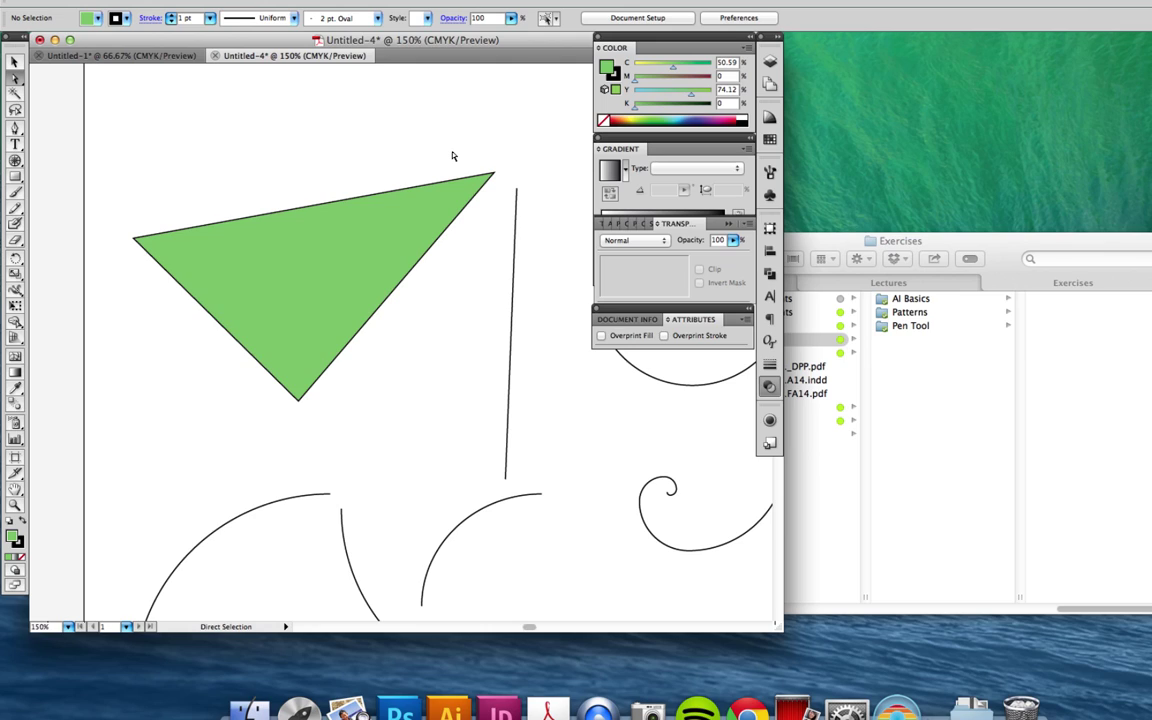
Average the two lower-left arcs' meeting endpoints into a single point
{"action": "scroll", "coordinate": [430, 300], "scroll_direction": "down", "scroll_amount": 5}
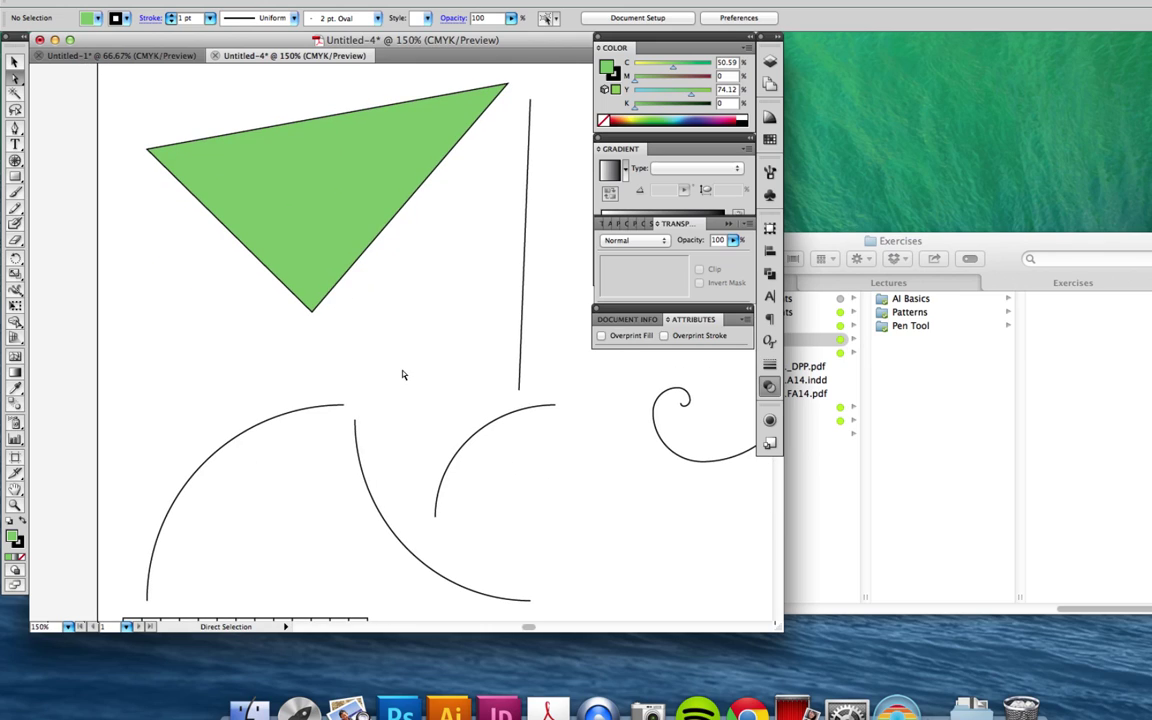
{"action": "left_click_drag", "start_coordinate": [403, 374], "coordinate": [345, 440]}
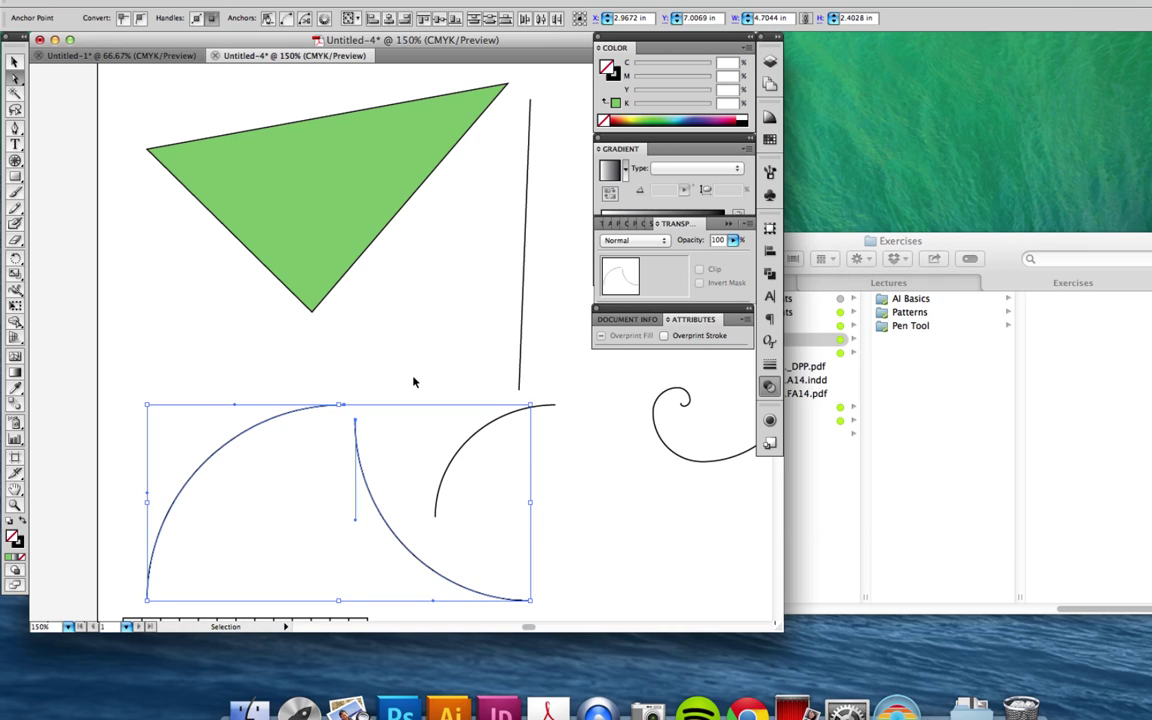
{"action": "key", "text": "ctrl+alt+j"}
{"action": "left_click", "coordinate": [666, 229]}
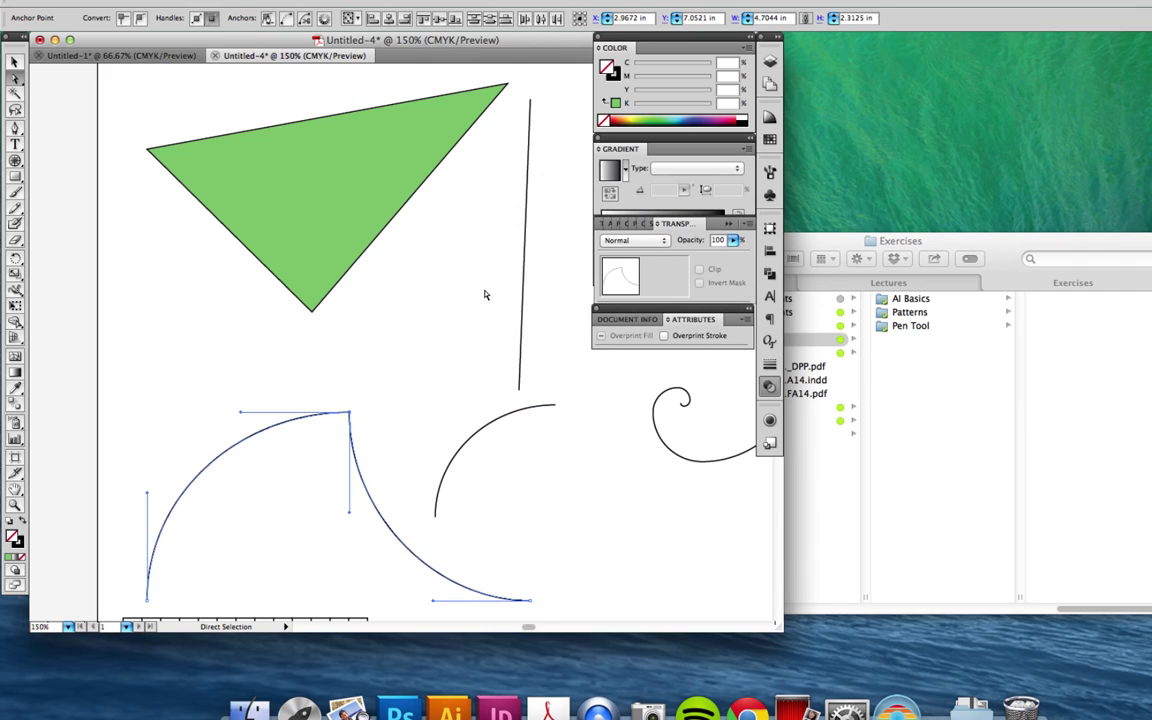
Join the arcs' bottom ends into a closed shape and fill it magenta
{"action": "key", "text": "ctrl+j"}
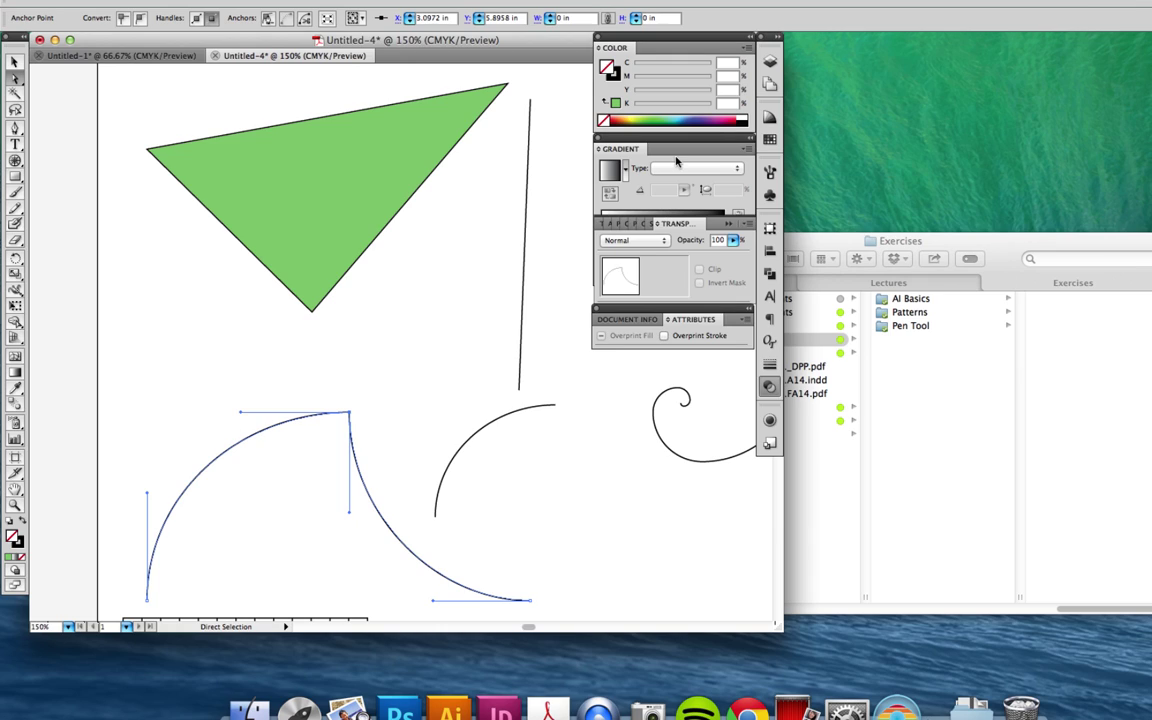
{"action": "left_click", "coordinate": [731, 119]}
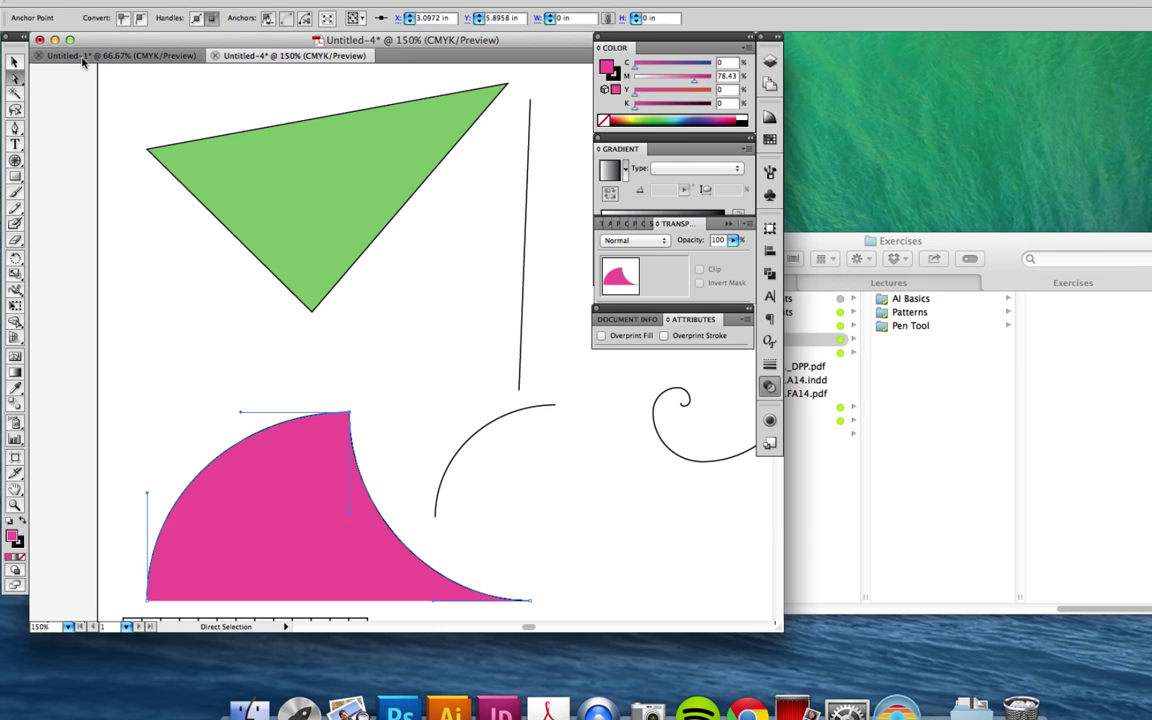
{"action": "left_click", "coordinate": [236, 330]}
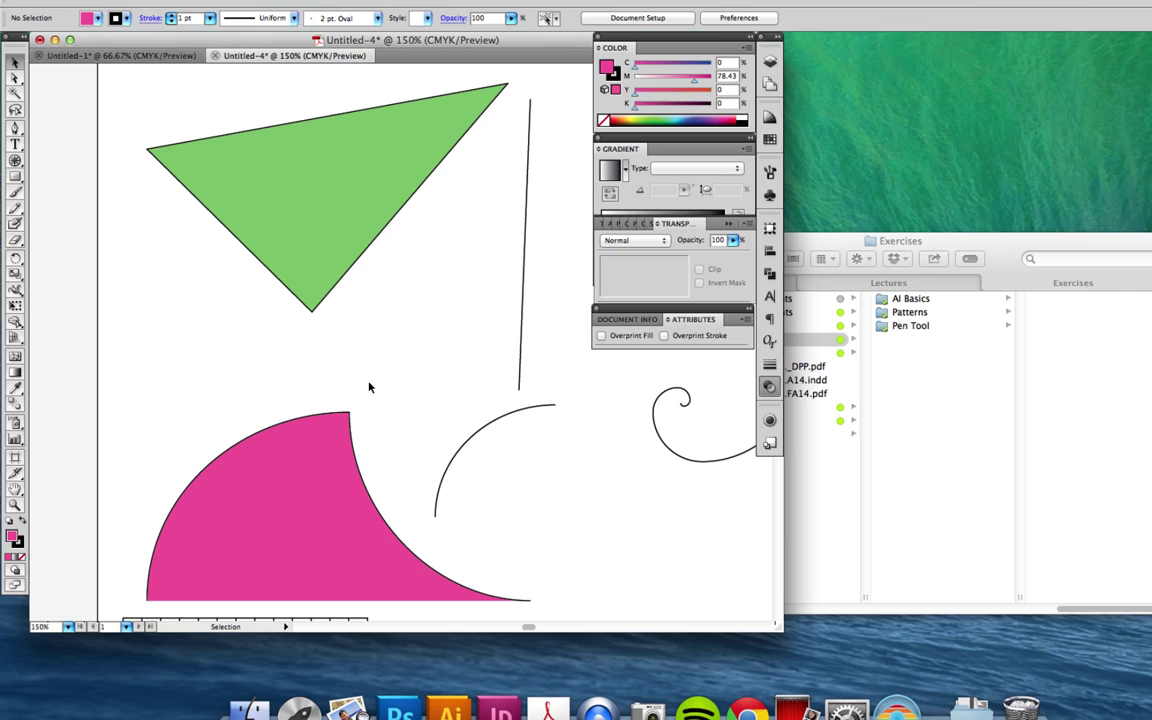
{"action": "left_click_drag", "start_coordinate": [368, 357], "coordinate": [357, 221]}
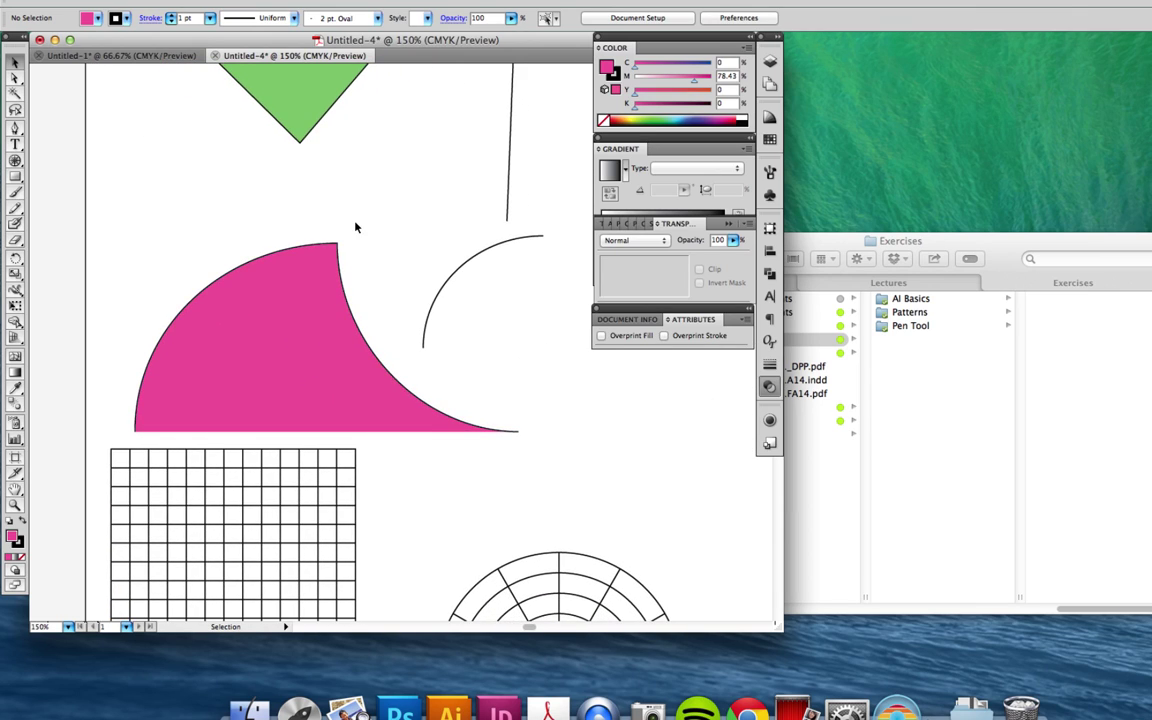
Undo the magenta fill and the earlier endpoint merge
{"action": "key", "text": "ctrl+z"}
{"action": "key", "text": "ctrl+z"}
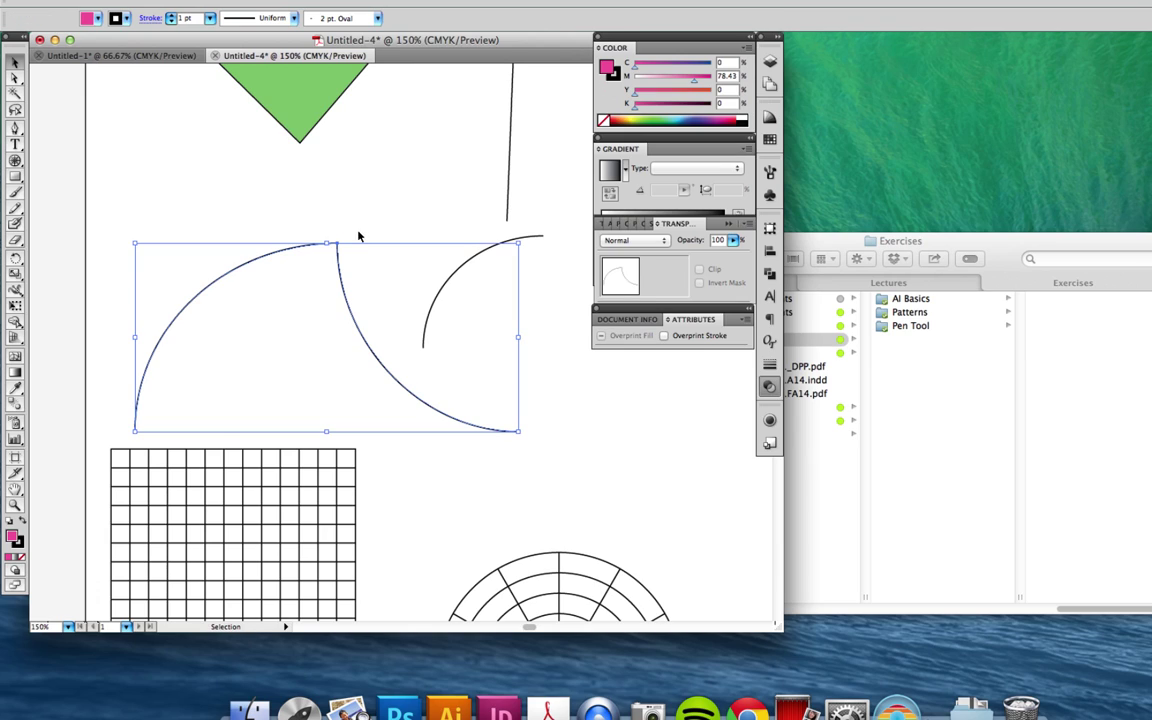
{"action": "key", "text": "ctrl+z"}
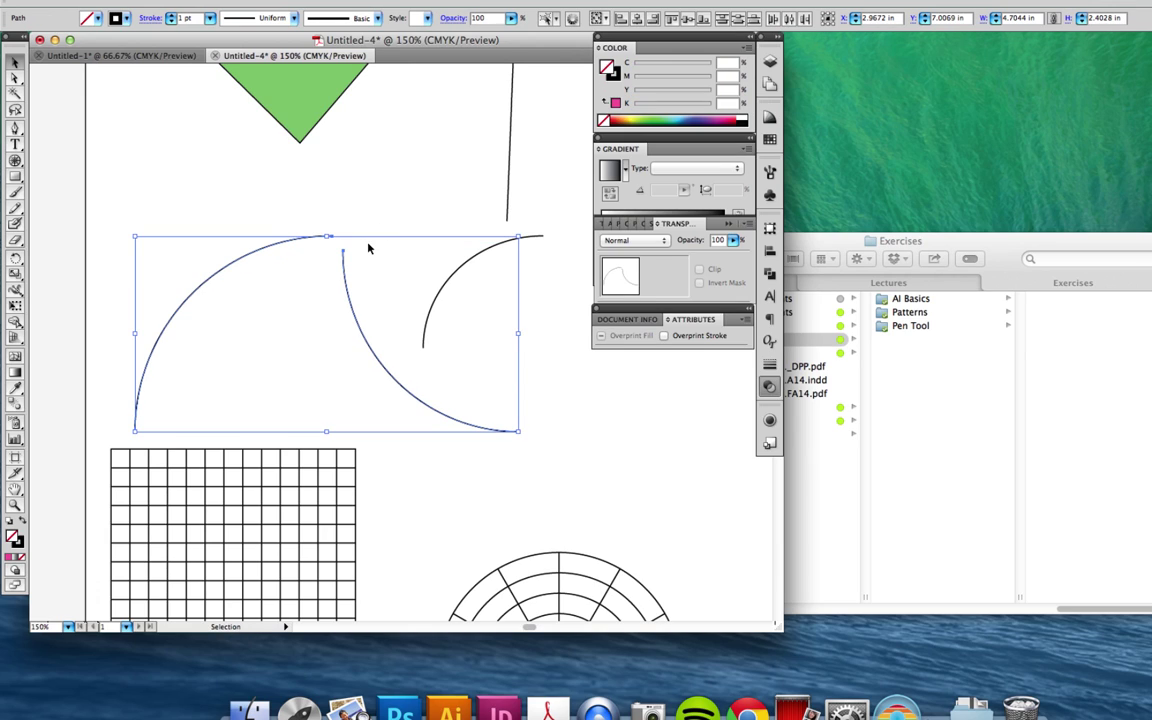
{"action": "left_click", "coordinate": [336, 213]}
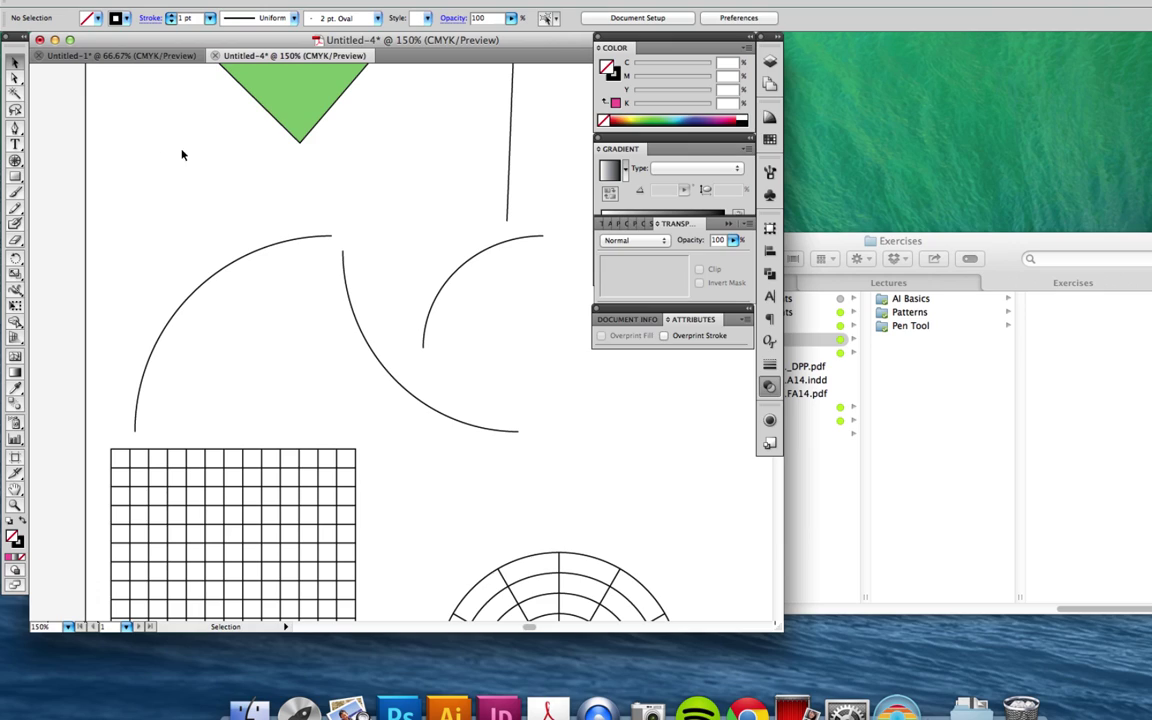
Average the arcs' two top anchors on both axes so they meet at one point
{"action": "left_click", "coordinate": [13, 79]}
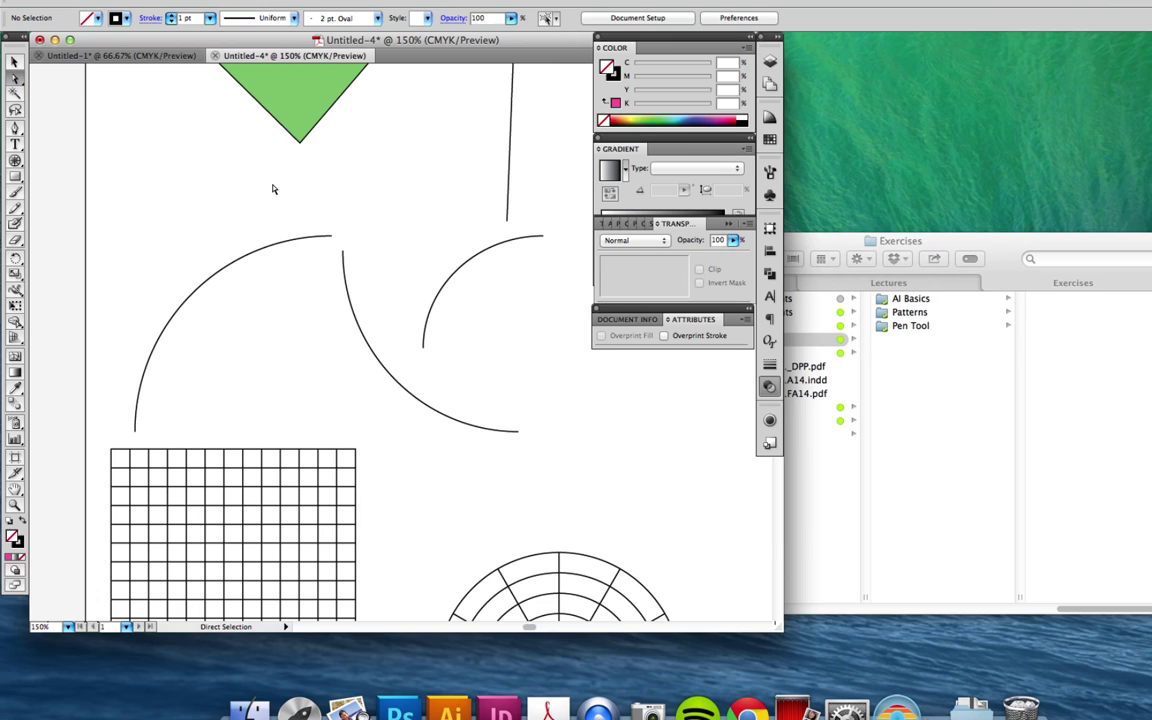
{"action": "mouse_move", "coordinate": [293, 191]}
{"action": "left_mouse_down"}
{"action": "mouse_move", "coordinate": [353, 265]}
{"action": "mouse_move", "coordinate": [379, 264]}
{"action": "left_mouse_up"}
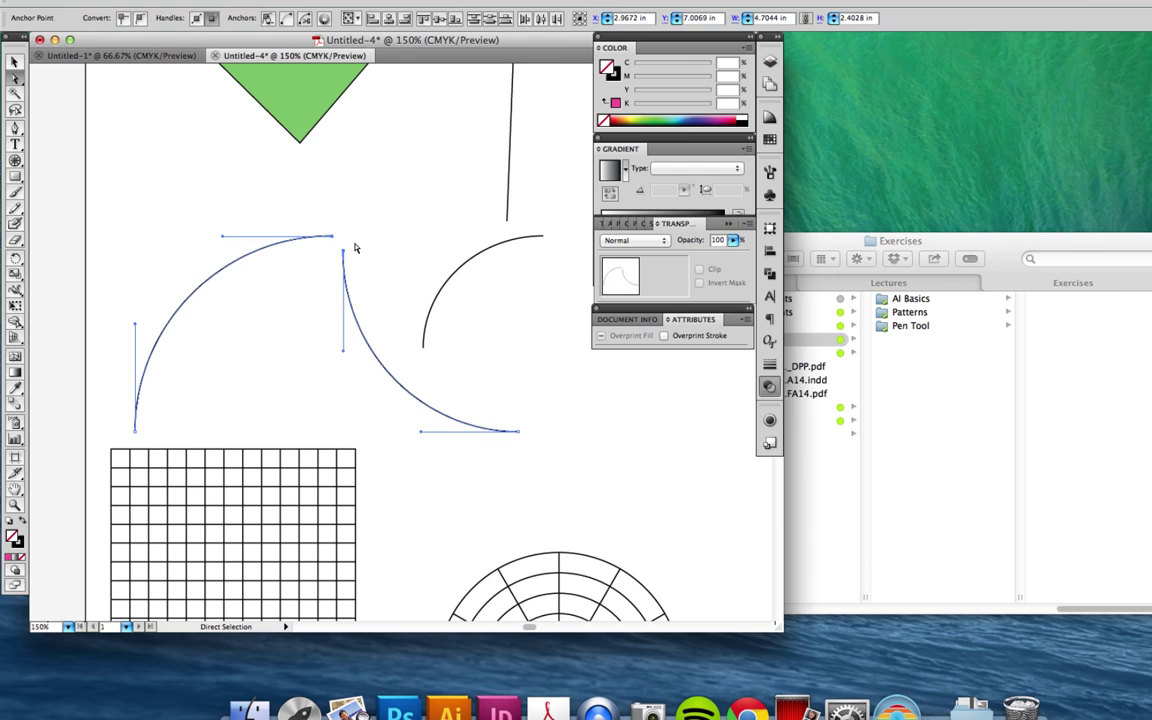
{"action": "key", "text": "ctrl+alt+j"}
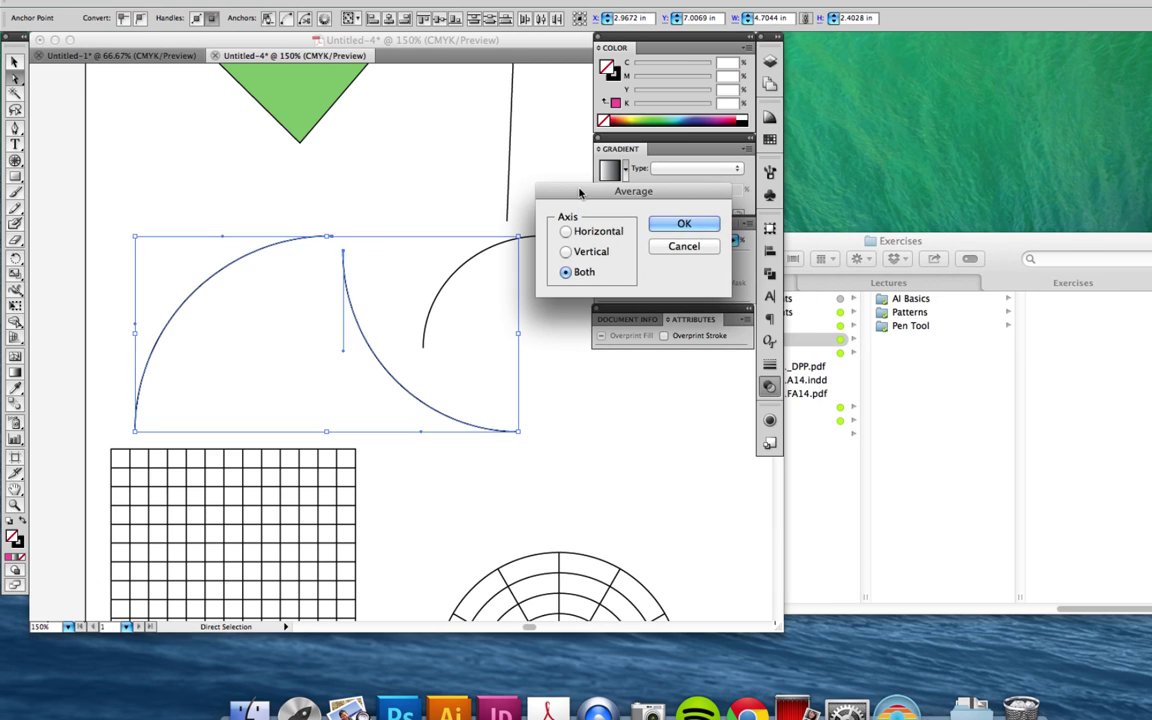
{"action": "left_click_drag", "start_coordinate": [580, 192], "coordinate": [404, 223]}
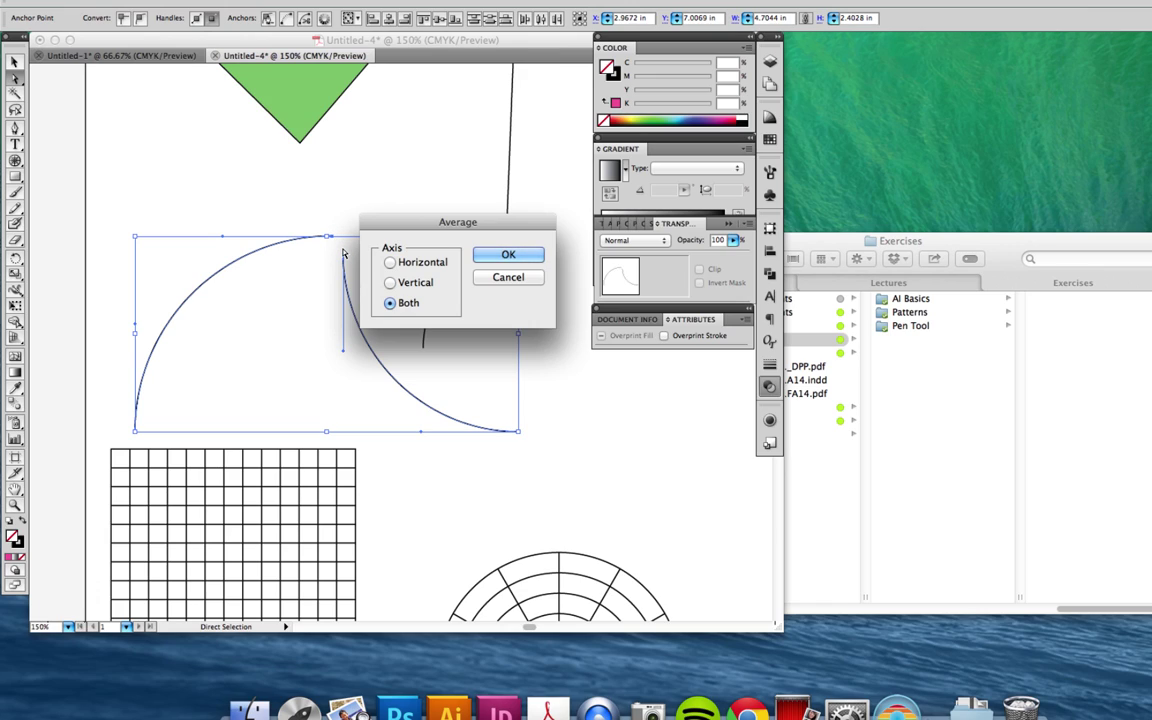
{"action": "left_click", "coordinate": [514, 260]}
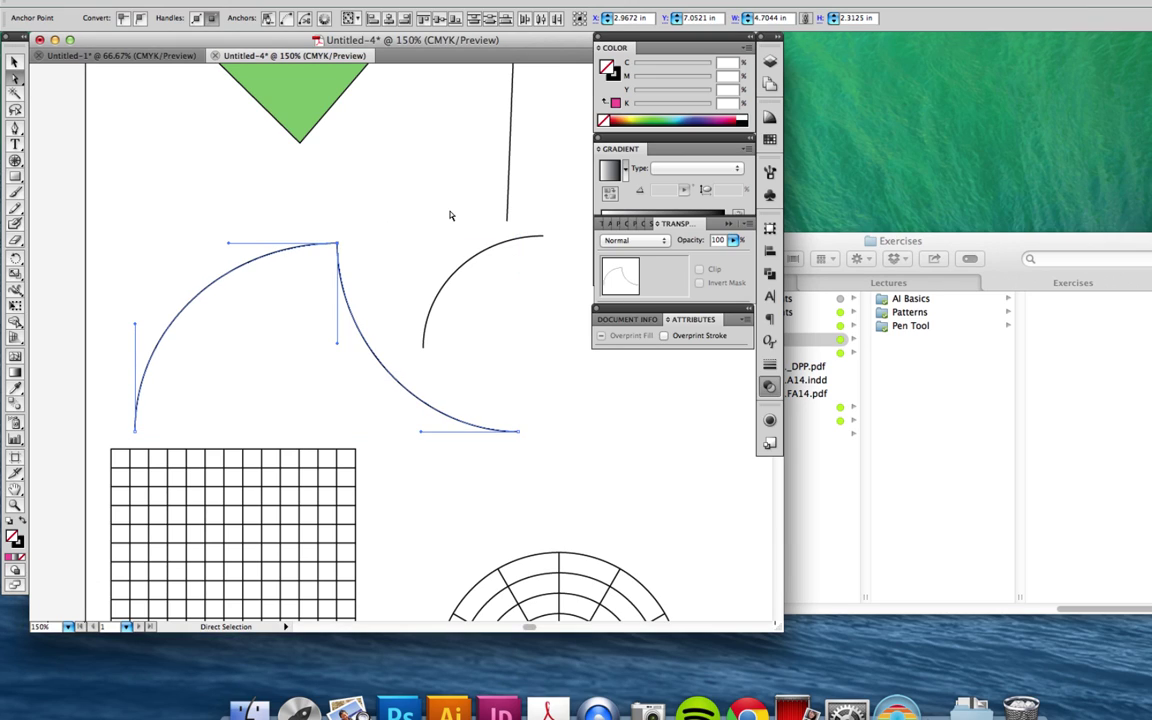
Fill both arcs with the last-used pink and join them into one shape
{"action": "left_click", "coordinate": [613, 108]}
{"action": "left_click", "coordinate": [360, 210]}
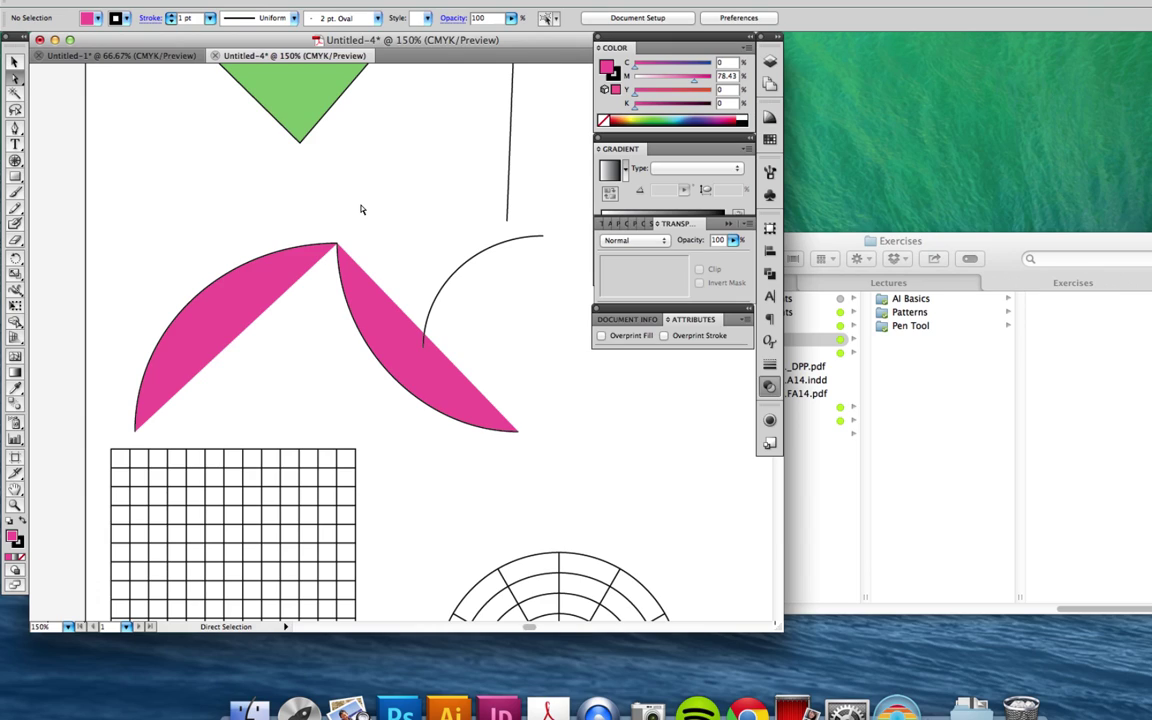
{"action": "mouse_move", "coordinate": [382, 208]}
{"action": "left_mouse_down"}
{"action": "mouse_move", "coordinate": [363, 244]}
{"action": "mouse_move", "coordinate": [314, 269]}
{"action": "left_mouse_up"}
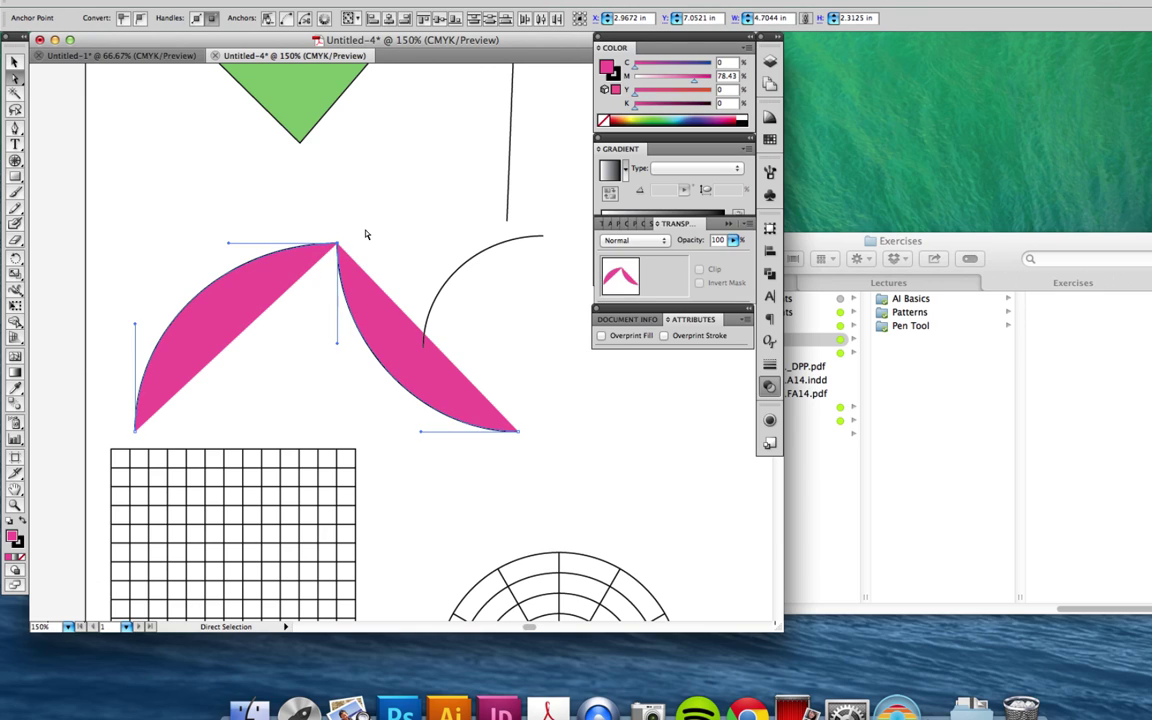
{"action": "key", "text": "v"}
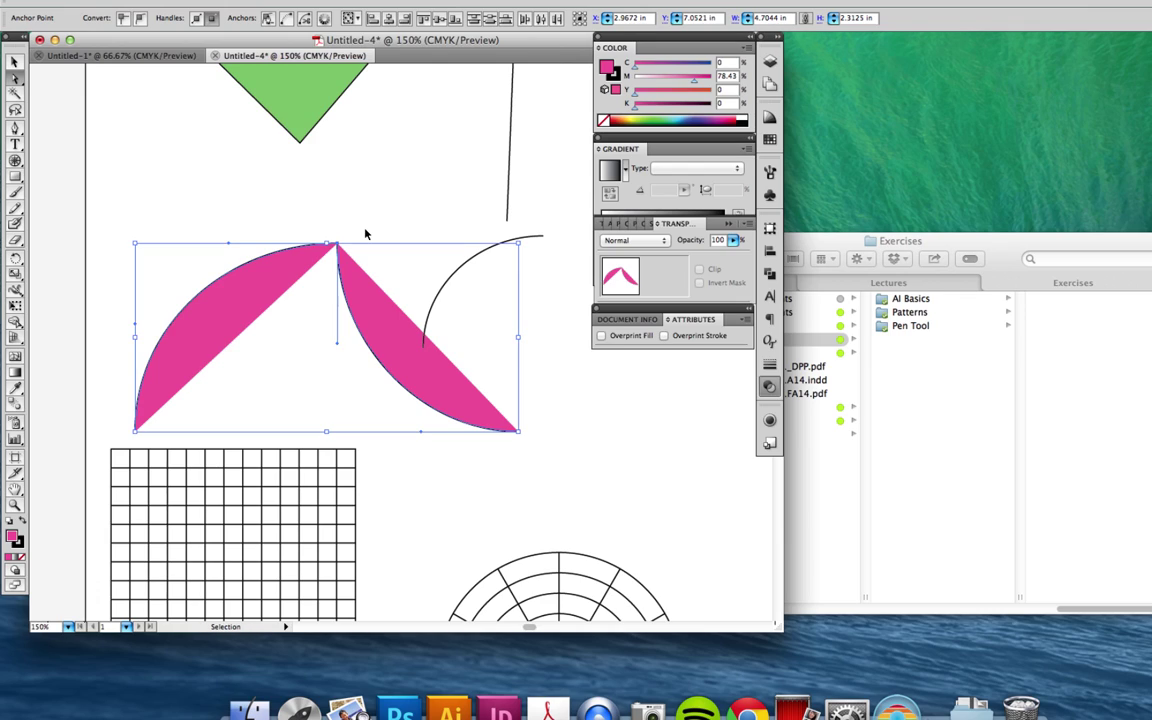
{"action": "key", "text": "ctrl+j"}
{"action": "key", "text": "a"}
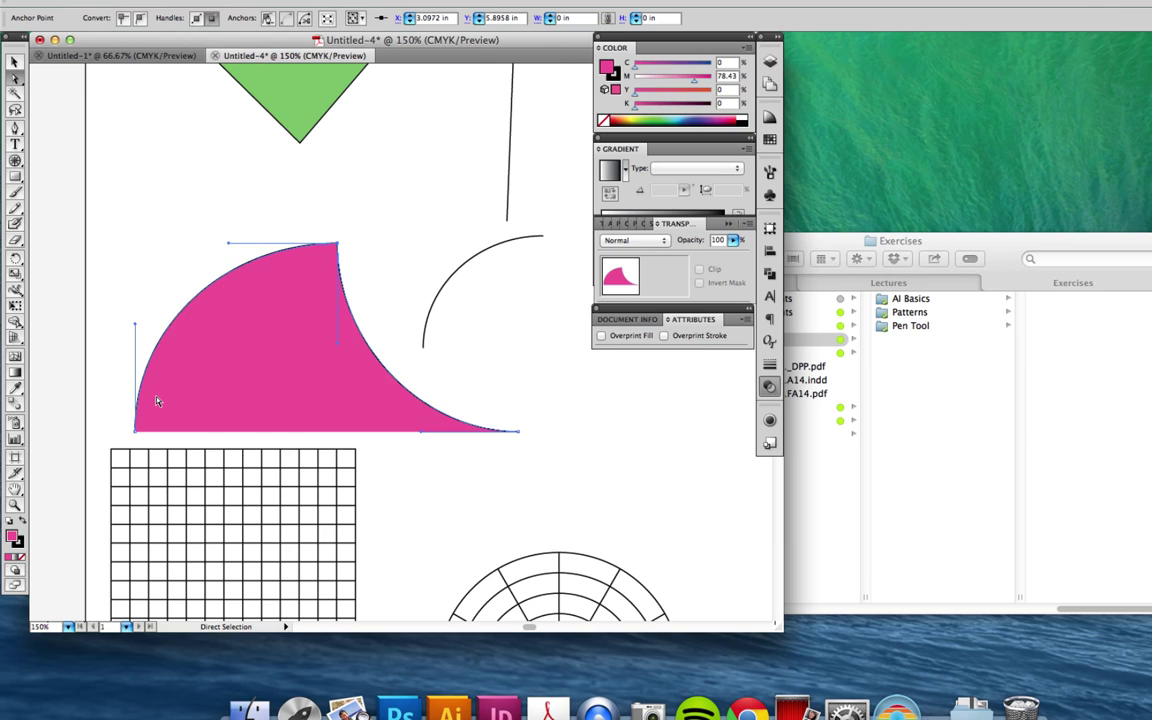
Check the joined shape's bottom-right anchor, then deselect and zoom out
{"action": "mouse_move", "coordinate": [118, 421]}
{"action": "left_mouse_down"}
{"action": "mouse_move", "coordinate": [129, 366]}
{"action": "mouse_move", "coordinate": [162, 387]}
{"action": "left_mouse_up"}
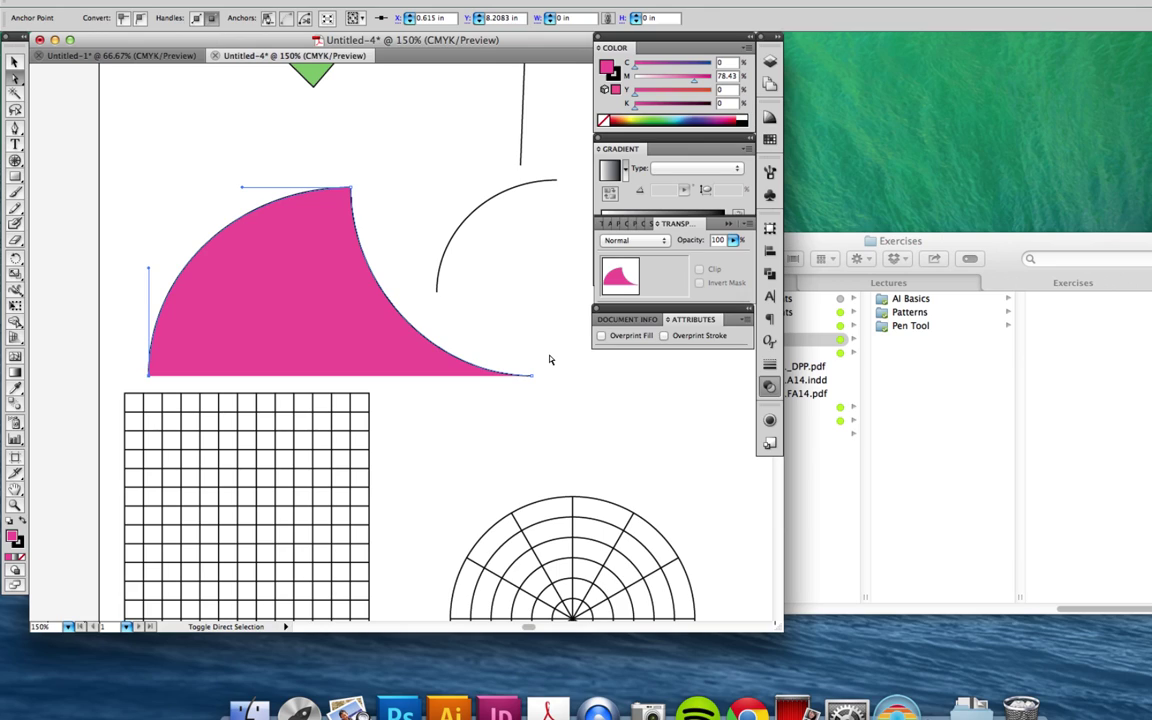
{"action": "left_click_drag", "start_coordinate": [547, 360], "coordinate": [527, 386]}
{"action": "scroll", "coordinate": [524, 397], "scroll_direction": "right", "scroll_amount": 3}
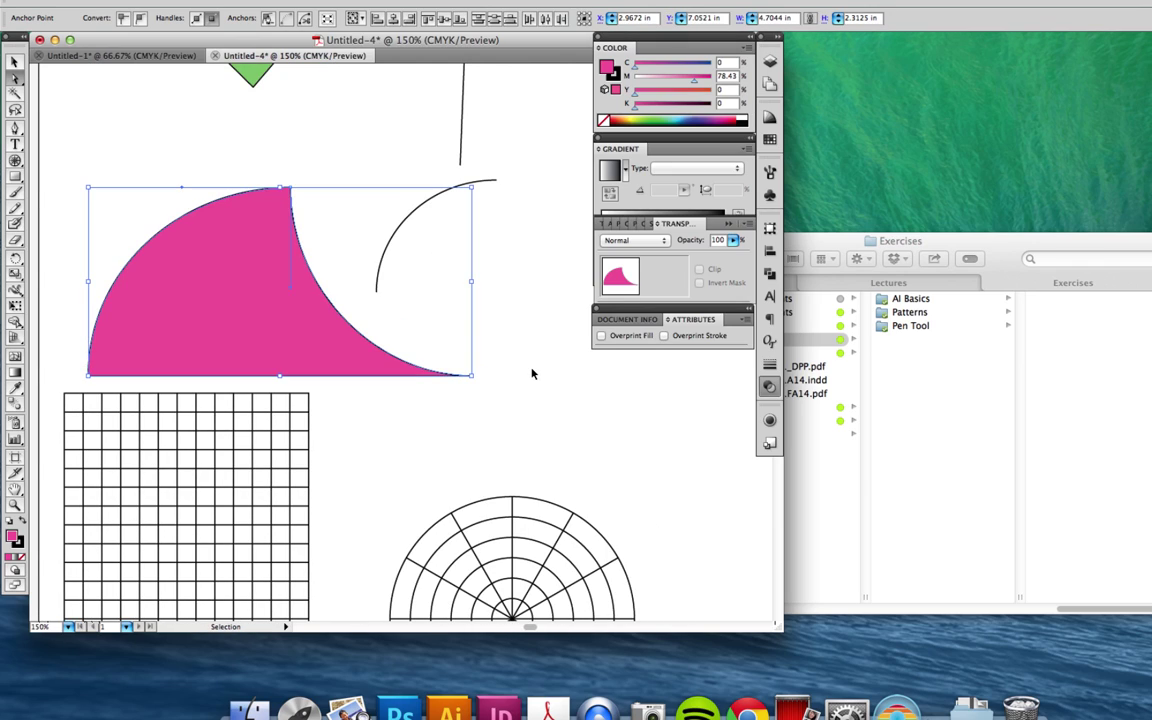
{"action": "left_click", "coordinate": [533, 374]}
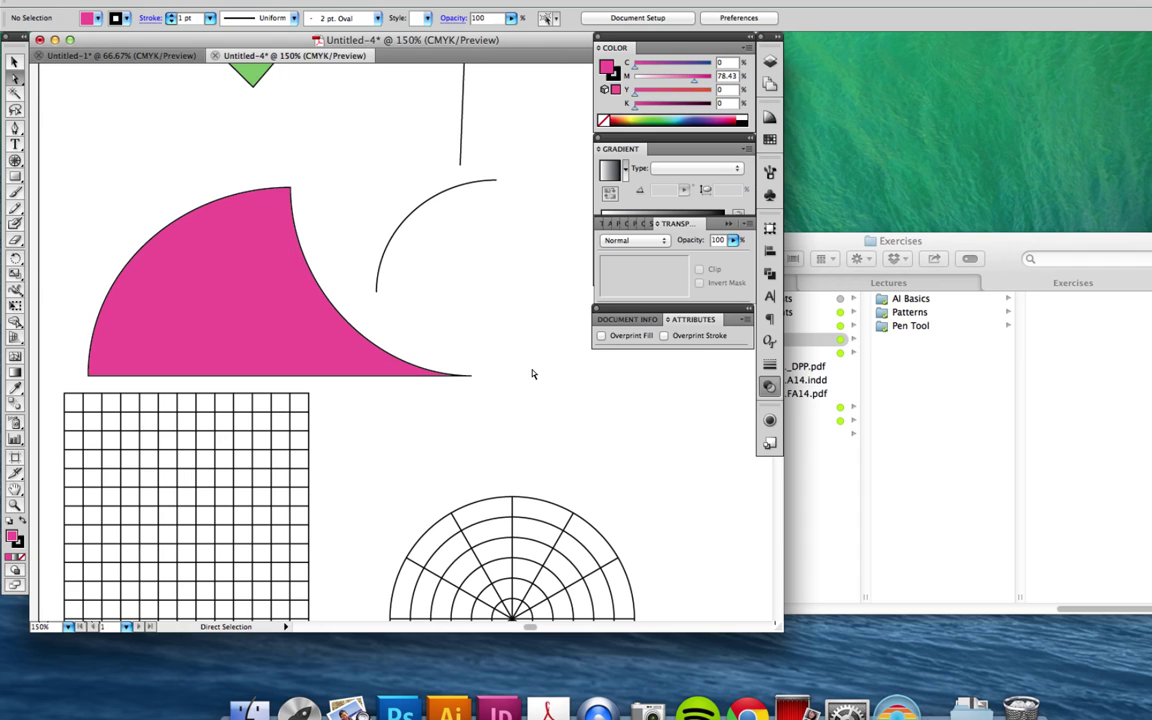
{"action": "key", "text": "ctrl+minus"}
Duplicate Artboard 1 as an empty copy to its right, with Move/Copy Artwork off
{"action": "key", "text": "ctrl+minus"}
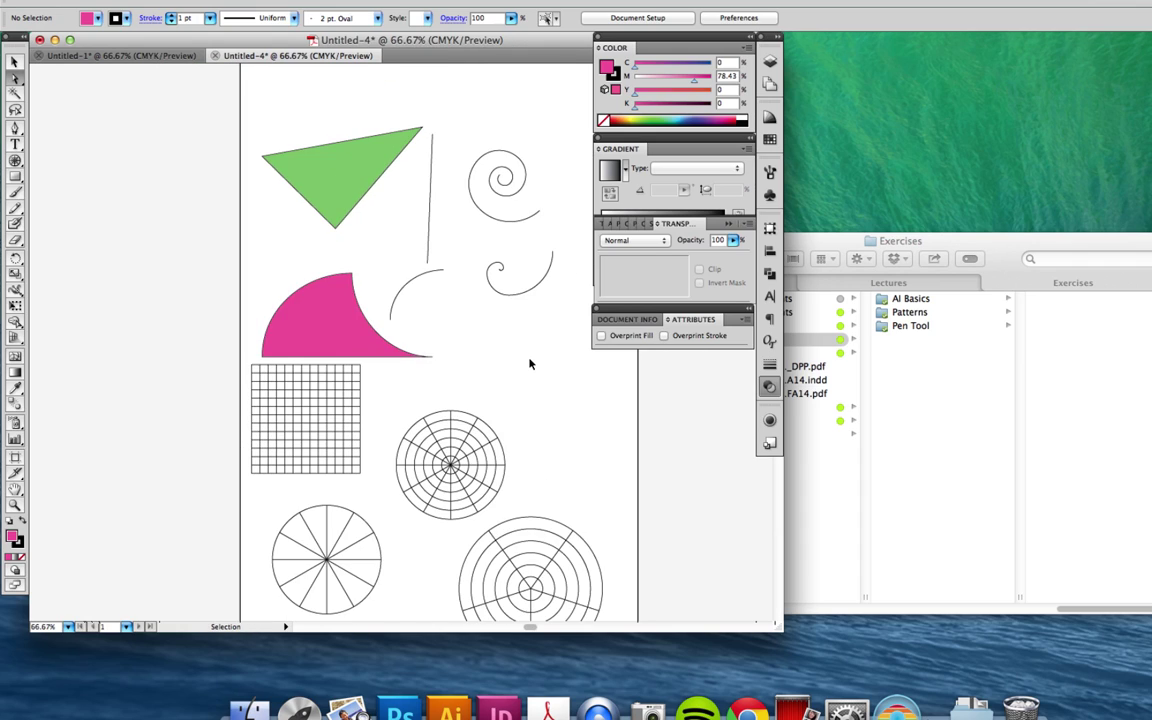
{"action": "key", "text": "ctrl+minus"}
{"action": "left_click_drag", "start_coordinate": [530, 337], "coordinate": [366, 336]}
{"action": "left_click", "coordinate": [15, 455]}
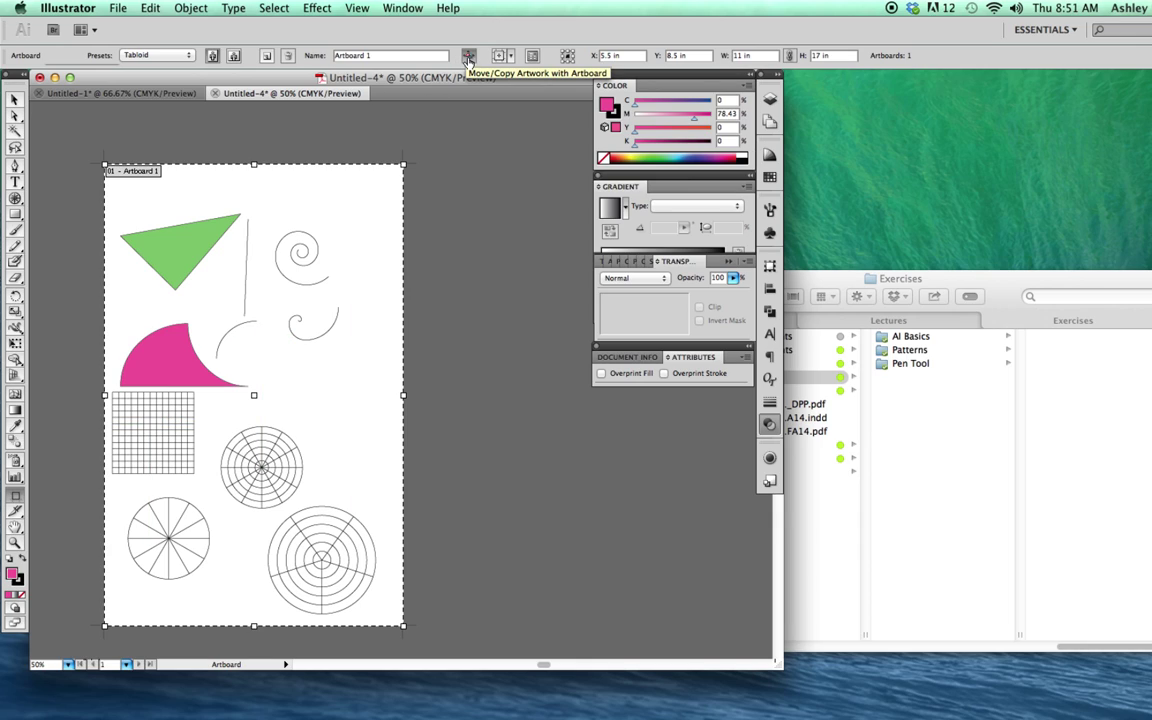
{"action": "left_click", "coordinate": [469, 57]}
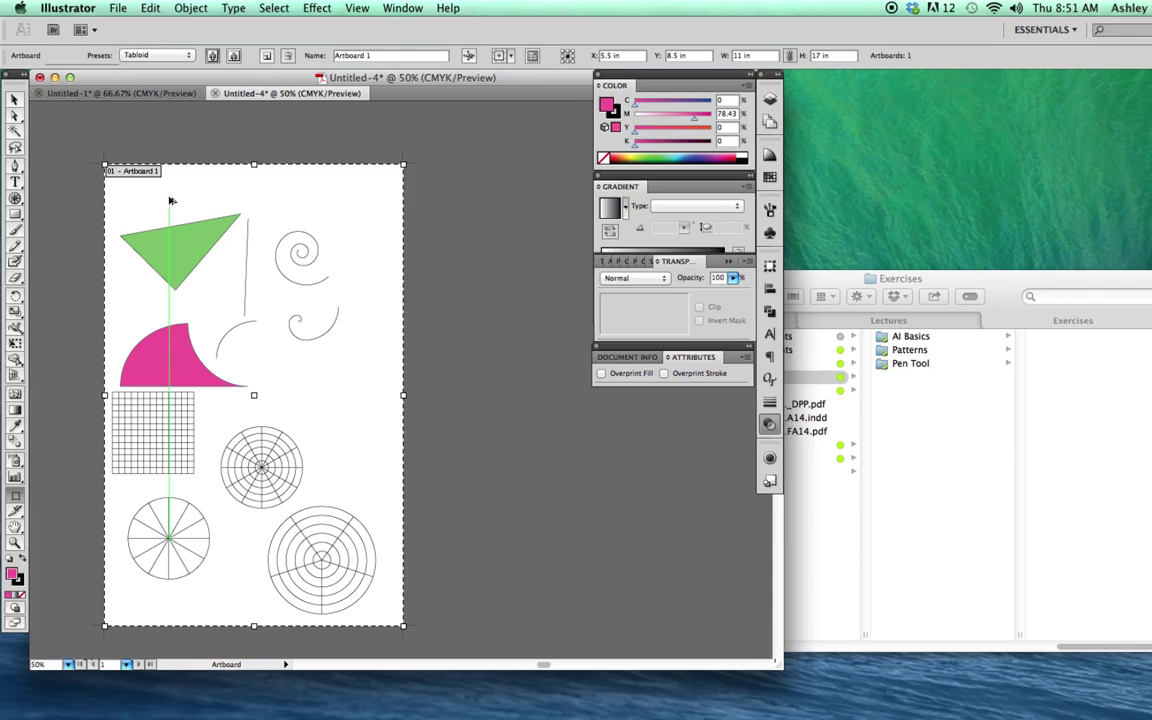
{"action": "left_click_drag", "start_coordinate": [171, 201], "coordinate": [502, 211]}
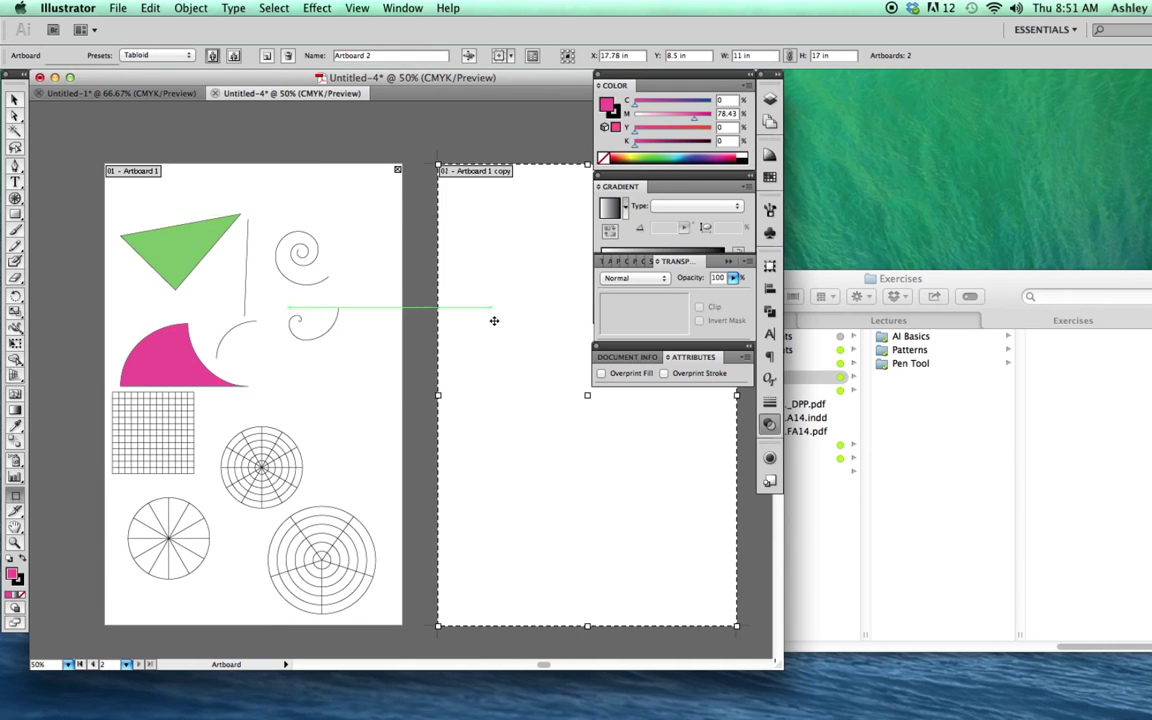
{"action": "left_click", "coordinate": [14, 100]}
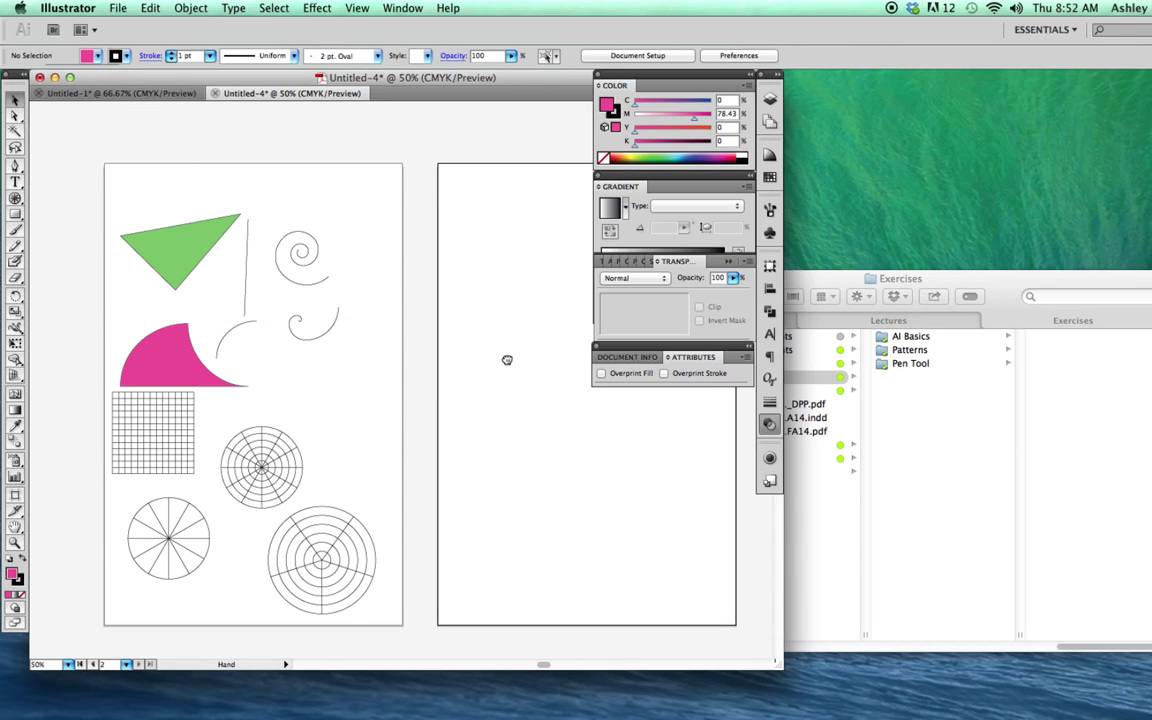
{"action": "left_click_drag", "start_coordinate": [506, 360], "coordinate": [353, 363]}
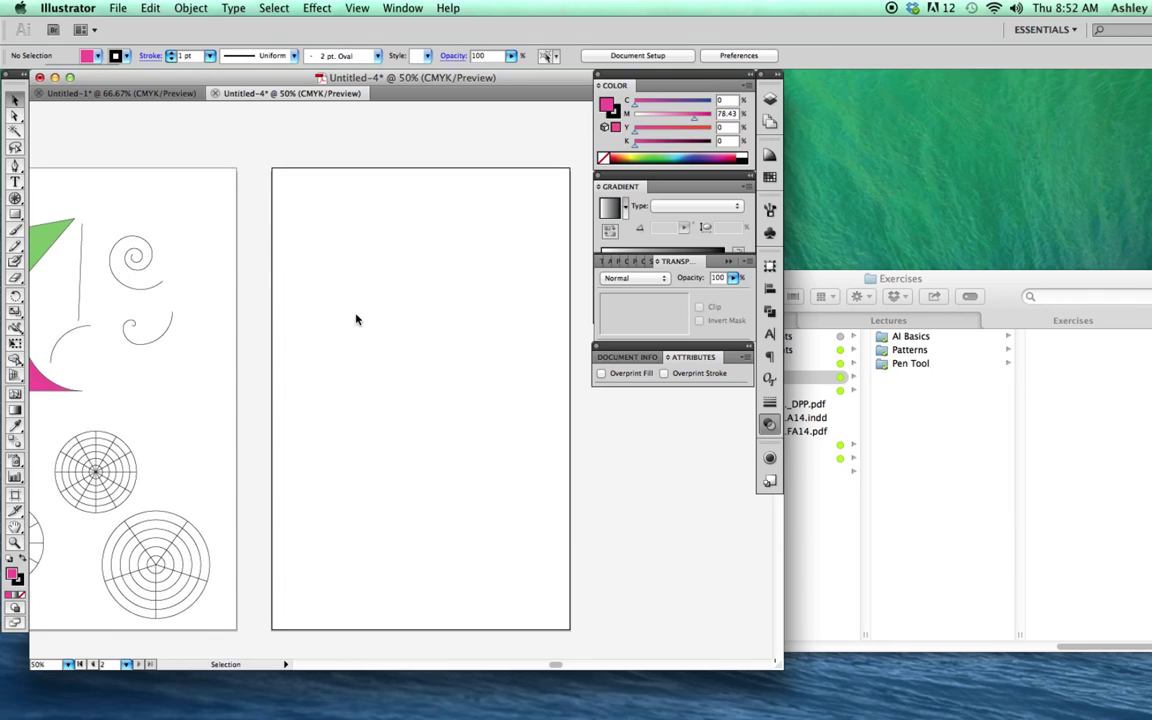
Draw a pink square, two rectangles to its right, and a square below it
{"action": "left_click", "coordinate": [14, 213]}
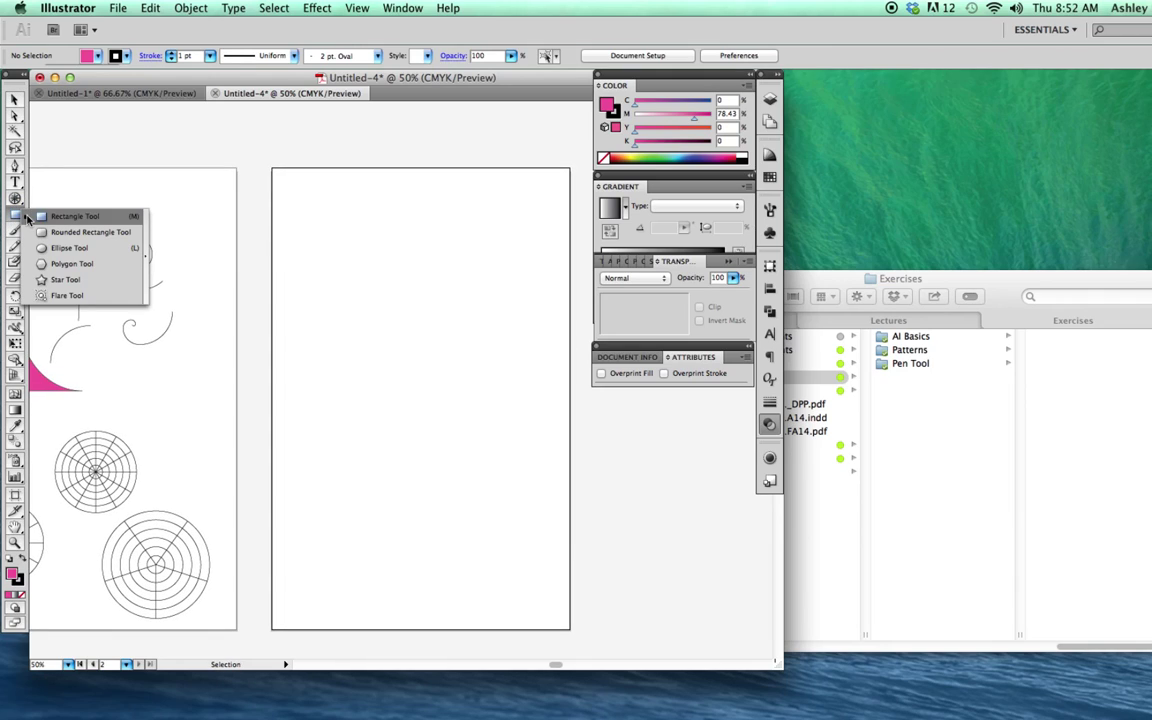
{"action": "left_click", "coordinate": [55, 218]}
{"action": "mouse_move", "coordinate": [311, 209]}
{"action": "left_mouse_down"}
{"action": "mouse_move", "coordinate": [342, 243]}
{"action": "mouse_move", "coordinate": [298, 434]}
{"action": "left_mouse_up"}
{"action": "key", "text": "super+plus"}
{"action": "key", "text": "super+plus"}
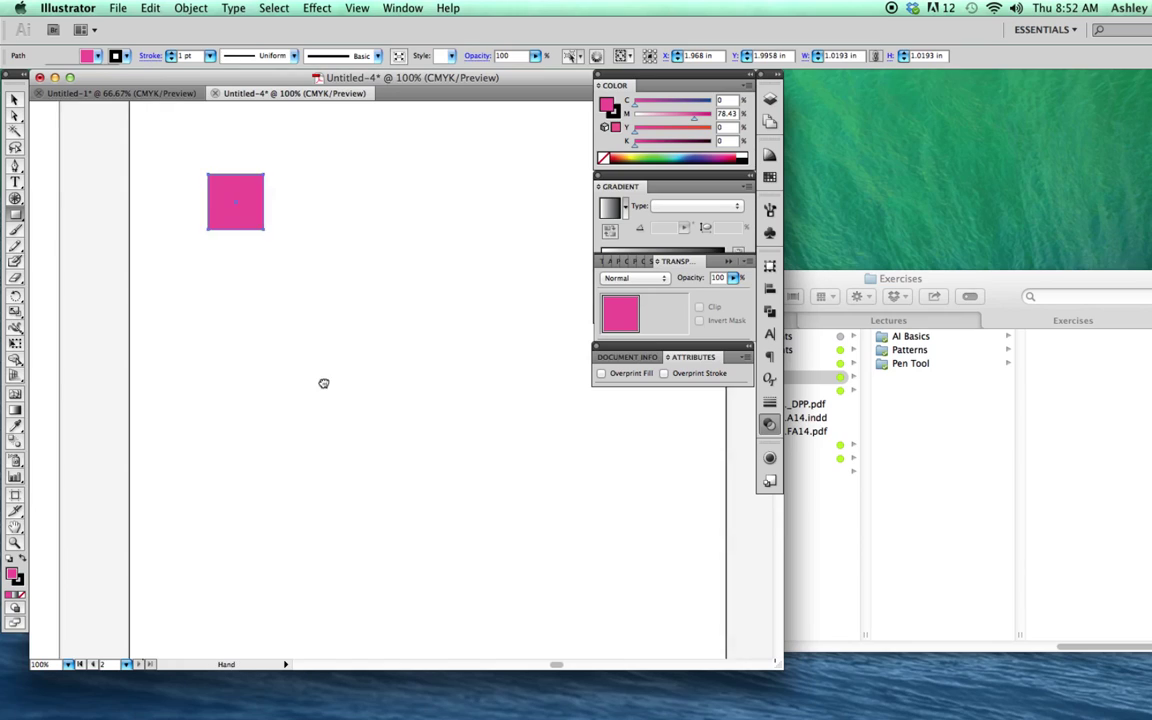
{"action": "key", "text": "space"}
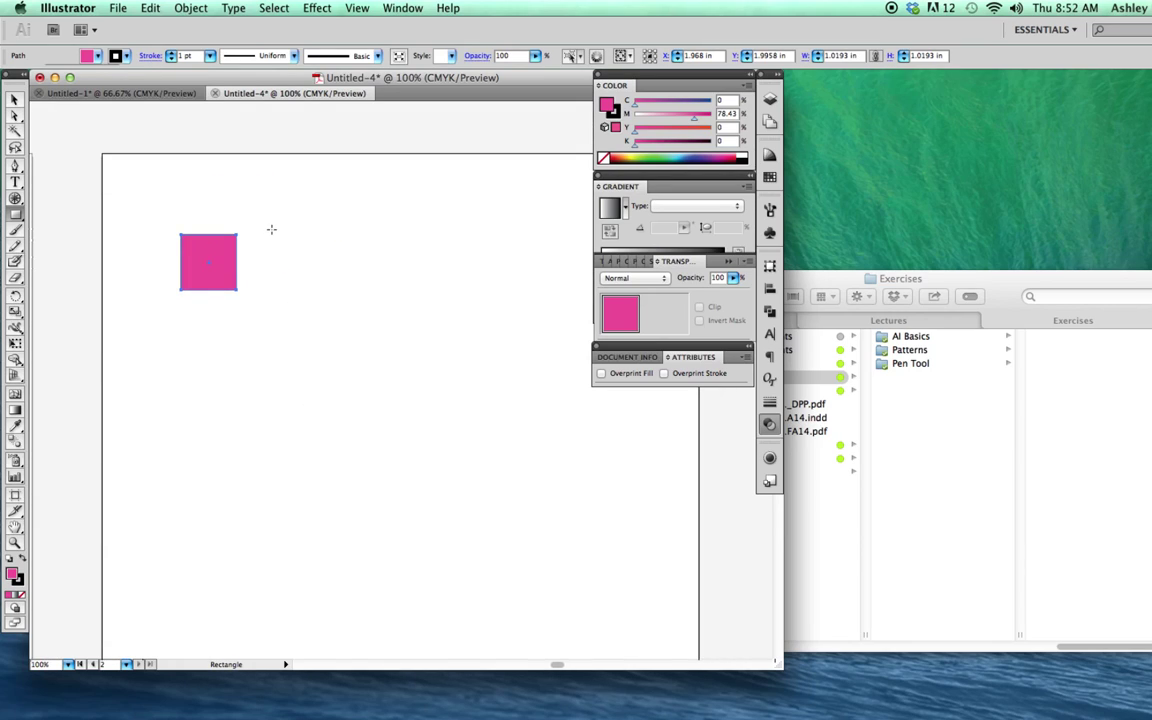
{"action": "mouse_move", "coordinate": [263, 234]}
{"action": "left_mouse_down"}
{"action": "mouse_move", "coordinate": [368, 290]}
{"action": "mouse_move", "coordinate": [429, 290]}
{"action": "mouse_move", "coordinate": [413, 301]}
{"action": "left_mouse_up"}
{"action": "mouse_move", "coordinate": [397, 241]}
{"action": "left_mouse_down"}
{"action": "mouse_move", "coordinate": [498, 296]}
{"action": "mouse_move", "coordinate": [478, 295]}
{"action": "left_mouse_up"}
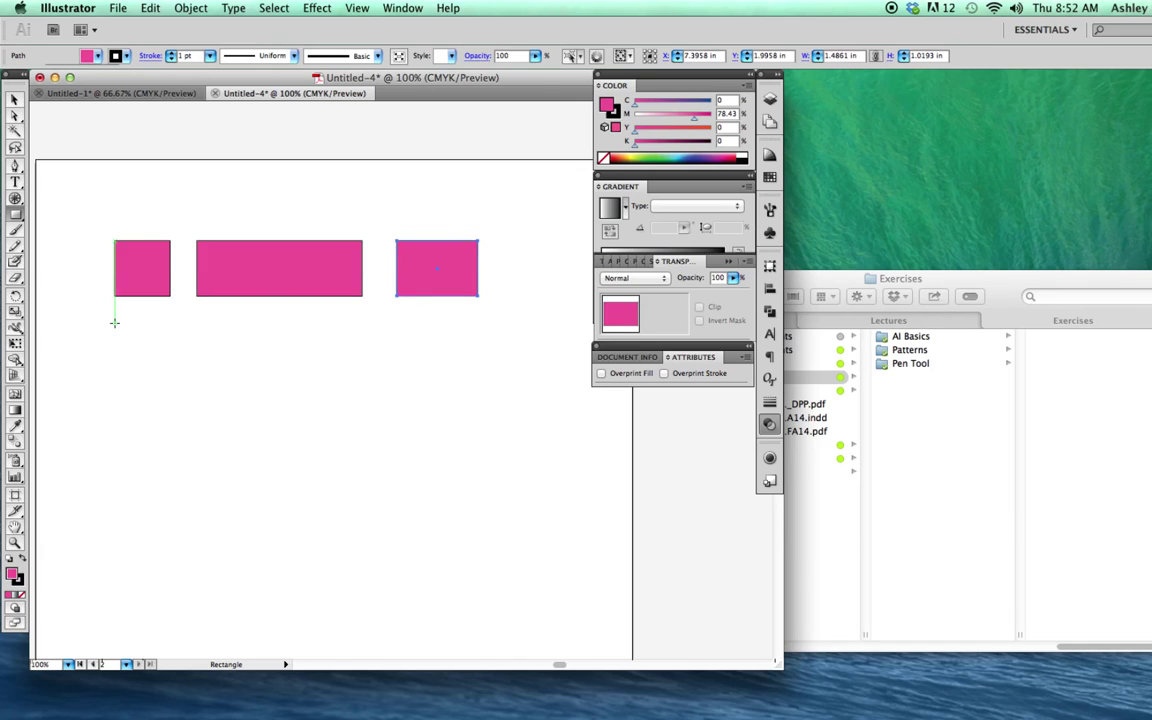
{"action": "mouse_move", "coordinate": [114, 322]}
{"action": "left_mouse_down"}
{"action": "mouse_move", "coordinate": [213, 420]}
{"action": "mouse_move", "coordinate": [170, 372]}
{"action": "left_mouse_up"}
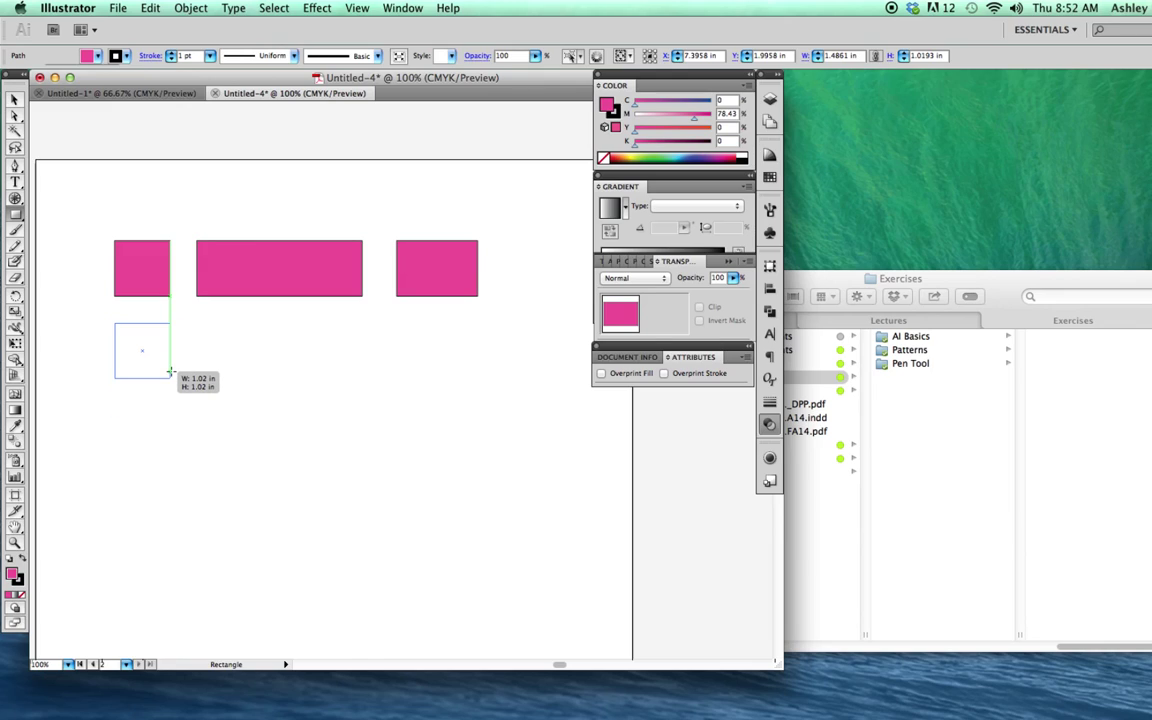
Draw a short line beside the lower square, then delete it
{"action": "left_click_drag", "start_coordinate": [170, 372], "coordinate": [170, 372]}
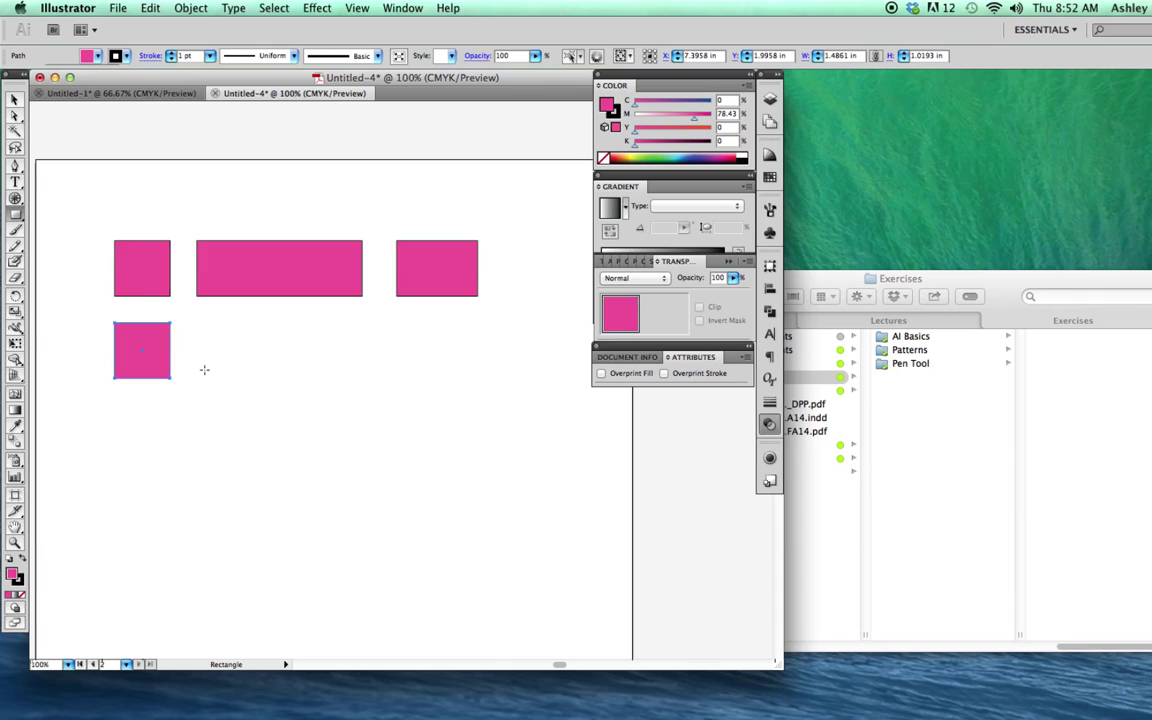
{"action": "left_click", "coordinate": [16, 200]}
{"action": "left_click", "coordinate": [75, 200]}
{"action": "mouse_move", "coordinate": [263, 357]}
{"action": "left_mouse_down"}
{"action": "mouse_move", "coordinate": [238, 449]}
{"action": "mouse_move", "coordinate": [185, 453]}
{"action": "mouse_move", "coordinate": [175, 435]}
{"action": "mouse_move", "coordinate": [188, 303]}
{"action": "mouse_move", "coordinate": [262, 286]}
{"action": "mouse_move", "coordinate": [265, 258]}
{"action": "mouse_move", "coordinate": [325, 272]}
{"action": "mouse_move", "coordinate": [352, 314]}
{"action": "mouse_move", "coordinate": [337, 360]}
{"action": "mouse_move", "coordinate": [301, 356]}
{"action": "left_mouse_up"}
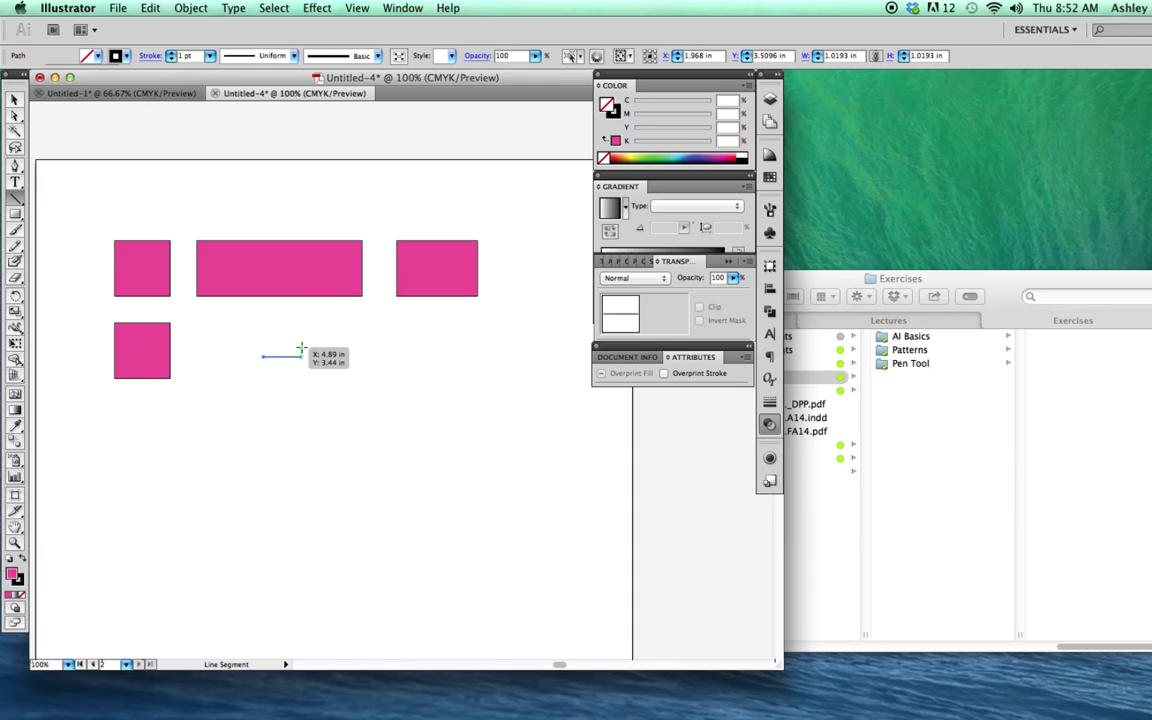
{"action": "left_click", "coordinate": [15, 99]}
{"action": "left_click", "coordinate": [315, 347]}
{"action": "left_click", "coordinate": [282, 358]}
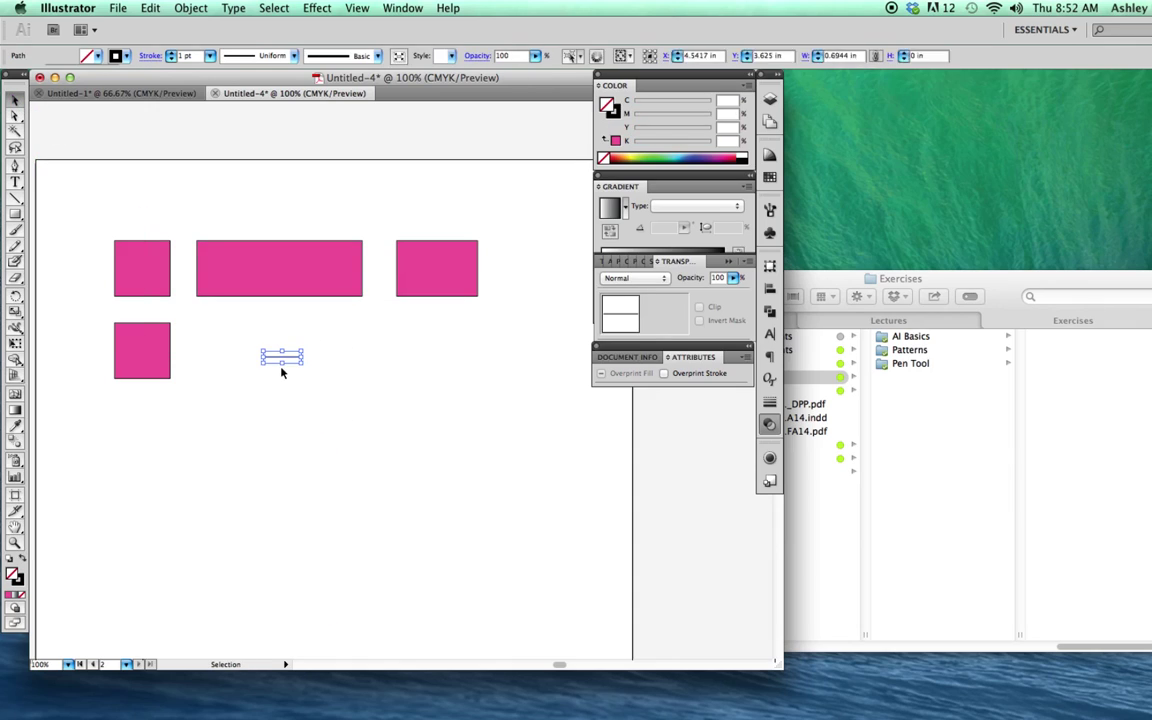
{"action": "key", "text": "Delete"}
{"action": "left_click_drag", "start_coordinate": [15, 213], "coordinate": [70, 239]}
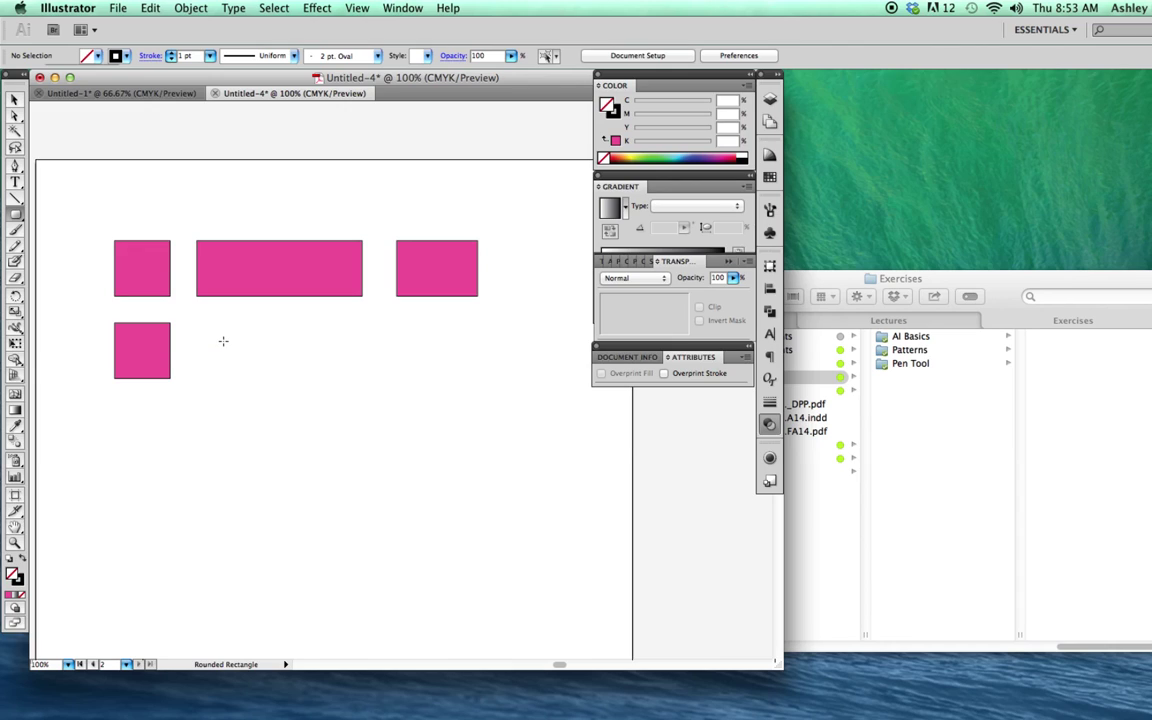
Create a rounded rectangle 2.5 in wide, 3.5 in tall, with 0.25 in corner radius
{"action": "left_click", "coordinate": [223, 341]}
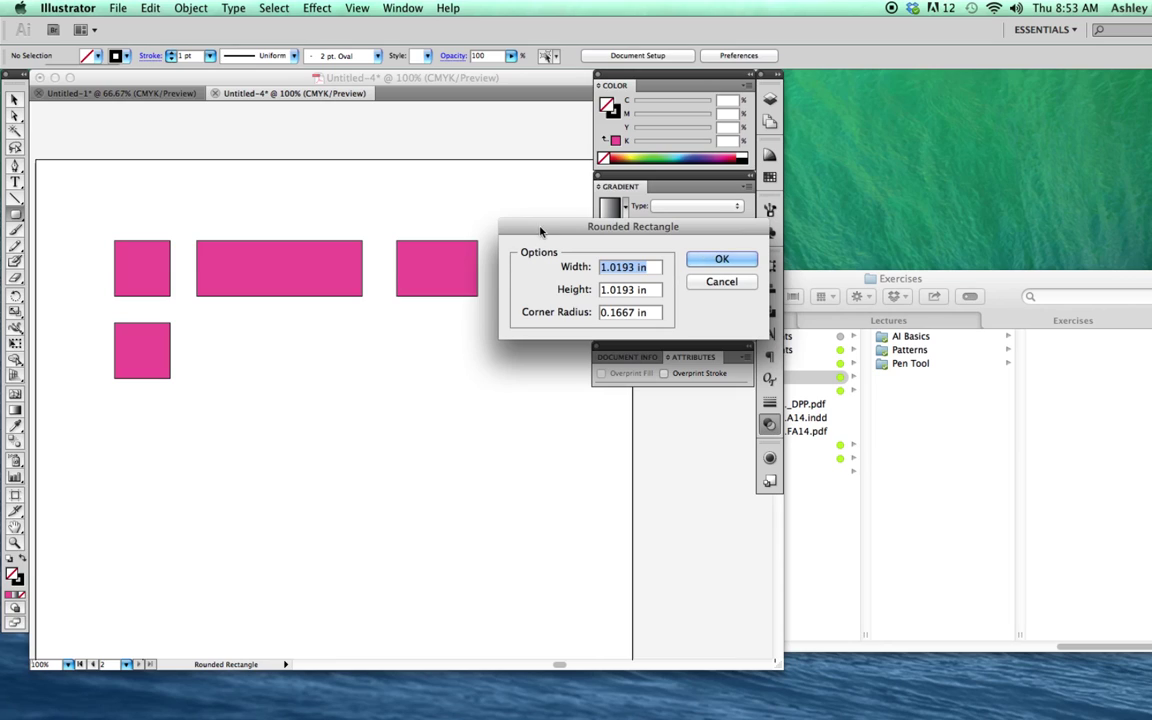
{"action": "left_click_drag", "start_coordinate": [537, 233], "coordinate": [266, 230]}
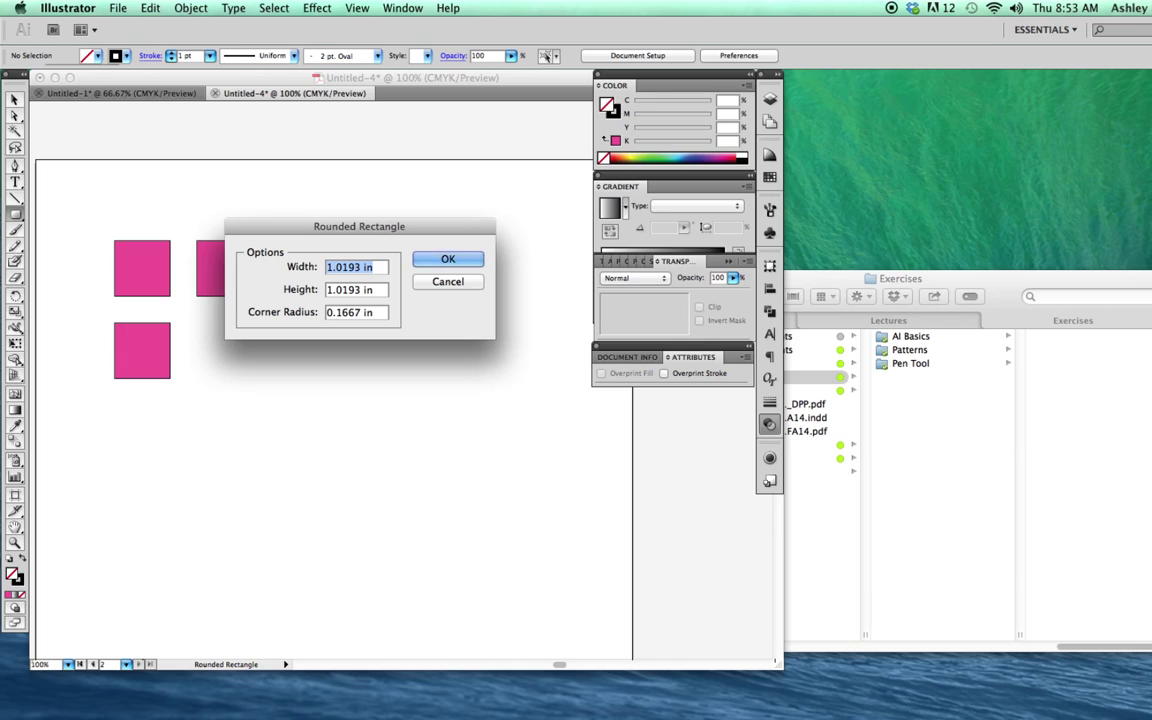
{"action": "type", "text": "2.5"}
{"action": "key", "text": "Tab"}
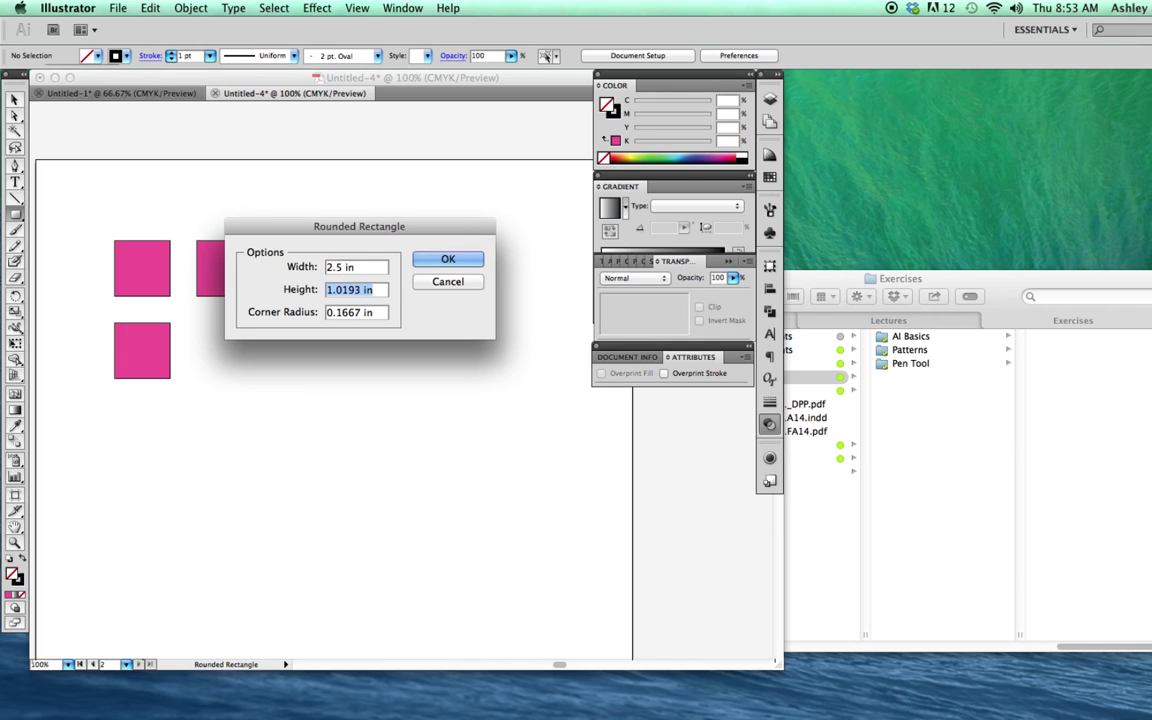
{"action": "type", "text": "3.5"}
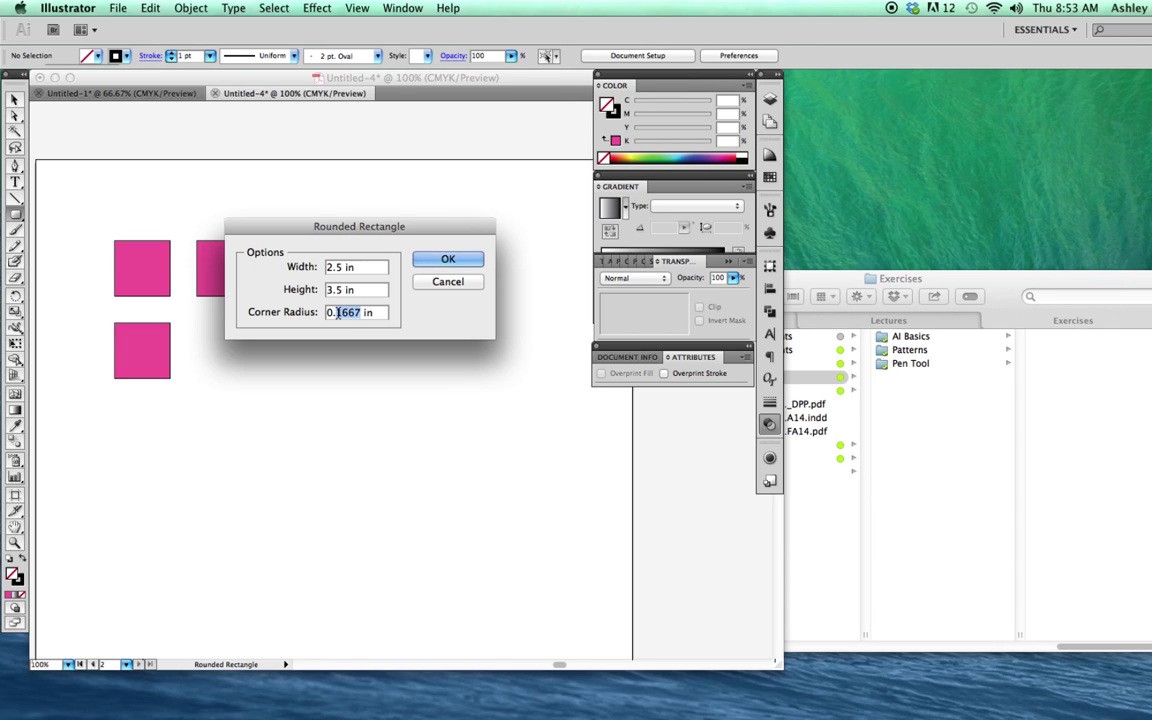
{"action": "type", "text": "25"}
{"action": "left_click", "coordinate": [446, 260]}
Move the rounded rectangle up and to the left
{"action": "left_click", "coordinate": [15, 102]}
{"action": "left_click", "coordinate": [381, 355]}
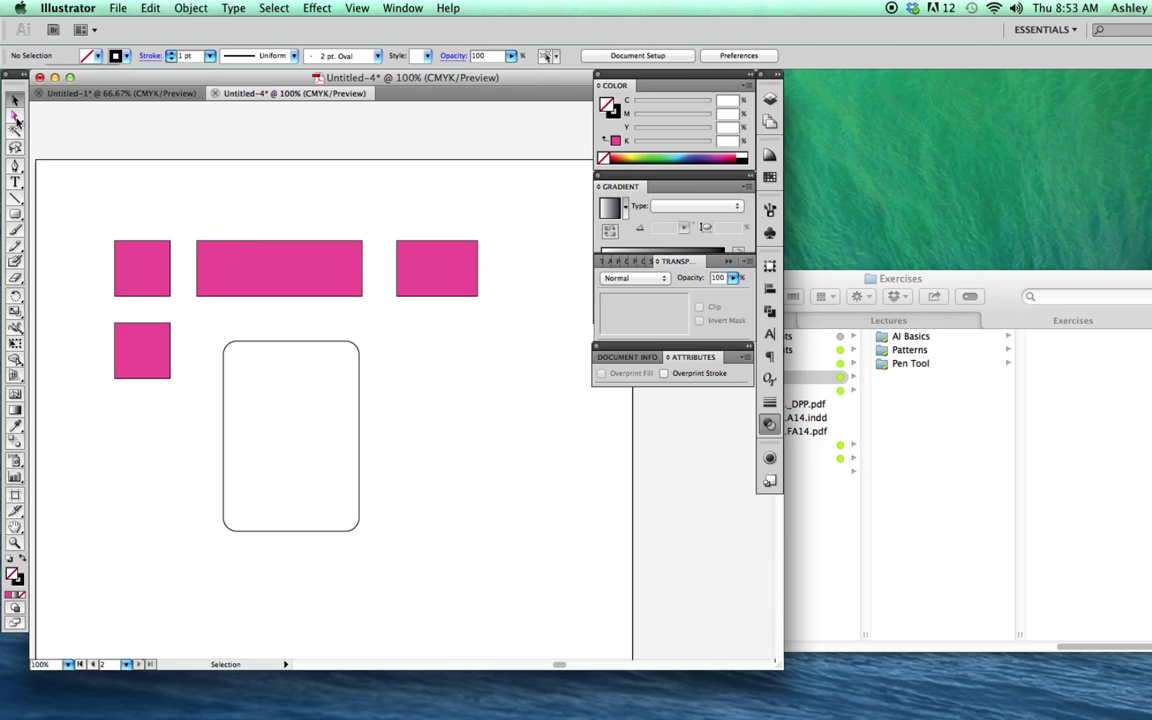
{"action": "left_click_drag", "start_coordinate": [301, 342], "coordinate": [276, 324]}
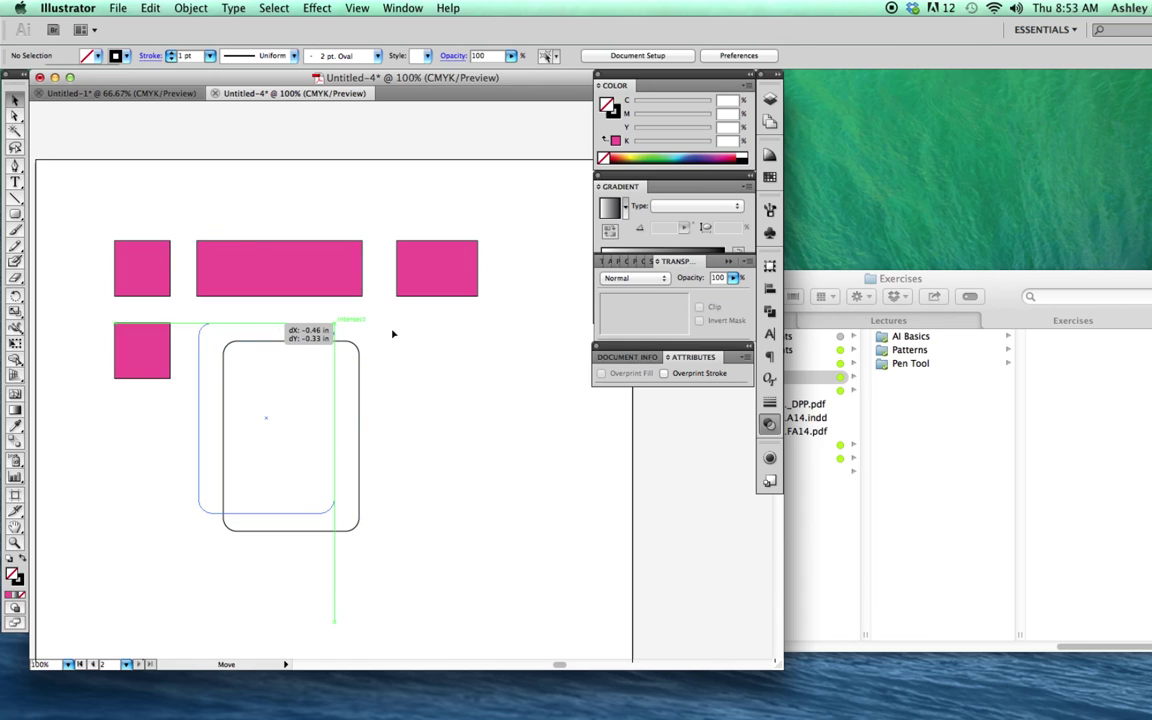
{"action": "left_click", "coordinate": [61, 269]}
Draw two circles and an oval to the right of the rounded rectangle
{"action": "left_click_drag", "start_coordinate": [15, 213], "coordinate": [48, 246]}
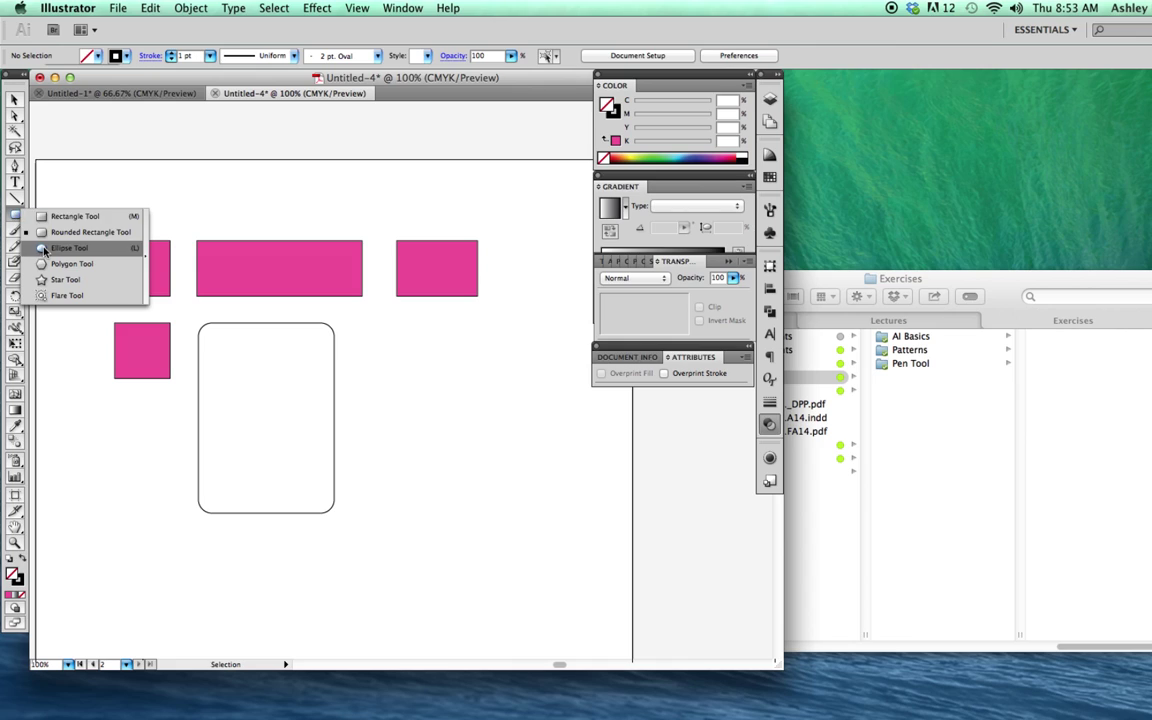
{"action": "left_click_drag", "start_coordinate": [433, 362], "coordinate": [490, 418]}
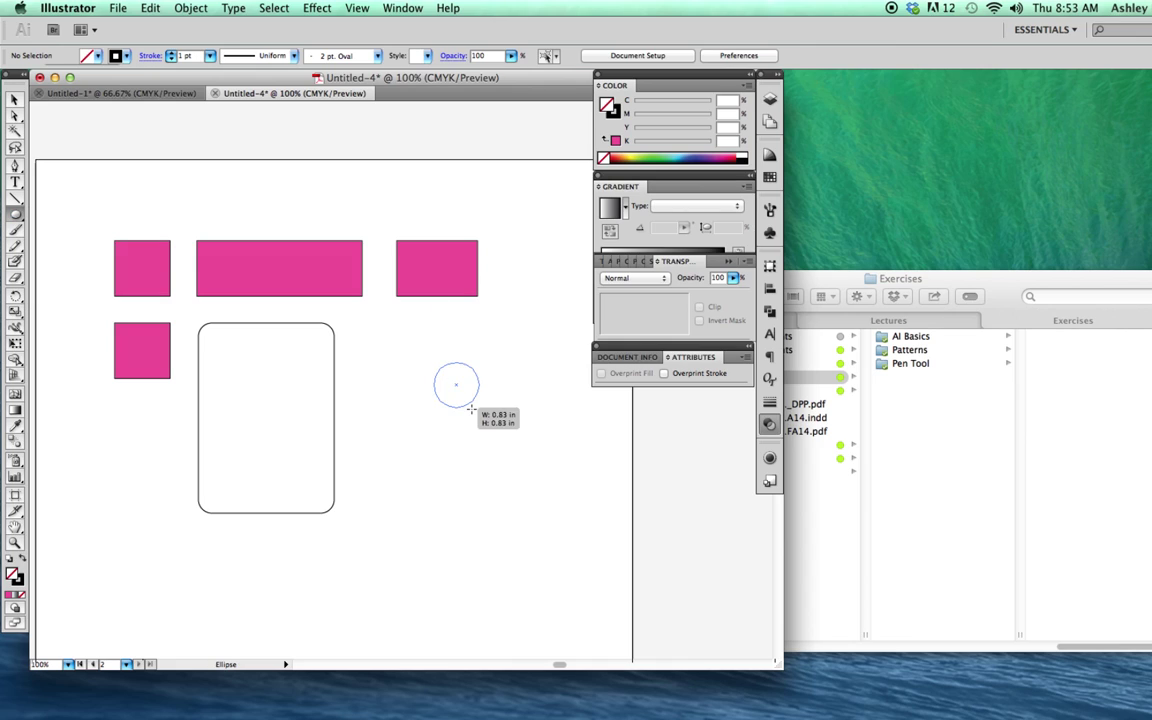
{"action": "mouse_move", "coordinate": [361, 403]}
{"action": "left_mouse_down"}
{"action": "mouse_move", "coordinate": [428, 470]}
{"action": "mouse_move", "coordinate": [472, 462]}
{"action": "left_mouse_up"}
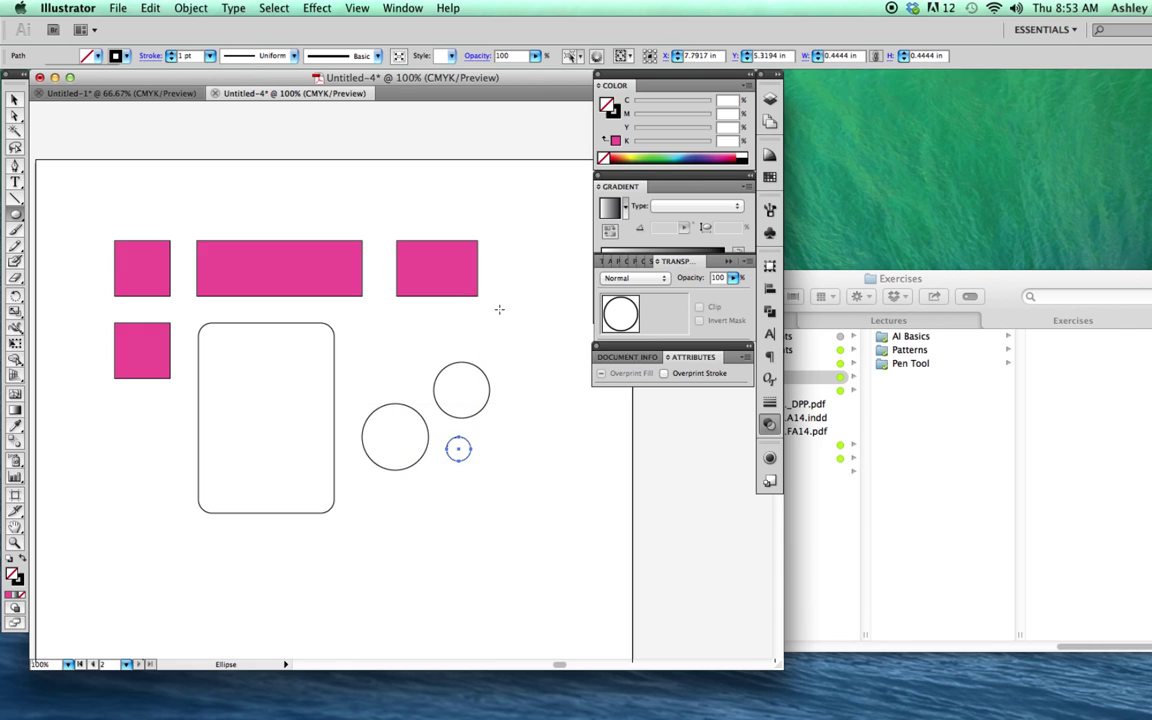
{"action": "mouse_move", "coordinate": [496, 324]}
{"action": "left_mouse_down"}
{"action": "mouse_move", "coordinate": [550, 358]}
{"action": "mouse_move", "coordinate": [585, 441]}
{"action": "left_mouse_up"}
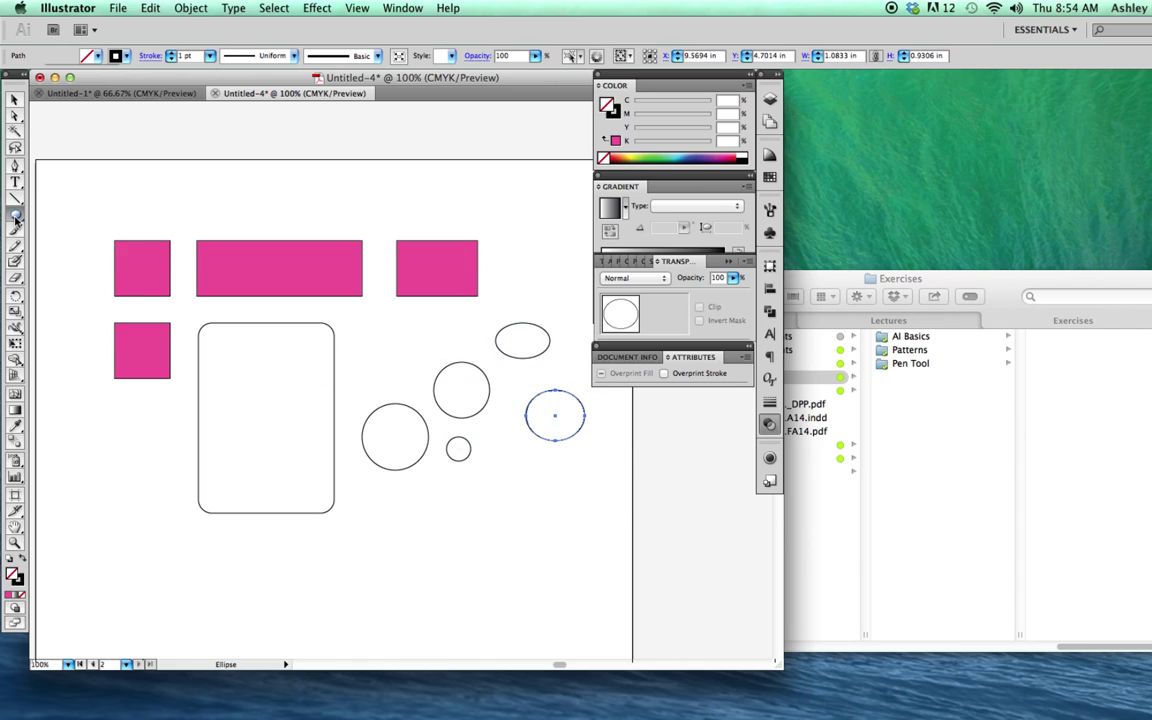
Create a 3-sided polygon and move the triangle below the lower pink square
{"action": "left_click_drag", "start_coordinate": [15, 217], "coordinate": [54, 263]}
{"action": "left_click", "coordinate": [54, 264]}
{"action": "left_click", "coordinate": [142, 423]}
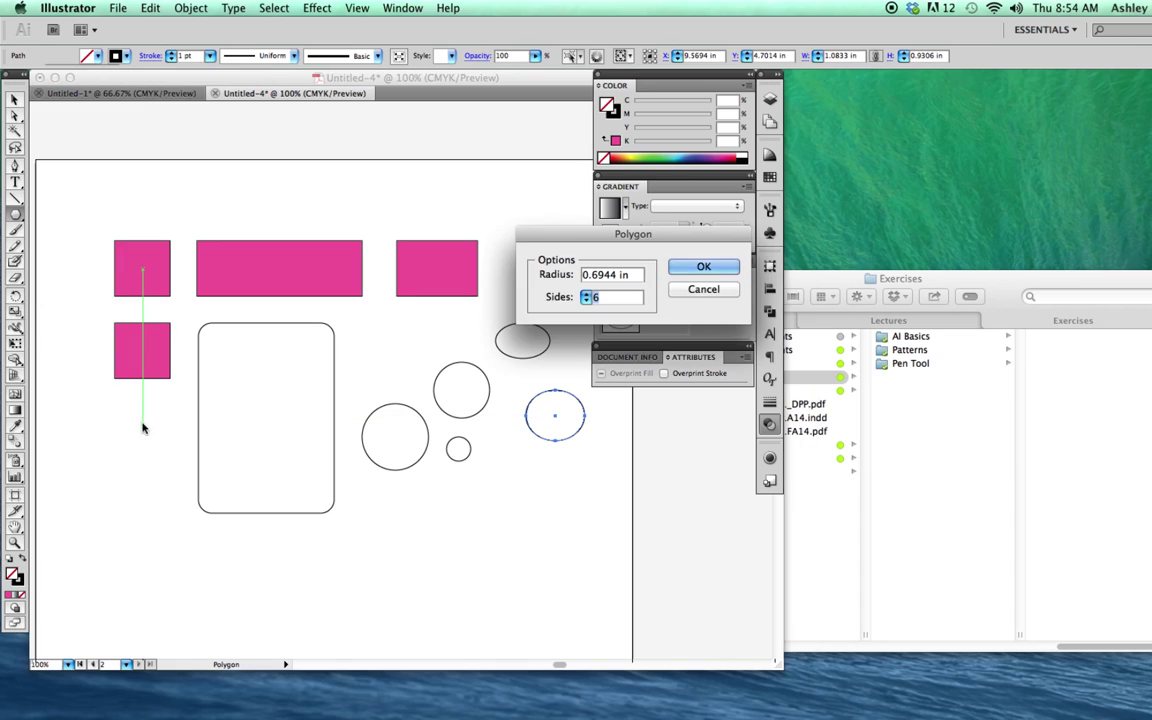
{"action": "mouse_move", "coordinate": [609, 246]}
{"action": "left_mouse_down"}
{"action": "mouse_move", "coordinate": [532, 233]}
{"action": "mouse_move", "coordinate": [340, 271]}
{"action": "left_mouse_up"}
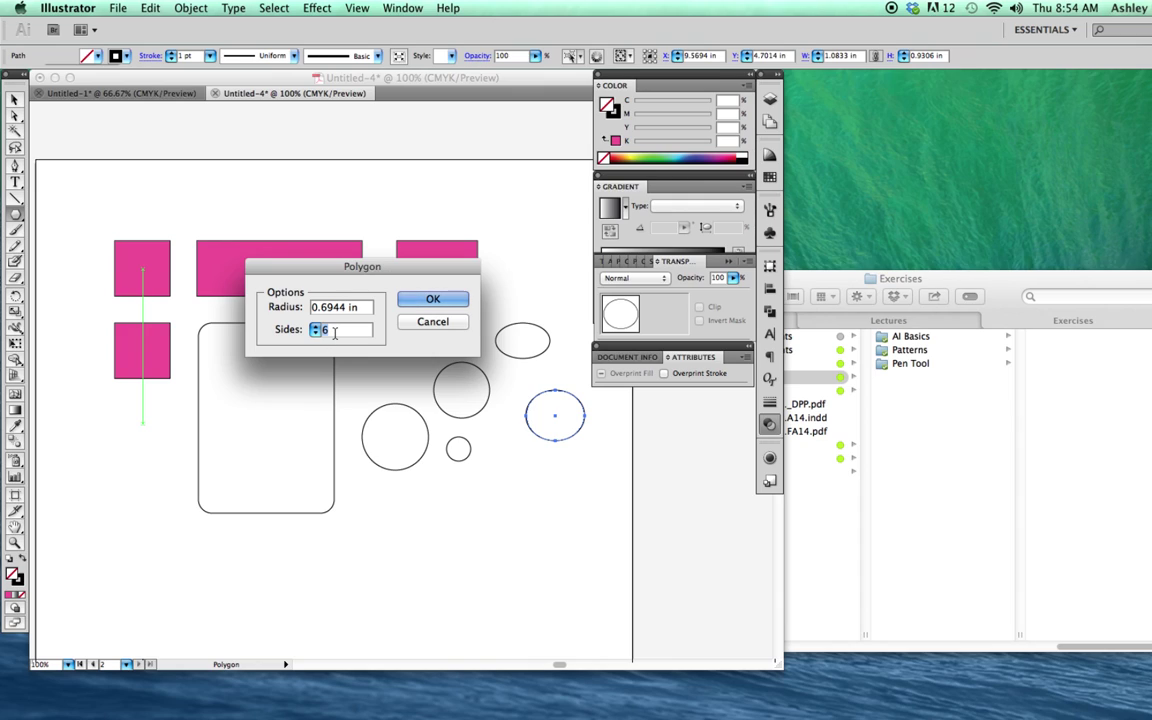
{"action": "type", "text": "3"}
{"action": "left_click", "coordinate": [431, 299]}
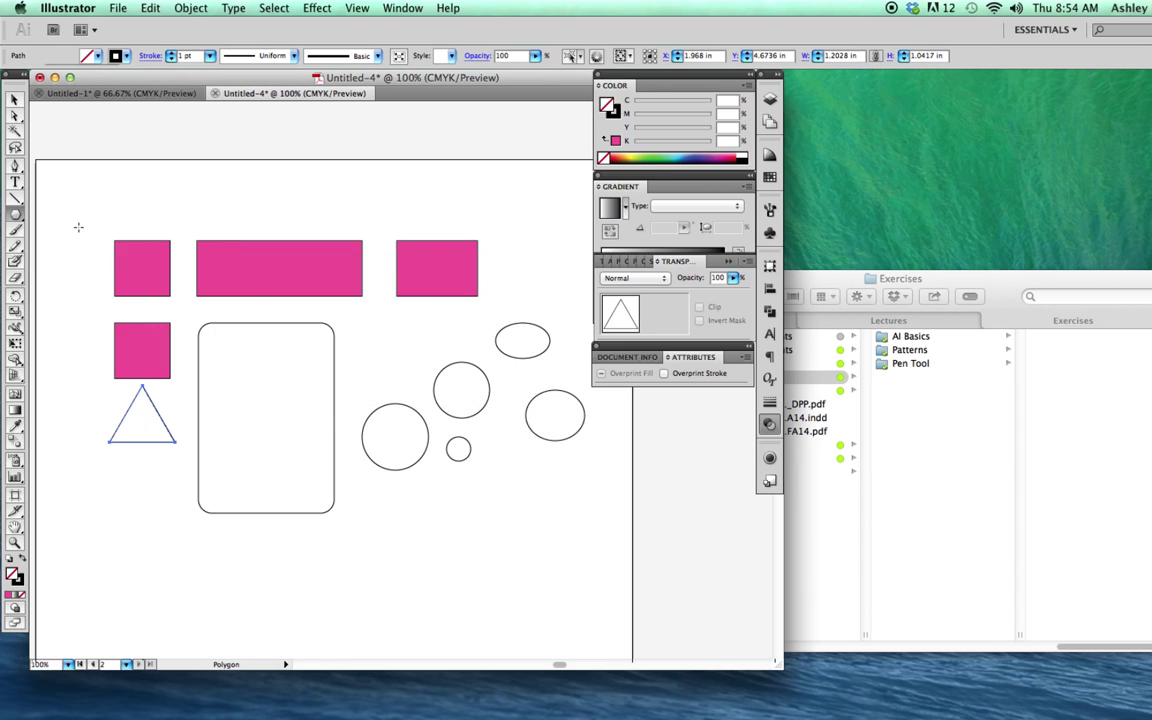
{"action": "left_click", "coordinate": [15, 100]}
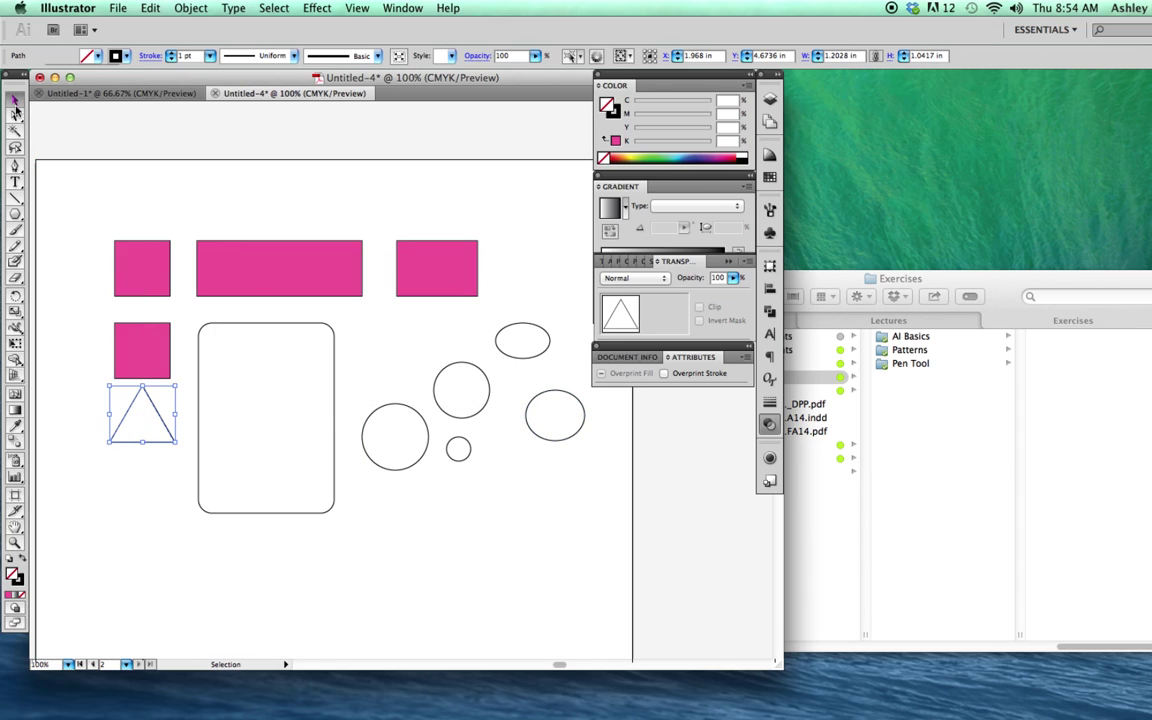
{"action": "left_click_drag", "start_coordinate": [163, 425], "coordinate": [148, 455]}
{"action": "left_click", "coordinate": [172, 404]}
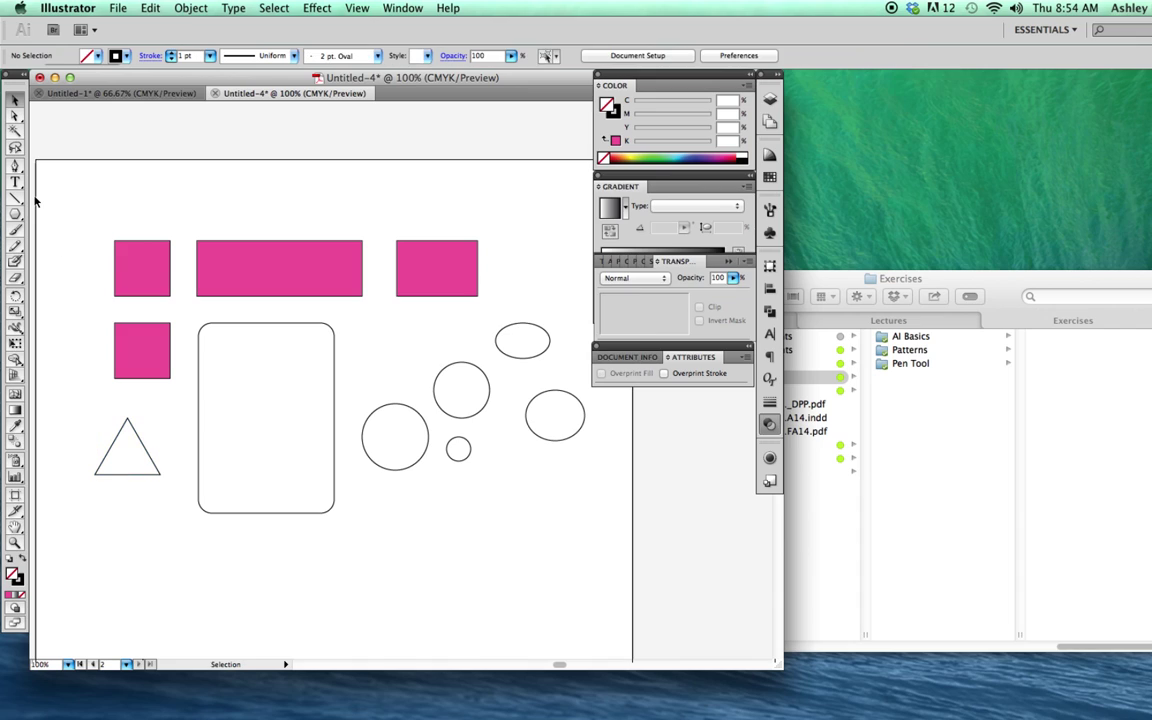
Create an 8-sided polygon above the circles
{"action": "left_click_drag", "start_coordinate": [17, 214], "coordinate": [60, 252]}
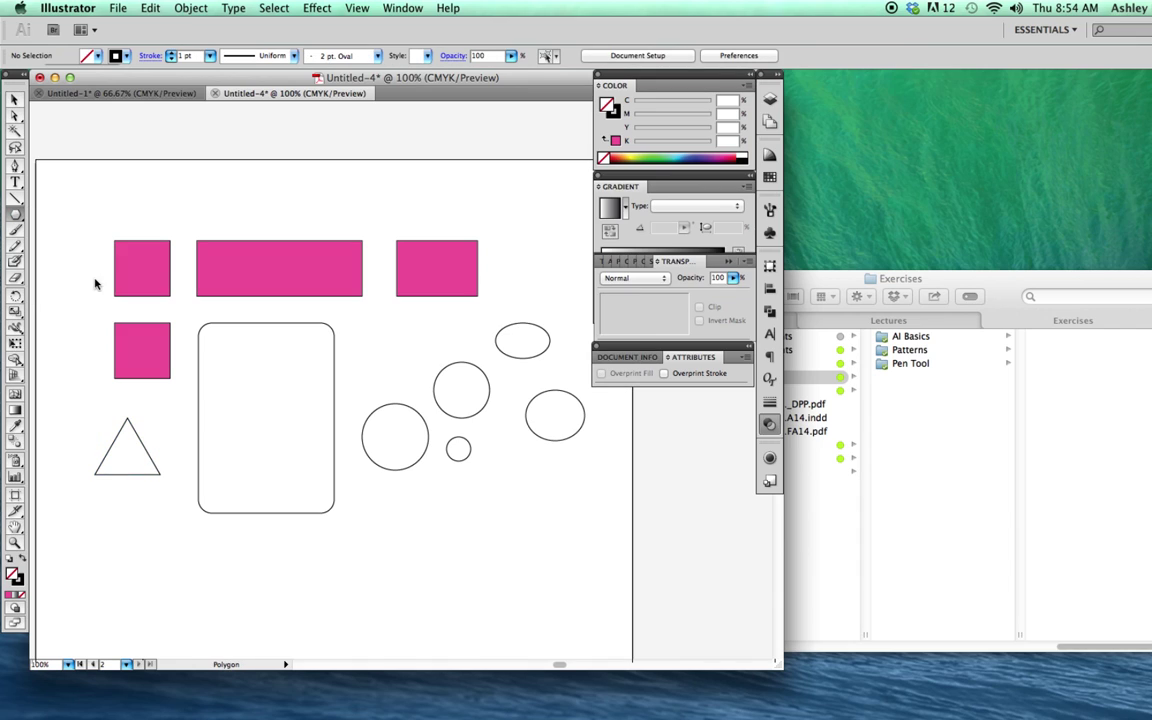
{"action": "left_click", "coordinate": [380, 335]}
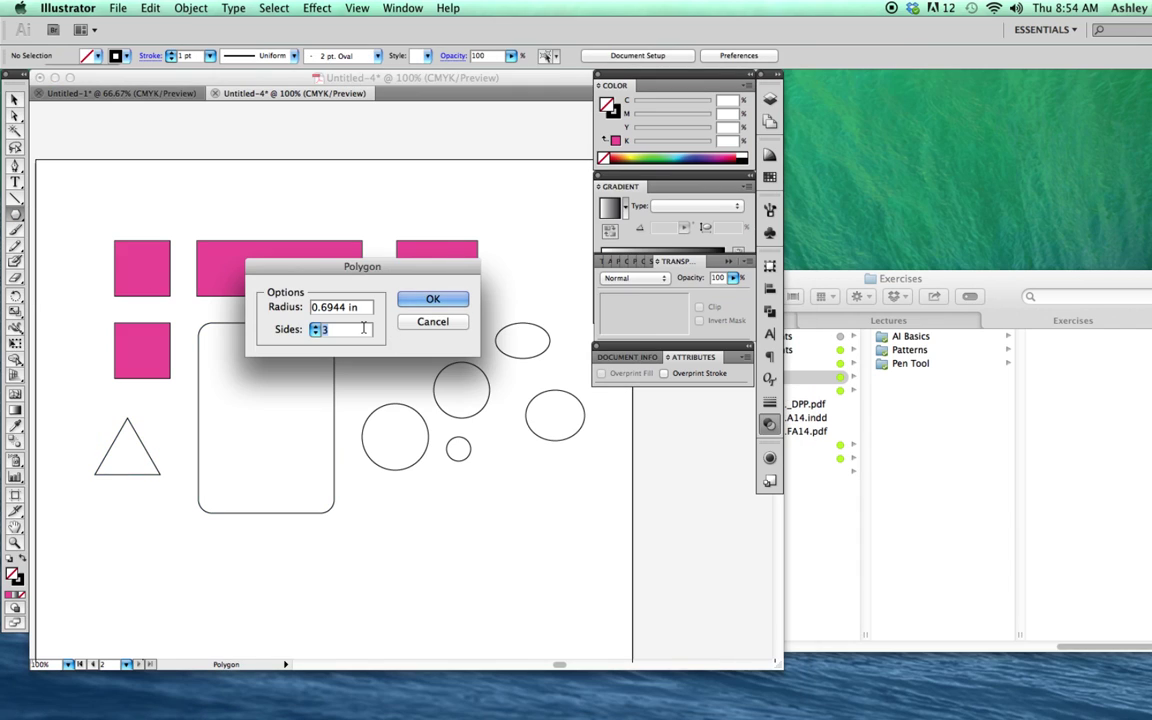
{"action": "type", "text": "8"}
{"action": "left_click", "coordinate": [432, 302]}
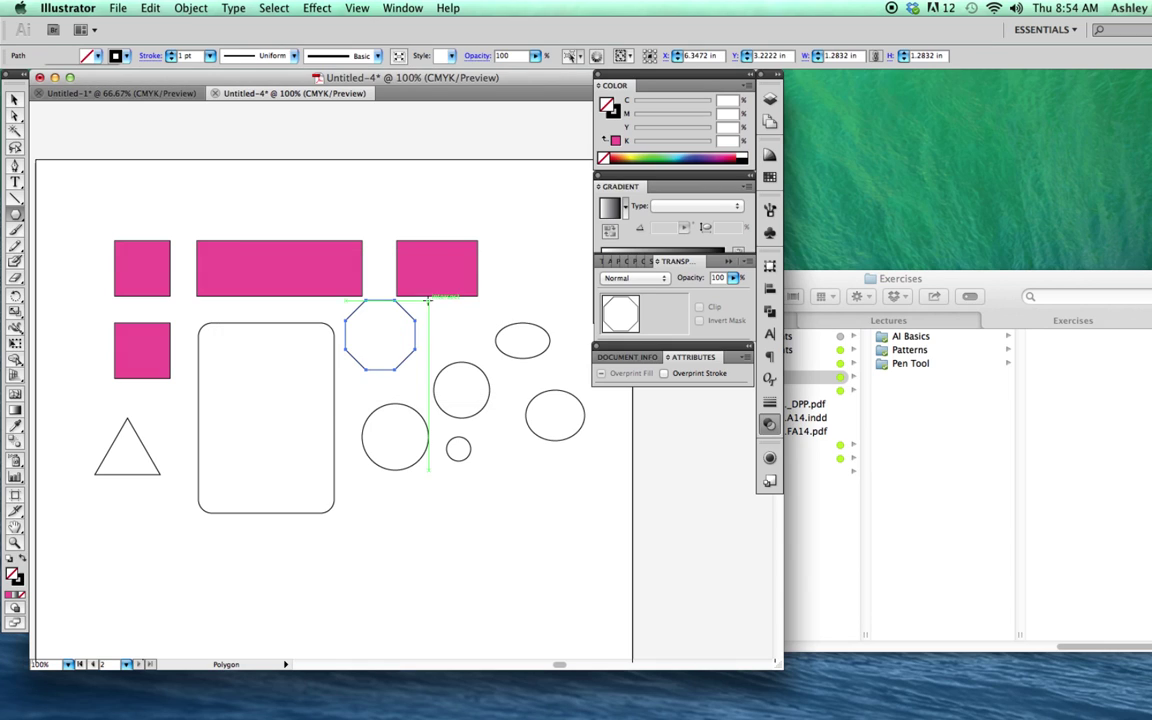
{"action": "left_click", "coordinate": [15, 99]}
{"action": "left_click", "coordinate": [316, 465]}
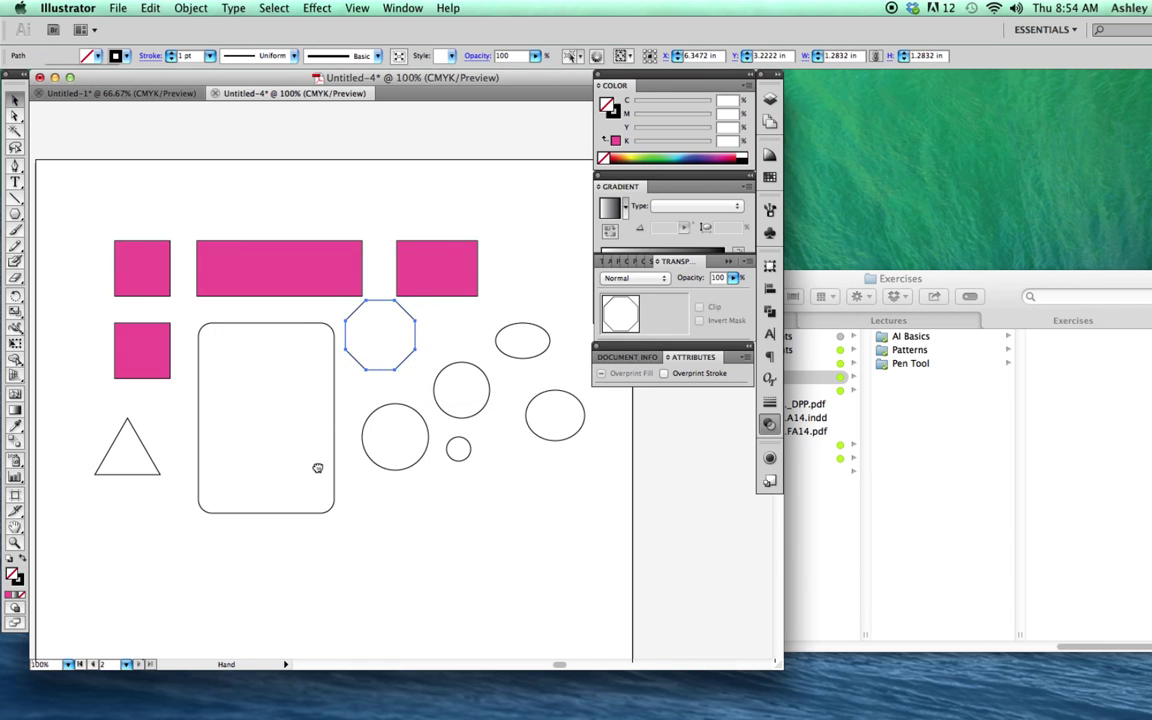
{"action": "scroll", "coordinate": [329, 401], "scroll_direction": "down", "scroll_amount": 5}
{"action": "left_click_drag", "start_coordinate": [14, 212], "coordinate": [72, 280]}
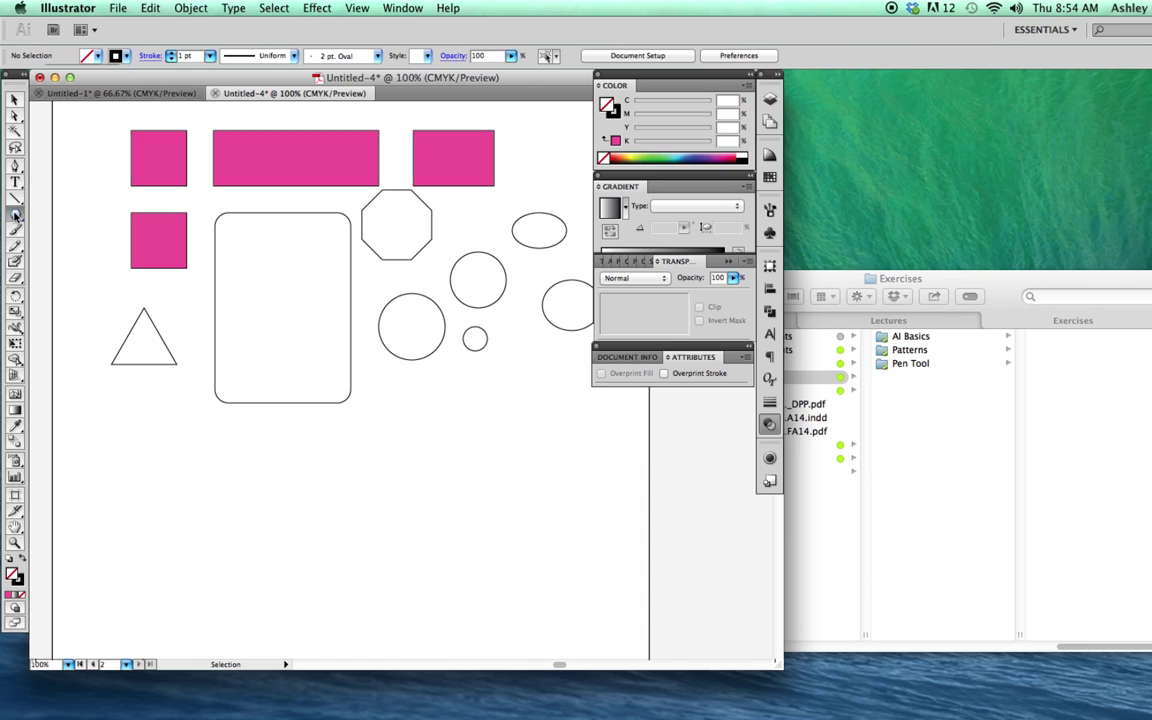
{"action": "left_click", "coordinate": [72, 280]}
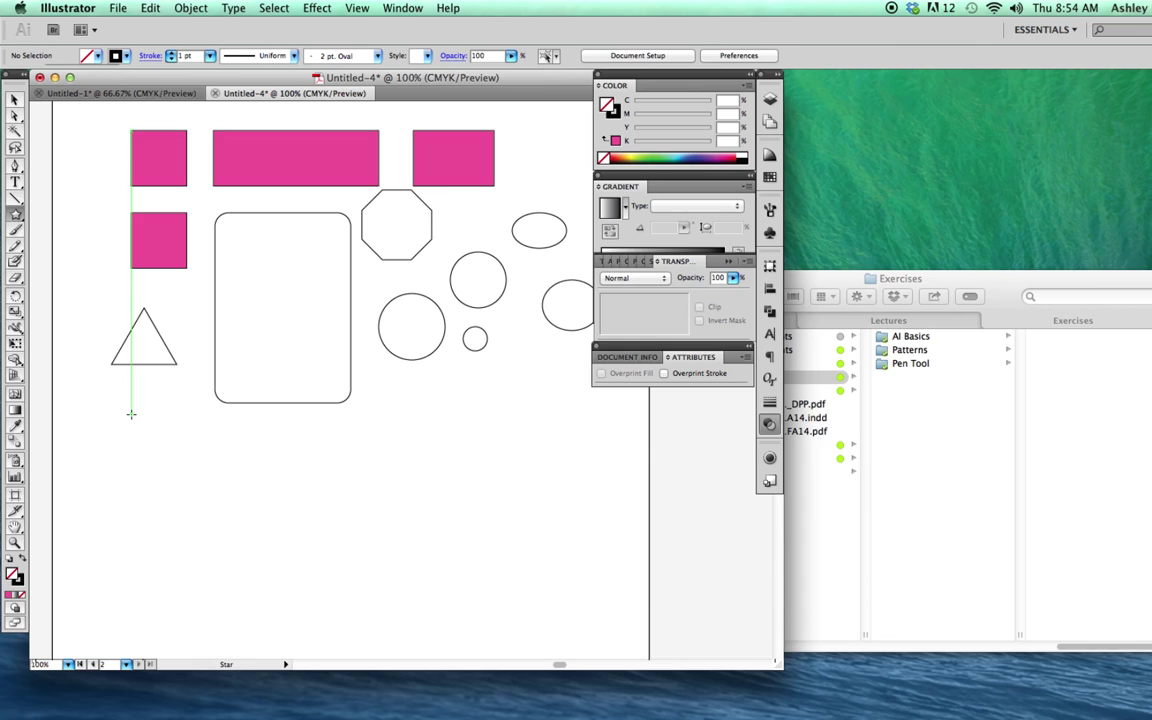
Create a five-point star beneath the triangle, keeping it upright
{"action": "left_click", "coordinate": [130, 413]}
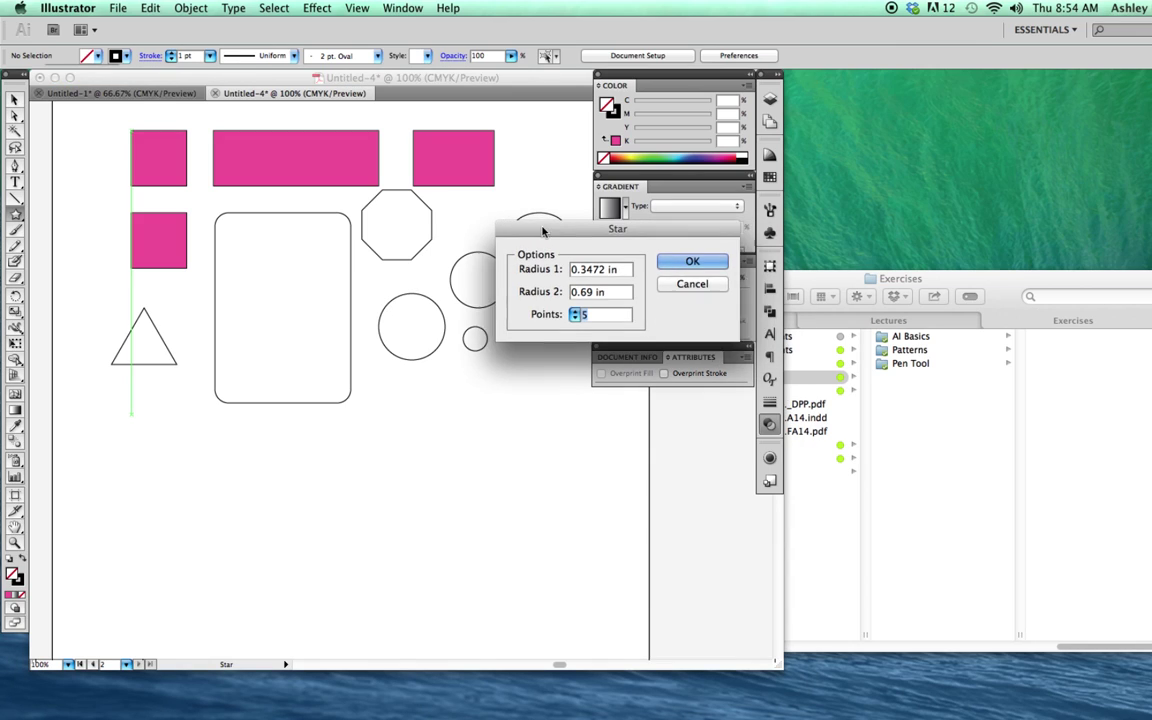
{"action": "left_click_drag", "start_coordinate": [543, 232], "coordinate": [292, 283]}
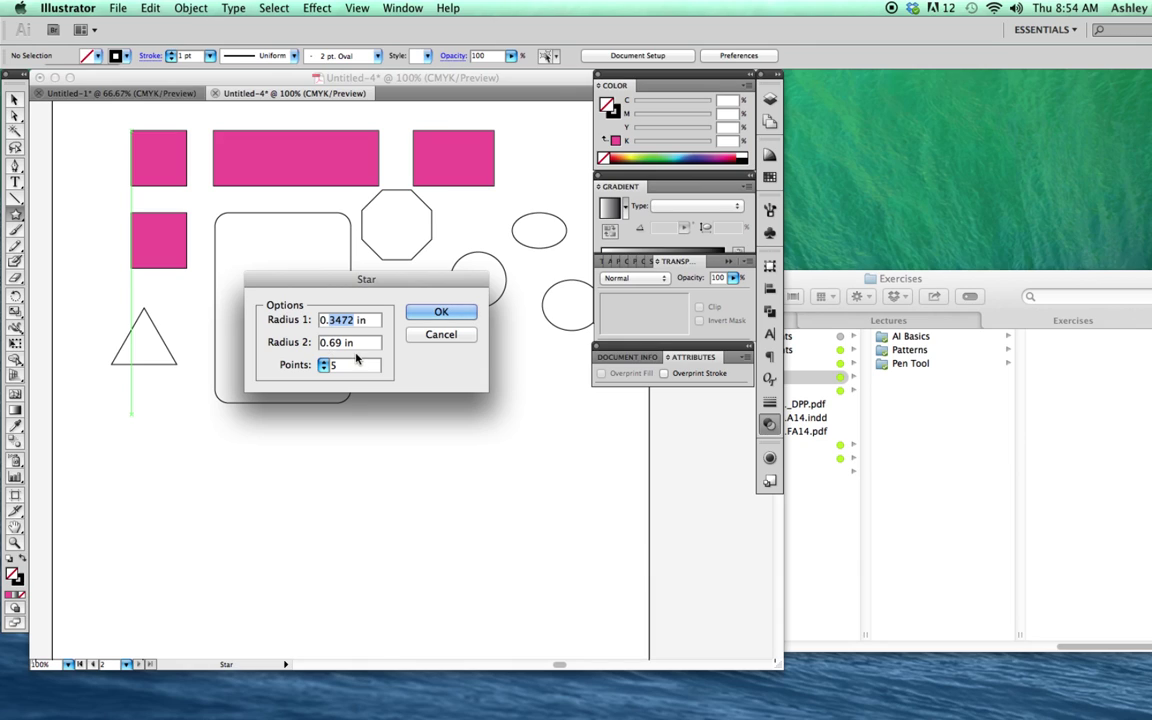
{"action": "left_click", "coordinate": [440, 313]}
{"action": "left_click", "coordinate": [16, 99]}
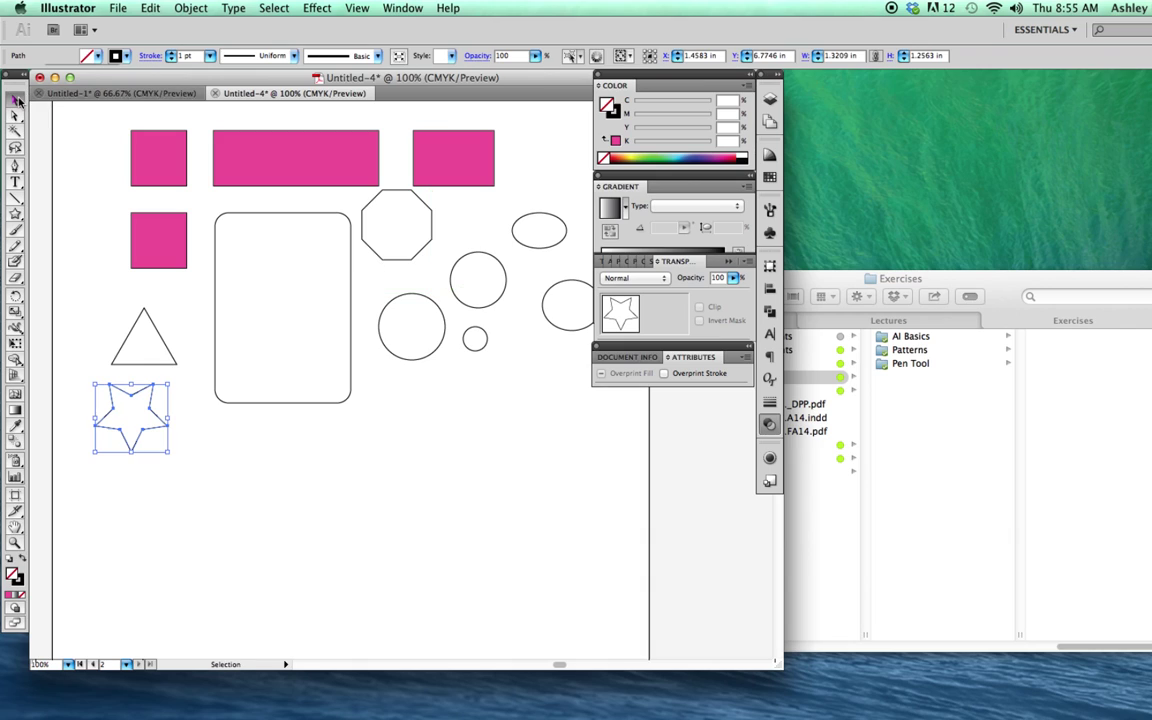
{"action": "left_click", "coordinate": [205, 470]}
{"action": "left_click", "coordinate": [168, 427]}
{"action": "left_click_drag", "start_coordinate": [172, 381], "coordinate": [188, 410]}
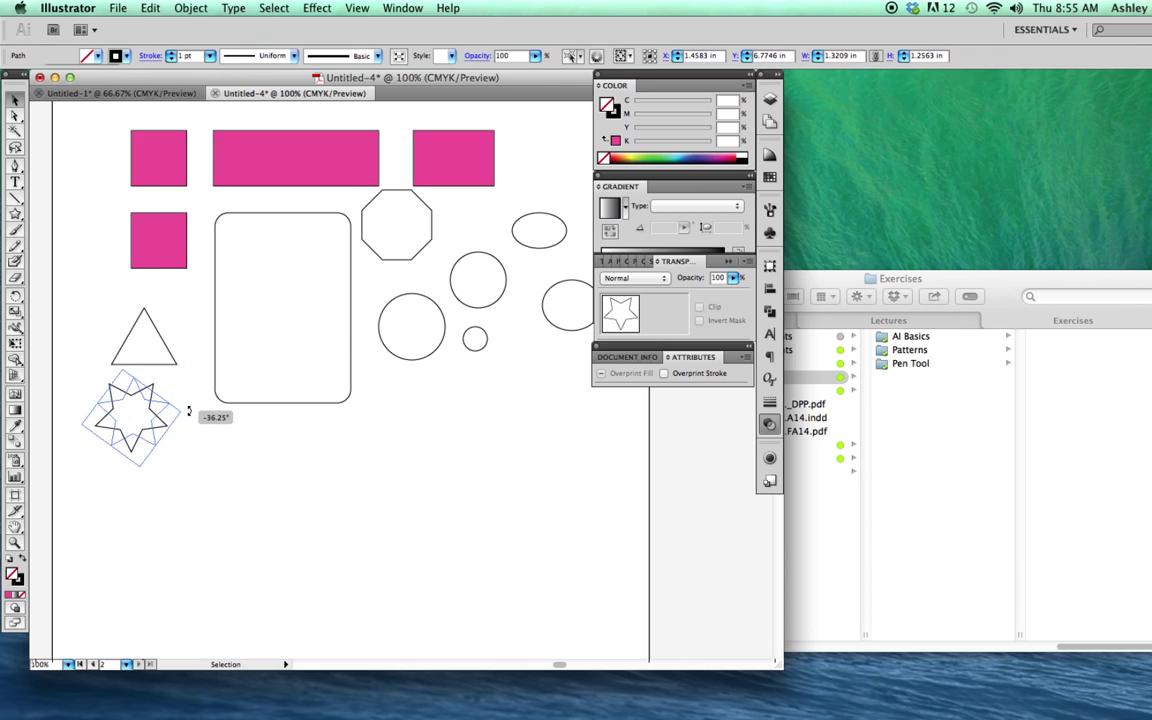
{"action": "key", "text": "Escape"}
{"action": "left_click", "coordinate": [93, 352]}
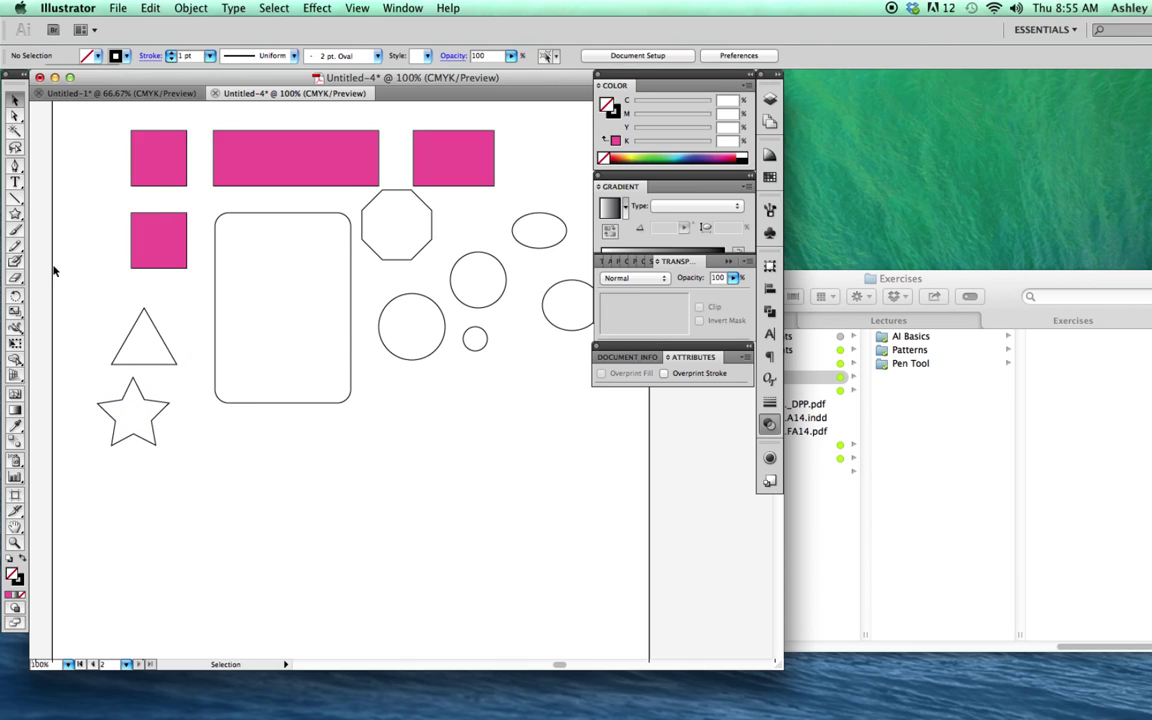
Create a 12-point star and move it beside the five-point star
{"action": "left_click_drag", "start_coordinate": [17, 218], "coordinate": [50, 263]}
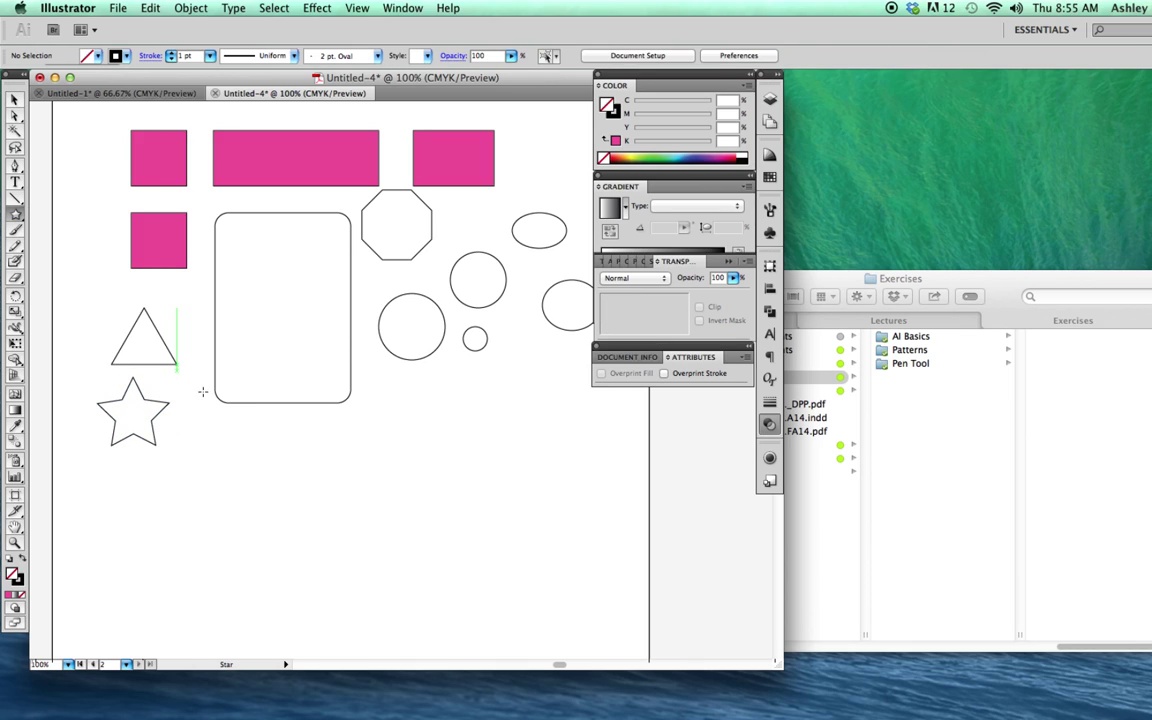
{"action": "left_click", "coordinate": [333, 446]}
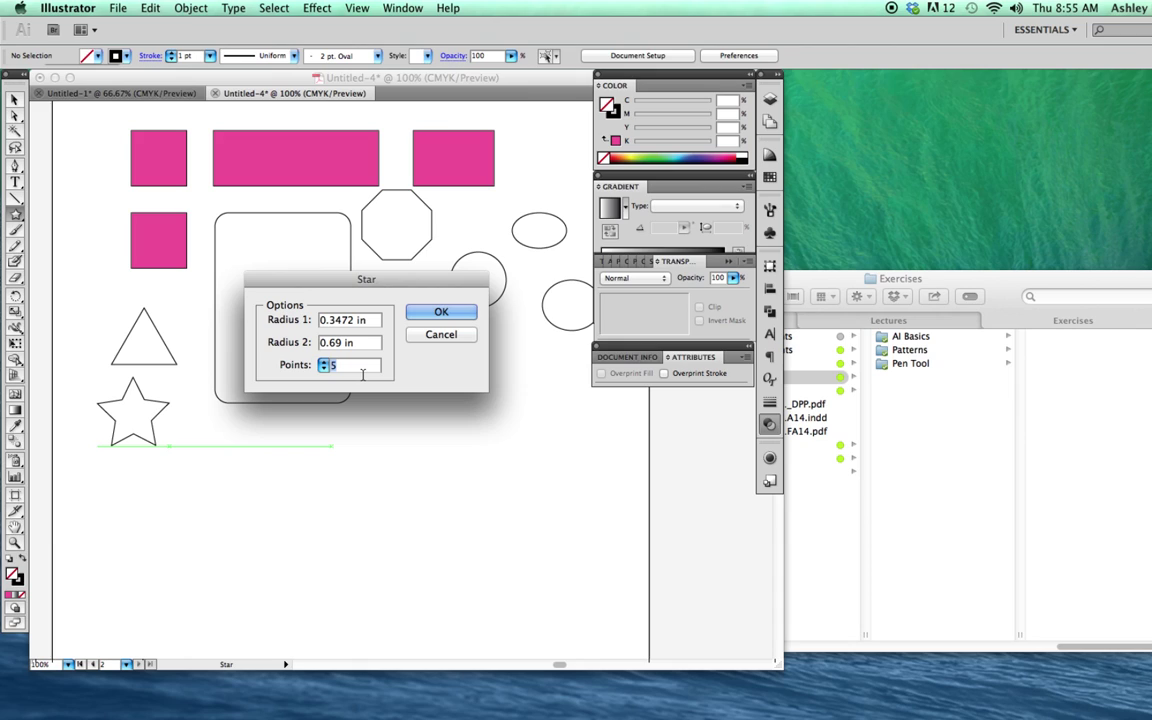
{"action": "type", "text": "12"}
{"action": "left_click", "coordinate": [440, 313]}
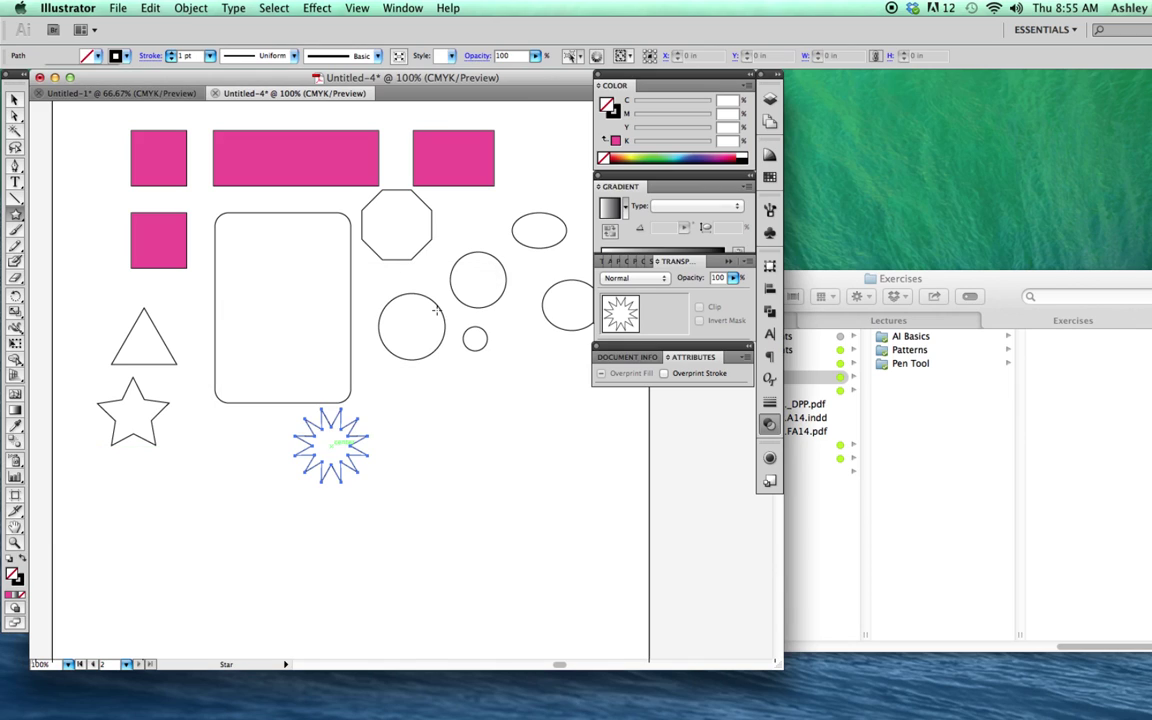
{"action": "left_click", "coordinate": [15, 99]}
{"action": "left_click", "coordinate": [345, 475]}
{"action": "left_click_drag", "start_coordinate": [360, 464], "coordinate": [220, 457]}
{"action": "left_click", "coordinate": [211, 545]}
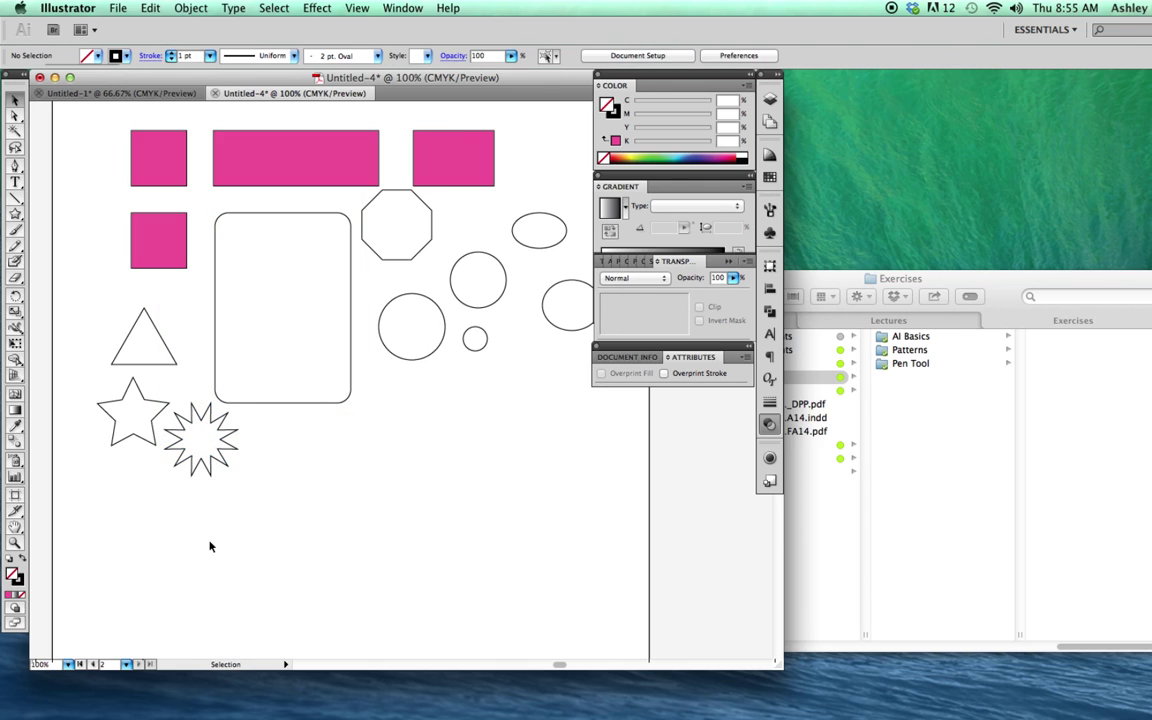
{"action": "left_click_drag", "start_coordinate": [225, 533], "coordinate": [270, 476]}
{"action": "left_click_drag", "start_coordinate": [17, 213], "coordinate": [74, 297]}
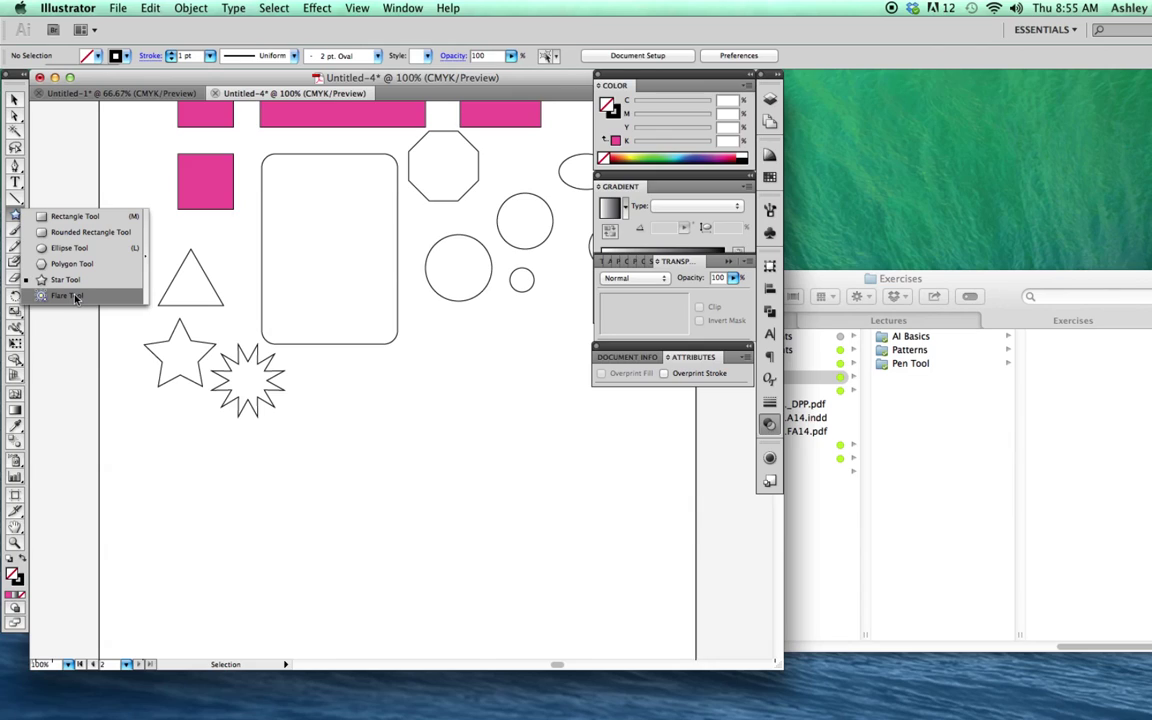
{"action": "left_click", "coordinate": [75, 297]}
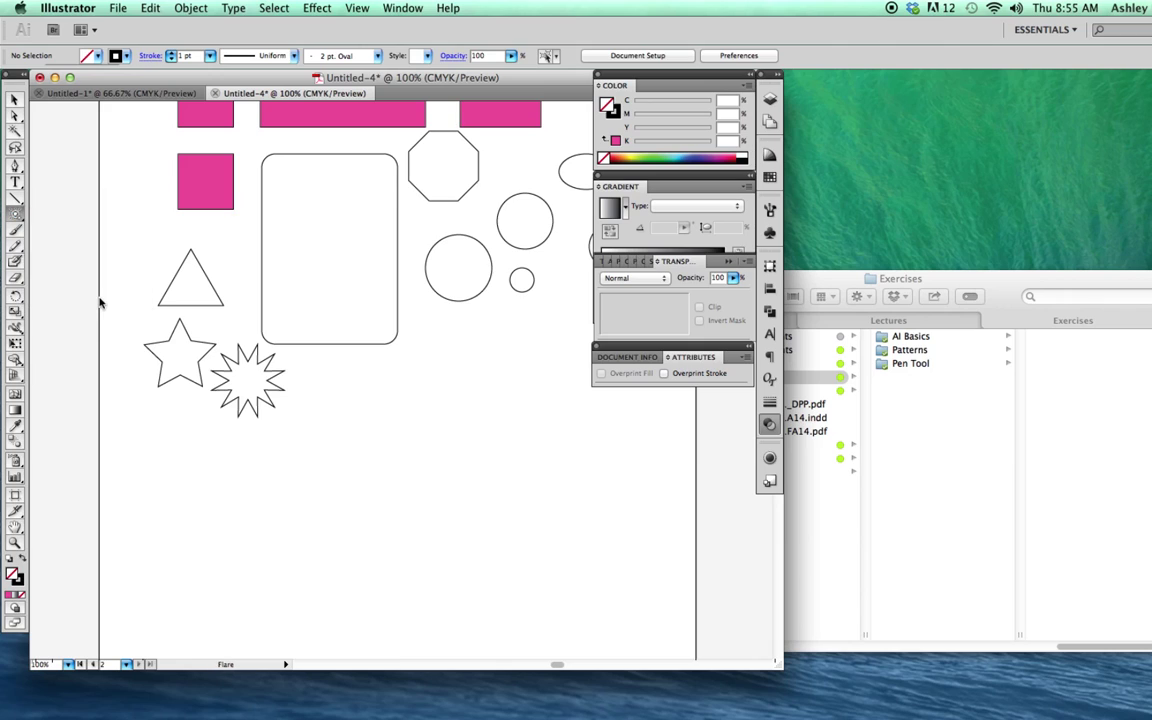
{"action": "left_click", "coordinate": [378, 398]}
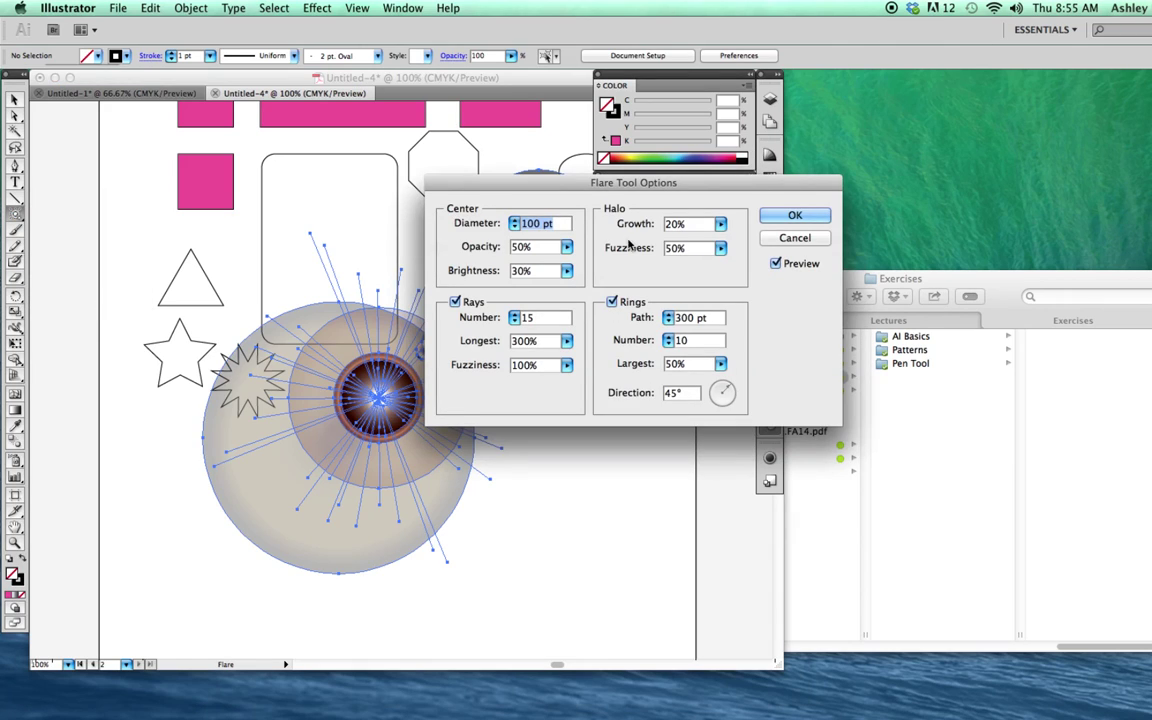
{"action": "left_click_drag", "start_coordinate": [602, 190], "coordinate": [693, 288]}
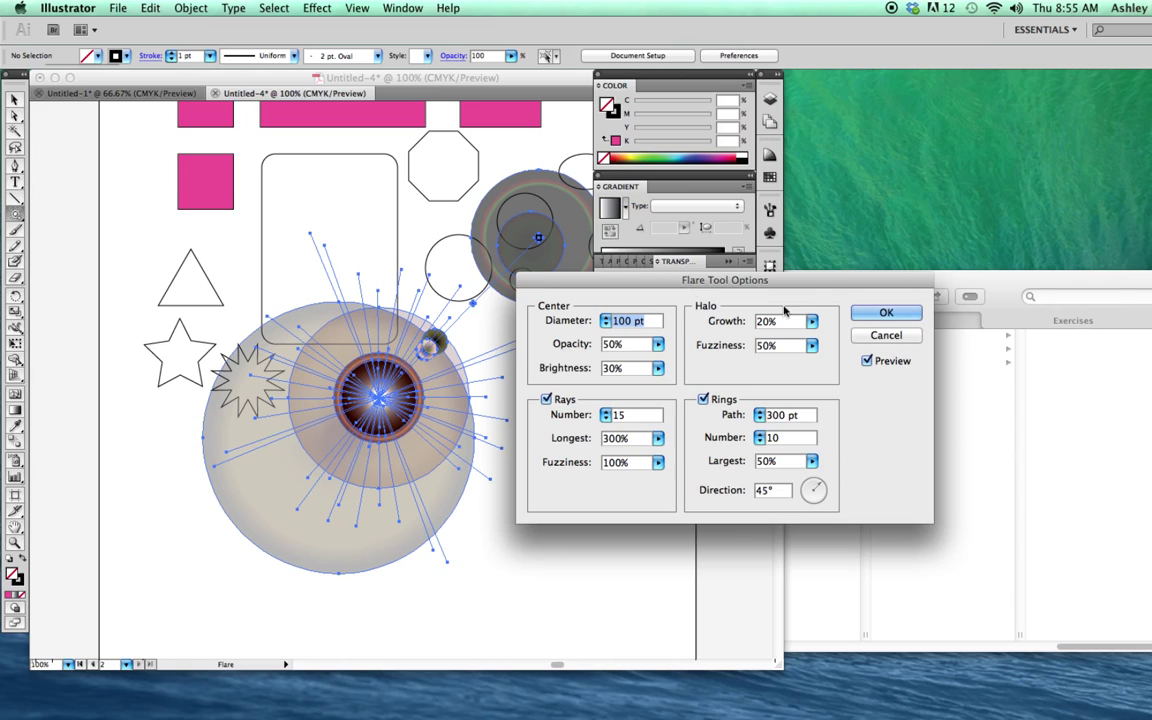
{"action": "left_click", "coordinate": [880, 336]}
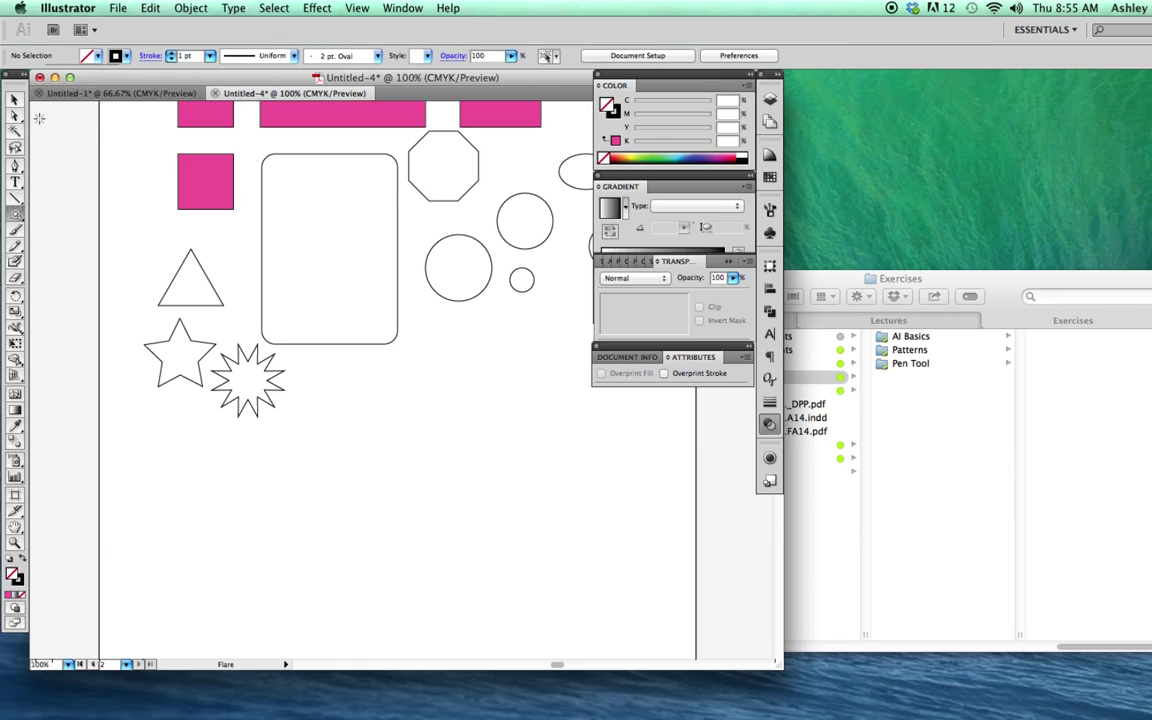
{"action": "left_click", "coordinate": [12, 99]}
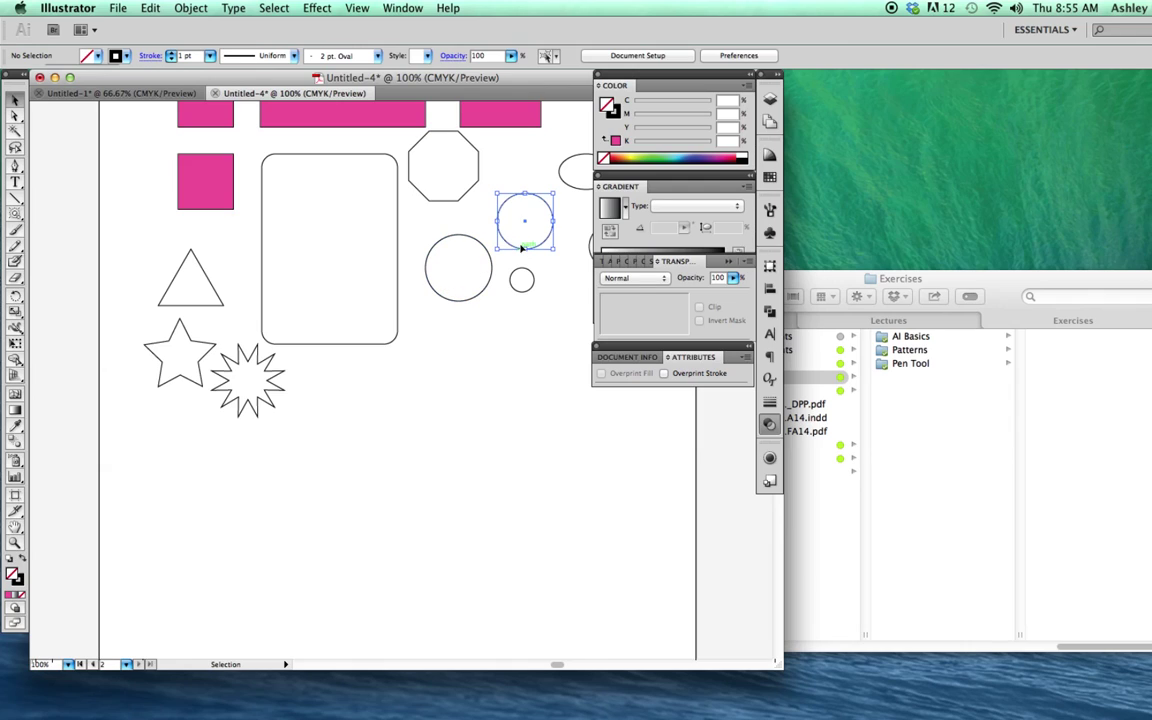
Place a copy of the circle inside the large circle and shrink it
{"action": "mouse_move", "coordinate": [522, 222]}
{"action": "left_mouse_down"}
{"action": "mouse_move", "coordinate": [453, 297]}
{"action": "mouse_move", "coordinate": [441, 289]}
{"action": "left_mouse_up"}
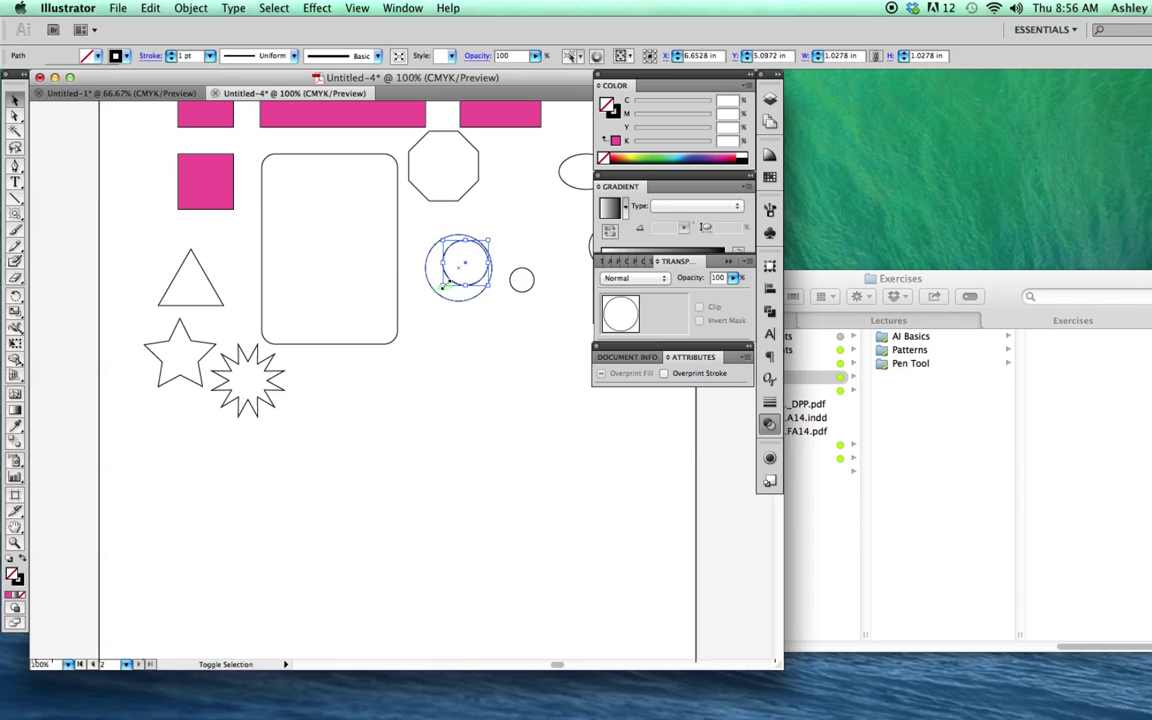
{"action": "left_click", "coordinate": [528, 231]}
{"action": "key", "text": "a"}
{"action": "left_click", "coordinate": [463, 257]}
{"action": "key", "text": "super+equal"}
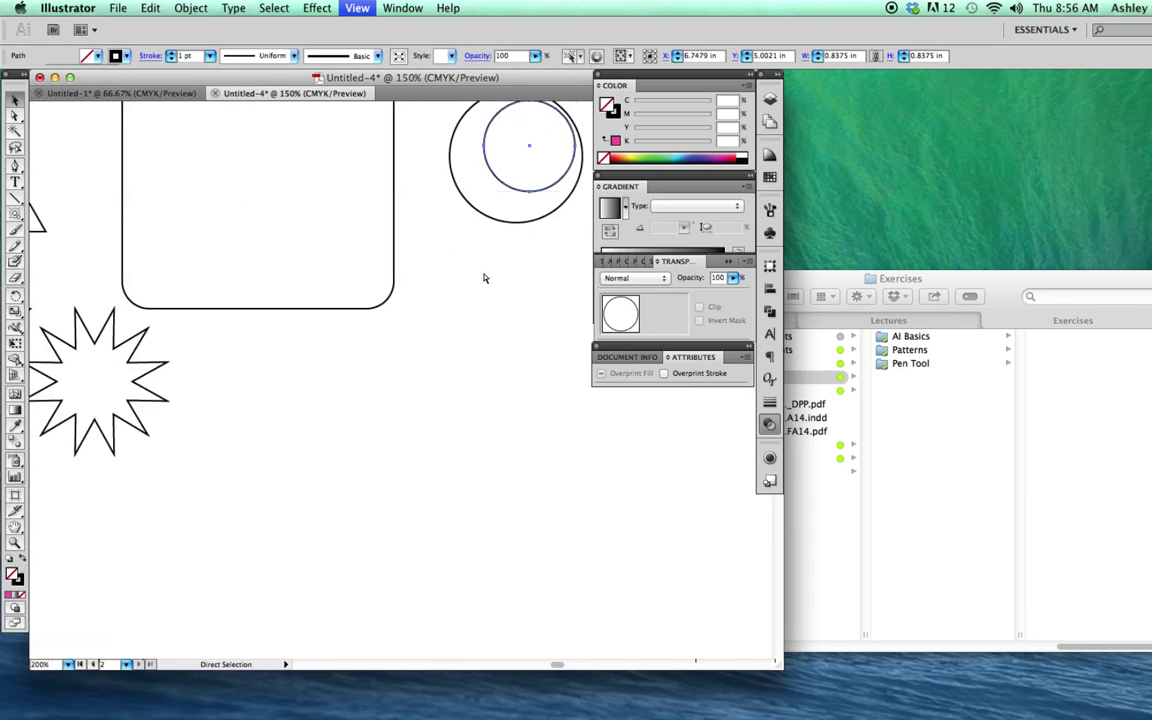
{"action": "key", "text": "super+equal"}
{"action": "key", "text": "v"}
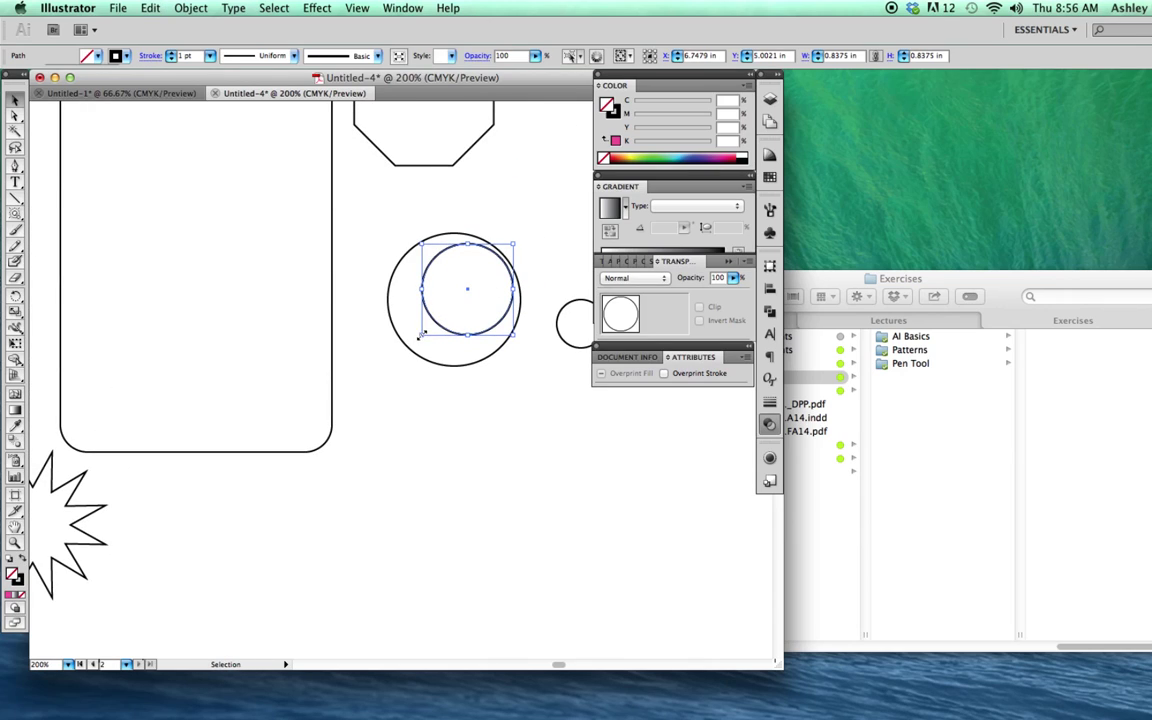
{"action": "left_click_drag", "start_coordinate": [419, 336], "coordinate": [472, 298]}
Scale out a smaller concentric copy inside it, then zoom back to 100%
{"action": "left_click", "coordinate": [469, 299]}
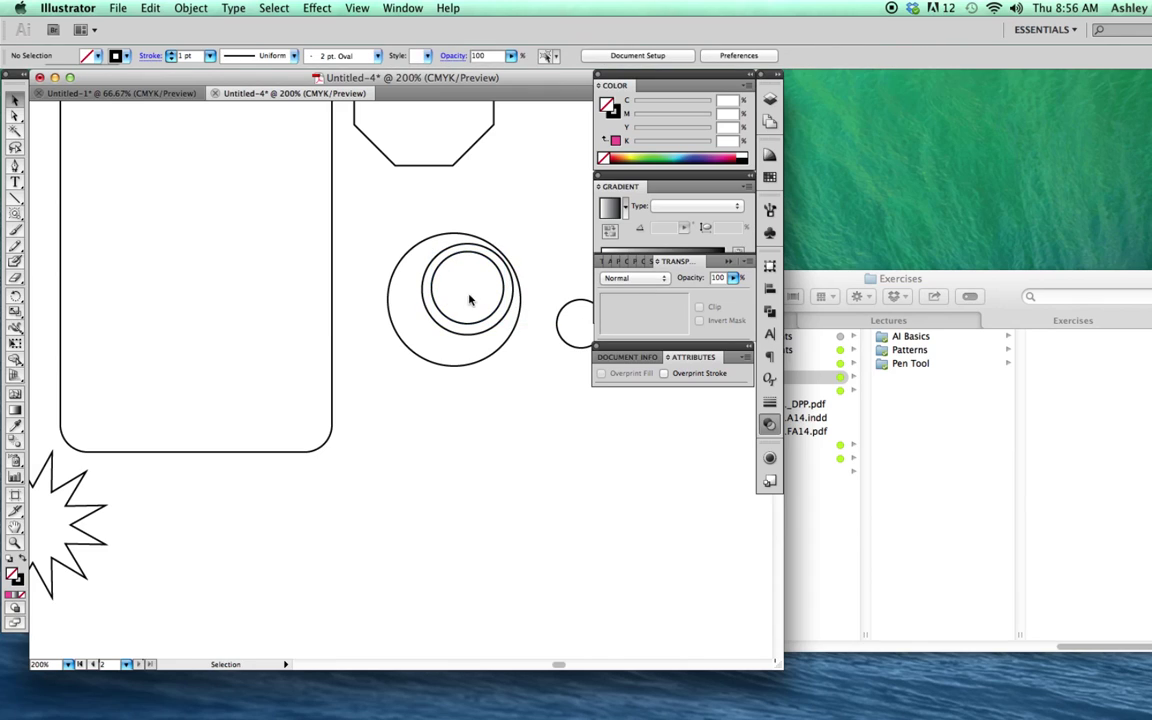
{"action": "left_click", "coordinate": [465, 323]}
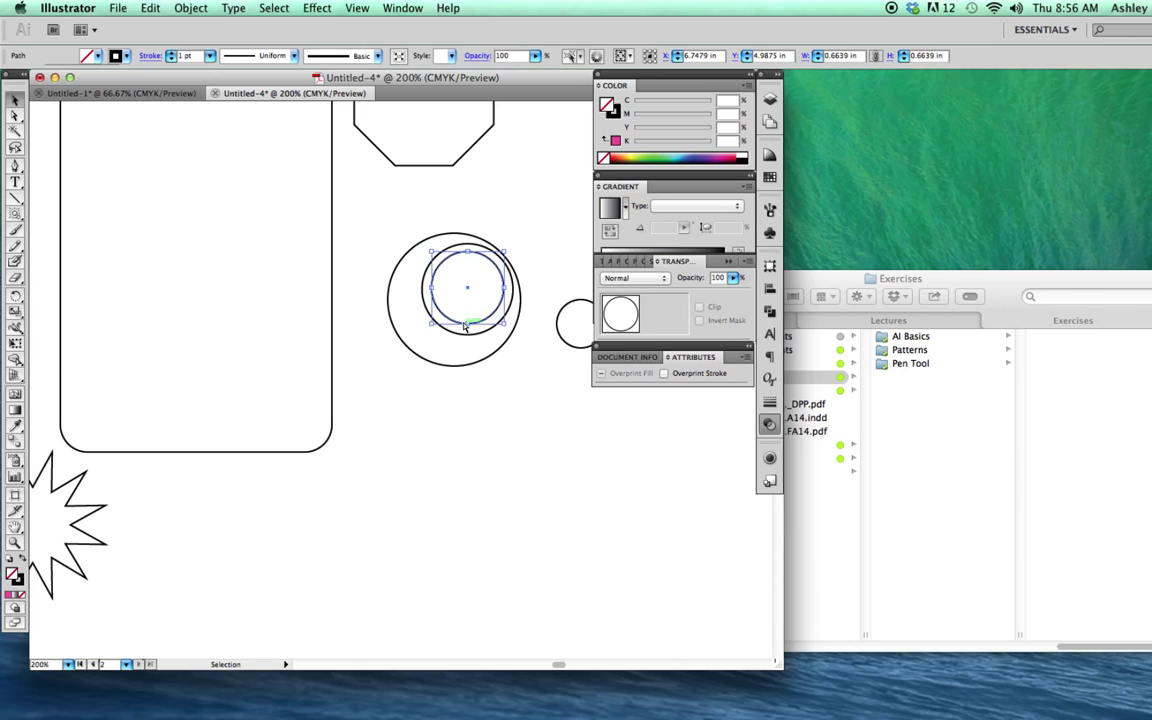
{"action": "mouse_move", "coordinate": [465, 323]}
{"action": "left_mouse_down"}
{"action": "mouse_move", "coordinate": [454, 306]}
{"action": "mouse_move", "coordinate": [473, 288]}
{"action": "left_mouse_up"}
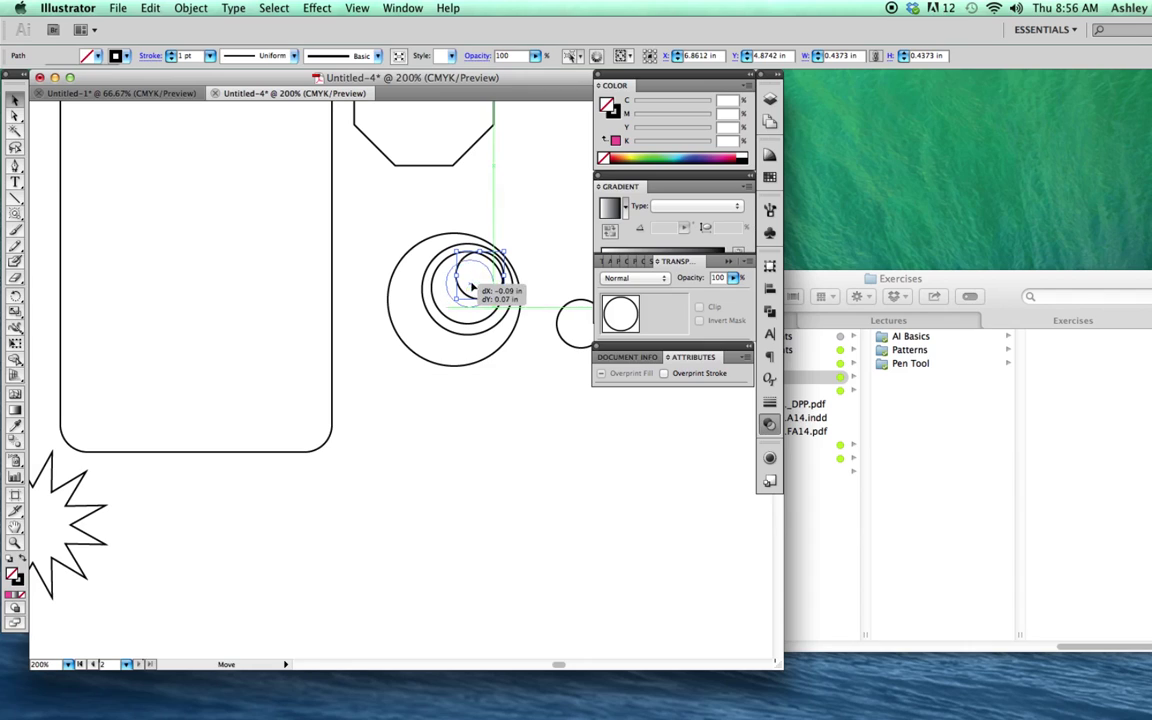
{"action": "left_click", "coordinate": [543, 228]}
{"action": "key", "text": "super+minus"}
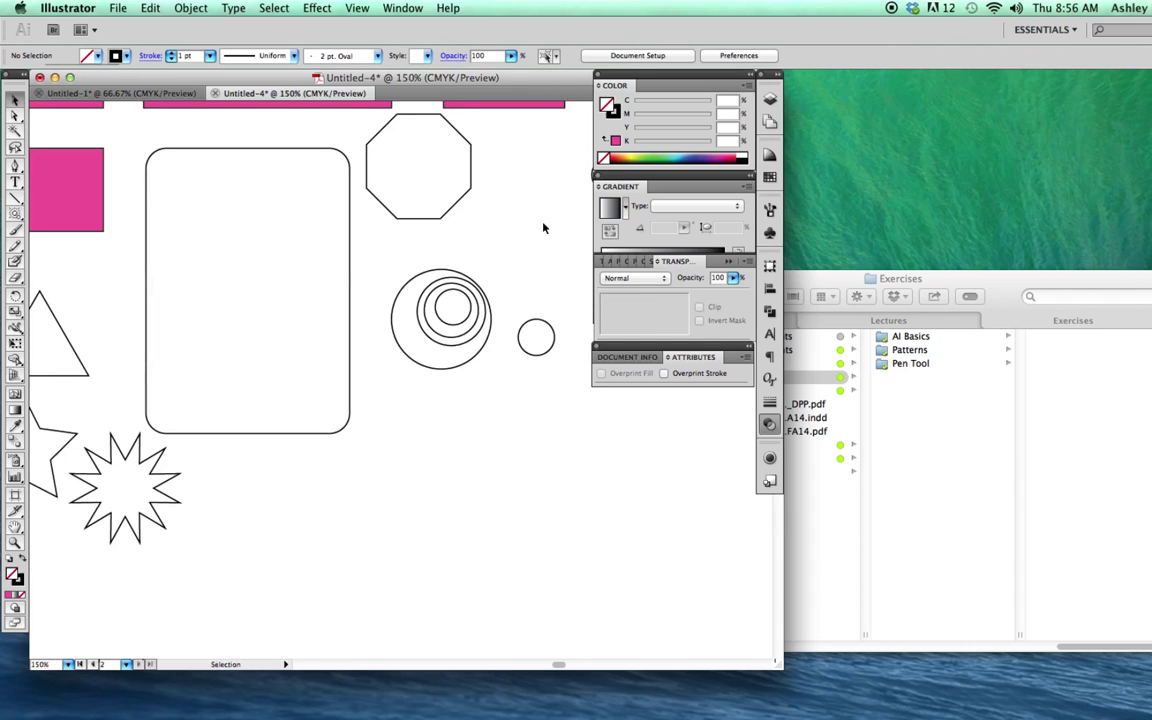
{"action": "key", "text": "super+minus"}
{"action": "left_click", "coordinate": [545, 226]}
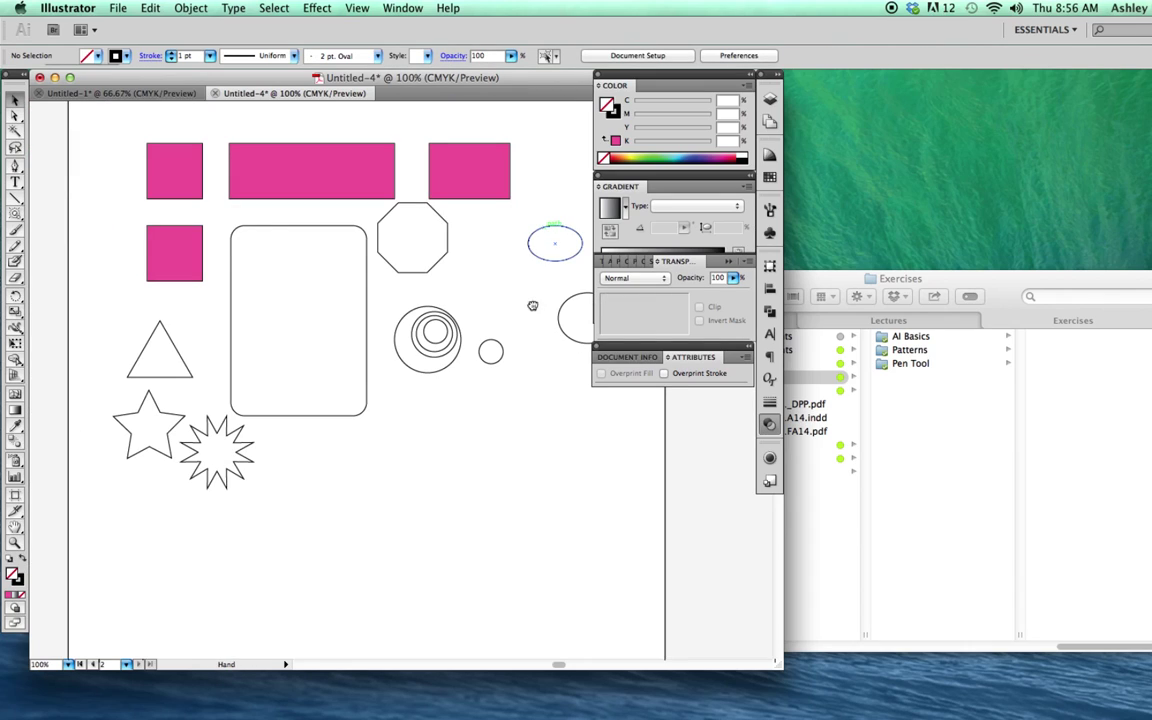
{"action": "left_click_drag", "start_coordinate": [532, 303], "coordinate": [514, 296]}
{"action": "left_click", "coordinate": [439, 332]}
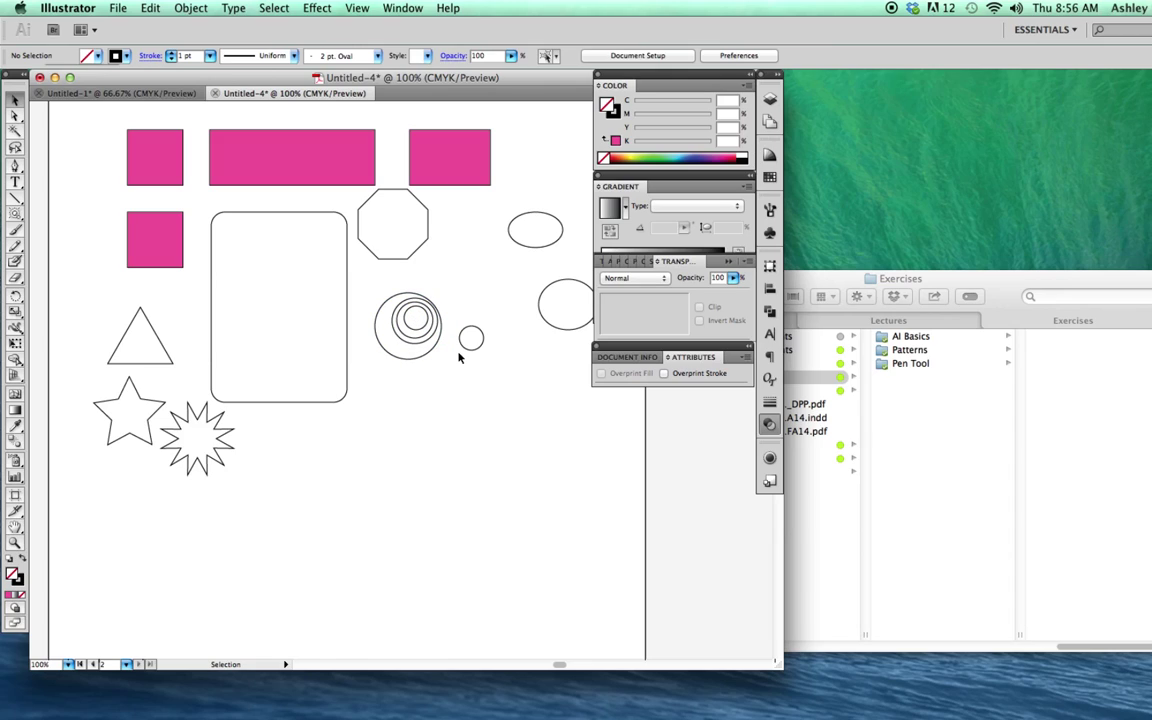
{"action": "left_click", "coordinate": [464, 340]}
{"action": "left_click", "coordinate": [15, 313]}
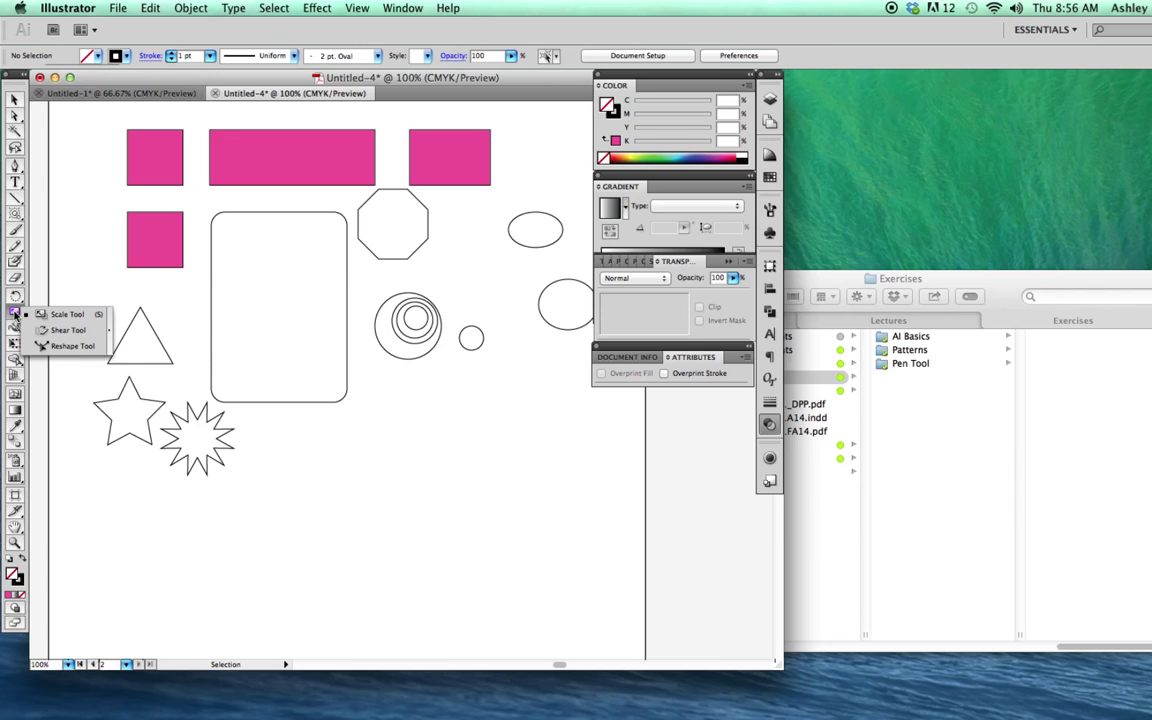
{"action": "left_click", "coordinate": [15, 296]}
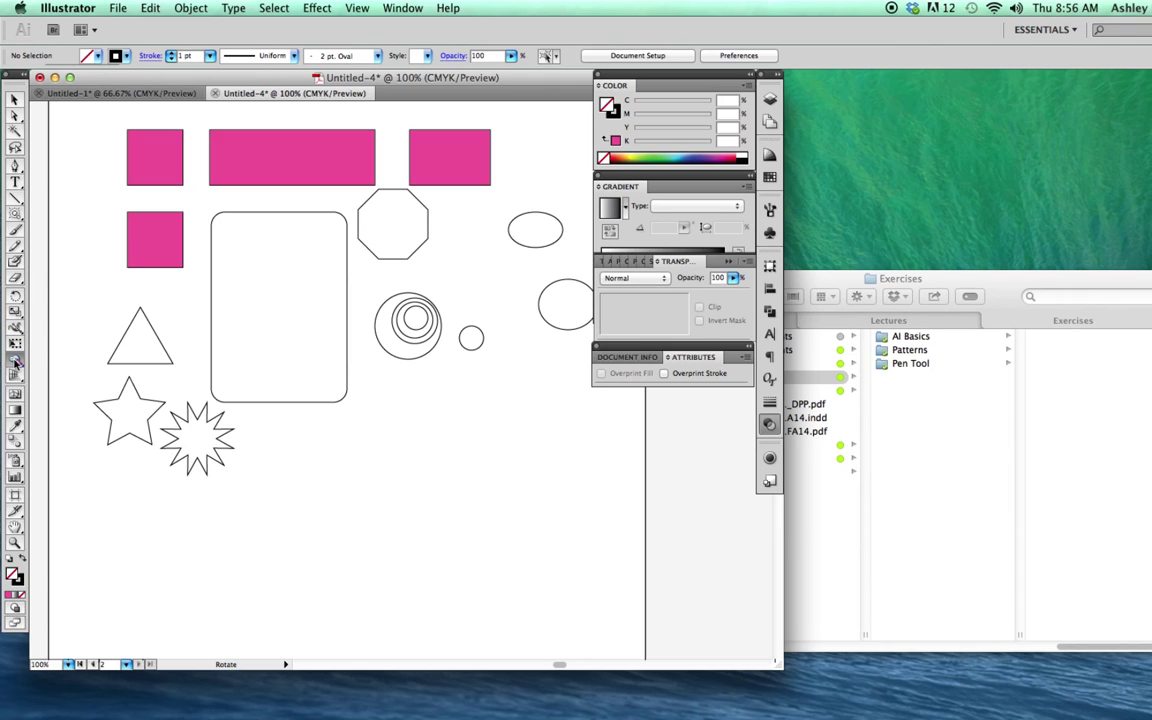
{"action": "left_click", "coordinate": [16, 329]}
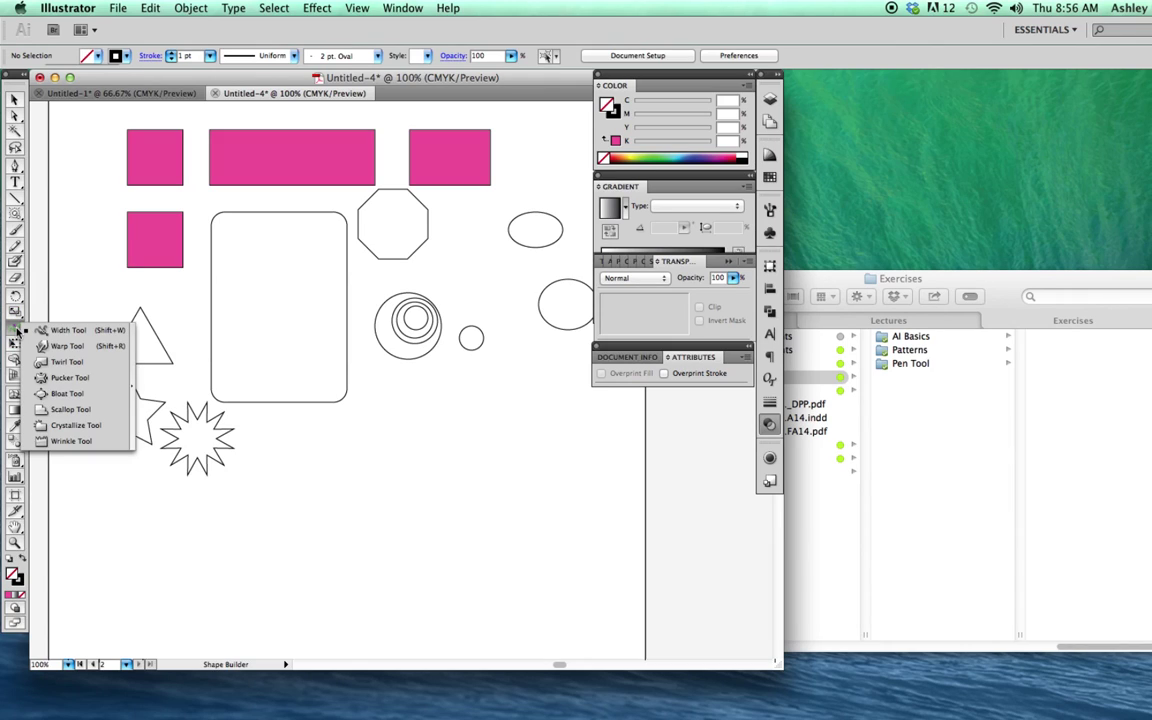
{"action": "left_click", "coordinate": [62, 330]}
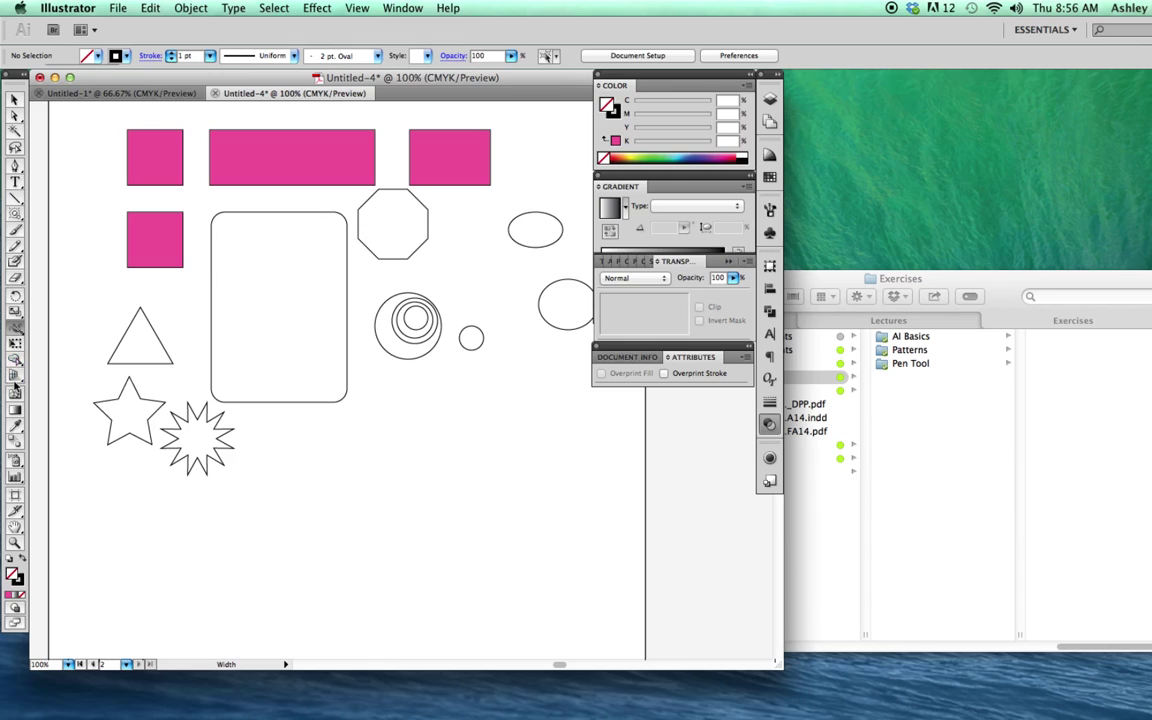
{"action": "left_click", "coordinate": [15, 377]}
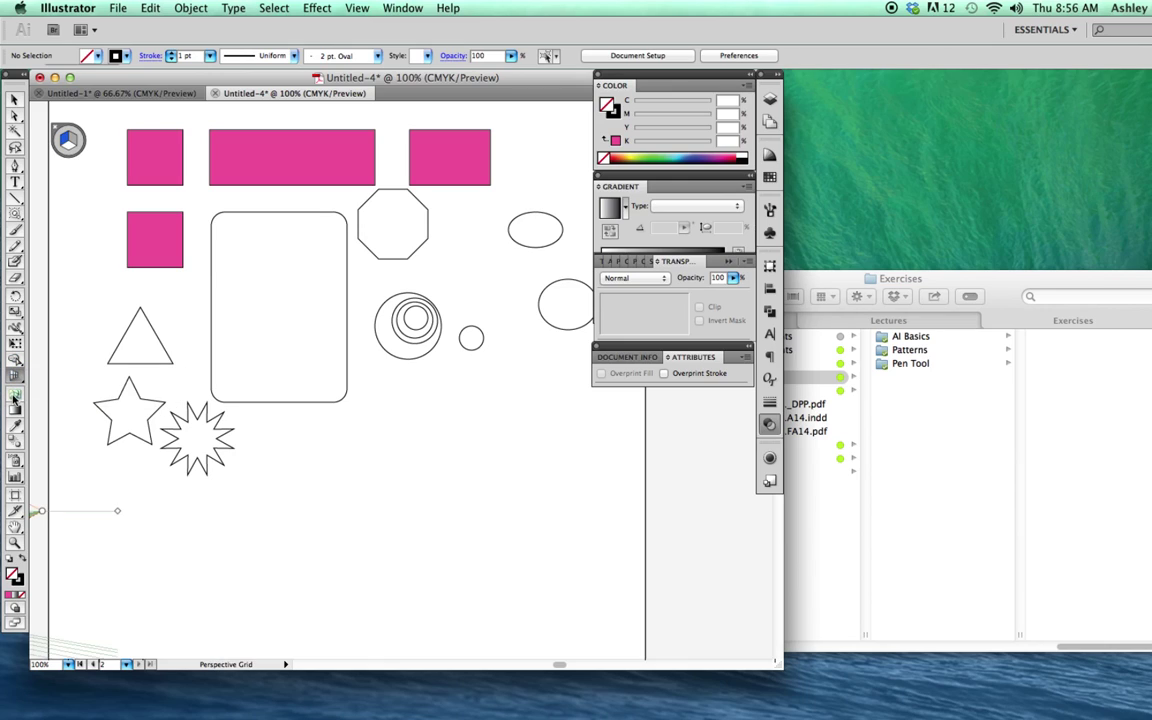
{"action": "left_click", "coordinate": [56, 129]}
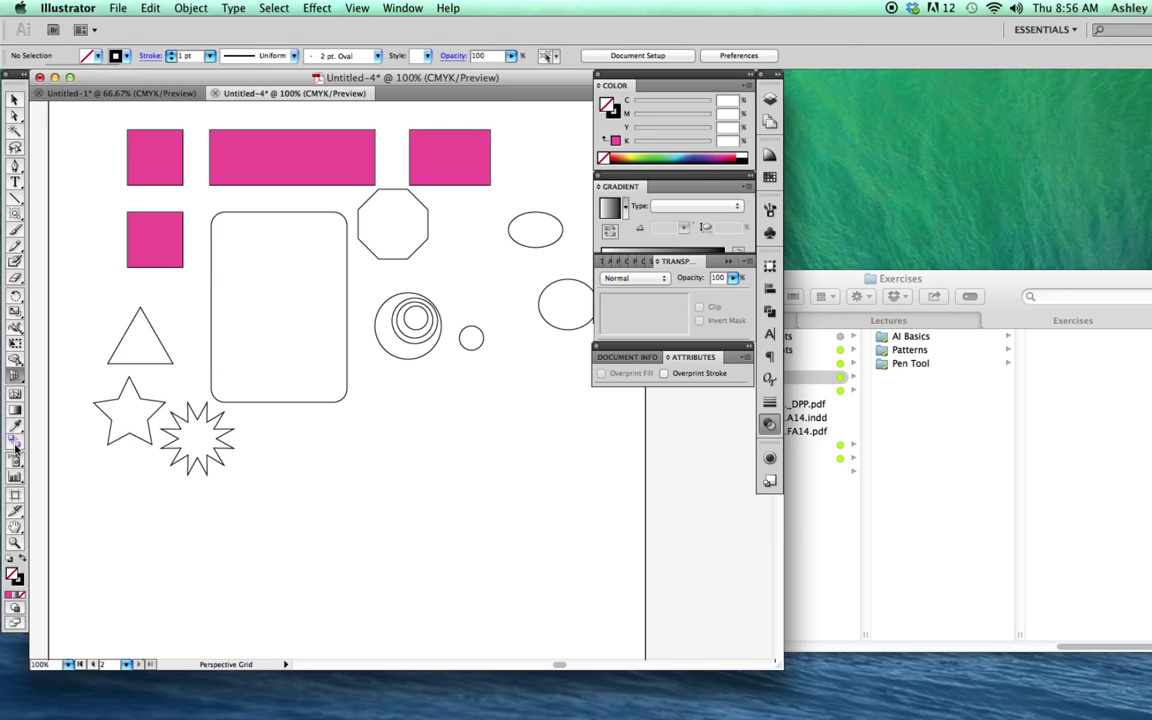
{"action": "left_click", "coordinate": [12, 443]}
{"action": "left_click", "coordinate": [14, 99]}
Place the triangle below-right of the starburst, fill it yellow, and select the concentric circles
{"action": "left_click_drag", "start_coordinate": [147, 322], "coordinate": [295, 432]}
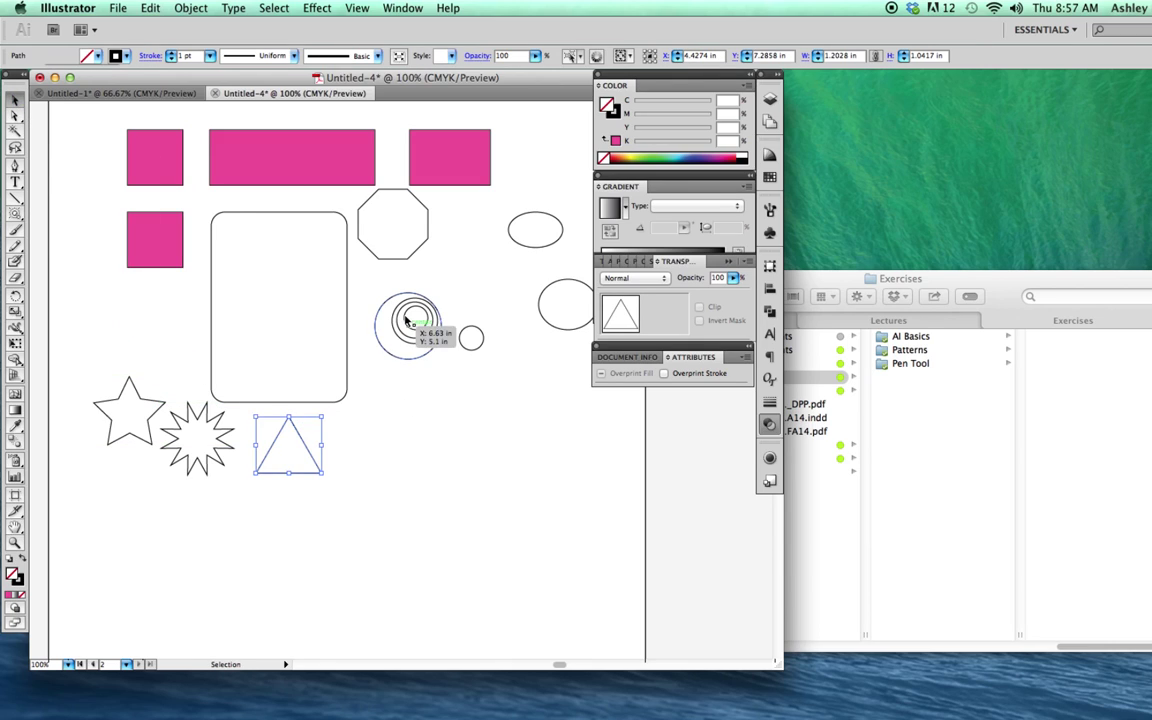
{"action": "scroll", "coordinate": [421, 406], "scroll_direction": "down", "scroll_amount": 3}
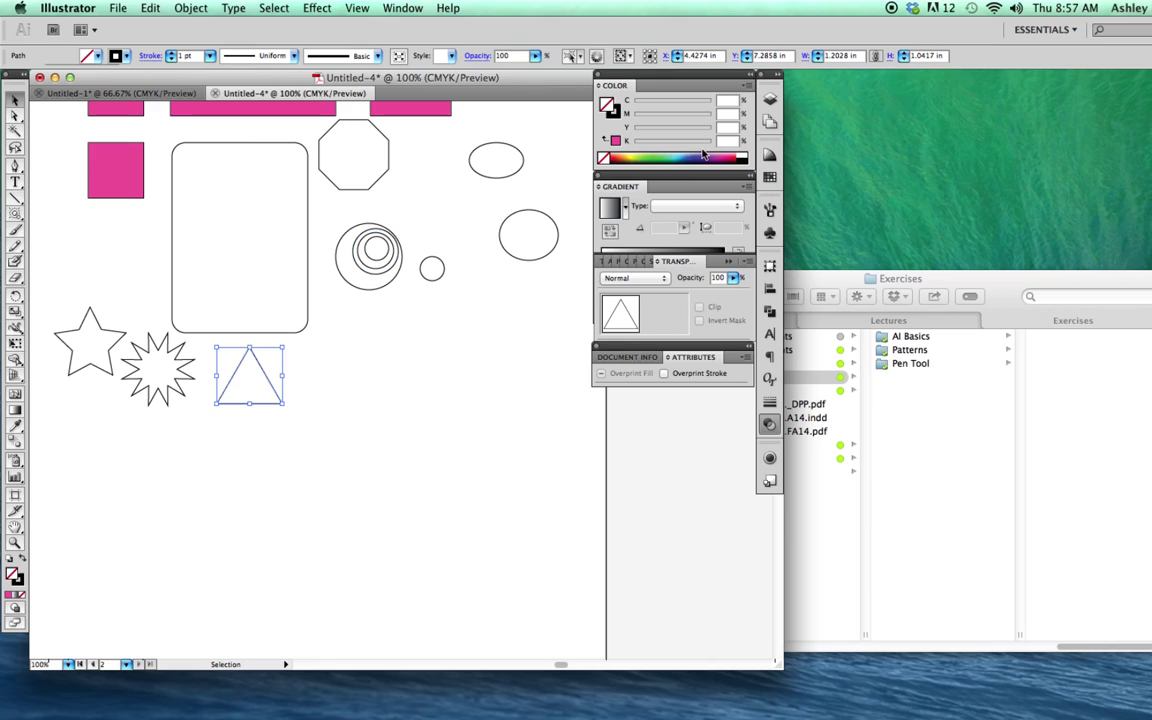
{"action": "left_click", "coordinate": [642, 153]}
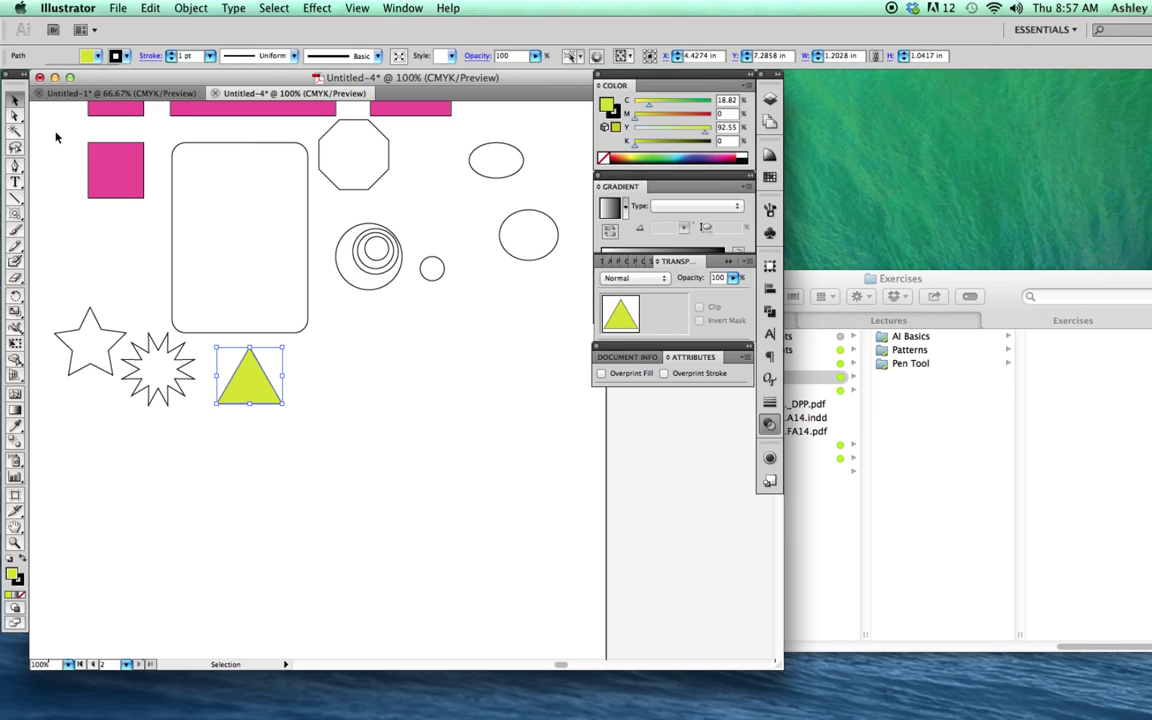
{"action": "left_click", "coordinate": [379, 289]}
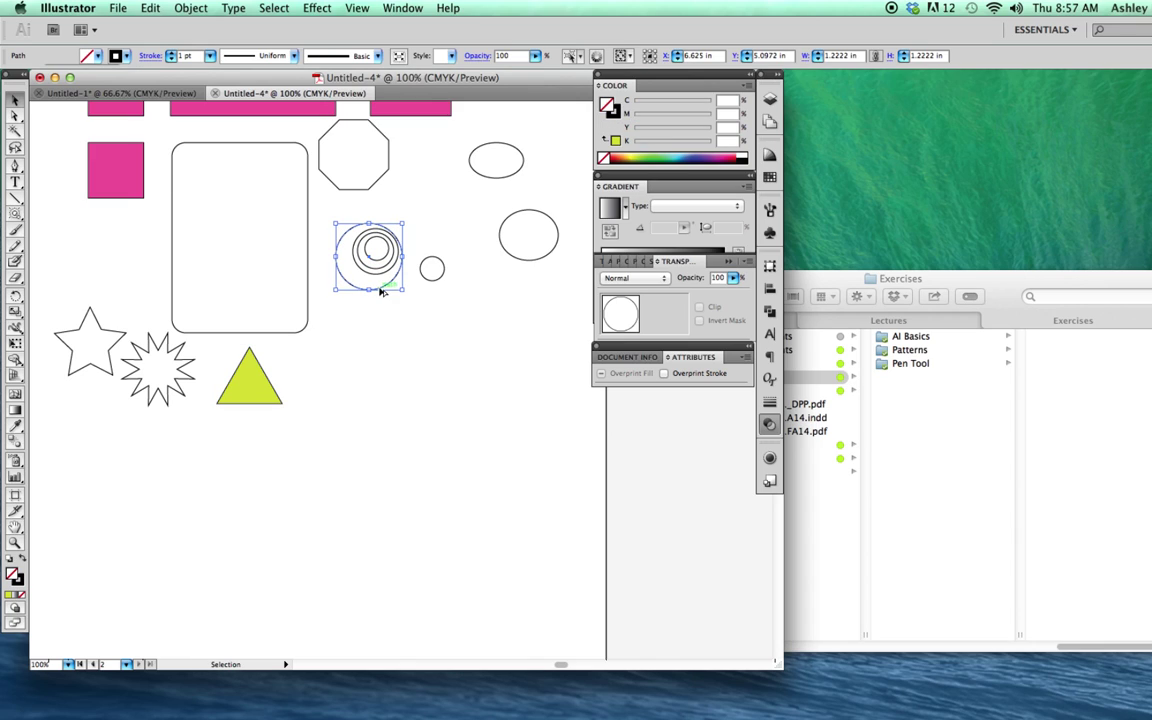
Copy the circle below the triangle, fill the copy magenta, and select both shapes
{"action": "left_click_drag", "start_coordinate": [381, 291], "coordinate": [452, 566]}
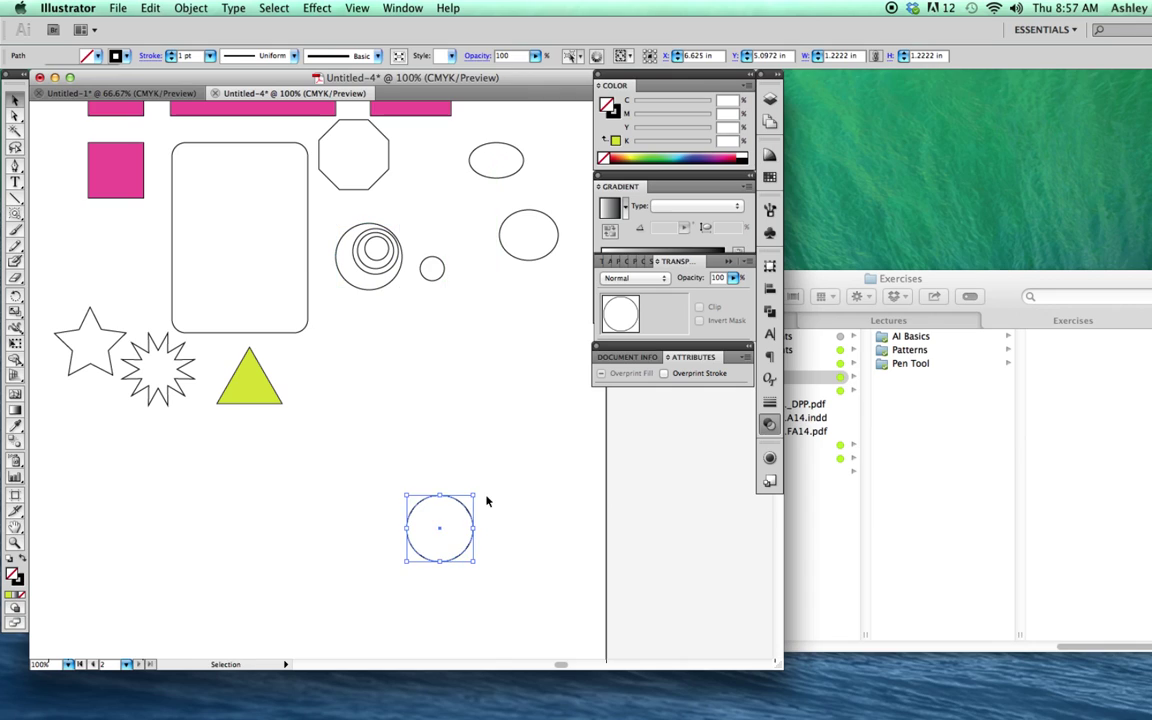
{"action": "left_click", "coordinate": [729, 148]}
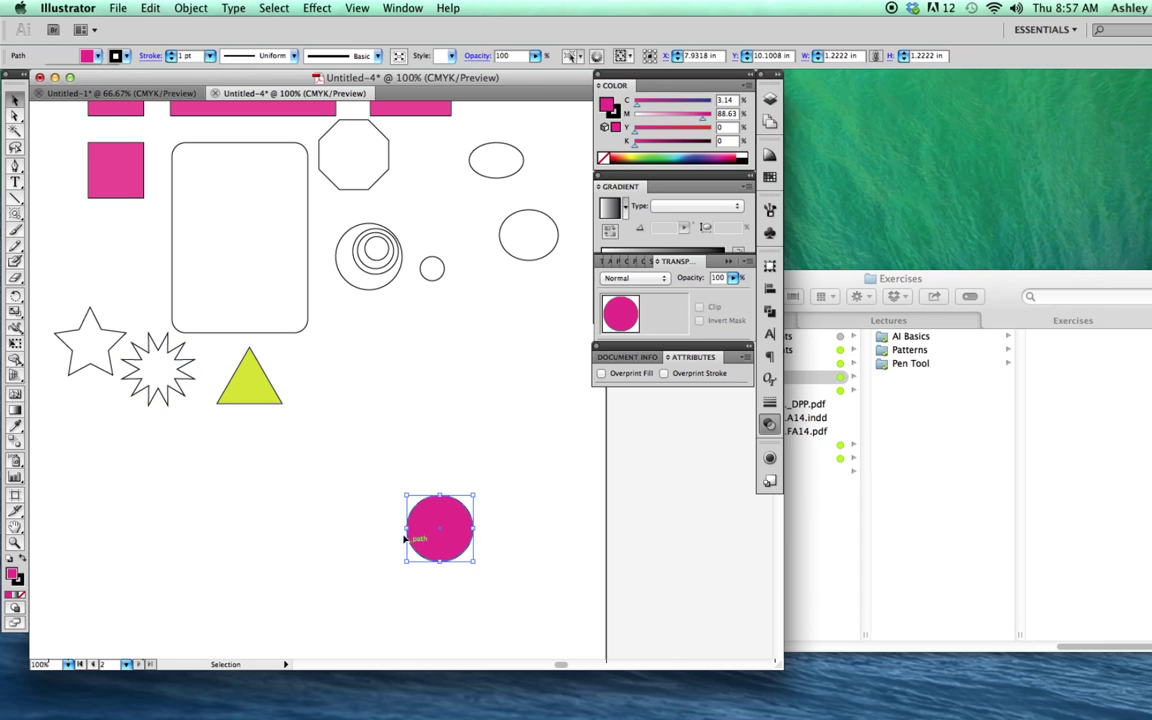
{"action": "left_click_drag", "start_coordinate": [256, 486], "coordinate": [236, 467]}
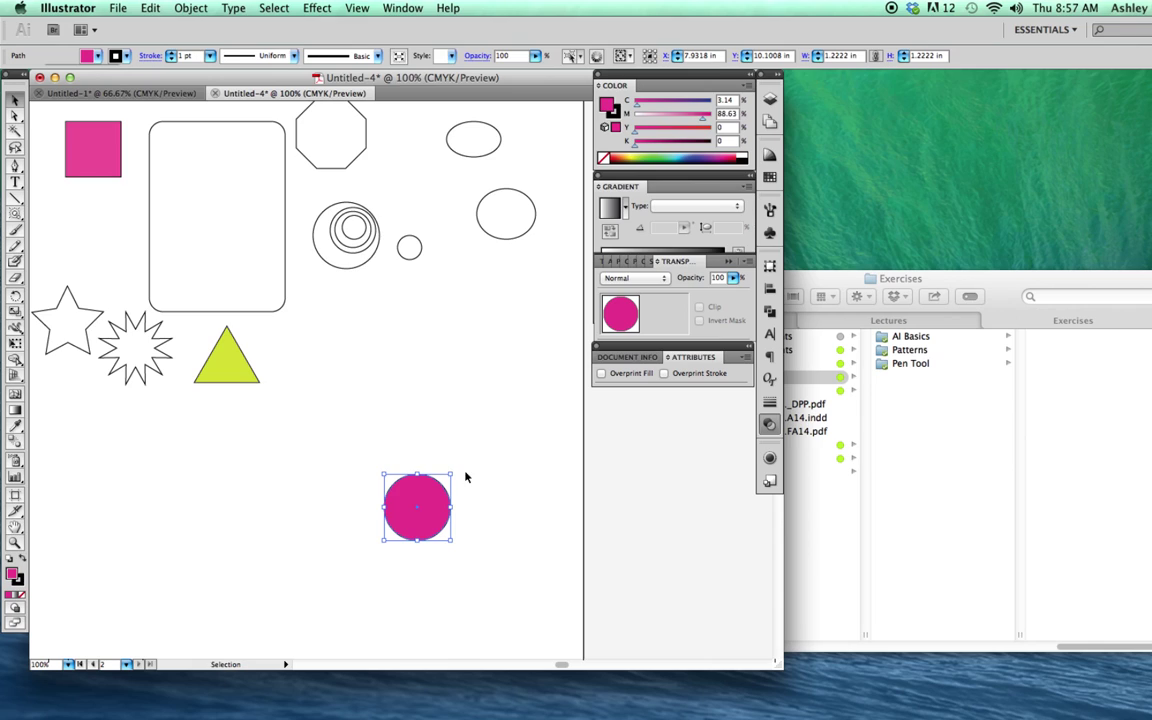
{"action": "mouse_move", "coordinate": [472, 598]}
{"action": "left_mouse_down"}
{"action": "mouse_move", "coordinate": [252, 406]}
{"action": "mouse_move", "coordinate": [229, 354]}
{"action": "left_mouse_up"}
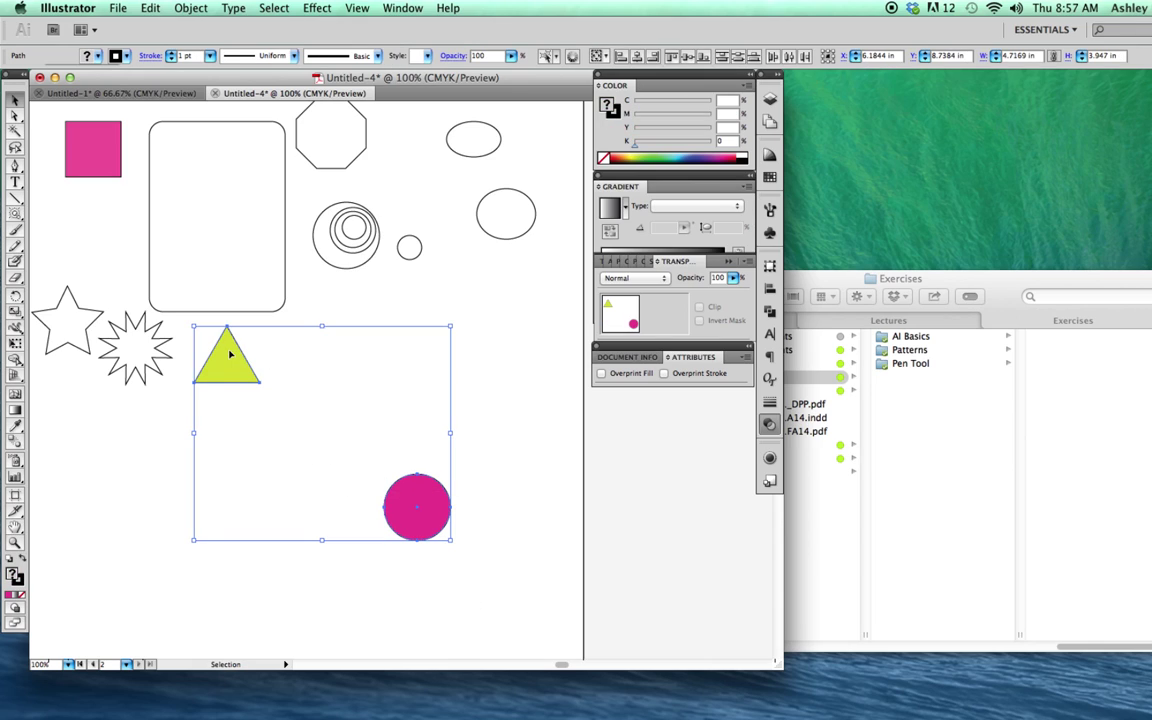
{"action": "left_click", "coordinate": [16, 445]}
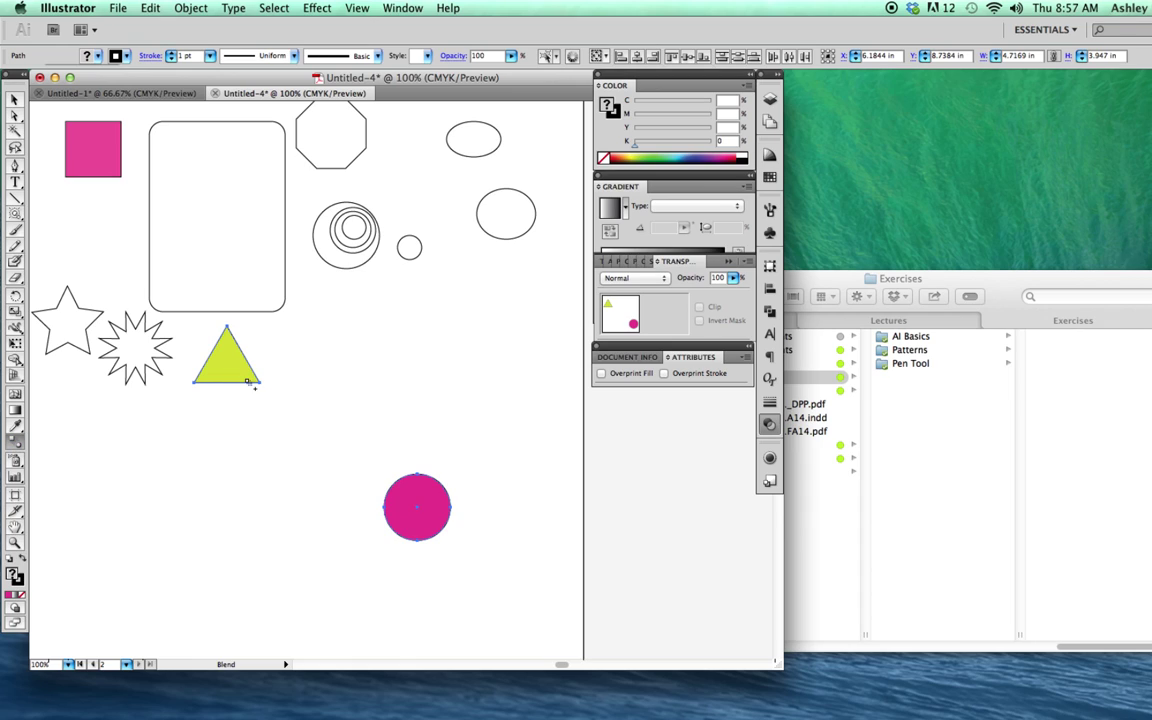
{"action": "left_click", "coordinate": [230, 364]}
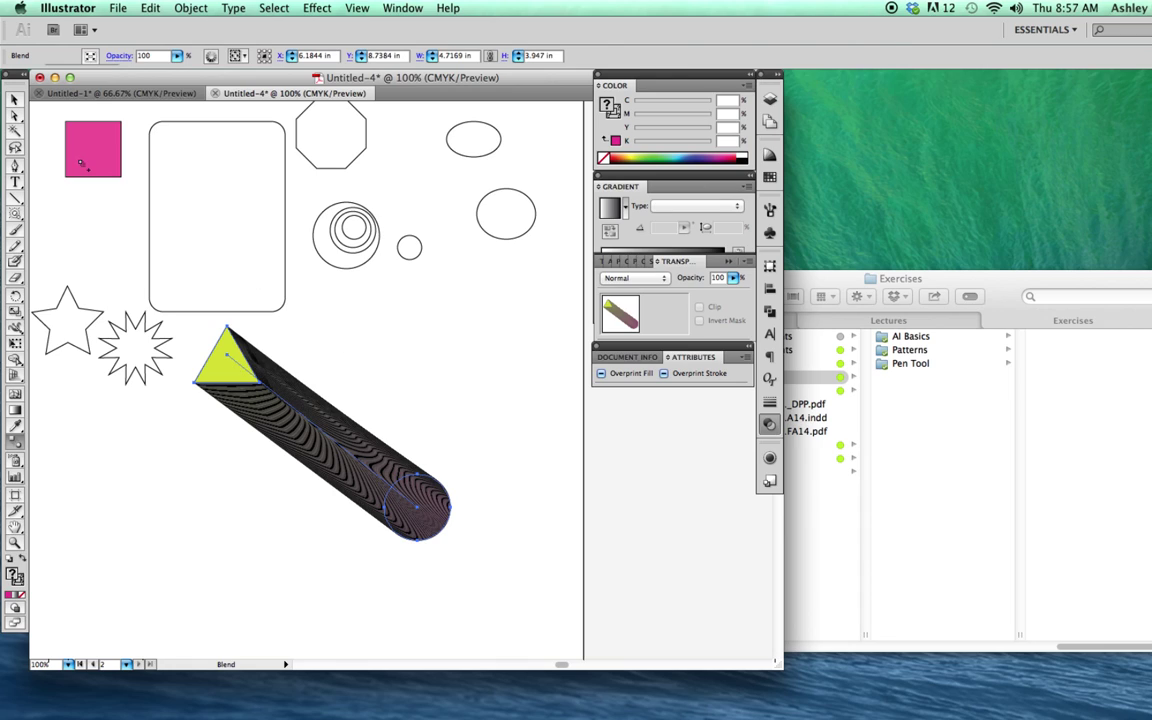
{"action": "left_click", "coordinate": [15, 99]}
{"action": "left_click", "coordinate": [399, 355]}
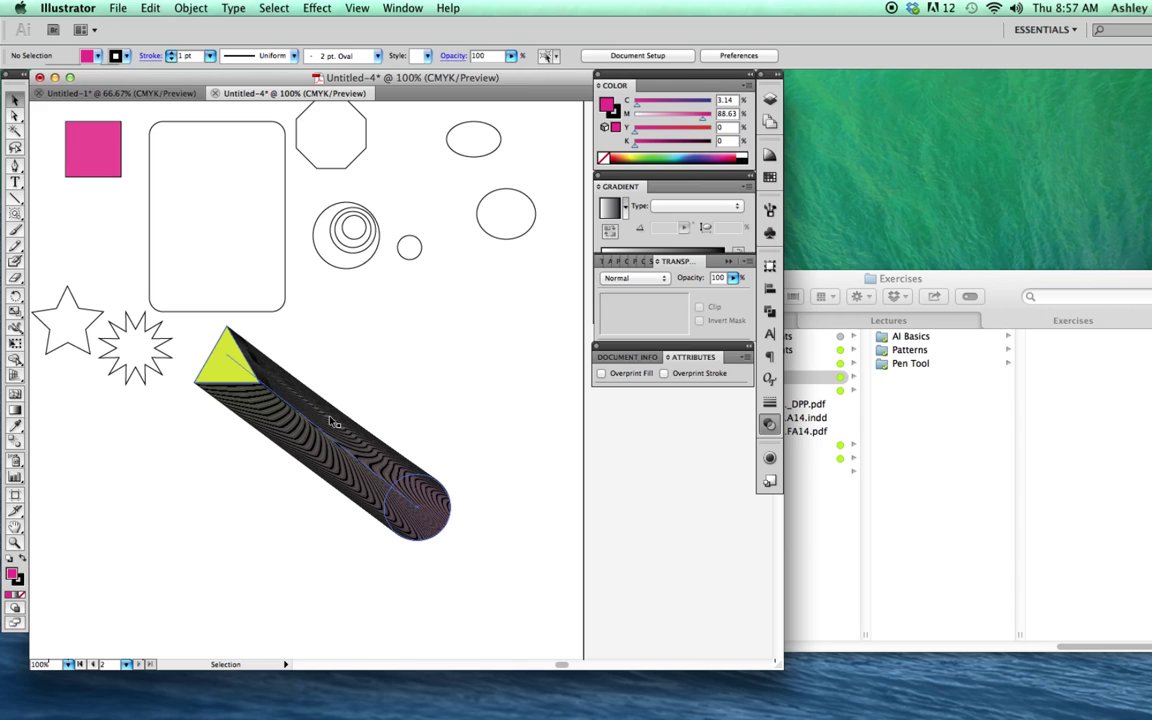
{"action": "key", "text": "ctrl+z"}
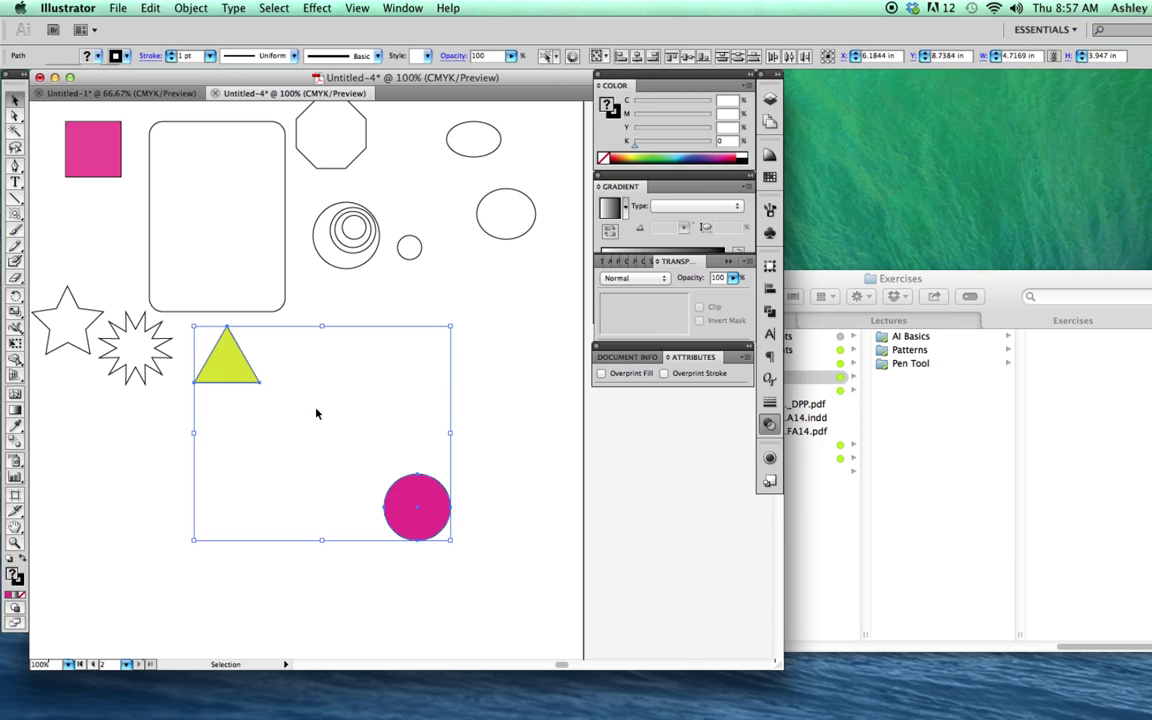
{"action": "left_click", "coordinate": [44, 444]}
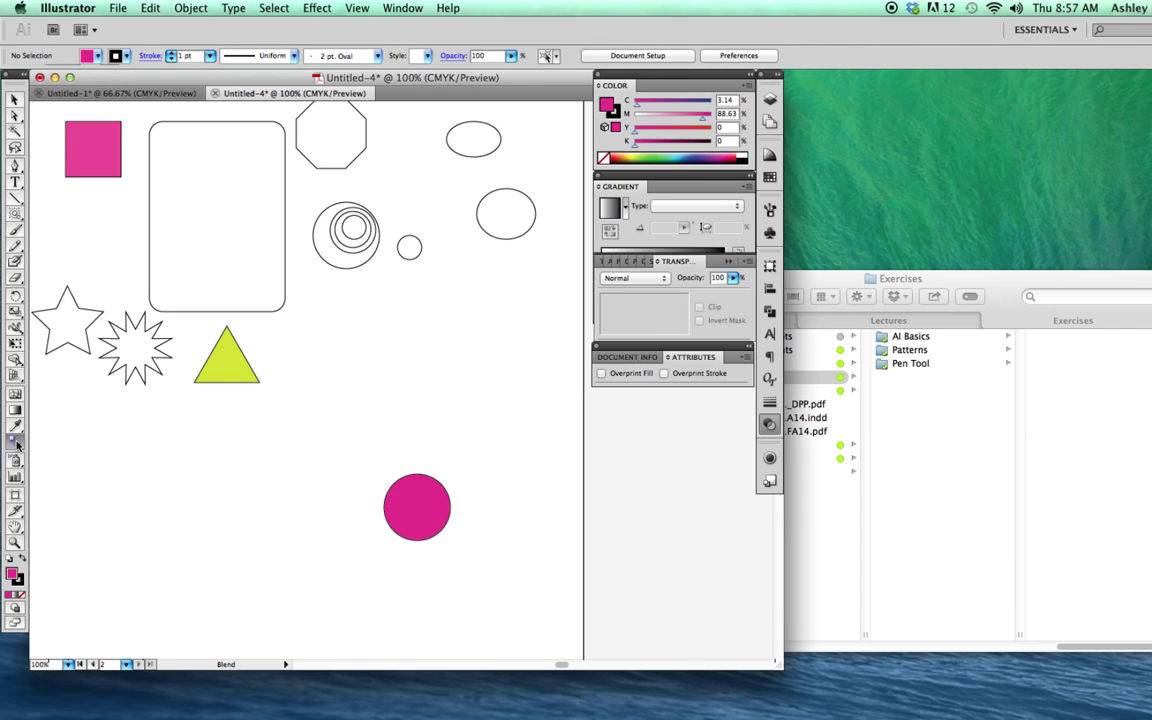
Set the Blend Options spacing to Specified Steps of 5 and confirm
{"action": "double_click", "coordinate": [15, 442]}
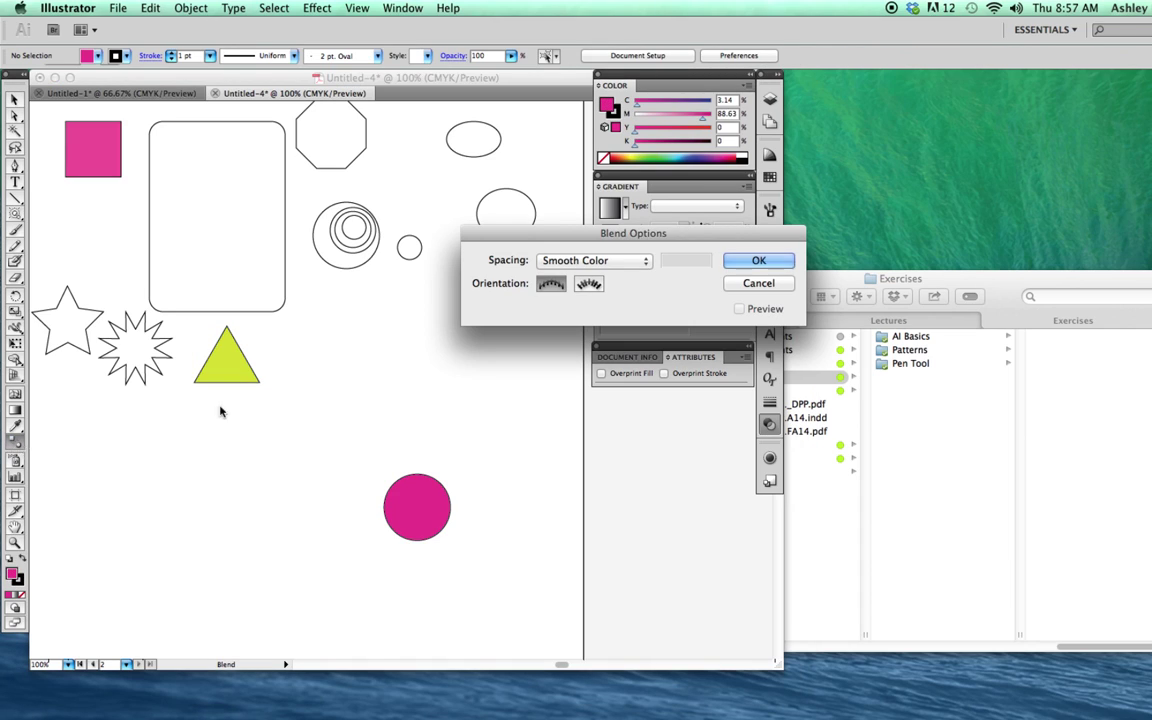
{"action": "left_click_drag", "start_coordinate": [600, 231], "coordinate": [334, 344]}
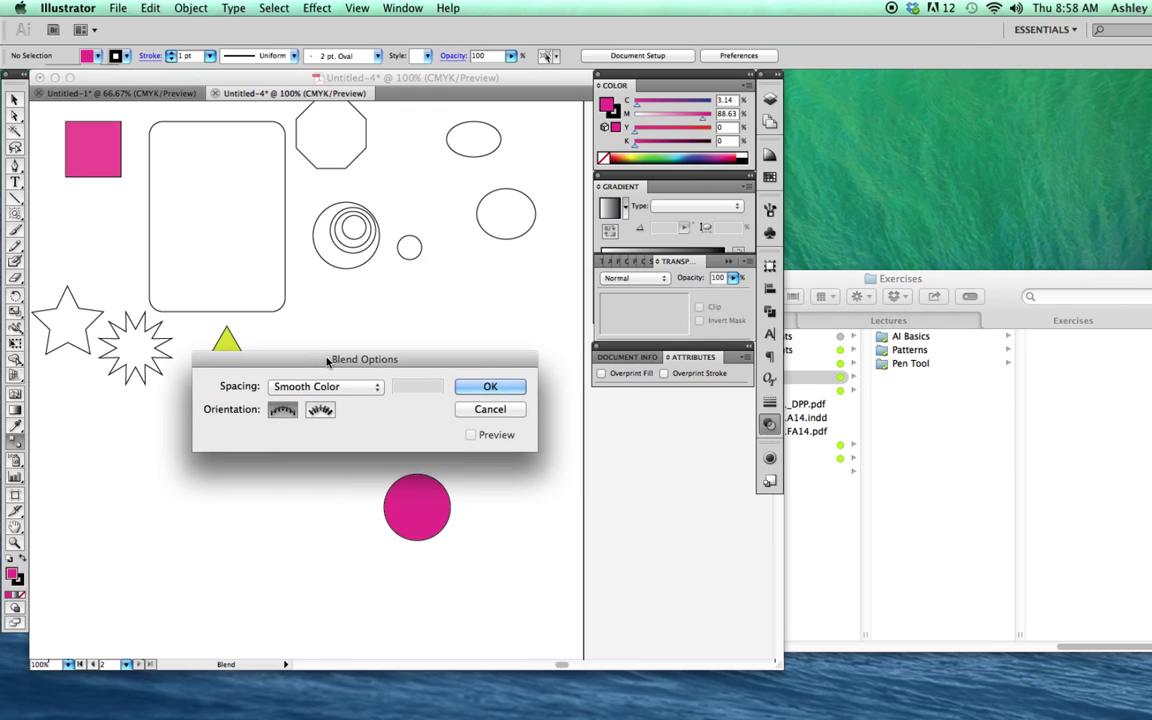
{"action": "left_click", "coordinate": [360, 373]}
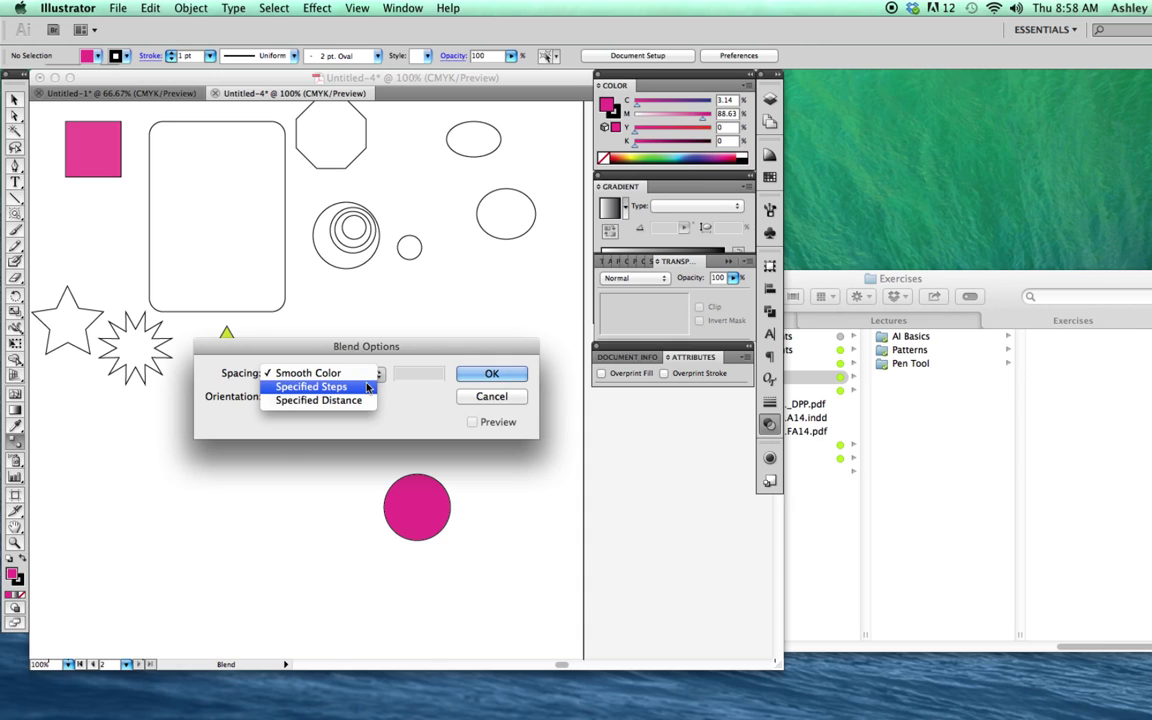
{"action": "left_click", "coordinate": [367, 387]}
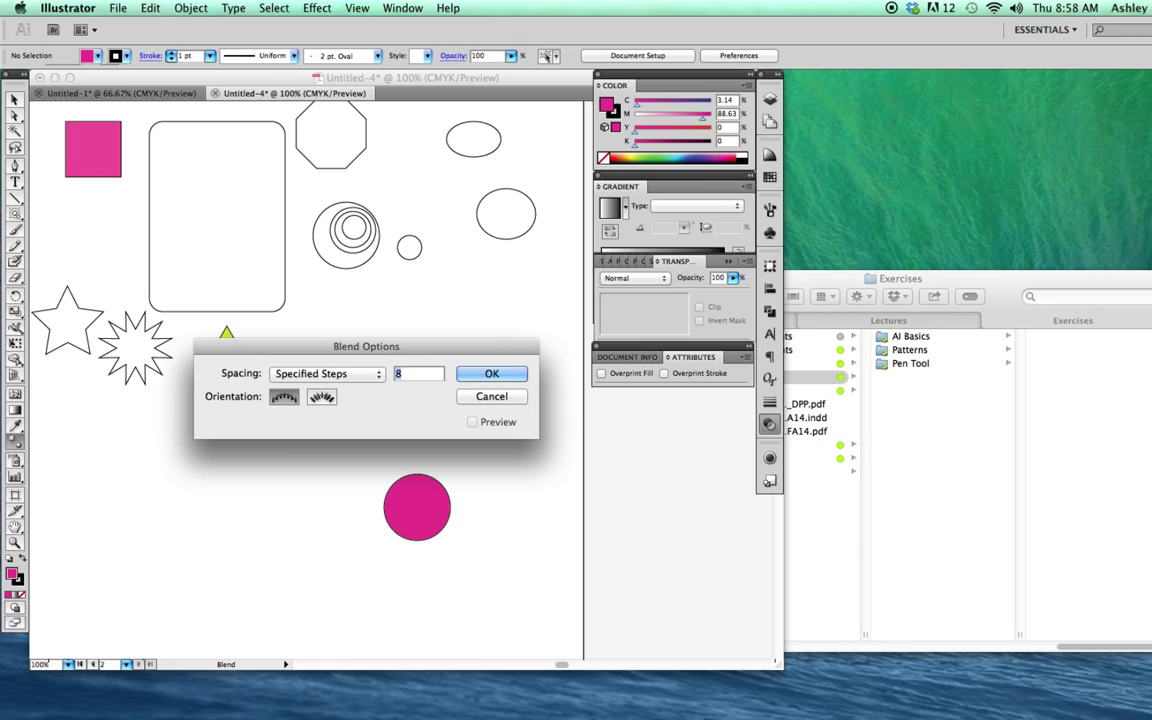
{"action": "type", "text": "5"}
{"action": "left_click", "coordinate": [491, 374]}
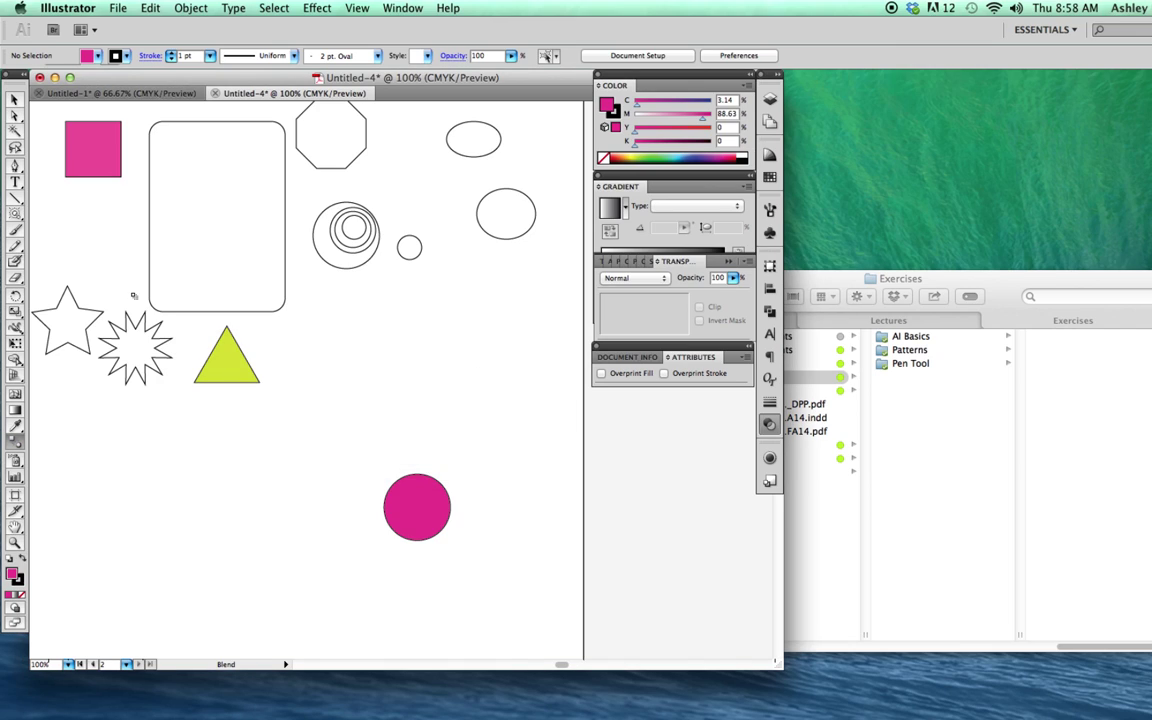
{"action": "left_click", "coordinate": [15, 95]}
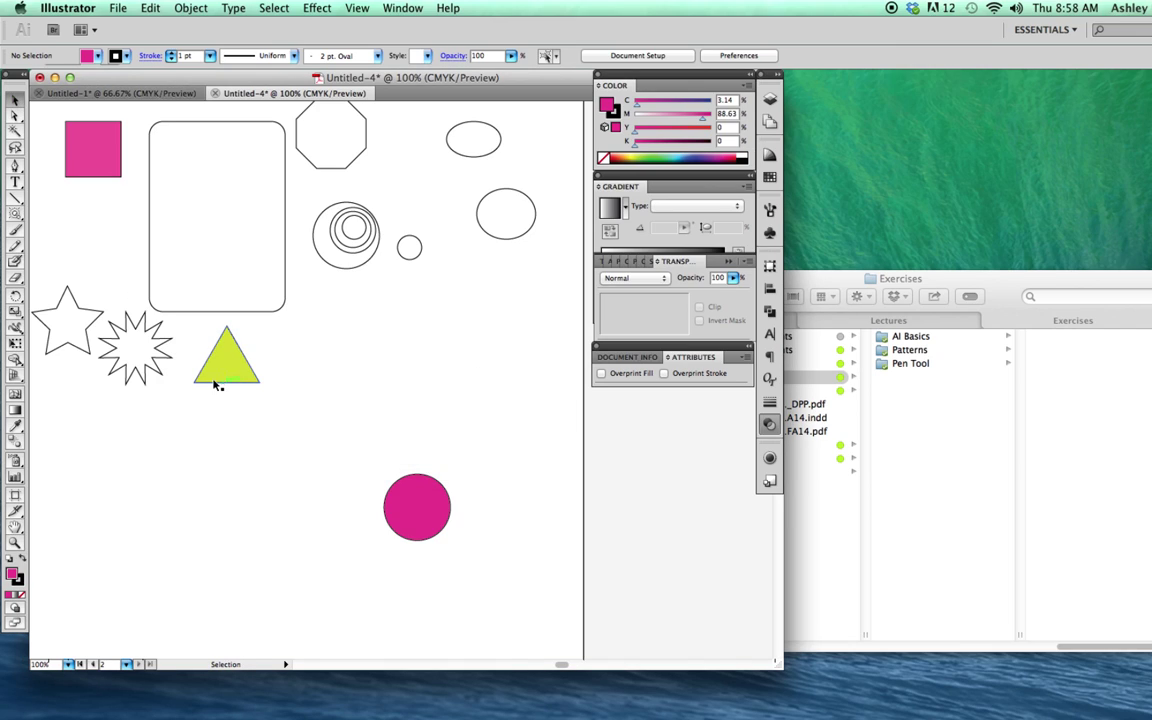
Blend the yellow triangle into the magenta circle, then deselect the blend
{"action": "left_click", "coordinate": [238, 373]}
{"action": "left_click", "coordinate": [419, 509], "text": "shift"}
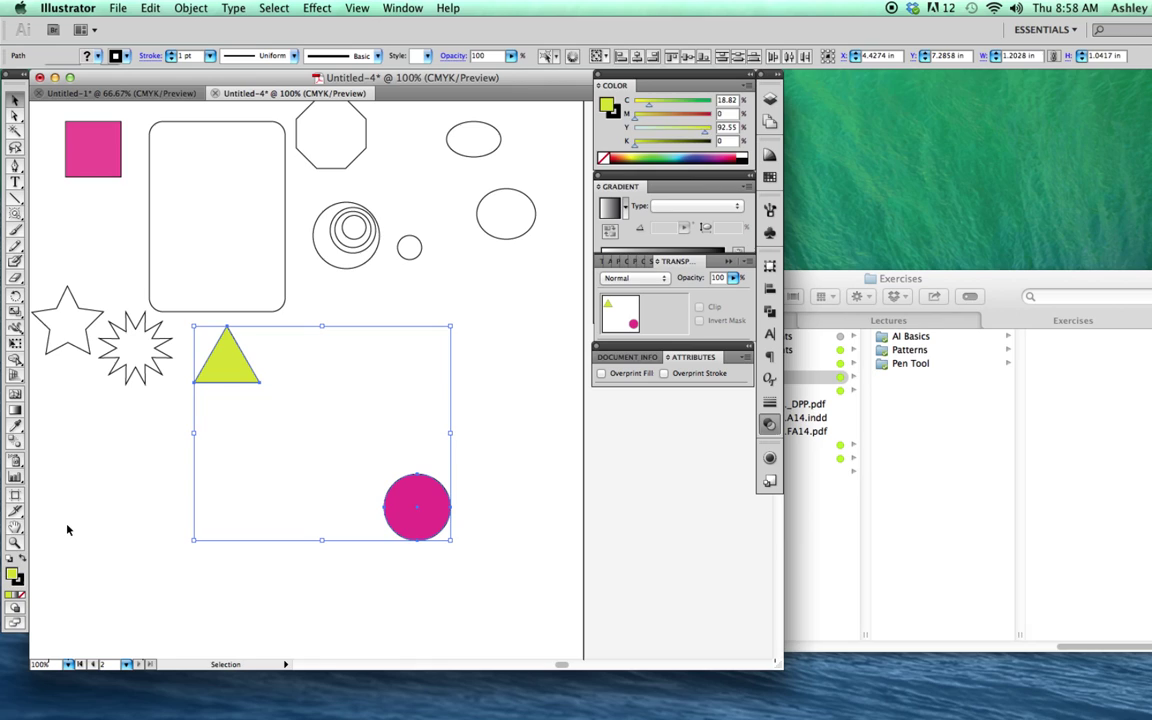
{"action": "left_click", "coordinate": [13, 447]}
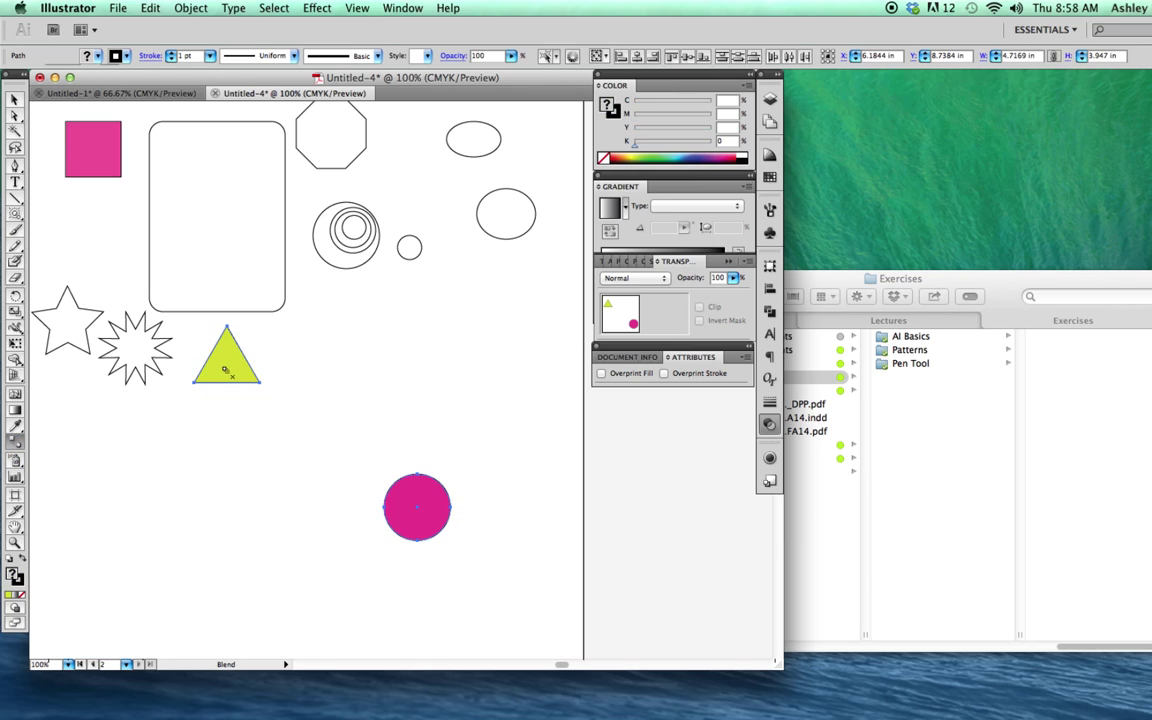
{"action": "left_click", "coordinate": [229, 370]}
{"action": "left_click", "coordinate": [415, 510]}
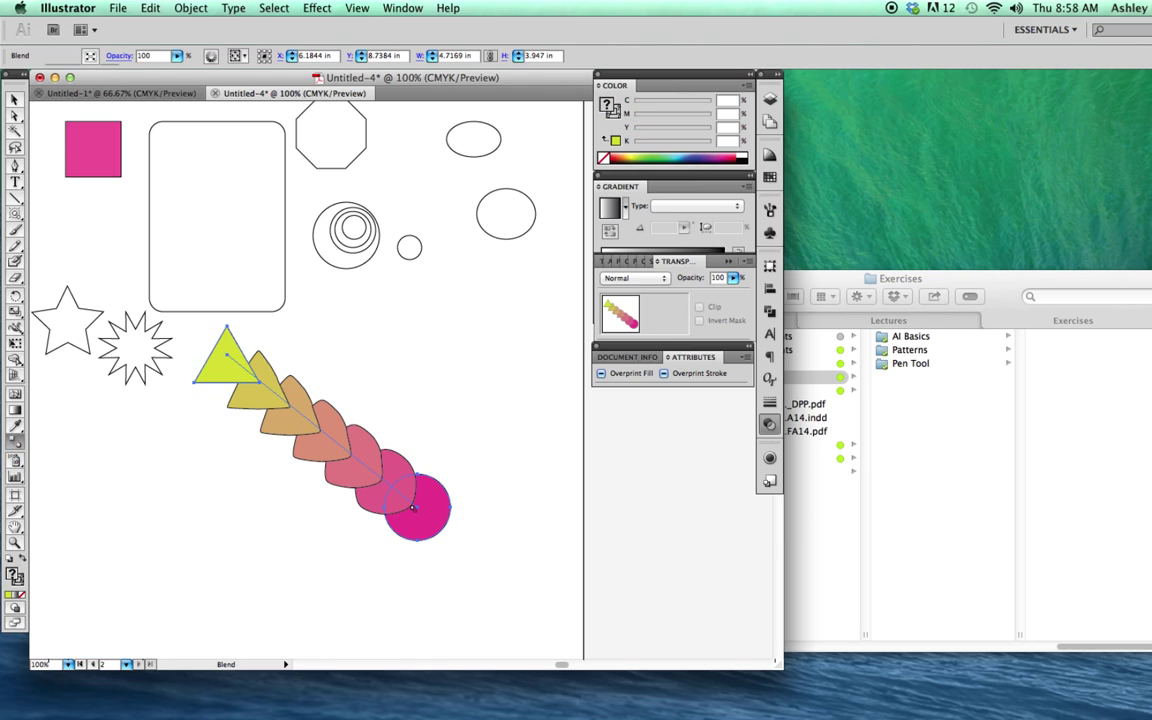
{"action": "left_click", "coordinate": [15, 99]}
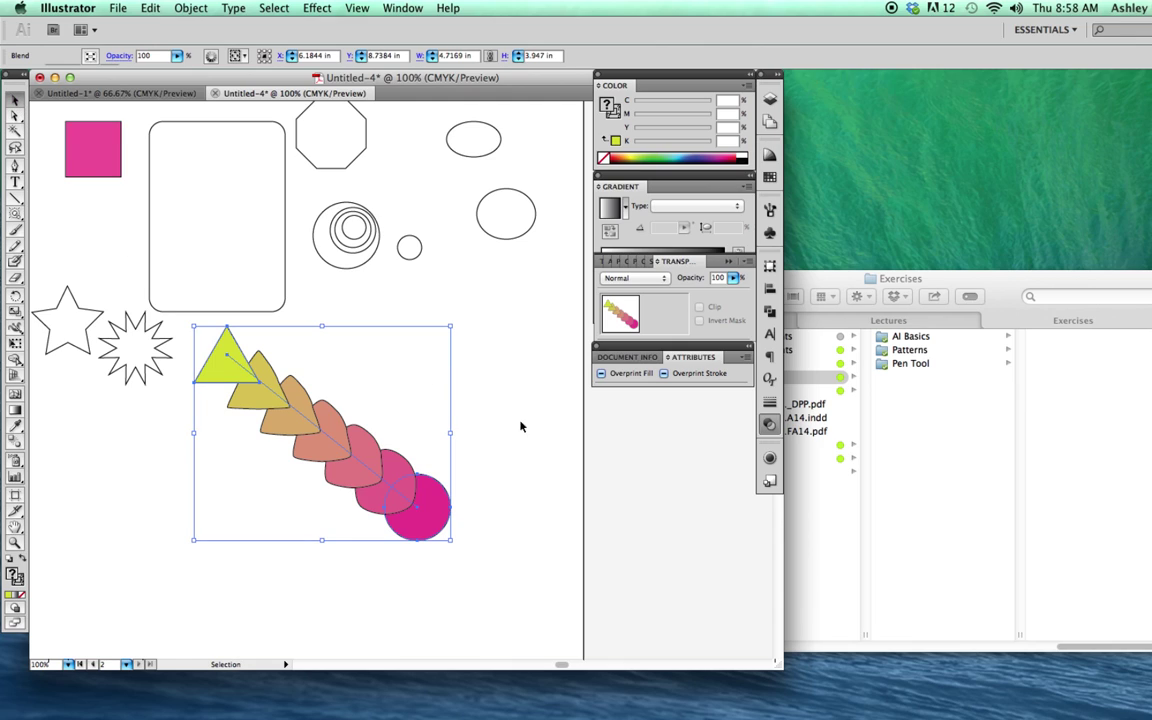
{"action": "key", "text": "ctrl+shift+a"}
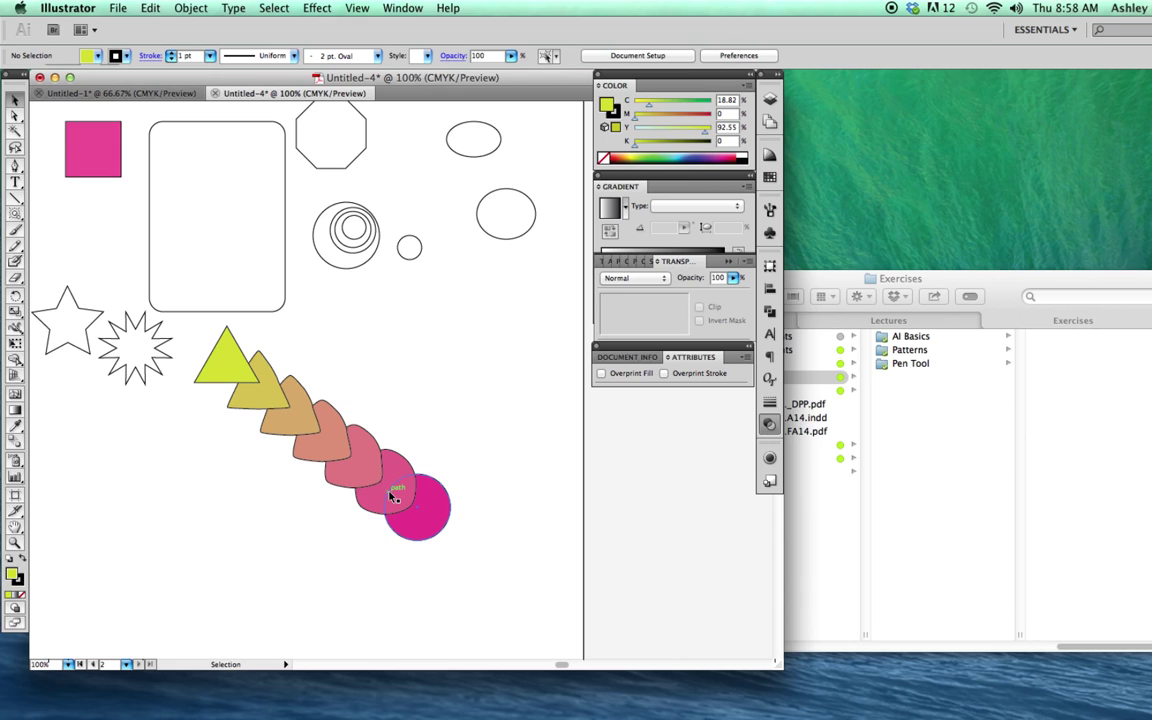
Copy the outer and inner concentric circles lower down, filling the large one yellow and the small one magenta
{"action": "left_click_drag", "start_coordinate": [216, 594], "coordinate": [226, 545]}
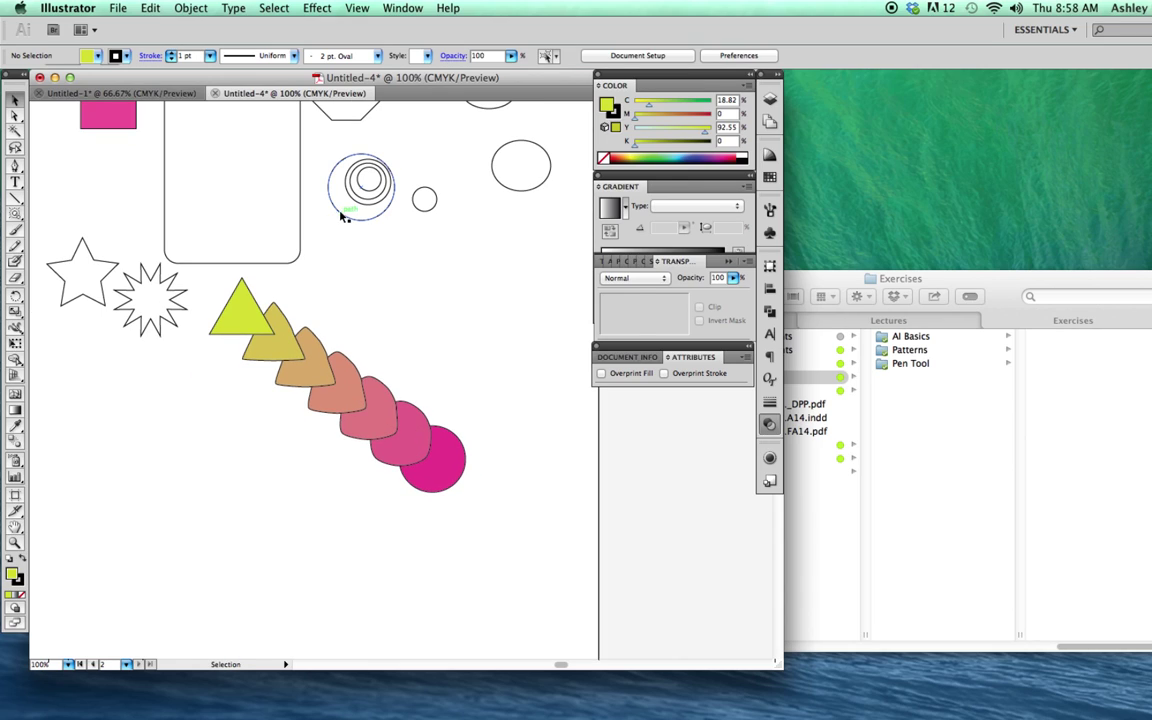
{"action": "left_click_drag", "start_coordinate": [350, 205], "coordinate": [144, 433]}
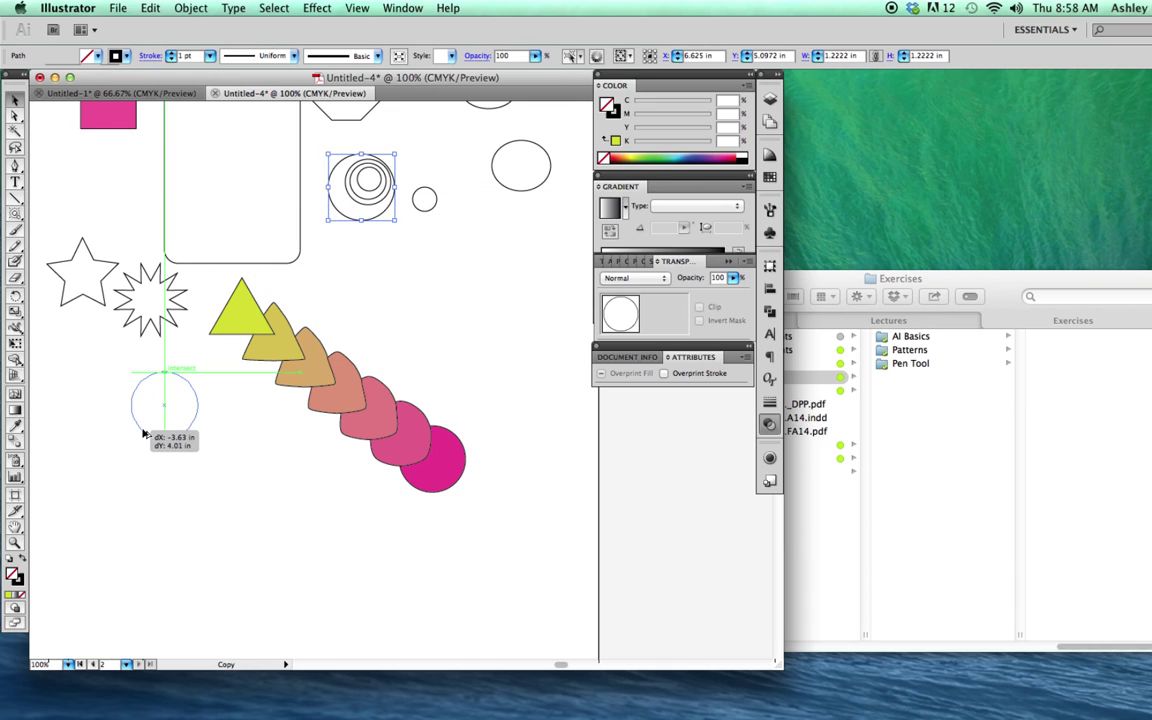
{"action": "left_click", "coordinate": [374, 194]}
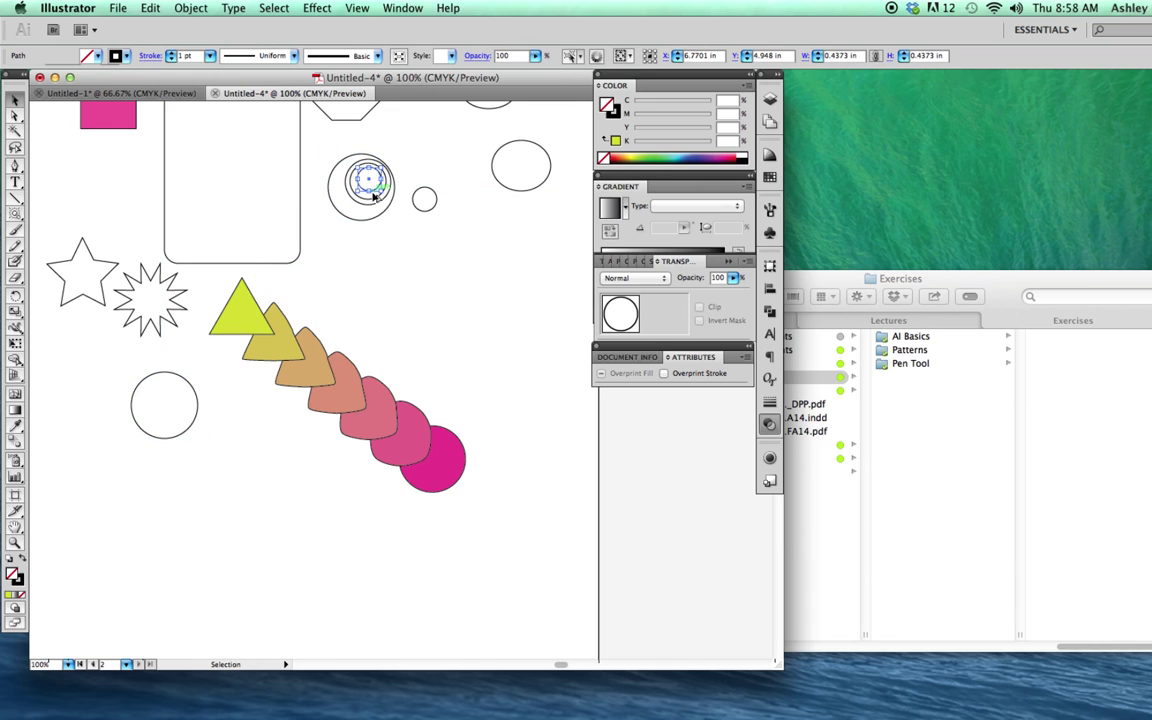
{"action": "left_click_drag", "start_coordinate": [374, 194], "coordinate": [301, 518]}
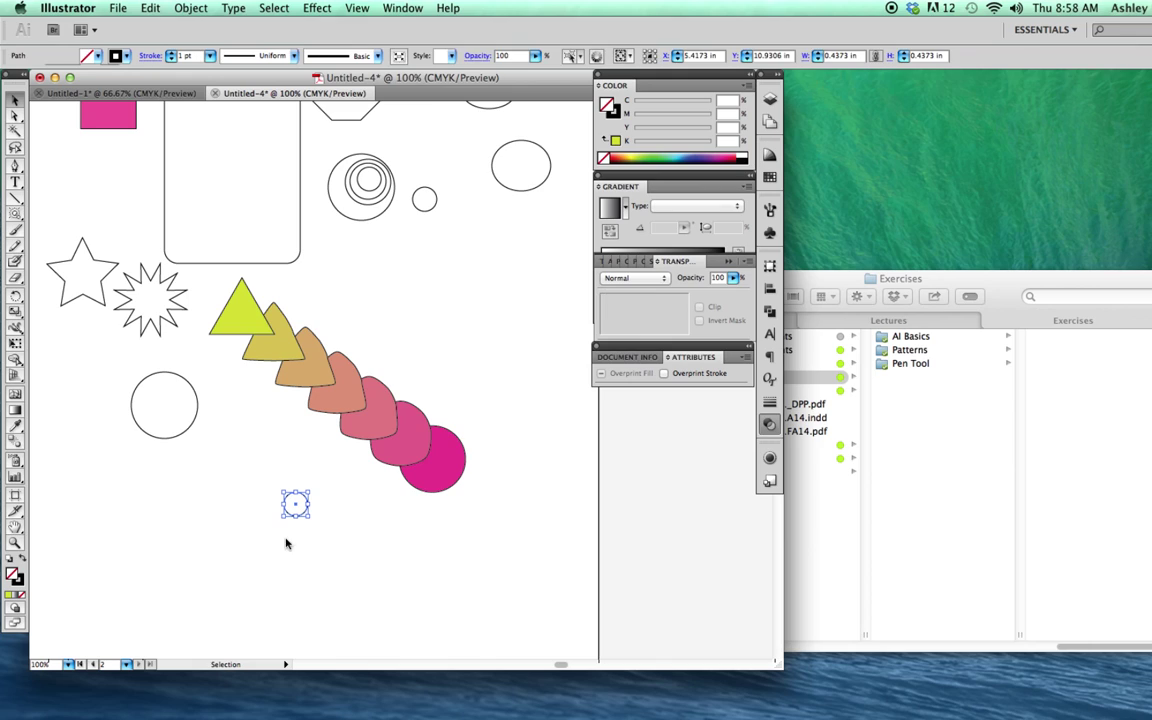
{"action": "left_click", "coordinate": [190, 425]}
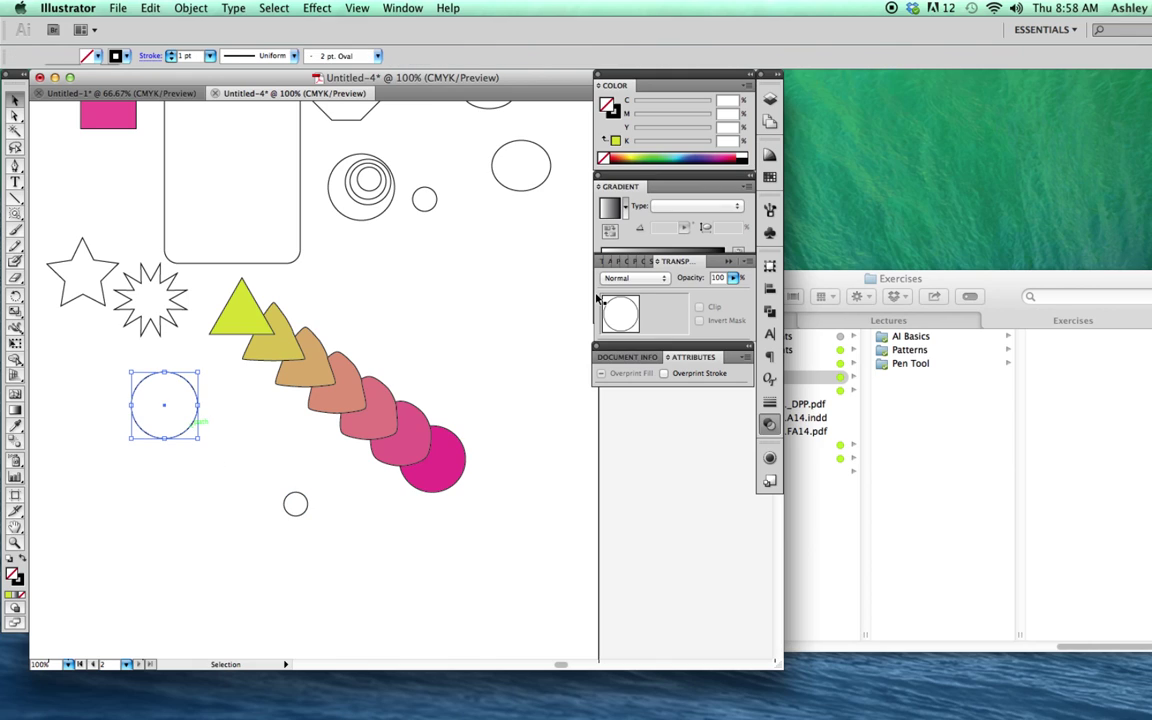
{"action": "left_click", "coordinate": [612, 141]}
{"action": "left_click", "coordinate": [306, 505]}
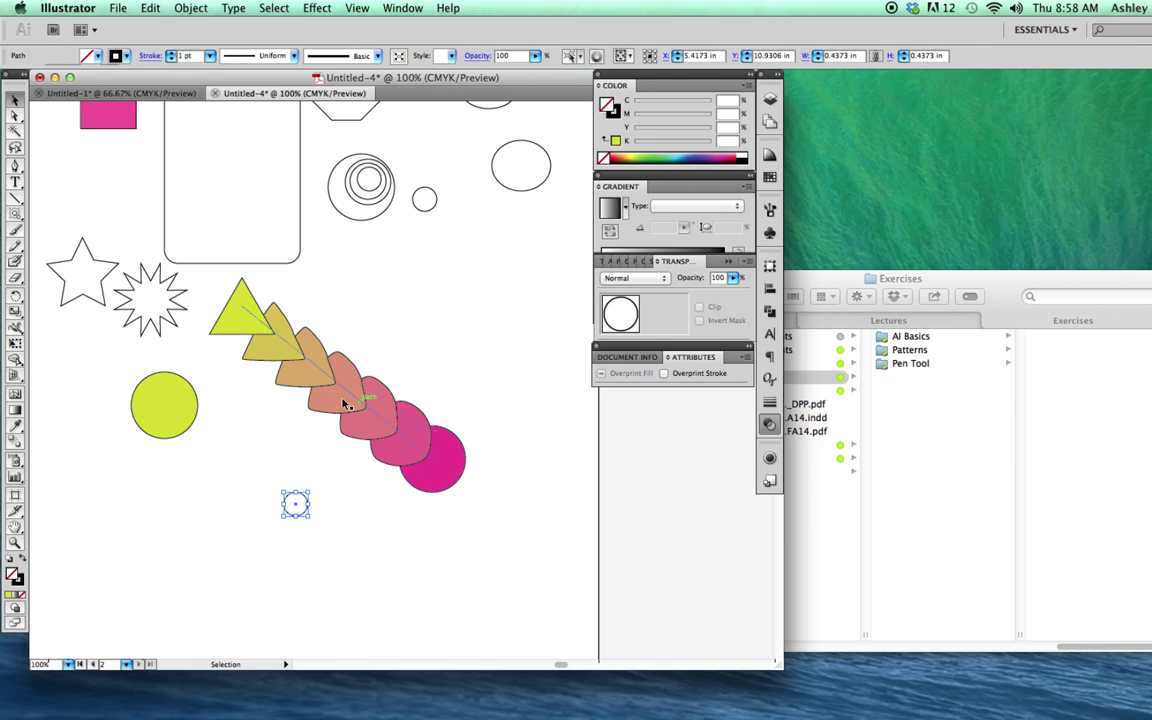
{"action": "left_click", "coordinate": [15, 425]}
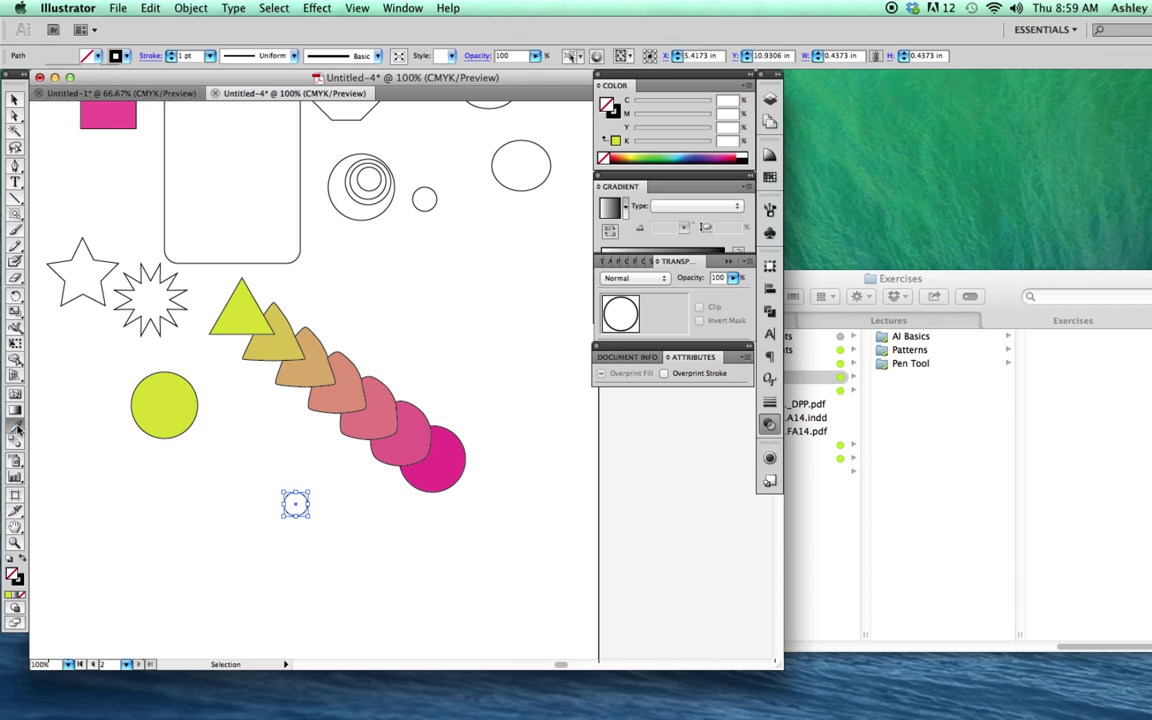
{"action": "left_click", "coordinate": [452, 465]}
{"action": "key", "text": "v"}
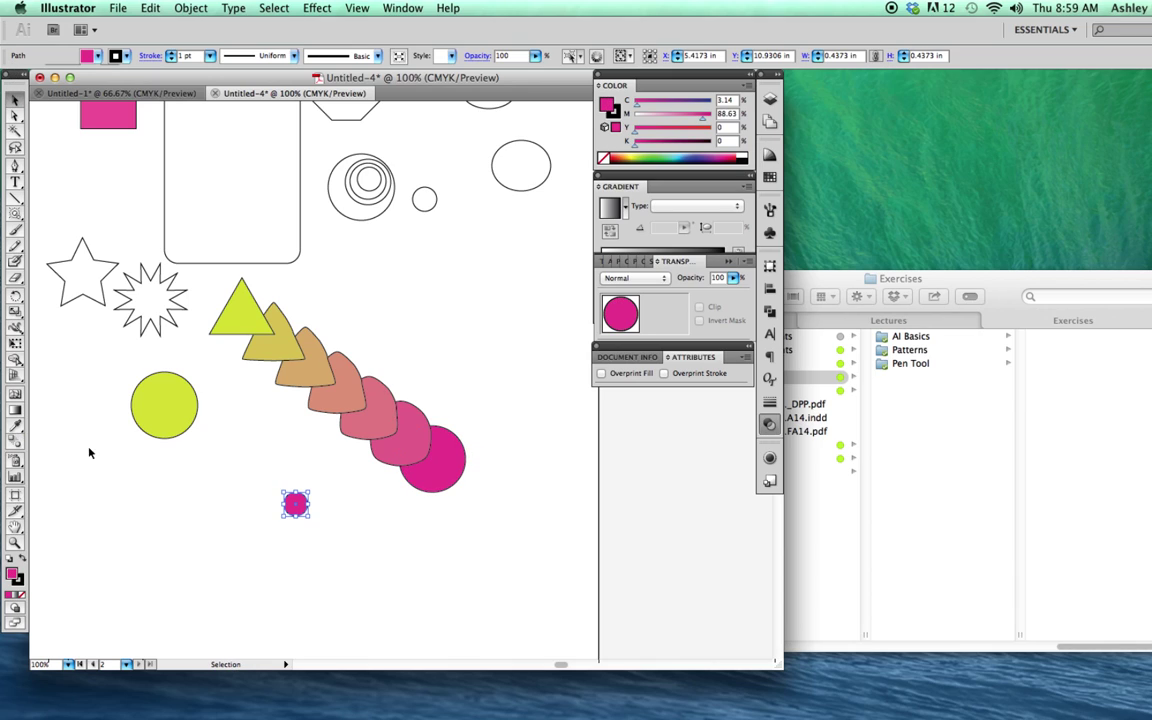
Blend the large yellow circle into the small magenta circle, then deselect
{"action": "left_click_drag", "start_coordinate": [103, 432], "coordinate": [296, 540]}
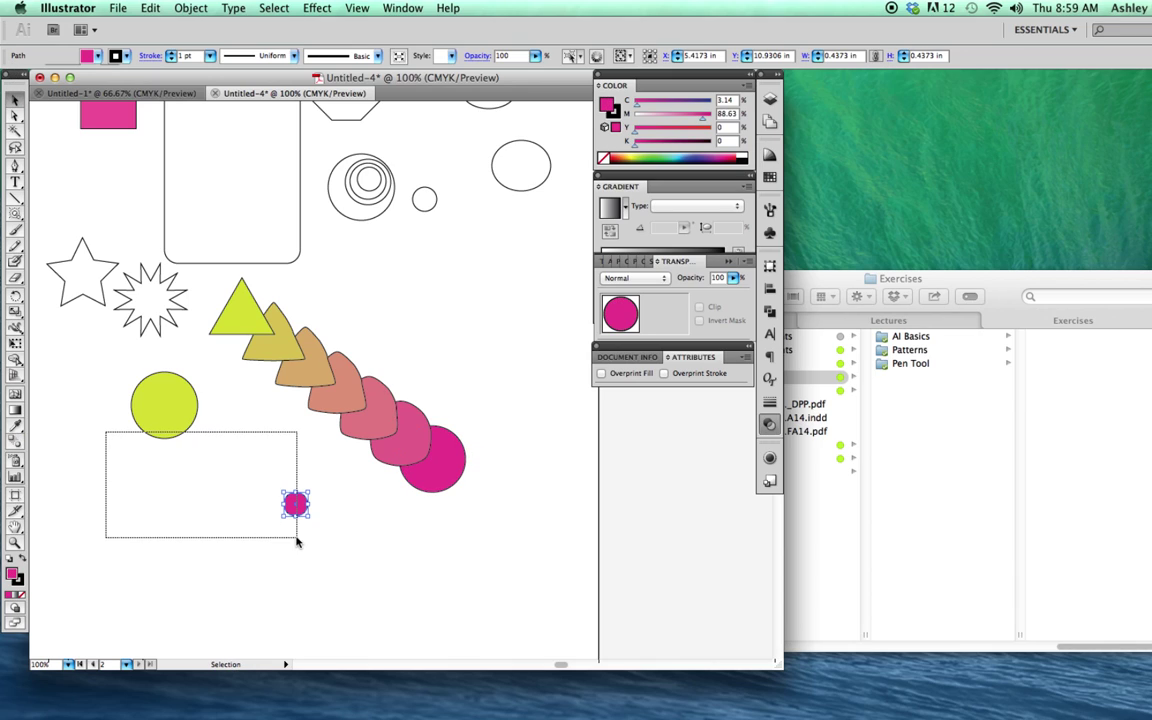
{"action": "left_click", "coordinate": [15, 441]}
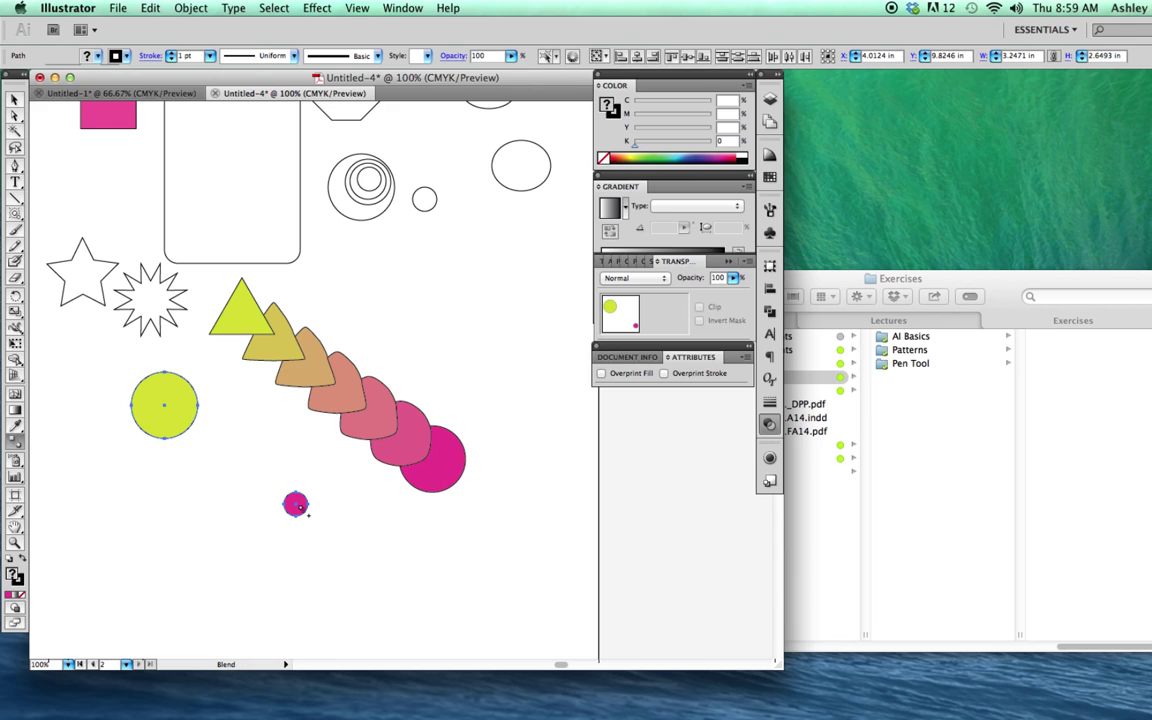
{"action": "left_click", "coordinate": [297, 505]}
{"action": "left_click", "coordinate": [14, 97]}
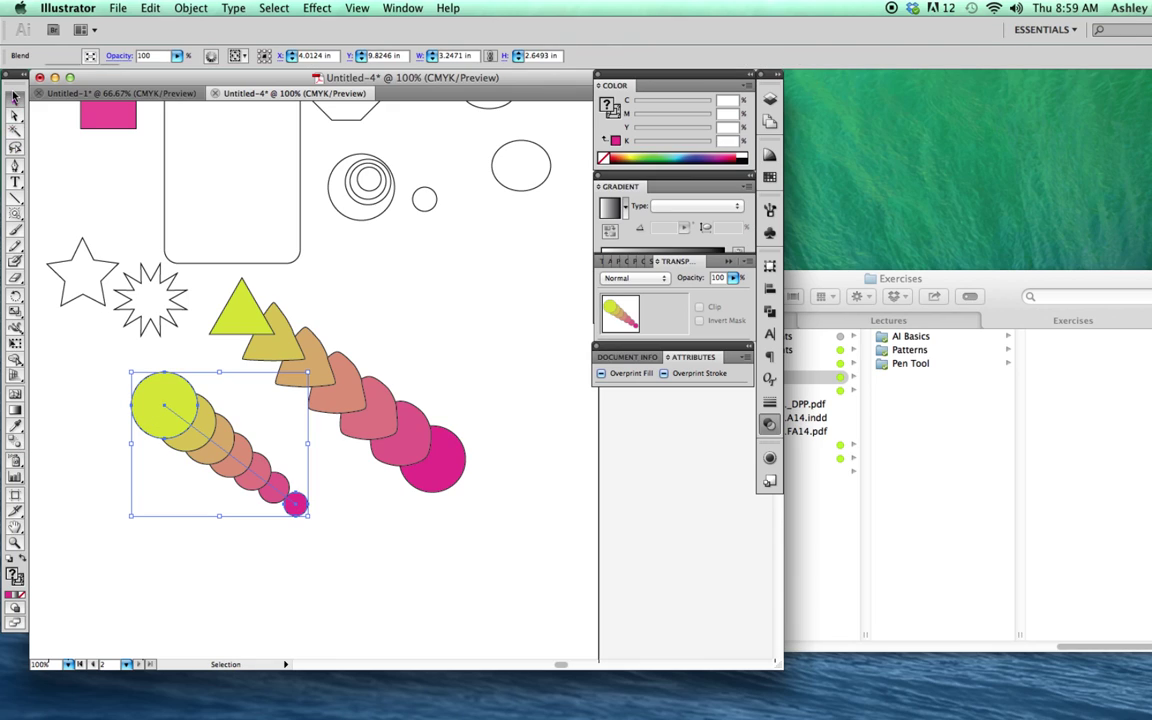
{"action": "left_click", "coordinate": [130, 487]}
Copy the outer concentric circle to make two equal circles below the small circle
{"action": "key", "text": "a"}
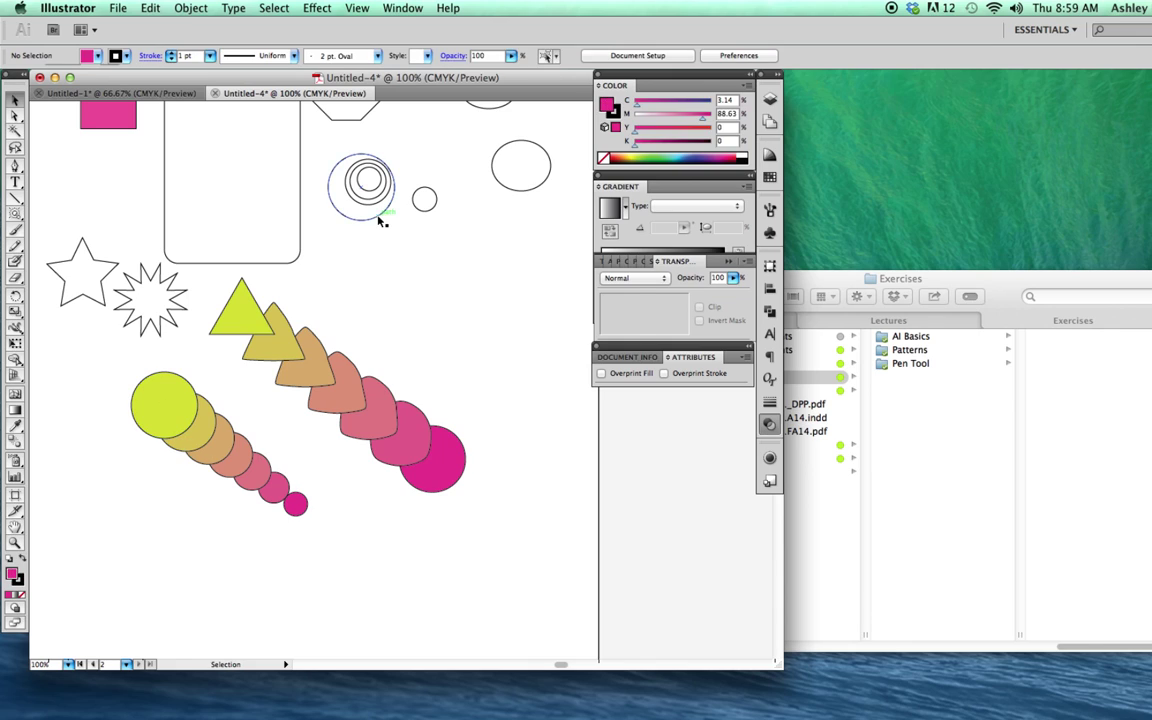
{"action": "left_click", "coordinate": [377, 221]}
{"action": "key", "text": "v"}
{"action": "mouse_move", "coordinate": [377, 221]}
{"action": "left_mouse_down"}
{"action": "mouse_move", "coordinate": [411, 287]}
{"action": "mouse_move", "coordinate": [546, 410]}
{"action": "left_mouse_up"}
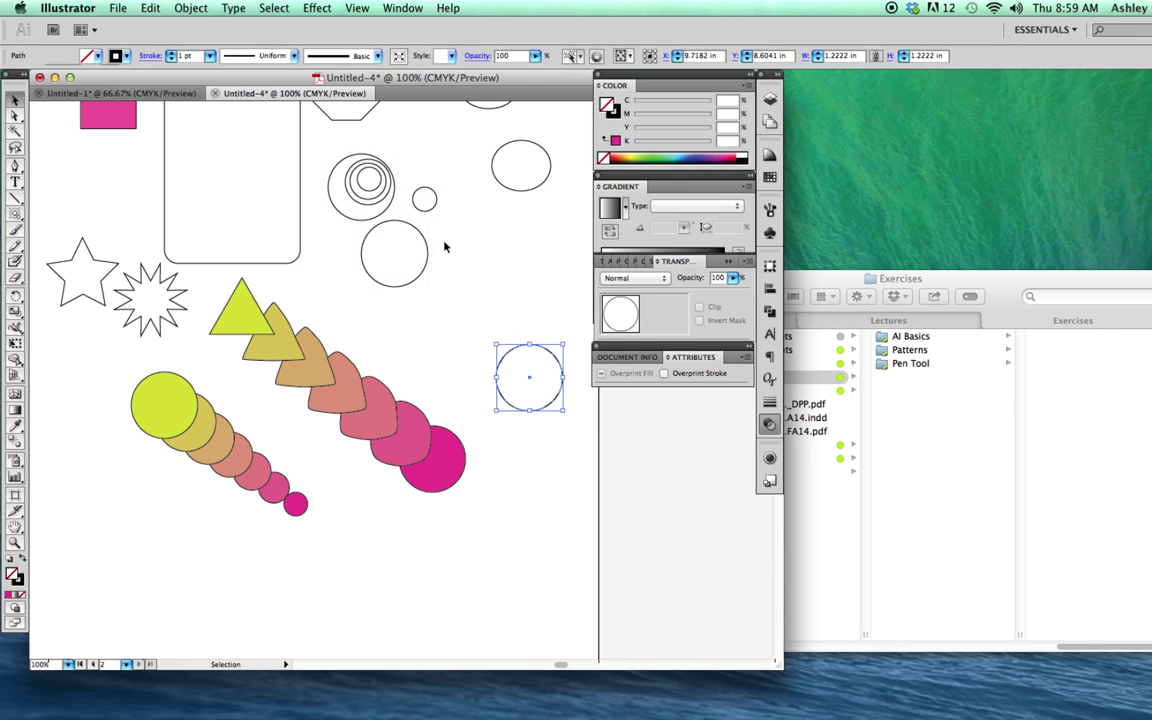
{"action": "left_click", "coordinate": [420, 276], "text": "shift"}
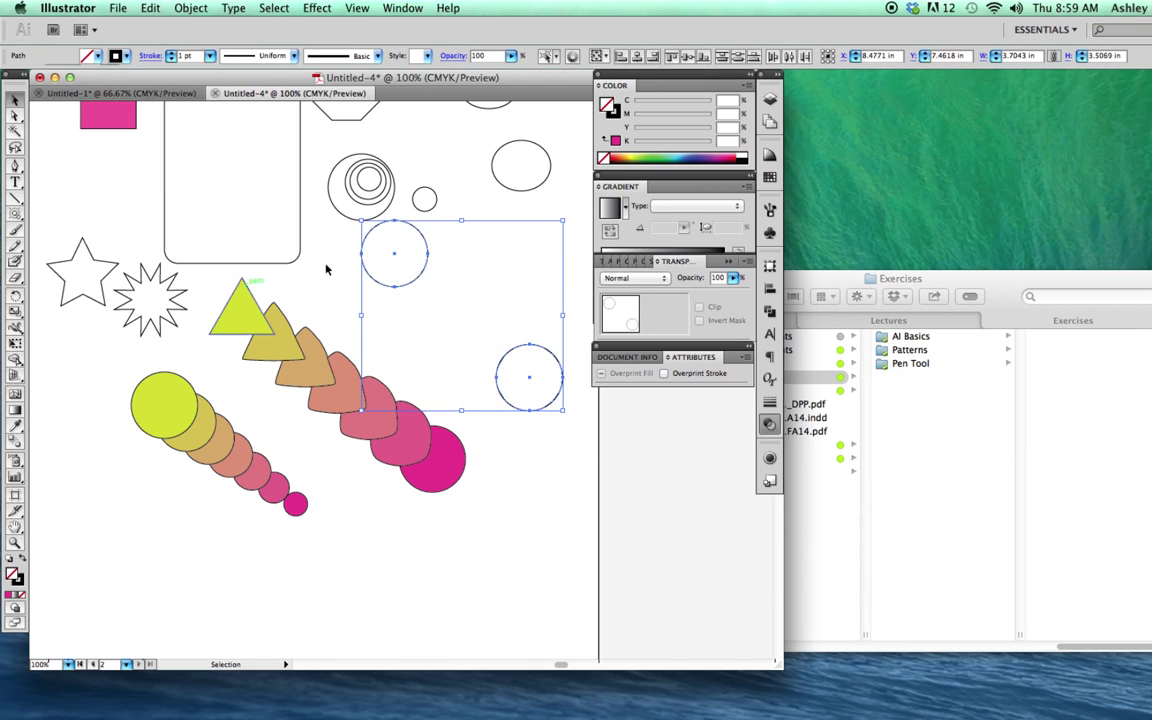
{"action": "left_click", "coordinate": [420, 286]}
Fill the upper circle with the triangle's yellow and the right circle with the blend's pink
{"action": "left_click", "coordinate": [364, 254]}
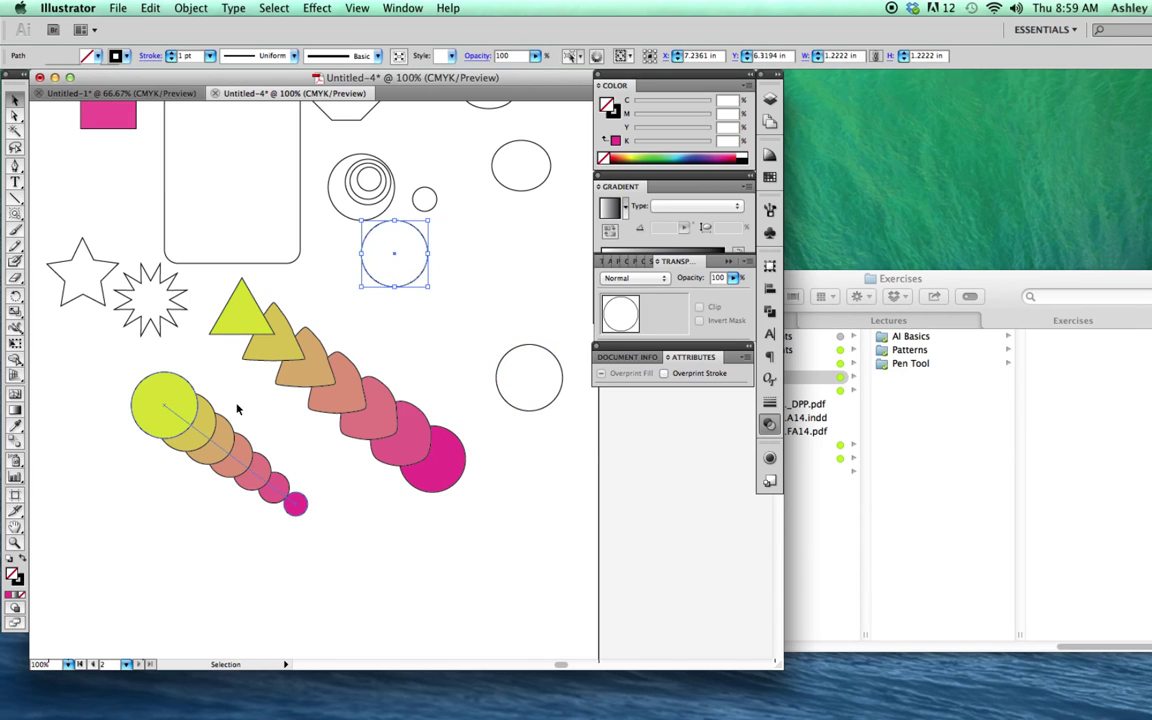
{"action": "left_click", "coordinate": [15, 425]}
{"action": "left_click", "coordinate": [247, 296]}
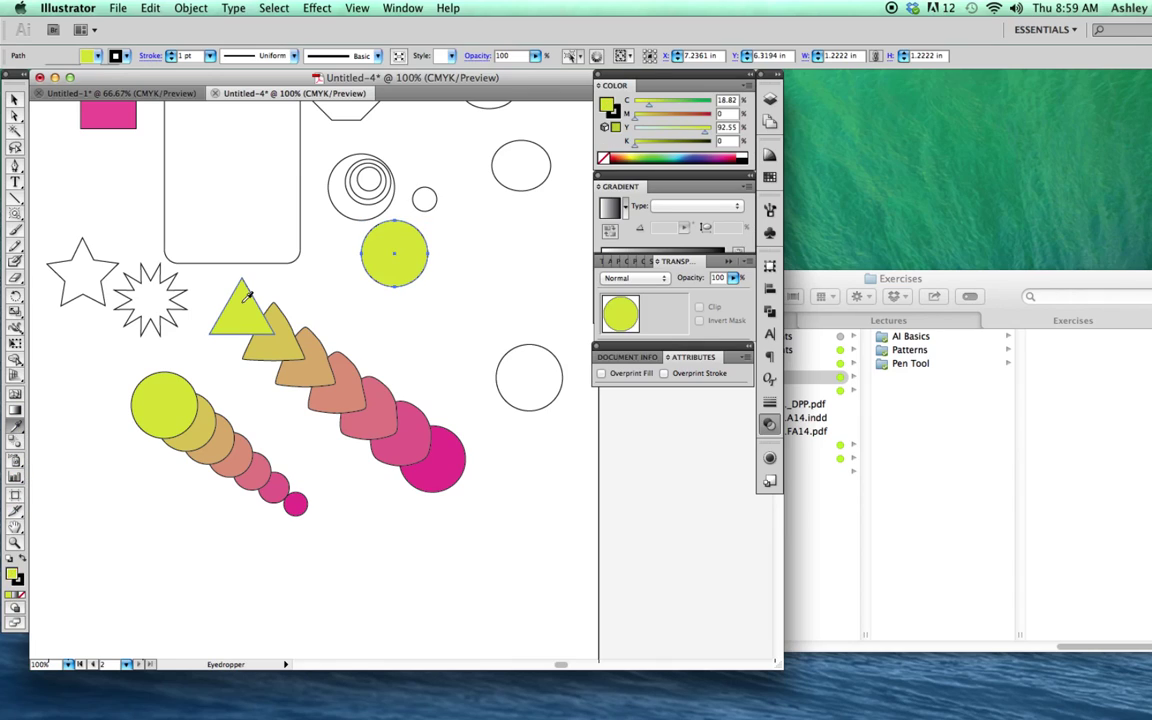
{"action": "left_click", "coordinate": [15, 99]}
{"action": "left_click", "coordinate": [529, 410]}
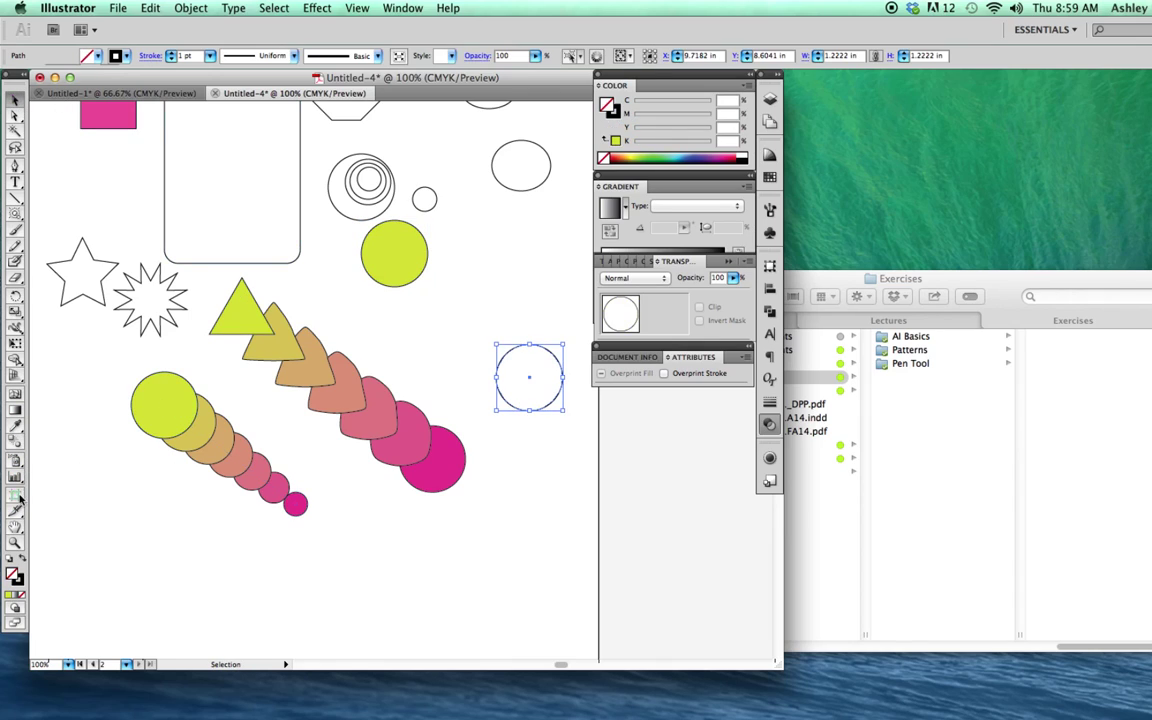
{"action": "left_click", "coordinate": [15, 425]}
{"action": "left_click", "coordinate": [372, 390]}
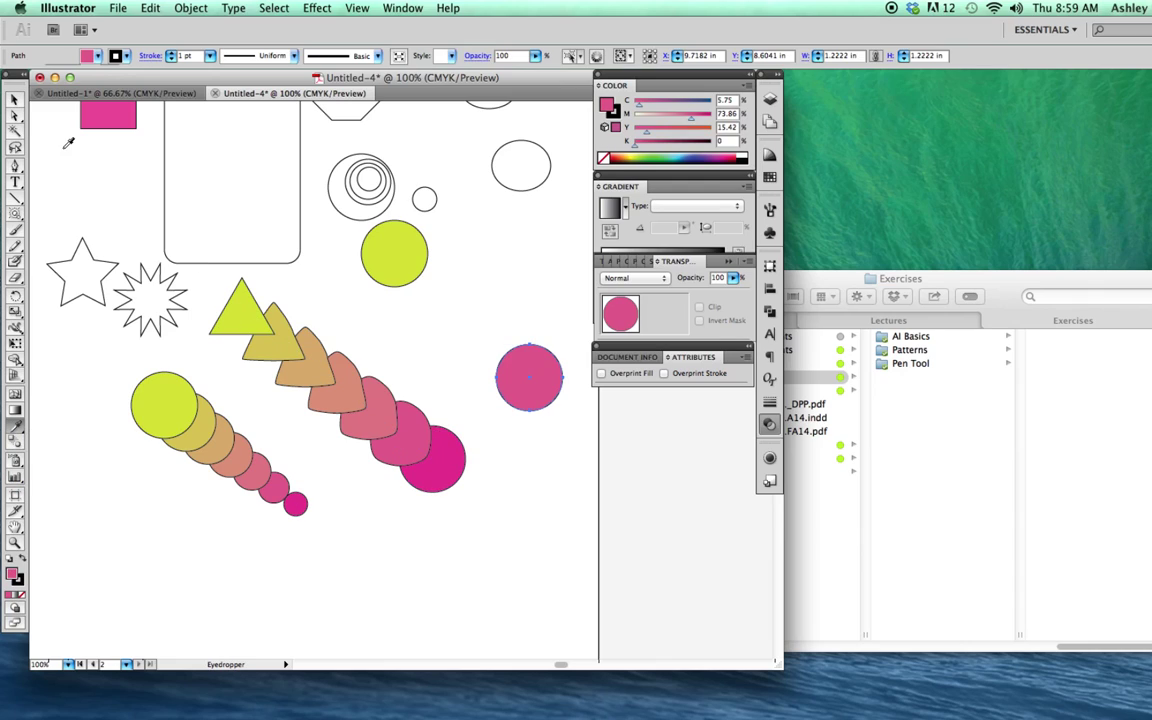
{"action": "left_click", "coordinate": [15, 99]}
Blend the yellow circle into the equal-sized pink circle
{"action": "left_click", "coordinate": [372, 260], "text": "shift"}
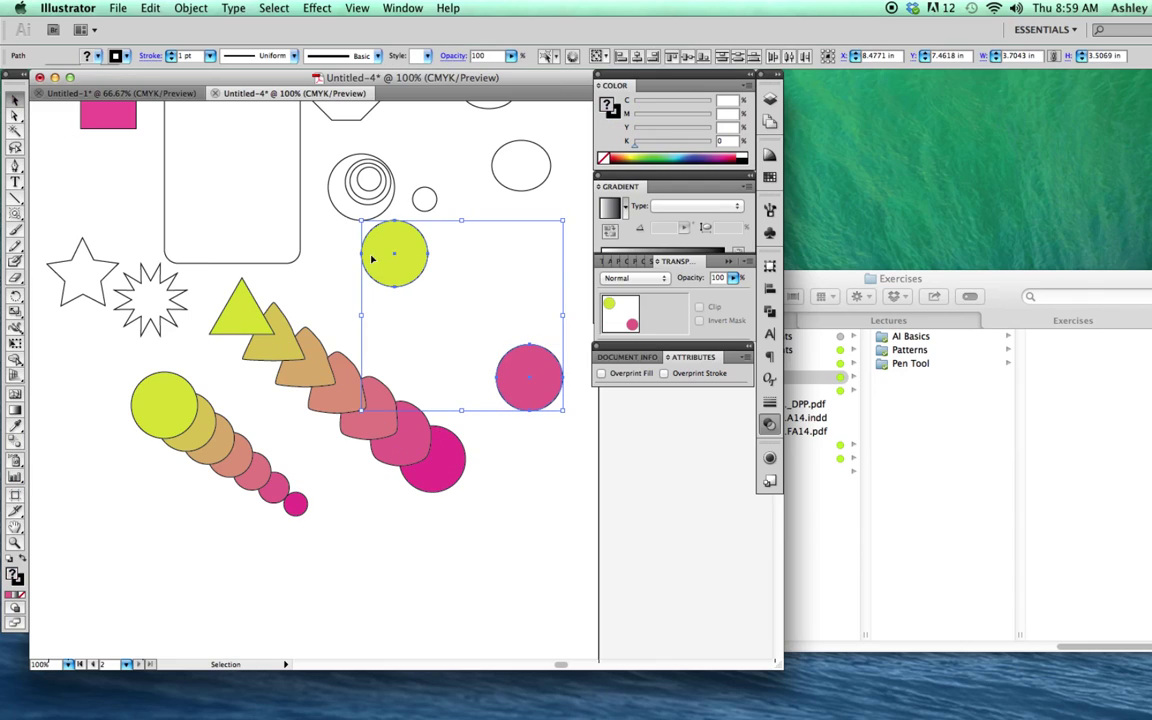
{"action": "left_click", "coordinate": [23, 442]}
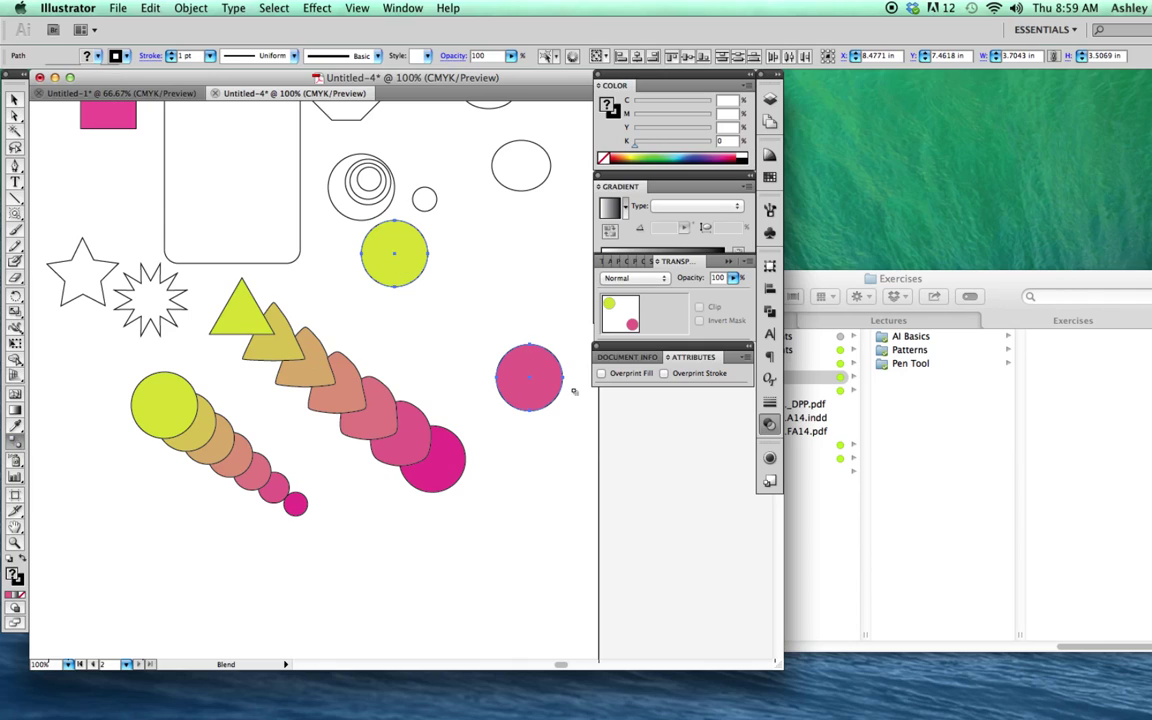
{"action": "left_click", "coordinate": [533, 385]}
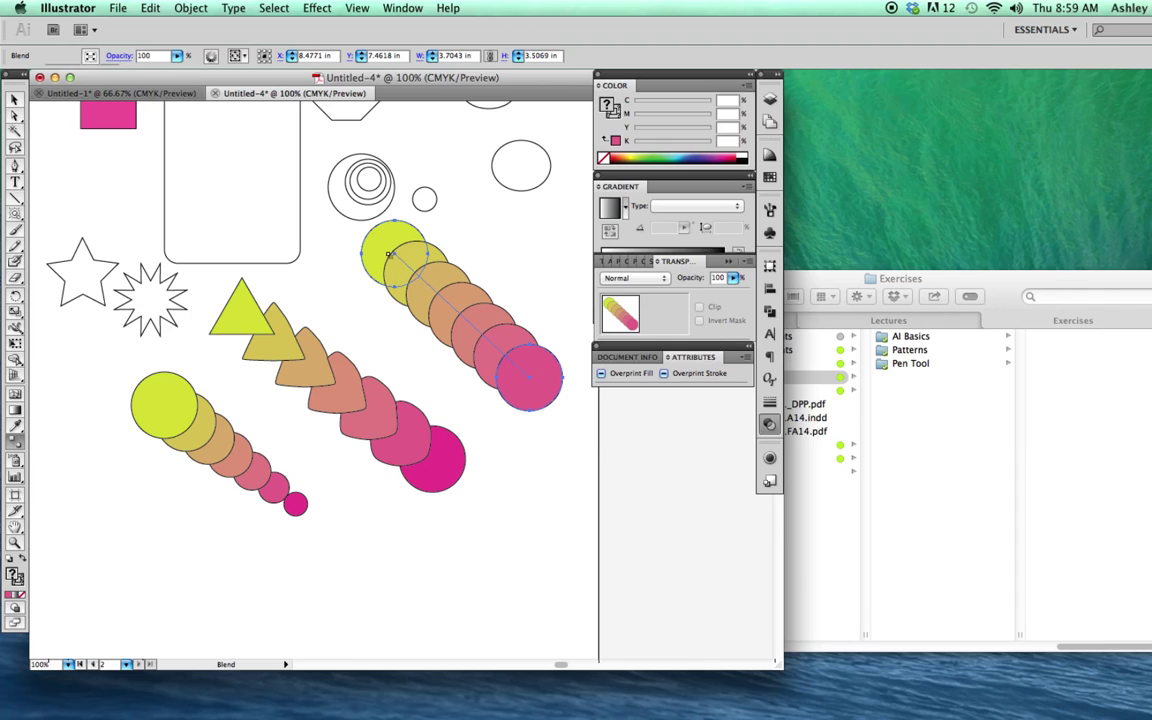
Select the lower-left circle blend and move it down and to the left
{"action": "left_click", "coordinate": [15, 99]}
{"action": "left_click", "coordinate": [330, 332]}
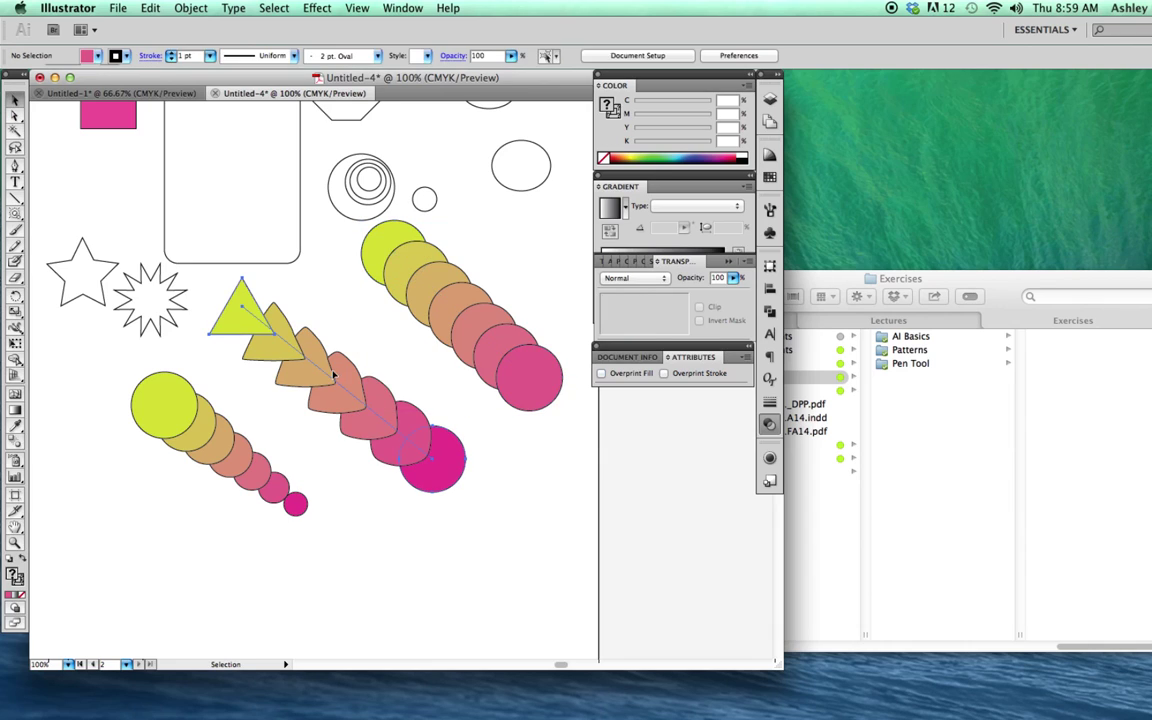
{"action": "left_click", "coordinate": [302, 337]}
{"action": "left_click", "coordinate": [175, 418]}
{"action": "left_click_drag", "start_coordinate": [175, 418], "coordinate": [119, 478]}
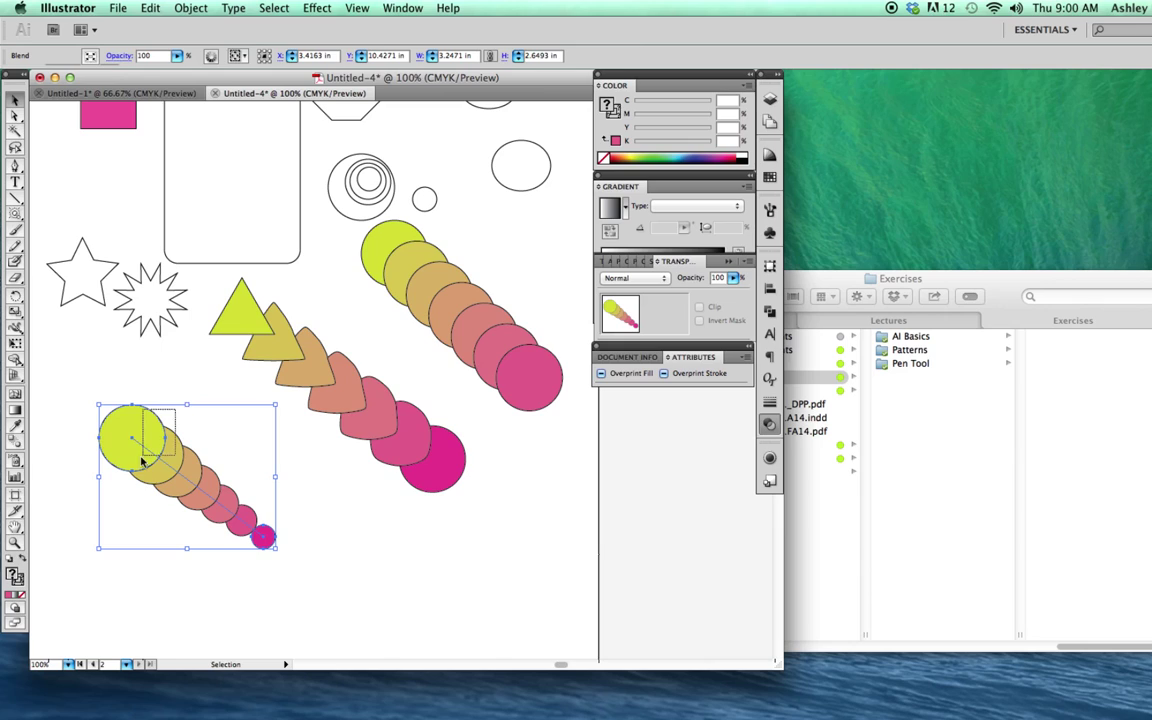
{"action": "left_click_drag", "start_coordinate": [119, 478], "coordinate": [152, 455]}
Isolate the blend and enlarge its yellow starting circle to about 1.98 in
{"action": "double_click", "coordinate": [131, 466]}
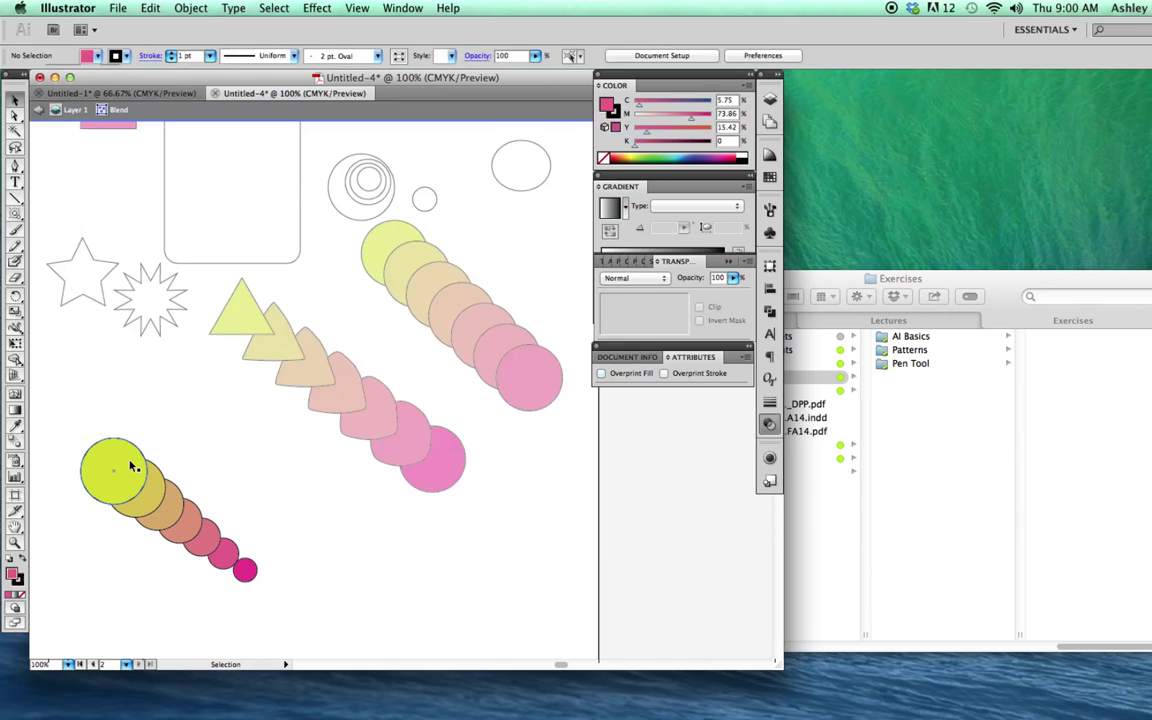
{"action": "left_click", "coordinate": [152, 486]}
{"action": "left_click_drag", "start_coordinate": [114, 468], "coordinate": [141, 427]}
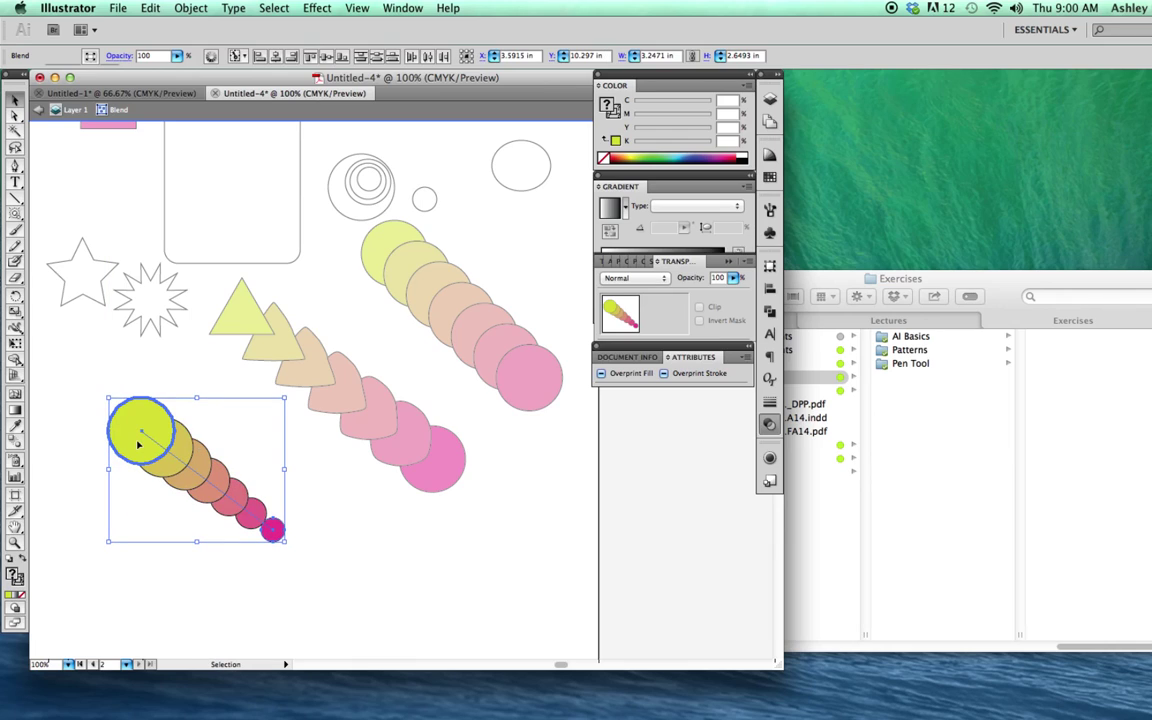
{"action": "left_click", "coordinate": [125, 450]}
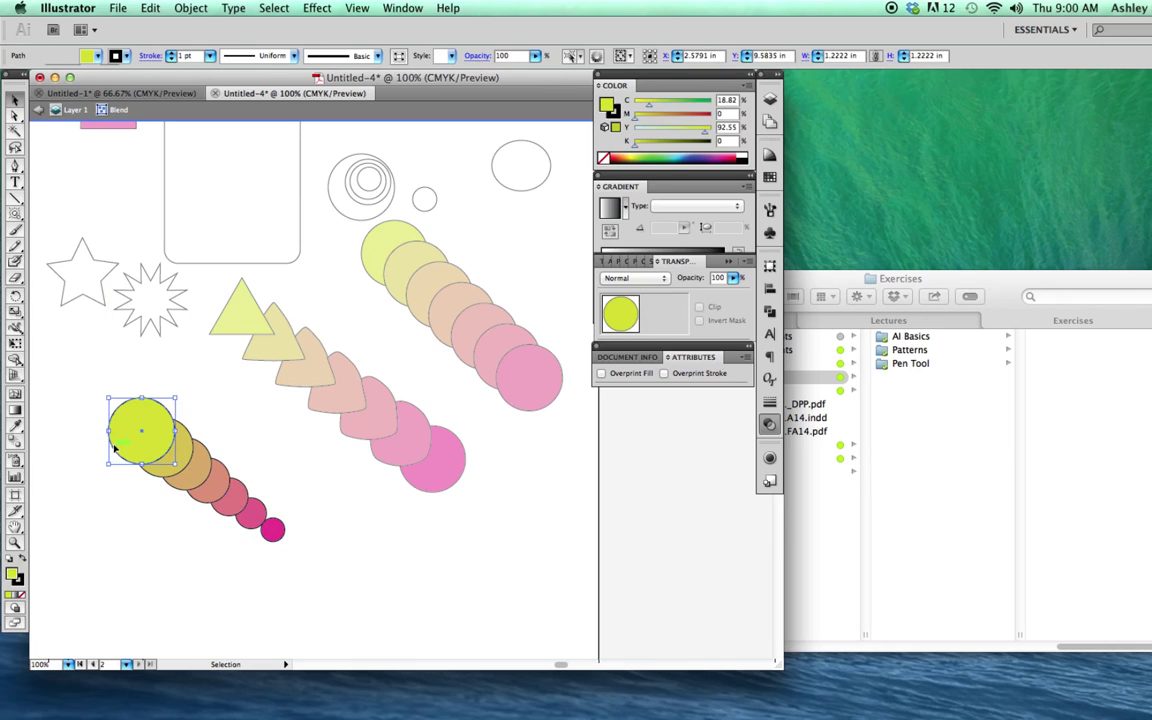
{"action": "left_click_drag", "start_coordinate": [107, 467], "coordinate": [66, 507]}
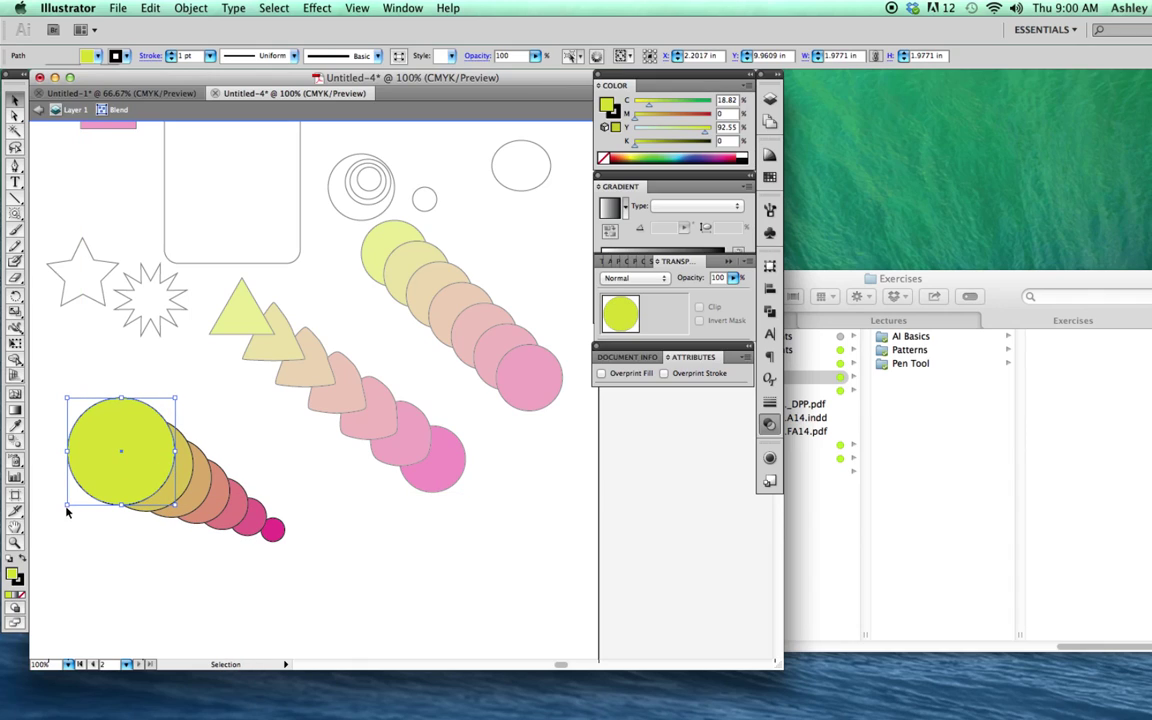
{"action": "left_click", "coordinate": [200, 382]}
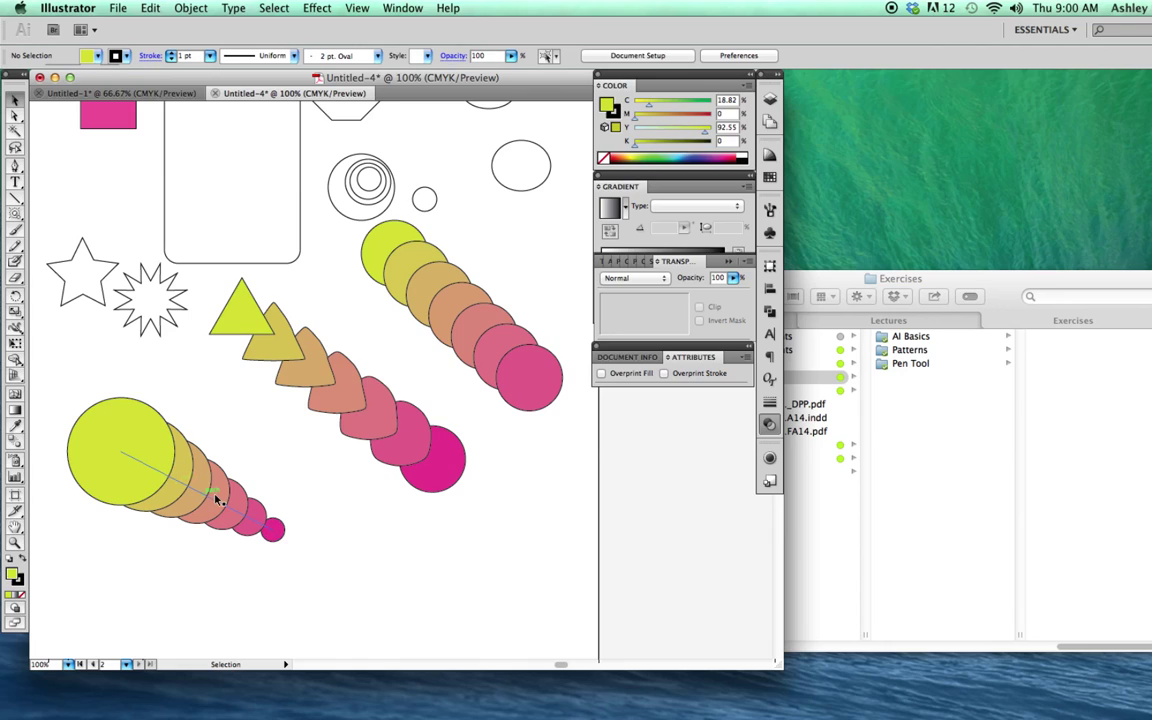
{"action": "left_click", "coordinate": [195, 448]}
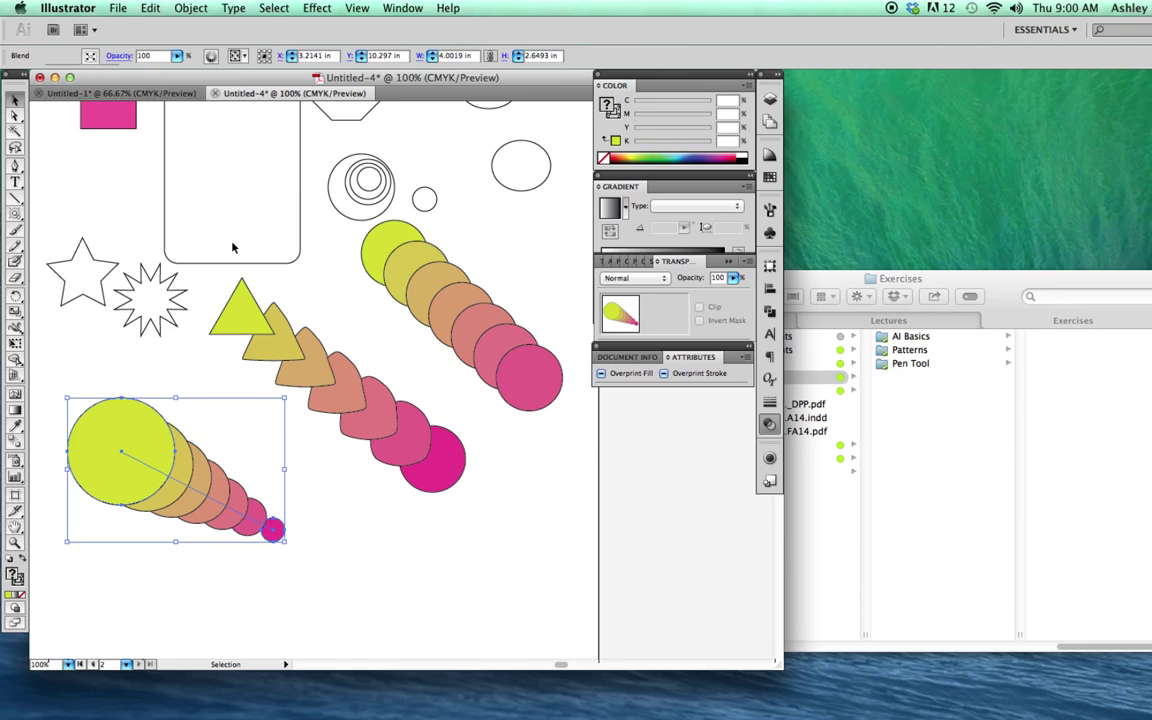
Expand the circle blend via Object > Expand, keeping Object, Fill and Stroke checked
{"action": "left_click", "coordinate": [180, 7]}
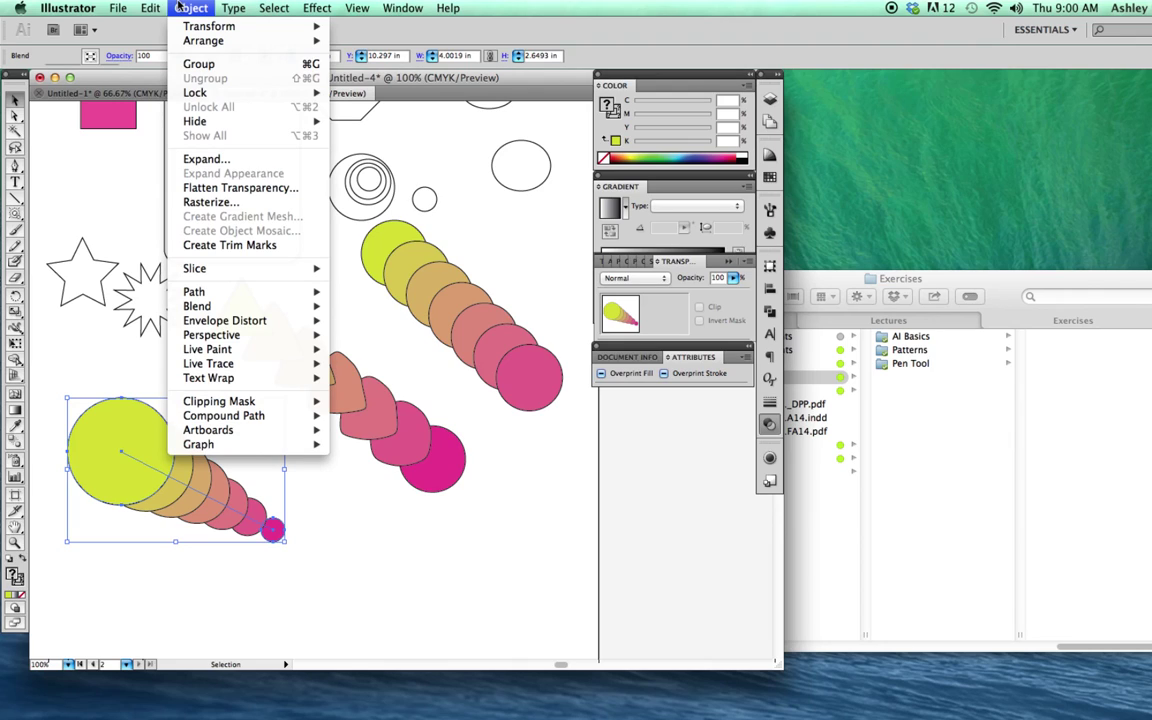
{"action": "left_click", "coordinate": [206, 160]}
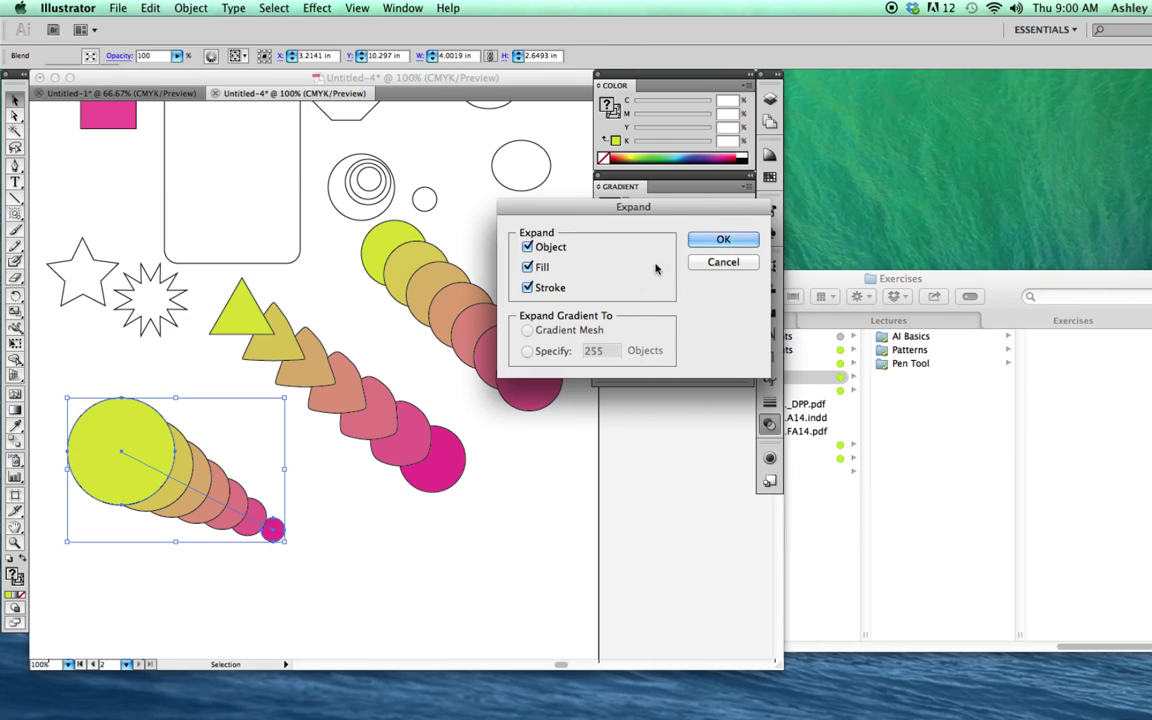
{"action": "left_click_drag", "start_coordinate": [662, 214], "coordinate": [390, 205]}
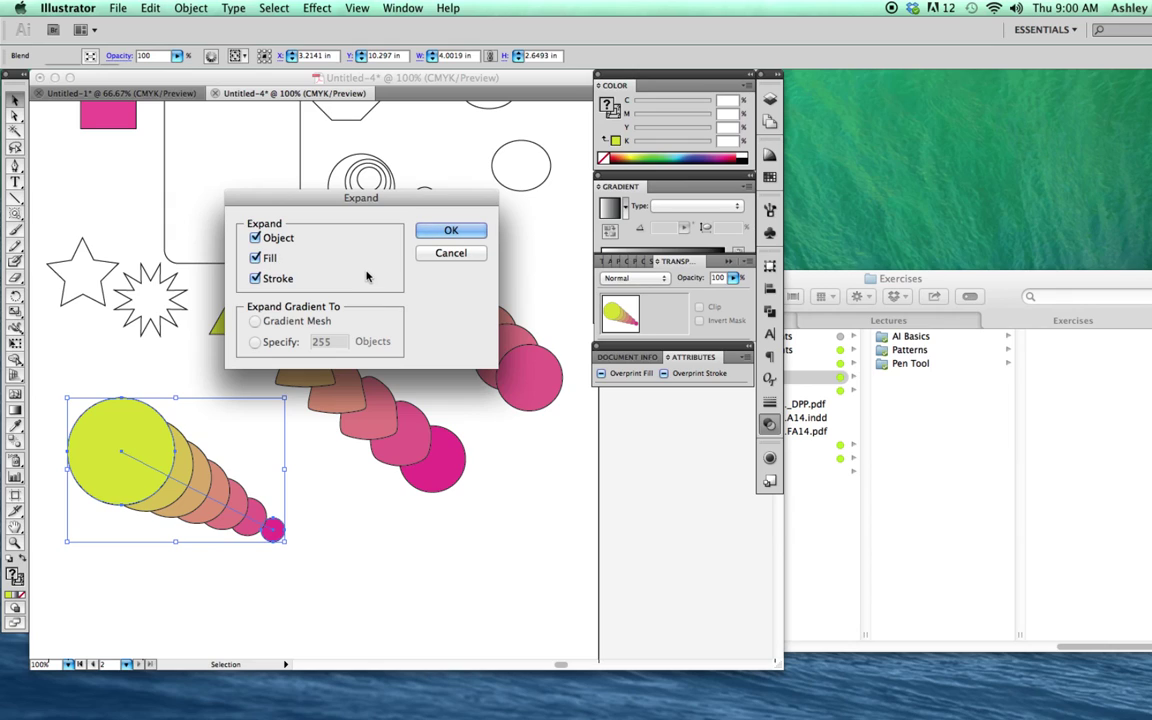
{"action": "left_click", "coordinate": [450, 231]}
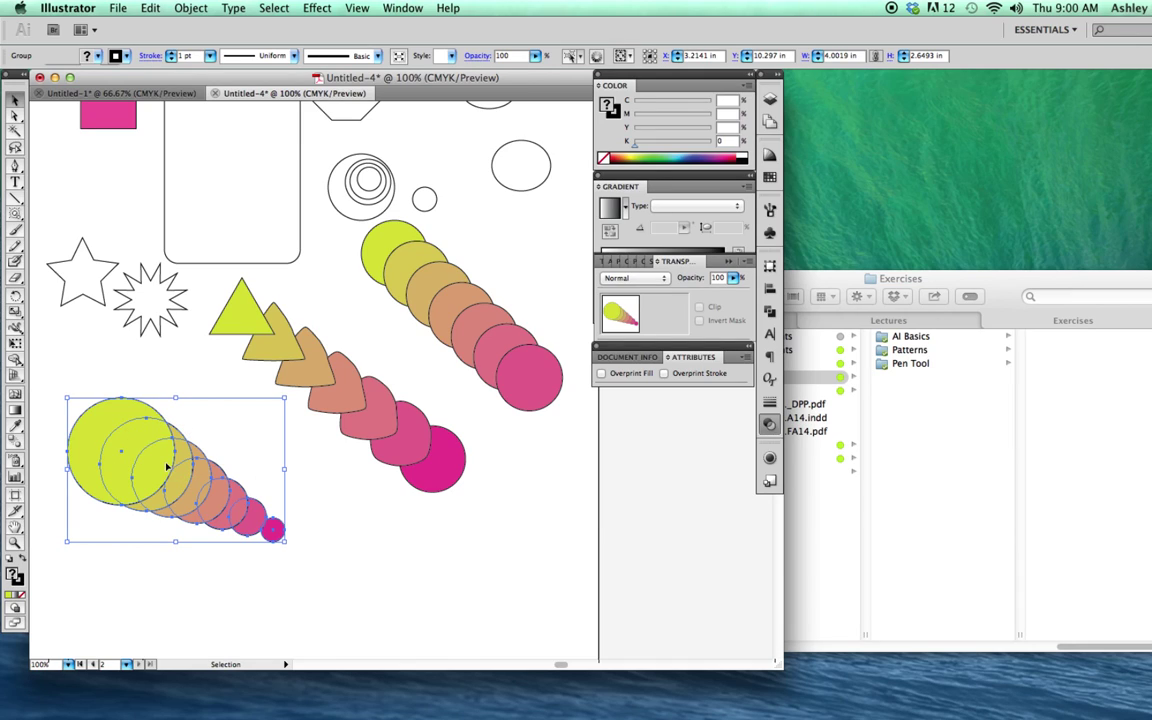
Isolate the expanded group and drag the olive, tan, salmon, red, pink and magenta circles into a curl
{"action": "left_click", "coordinate": [318, 520]}
{"action": "left_click", "coordinate": [148, 458]}
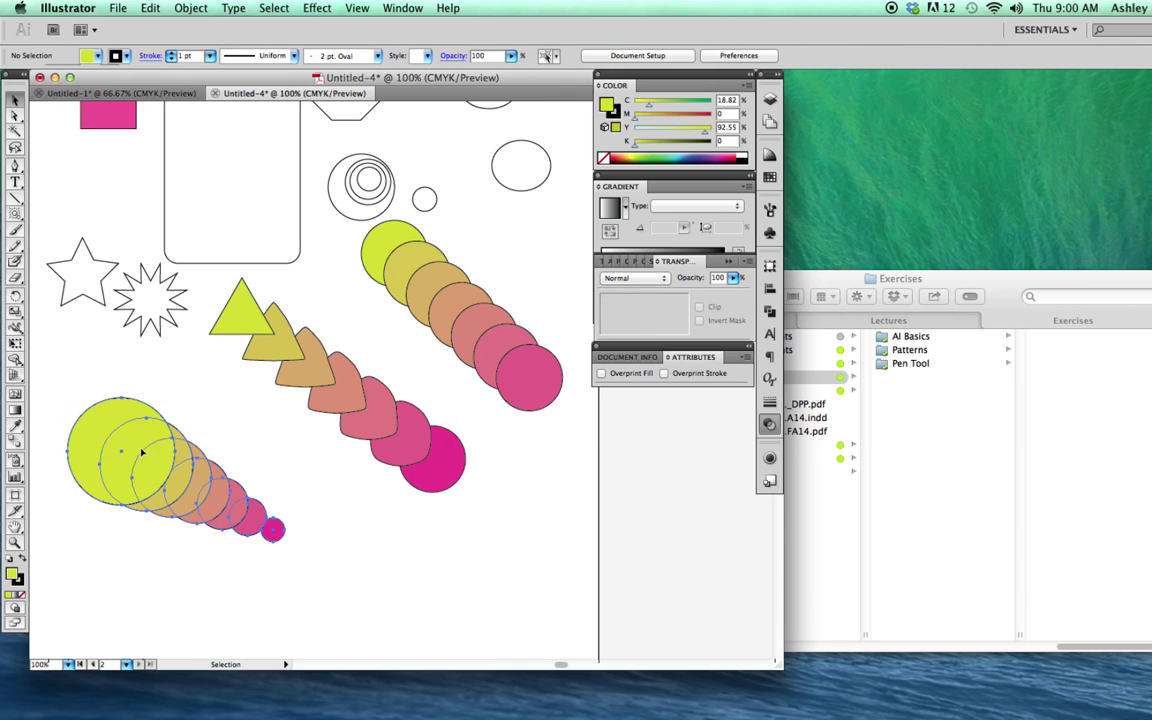
{"action": "double_click", "coordinate": [132, 449]}
{"action": "left_click_drag", "start_coordinate": [194, 452], "coordinate": [210, 412]}
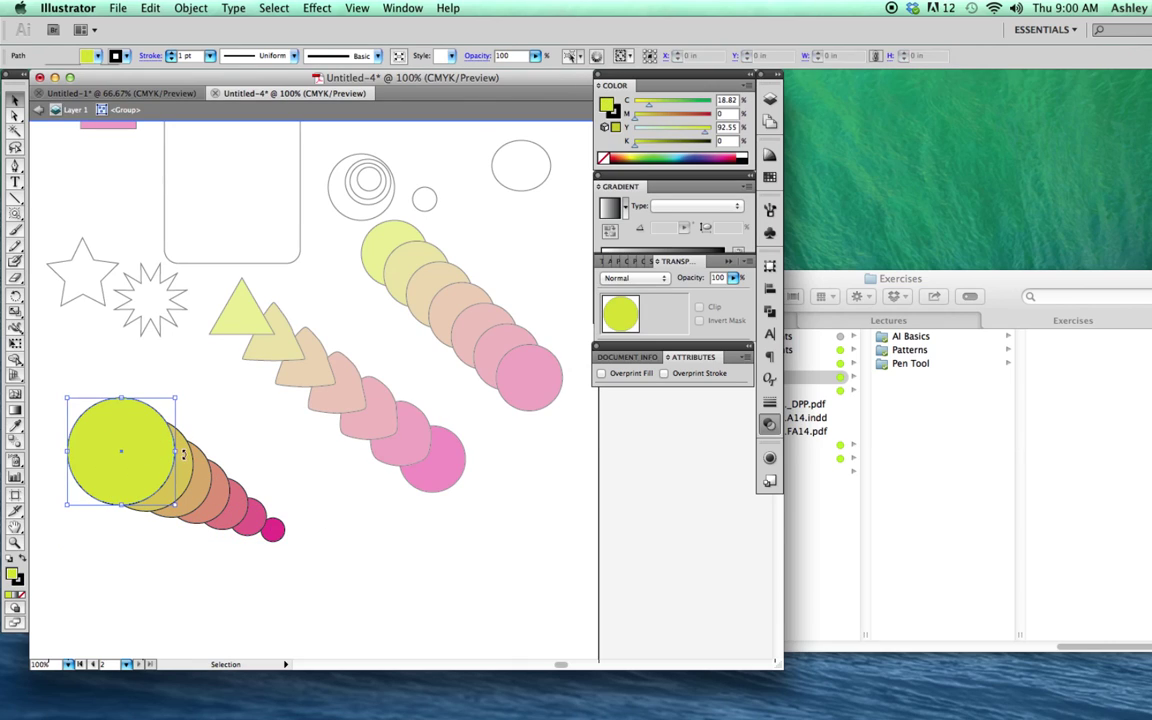
{"action": "left_click_drag", "start_coordinate": [198, 476], "coordinate": [156, 556]}
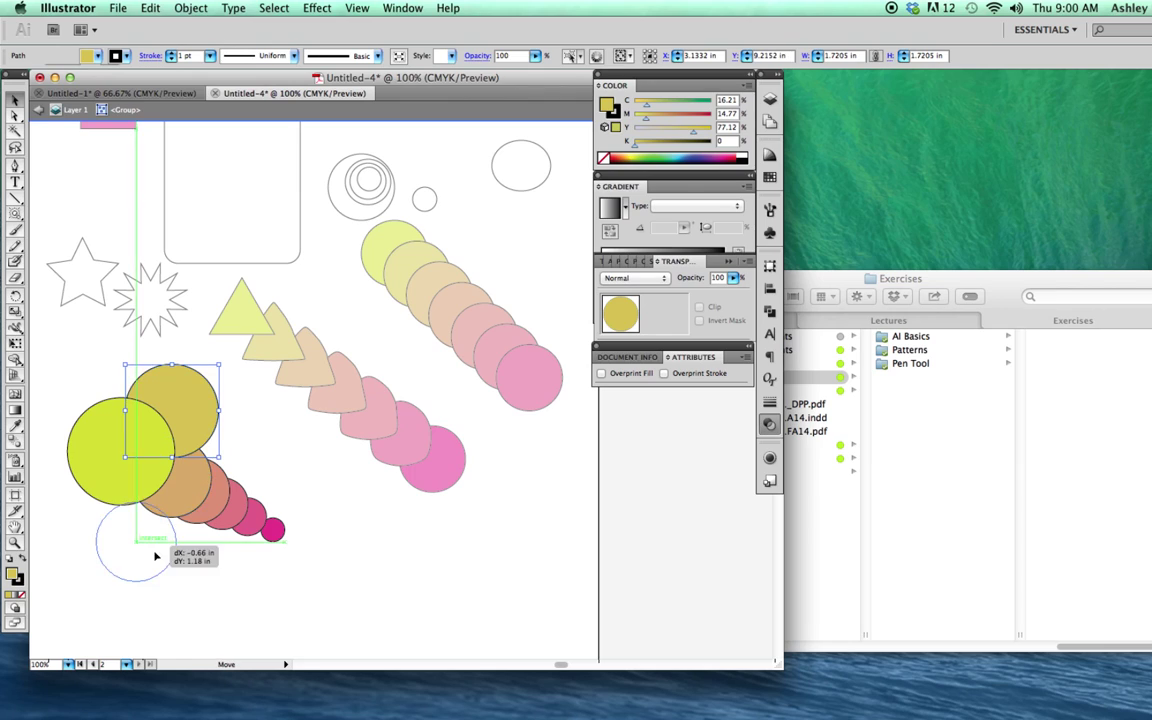
{"action": "left_click_drag", "start_coordinate": [203, 511], "coordinate": [235, 451]}
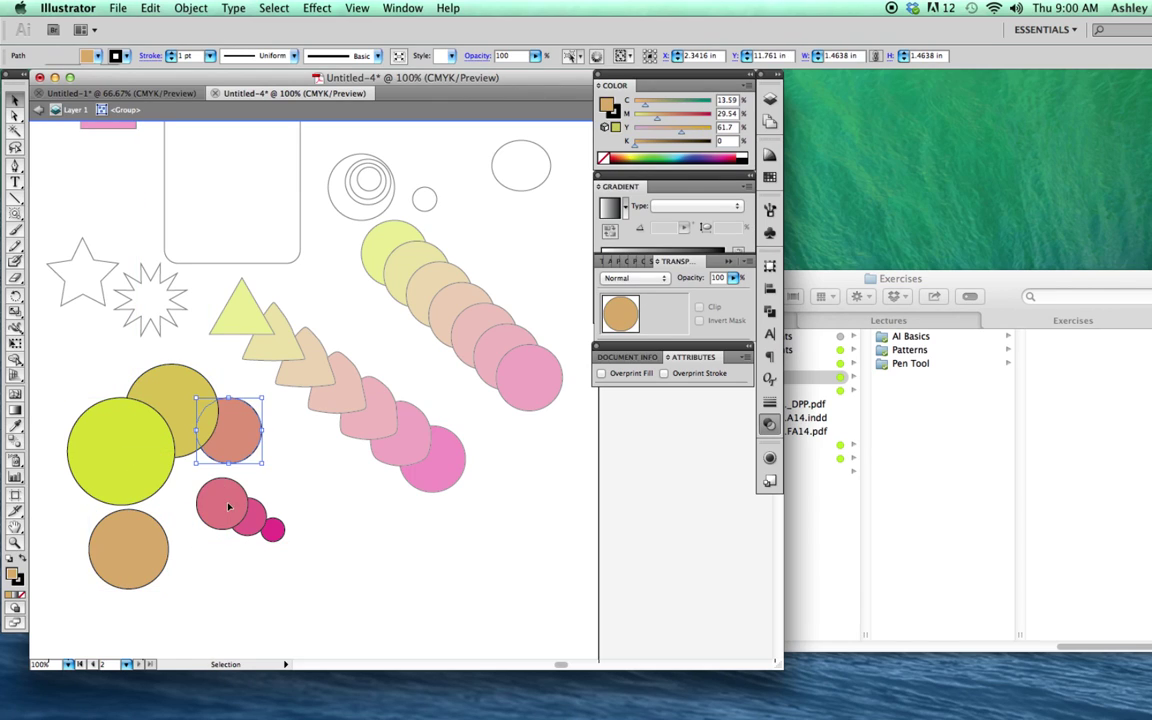
{"action": "left_click_drag", "start_coordinate": [249, 508], "coordinate": [168, 552]}
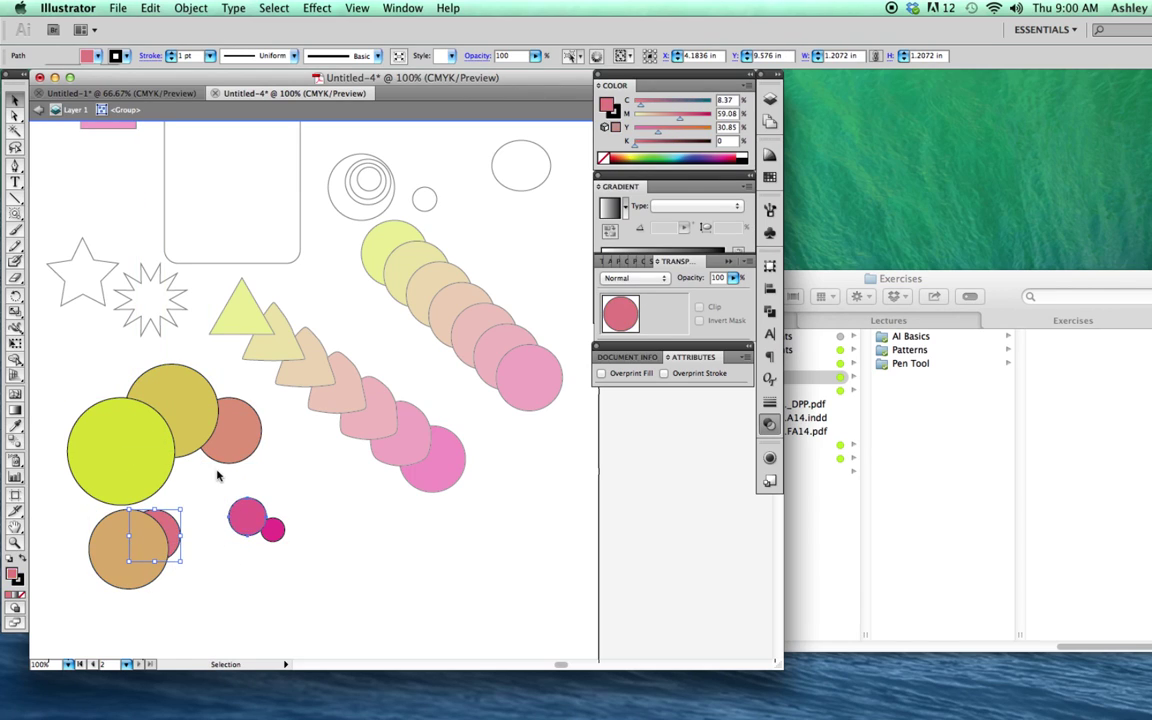
{"action": "left_click_drag", "start_coordinate": [249, 515], "coordinate": [258, 466]}
{"action": "left_click", "coordinate": [262, 498]}
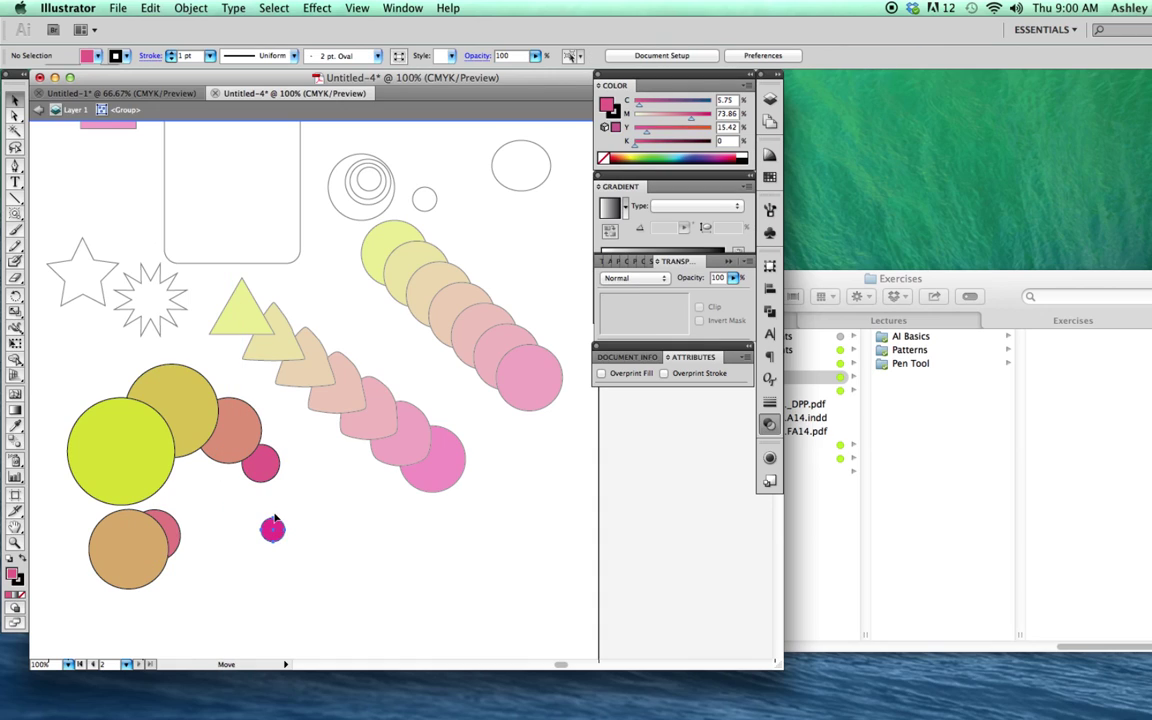
{"action": "left_click_drag", "start_coordinate": [273, 531], "coordinate": [266, 481]}
{"action": "mouse_move", "coordinate": [158, 535]}
{"action": "left_mouse_down"}
{"action": "mouse_move", "coordinate": [172, 545]}
{"action": "mouse_move", "coordinate": [129, 513]}
{"action": "left_mouse_up"}
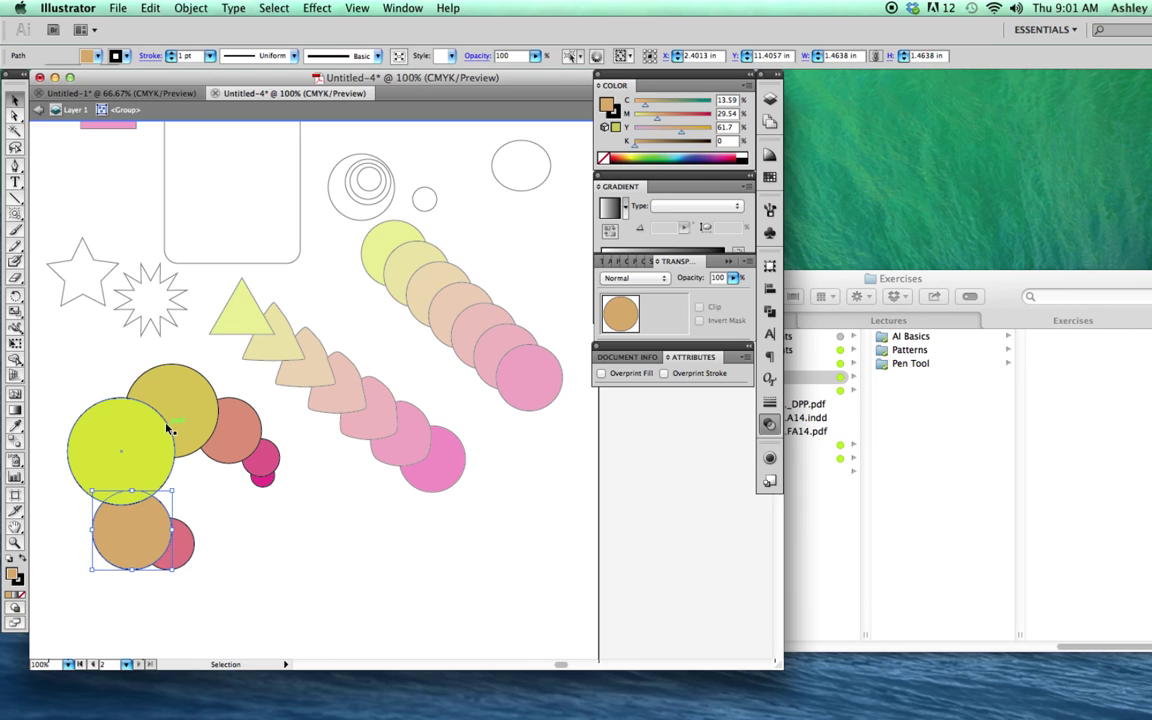
Leave isolation mode and select the whole circle arrangement group
{"action": "left_click", "coordinate": [117, 366]}
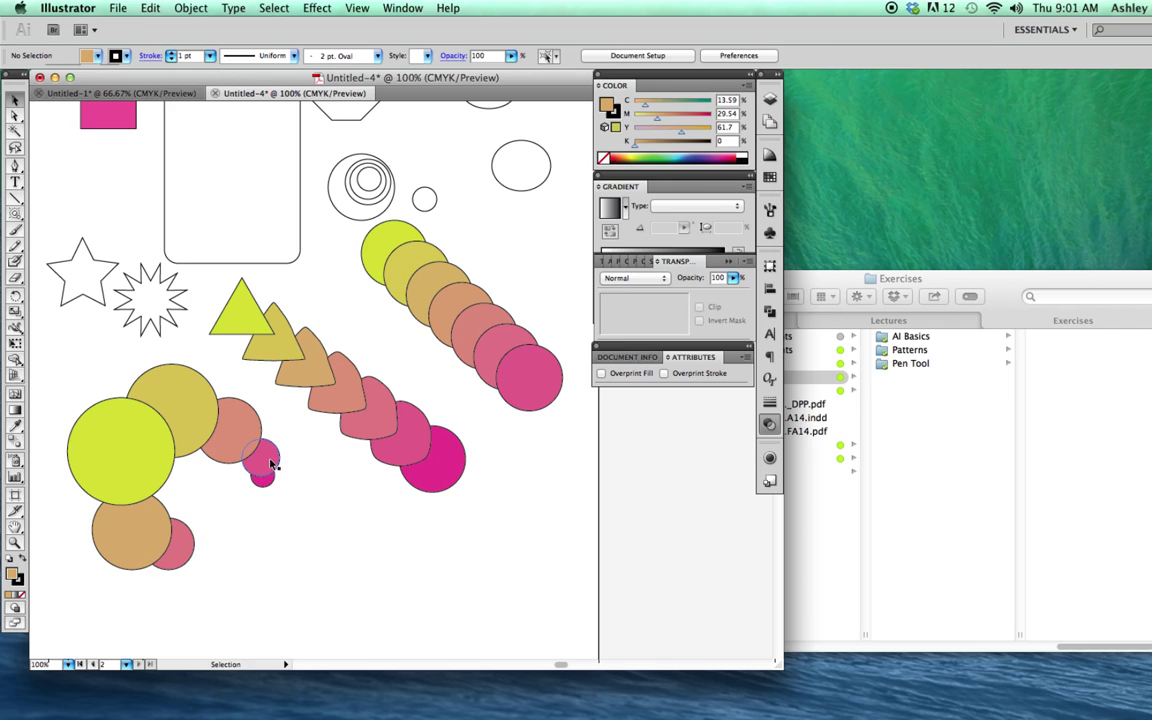
{"action": "left_click_drag", "start_coordinate": [151, 526], "coordinate": [160, 527]}
{"action": "left_click", "coordinate": [240, 510]}
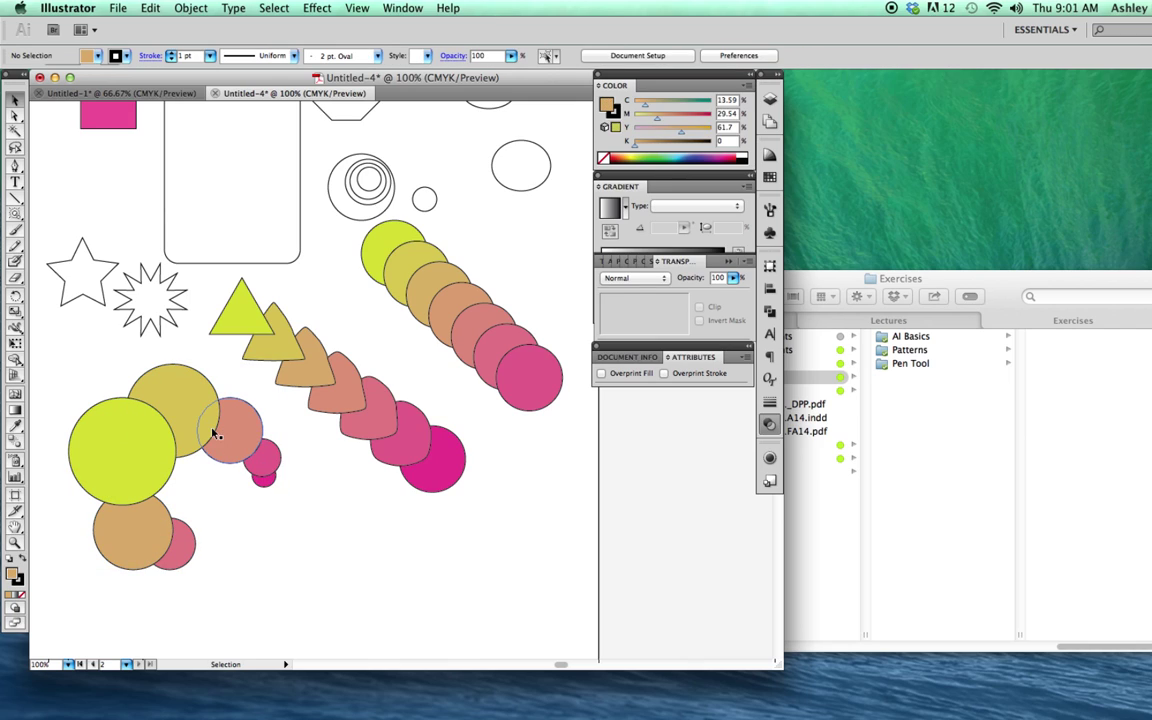
{"action": "left_click", "coordinate": [172, 425]}
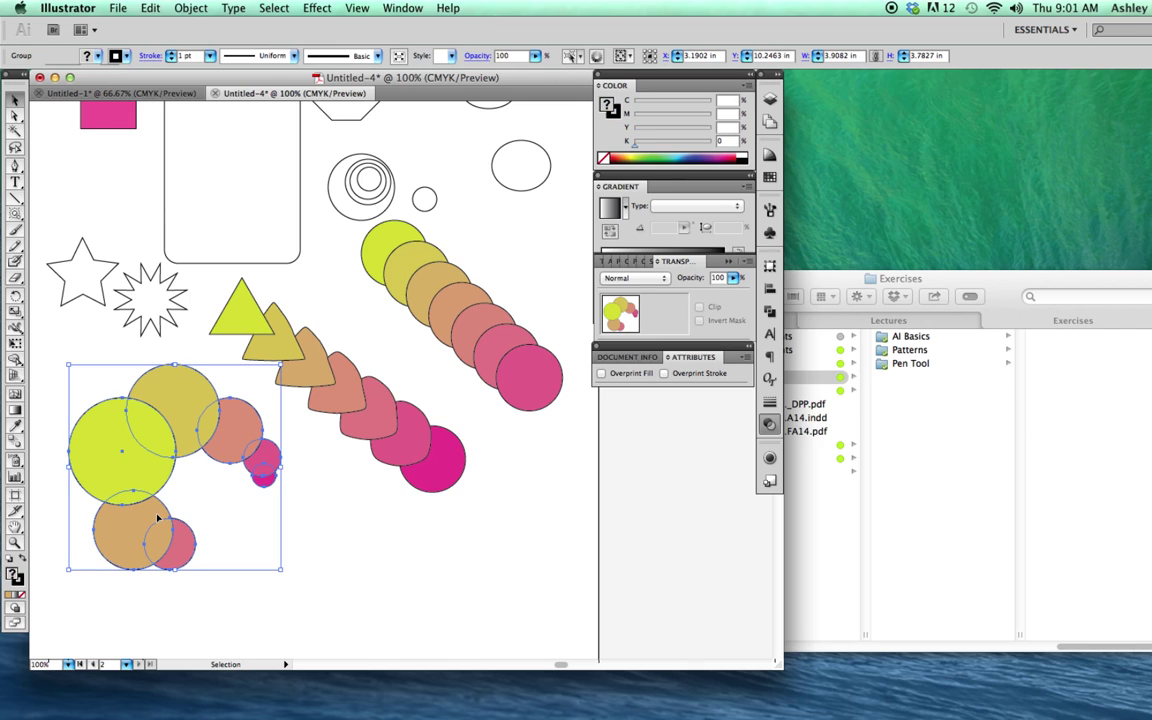
{"action": "double_click", "coordinate": [136, 454]}
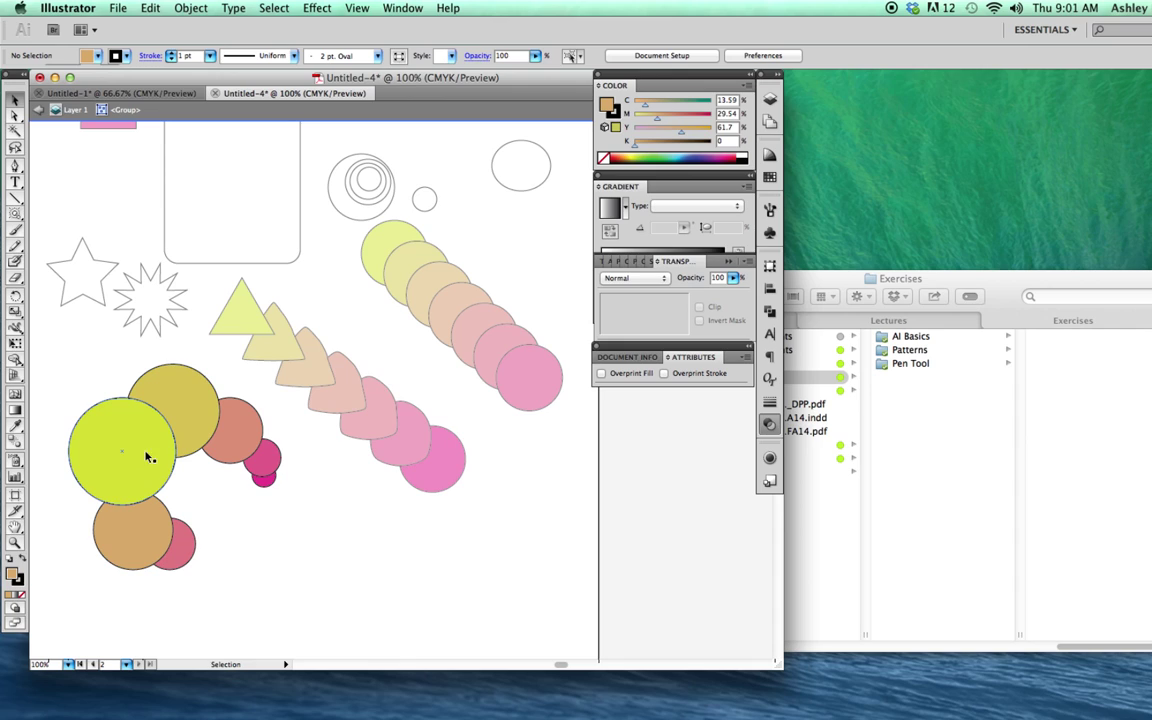
{"action": "double_click", "coordinate": [295, 542]}
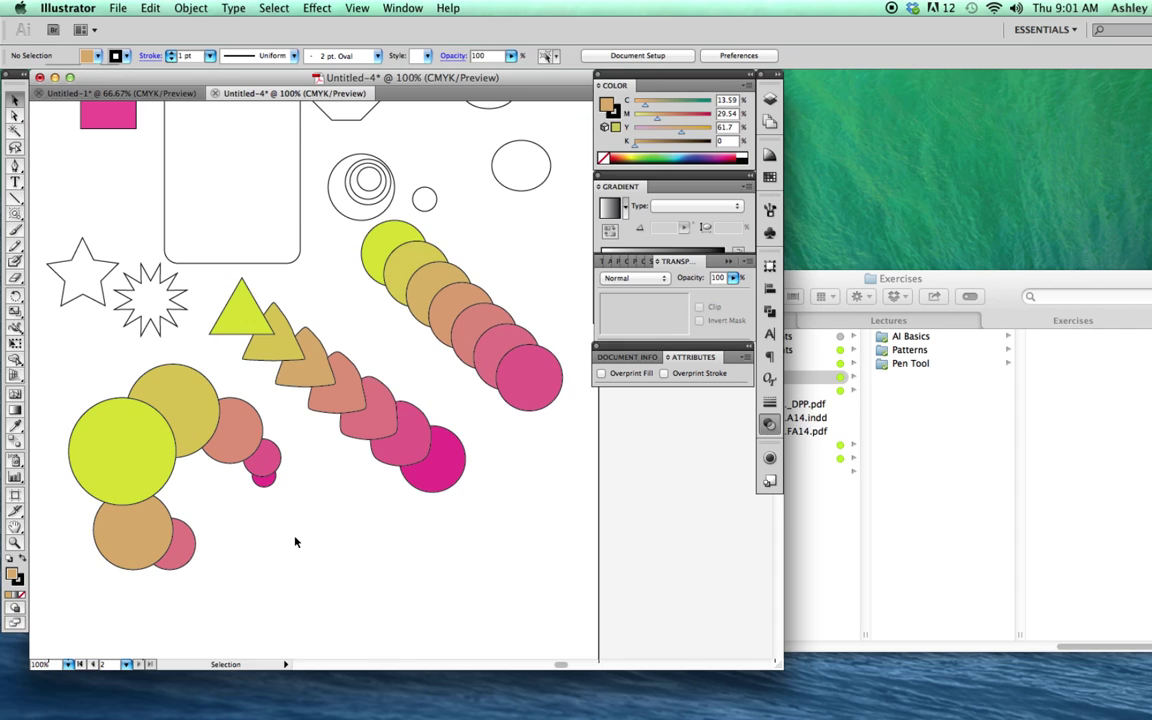
{"action": "left_click", "coordinate": [130, 457]}
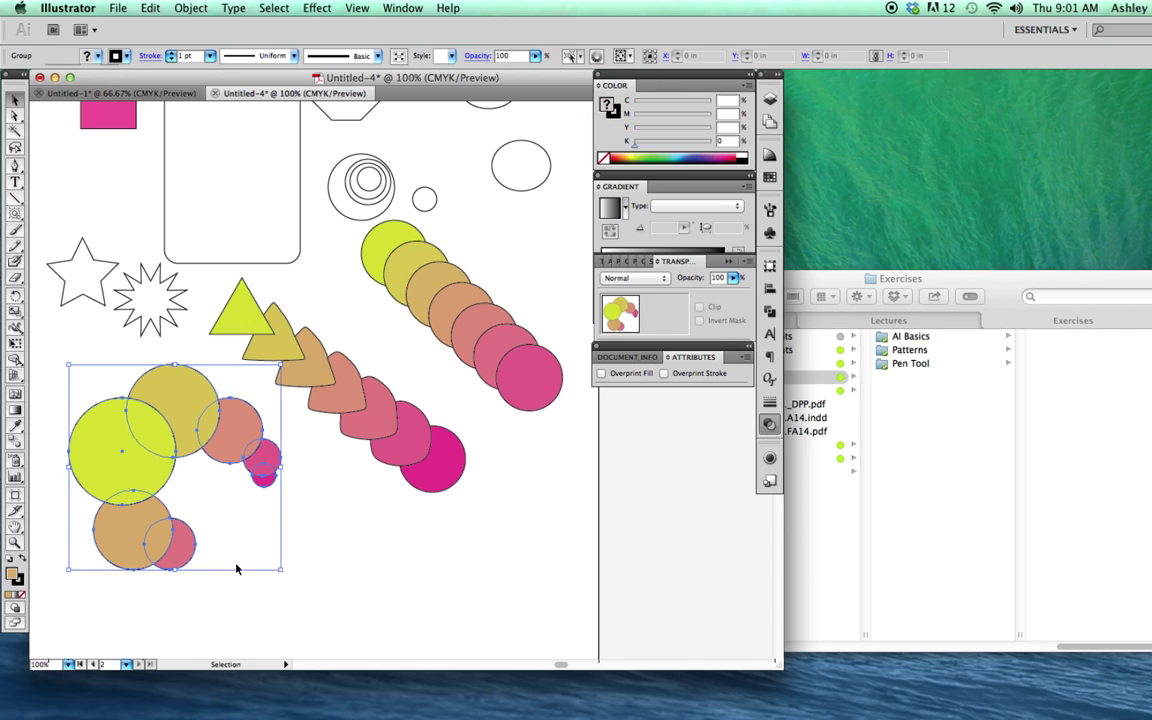
Option-drag a copy of the circle cluster down-right, beneath the original
{"action": "scroll", "coordinate": [278, 517], "scroll_direction": "down", "scroll_amount": 5}
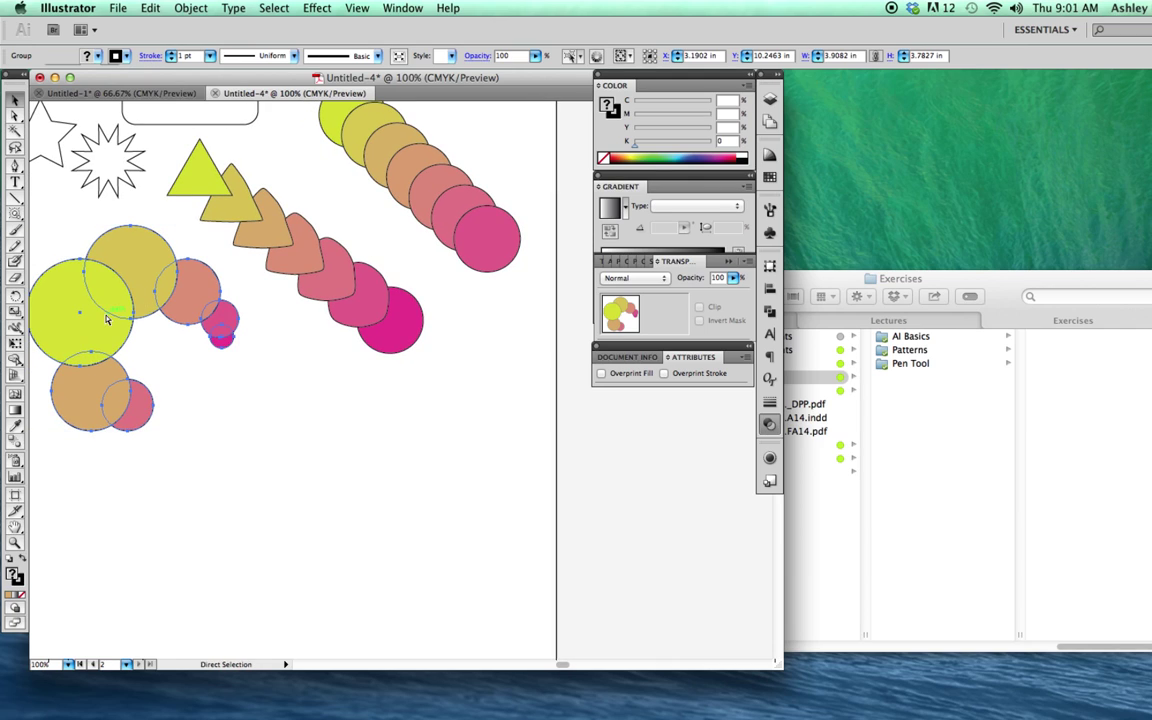
{"action": "left_click_drag", "start_coordinate": [130, 312], "coordinate": [297, 512]}
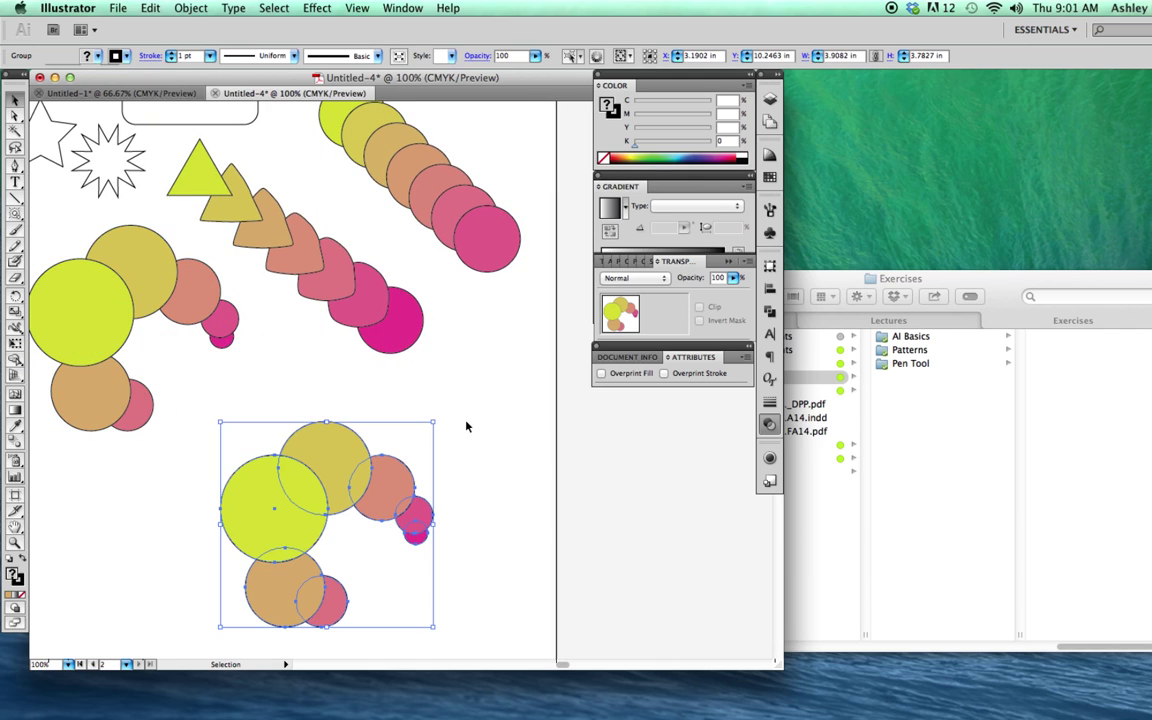
{"action": "left_click", "coordinate": [465, 506]}
{"action": "scroll", "coordinate": [468, 506], "scroll_direction": "down", "scroll_amount": 2}
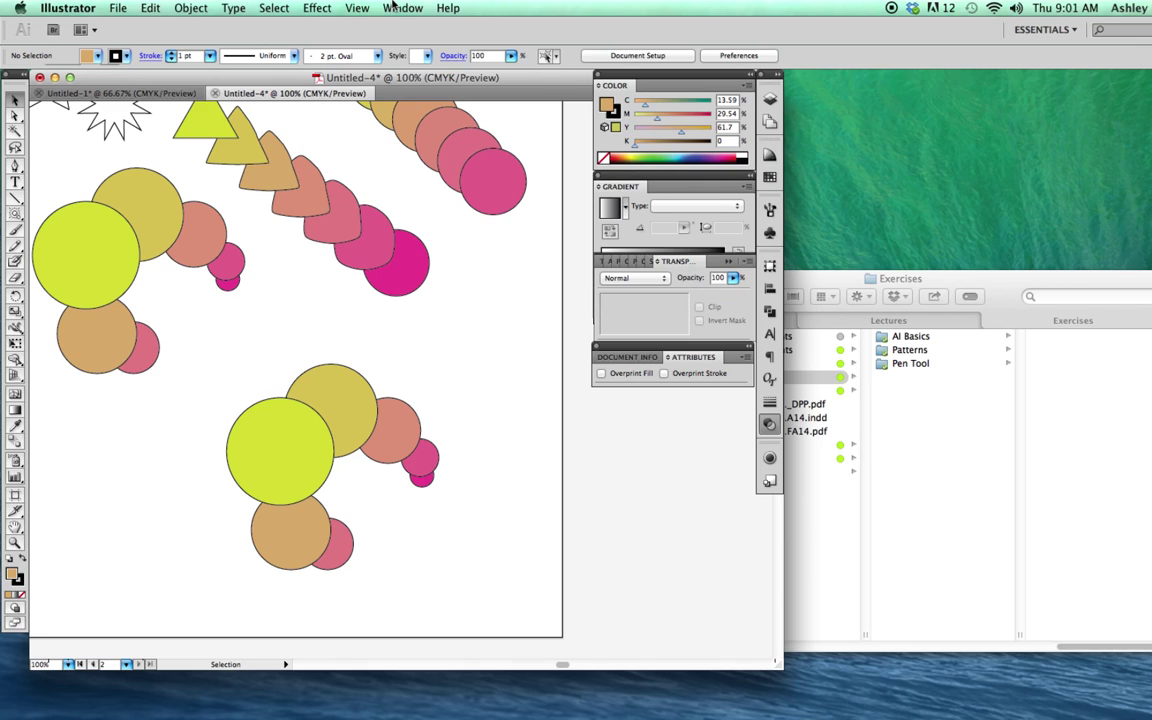
Open the Pathfinder panel from the Window menu and float it beside the artwork
{"action": "left_click", "coordinate": [392, 6]}
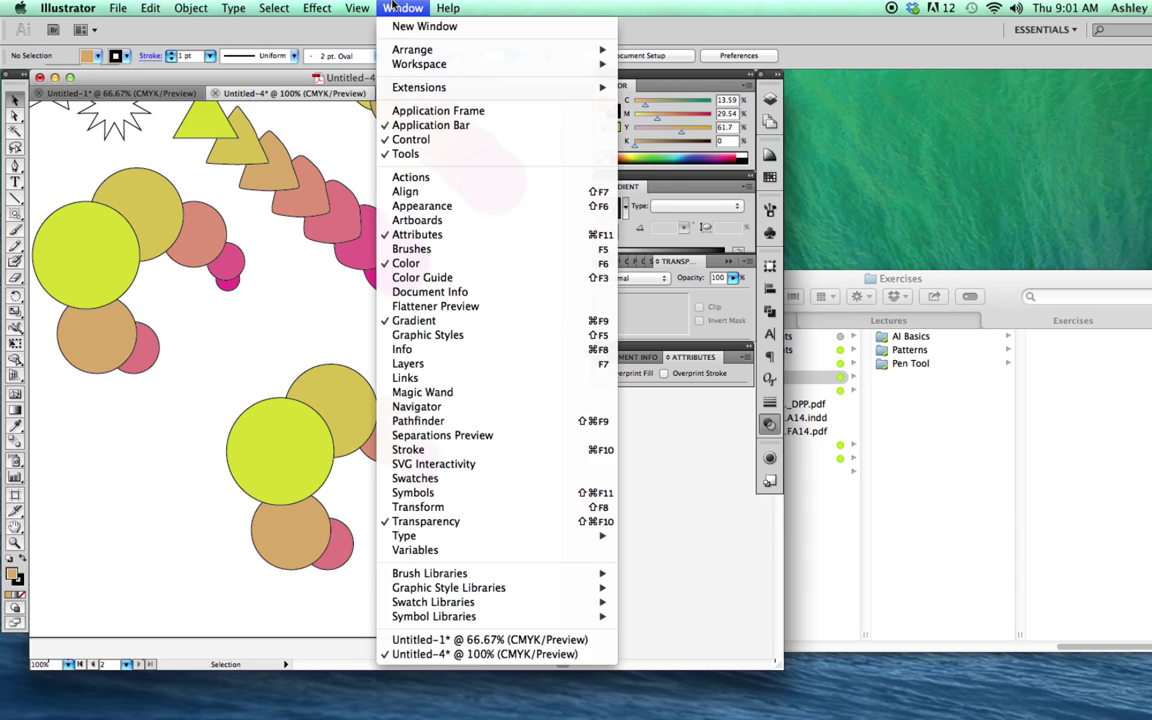
{"action": "left_click", "coordinate": [396, 421]}
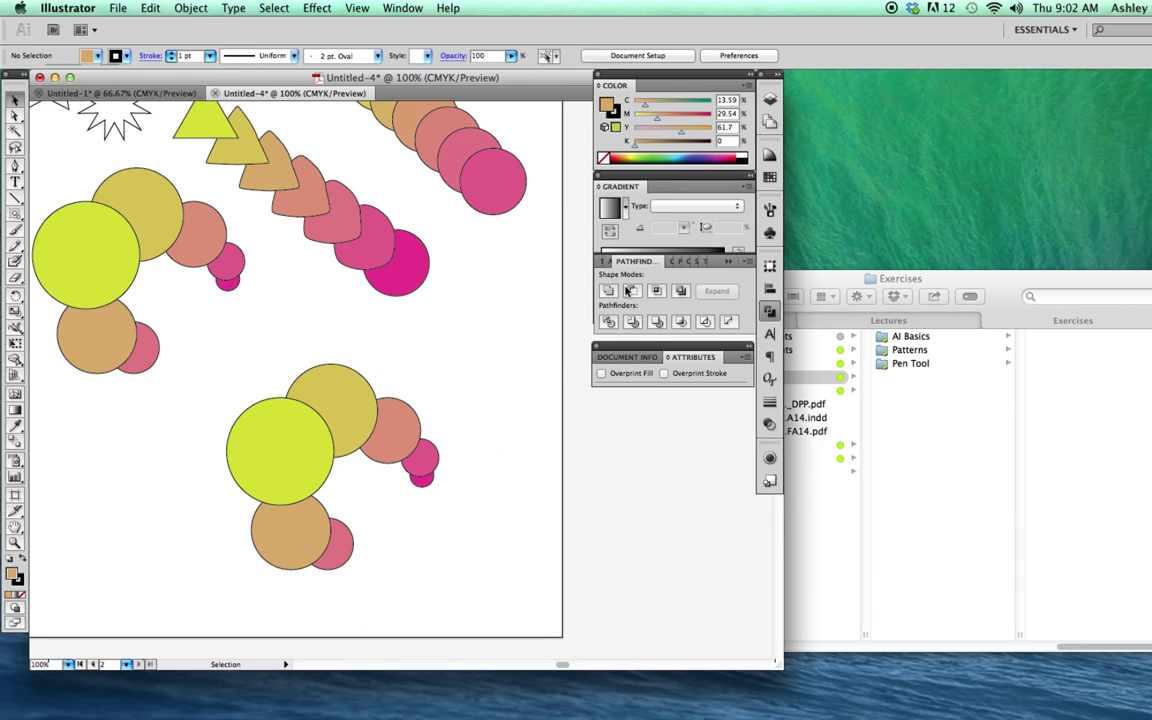
{"action": "left_click_drag", "start_coordinate": [641, 258], "coordinate": [418, 293]}
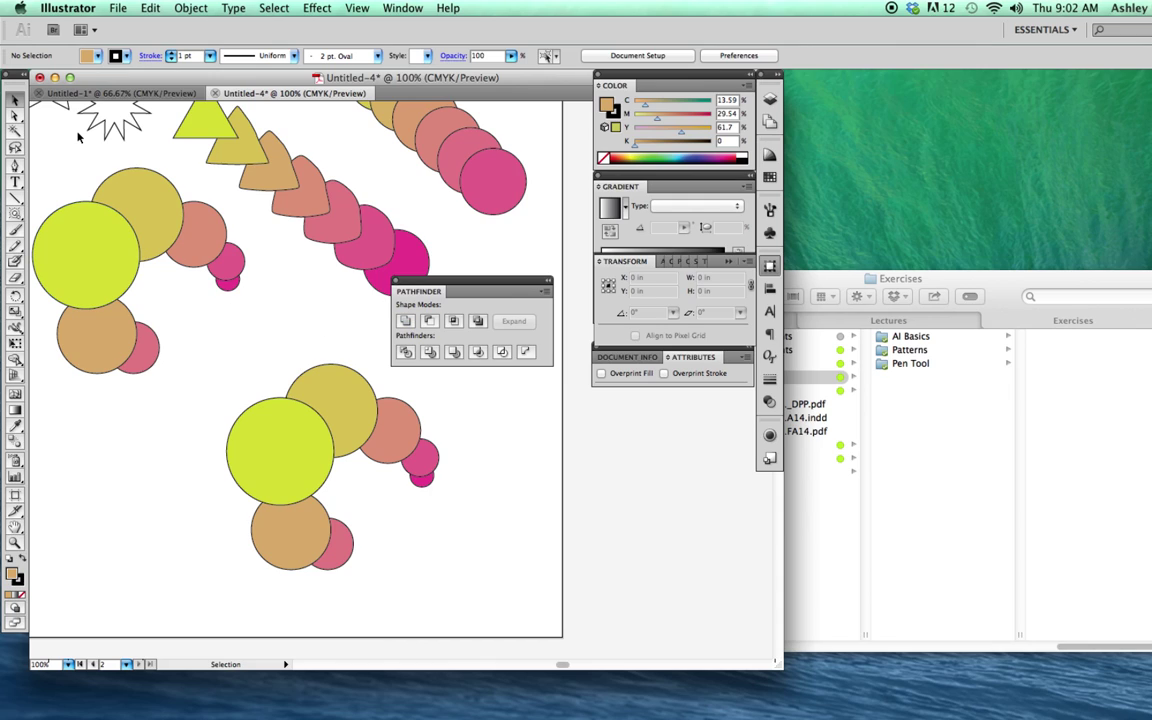
{"action": "left_click", "coordinate": [270, 424]}
{"action": "left_click", "coordinate": [270, 424]}
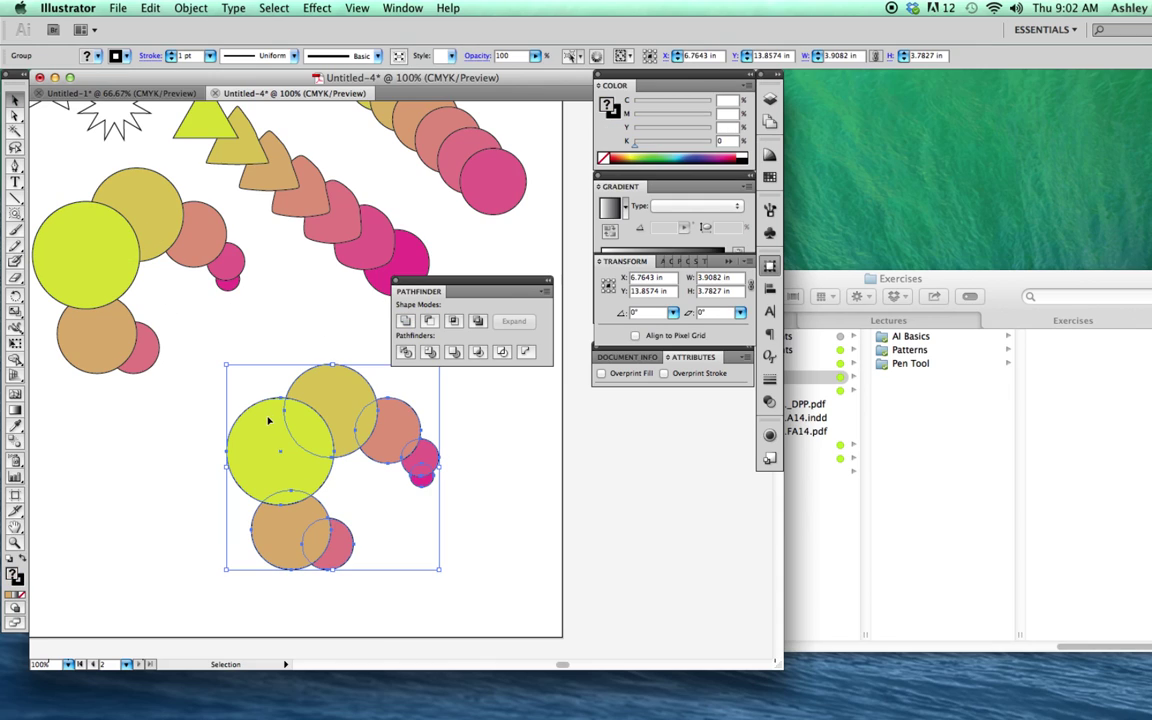
{"action": "left_click", "coordinate": [247, 360]}
{"action": "left_click", "coordinate": [284, 436]}
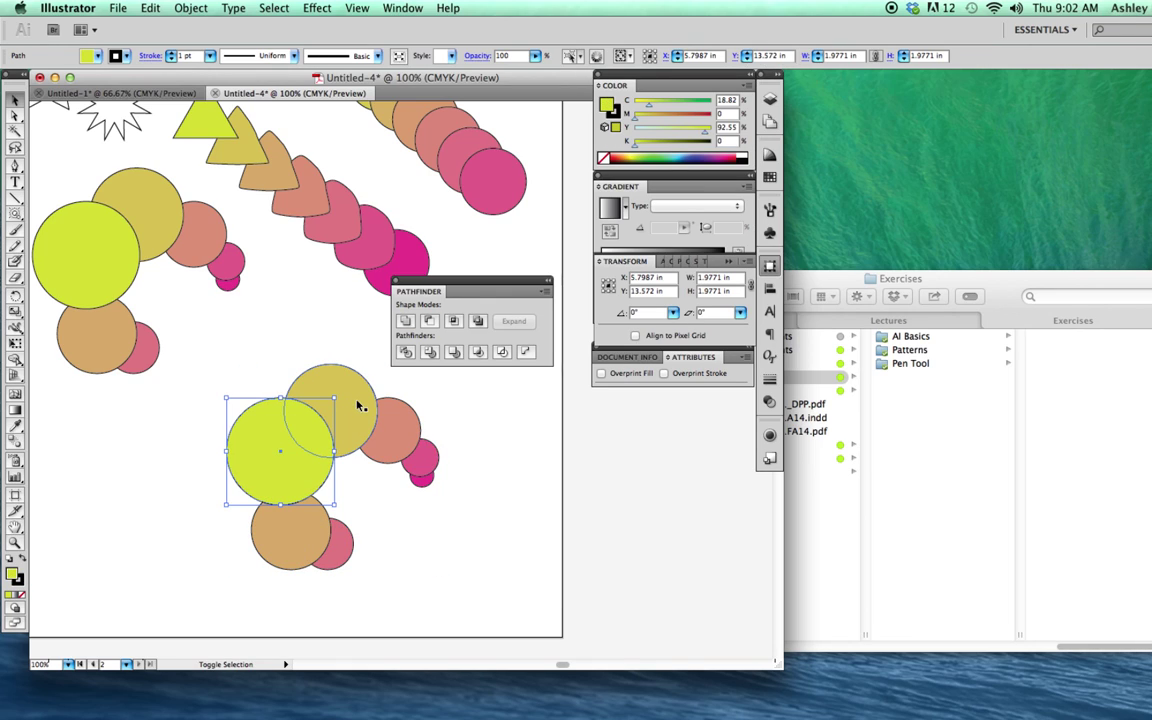
{"action": "left_click", "coordinate": [357, 403], "text": "shift"}
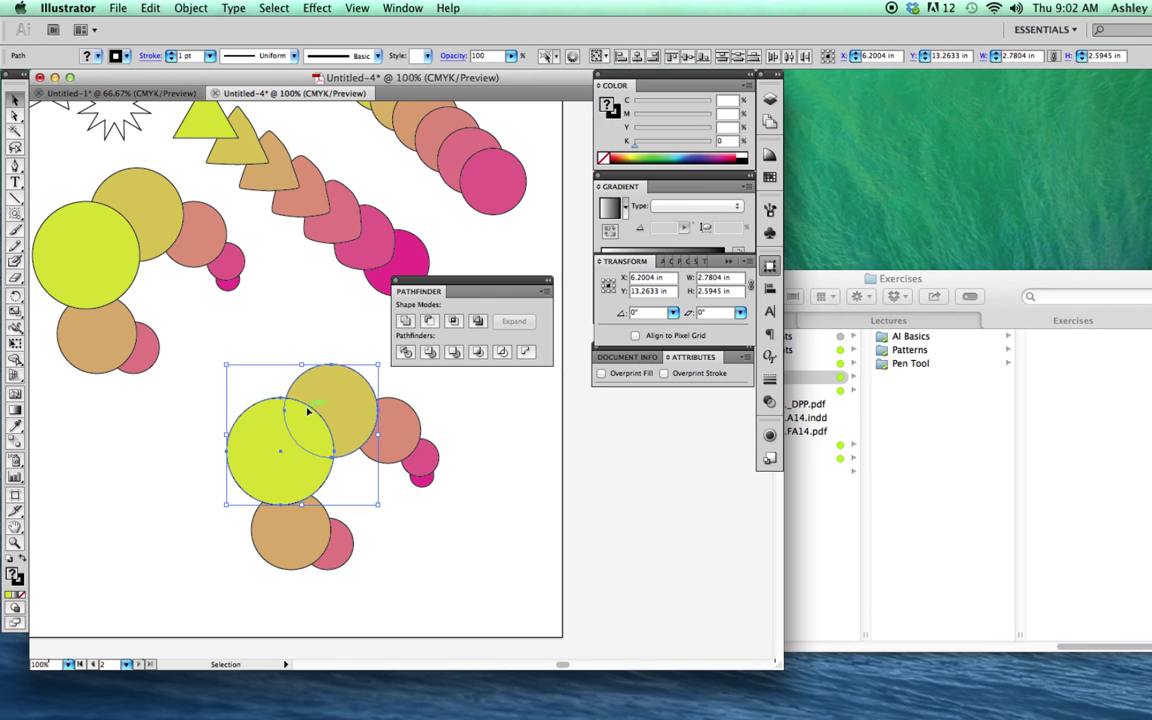
{"action": "left_click", "coordinate": [404, 321]}
{"action": "key", "text": "super+z"}
{"action": "left_click", "coordinate": [314, 403]}
{"action": "left_click", "coordinate": [270, 457], "text": "shift"}
{"action": "left_click", "coordinate": [405, 321]}
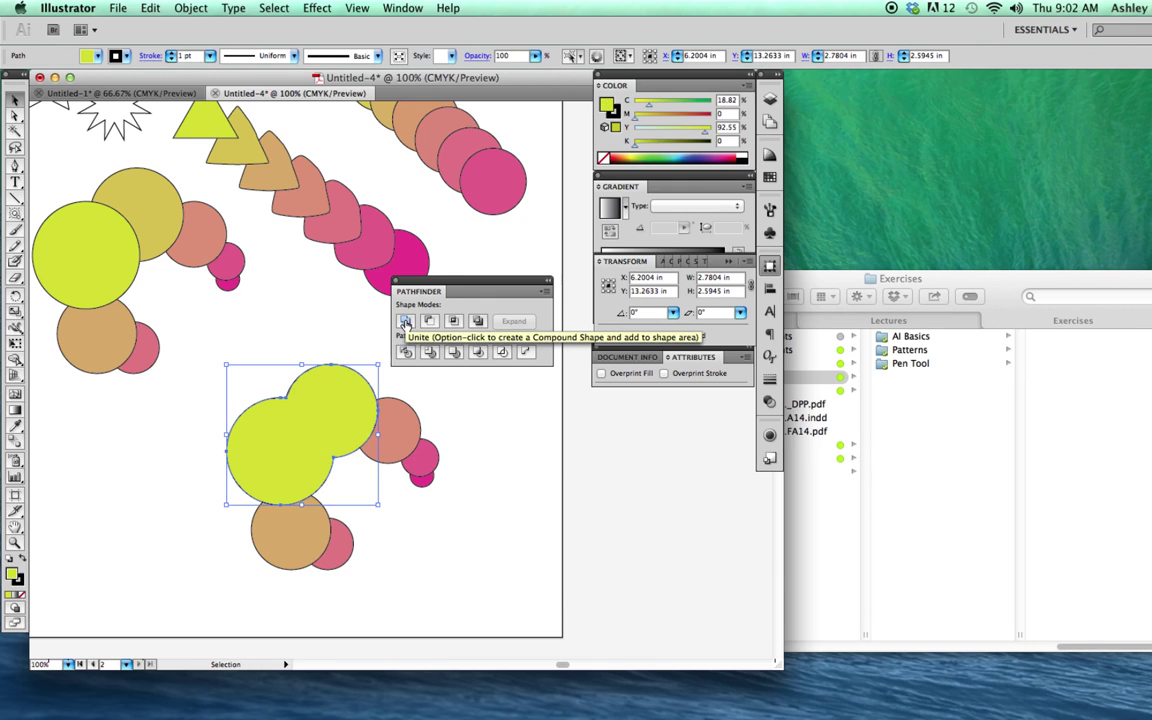
{"action": "left_click", "coordinate": [318, 361]}
{"action": "key", "text": "super+z"}
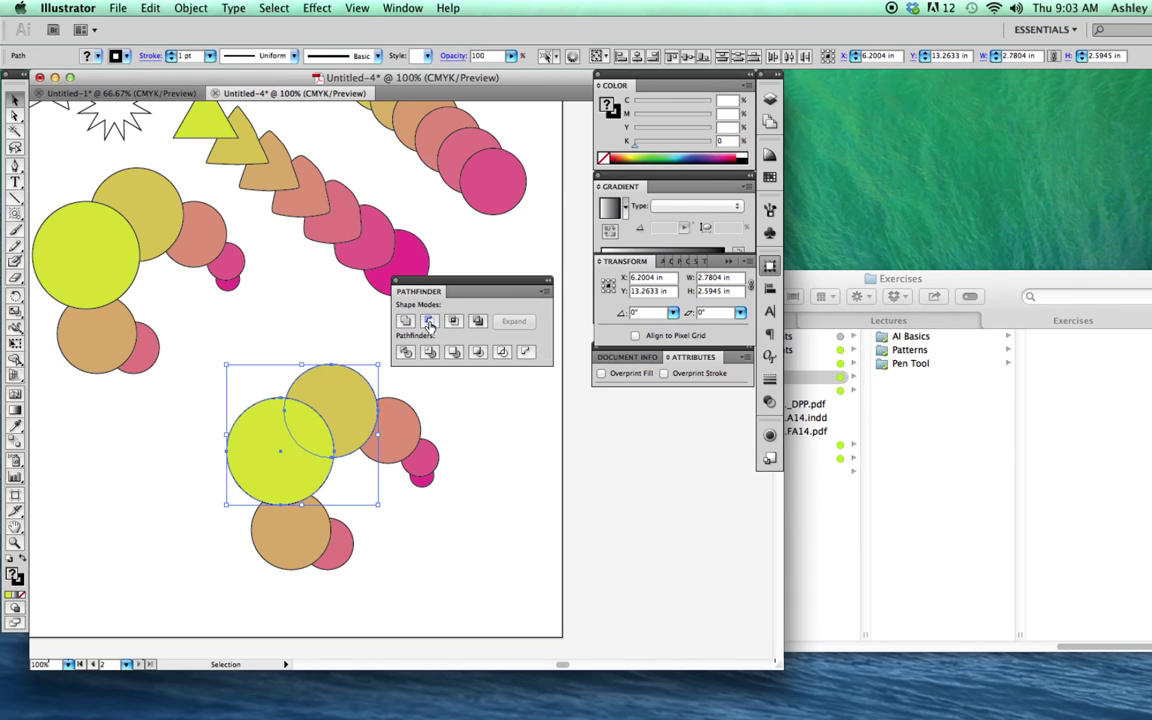
Zoom to 200% and lift the yellow and gold circle pair clear of the salmon circle
{"action": "key", "text": "a"}
{"action": "key", "text": "super+equal"}
{"action": "key", "text": "super+equal"}
{"action": "key", "text": "v"}
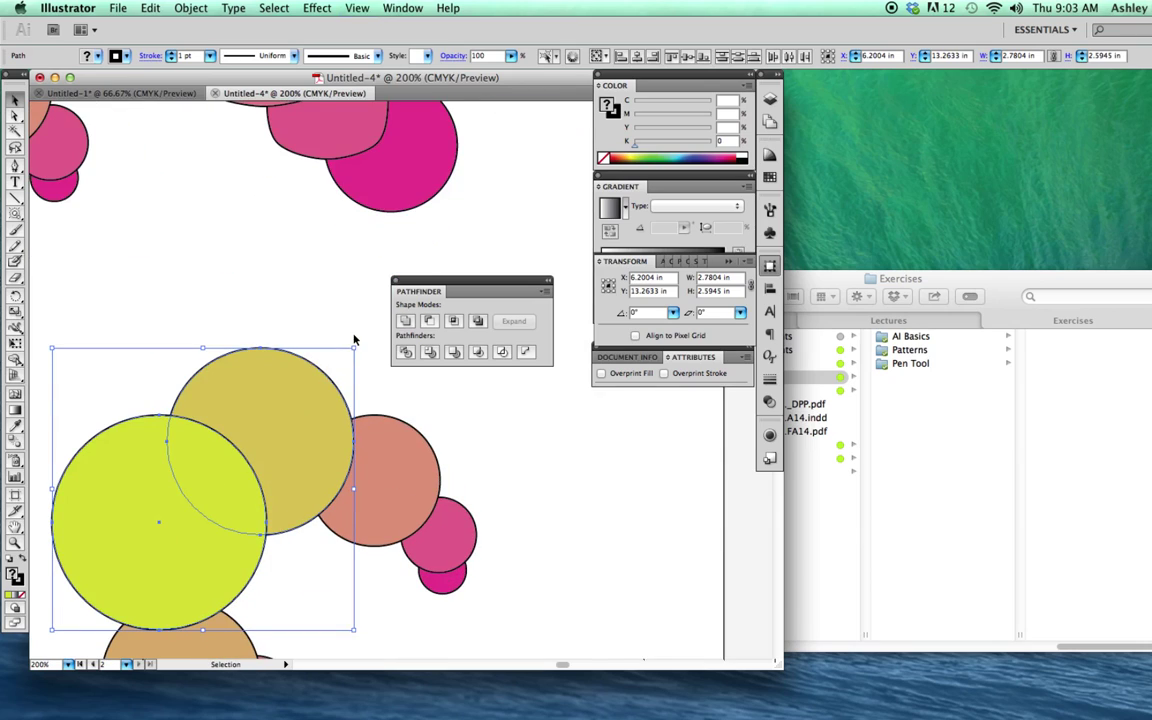
{"action": "left_click_drag", "start_coordinate": [303, 378], "coordinate": [329, 310]}
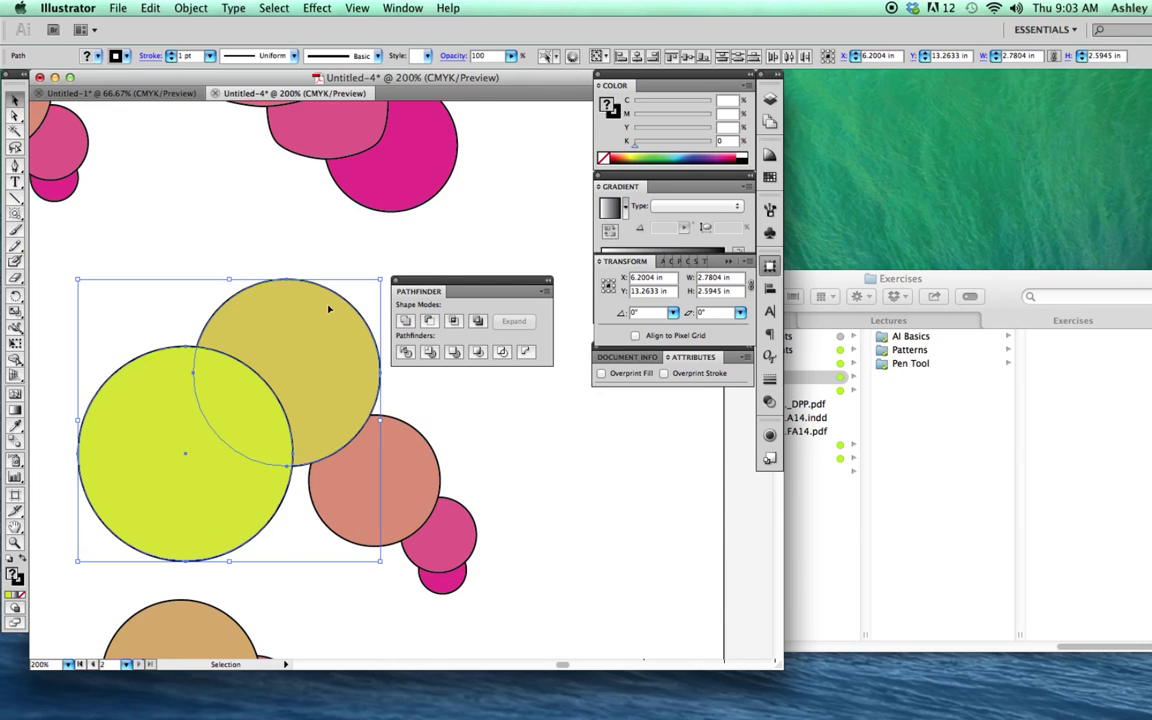
{"action": "key", "text": "space"}
{"action": "left_click_drag", "start_coordinate": [296, 494], "coordinate": [328, 472]}
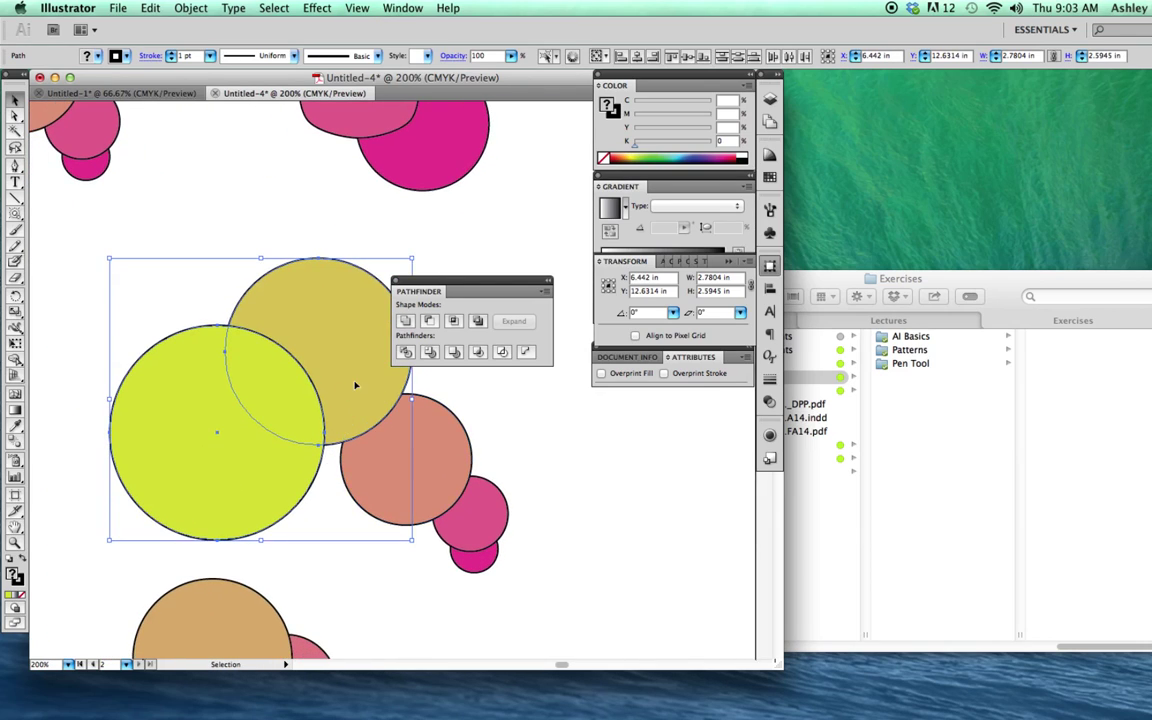
{"action": "left_click_drag", "start_coordinate": [355, 386], "coordinate": [323, 361]}
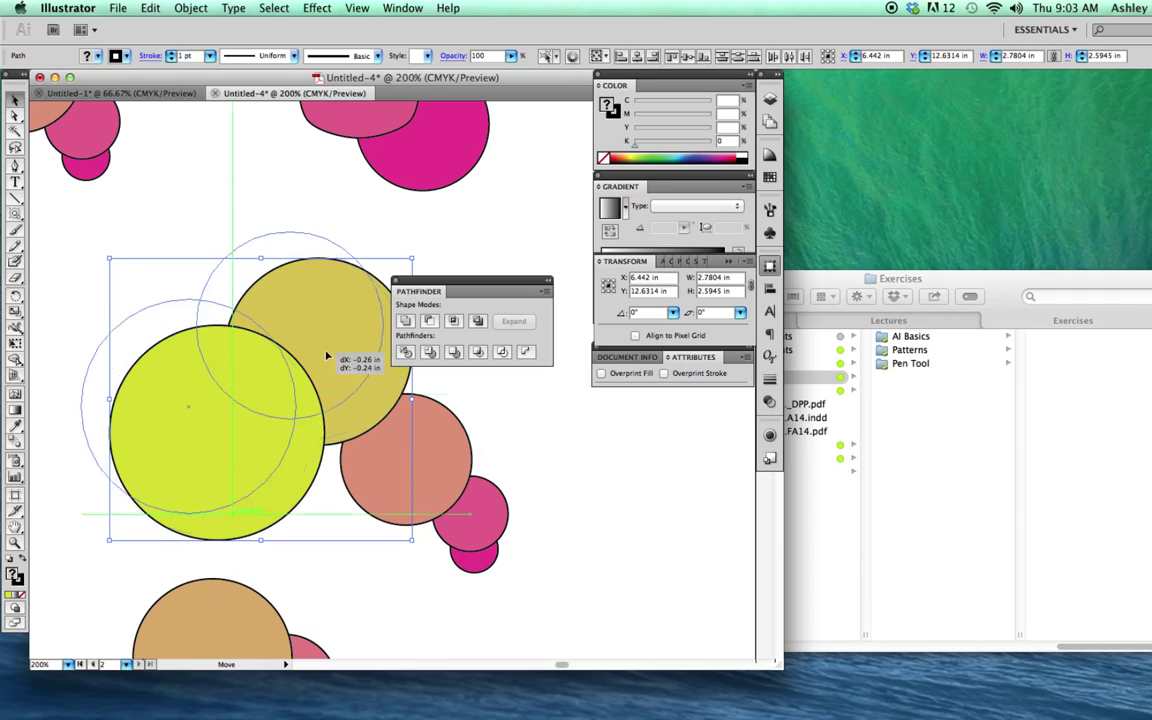
Try Pathfinder Minus Front, Intersect and Exclude on the pair, undoing each
{"action": "left_click", "coordinate": [429, 320]}
{"action": "left_click", "coordinate": [418, 256]}
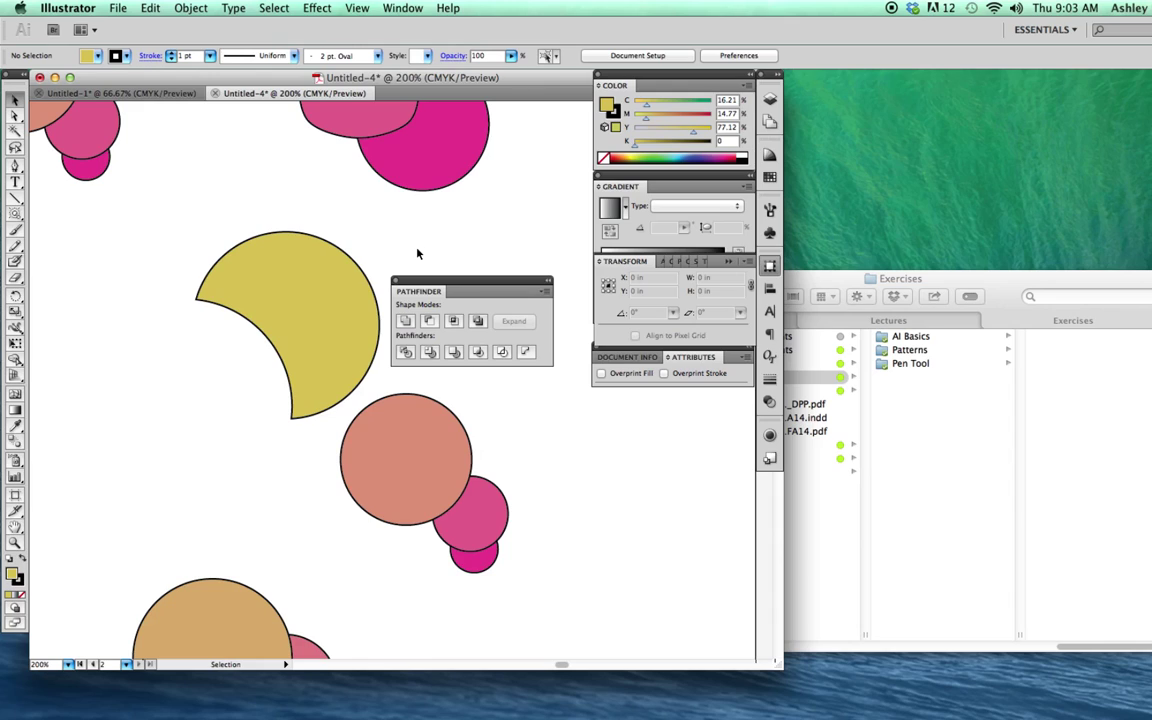
{"action": "key", "text": "super+z"}
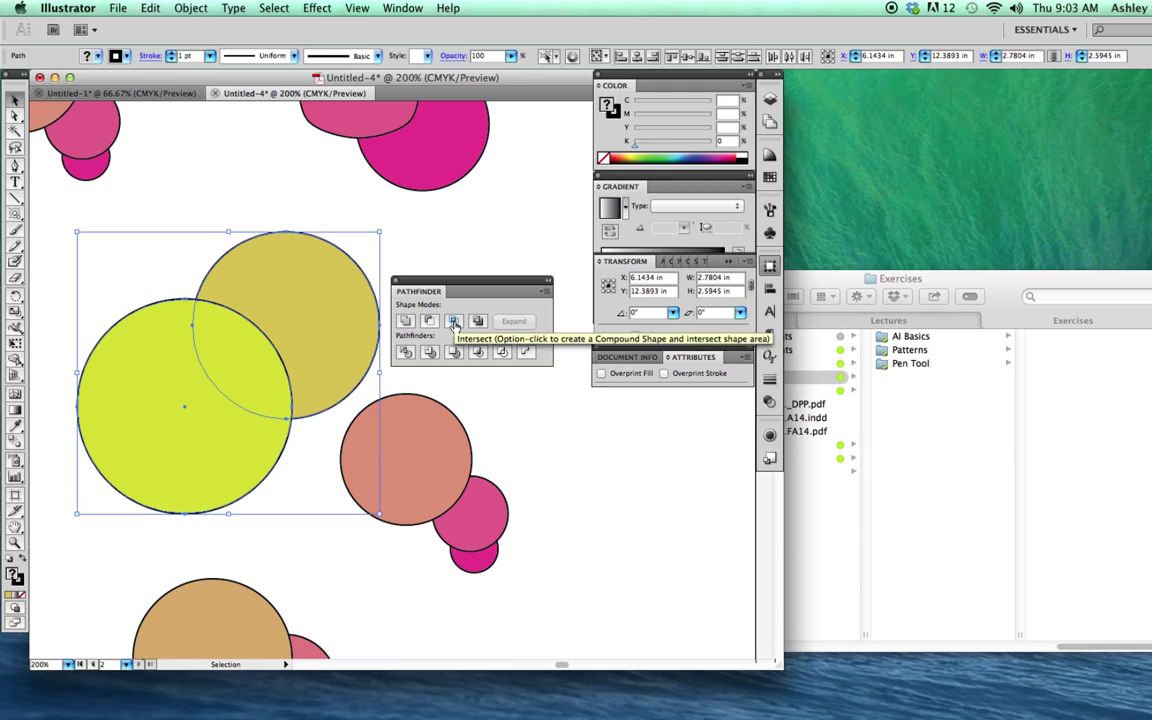
{"action": "left_click", "coordinate": [454, 322]}
{"action": "left_click", "coordinate": [329, 283]}
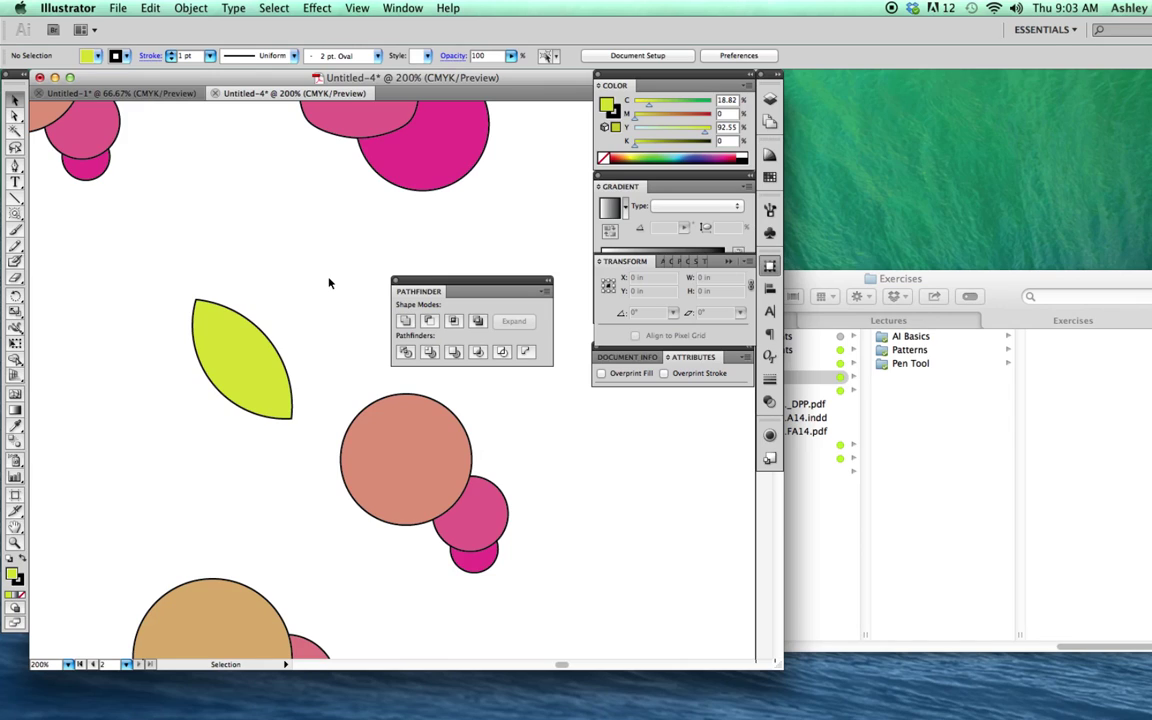
{"action": "key", "text": "ctrl+z"}
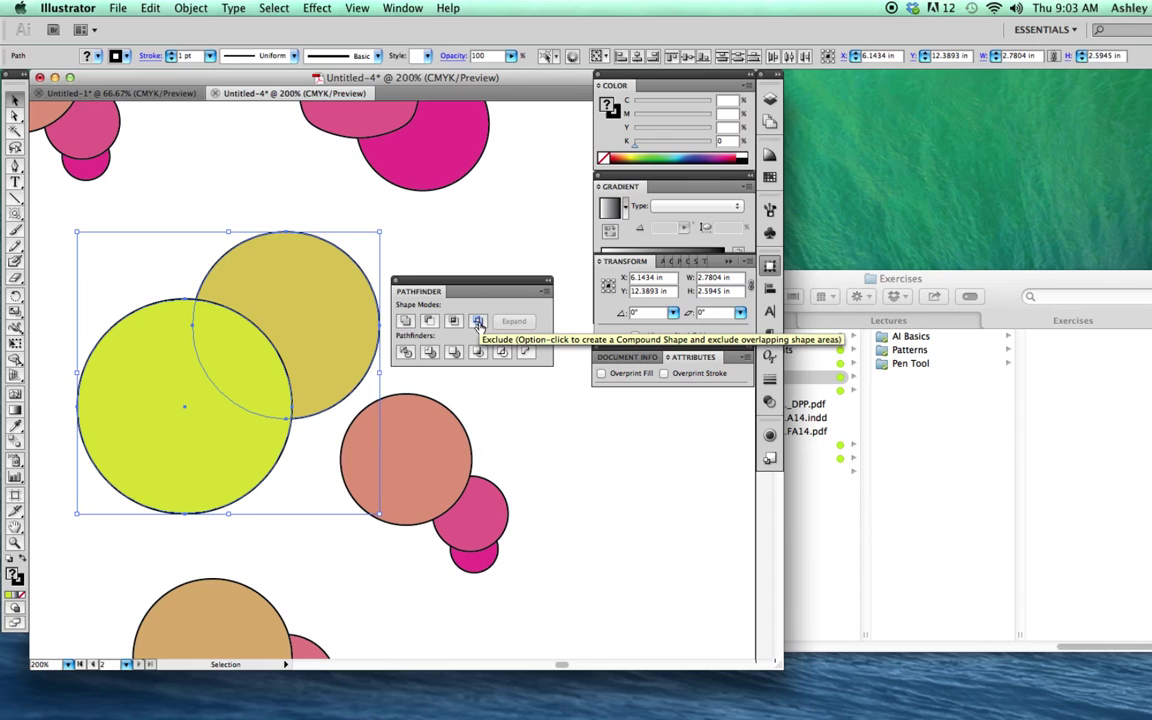
{"action": "left_click", "coordinate": [478, 321]}
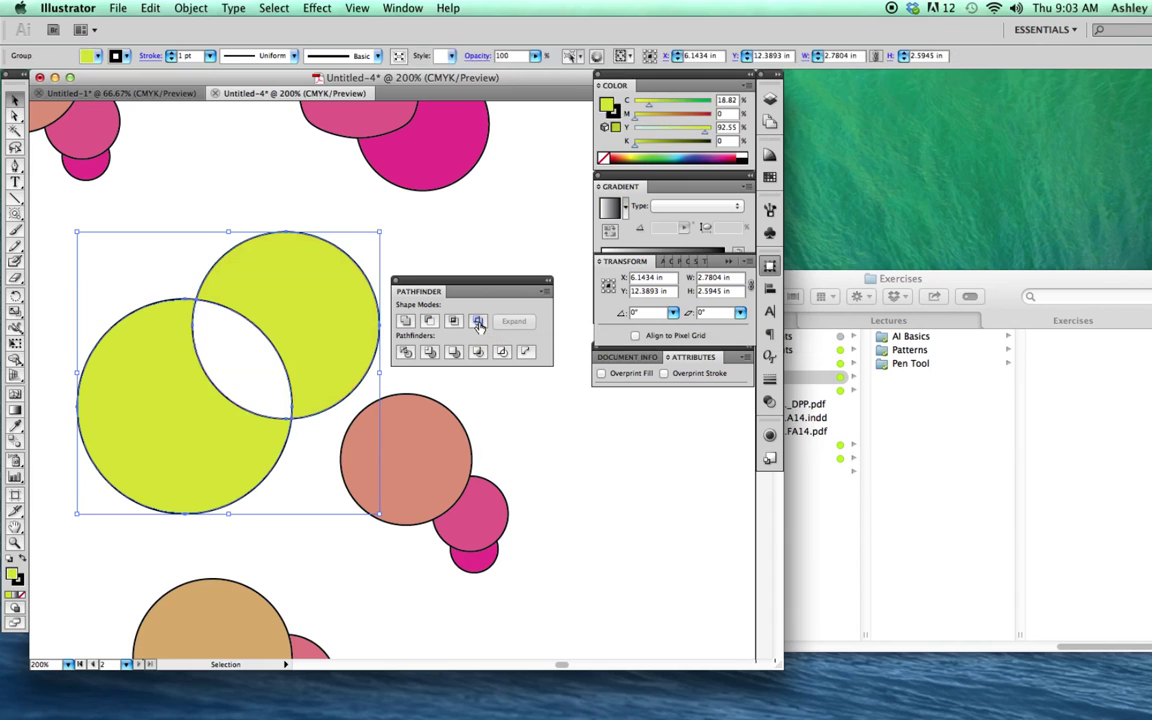
{"action": "left_click", "coordinate": [493, 229]}
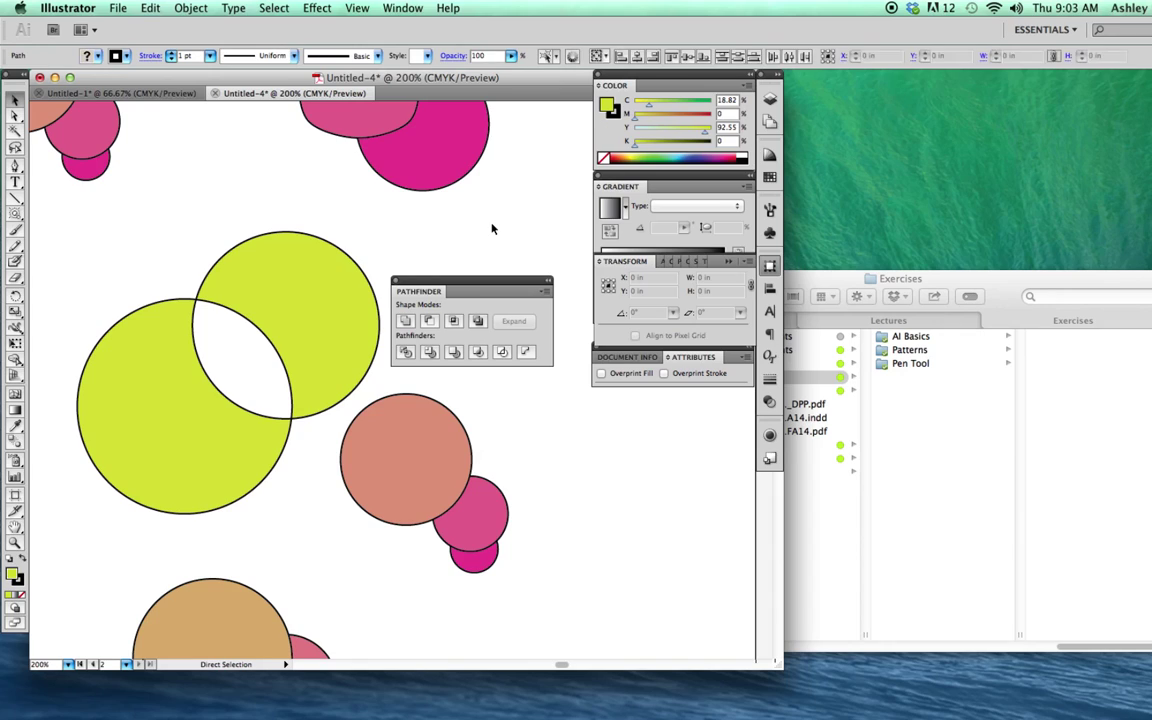
{"action": "key", "text": "super+z"}
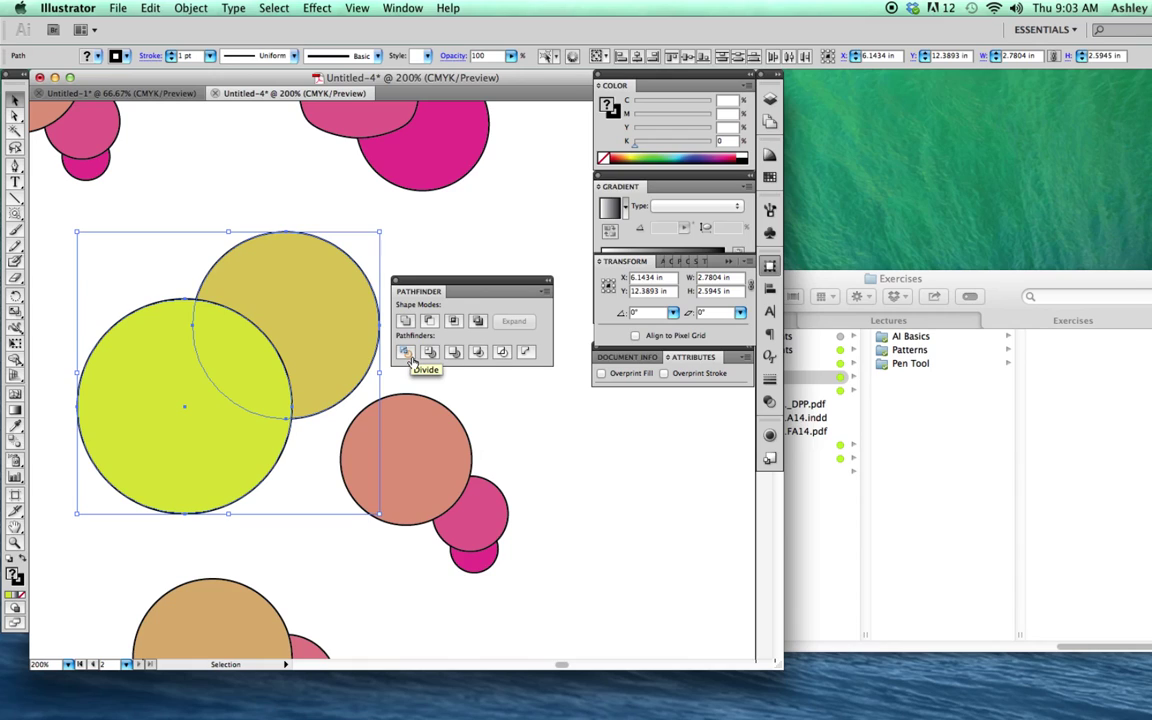
Divide the two overlapping circles using Pathfinder Divide
{"action": "left_click", "coordinate": [403, 8]}
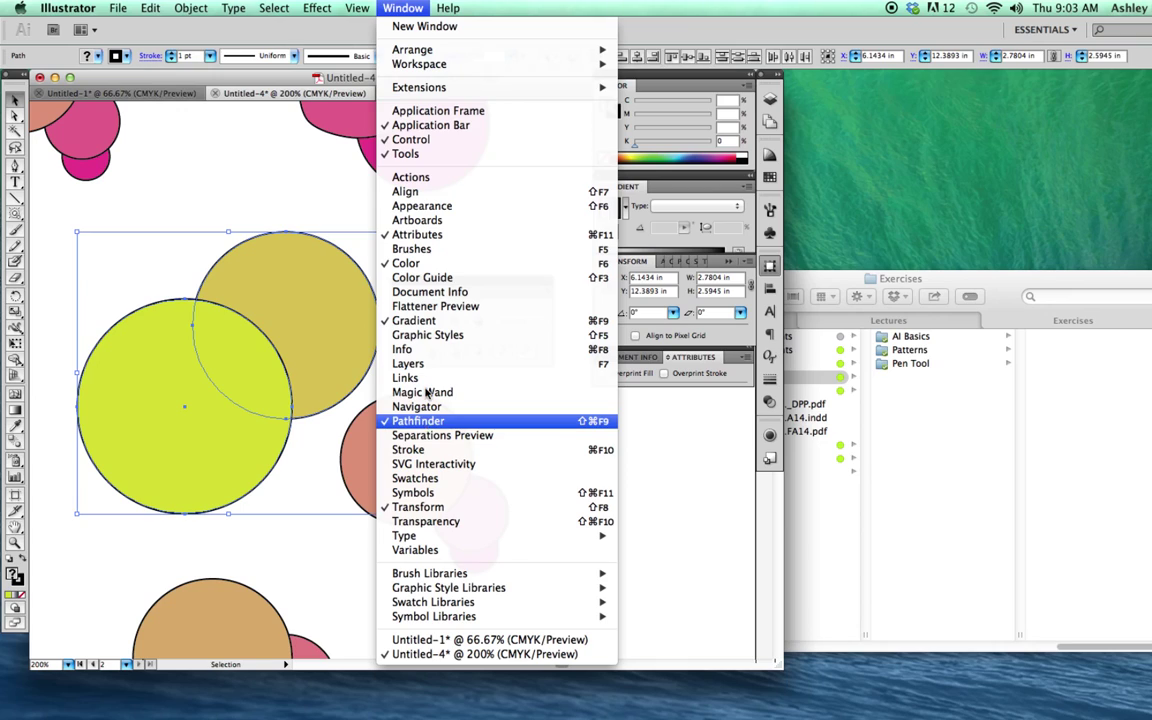
{"action": "left_click", "coordinate": [420, 421]}
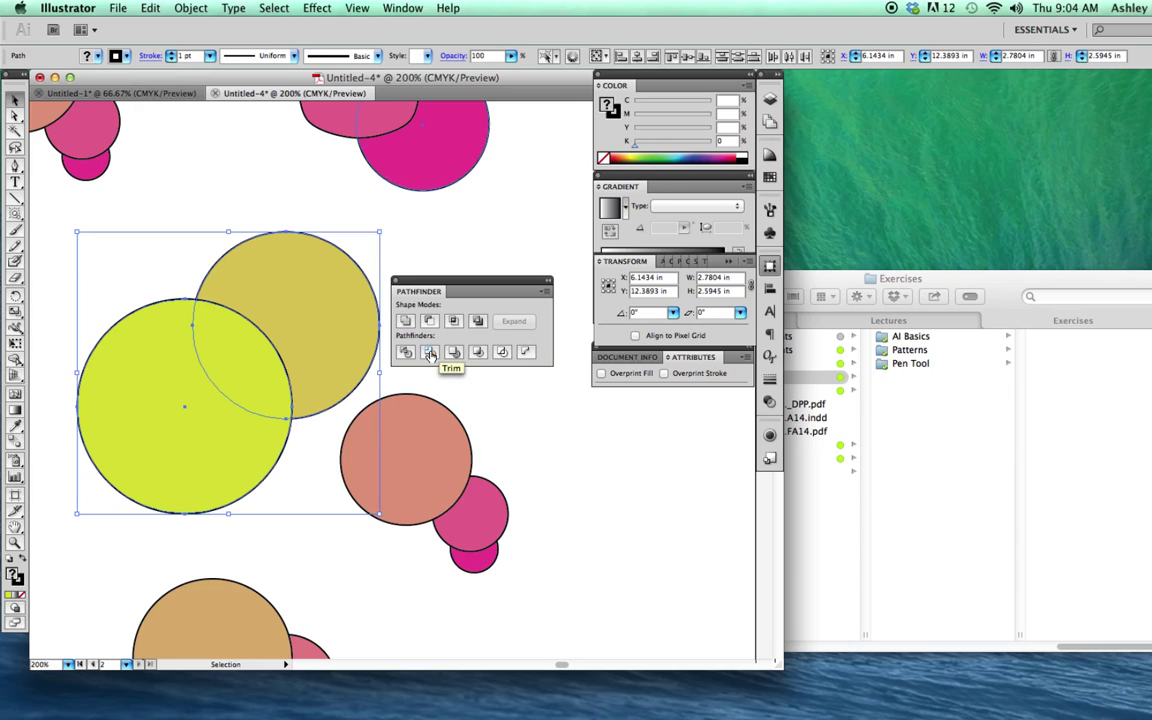
{"action": "left_click", "coordinate": [430, 353]}
{"action": "left_click", "coordinate": [405, 352]}
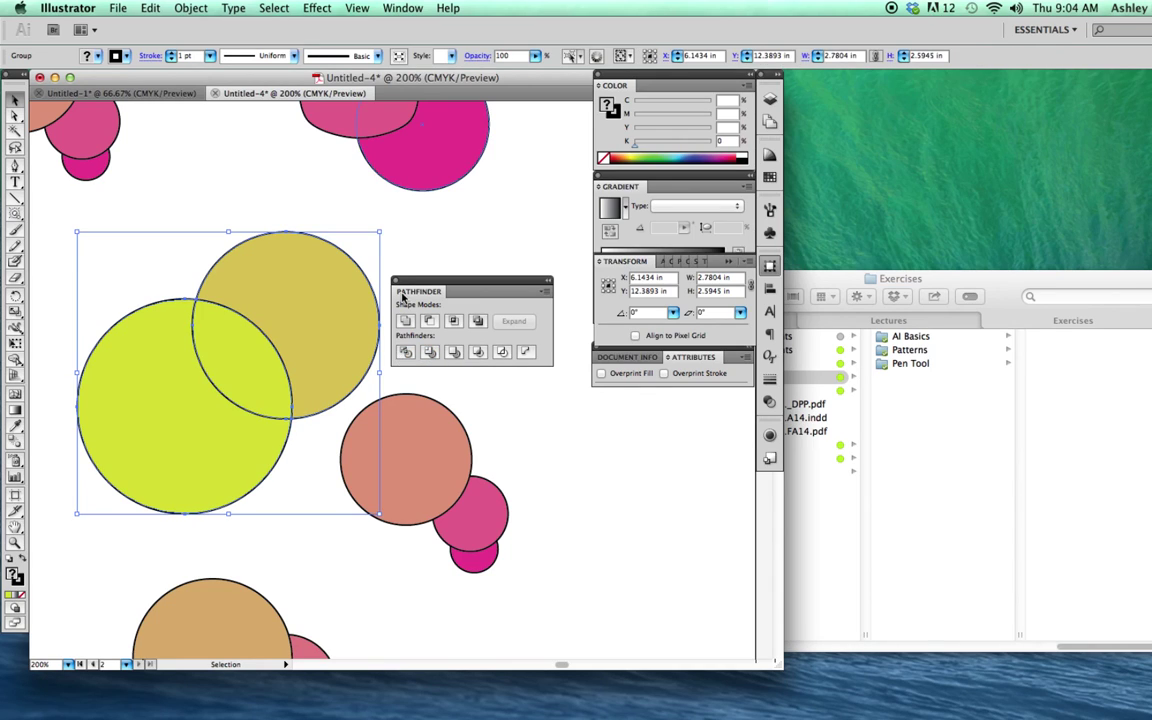
Enter the divided group, pull pieces apart, undo the moves, and exit isolation
{"action": "left_click", "coordinate": [437, 244]}
{"action": "left_click_drag", "start_coordinate": [321, 288], "coordinate": [343, 254]}
{"action": "double_click", "coordinate": [311, 290]}
{"action": "left_click_drag", "start_coordinate": [195, 390], "coordinate": [164, 413]}
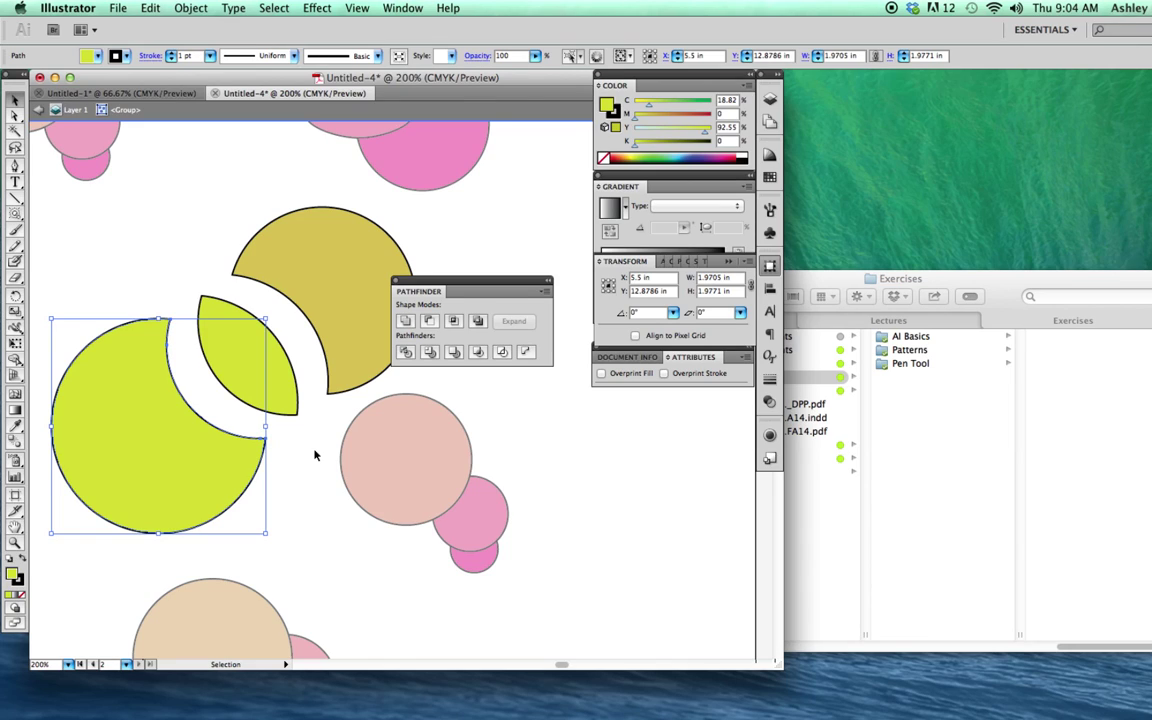
{"action": "key", "text": "ctrl+z"}
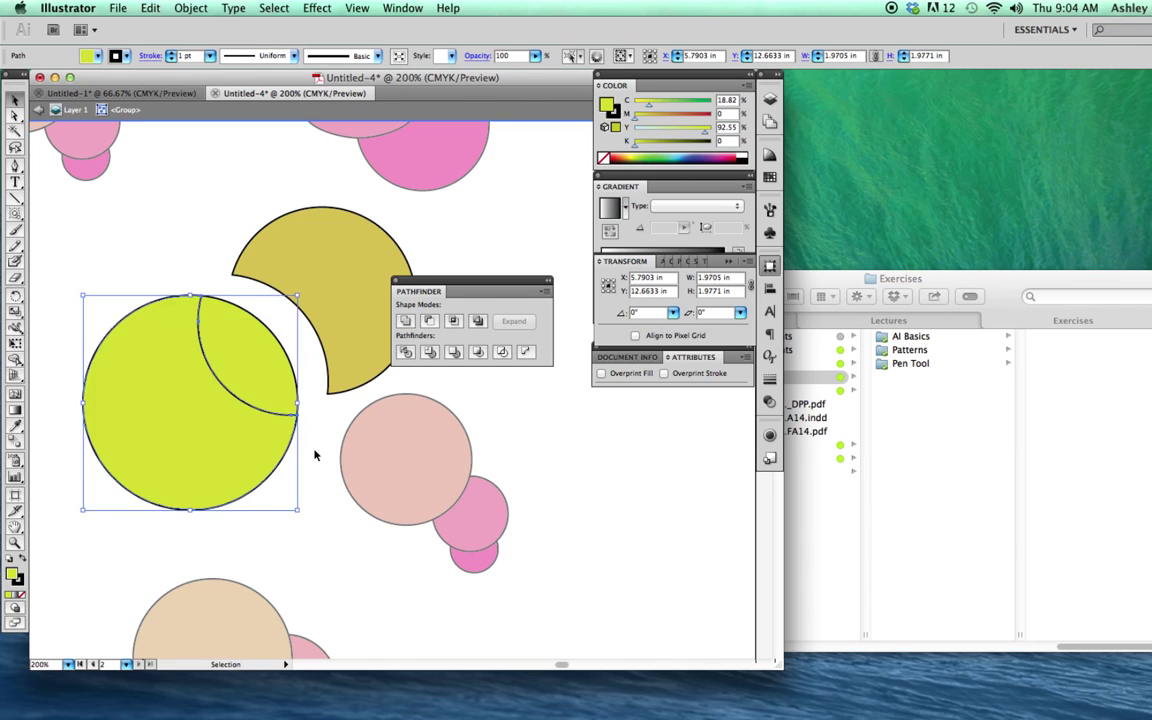
{"action": "key", "text": "ctrl+z"}
{"action": "double_click", "coordinate": [445, 232]}
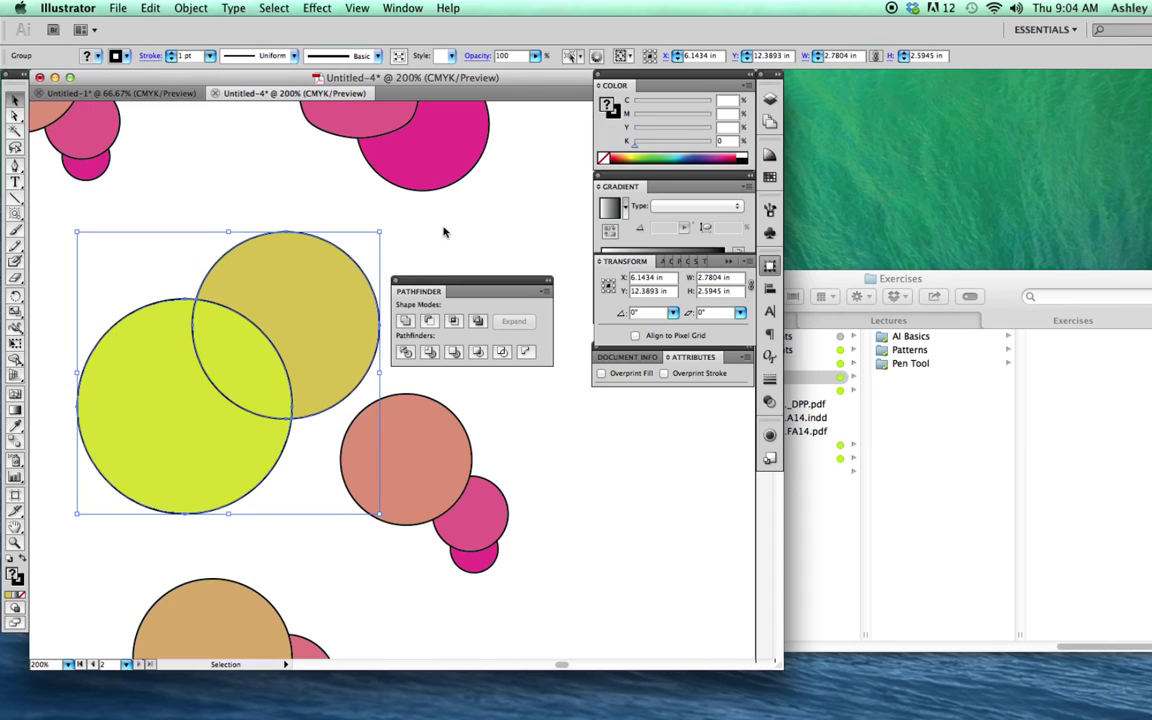
{"action": "left_click", "coordinate": [445, 232]}
{"action": "left_click", "coordinate": [320, 300]}
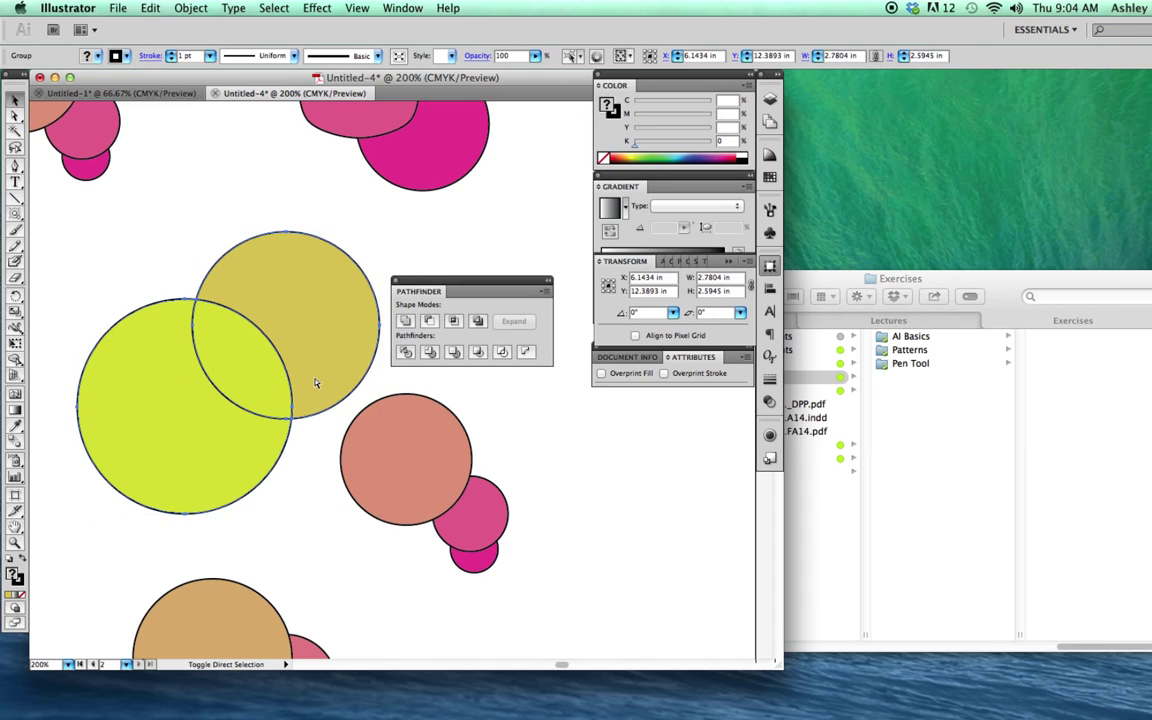
{"action": "left_click", "coordinate": [265, 509]}
{"action": "left_click_drag", "start_coordinate": [242, 538], "coordinate": [244, 522]}
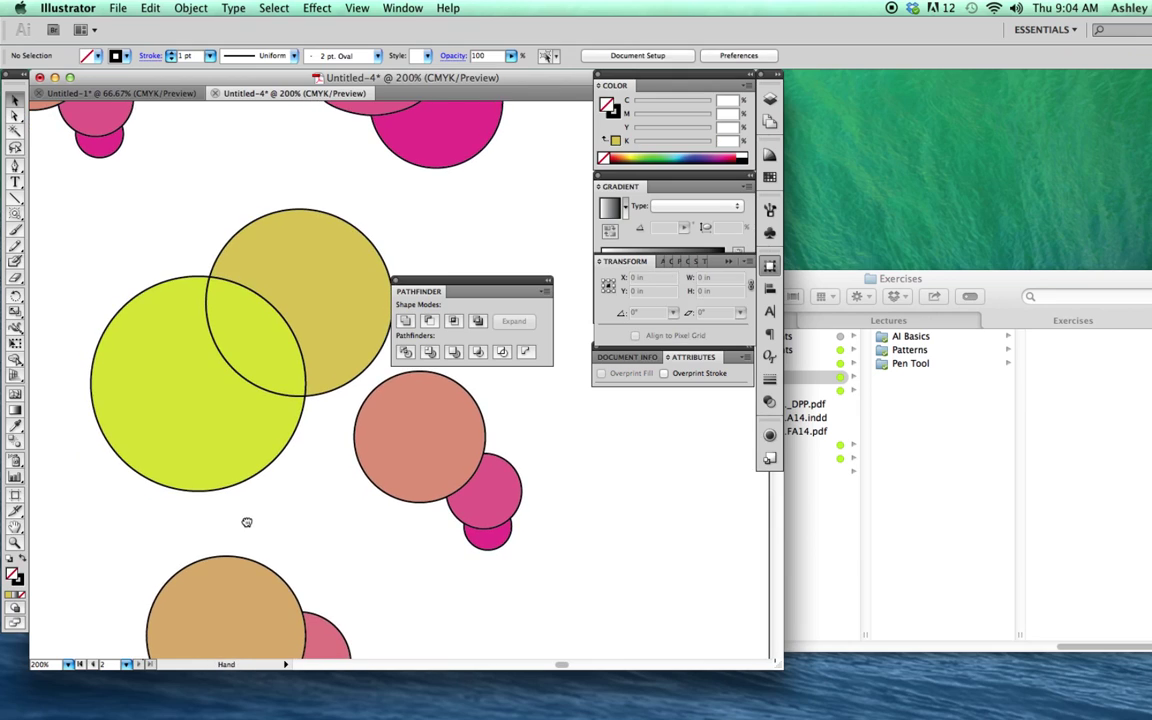
{"action": "mouse_move", "coordinate": [288, 360]}
{"action": "left_mouse_down"}
{"action": "mouse_move", "coordinate": [291, 413]}
{"action": "mouse_move", "coordinate": [305, 418]}
{"action": "left_mouse_up"}
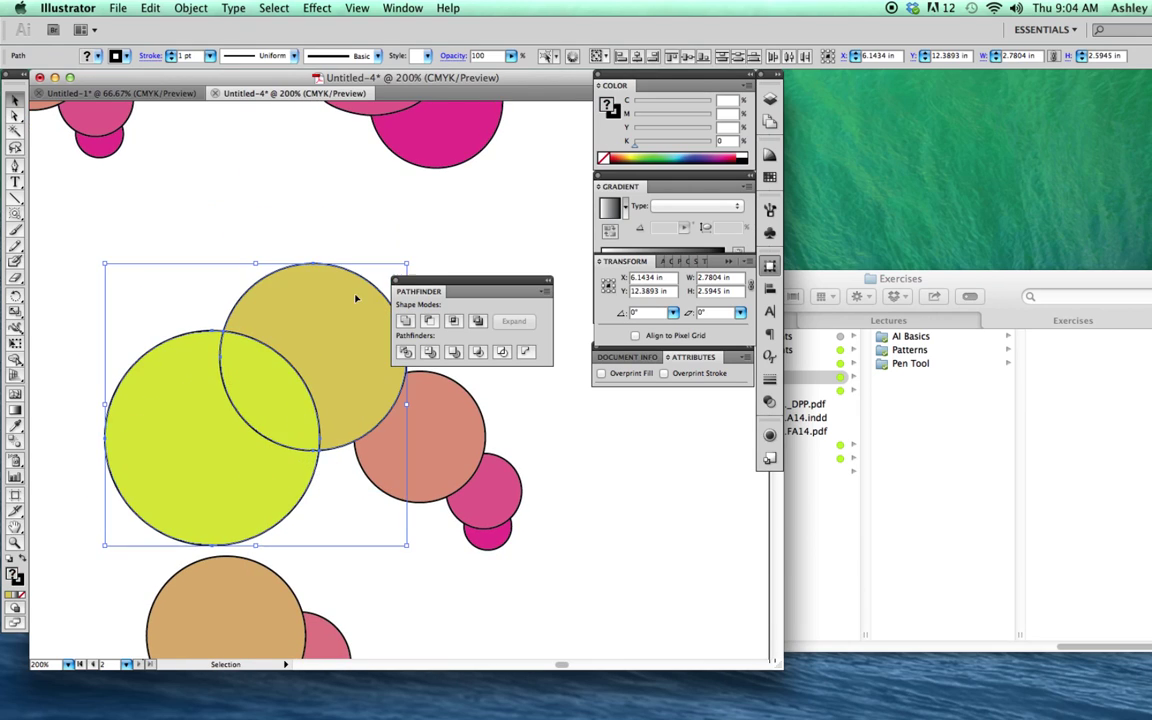
{"action": "left_click", "coordinate": [360, 226]}
{"action": "left_click", "coordinate": [318, 350]}
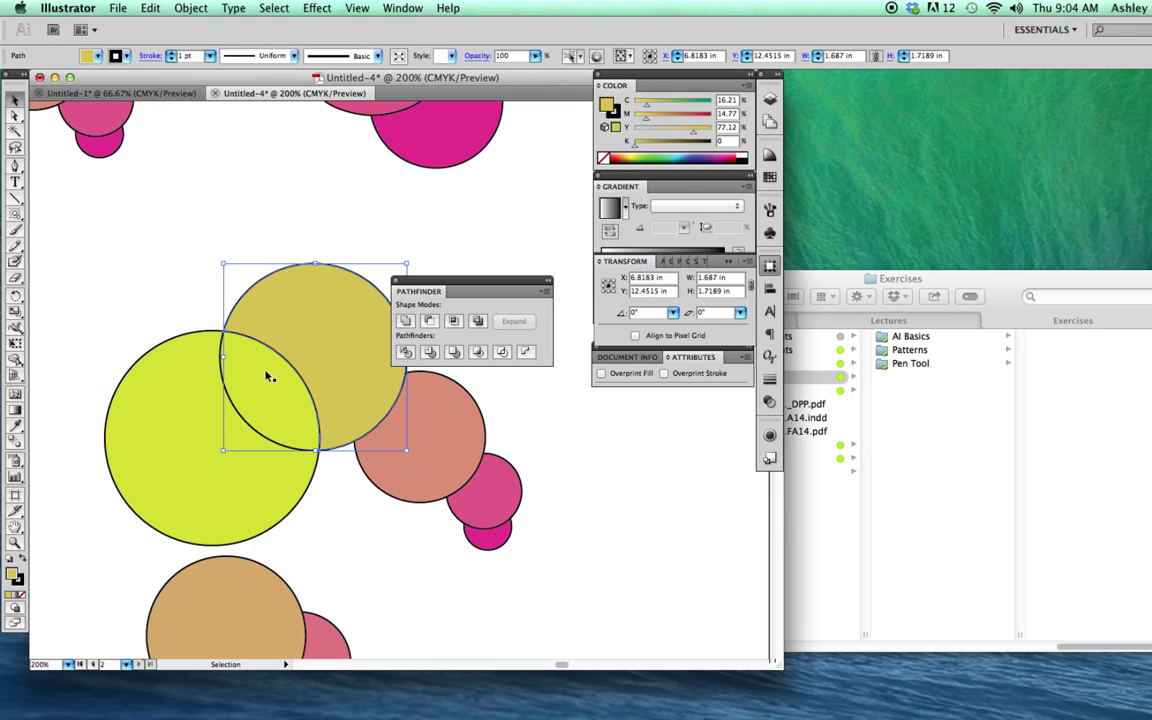
{"action": "left_click", "coordinate": [180, 391], "text": "shift"}
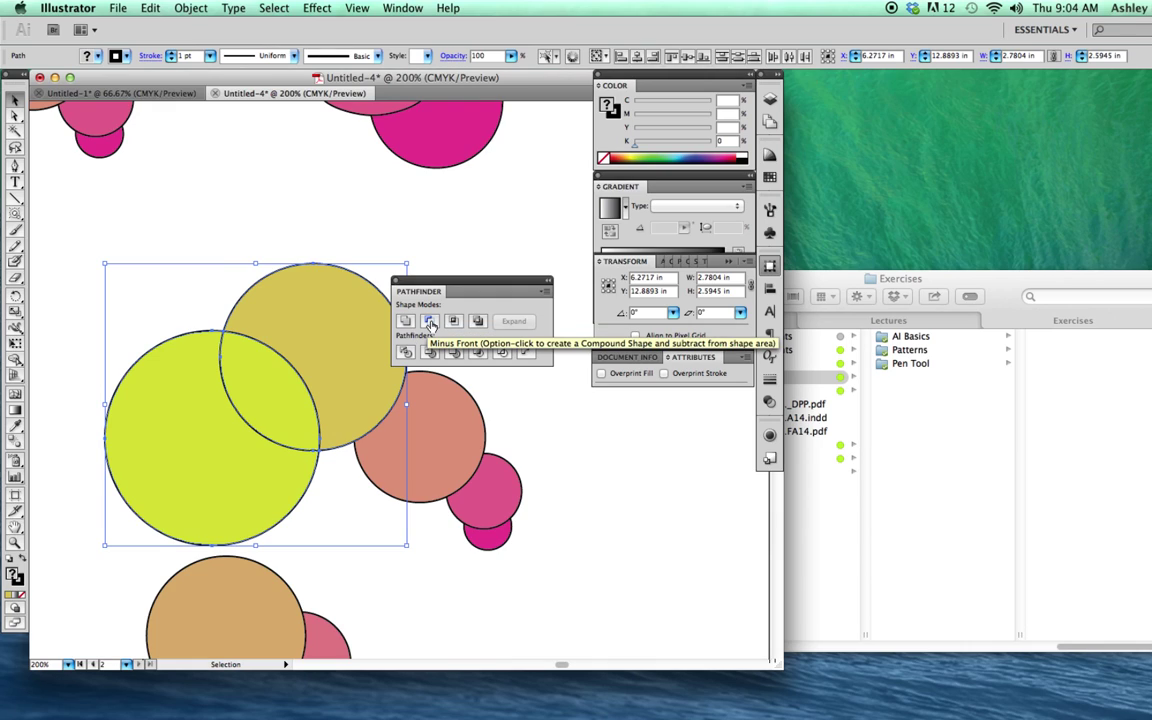
{"action": "left_click", "coordinate": [431, 322]}
{"action": "key", "text": "cmd+z"}
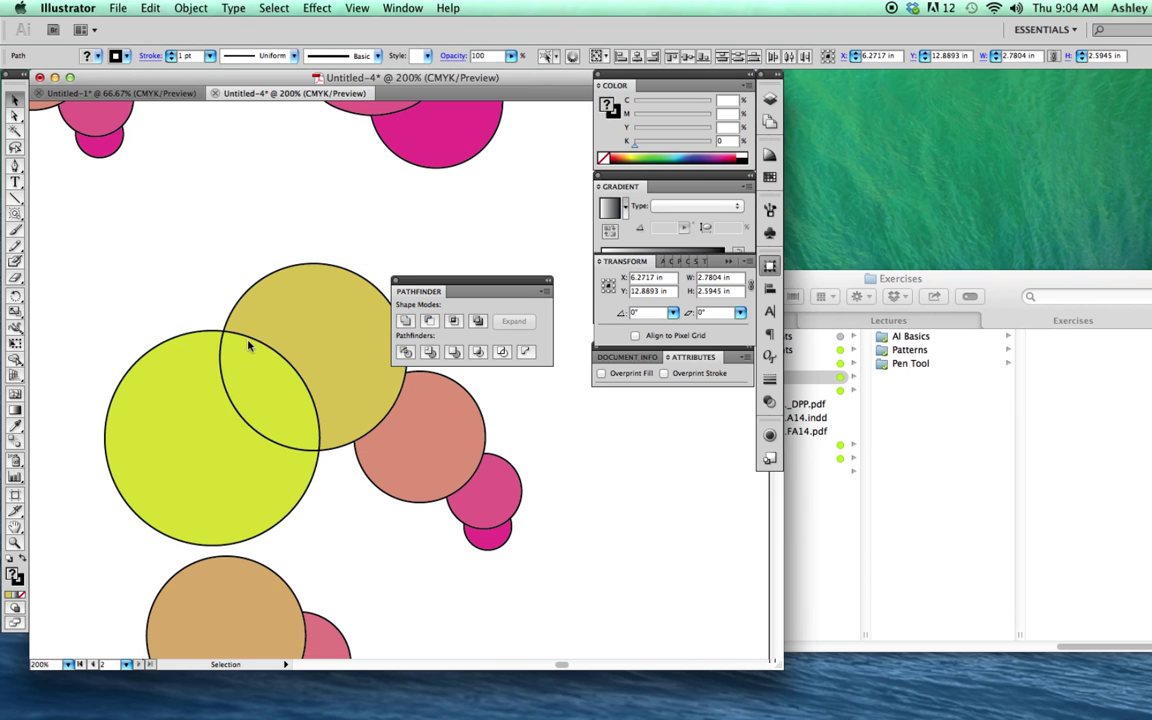
{"action": "left_click", "coordinate": [250, 357]}
{"action": "key", "text": "super+z"}
{"action": "key", "text": "a"}
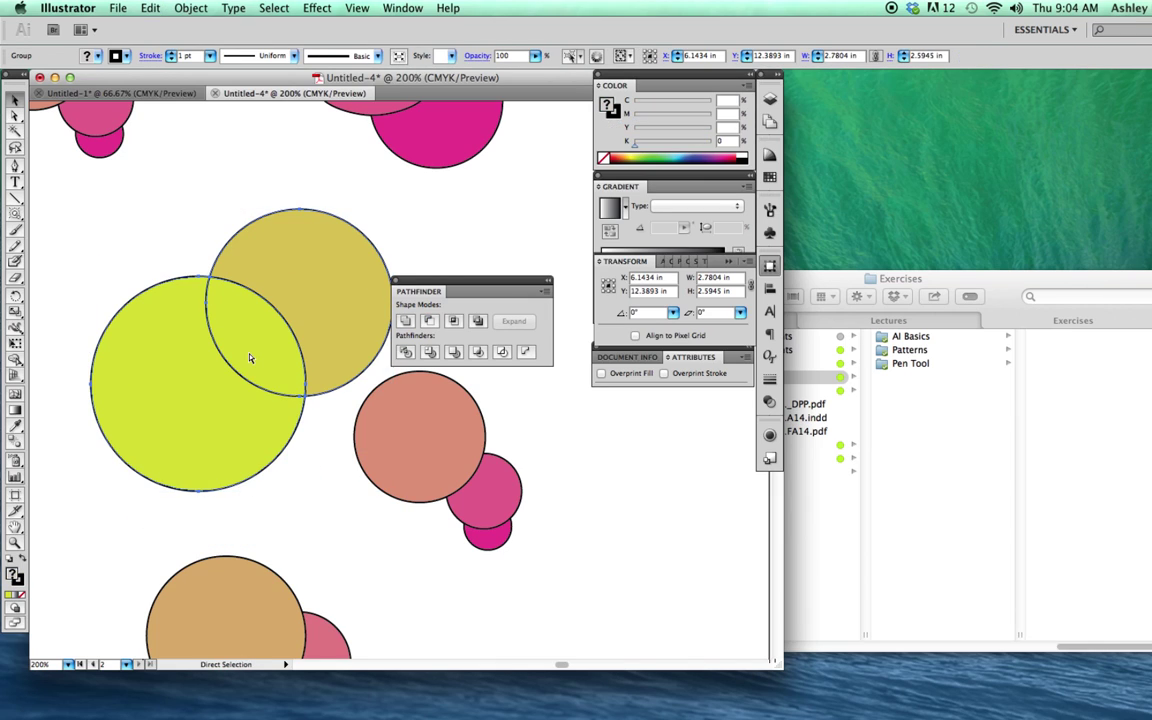
{"action": "key", "text": "super+z"}
{"action": "key", "text": "super+z"}
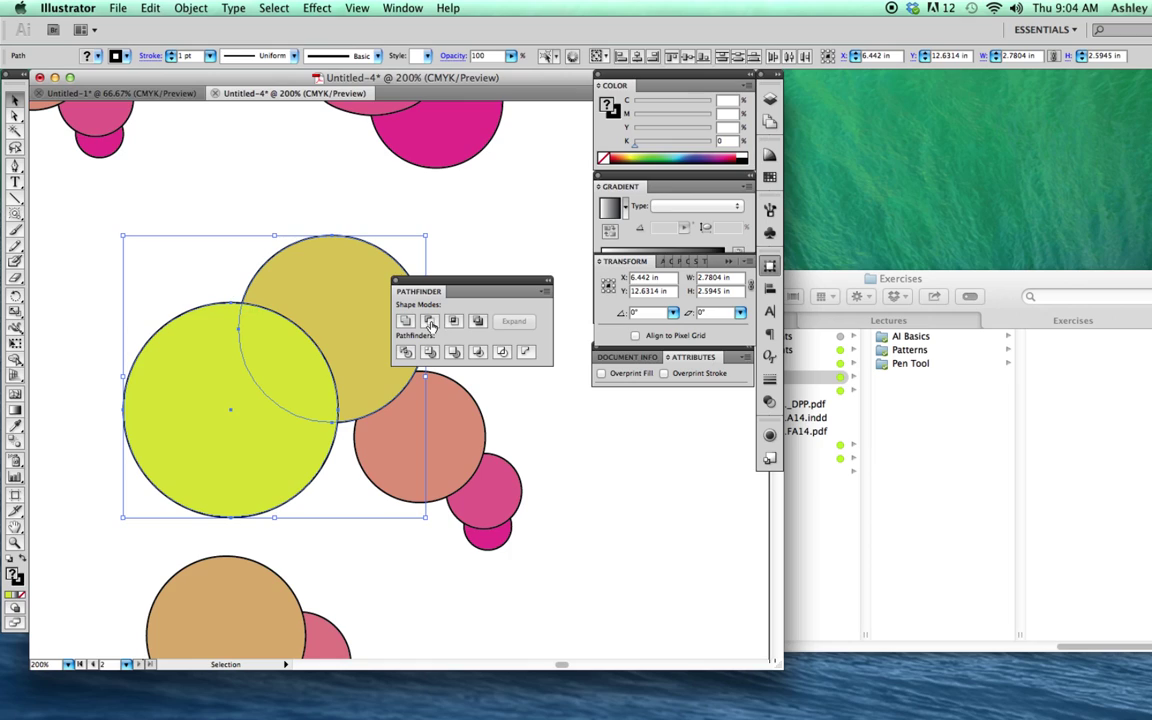
{"action": "key", "text": "v"}
{"action": "left_click", "coordinate": [429, 321]}
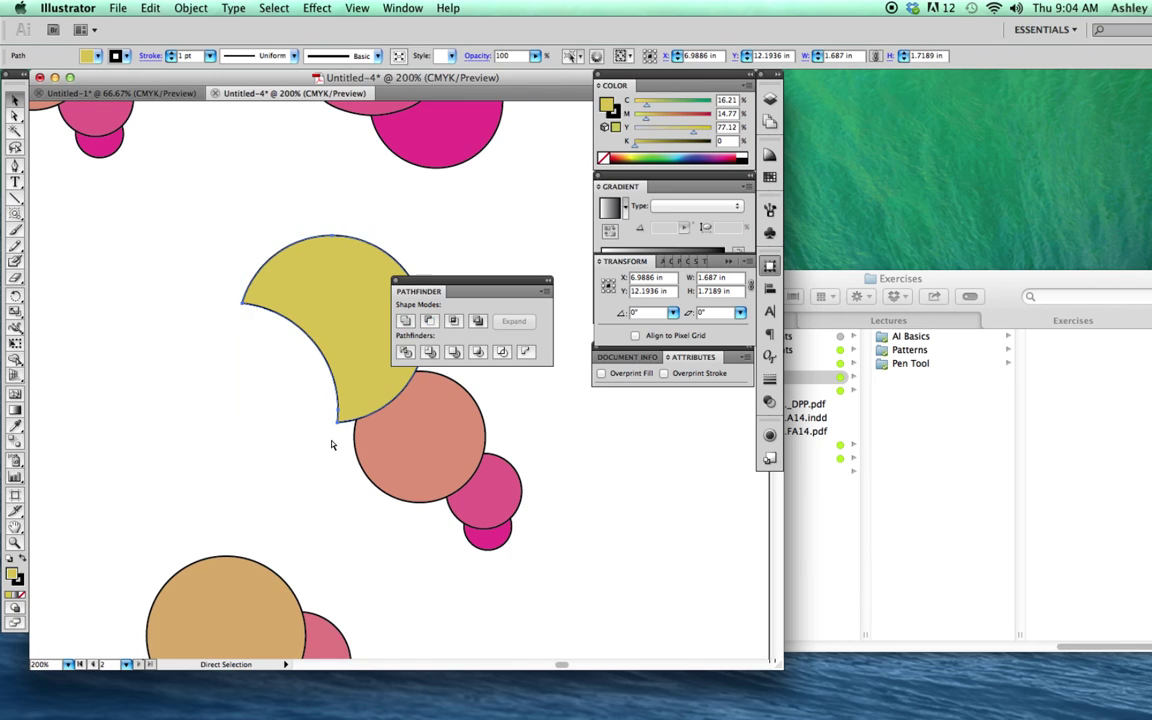
{"action": "key", "text": "super+z"}
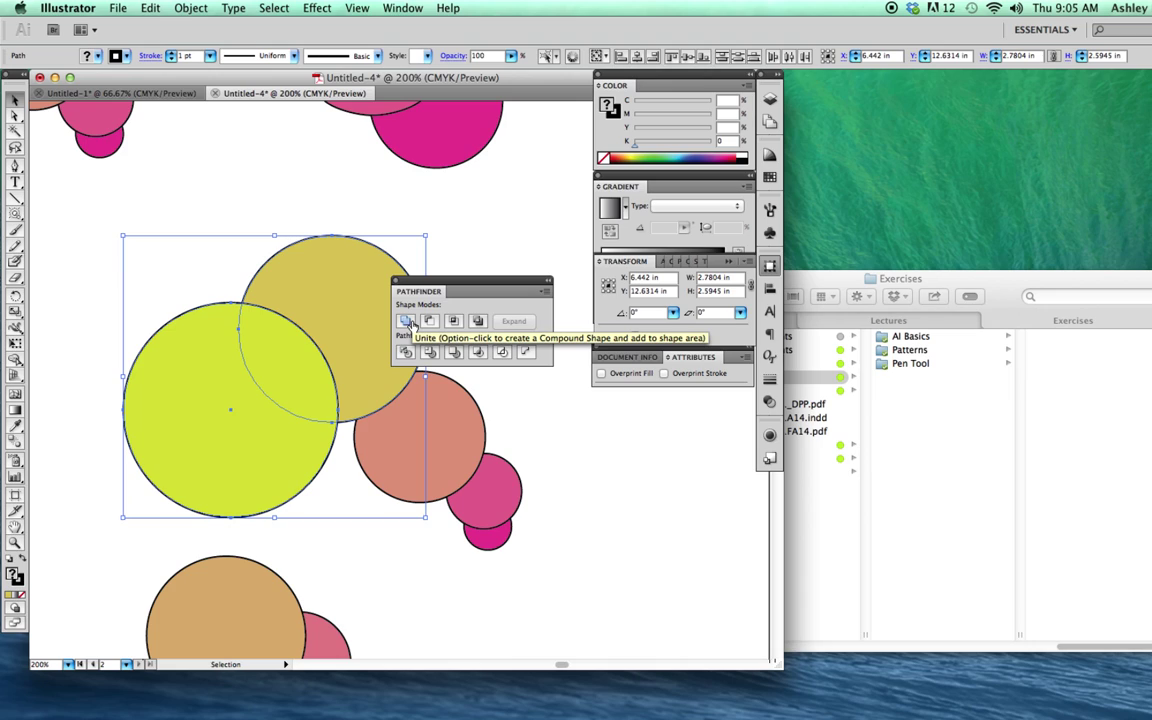
Add the salmon circle to the selection, apply Pathfinder Divide, and enter the resulting group
{"action": "left_click", "coordinate": [461, 416], "text": "shift"}
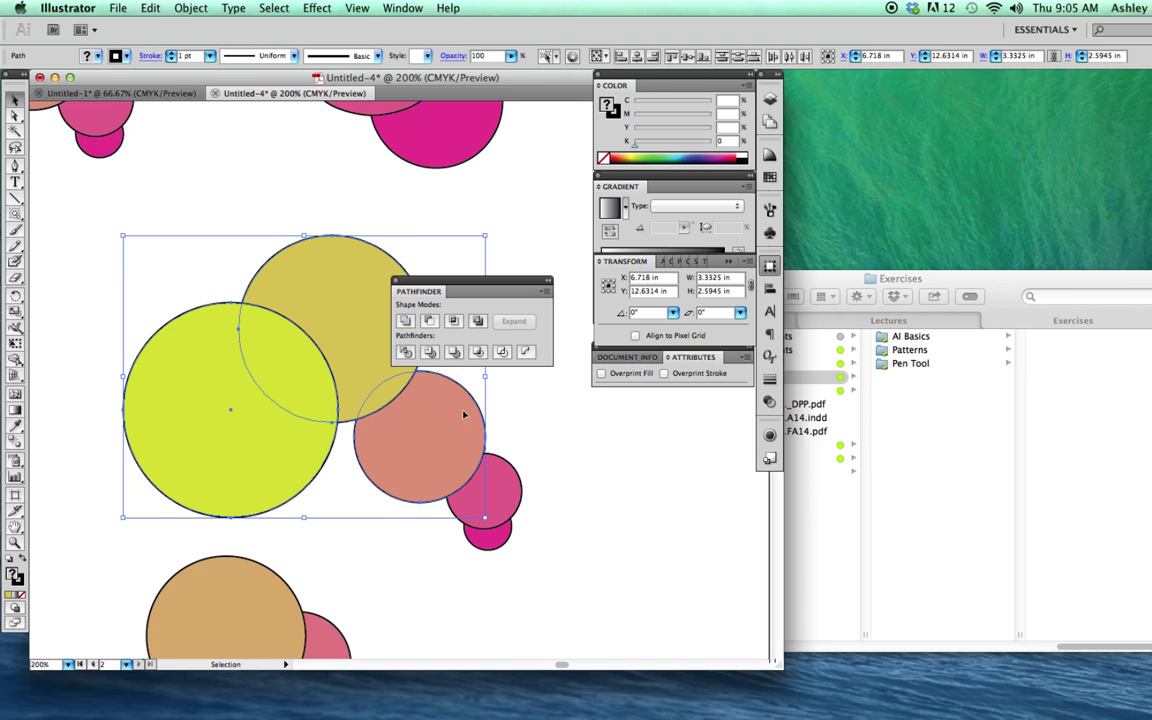
{"action": "left_click", "coordinate": [403, 353]}
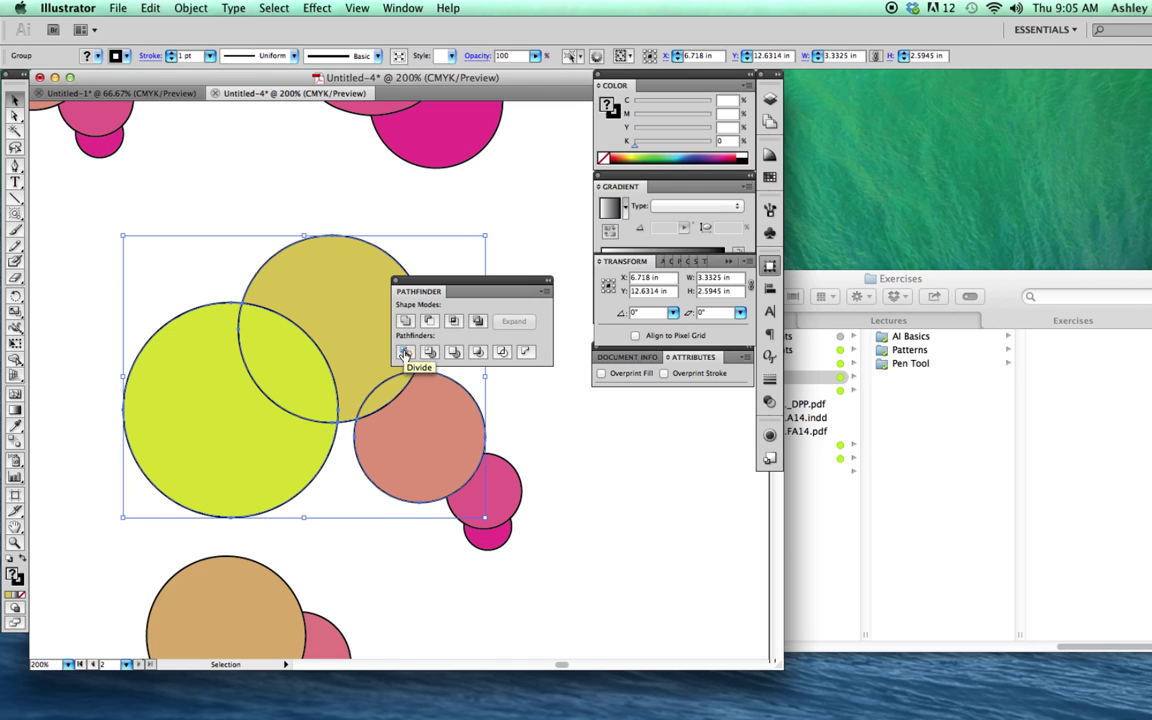
{"action": "left_click", "coordinate": [486, 392]}
{"action": "left_click", "coordinate": [427, 424]}
{"action": "double_click", "coordinate": [427, 424]}
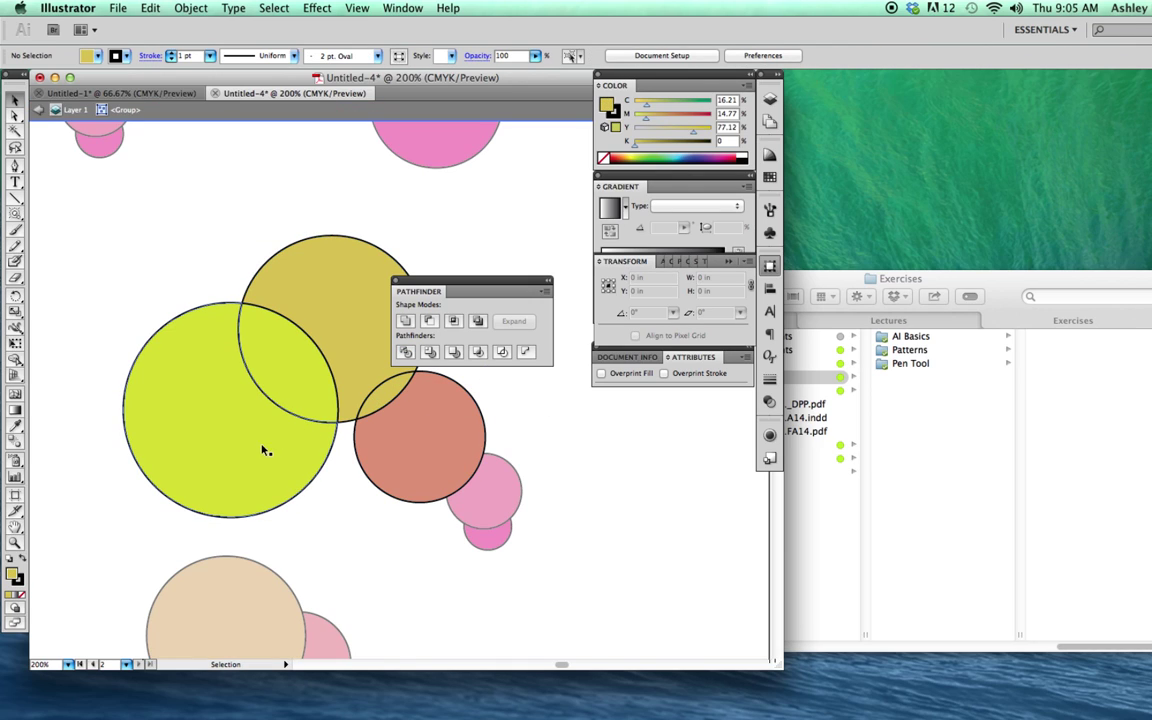
Drag the yellow, salmon and olive pieces apart, then undo back to whole circles
{"action": "left_click_drag", "start_coordinate": [262, 449], "coordinate": [218, 475]}
{"action": "left_click_drag", "start_coordinate": [463, 465], "coordinate": [515, 485]}
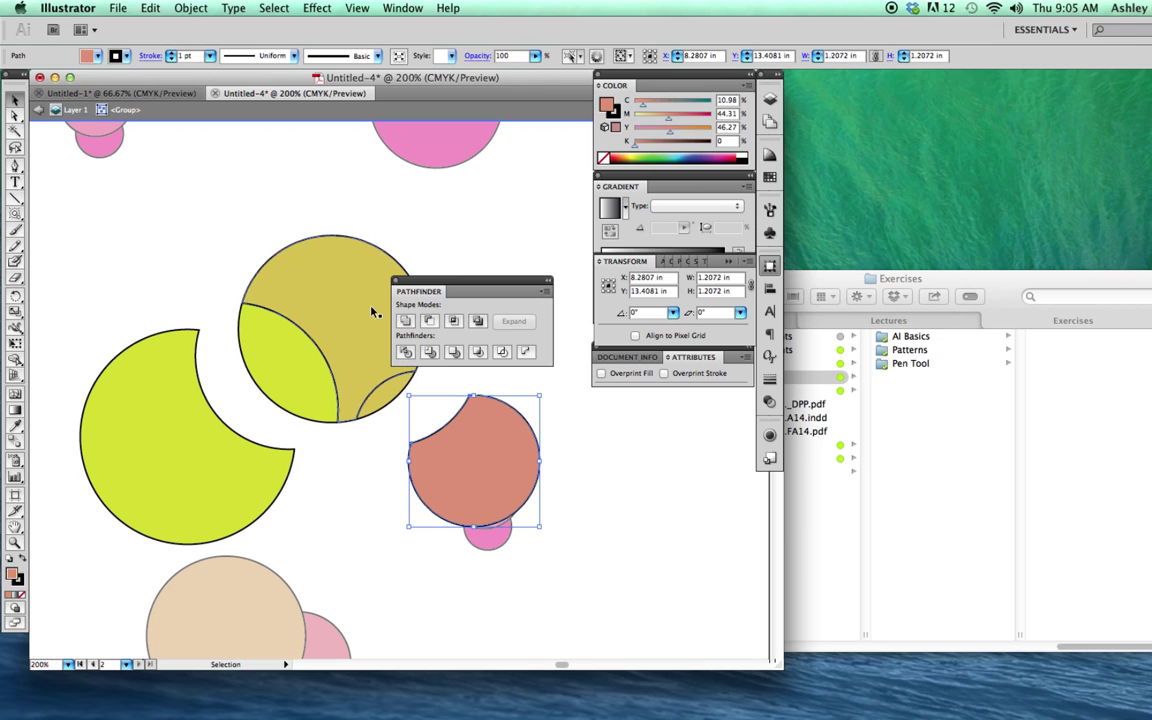
{"action": "left_click_drag", "start_coordinate": [380, 283], "coordinate": [404, 229]}
{"action": "left_click", "coordinate": [582, 237]}
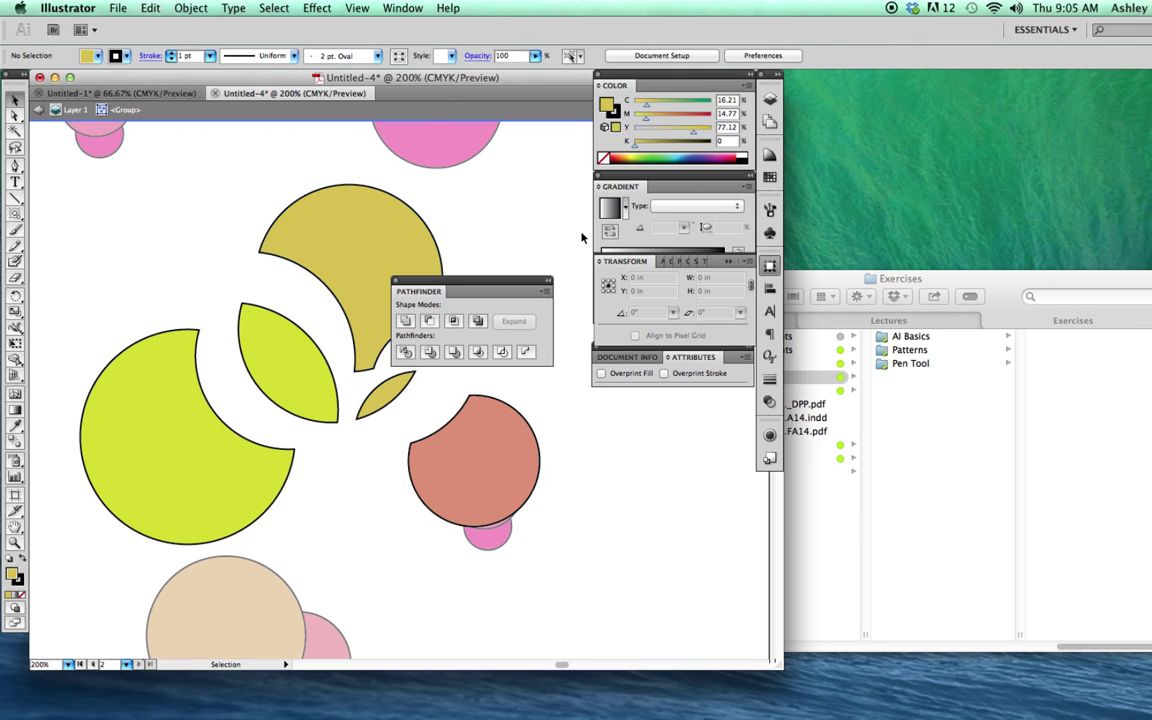
{"action": "key", "text": "ctrl+z"}
{"action": "key", "text": "ctrl+z"}
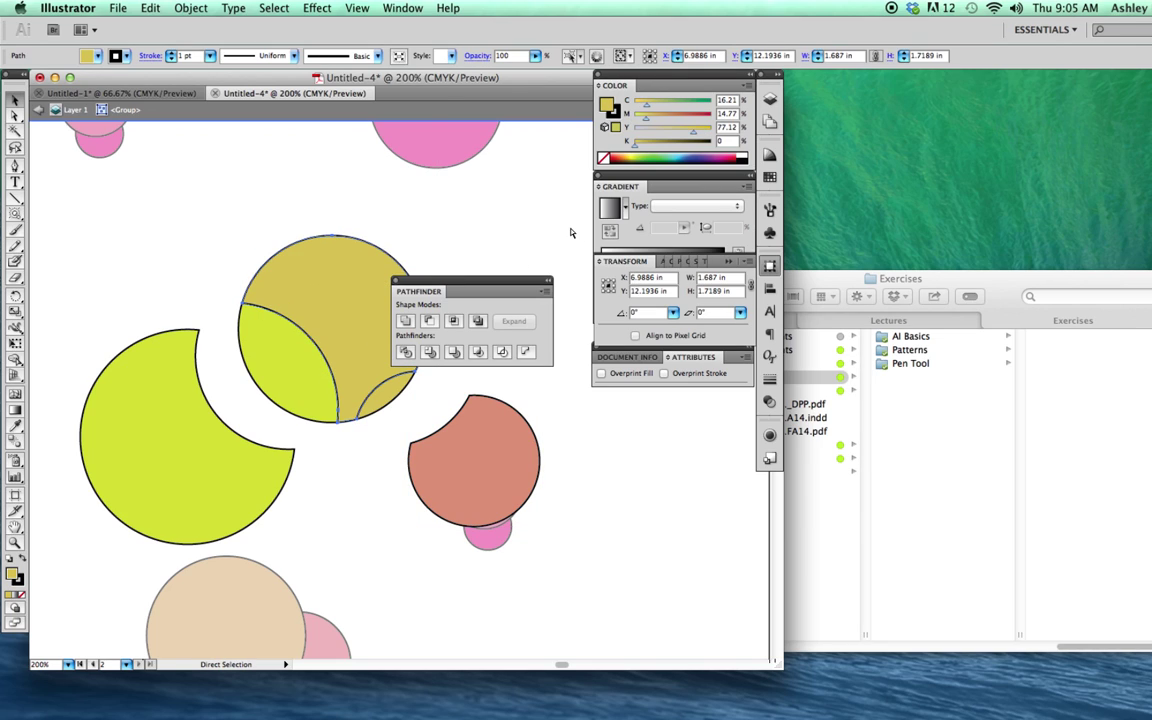
{"action": "key", "text": "ctrl+z"}
{"action": "key", "text": "ctrl+z"}
{"action": "key", "text": "ctrl+z"}
{"action": "key", "text": "ctrl+z"}
{"action": "key", "text": "ctrl+z"}
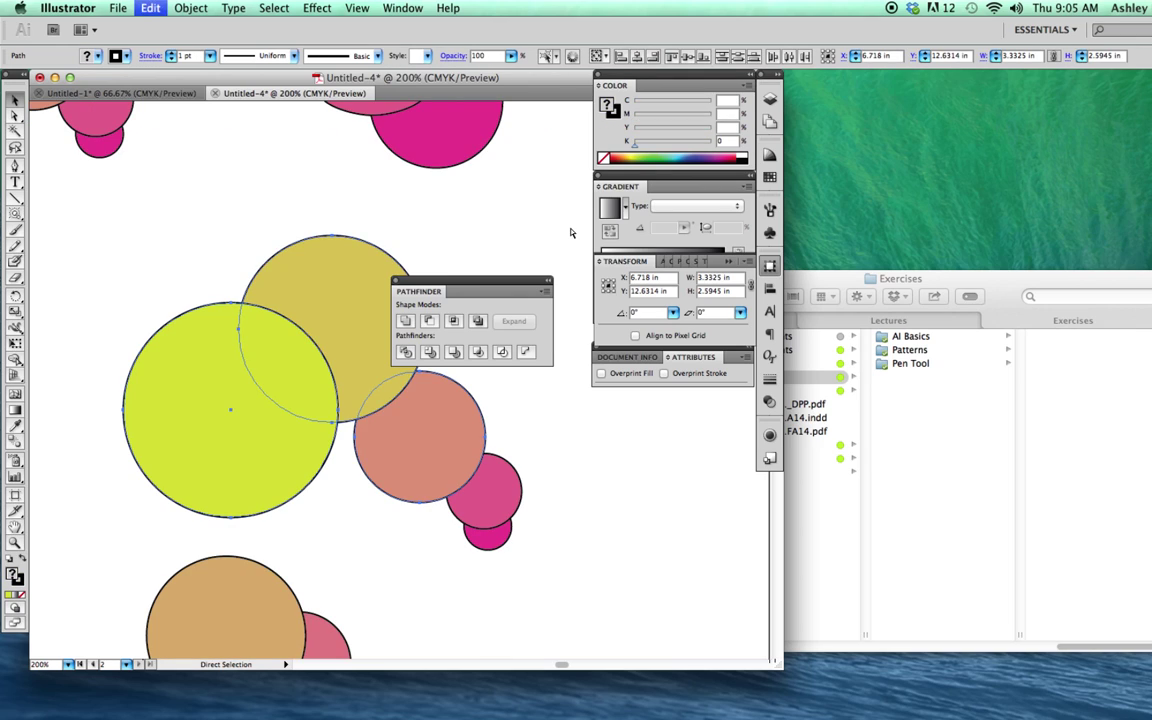
{"action": "key", "text": "ctrl+z"}
Dock the Pathfinder panel away and marquee-select the lime, olive and salmon circles
{"action": "left_click", "coordinate": [519, 239]}
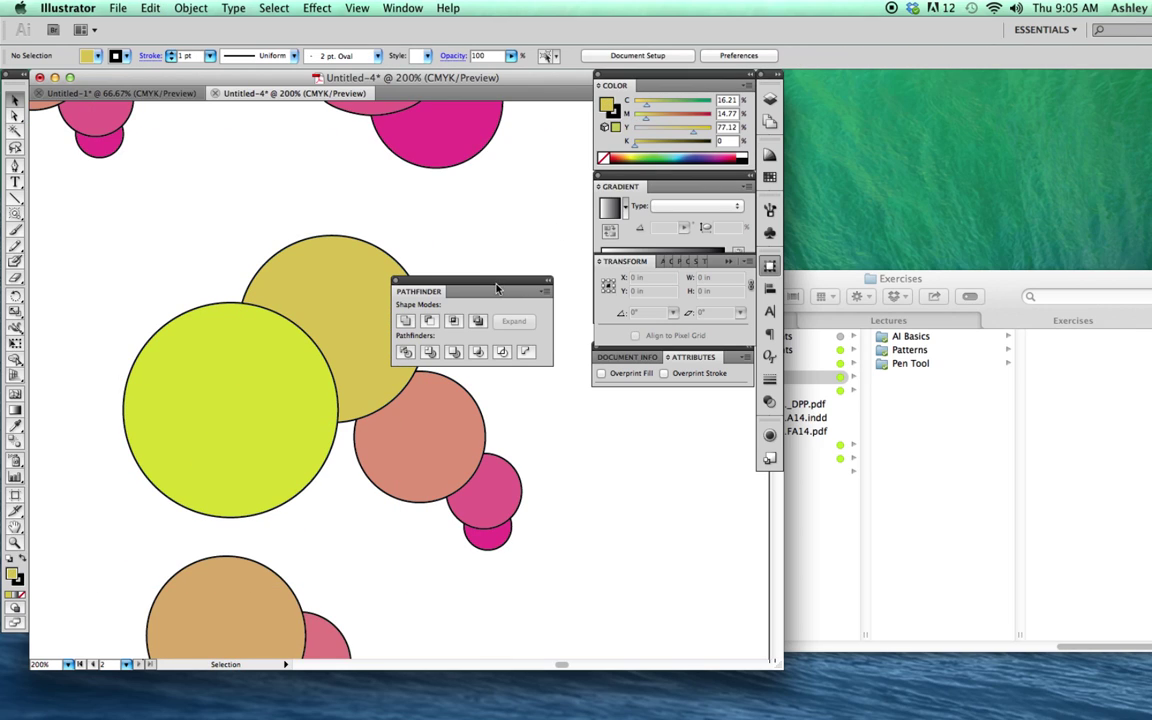
{"action": "left_click_drag", "start_coordinate": [498, 286], "coordinate": [683, 392]}
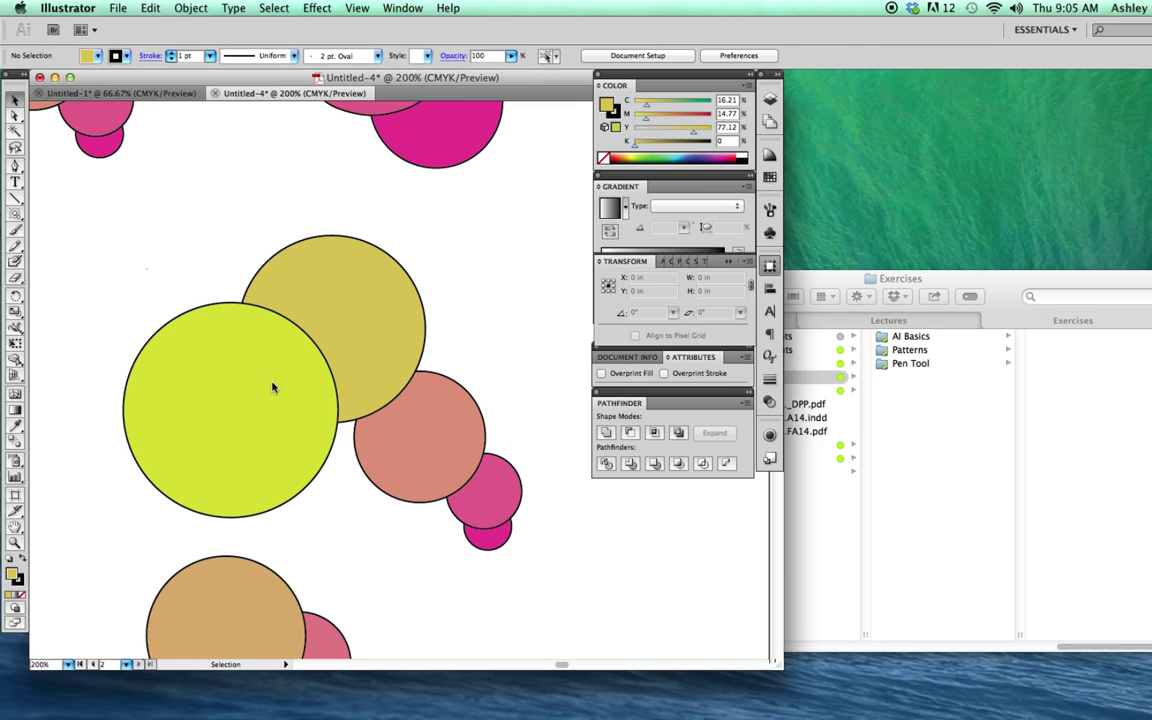
{"action": "left_click_drag", "start_coordinate": [147, 270], "coordinate": [411, 455]}
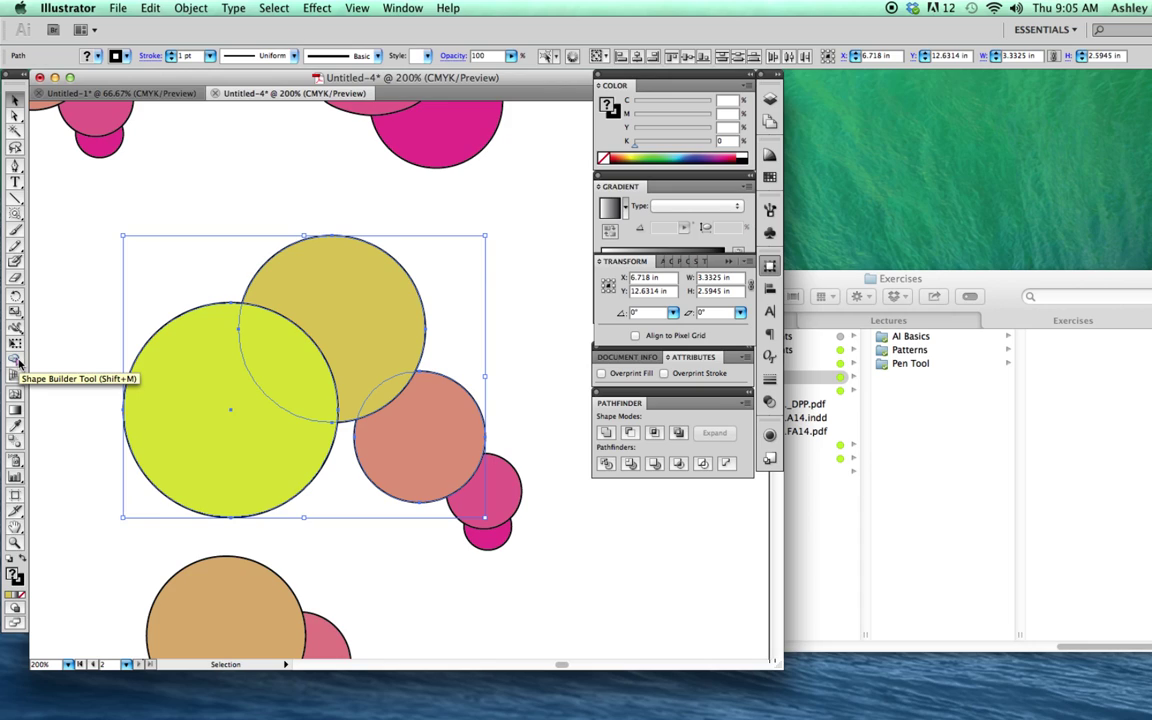
With Shape Builder (Shift+M), merge the lime circle, lens and olive circle, then fill the salmon circle yellow
{"action": "left_click", "coordinate": [15, 361]}
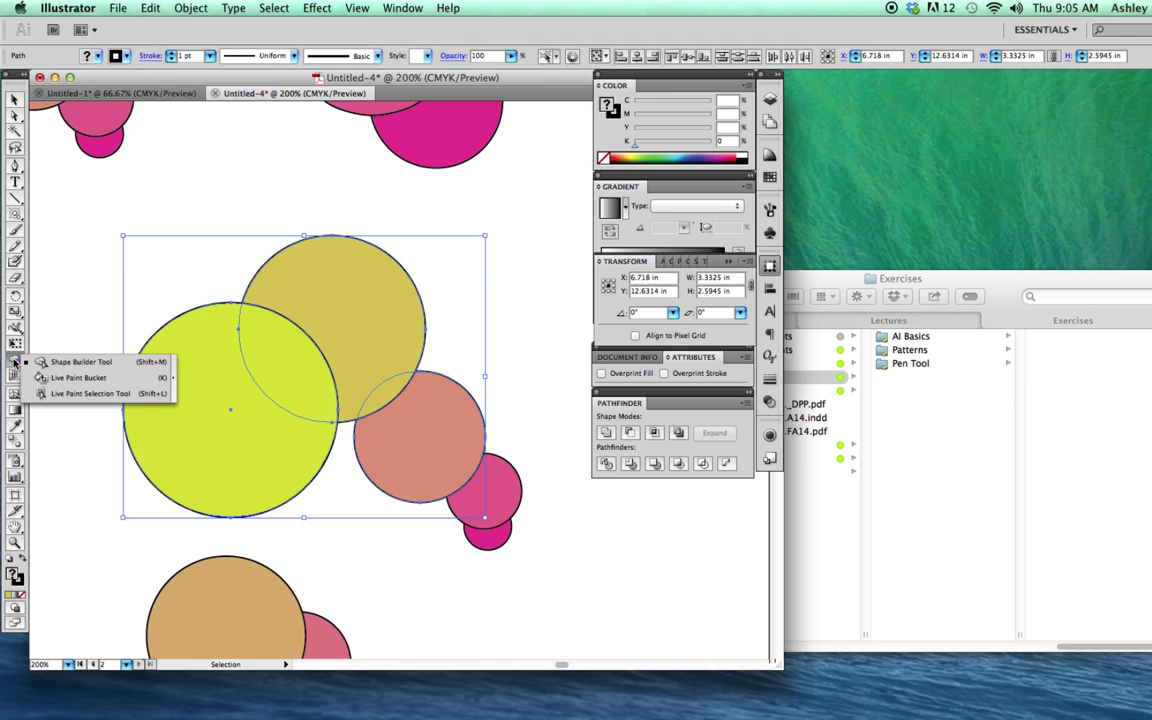
{"action": "left_click", "coordinate": [71, 363]}
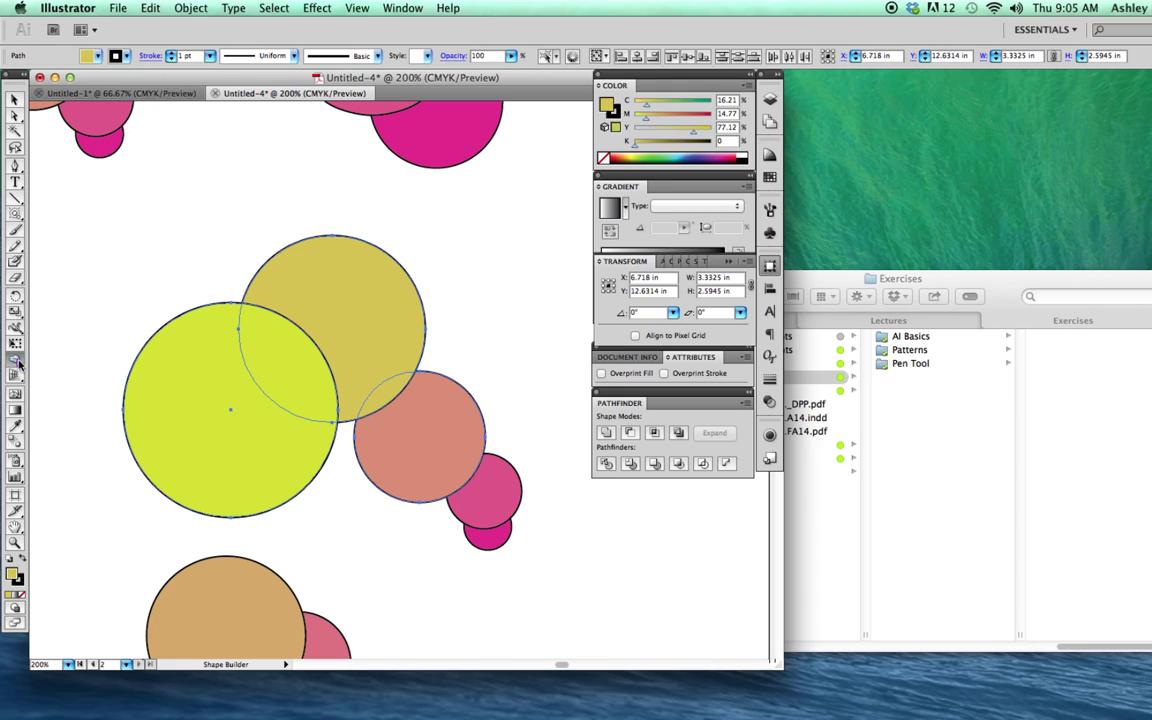
{"action": "left_click", "coordinate": [19, 364]}
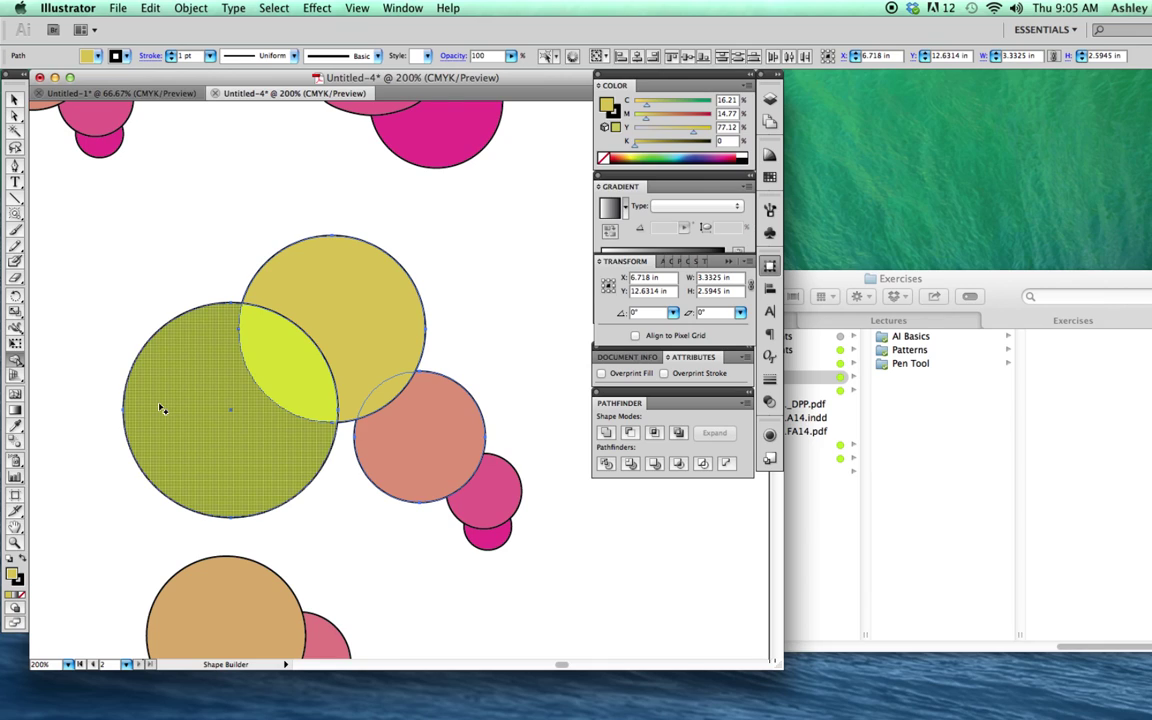
{"action": "left_click_drag", "start_coordinate": [226, 393], "coordinate": [270, 350]}
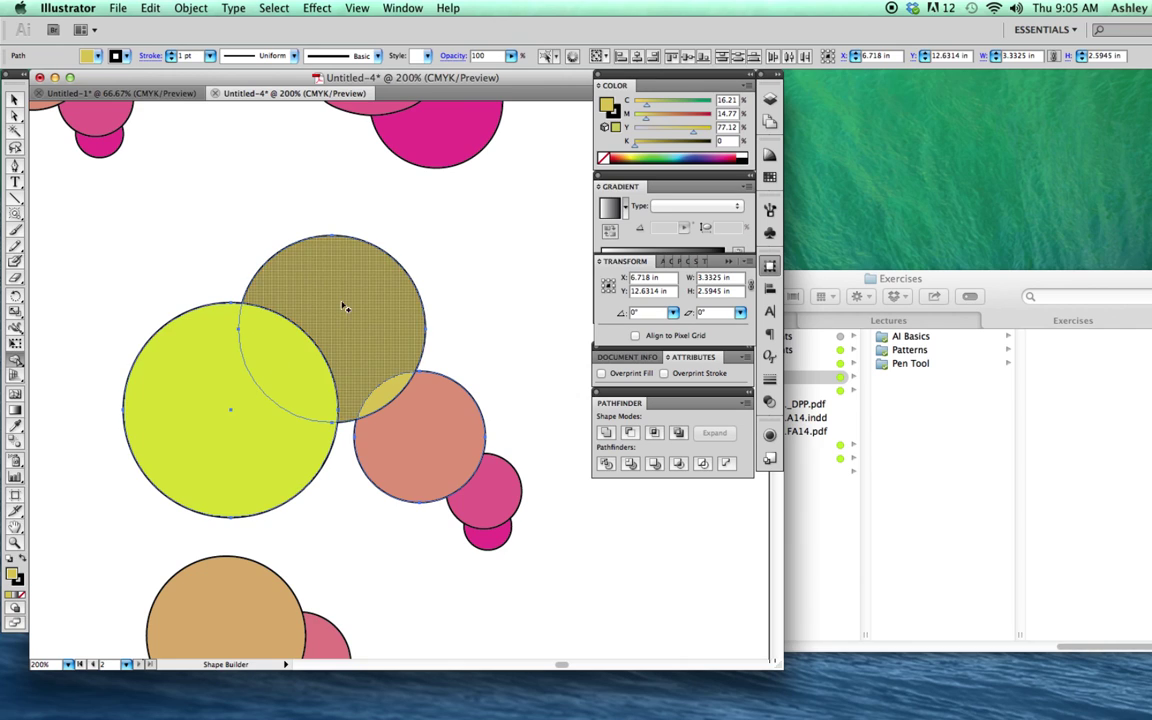
{"action": "left_click_drag", "start_coordinate": [219, 352], "coordinate": [283, 300]}
{"action": "left_click_drag", "start_coordinate": [346, 314], "coordinate": [226, 418]}
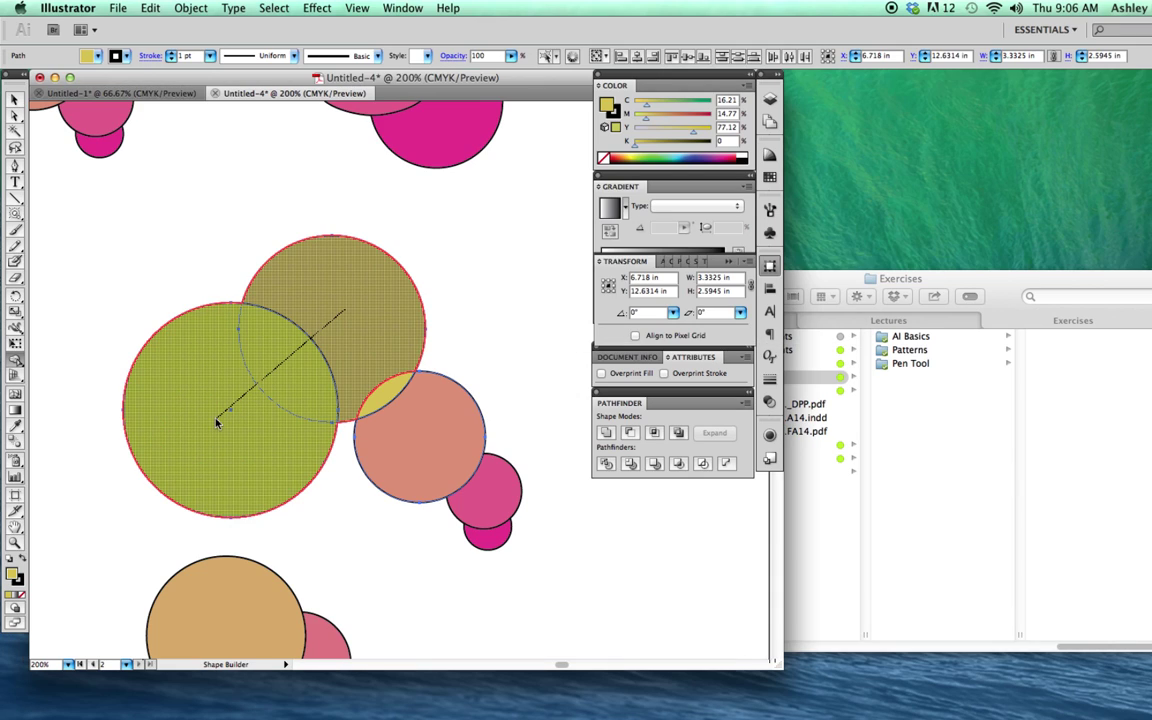
{"action": "left_click_drag", "start_coordinate": [227, 418], "coordinate": [219, 423]}
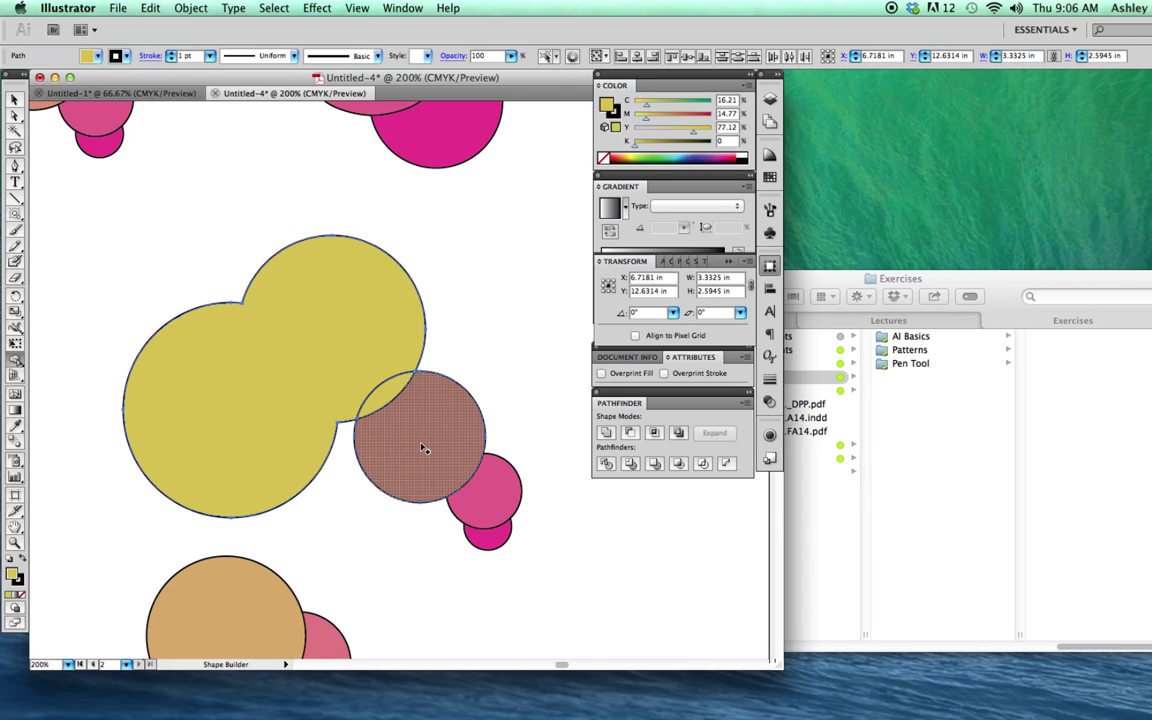
{"action": "left_click", "coordinate": [424, 449]}
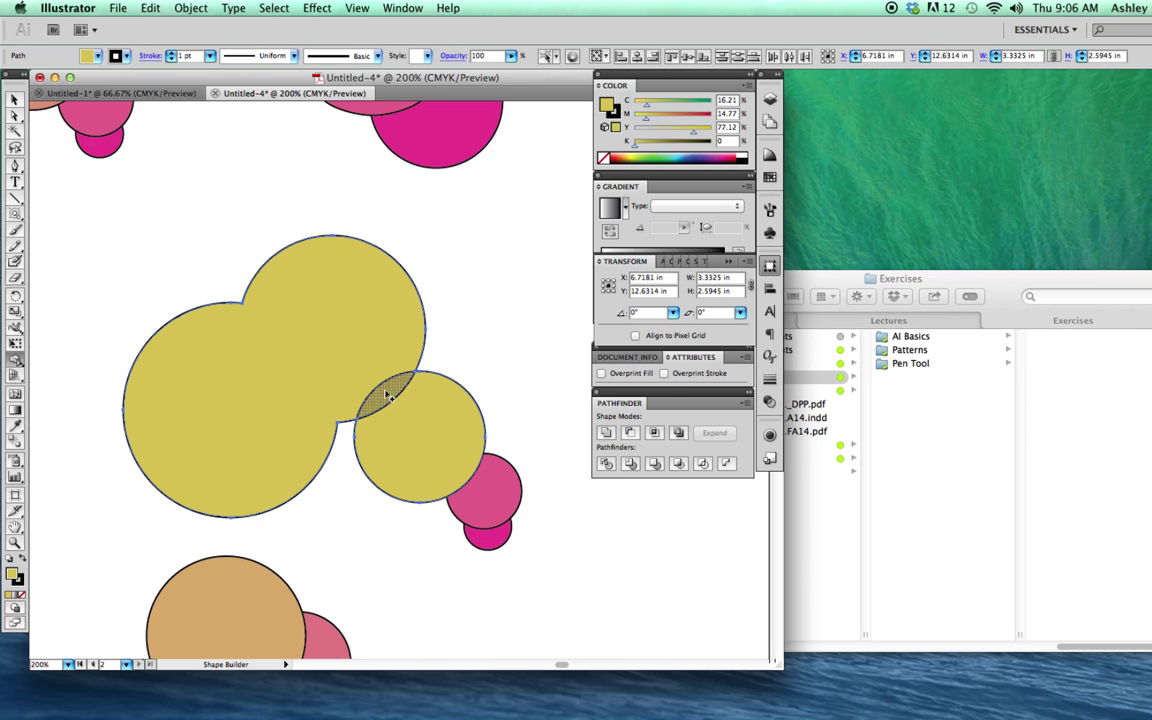
{"action": "left_click", "coordinate": [13, 100]}
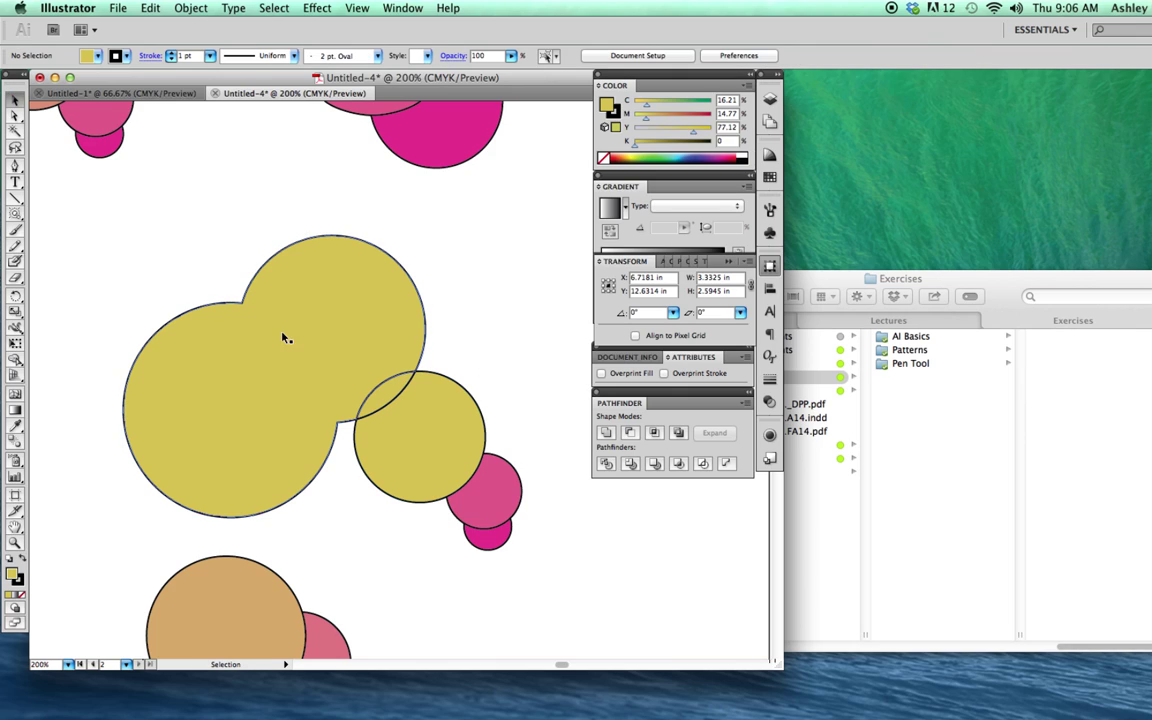
{"action": "left_click", "coordinate": [286, 340]}
{"action": "left_click", "coordinate": [473, 379]}
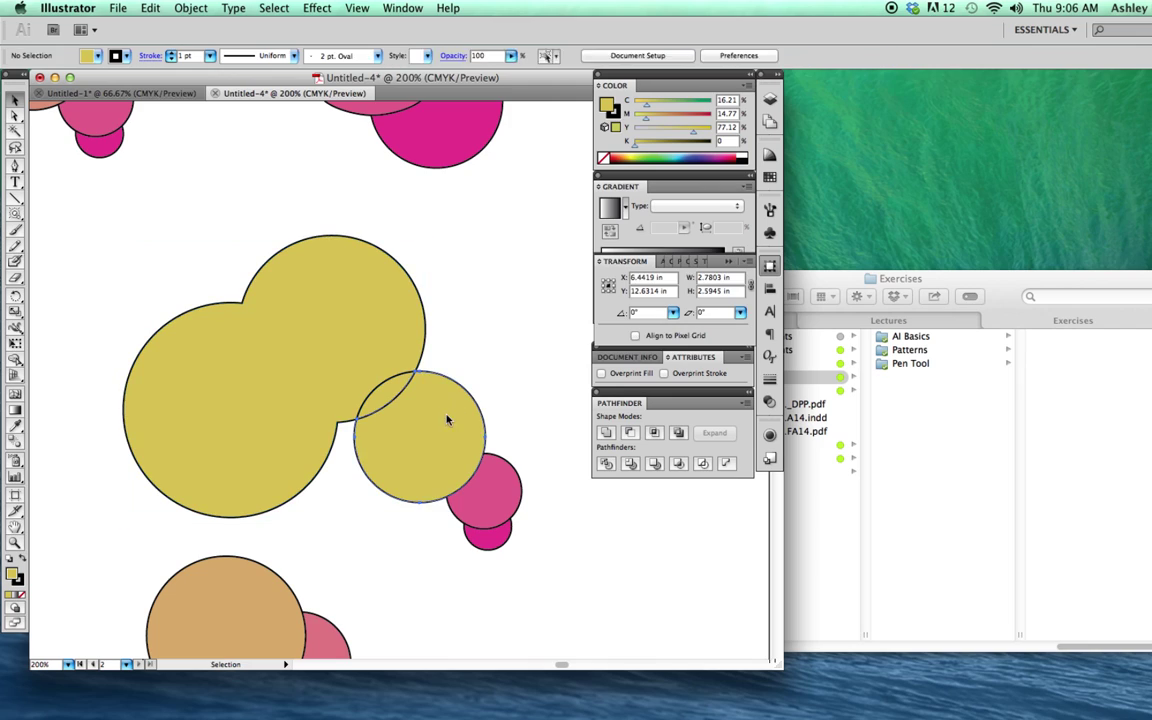
{"action": "left_click_drag", "start_coordinate": [452, 470], "coordinate": [517, 535]}
{"action": "left_click_drag", "start_coordinate": [393, 400], "coordinate": [432, 432]}
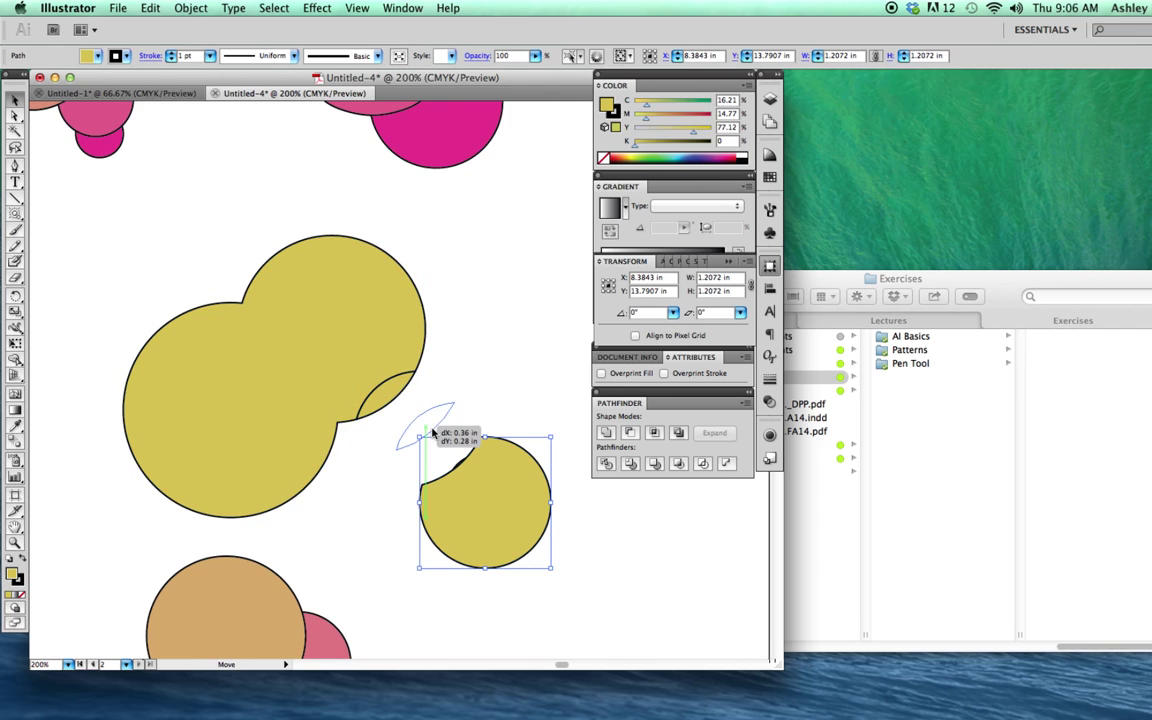
{"action": "left_click", "coordinate": [488, 340]}
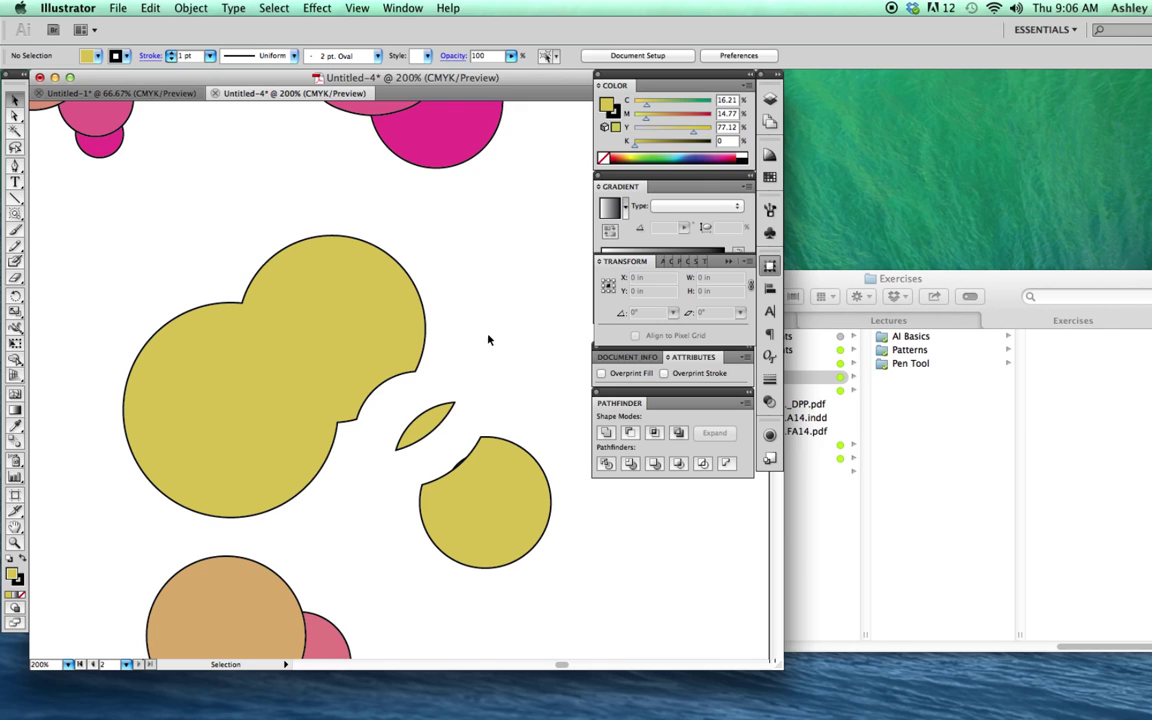
{"action": "key", "text": "ctrl+z"}
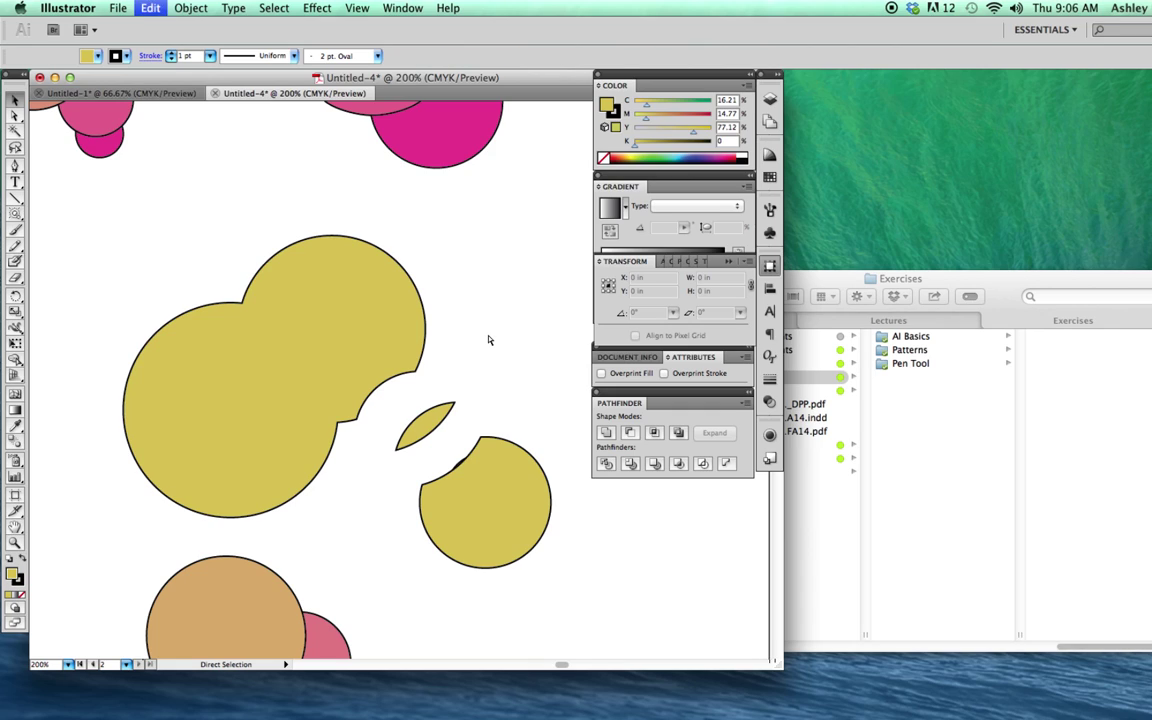
{"action": "key", "text": "ctrl+z"}
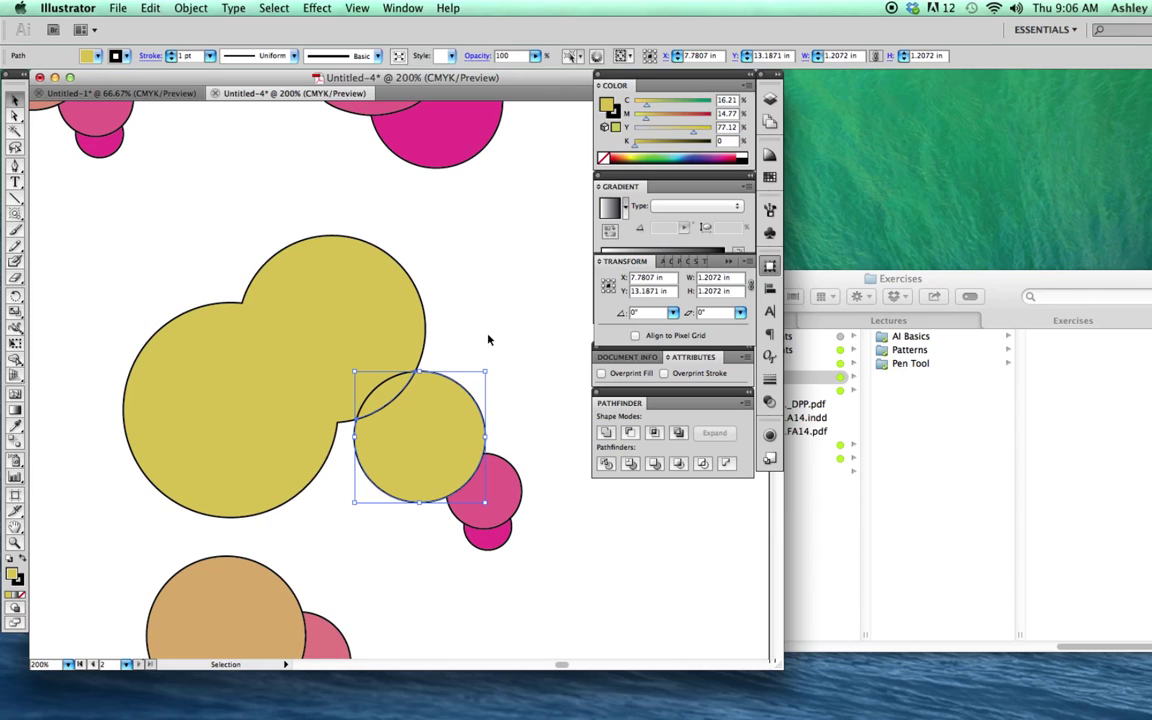
{"action": "left_click", "coordinate": [334, 481]}
{"action": "left_click_drag", "start_coordinate": [334, 481], "coordinate": [404, 321]}
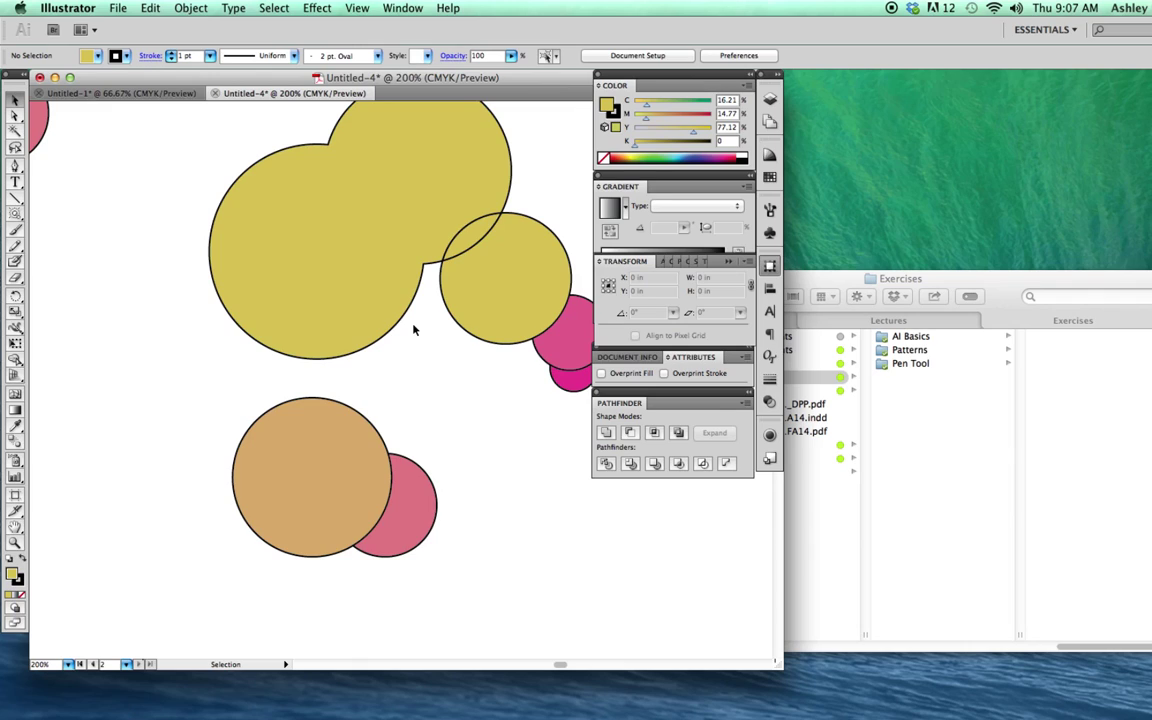
Expand the triangle-to-circle blend into separate shapes with Object > Expand
{"action": "key", "text": "super+minus"}
{"action": "key", "text": "super+minus"}
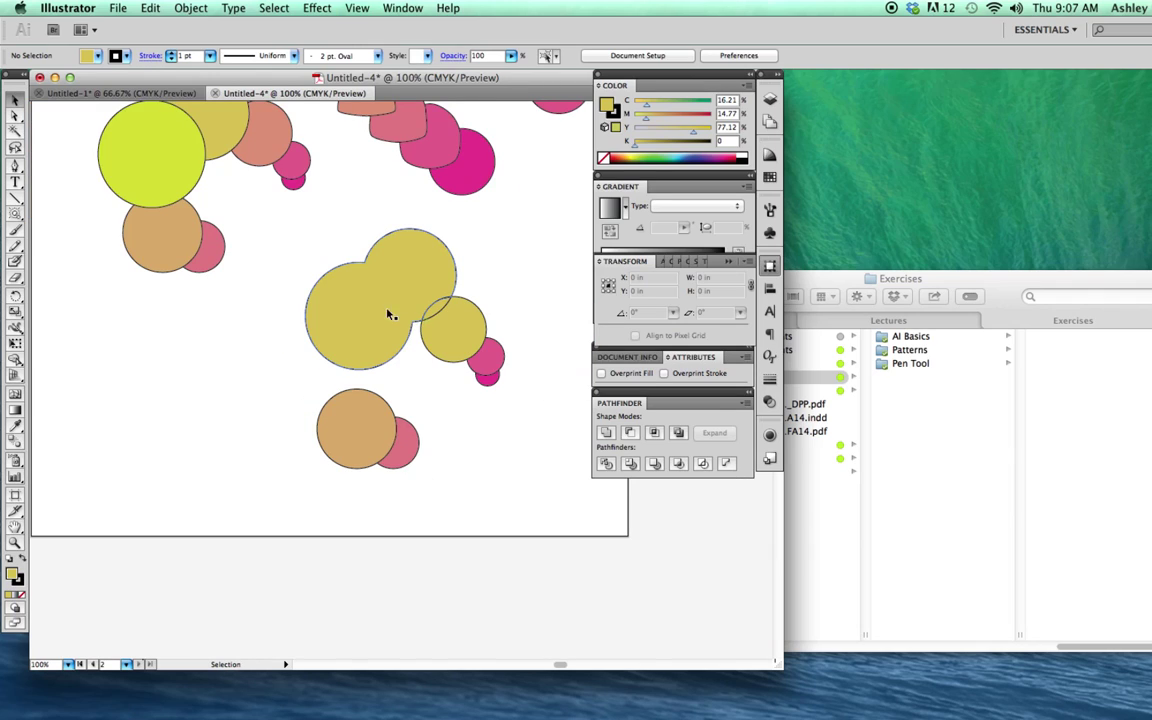
{"action": "scroll", "coordinate": [347, 321], "scroll_direction": "up", "scroll_amount": 5}
{"action": "scroll", "coordinate": [347, 321], "scroll_direction": "left", "scroll_amount": 3}
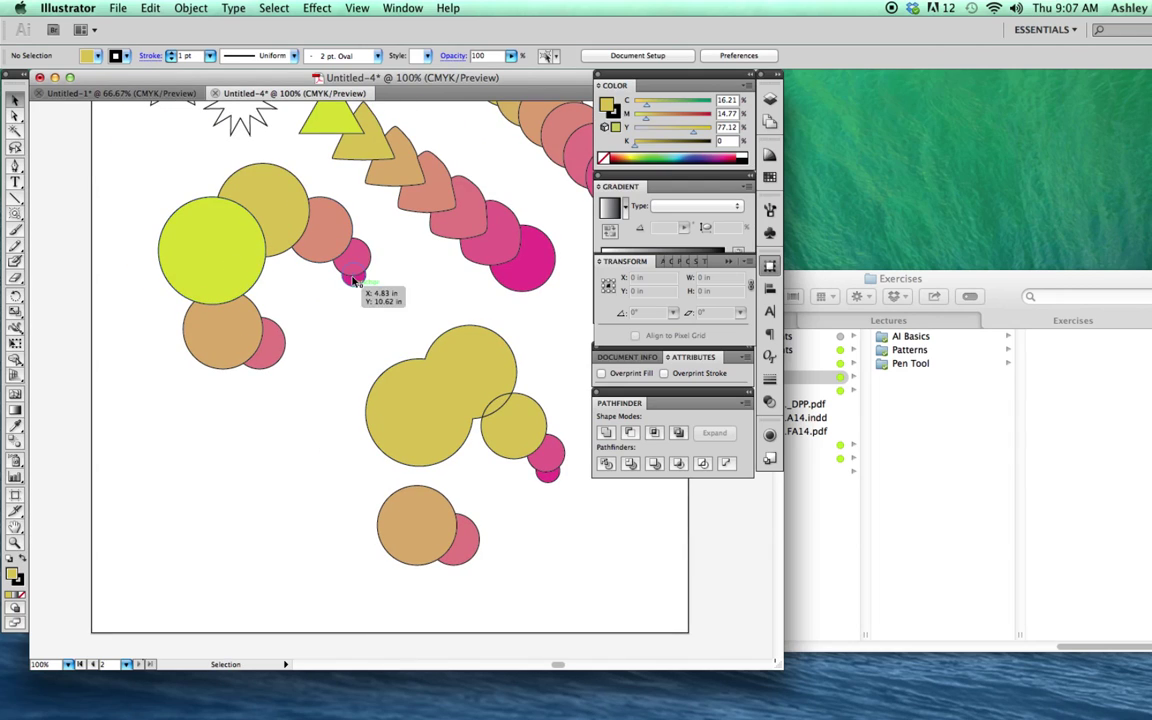
{"action": "scroll", "coordinate": [380, 296], "scroll_direction": "up", "scroll_amount": 2}
{"action": "scroll", "coordinate": [380, 296], "scroll_direction": "right", "scroll_amount": 1}
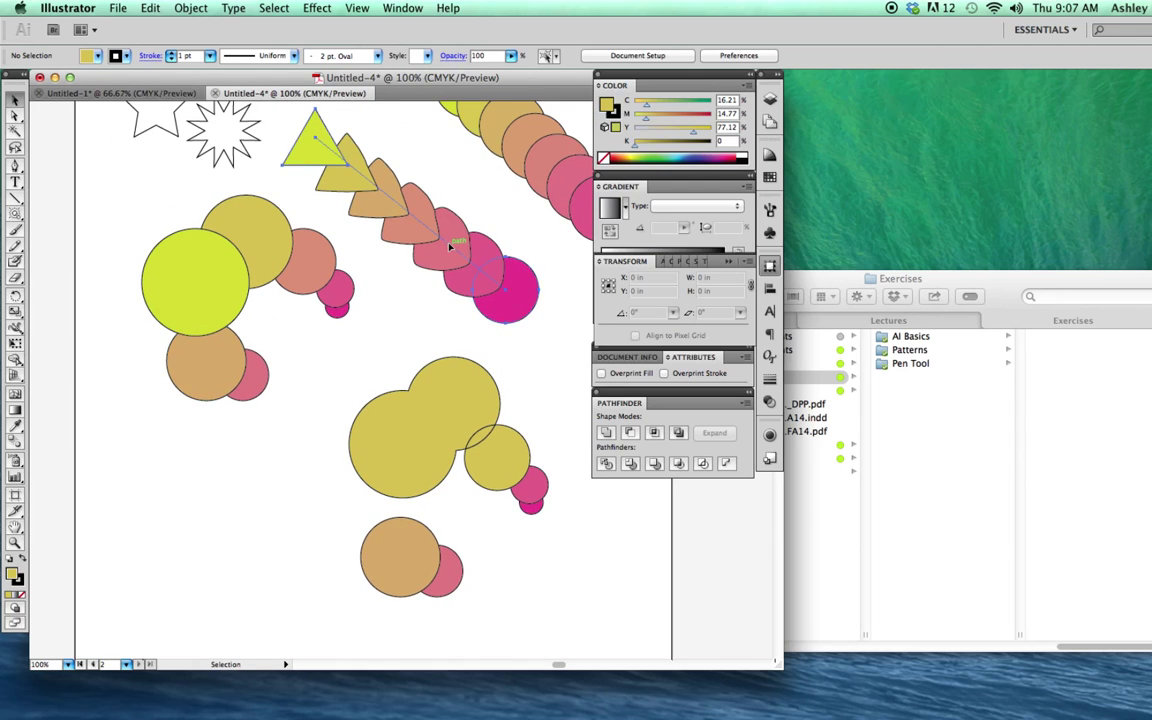
{"action": "left_click", "coordinate": [450, 244]}
{"action": "scroll", "coordinate": [347, 388], "scroll_direction": "up", "scroll_amount": 2}
{"action": "scroll", "coordinate": [356, 246], "scroll_direction": "up", "scroll_amount": 2}
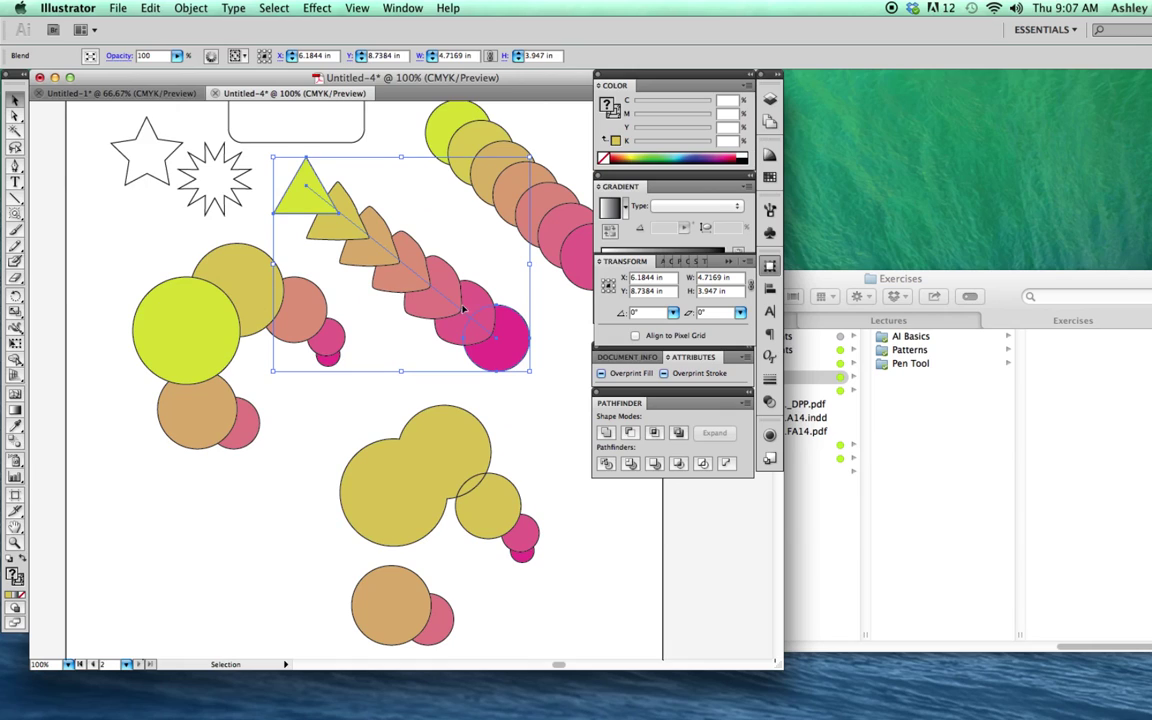
{"action": "left_click", "coordinate": [191, 8]}
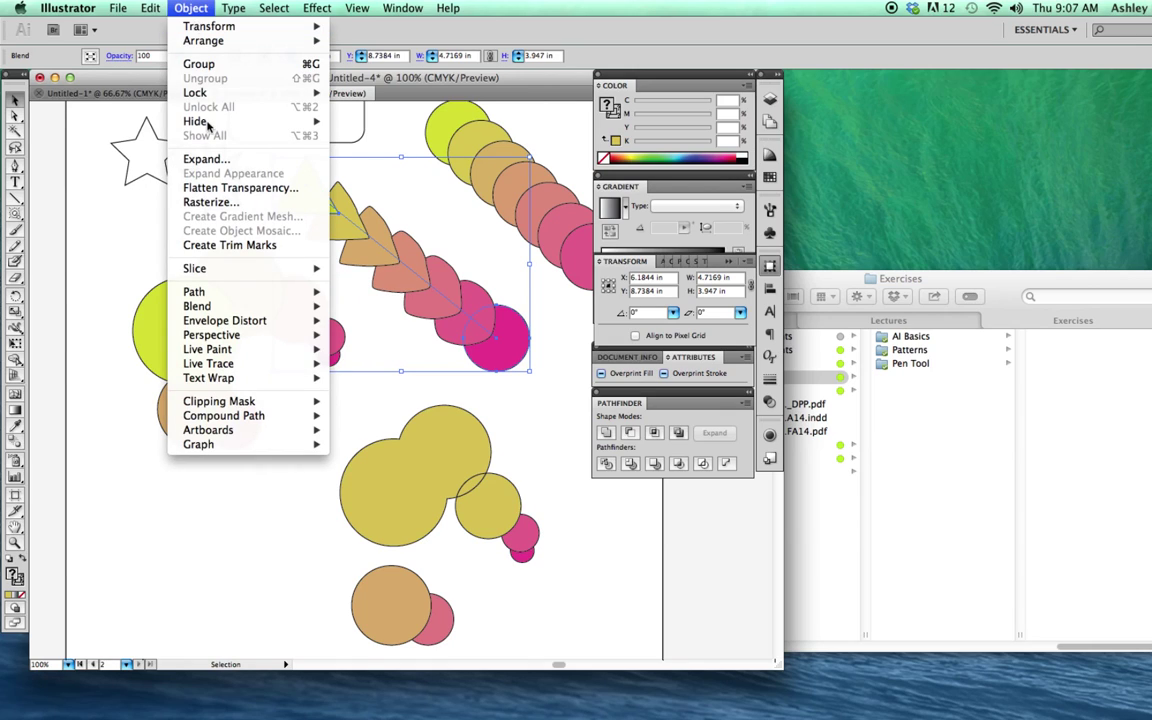
{"action": "left_click", "coordinate": [192, 159]}
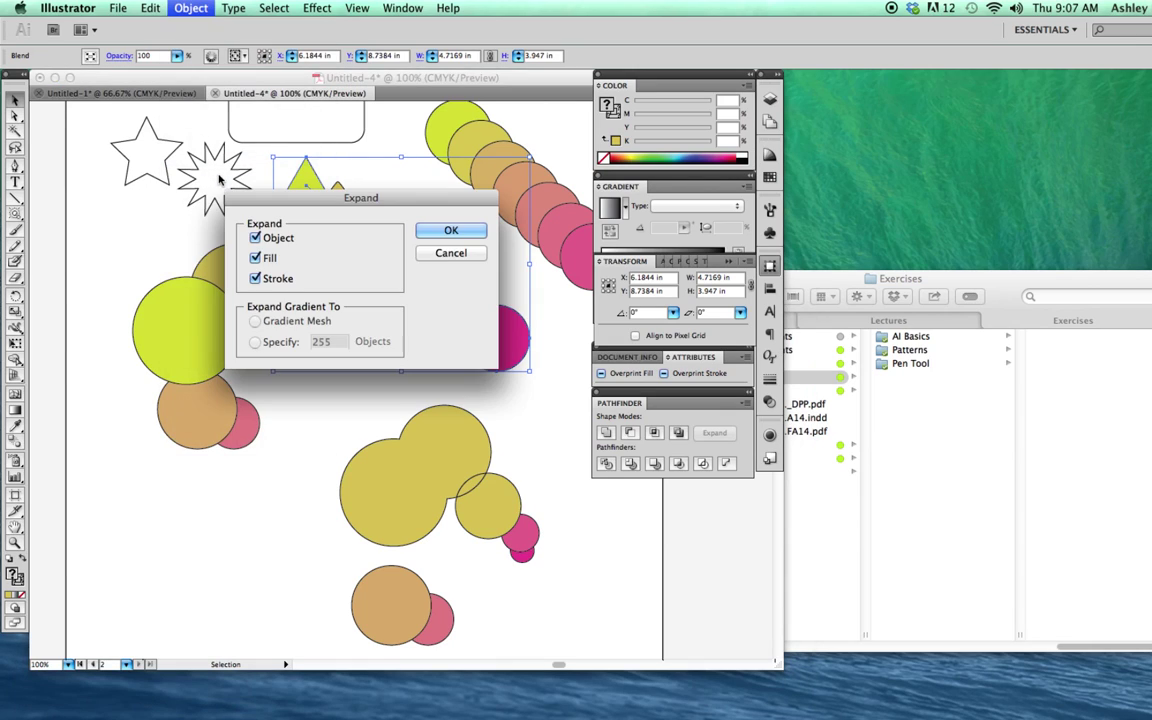
{"action": "left_click", "coordinate": [450, 231]}
Pull a pink rounded-triangle piece out, and move the orange and pink circles up against the yellow shape
{"action": "key", "text": "a"}
{"action": "key", "text": "v"}
{"action": "key", "text": "super+shift+g"}
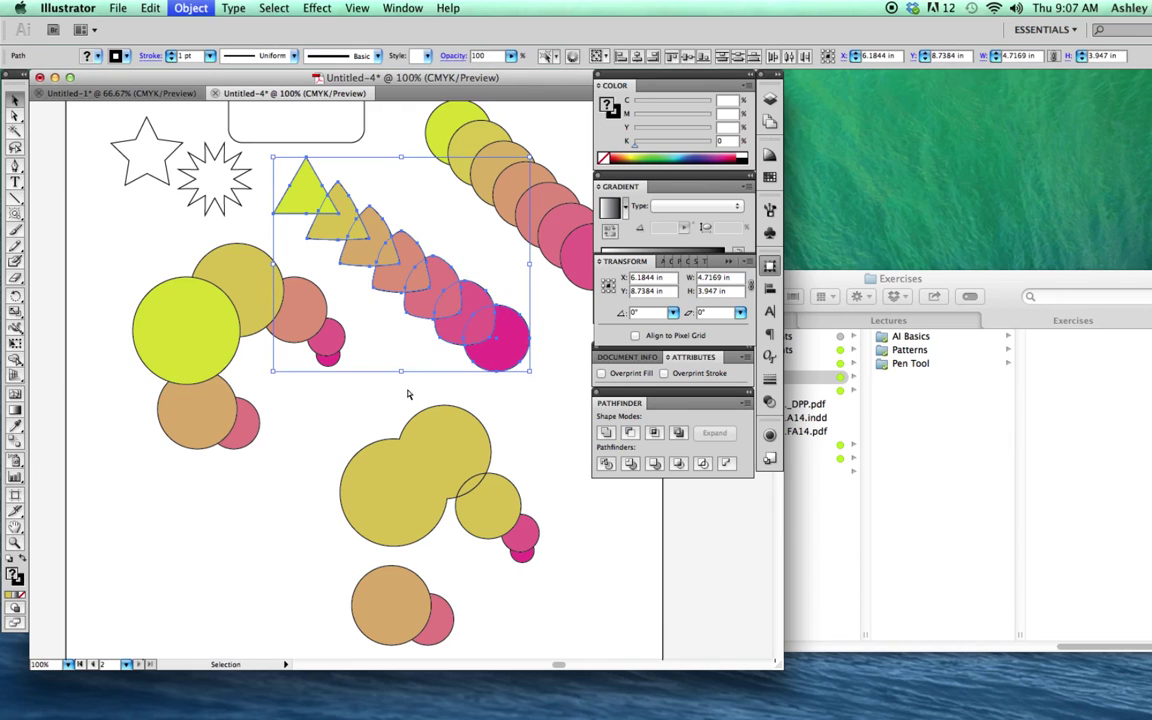
{"action": "left_click", "coordinate": [422, 340]}
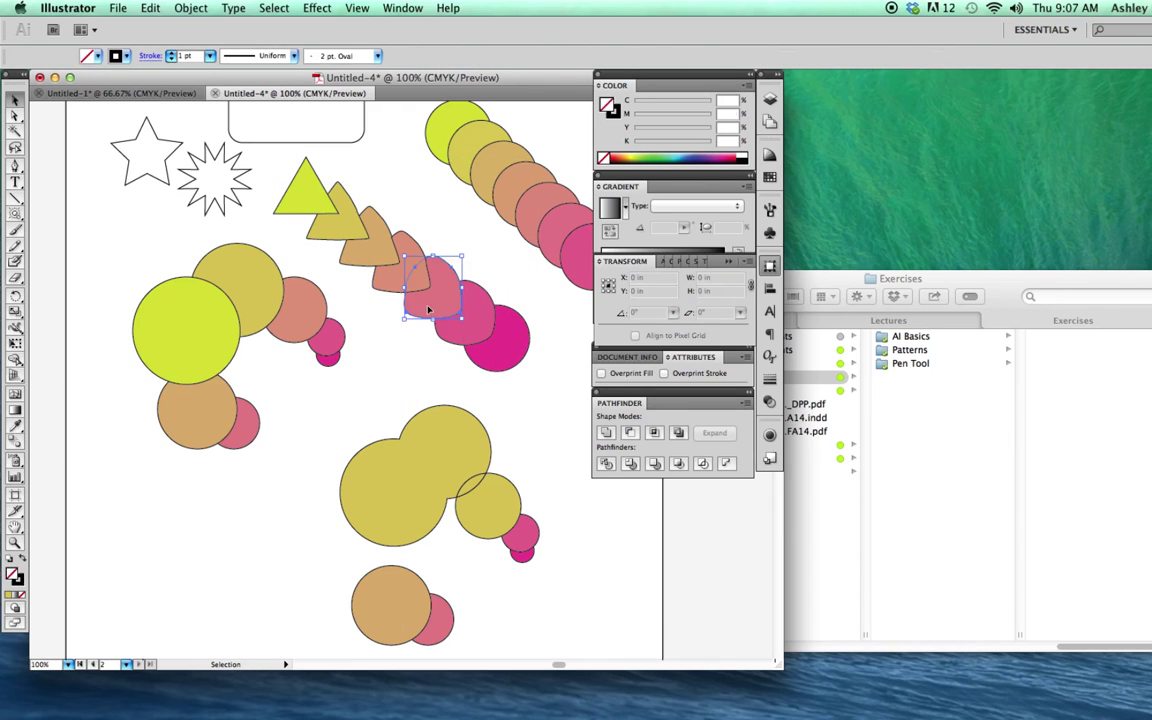
{"action": "left_click_drag", "start_coordinate": [440, 300], "coordinate": [388, 375]}
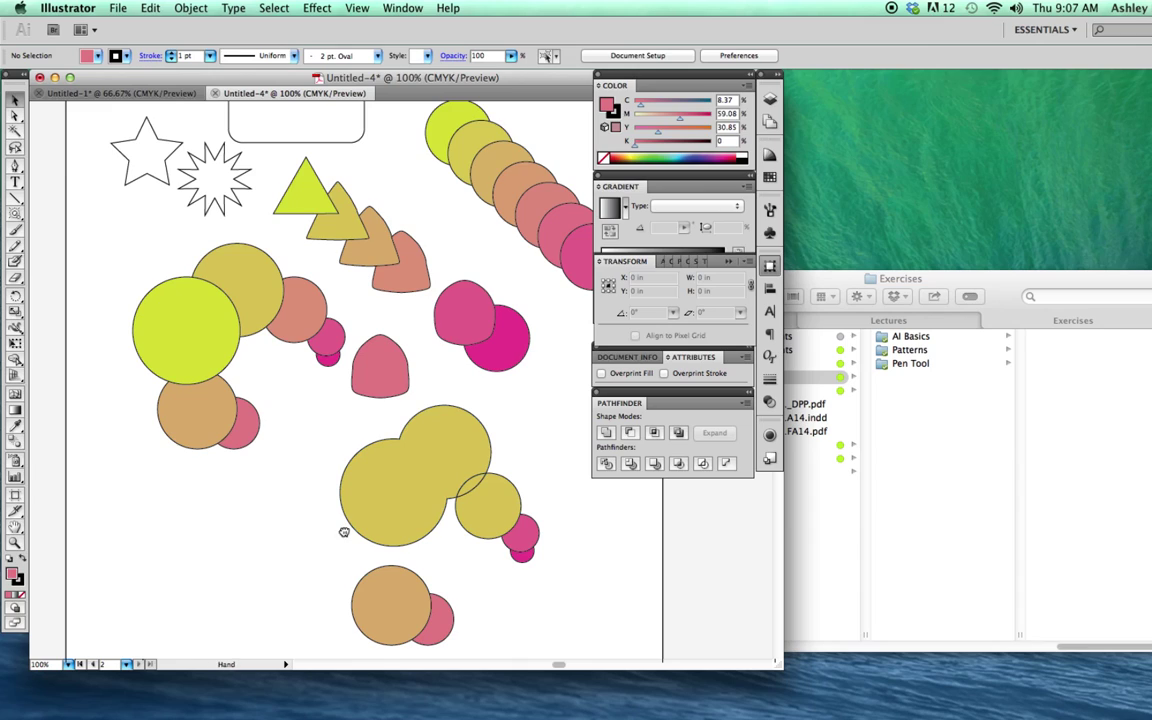
{"action": "scroll", "coordinate": [343, 532], "scroll_direction": "down", "scroll_amount": 5}
{"action": "left_click_drag", "start_coordinate": [391, 510], "coordinate": [441, 453]}
{"action": "left_click_drag", "start_coordinate": [434, 514], "coordinate": [437, 438]}
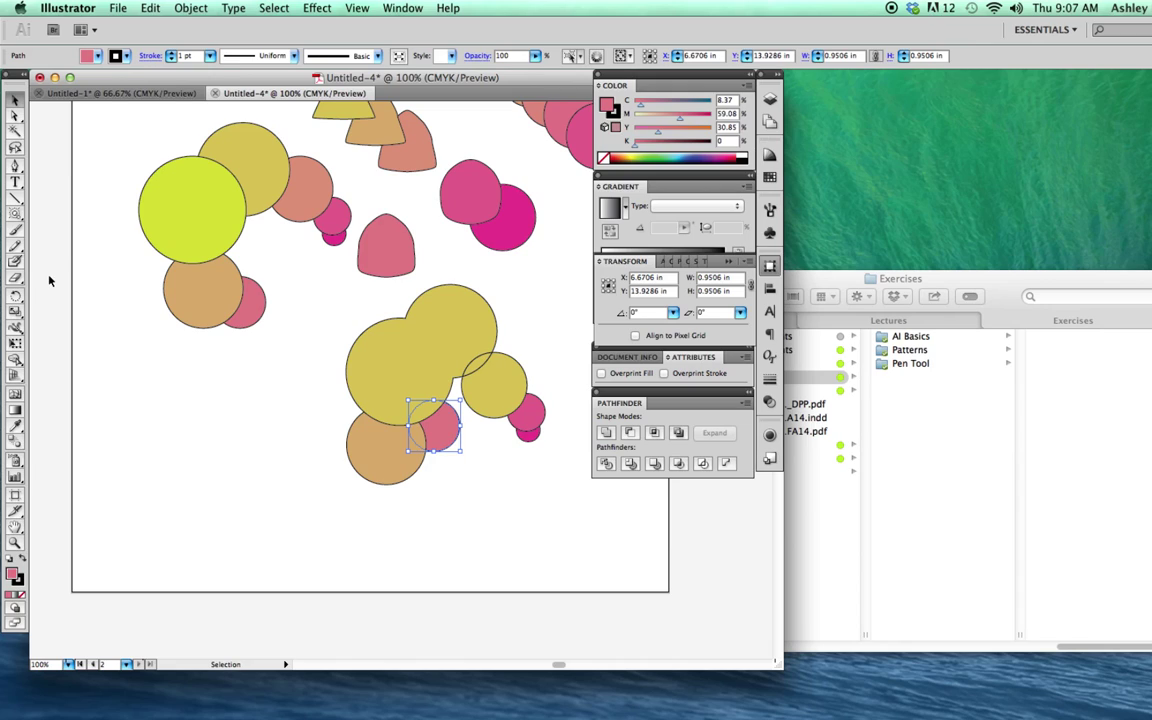
Use Shape Builder to fill the yellow–orange overlaps pink and merge both circles into one pink shape
{"action": "left_click_drag", "start_coordinate": [291, 342], "coordinate": [416, 439]}
{"action": "left_click", "coordinate": [15, 359]}
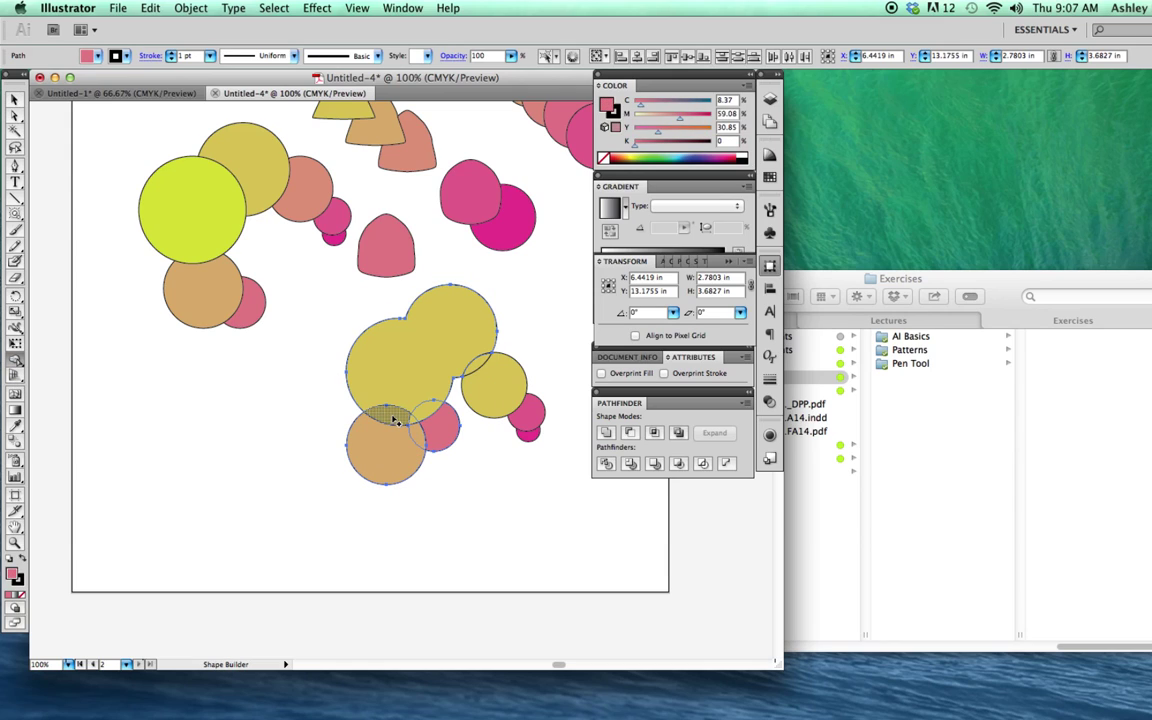
{"action": "key", "text": "ctrl+plus"}
{"action": "key", "text": "ctrl+plus"}
{"action": "key", "text": "ctrl+plus"}
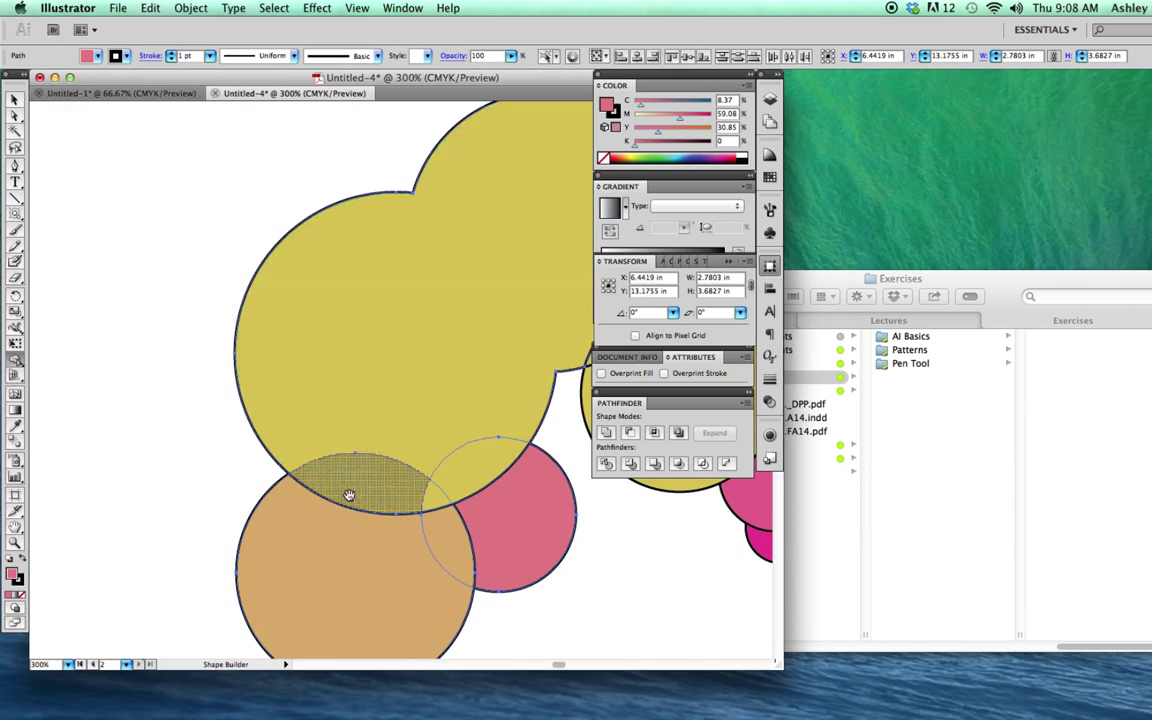
{"action": "left_click_drag", "start_coordinate": [349, 495], "coordinate": [332, 403]}
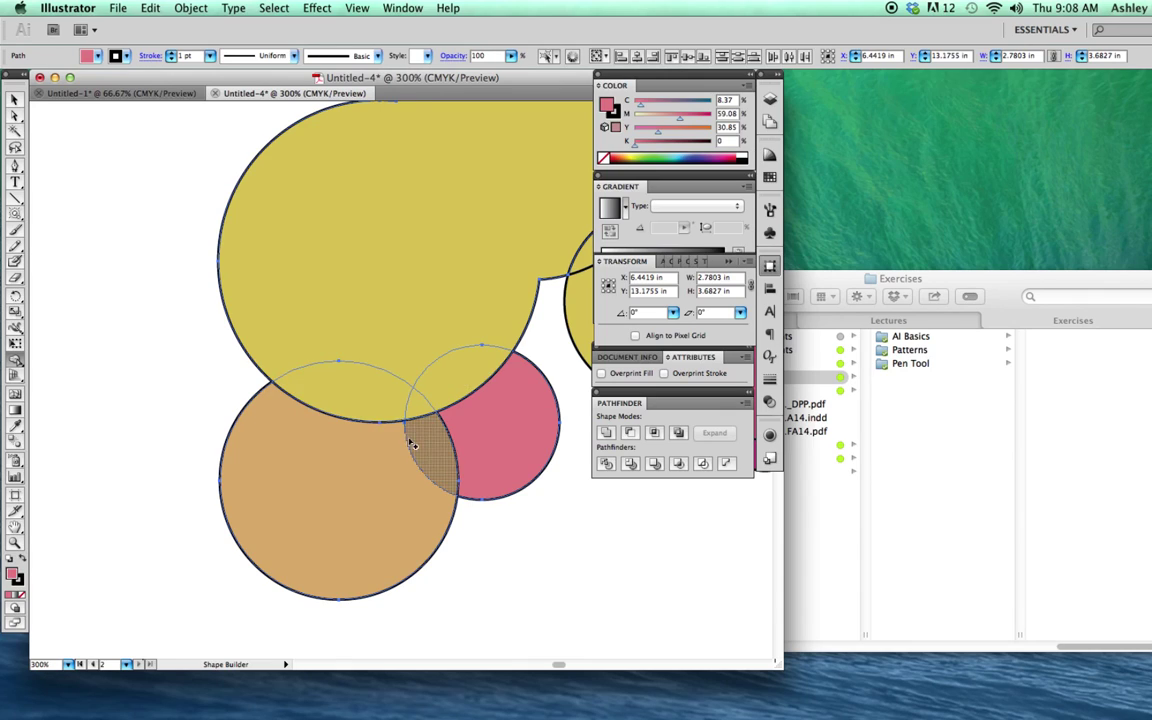
{"action": "left_click", "coordinate": [322, 352]}
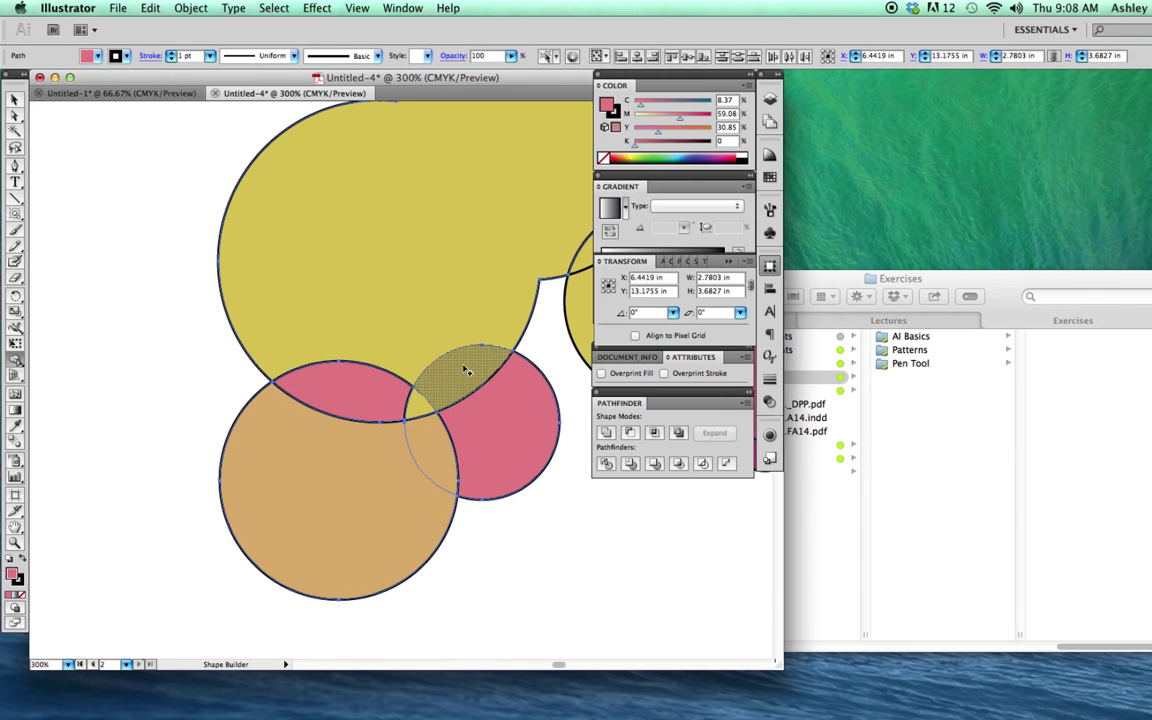
{"action": "left_click", "coordinate": [466, 372]}
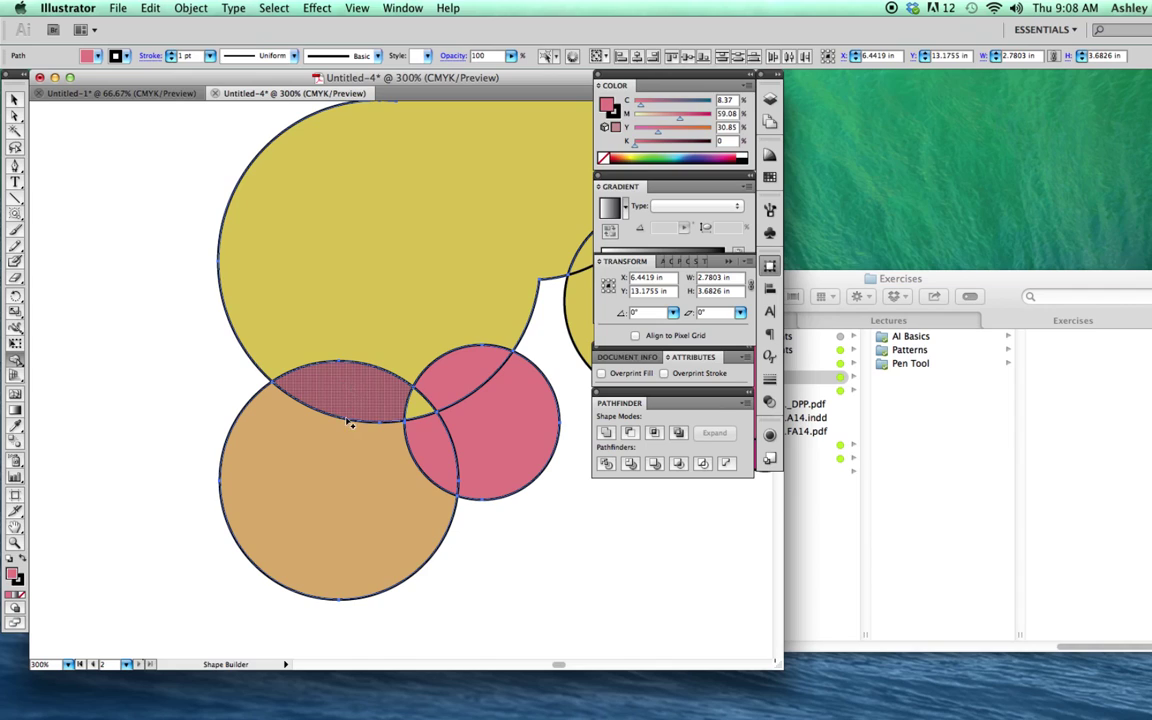
{"action": "left_click", "coordinate": [348, 405]}
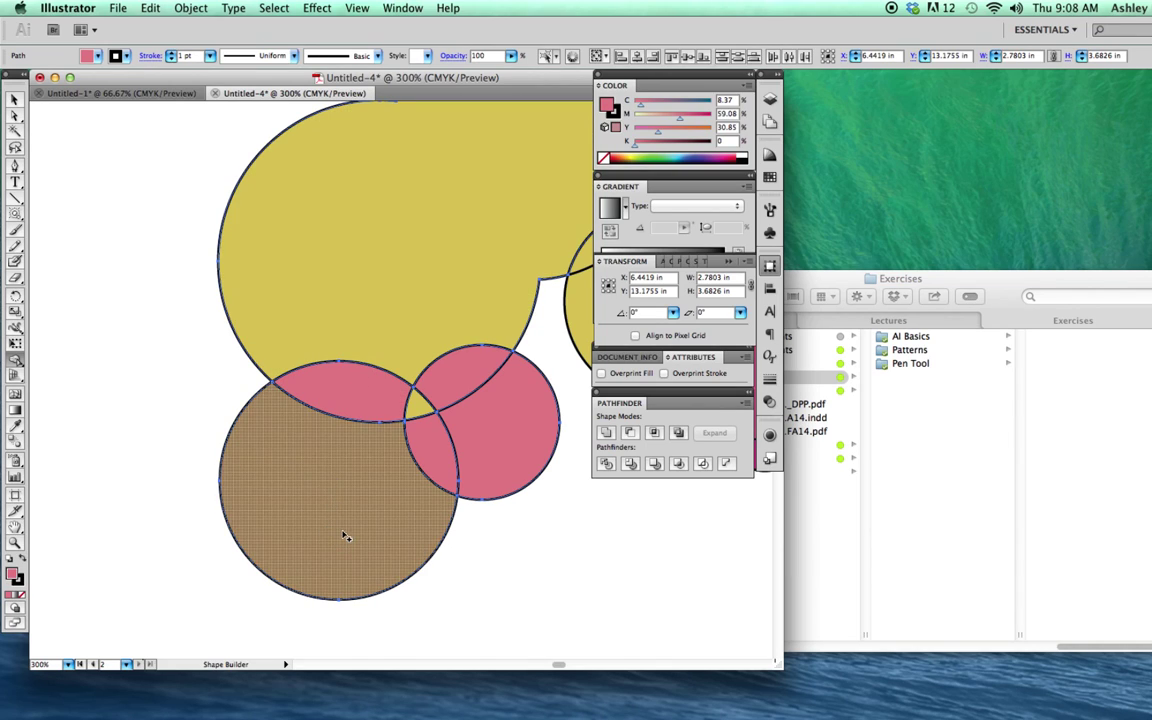
{"action": "left_click_drag", "start_coordinate": [342, 530], "coordinate": [352, 386]}
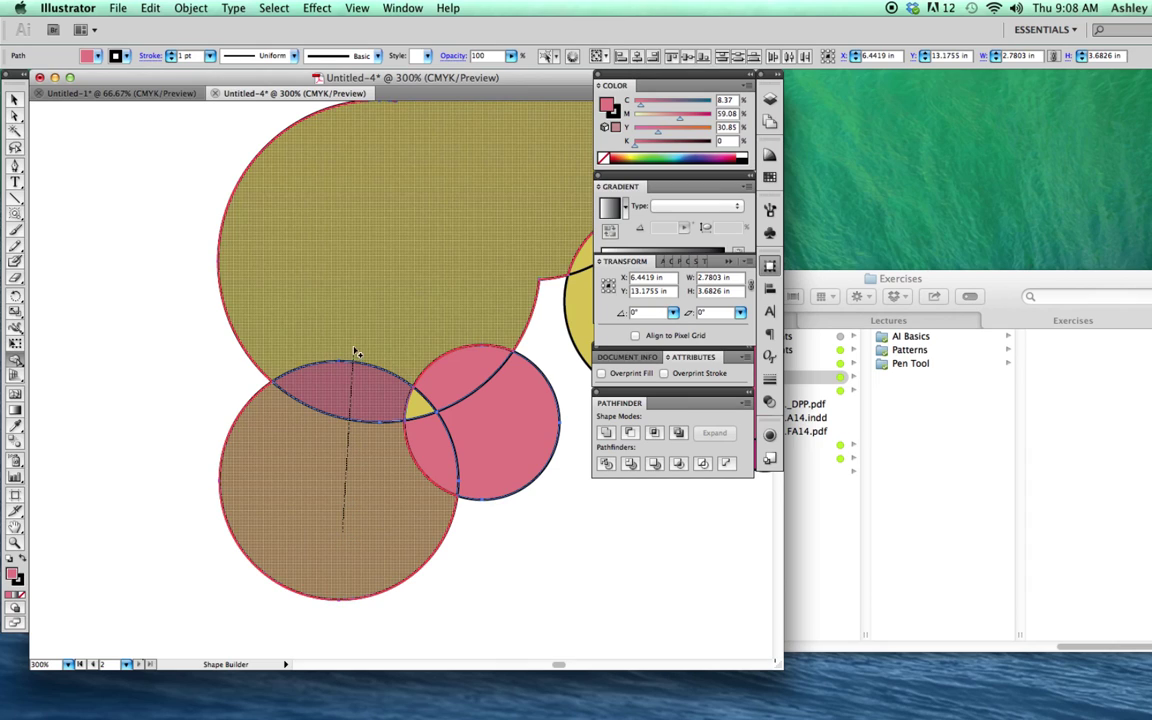
{"action": "left_click_drag", "start_coordinate": [352, 386], "coordinate": [362, 251]}
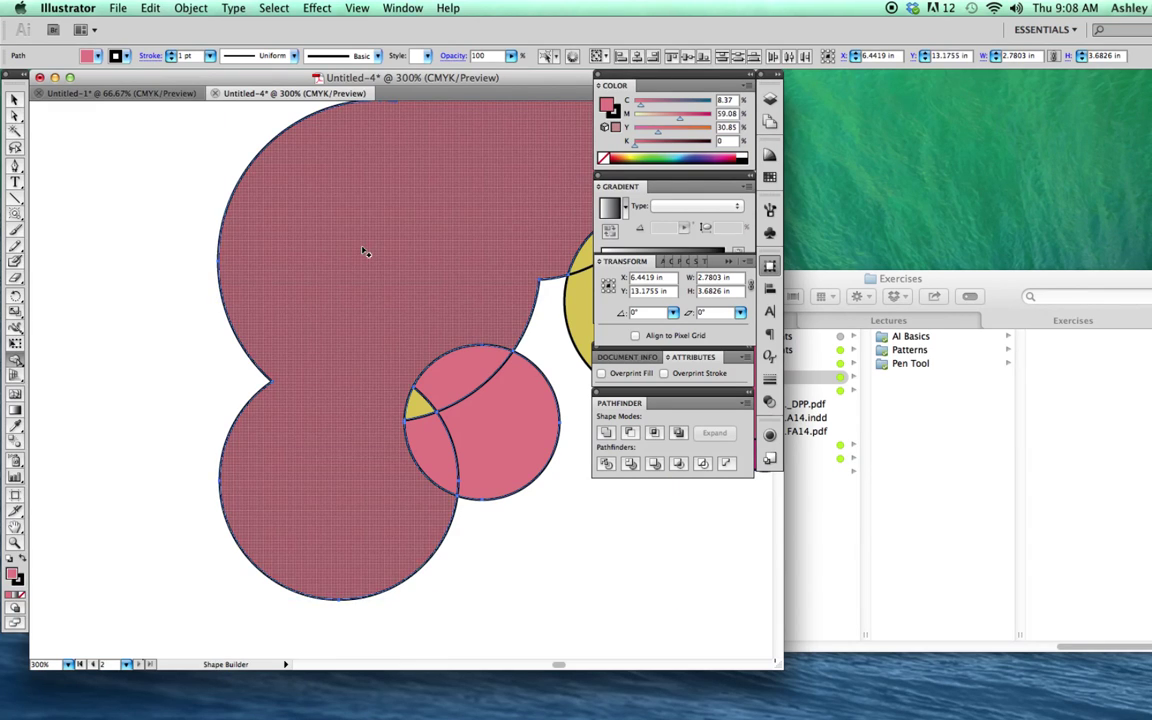
Deselect the merged pink shape and zoom out until both artboards fit in view
{"action": "key", "text": "super+minus"}
{"action": "key", "text": "super+minus"}
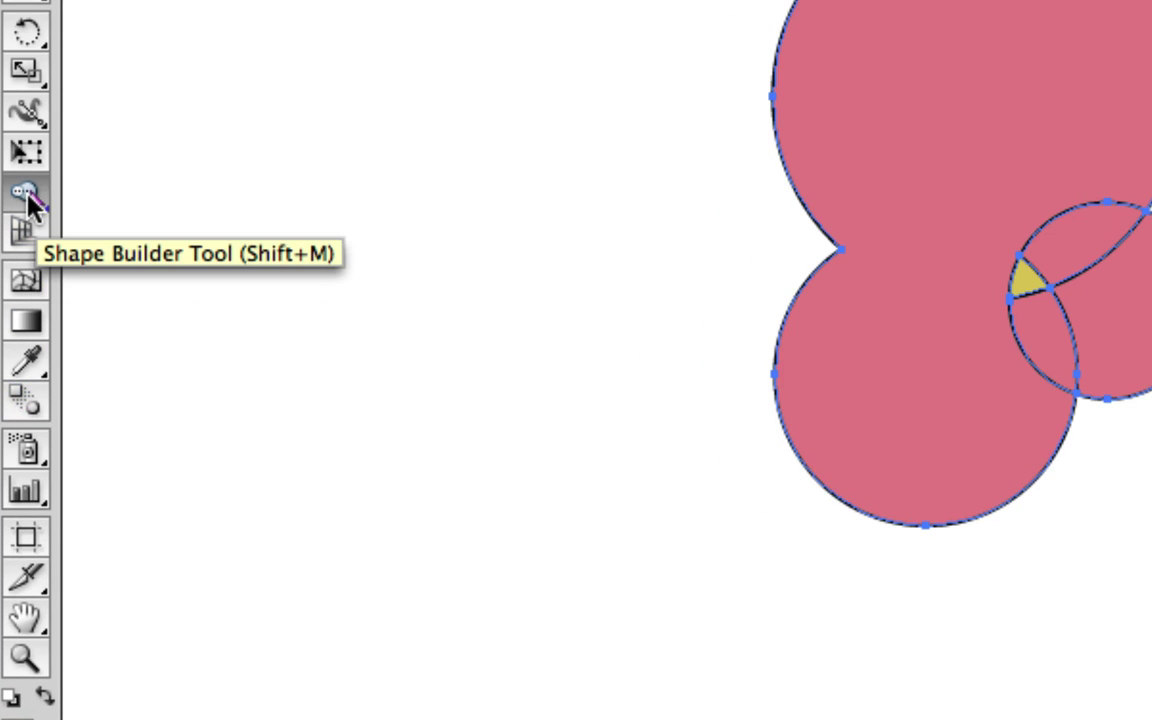
{"action": "left_click_drag", "start_coordinate": [28, 196], "coordinate": [103, 200]}
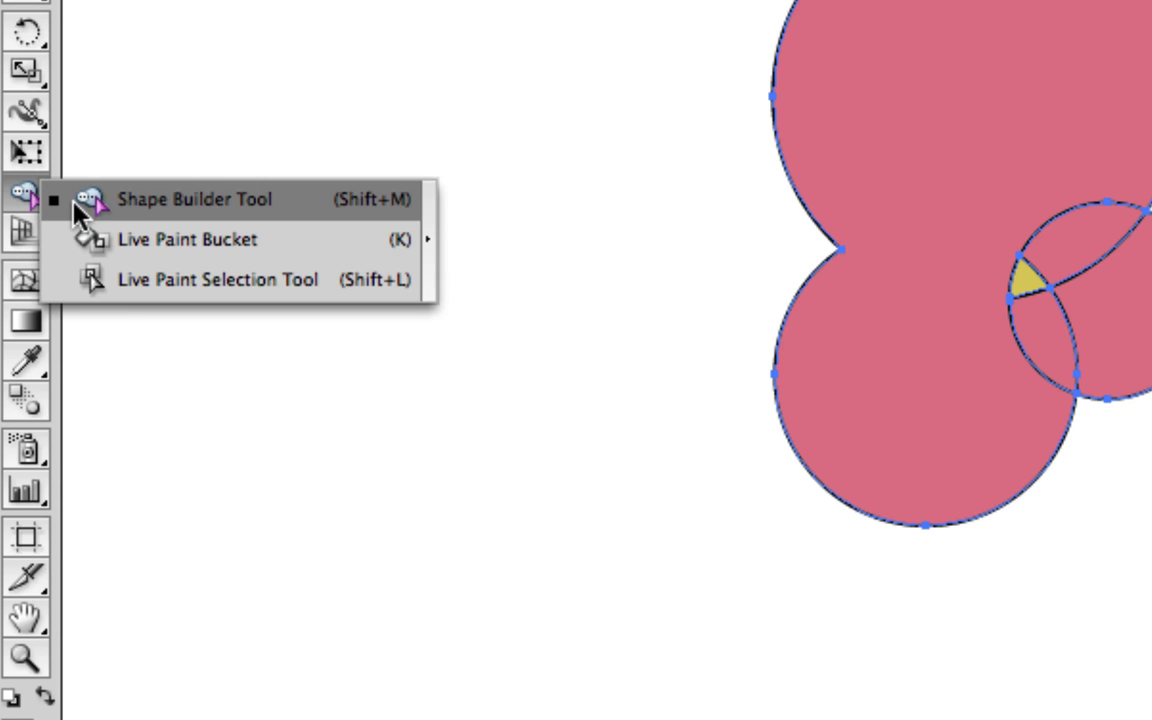
{"action": "mouse_move", "coordinate": [74, 205]}
{"action": "left_mouse_down"}
{"action": "mouse_move", "coordinate": [26, 205]}
{"action": "mouse_move", "coordinate": [72, 191]}
{"action": "left_mouse_up"}
{"action": "left_click_drag", "start_coordinate": [130, 203], "coordinate": [26, 200]}
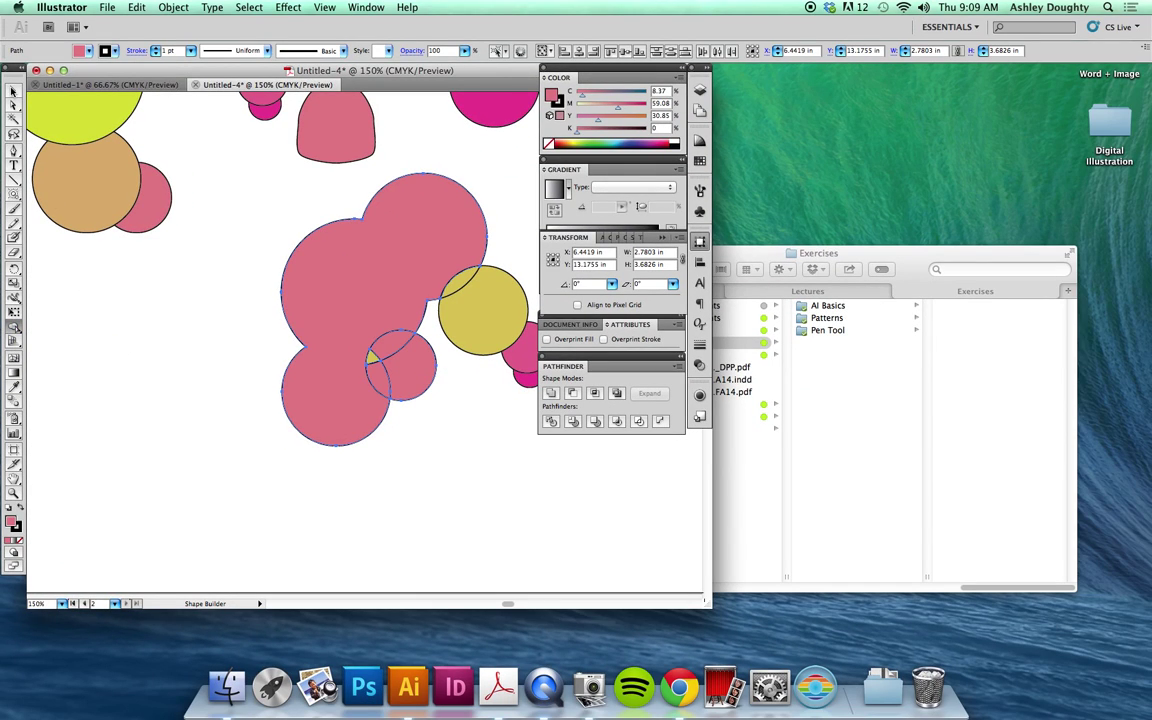
{"action": "key", "text": "v"}
{"action": "left_click", "coordinate": [177, 363]}
{"action": "mouse_move", "coordinate": [198, 393]}
{"action": "left_mouse_down"}
{"action": "mouse_move", "coordinate": [273, 399]}
{"action": "mouse_move", "coordinate": [272, 494]}
{"action": "left_mouse_up"}
{"action": "key", "text": "ctrl+minus"}
{"action": "key", "text": "ctrl+minus"}
{"action": "key", "text": "ctrl+minus"}
{"action": "key", "text": "ctrl+minus"}
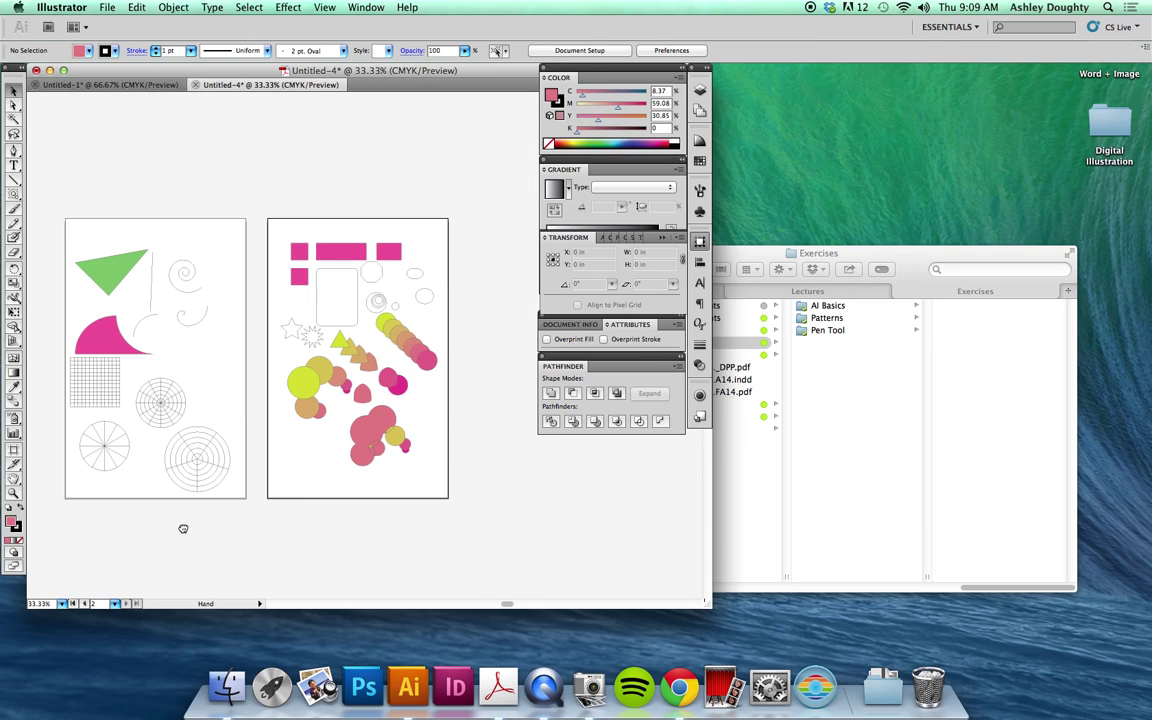
Add a new blank artboard to the right of the second artboard
{"action": "left_click_drag", "start_coordinate": [183, 528], "coordinate": [107, 530]}
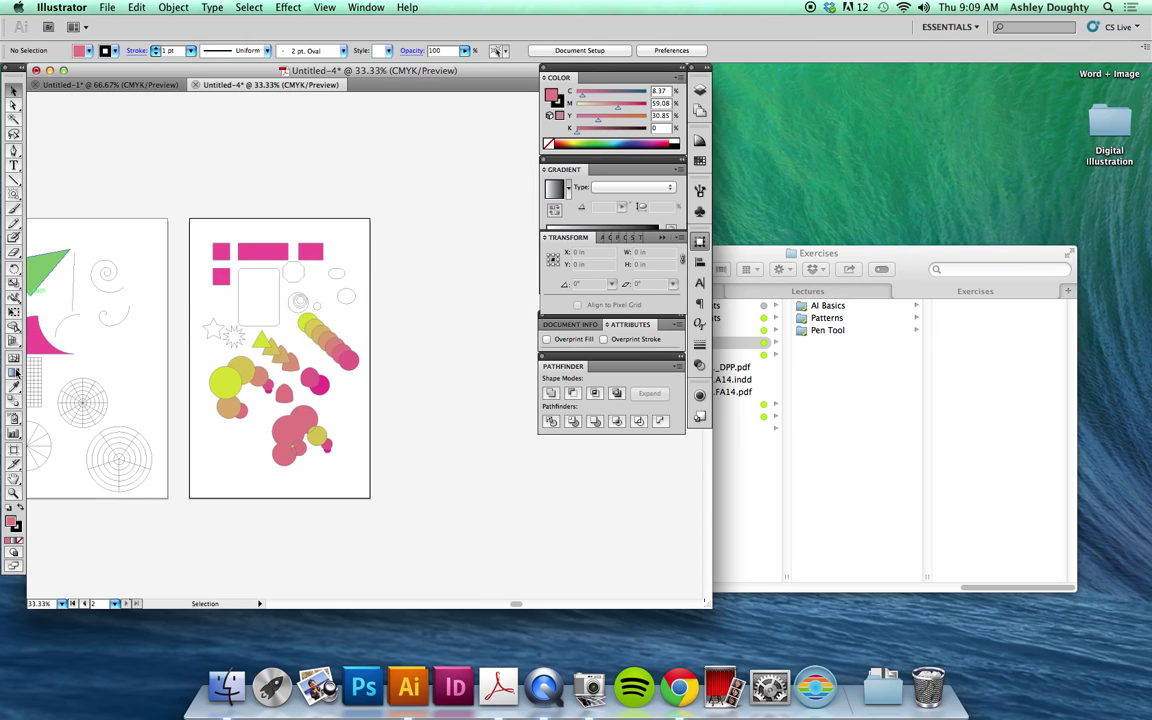
{"action": "left_click", "coordinate": [14, 448]}
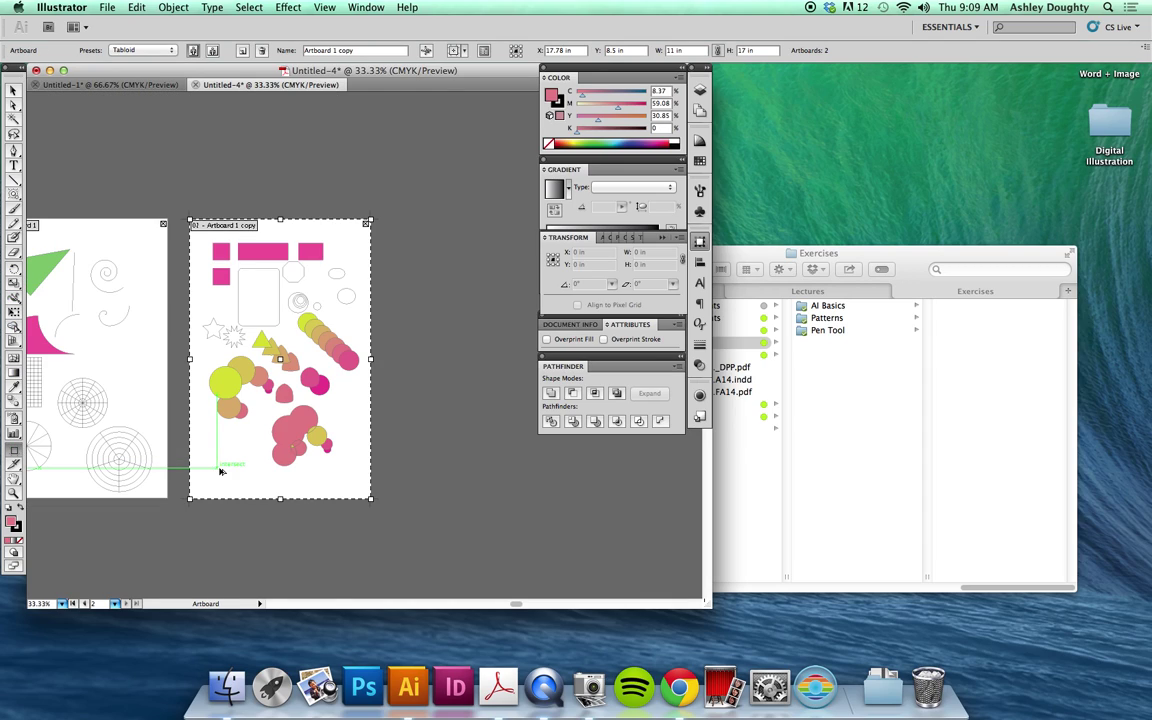
{"action": "mouse_move", "coordinate": [220, 472]}
{"action": "left_mouse_down"}
{"action": "mouse_move", "coordinate": [428, 474]}
{"action": "mouse_move", "coordinate": [356, 460]}
{"action": "left_mouse_up"}
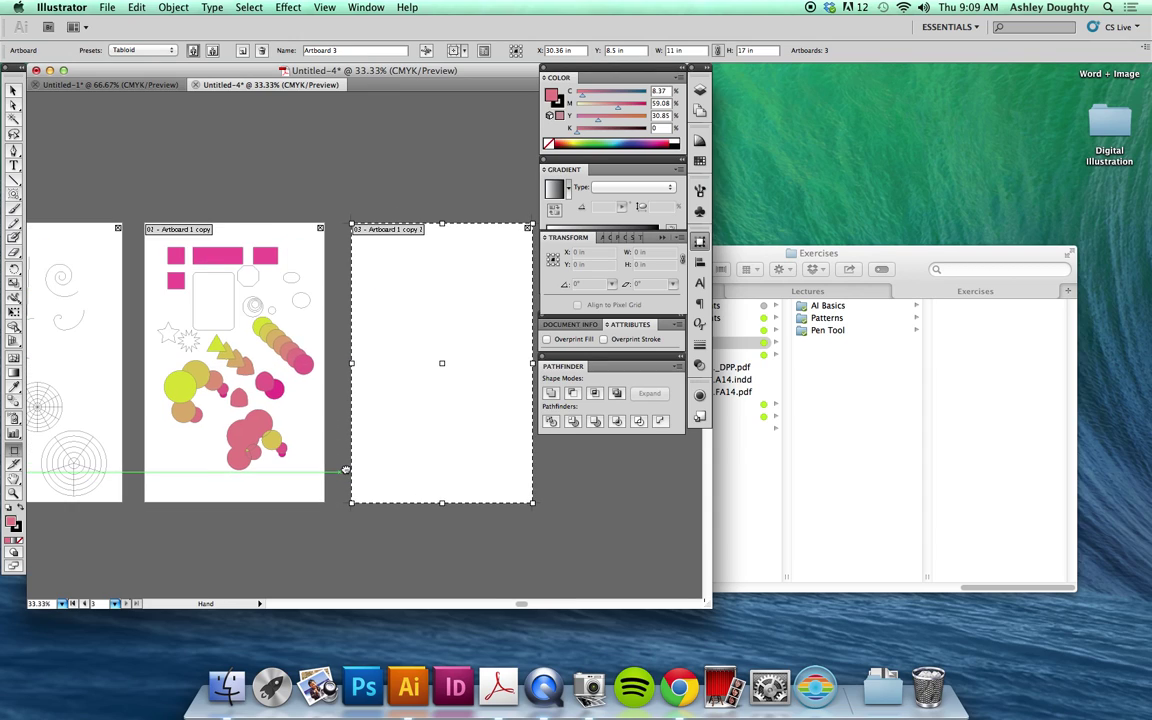
{"action": "key", "text": "super+equal"}
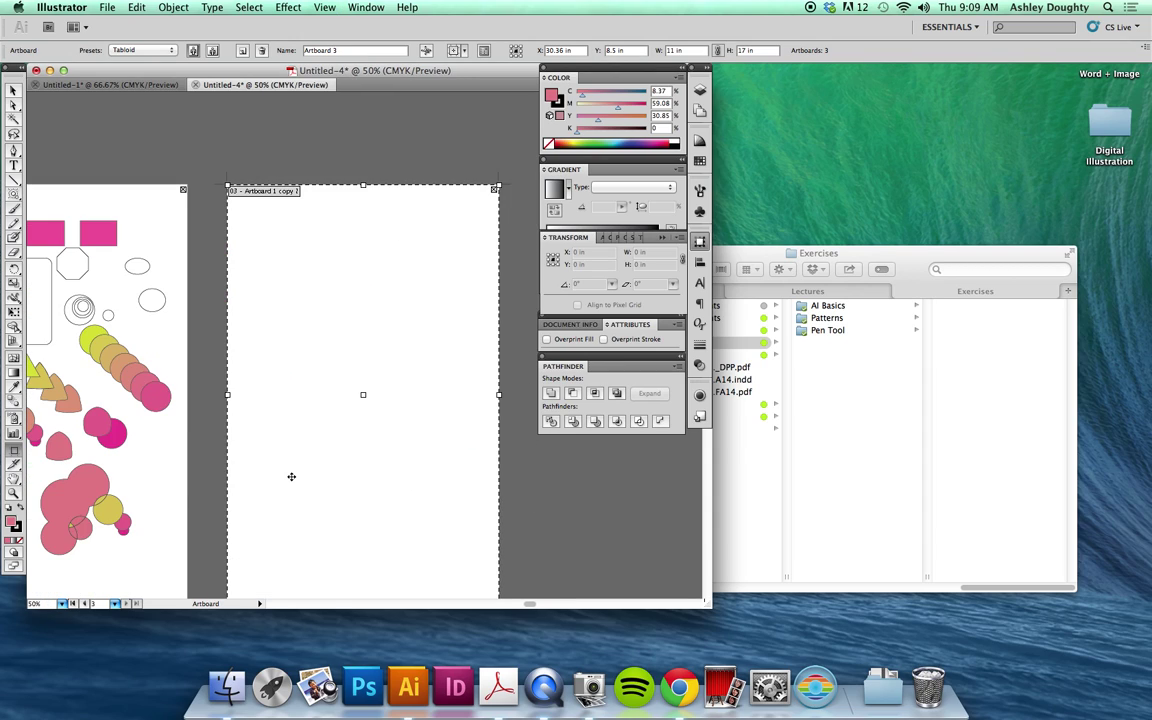
{"action": "left_click", "coordinate": [13, 90]}
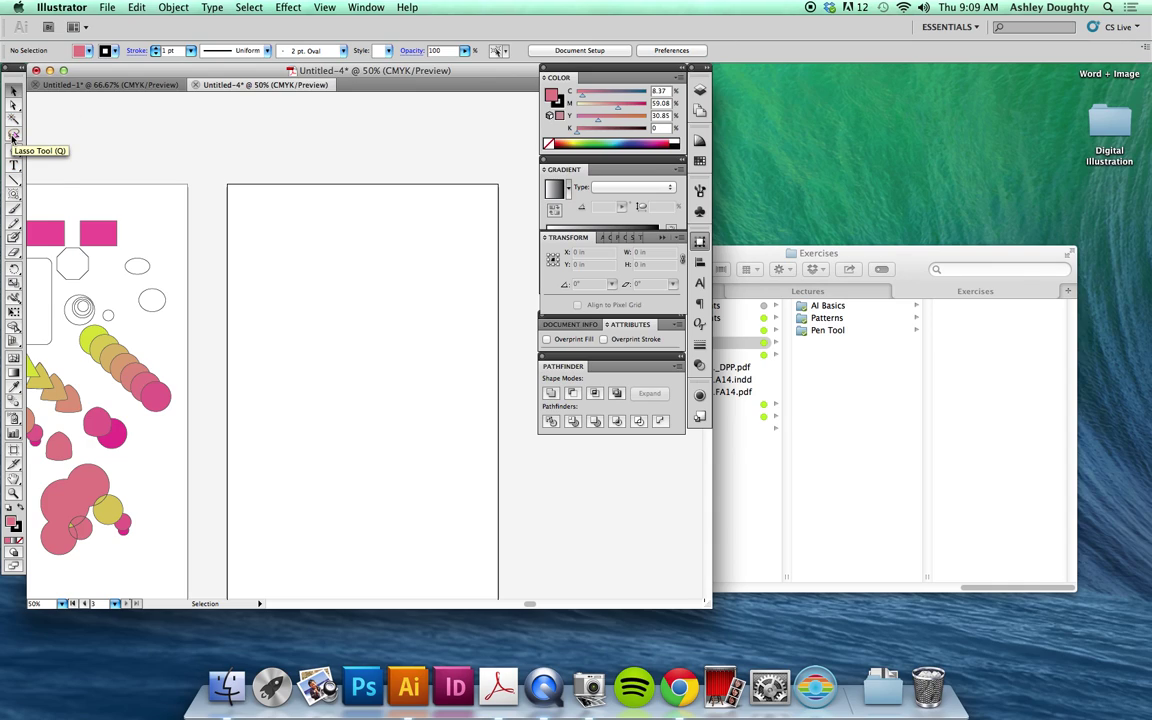
Reposition the empty third artboard, toggle Move/Copy Artwork with Artboard on and off, and exit artboard editing
{"action": "left_click", "coordinate": [14, 453]}
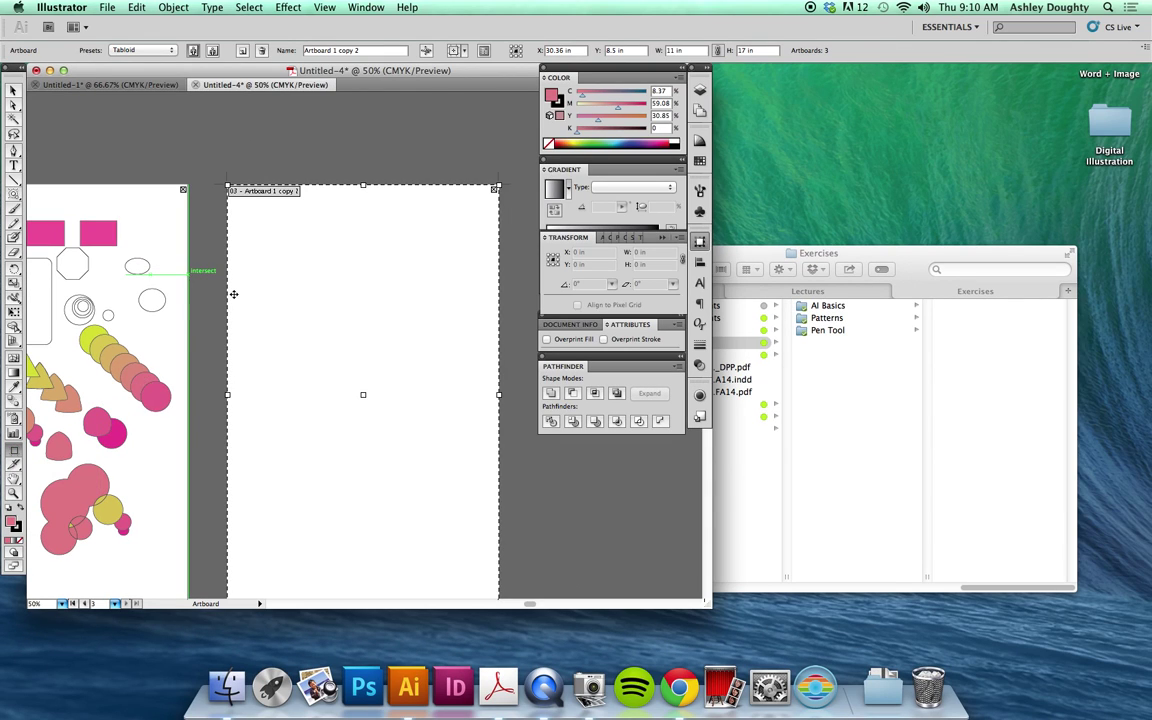
{"action": "scroll", "coordinate": [296, 417], "scroll_direction": "right", "scroll_amount": 5}
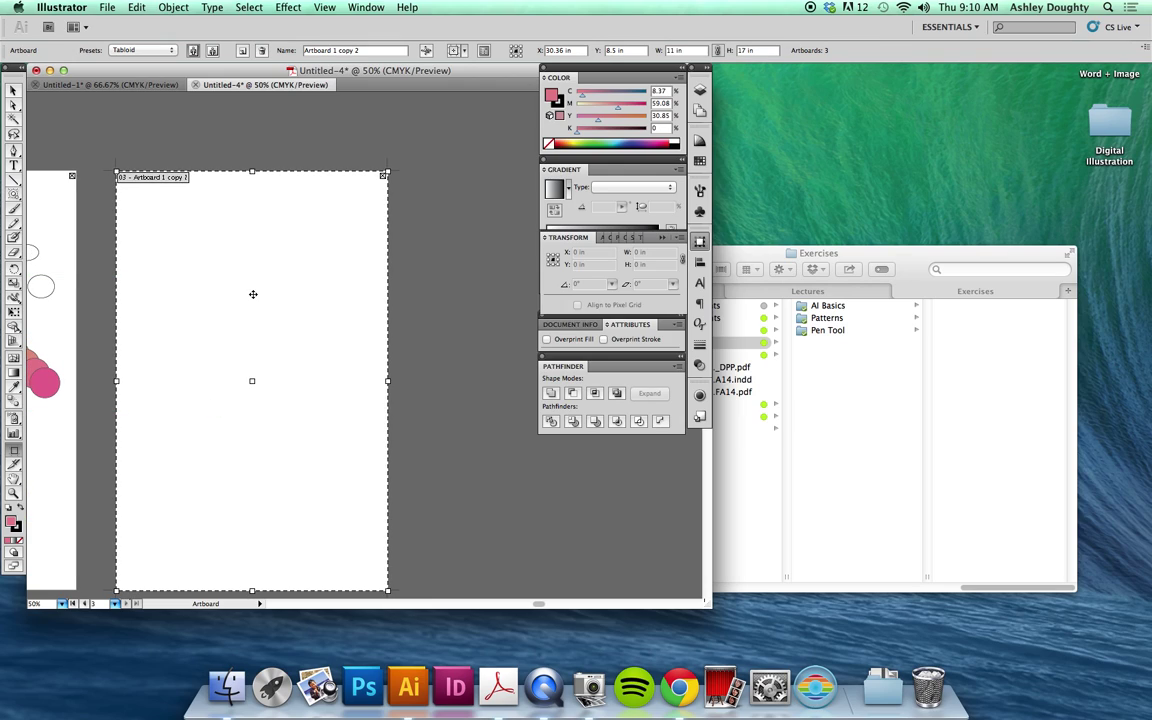
{"action": "left_click_drag", "start_coordinate": [249, 294], "coordinate": [212, 297]}
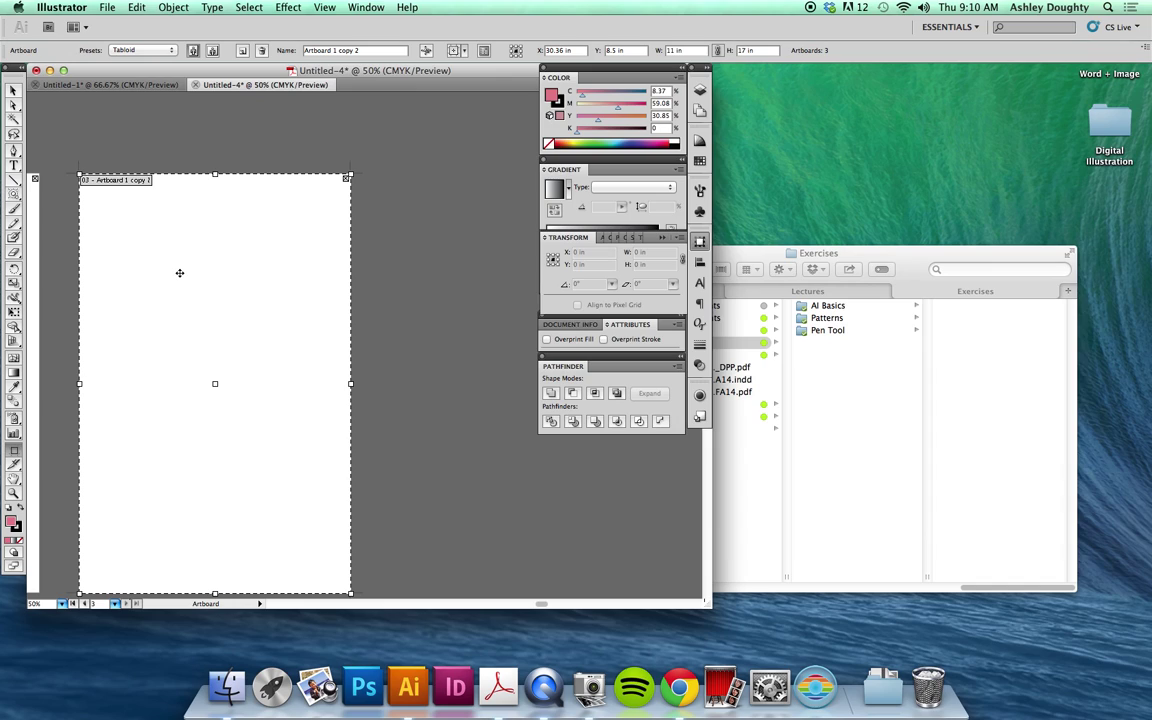
{"action": "left_click_drag", "start_coordinate": [154, 278], "coordinate": [461, 290]}
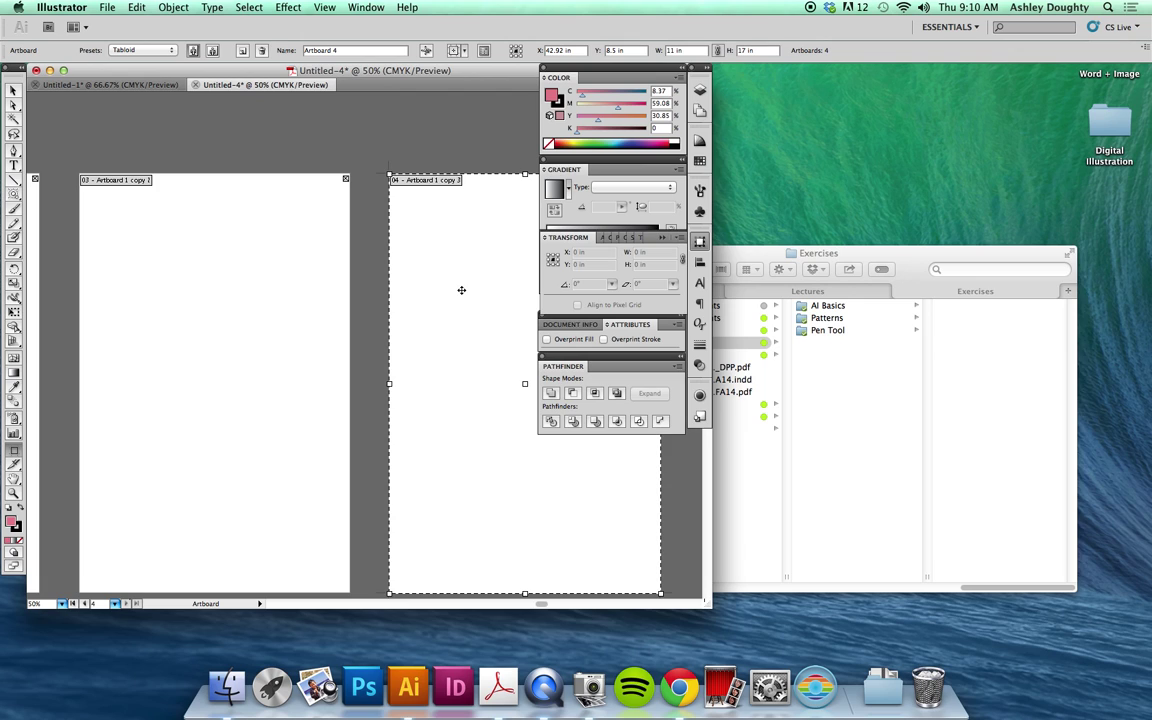
{"action": "left_click", "coordinate": [425, 52]}
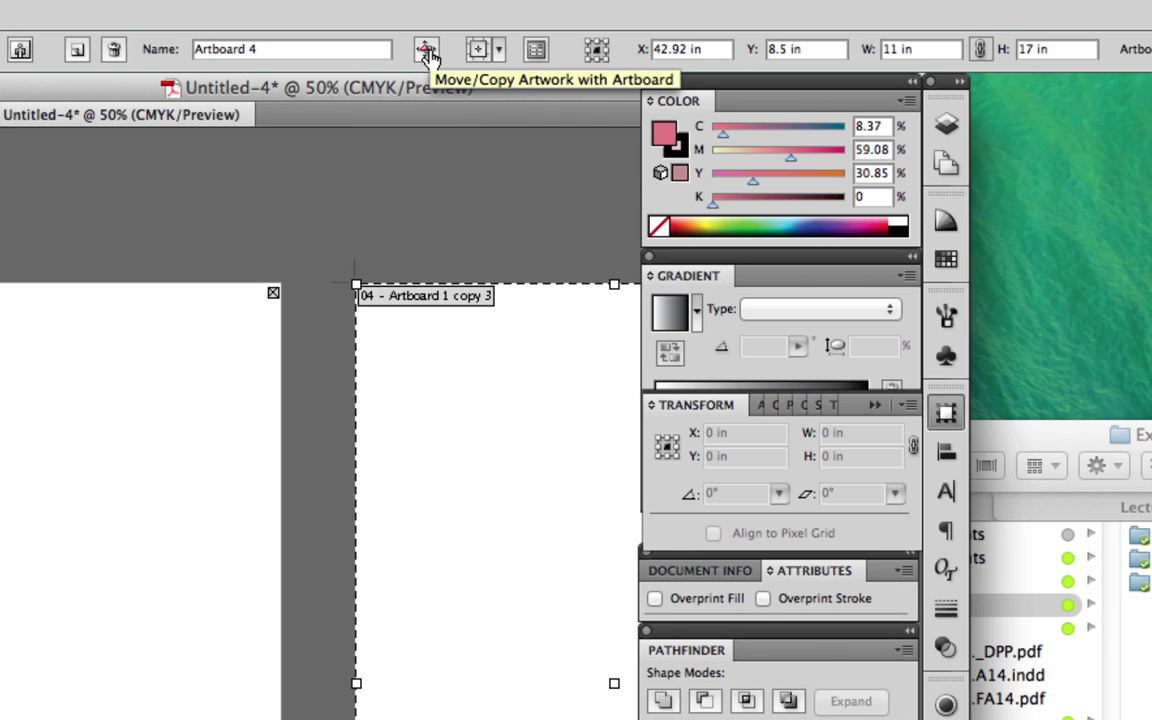
{"action": "left_click", "coordinate": [427, 50]}
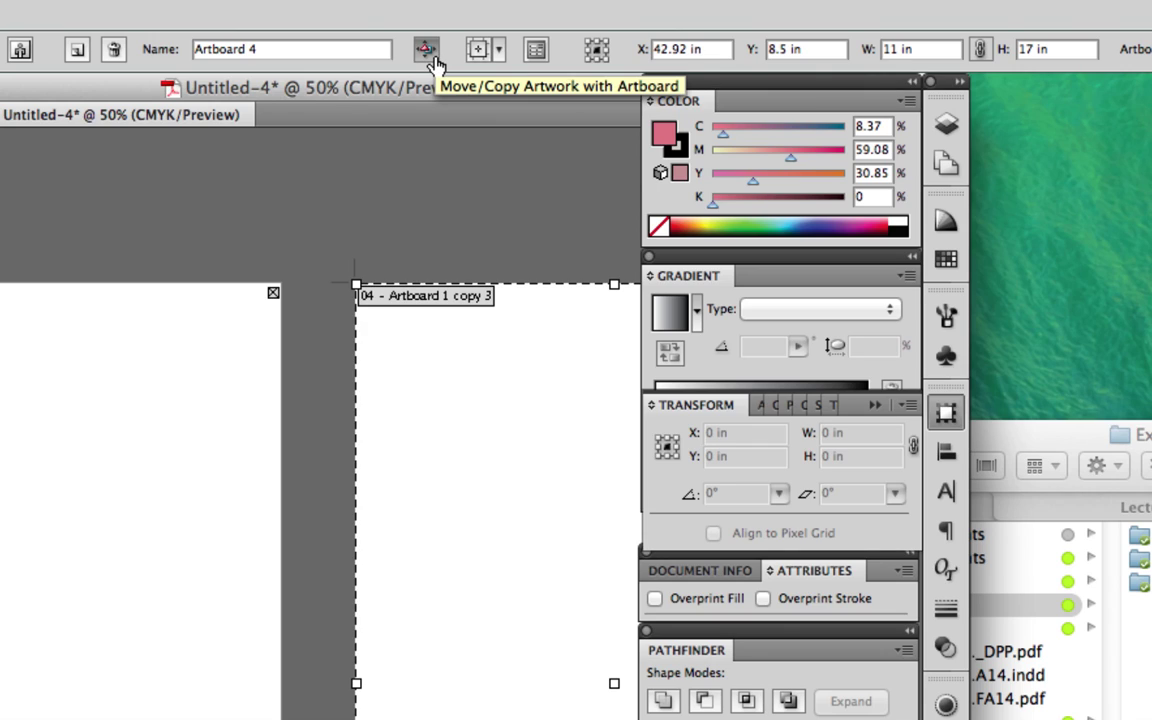
{"action": "left_click", "coordinate": [427, 50]}
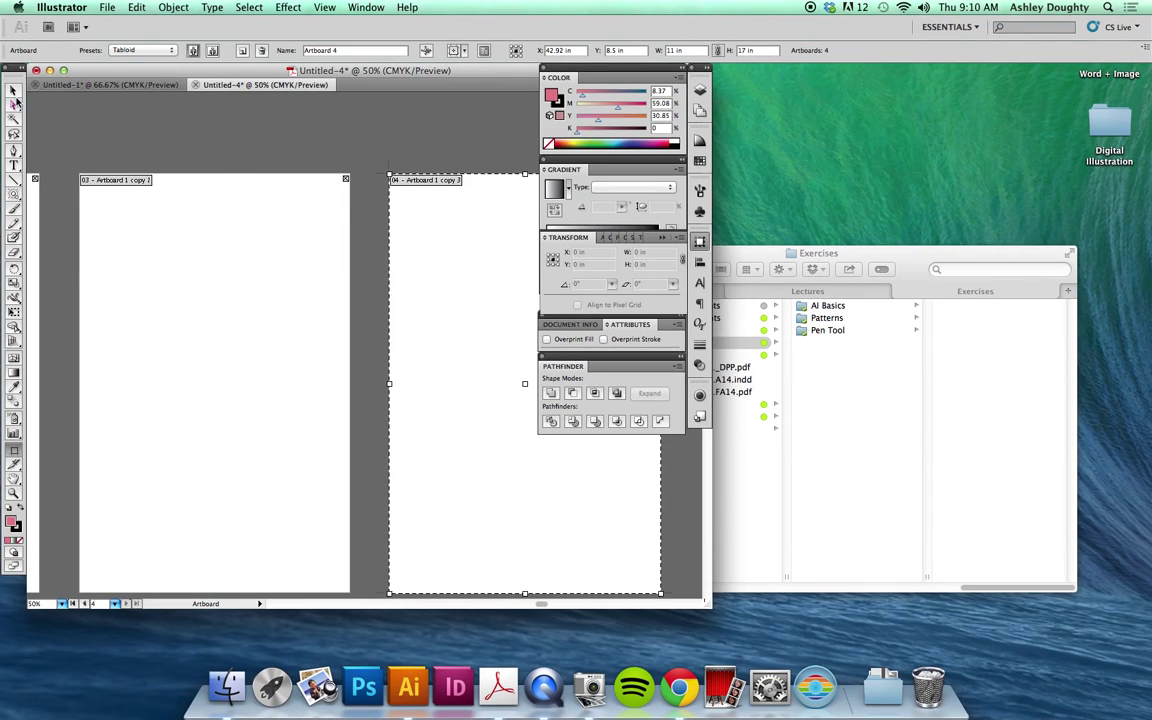
{"action": "left_click", "coordinate": [14, 92]}
{"action": "scroll", "coordinate": [170, 347], "scroll_direction": "left", "scroll_amount": 5}
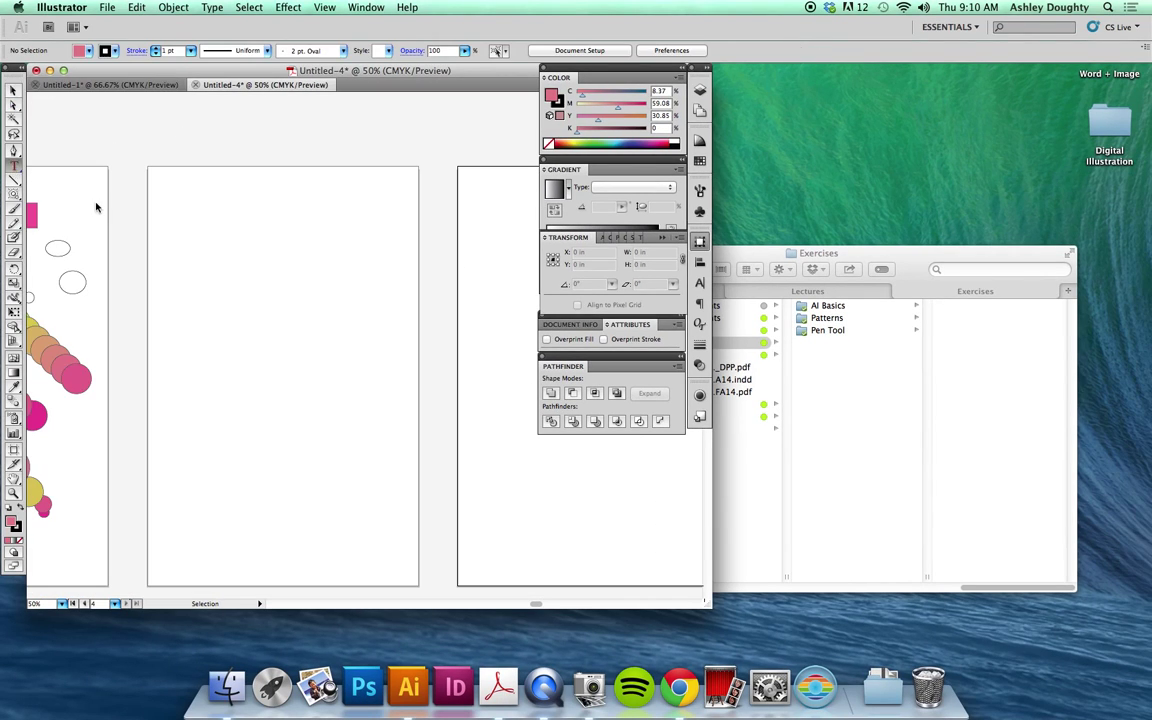
Draw a text area on the middle artboard with the regular Type tool
{"action": "key", "text": "t"}
{"action": "left_click_drag", "start_coordinate": [166, 197], "coordinate": [342, 325]}
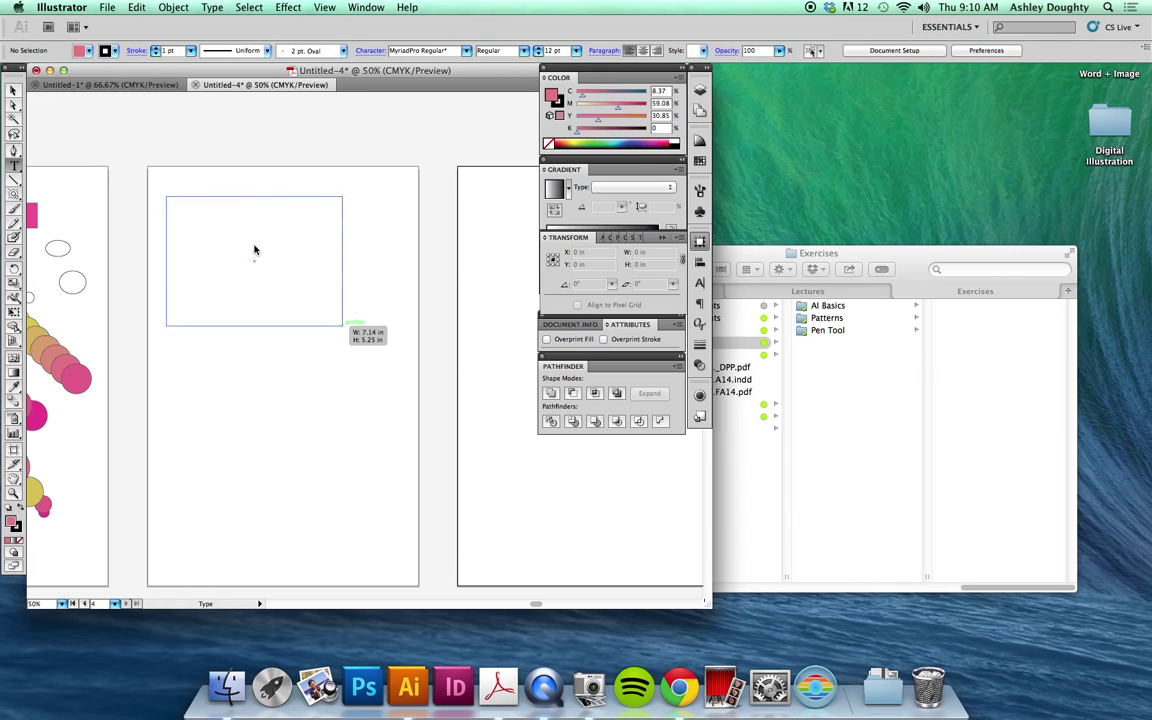
{"action": "left_click", "coordinate": [14, 168]}
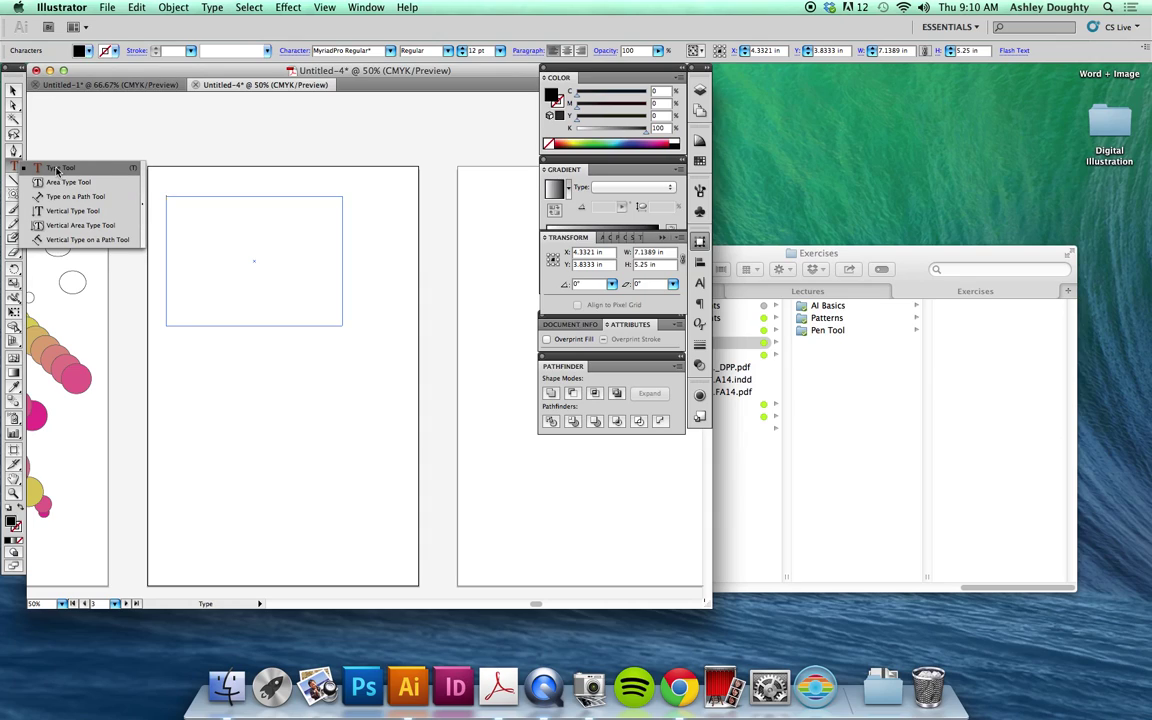
{"action": "left_click", "coordinate": [57, 170]}
{"action": "left_click", "coordinate": [203, 226]}
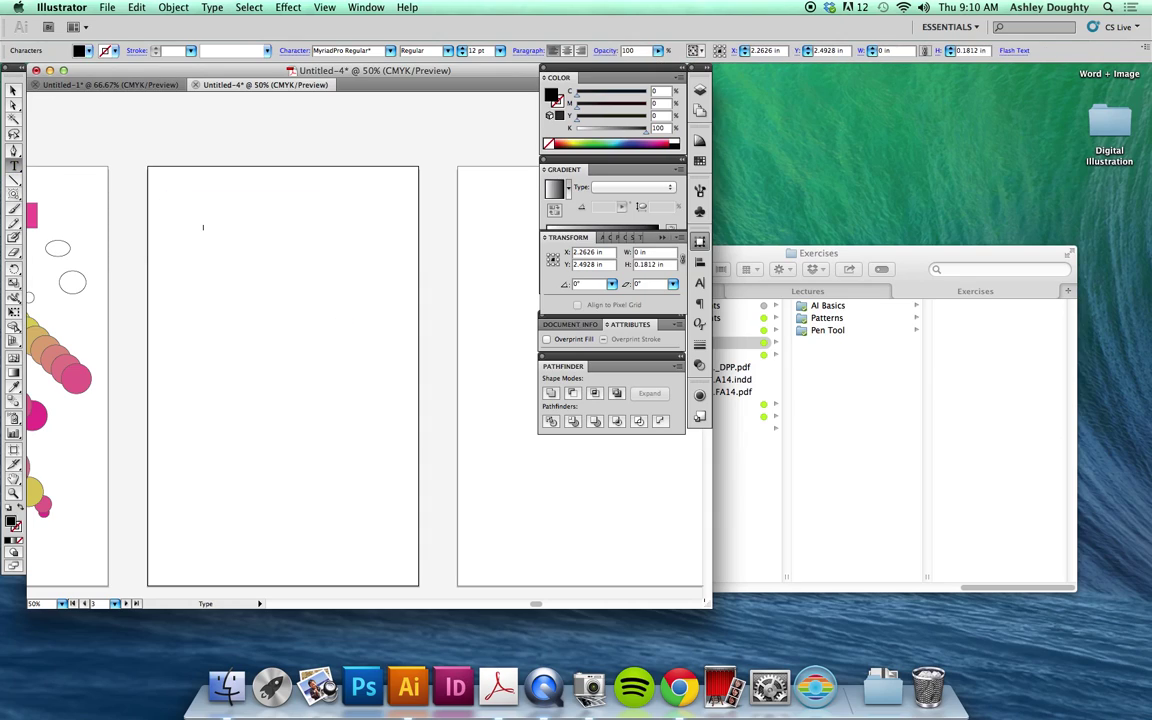
{"action": "left_click", "coordinate": [21, 95]}
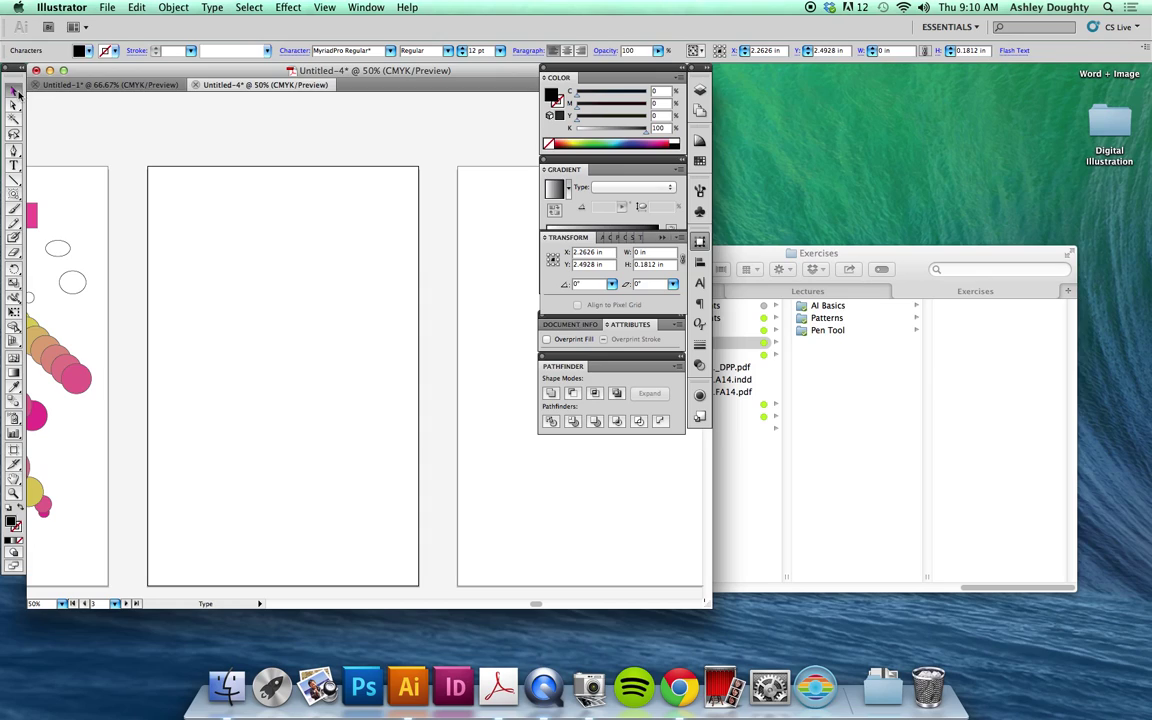
Delete the stray empty text object and draw a new text area near the artboard's top-left
{"action": "left_click", "coordinate": [200, 199]}
{"action": "key", "text": "Delete"}
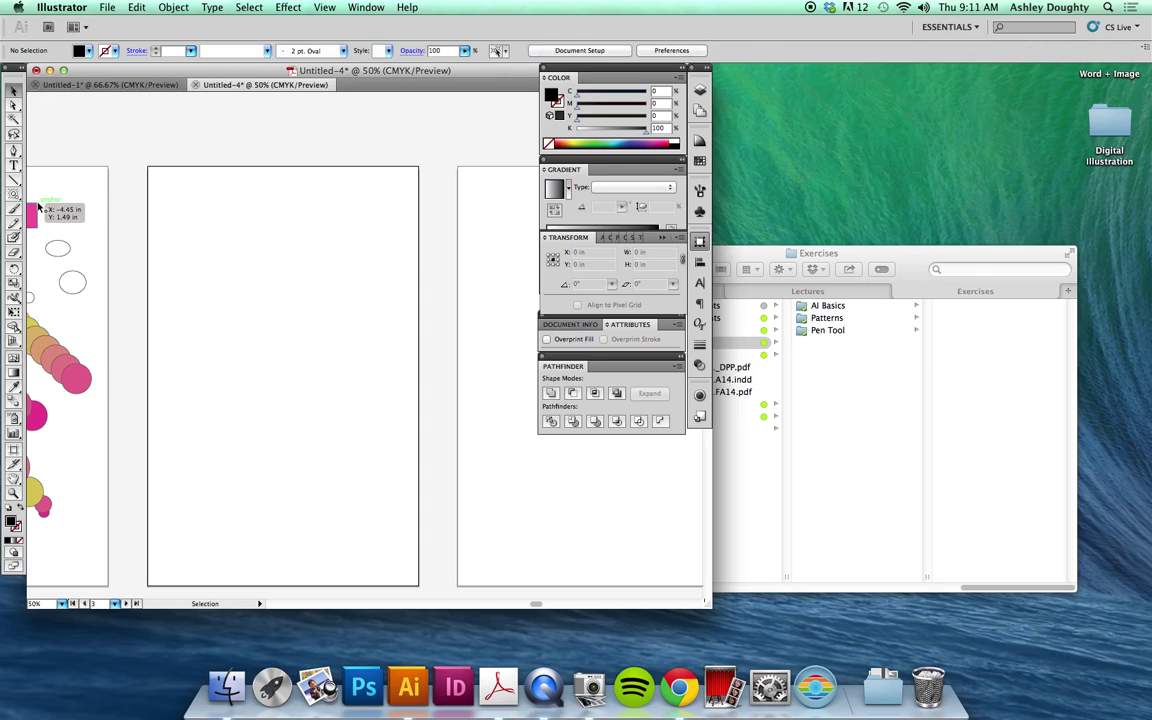
{"action": "left_click", "coordinate": [14, 165]}
{"action": "left_click_drag", "start_coordinate": [186, 217], "coordinate": [281, 285]}
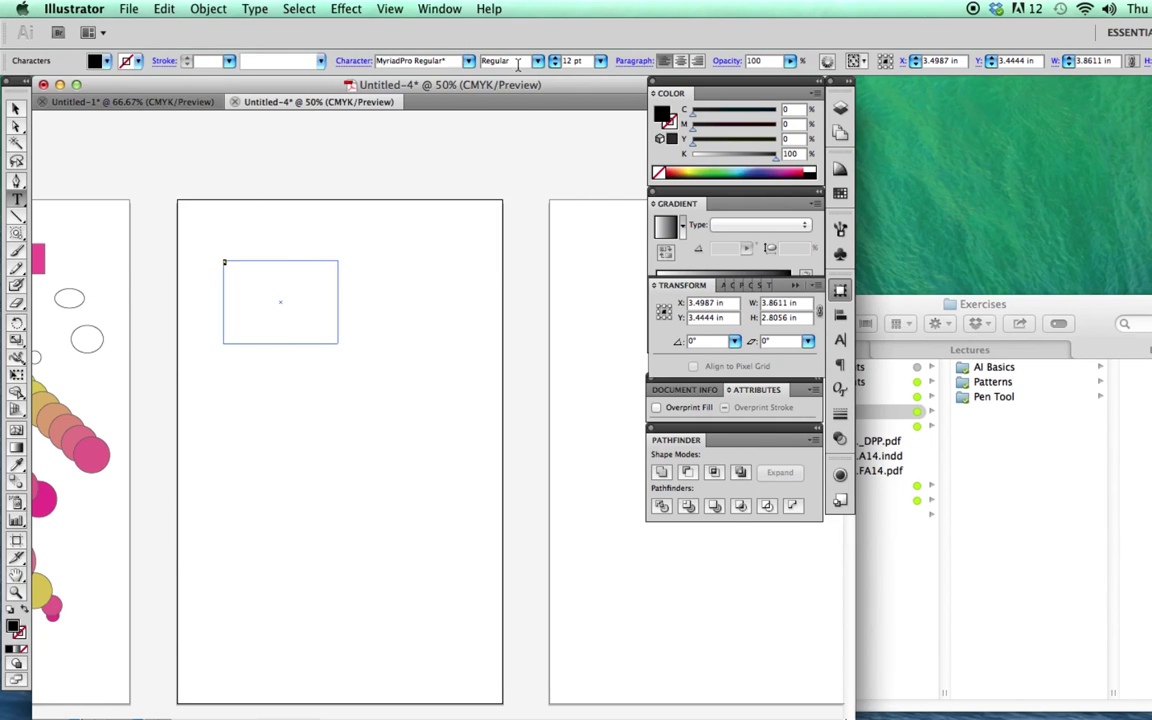
Set the text to Avenir Heavy at 72 pt
{"action": "left_click", "coordinate": [468, 62]}
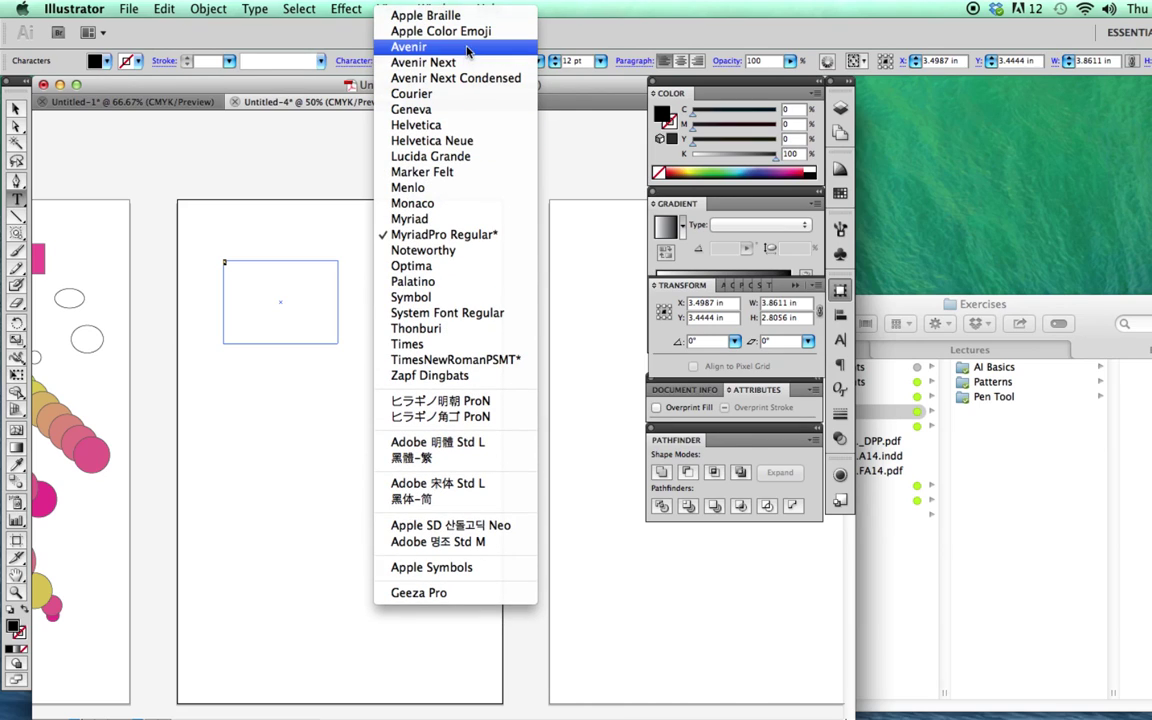
{"action": "key", "text": "Escape"}
{"action": "left_click", "coordinate": [600, 61]}
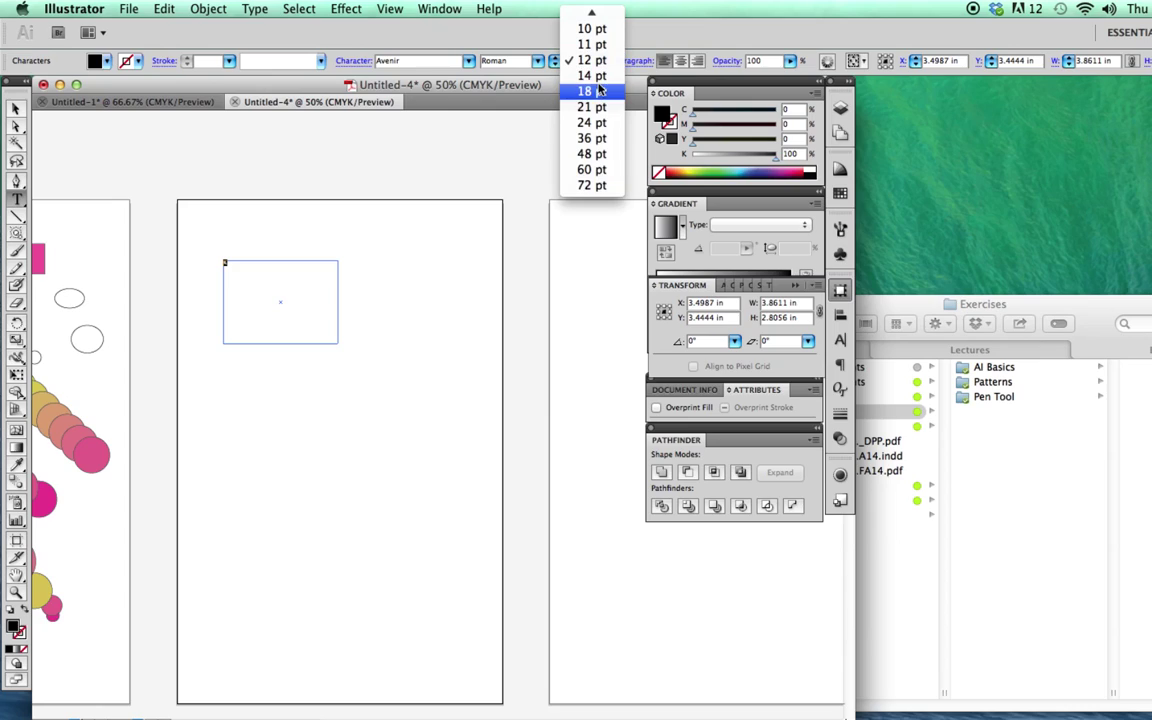
{"action": "left_click", "coordinate": [597, 170]}
{"action": "left_click", "coordinate": [603, 61]}
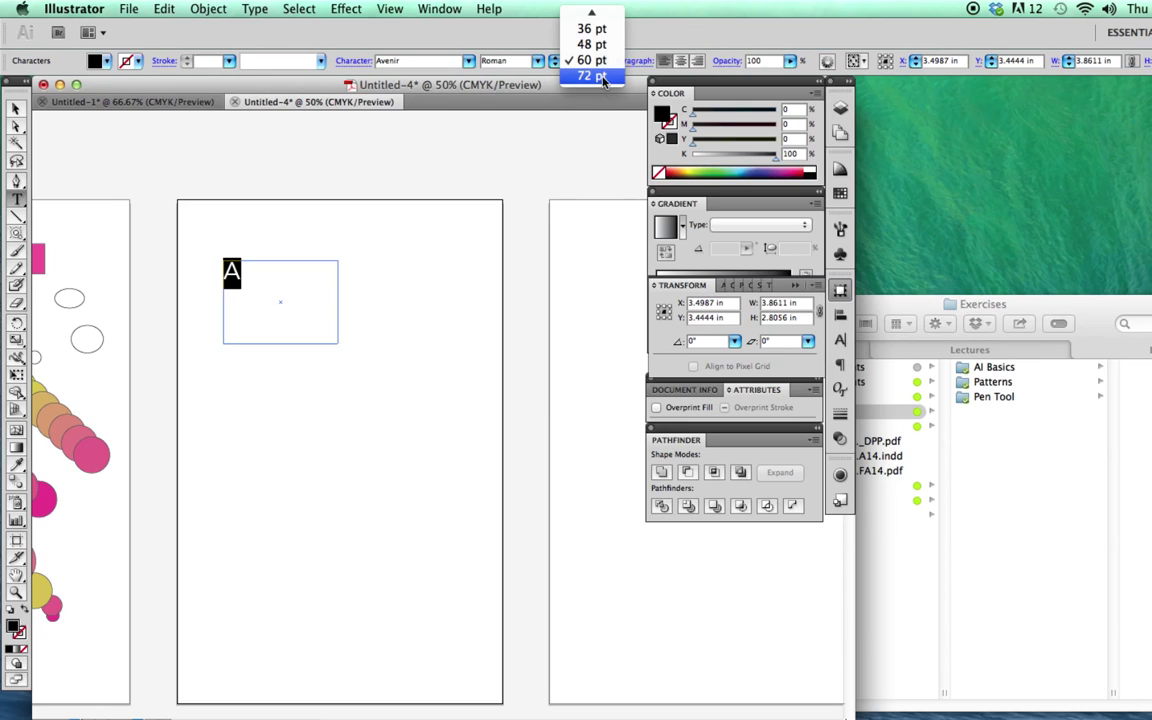
{"action": "left_click", "coordinate": [603, 77]}
{"action": "left_click", "coordinate": [537, 61]}
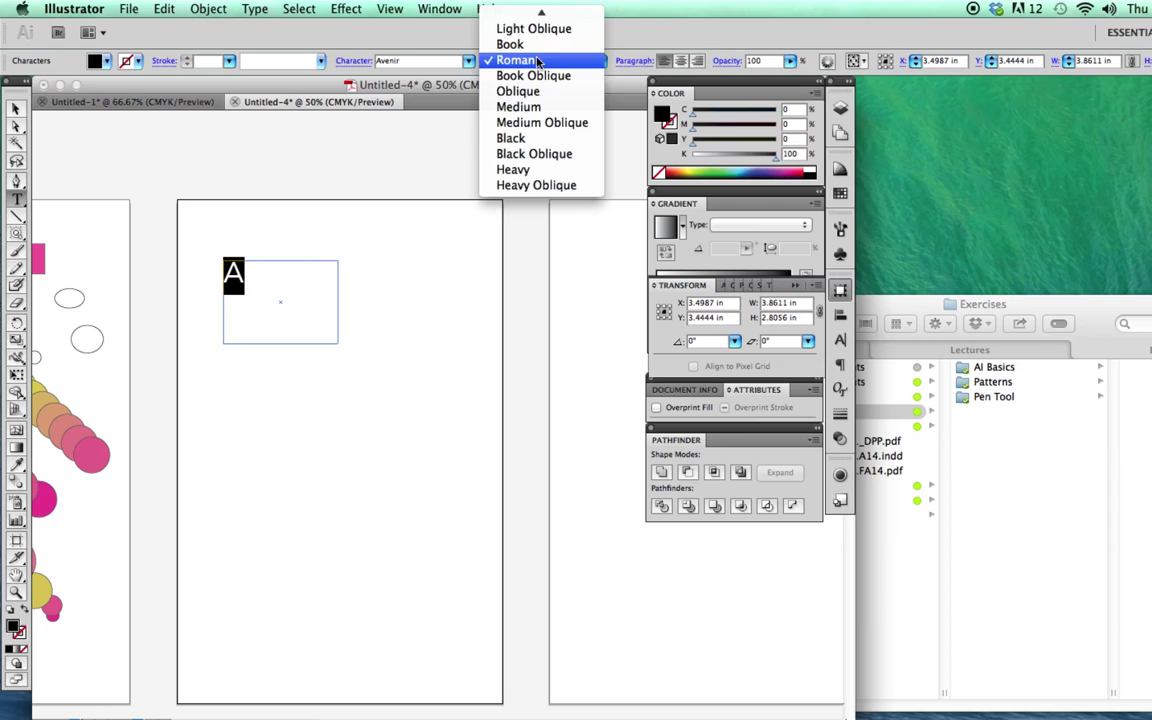
{"action": "left_click", "coordinate": [538, 171]}
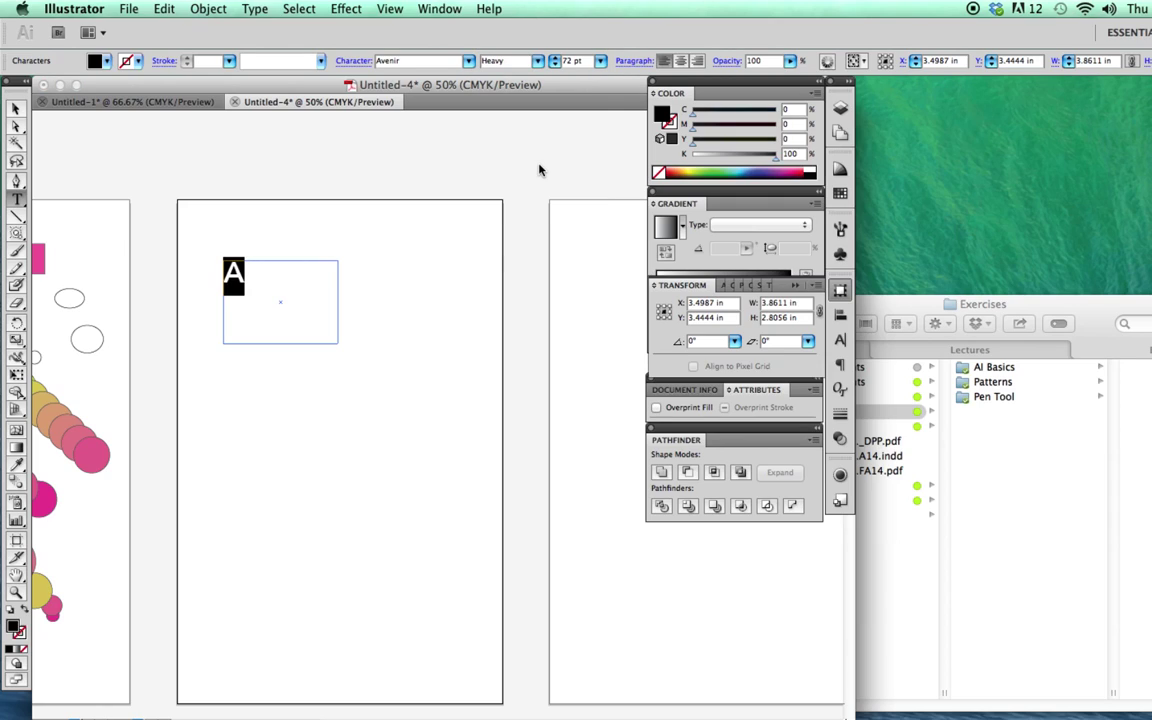
Widen the text frame and type '2 3 4 5 6 7 8 9' after the A, with '10' on a new line
{"action": "left_click", "coordinate": [17, 109]}
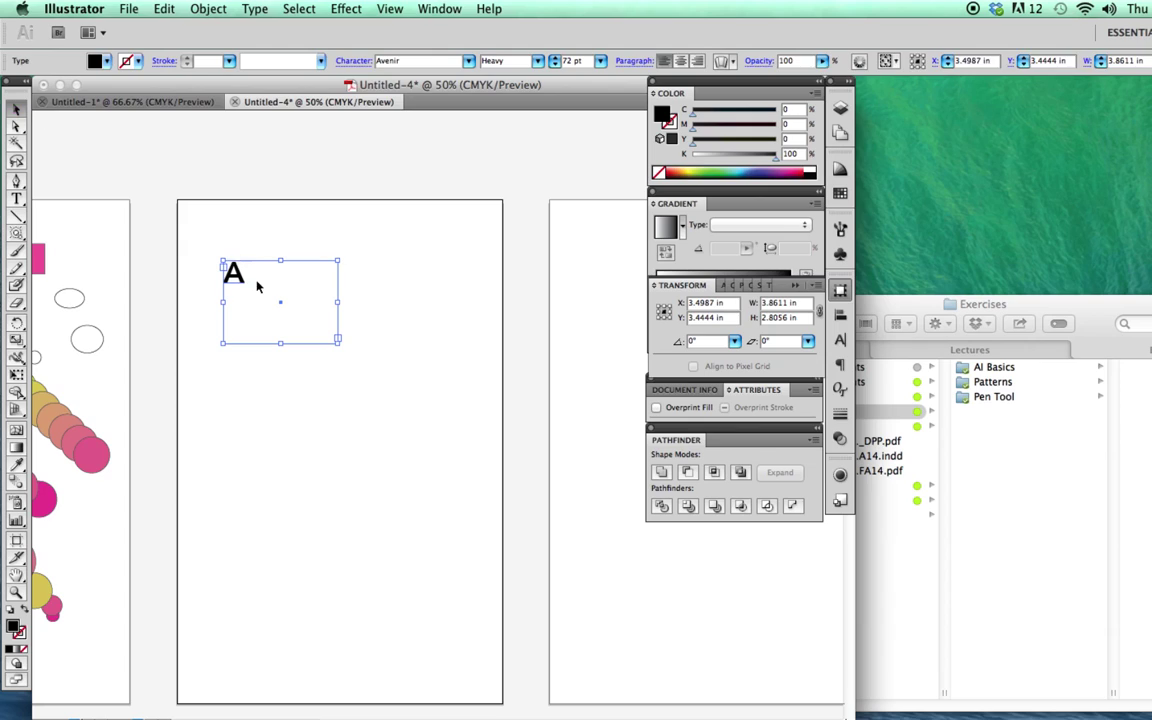
{"action": "left_click_drag", "start_coordinate": [338, 340], "coordinate": [476, 325]}
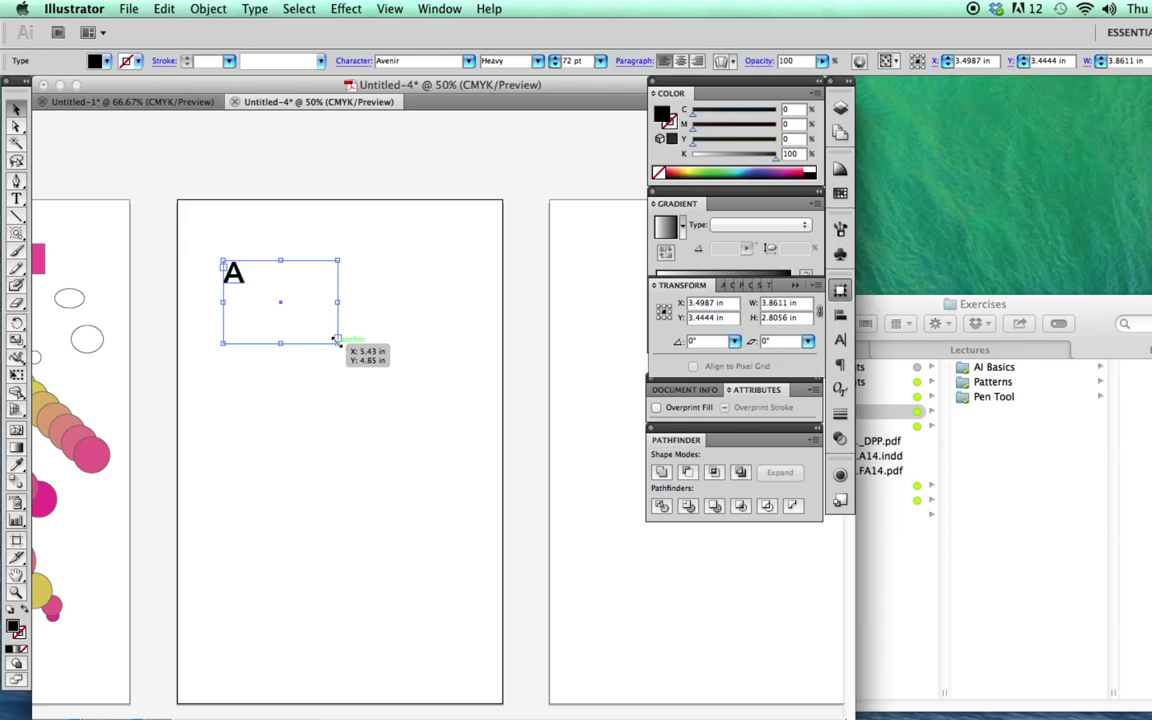
{"action": "left_click", "coordinate": [240, 267]}
{"action": "double_click", "coordinate": [244, 270]}
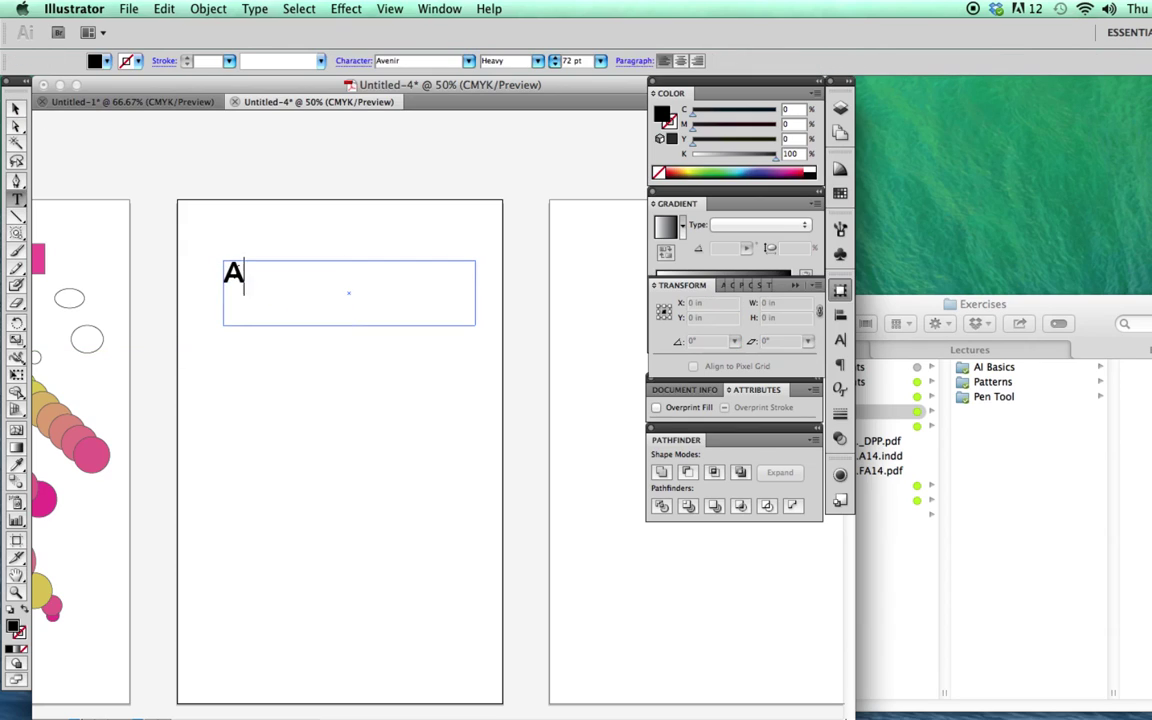
{"action": "type", "text": "2 "}
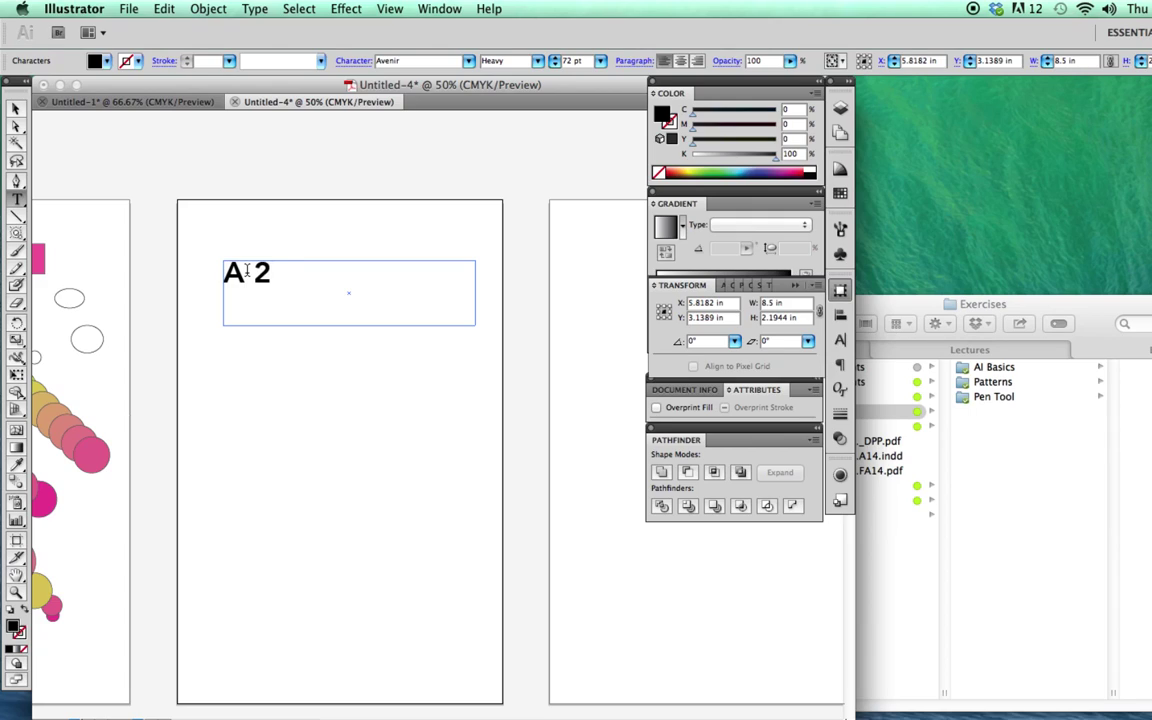
{"action": "type", "text": "3 4 5 "}
{"action": "type", "text": "6 7 8 9"}
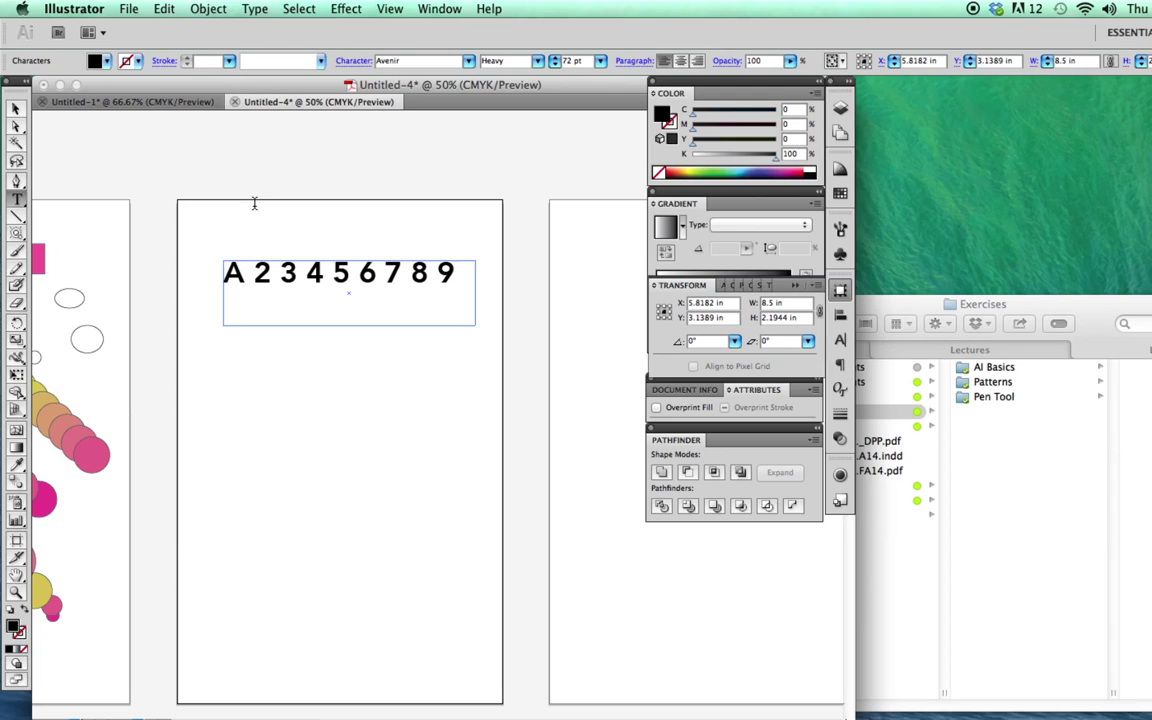
{"action": "key", "text": "Return"}
{"action": "type", "text": "10"}
{"action": "left_click", "coordinate": [15, 107]}
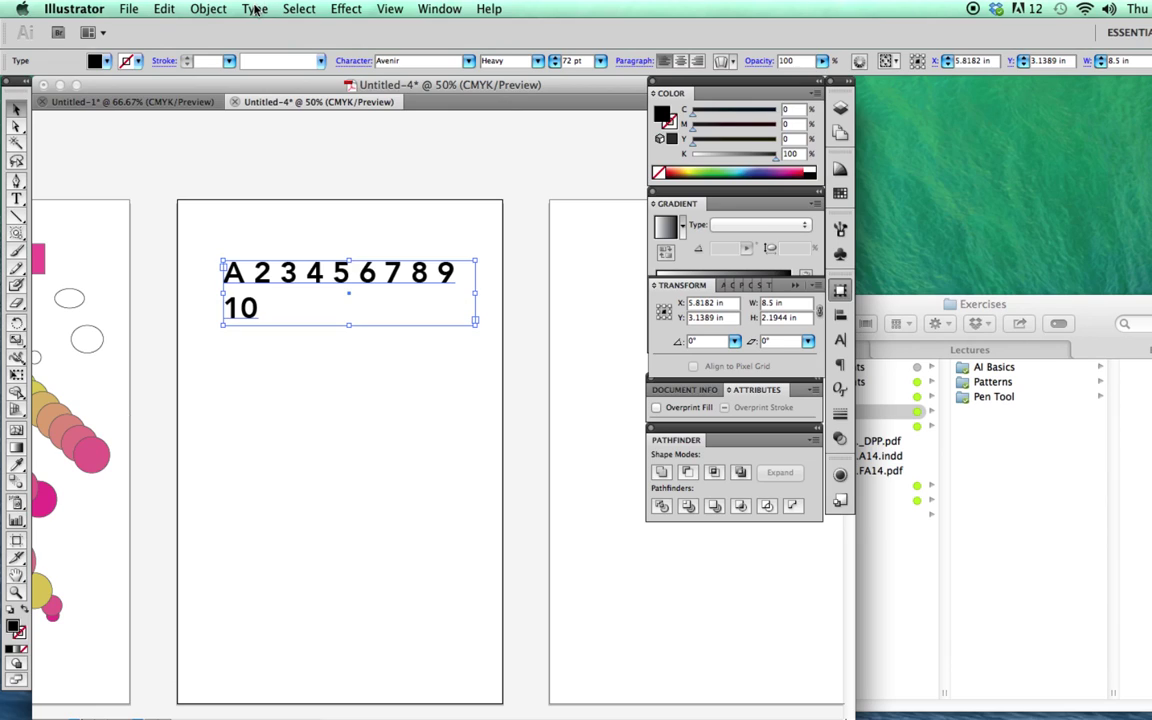
Convert the Avenir Heavy numbers to outlines via Type > Create Outlines and view at 100%
{"action": "left_click", "coordinate": [255, 9]}
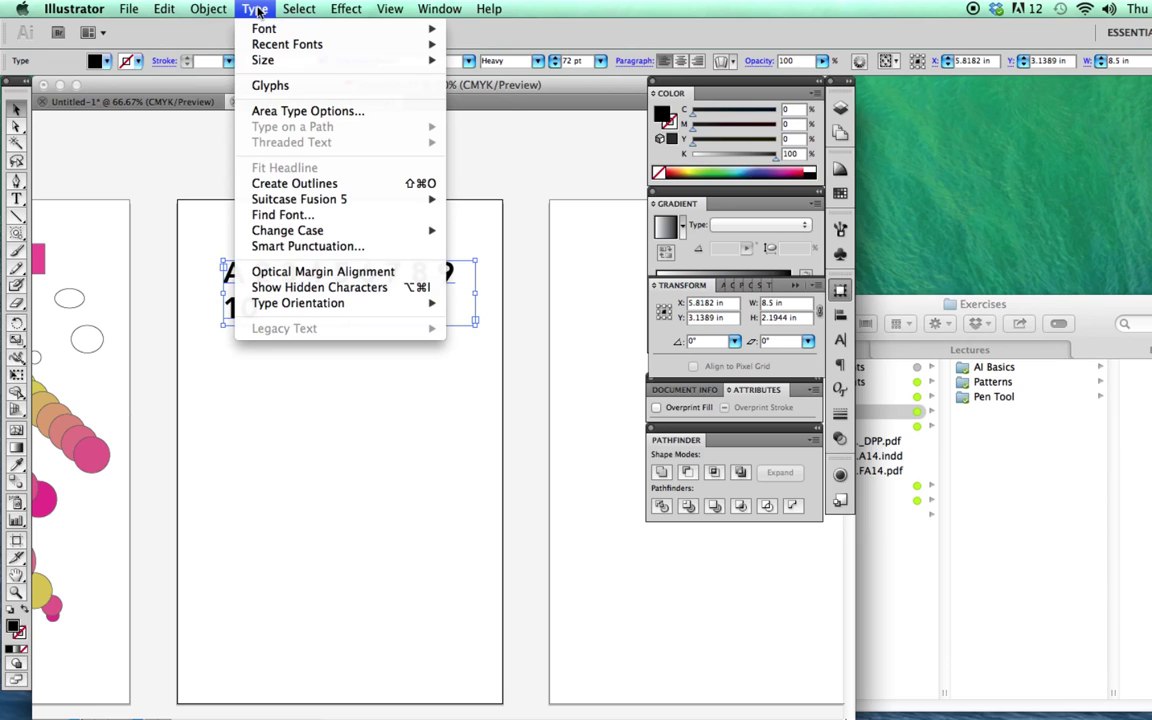
{"action": "left_click", "coordinate": [287, 184]}
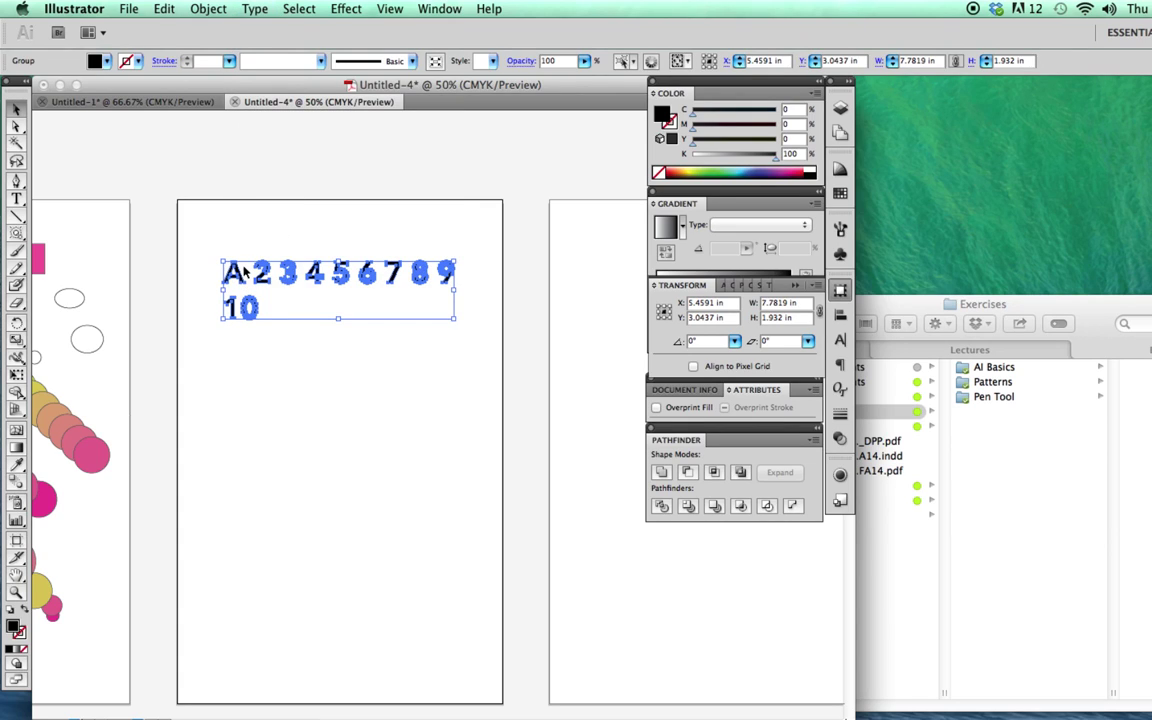
{"action": "key", "text": "ctrl+1"}
{"action": "mouse_move", "coordinate": [234, 265]}
{"action": "left_mouse_down"}
{"action": "mouse_move", "coordinate": [427, 465]}
{"action": "mouse_move", "coordinate": [345, 430]}
{"action": "left_mouse_up"}
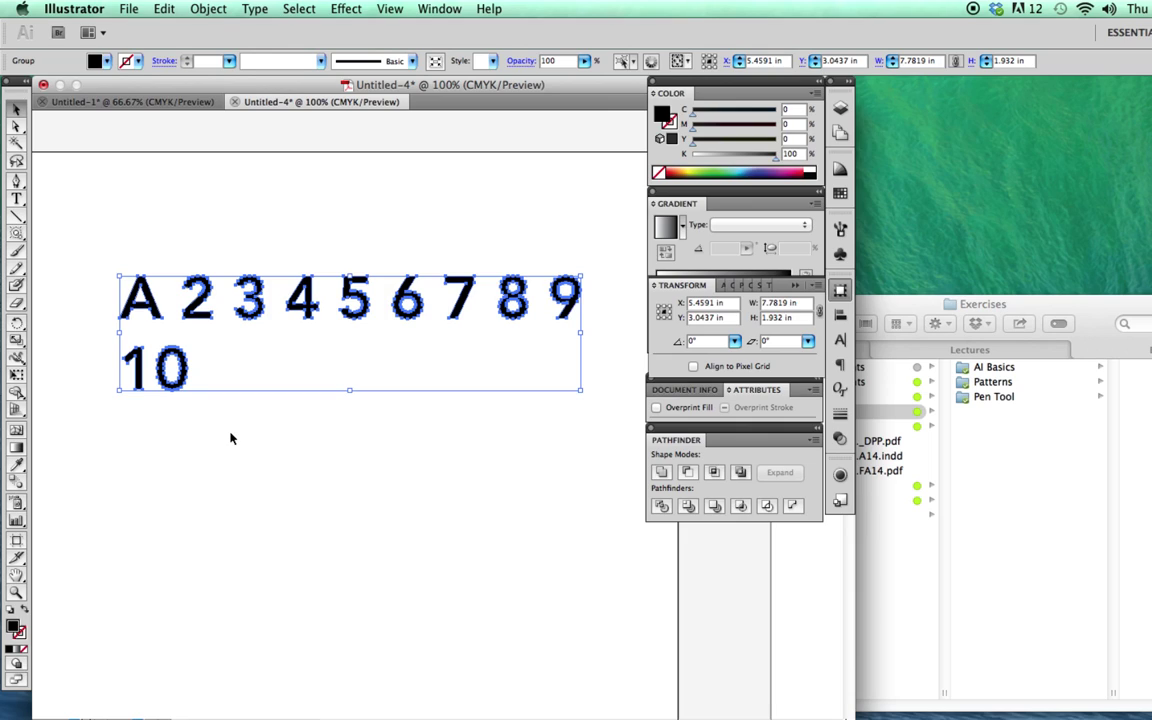
Try selecting individual digits, undoing an accidental upward move of the 2
{"action": "left_click", "coordinate": [230, 267]}
{"action": "left_click", "coordinate": [200, 310]}
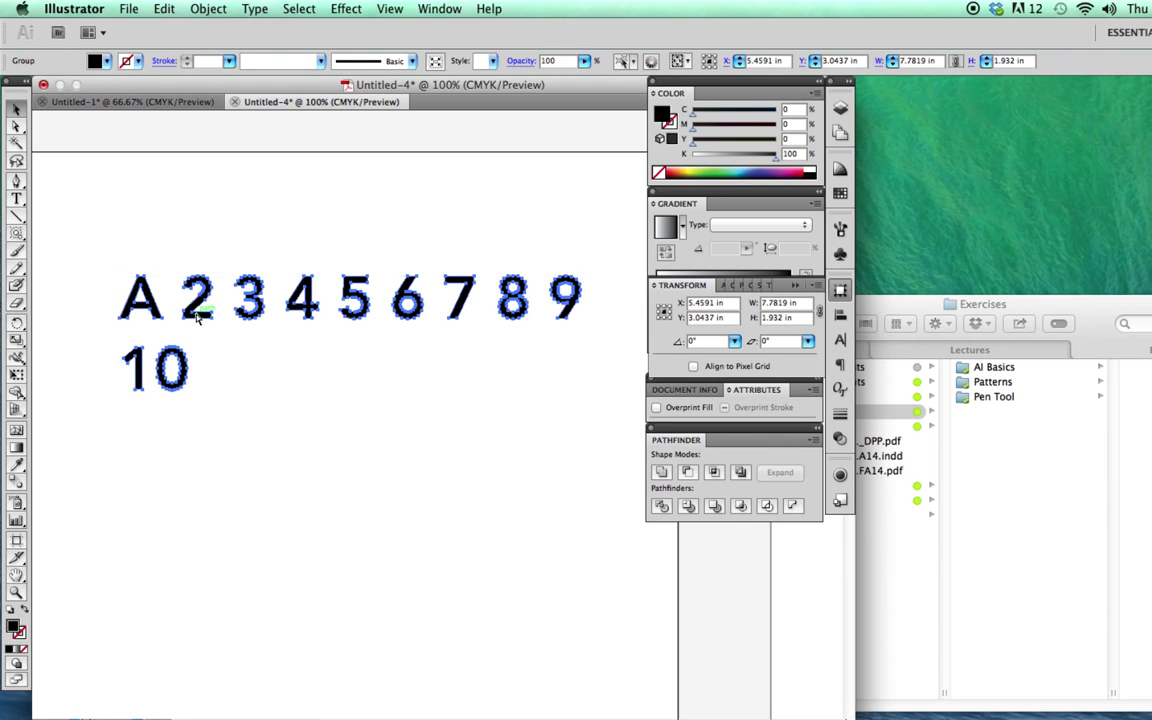
{"action": "left_click", "coordinate": [176, 283]}
{"action": "left_click", "coordinate": [222, 291]}
{"action": "left_click_drag", "start_coordinate": [205, 295], "coordinate": [216, 160]}
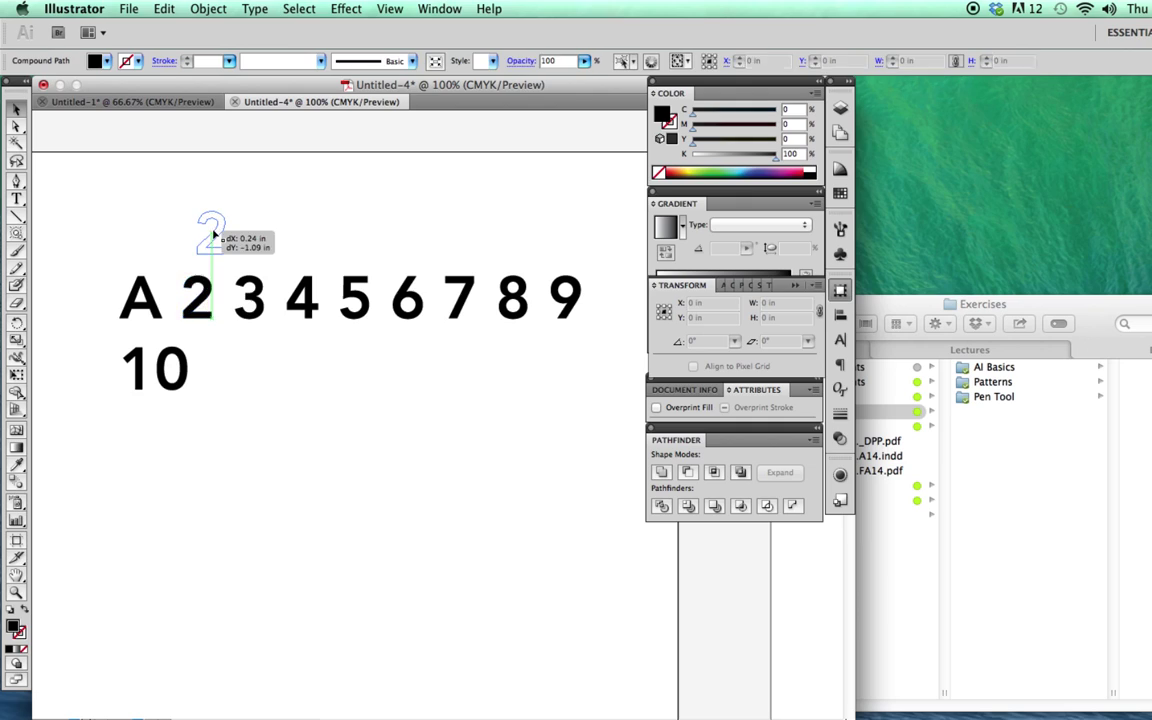
{"action": "key", "text": "super+z"}
{"action": "key", "text": "super+a"}
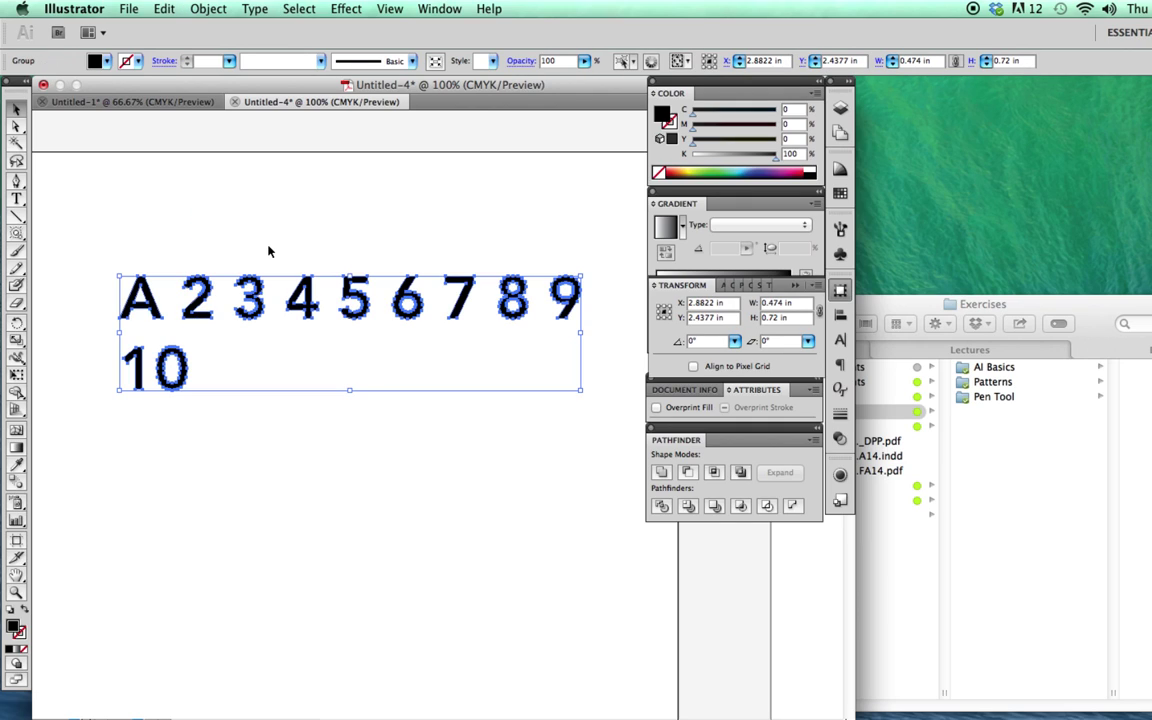
{"action": "left_click", "coordinate": [272, 247]}
Ungroup the outlined numbers into separate digit shapes
{"action": "double_click", "coordinate": [257, 303]}
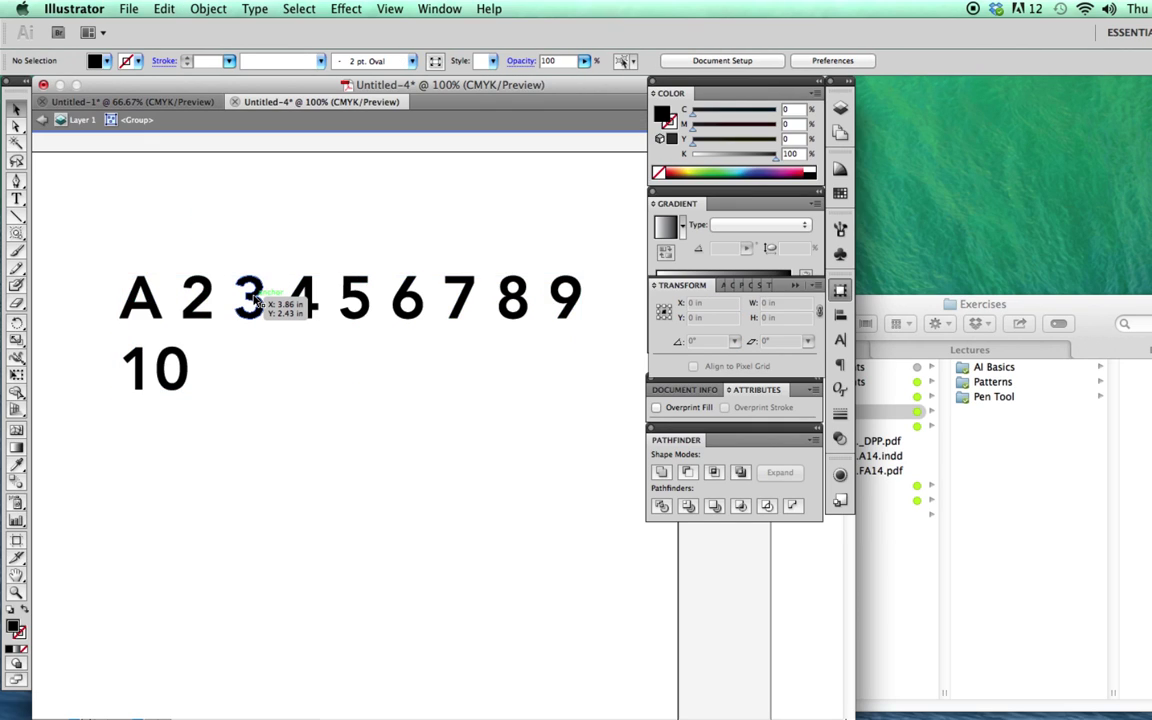
{"action": "left_click", "coordinate": [252, 298]}
{"action": "left_click", "coordinate": [305, 286]}
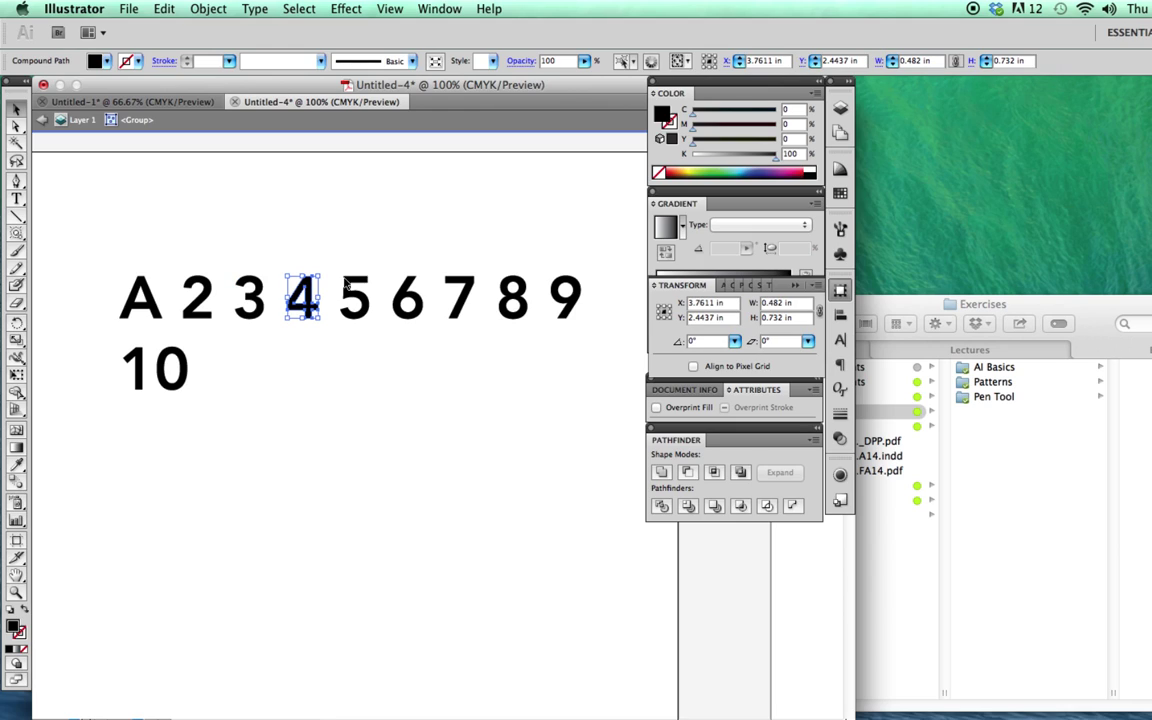
{"action": "left_click", "coordinate": [357, 286]}
{"action": "left_click", "coordinate": [408, 285]}
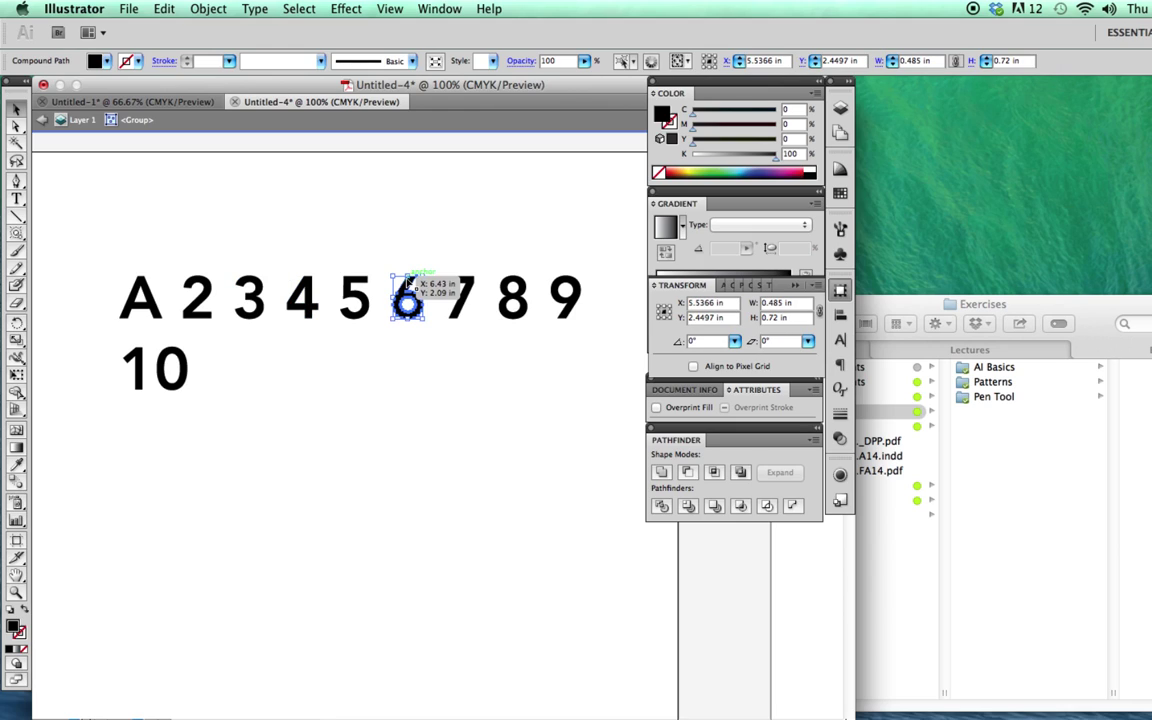
{"action": "left_click", "coordinate": [460, 288]}
{"action": "left_click", "coordinate": [512, 290]}
{"action": "left_click", "coordinate": [563, 292]}
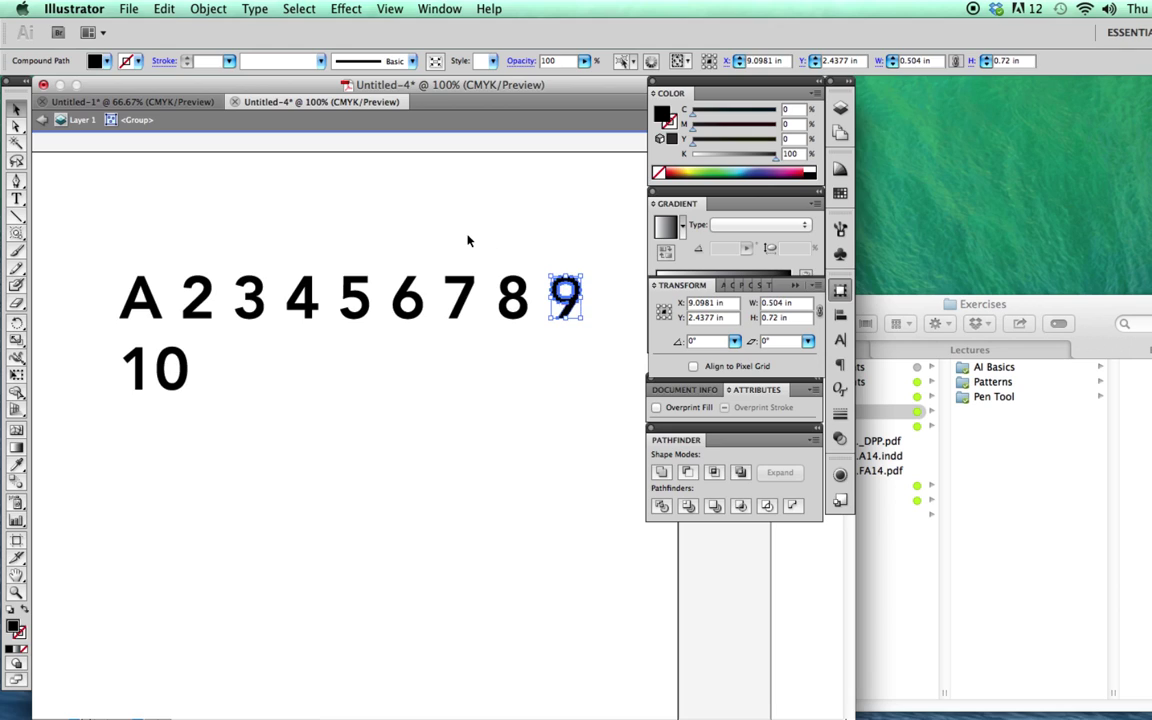
{"action": "double_click", "coordinate": [464, 241]}
{"action": "left_click", "coordinate": [366, 308]}
{"action": "key", "text": "ctrl+shift+g"}
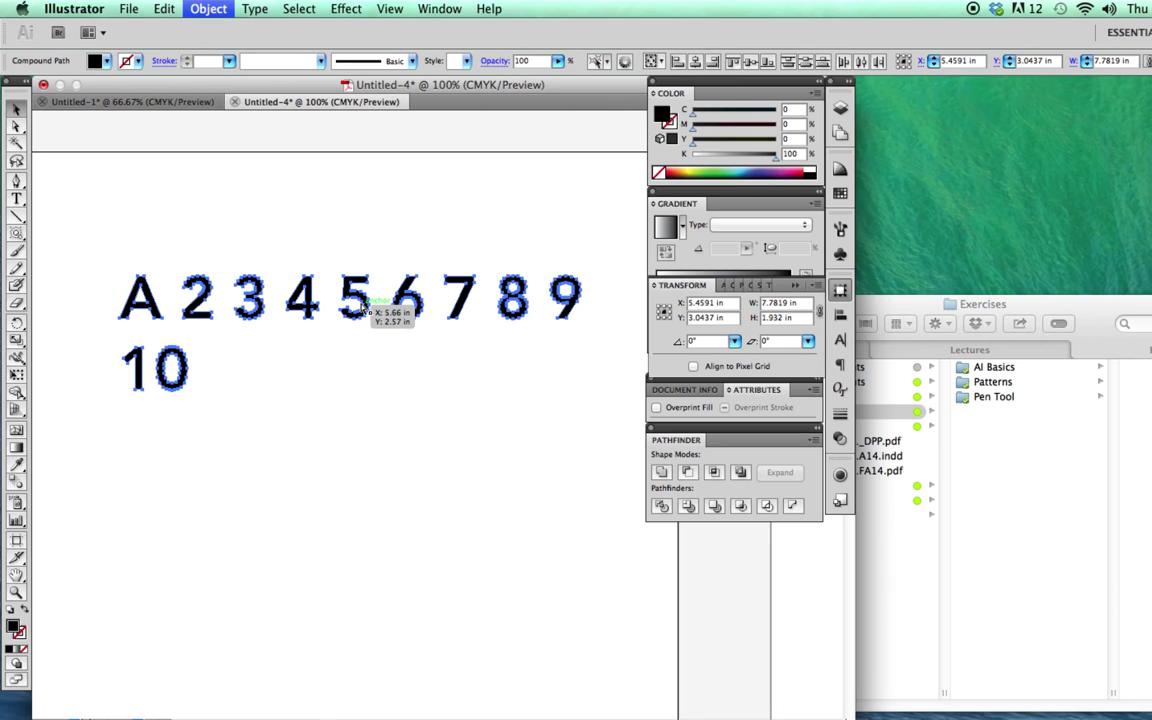
{"action": "left_click", "coordinate": [329, 234]}
Nudge the 0 three steps closer to the 1 and group the two digits as 10
{"action": "left_click", "coordinate": [181, 383]}
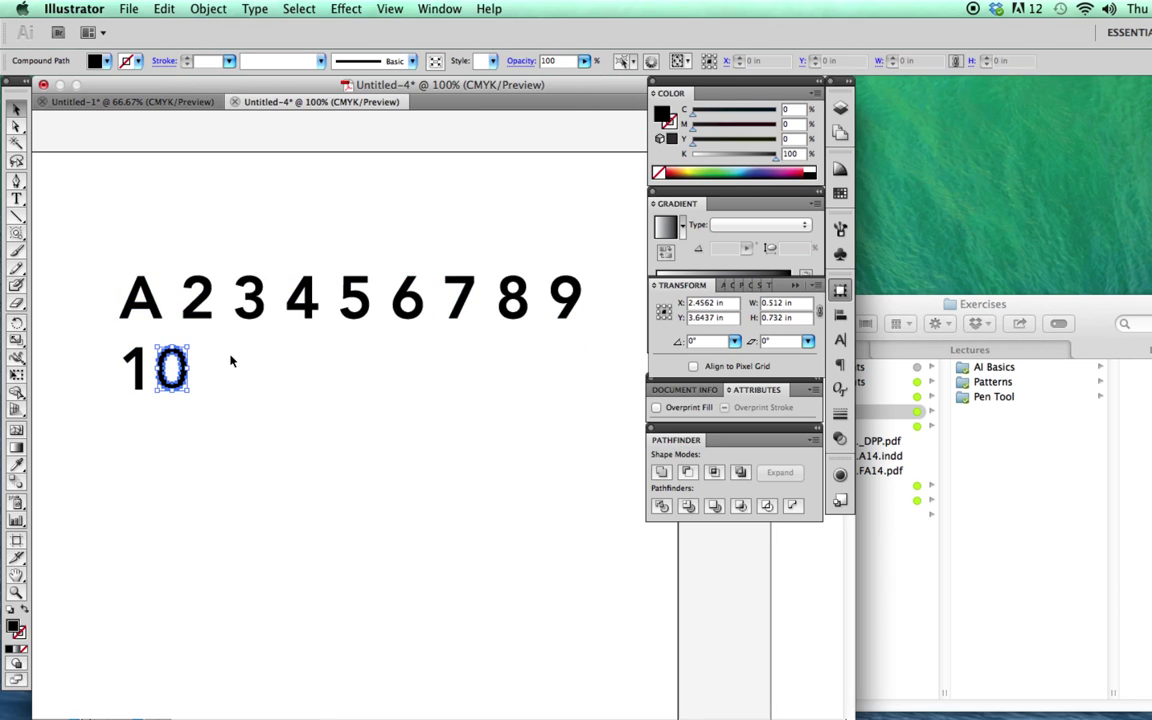
{"action": "key", "text": "Left"}
{"action": "key", "text": "Left"}
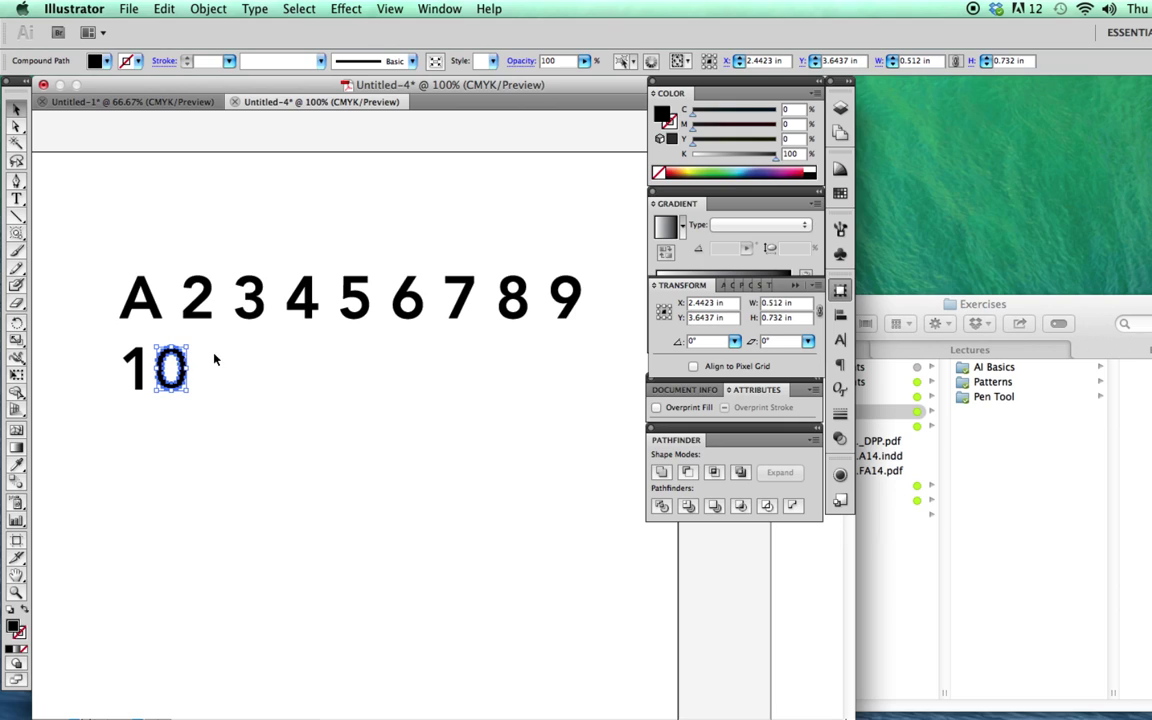
{"action": "key", "text": "Left"}
{"action": "key", "text": "Left"}
{"action": "key", "text": "Left"}
{"action": "key", "text": "Left"}
{"action": "key", "text": "Left"}
{"action": "key", "text": "Left"}
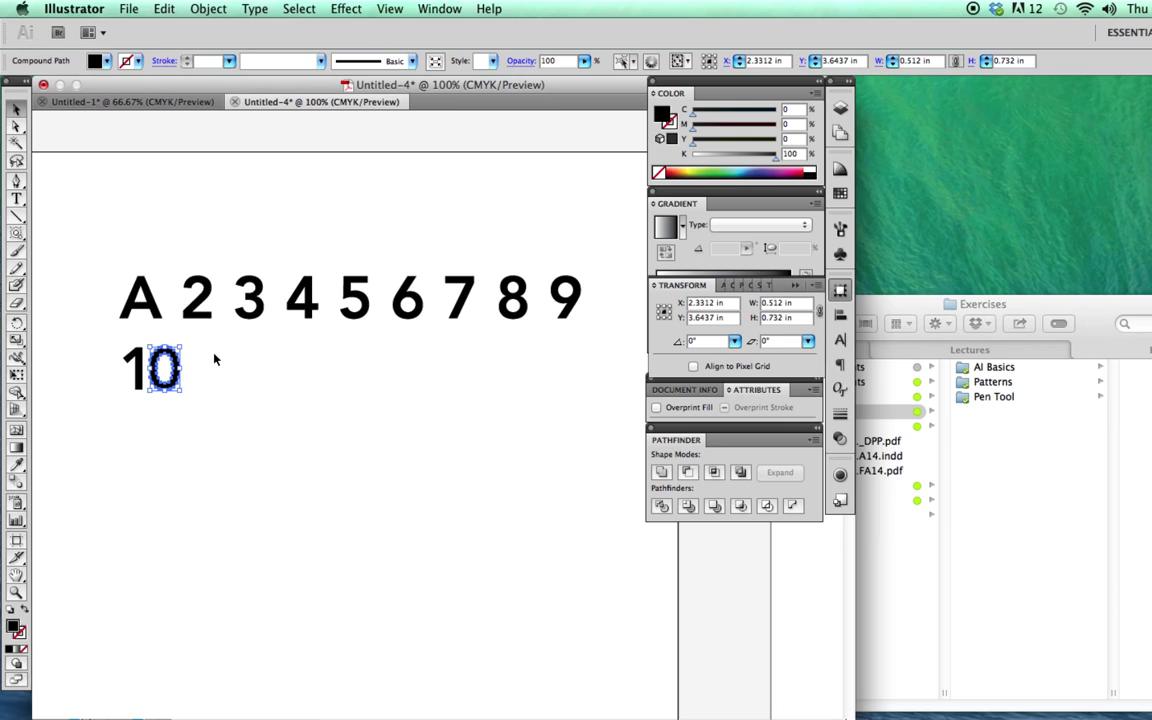
{"action": "key", "text": "Left"}
{"action": "left_click_drag", "start_coordinate": [239, 437], "coordinate": [100, 330]}
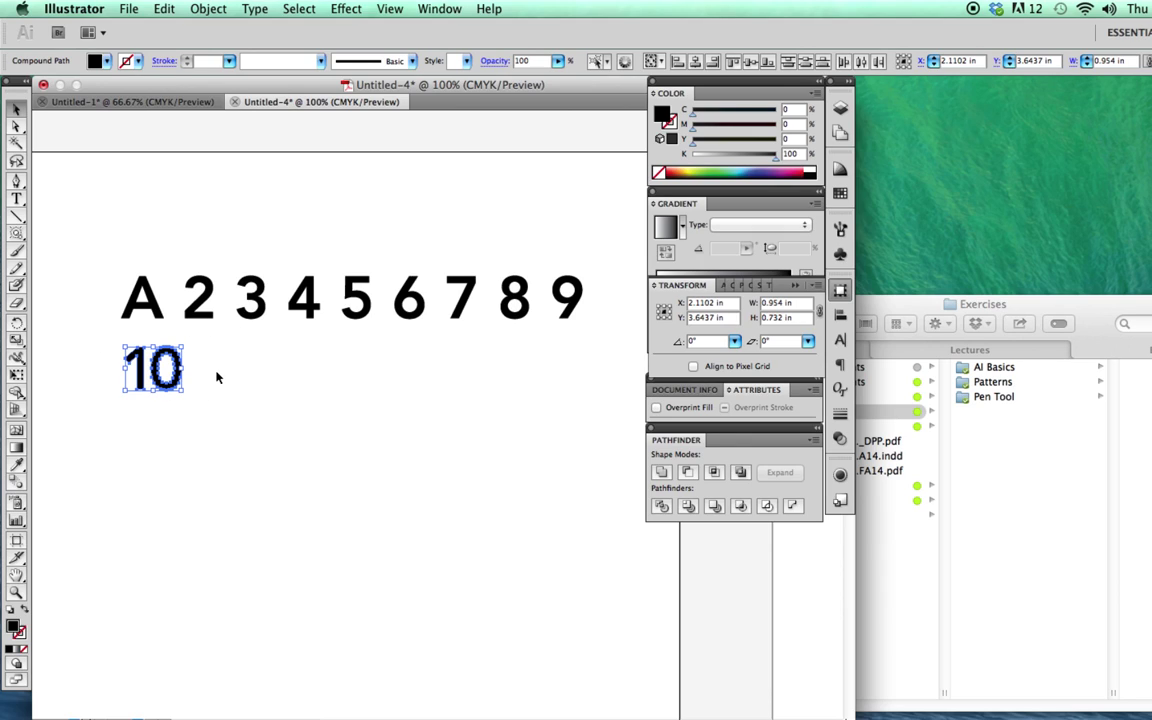
{"action": "key", "text": "super+shift+b"}
Move the grouped 10 onto the top row right after the 9
{"action": "left_click", "coordinate": [208, 372]}
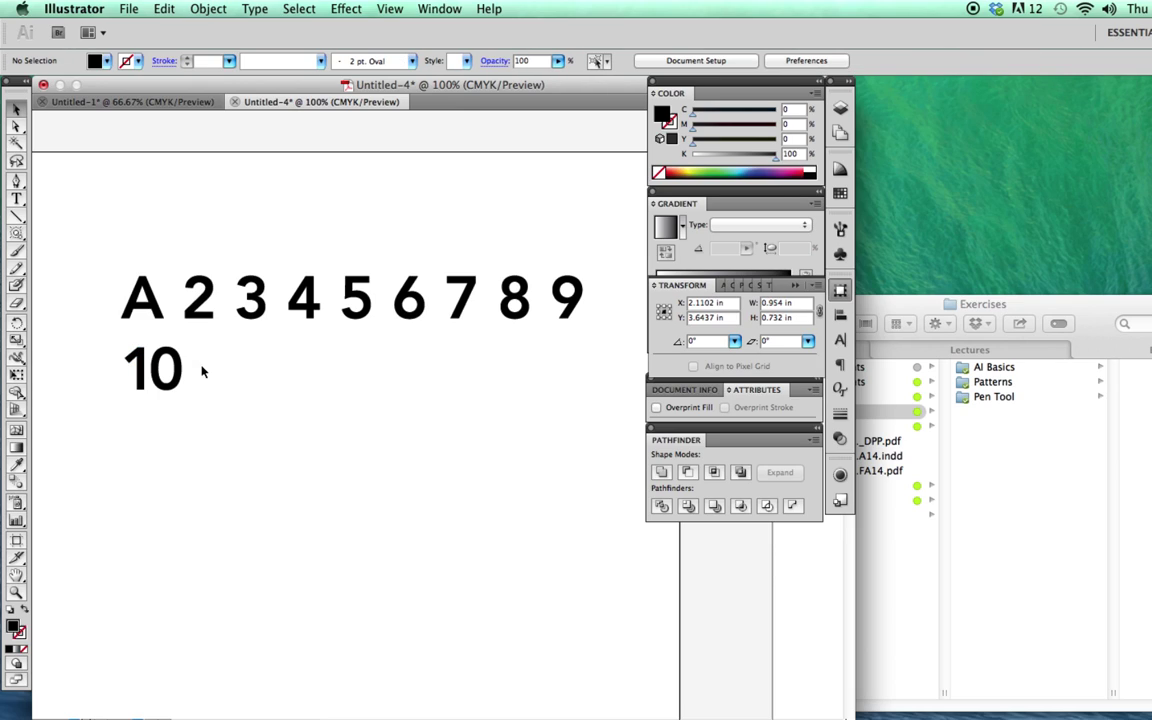
{"action": "left_click", "coordinate": [135, 383]}
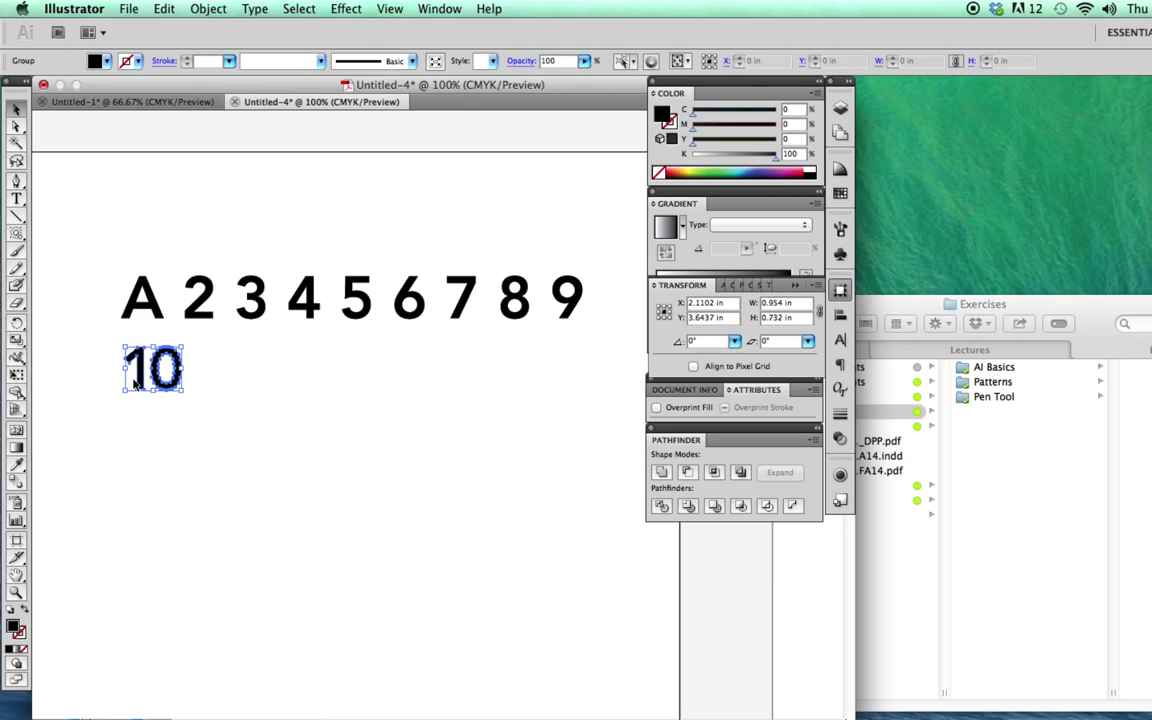
{"action": "left_click", "coordinate": [277, 432]}
{"action": "scroll", "coordinate": [219, 429], "scroll_direction": "up", "scroll_amount": 3}
{"action": "scroll", "coordinate": [219, 429], "scroll_direction": "right", "scroll_amount": 3}
{"action": "left_click_drag", "start_coordinate": [123, 416], "coordinate": [139, 415]}
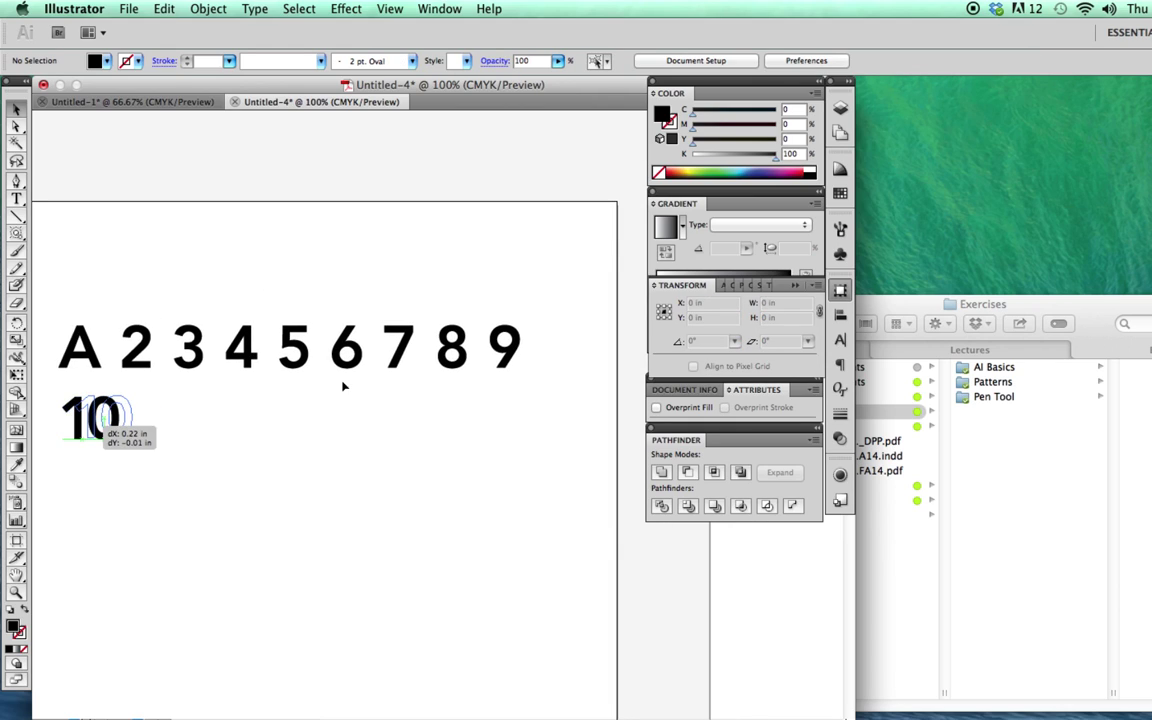
{"action": "left_click_drag", "start_coordinate": [343, 385], "coordinate": [595, 350]}
{"action": "left_click", "coordinate": [163, 366]}
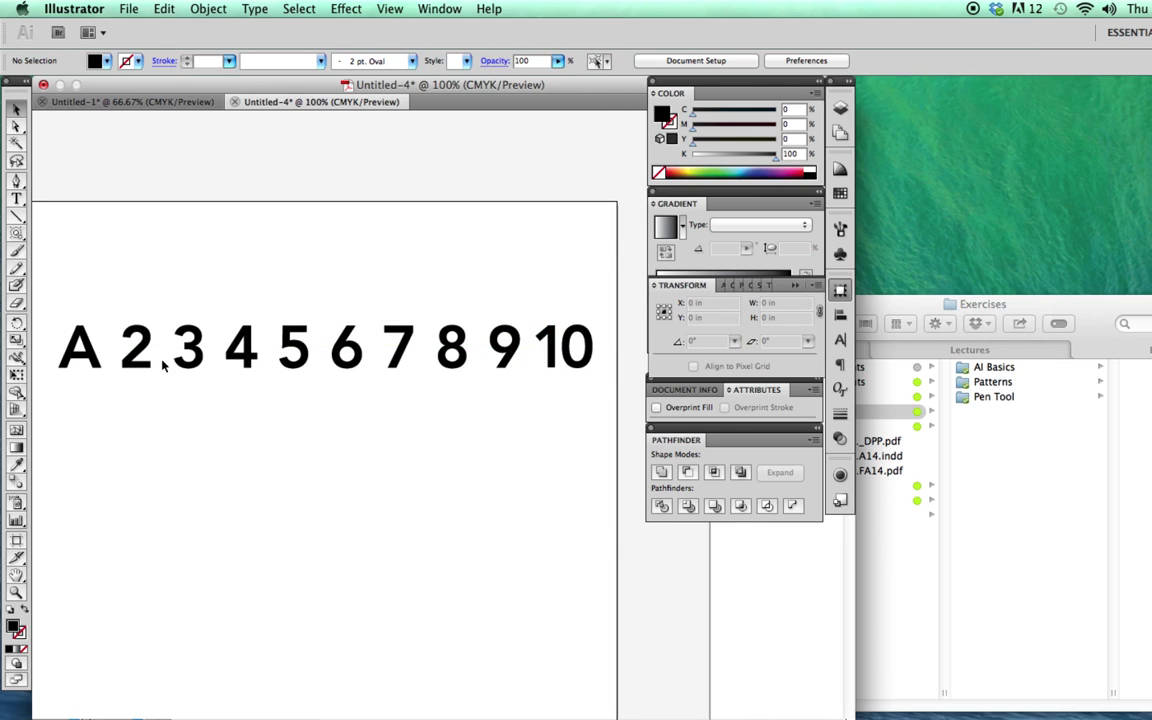
{"action": "left_click", "coordinate": [85, 350]}
{"action": "scroll", "coordinate": [115, 420], "scroll_direction": "left", "scroll_amount": 5}
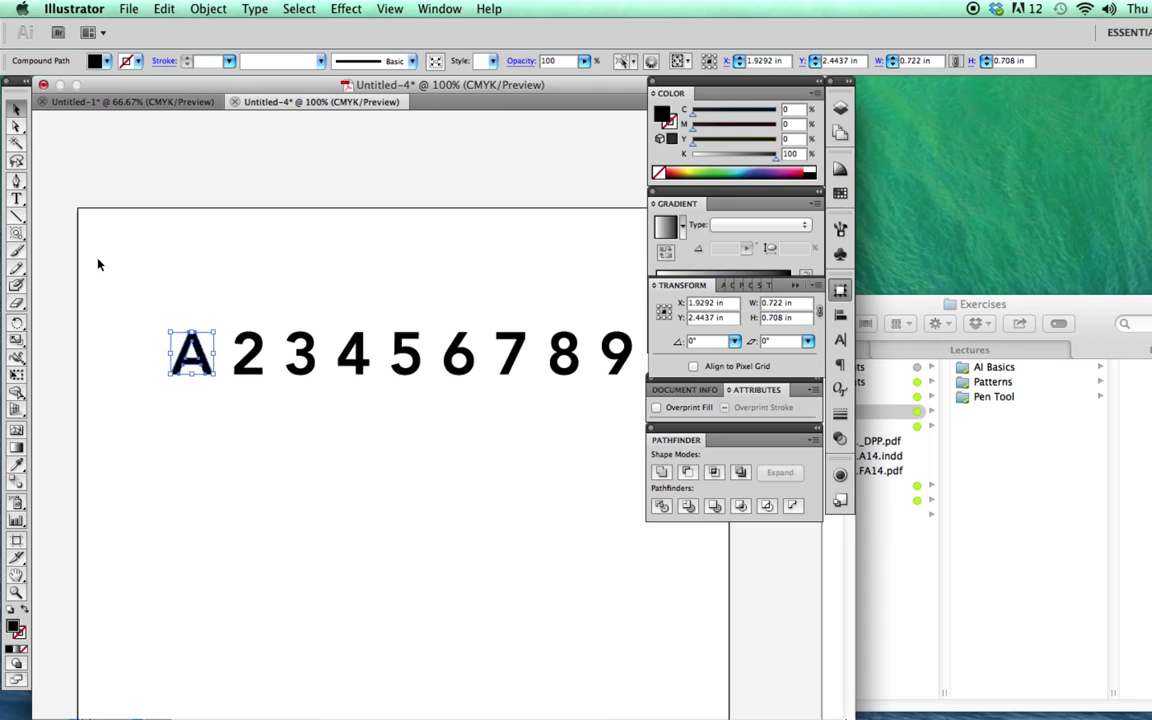
Drag the A's top anchor points outward with Direct Selection to square it into a black block
{"action": "key", "text": "super+equal"}
{"action": "key", "text": "super+equal"}
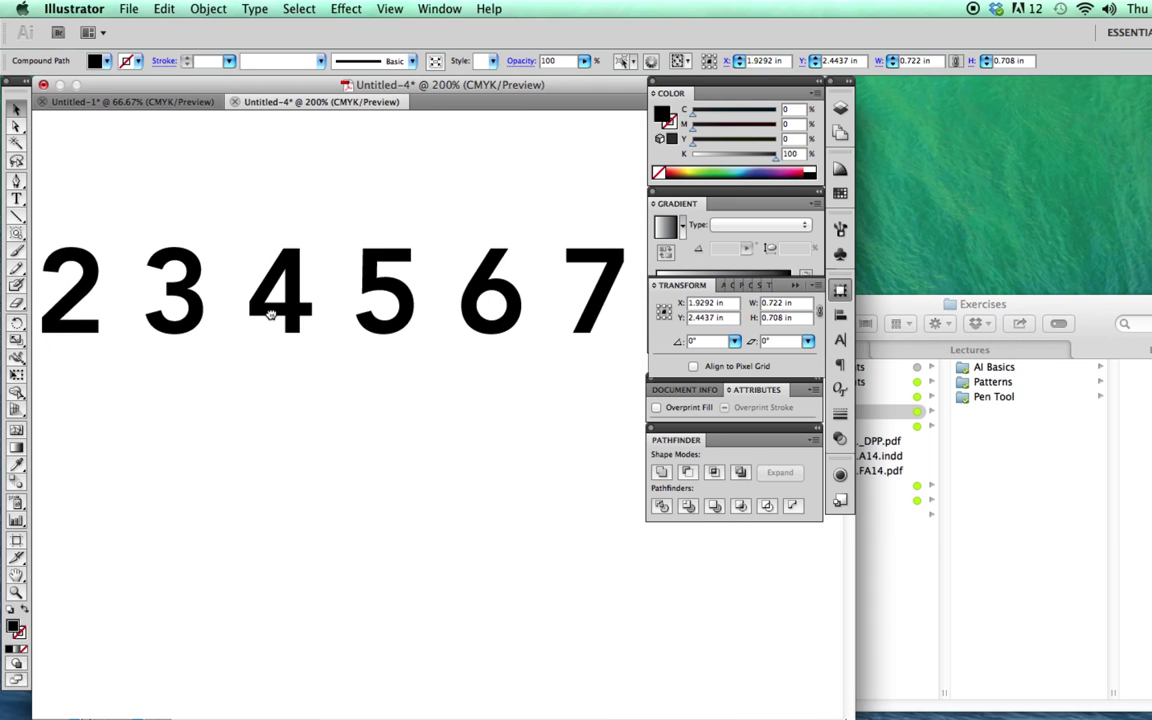
{"action": "mouse_move", "coordinate": [283, 296]}
{"action": "left_mouse_down"}
{"action": "mouse_move", "coordinate": [442, 347]}
{"action": "mouse_move", "coordinate": [456, 377]}
{"action": "left_mouse_up"}
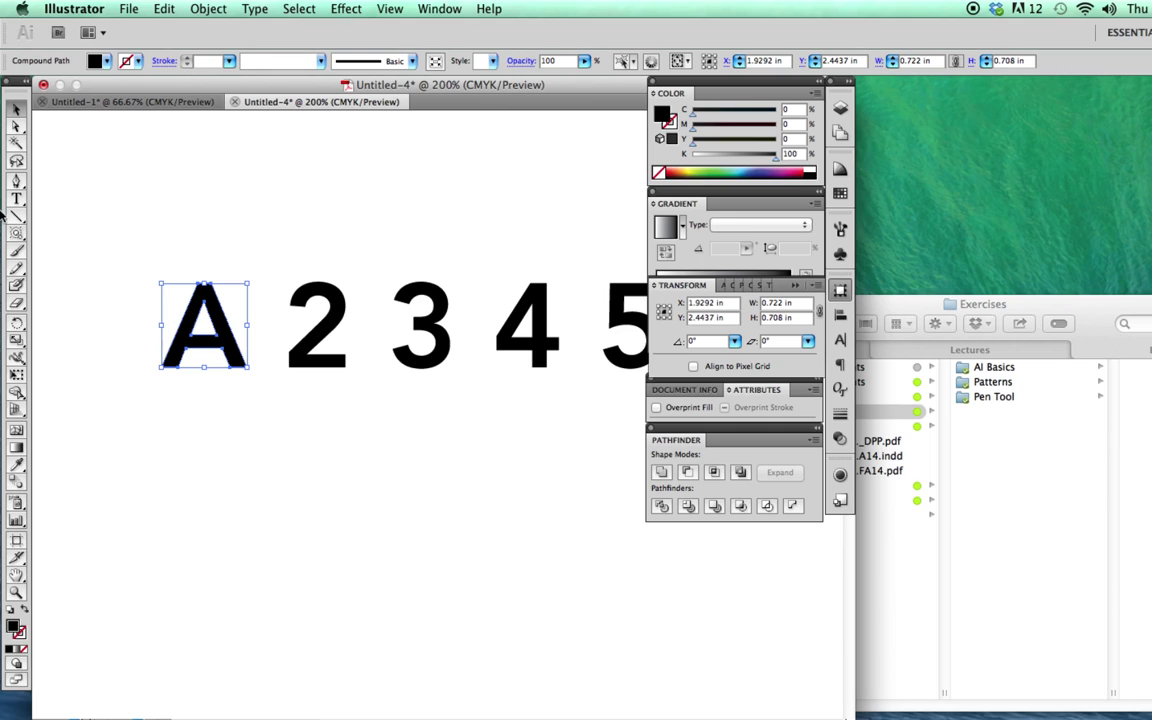
{"action": "left_click", "coordinate": [16, 127]}
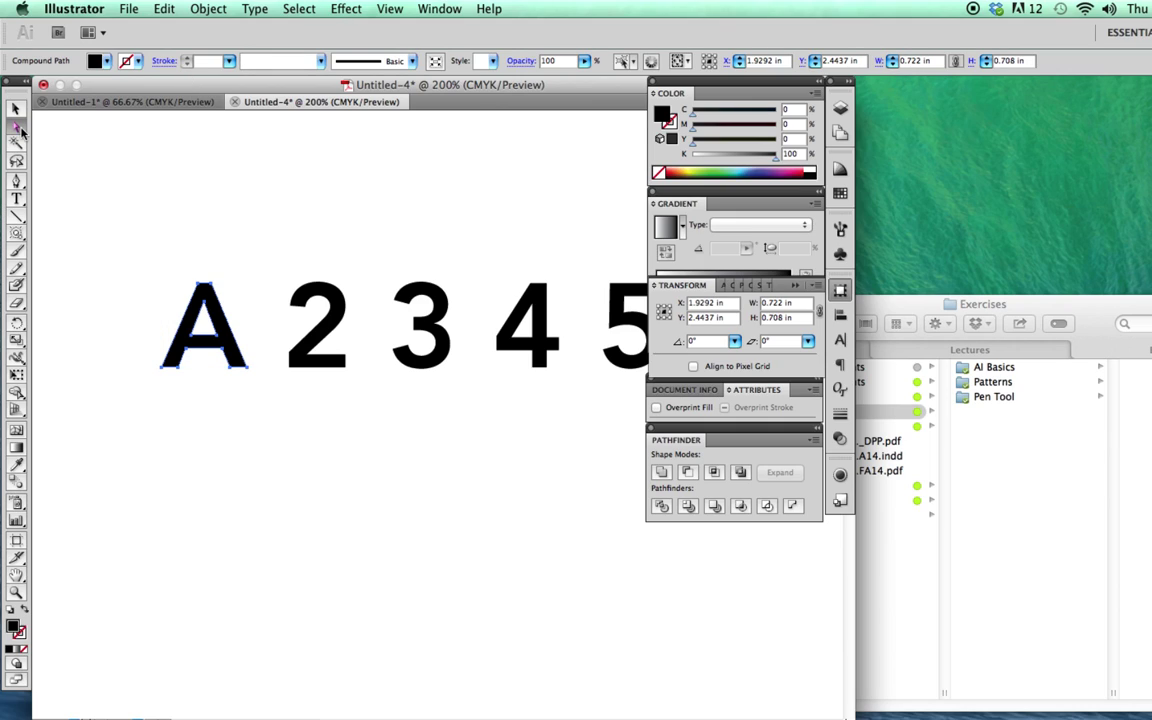
{"action": "mouse_move", "coordinate": [212, 287]}
{"action": "left_mouse_down"}
{"action": "mouse_move", "coordinate": [251, 252]}
{"action": "mouse_move", "coordinate": [244, 265]}
{"action": "mouse_move", "coordinate": [162, 265]}
{"action": "left_mouse_up"}
{"action": "key", "text": "ctrl+z"}
{"action": "left_click", "coordinate": [221, 278]}
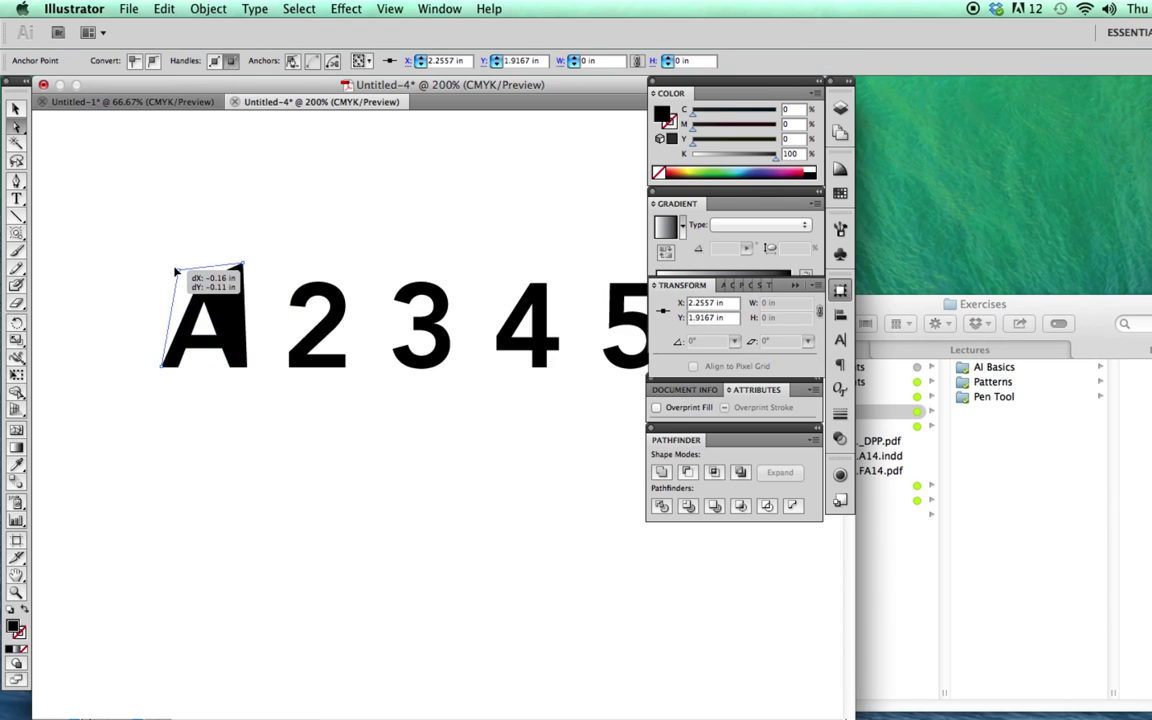
{"action": "left_click", "coordinate": [262, 268]}
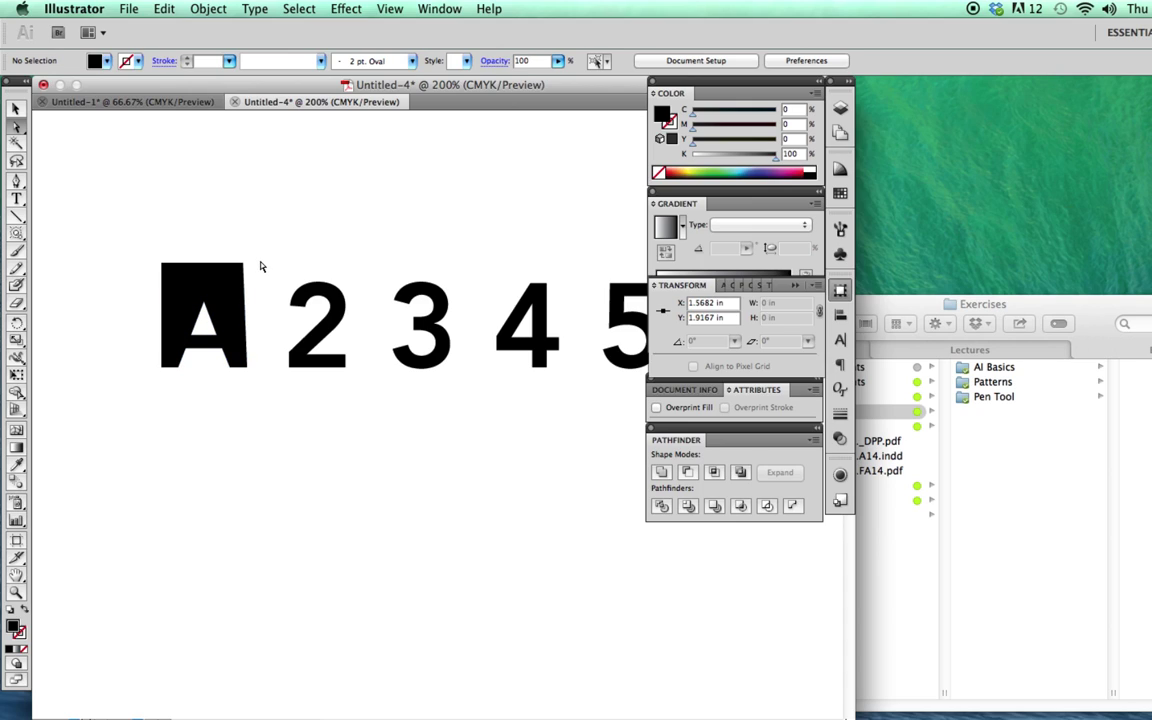
{"action": "left_click_drag", "start_coordinate": [244, 266], "coordinate": [247, 264]}
{"action": "left_click", "coordinate": [269, 307]}
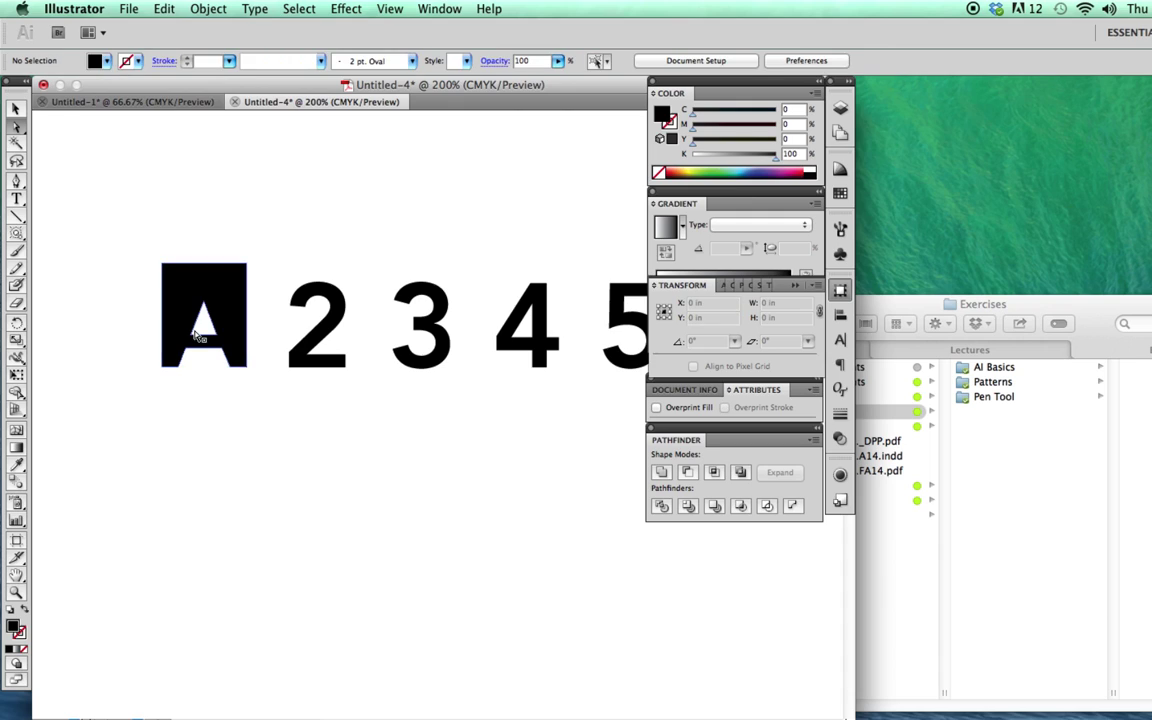
{"action": "left_click", "coordinate": [182, 368]}
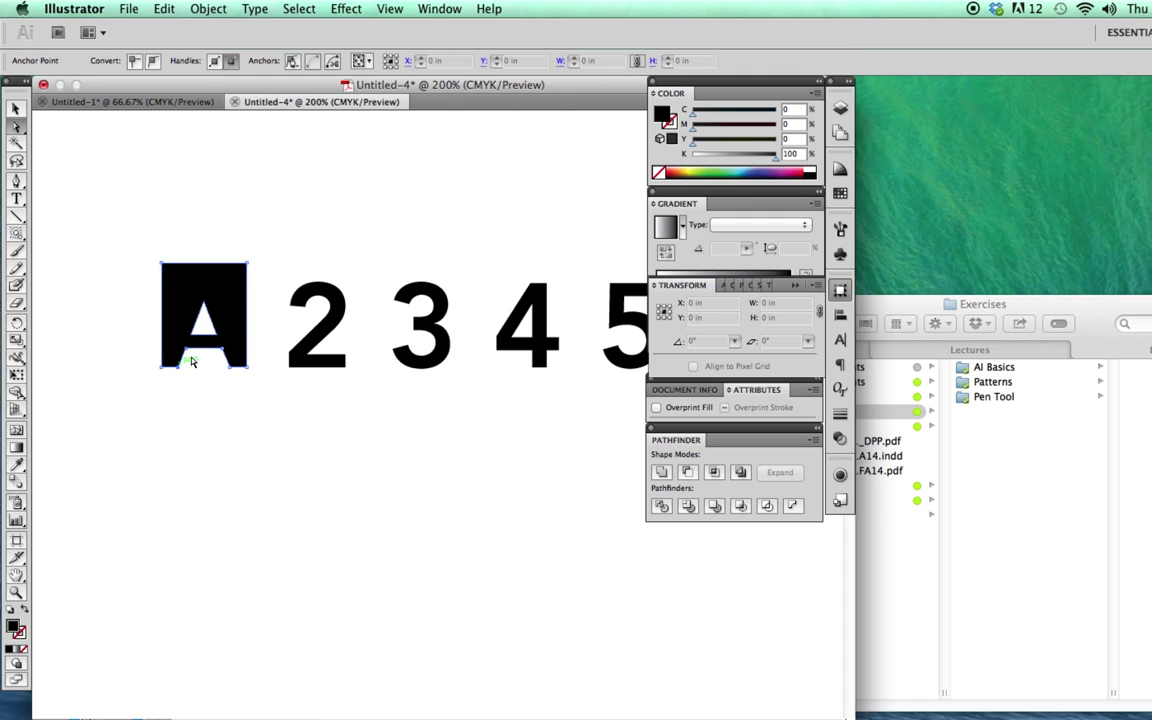
{"action": "left_click", "coordinate": [205, 300]}
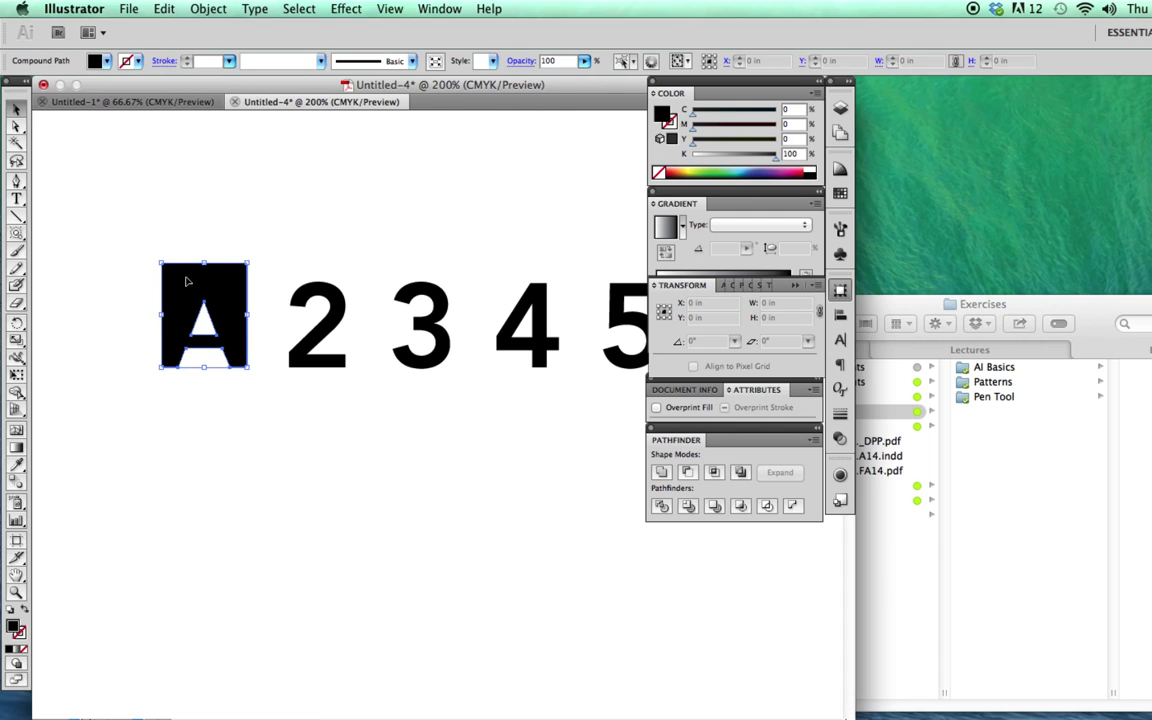
Give the A block a linear gradient with a pink left stop and a cyan swatch on the right stop
{"action": "left_click", "coordinate": [797, 172]}
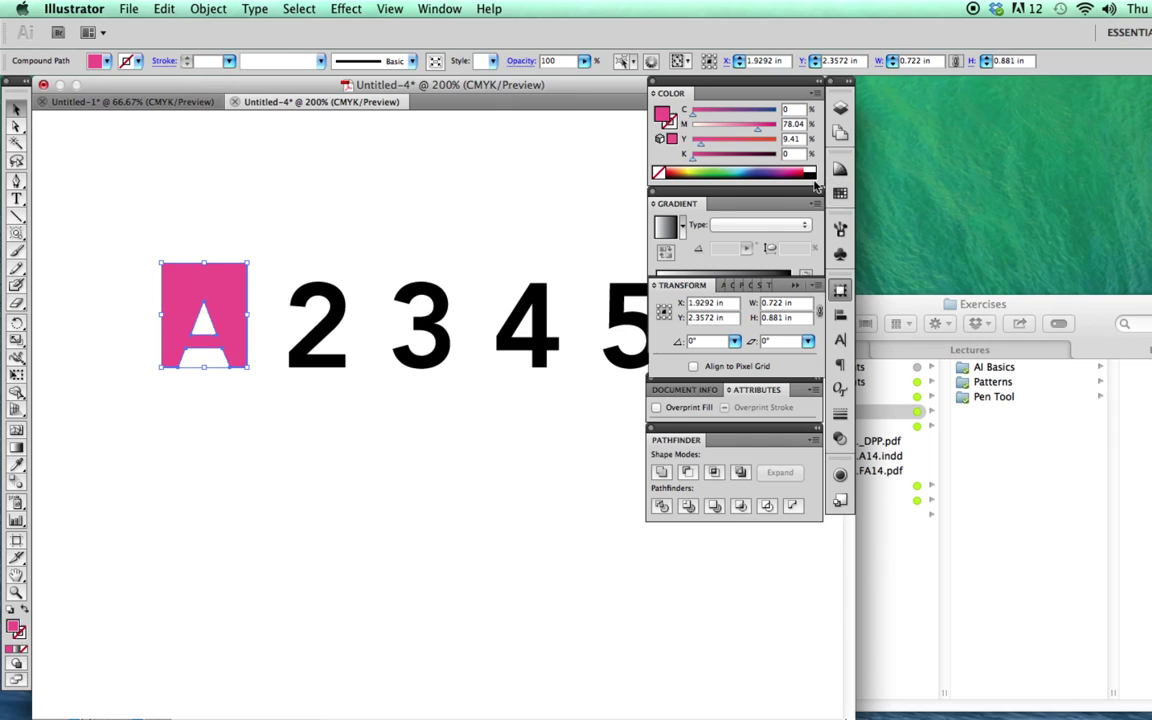
{"action": "left_click", "coordinate": [665, 226]}
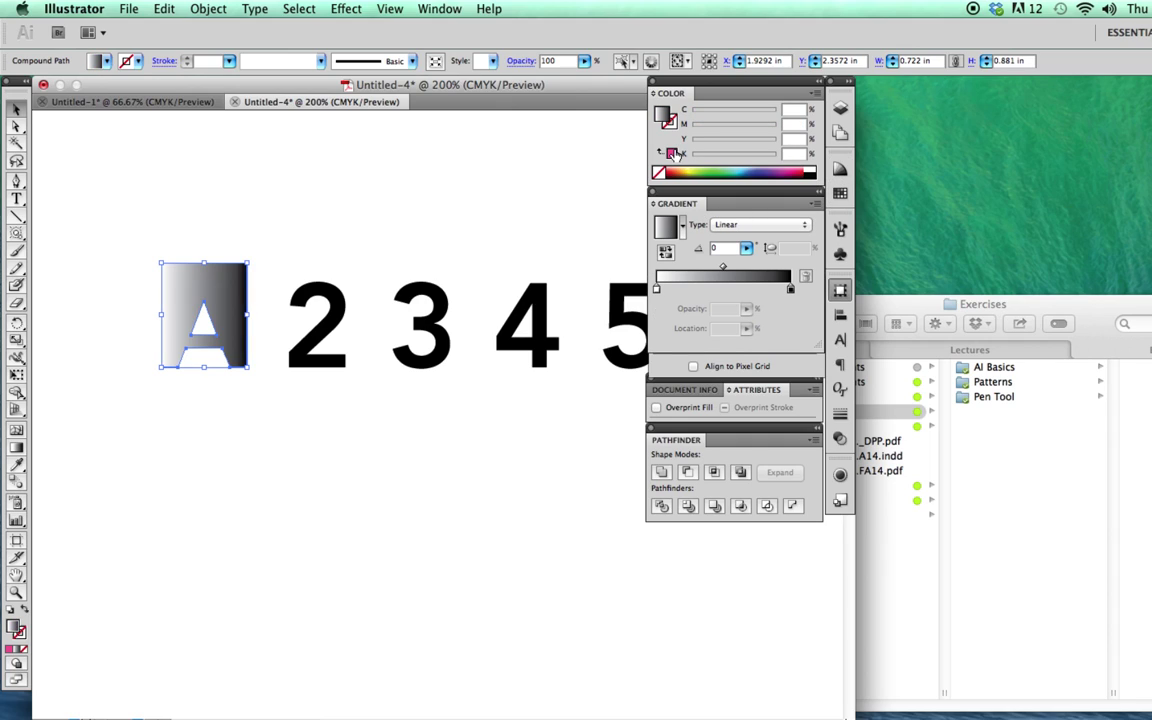
{"action": "left_click_drag", "start_coordinate": [671, 153], "coordinate": [657, 288]}
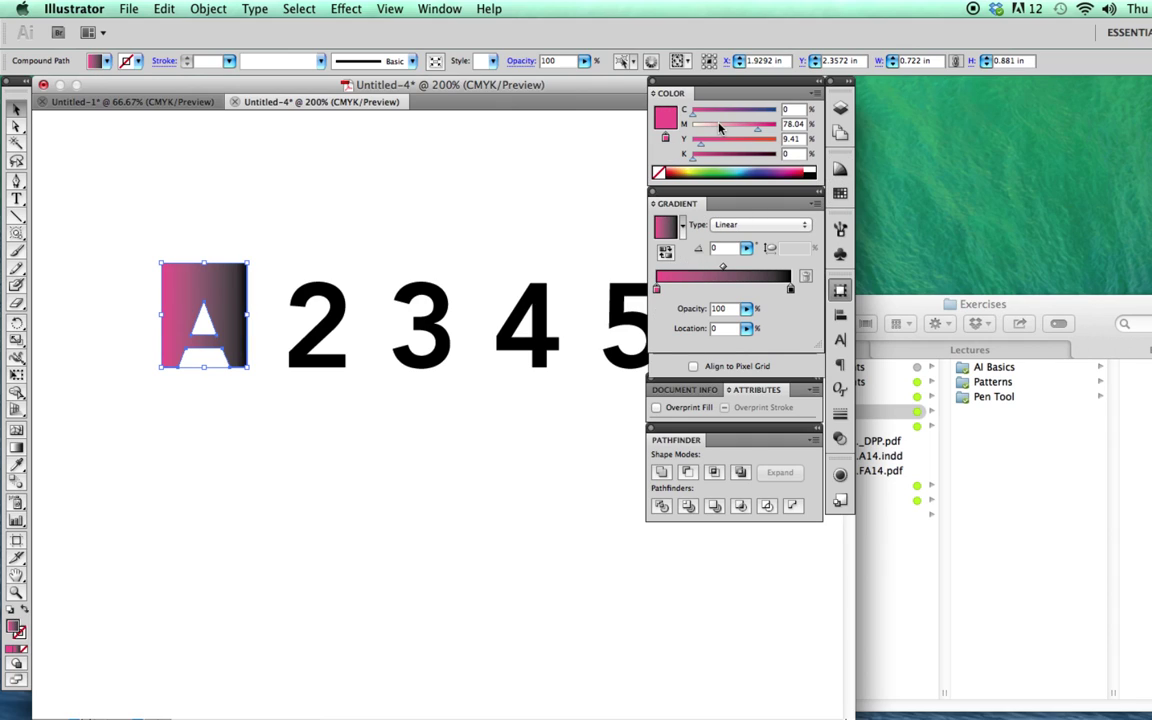
{"action": "double_click", "coordinate": [790, 289]}
{"action": "left_click", "coordinate": [809, 349]}
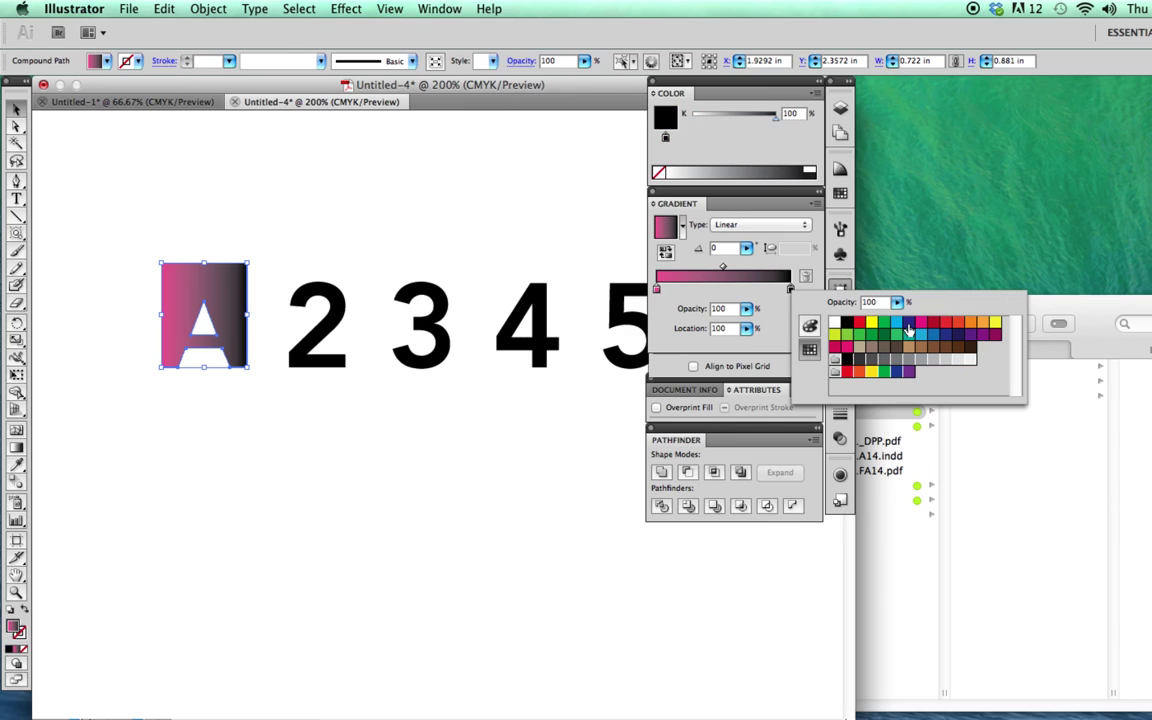
{"action": "left_click", "coordinate": [896, 322]}
{"action": "left_click", "coordinate": [534, 192]}
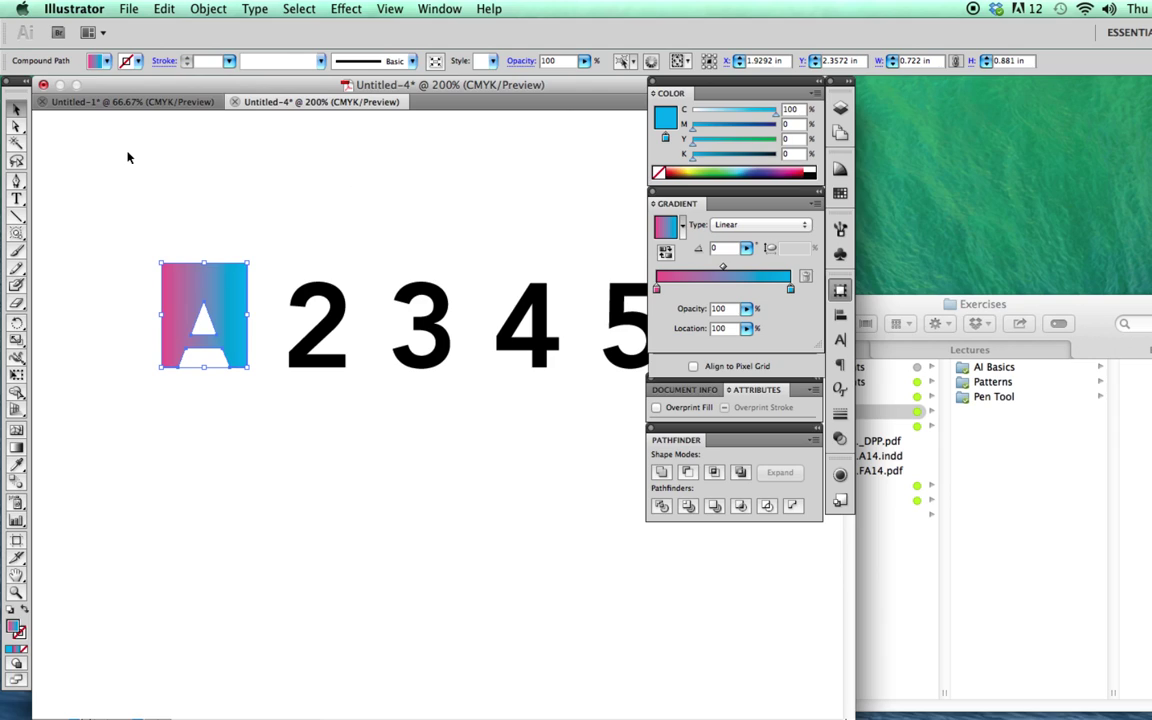
{"action": "left_click", "coordinate": [141, 206]}
{"action": "left_click_drag", "start_coordinate": [307, 257], "coordinate": [293, 253]}
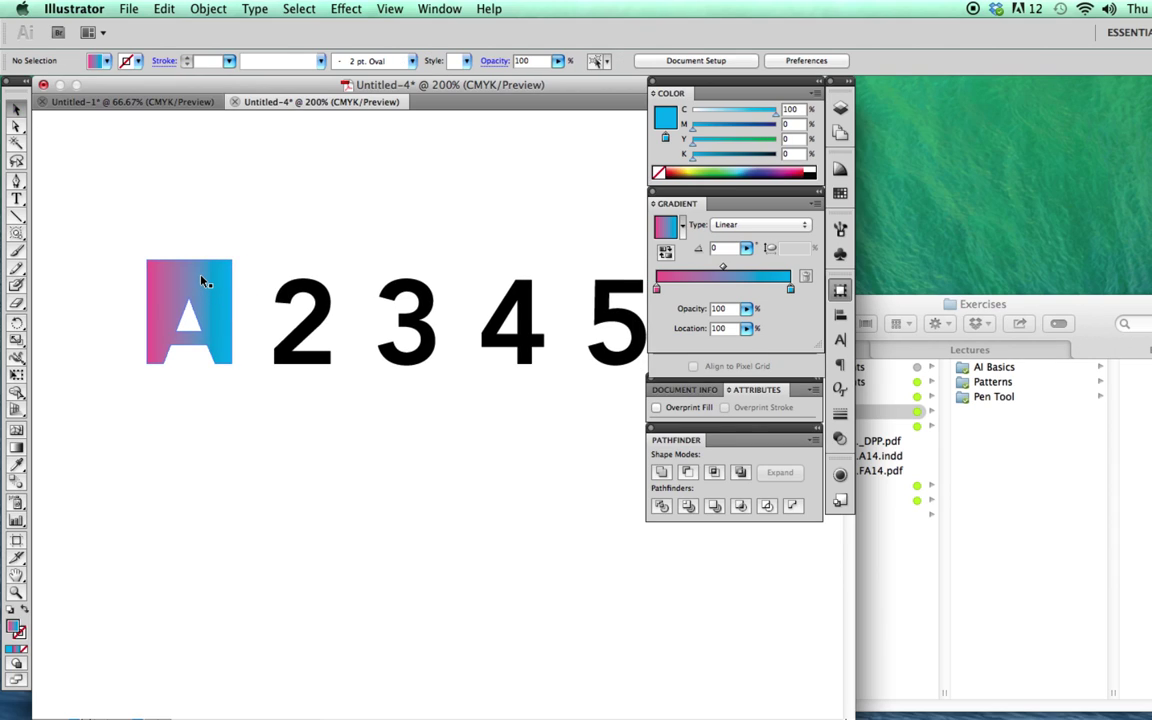
{"action": "left_click_drag", "start_coordinate": [245, 252], "coordinate": [302, 318]}
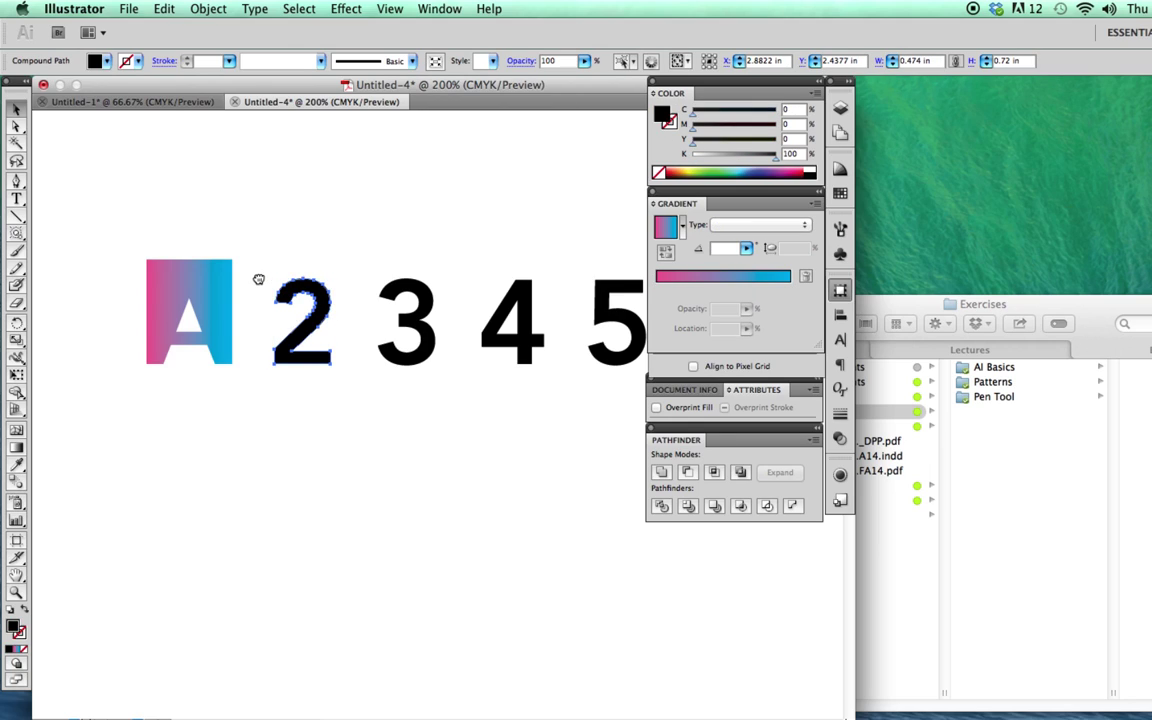
Give the 3 a yellow-green fill and a 1 pt black stroke
{"action": "left_click_drag", "start_coordinate": [260, 282], "coordinate": [245, 289]}
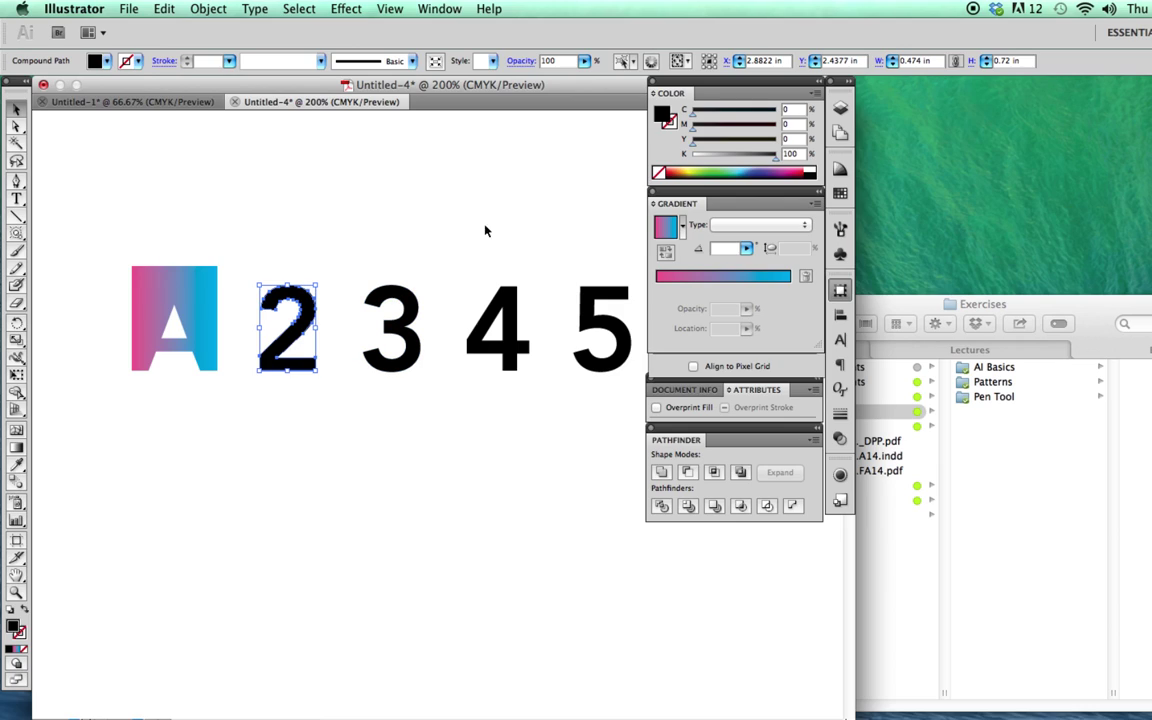
{"action": "left_click", "coordinate": [400, 315]}
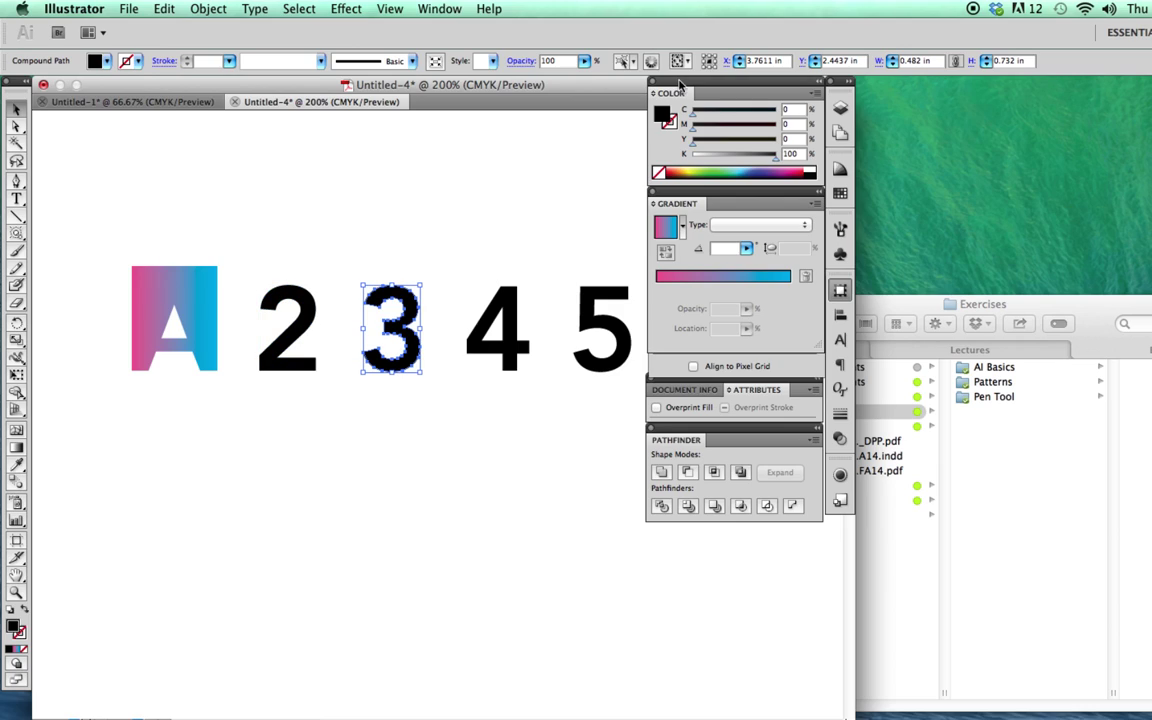
{"action": "left_click", "coordinate": [786, 170]}
{"action": "left_click", "coordinate": [700, 170]}
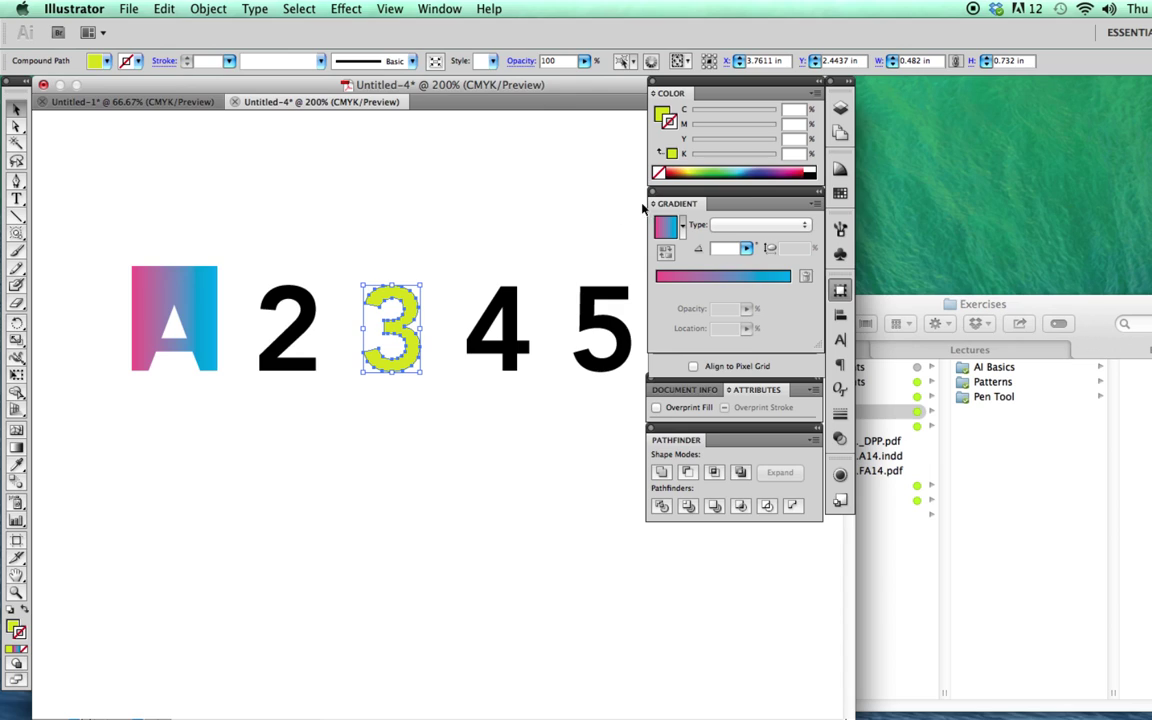
{"action": "left_click", "coordinate": [669, 121]}
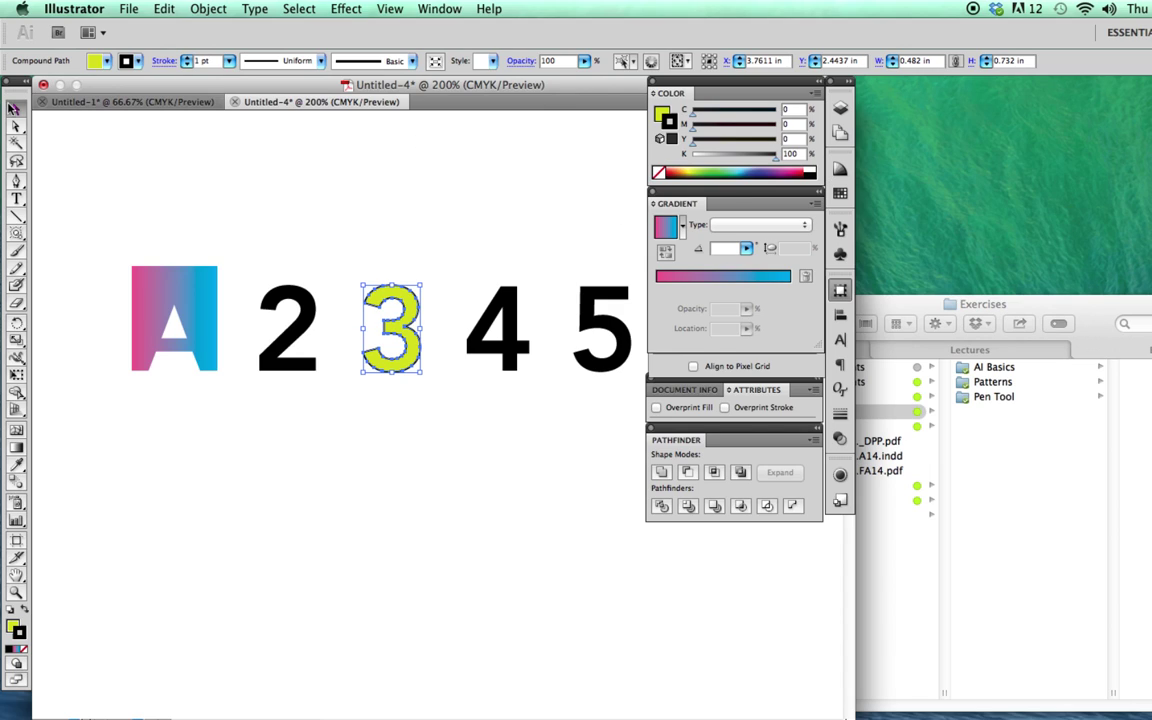
{"action": "left_click", "coordinate": [184, 196]}
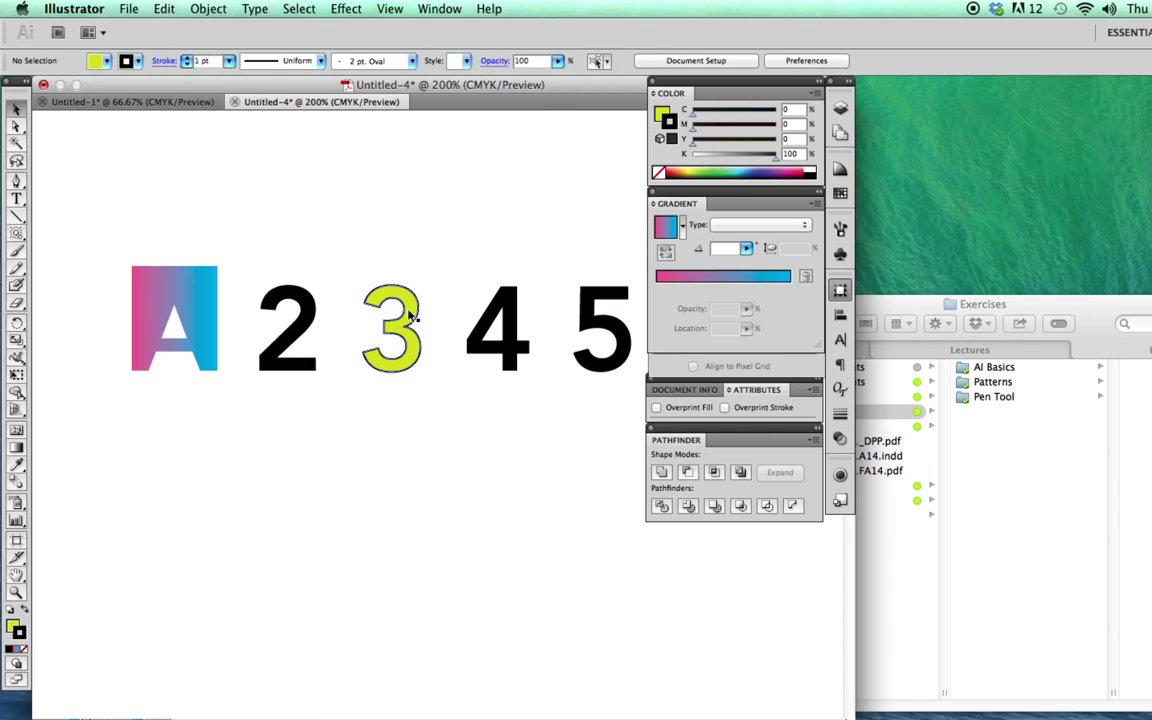
{"action": "key", "text": "super+equal"}
{"action": "key", "text": "super+equal"}
{"action": "key", "text": "super+equal"}
{"action": "left_click_drag", "start_coordinate": [352, 288], "coordinate": [393, 462]}
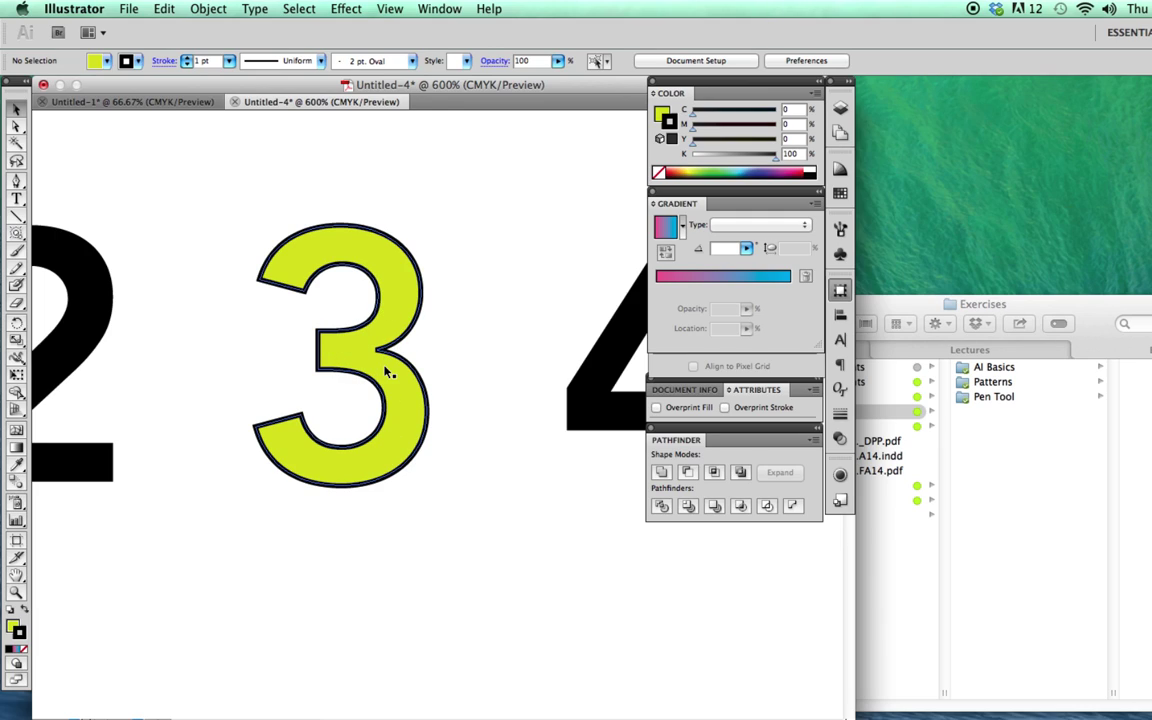
{"action": "key", "text": "ctrl+minus"}
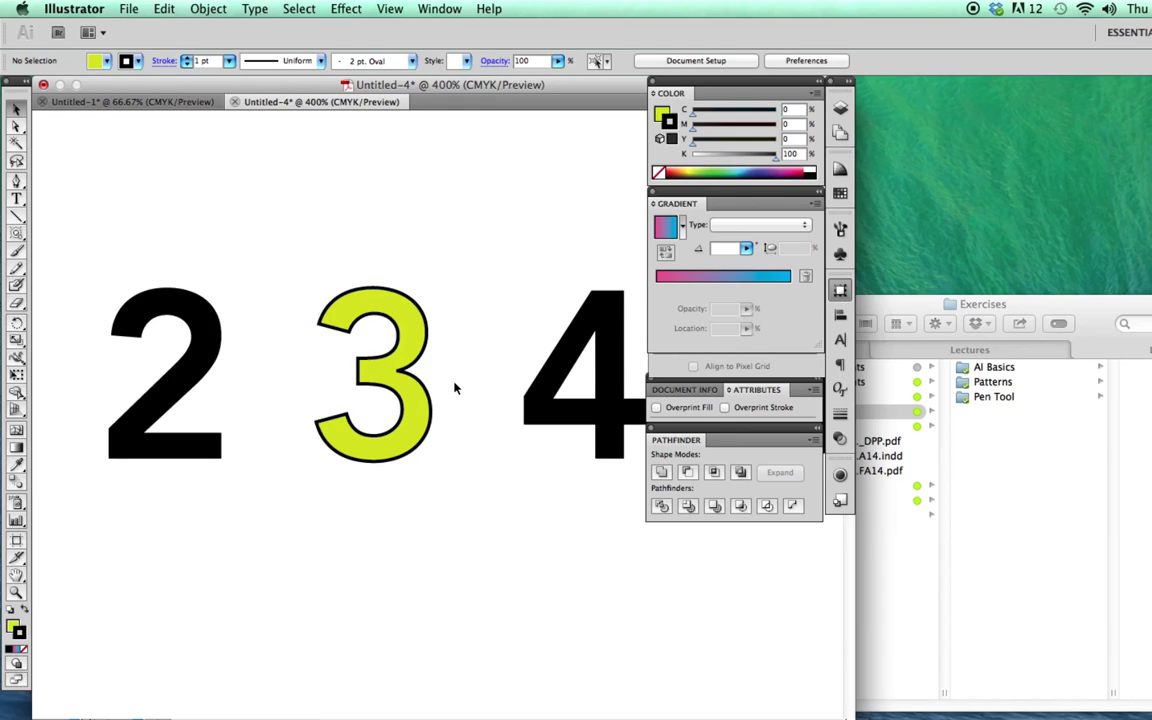
{"action": "key", "text": "ctrl+minus"}
{"action": "key", "text": "ctrl+minus"}
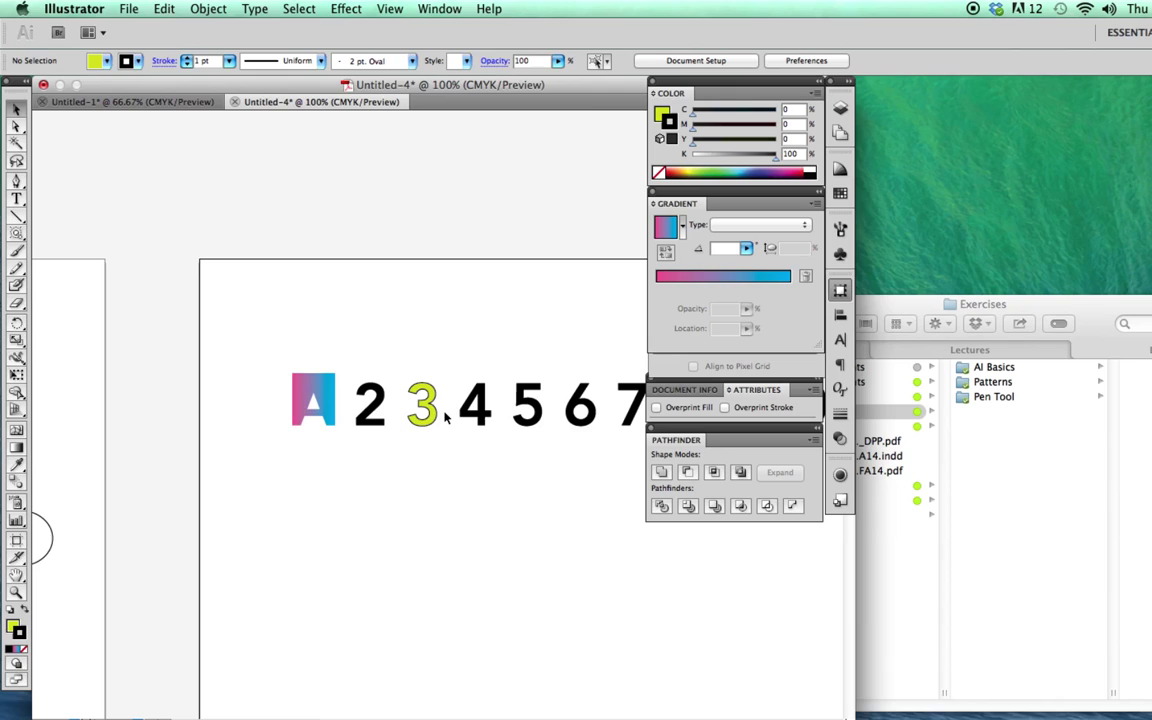
{"action": "key", "text": "ctrl+plus"}
{"action": "key", "text": "ctrl+plus"}
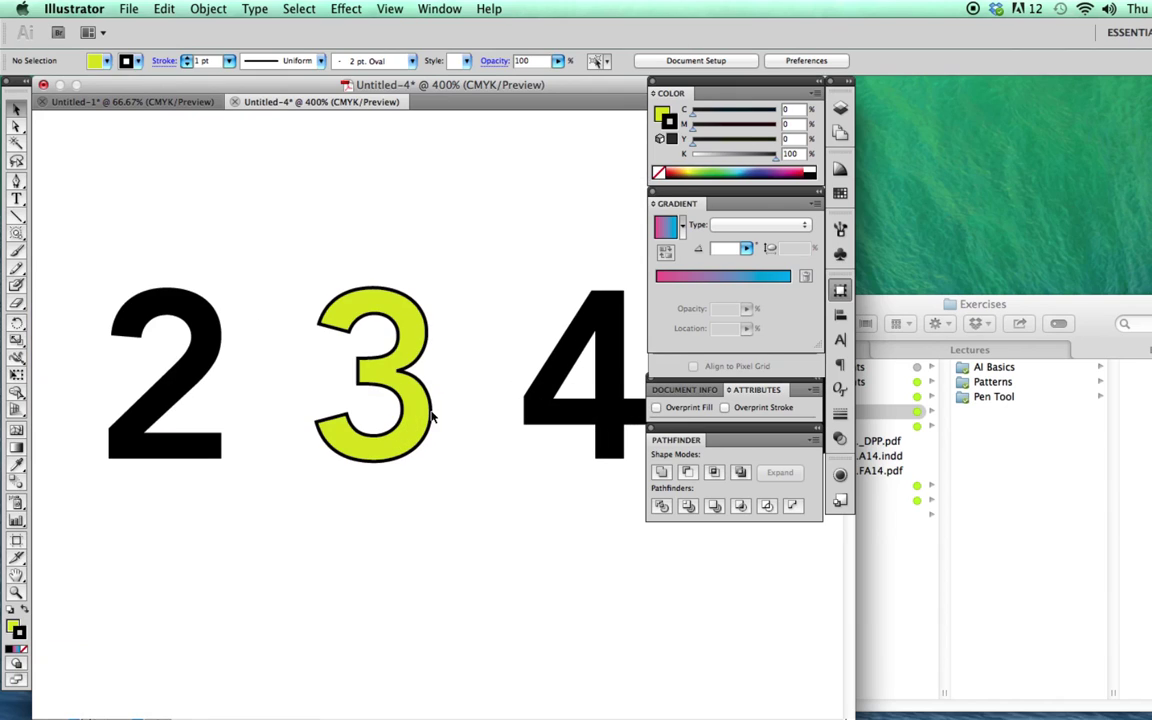
{"action": "left_click", "coordinate": [426, 415]}
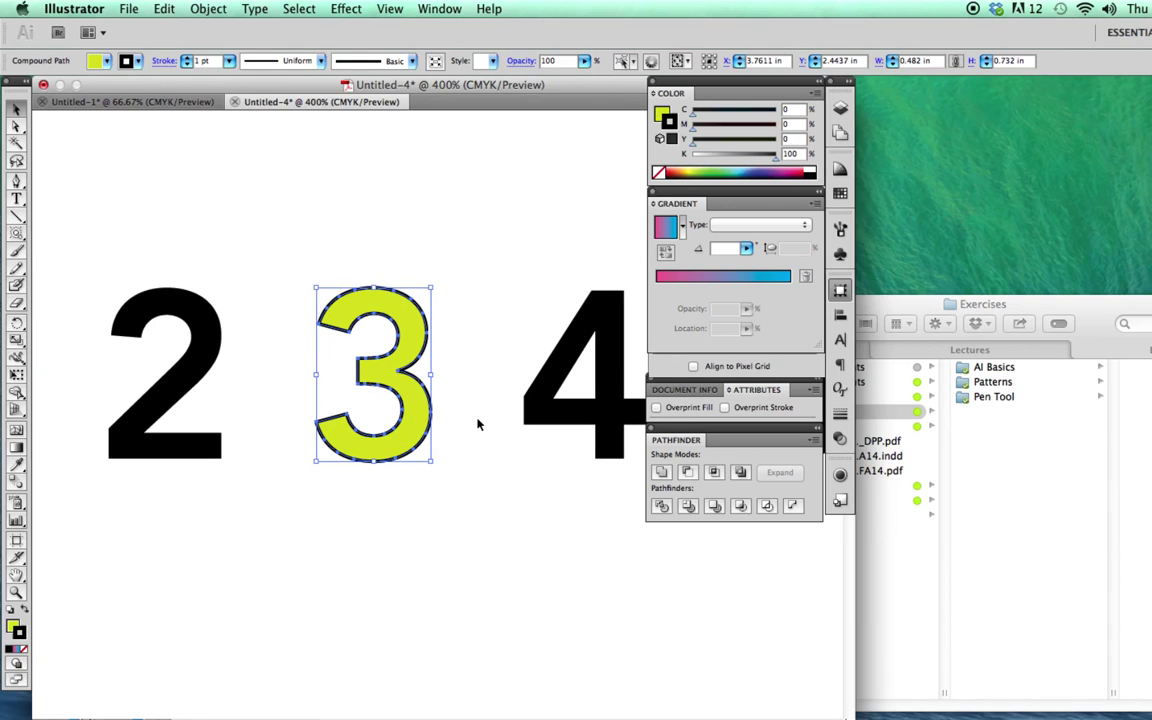
Open the Stroke panel and pull it out of the dock as a floating panel
{"action": "left_click", "coordinate": [838, 418]}
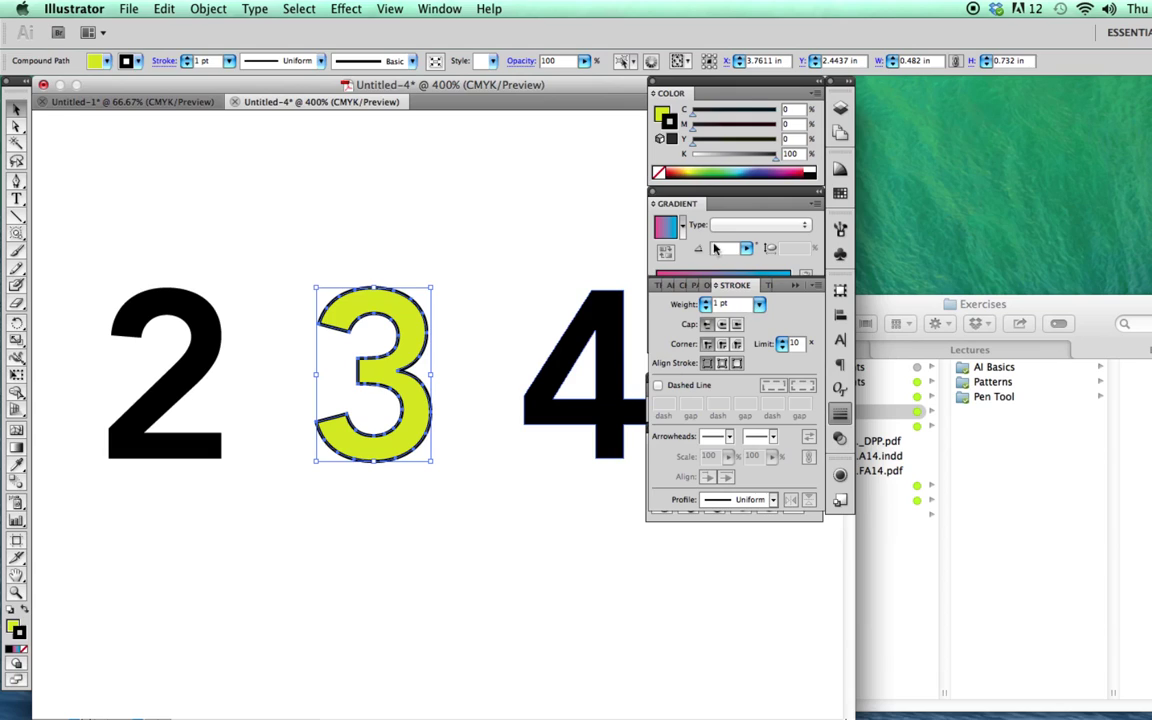
{"action": "left_click", "coordinate": [440, 8]}
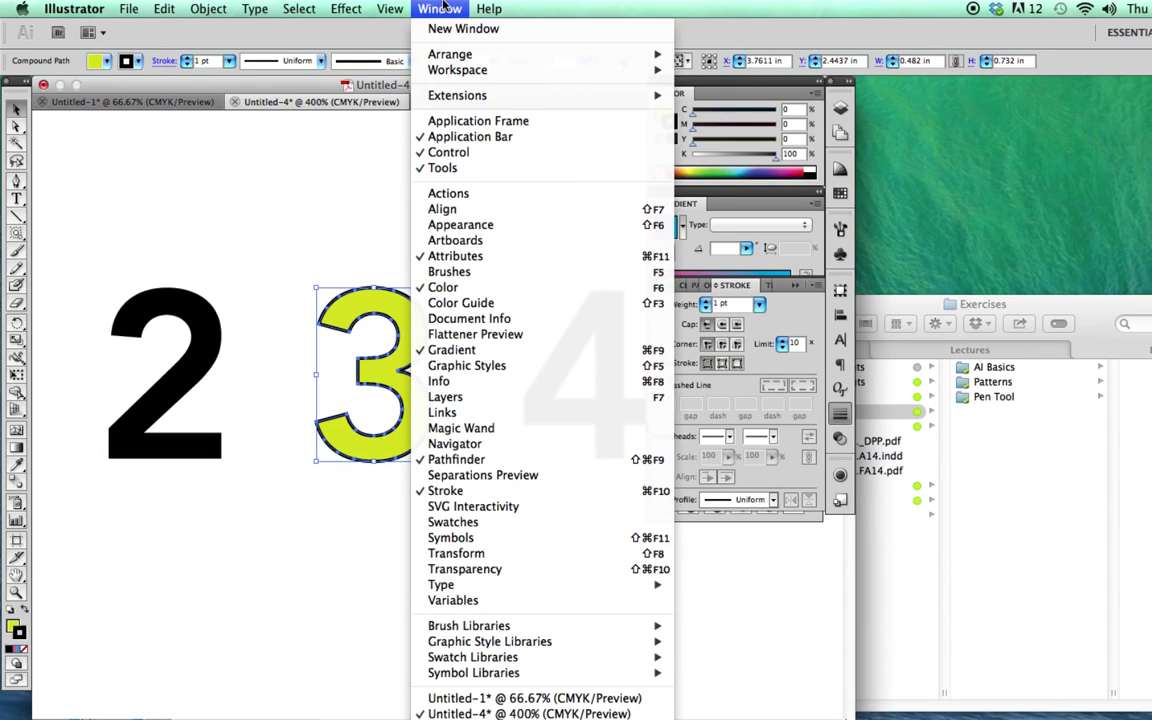
{"action": "left_click", "coordinate": [753, 355]}
{"action": "left_click_drag", "start_coordinate": [728, 285], "coordinate": [474, 220]}
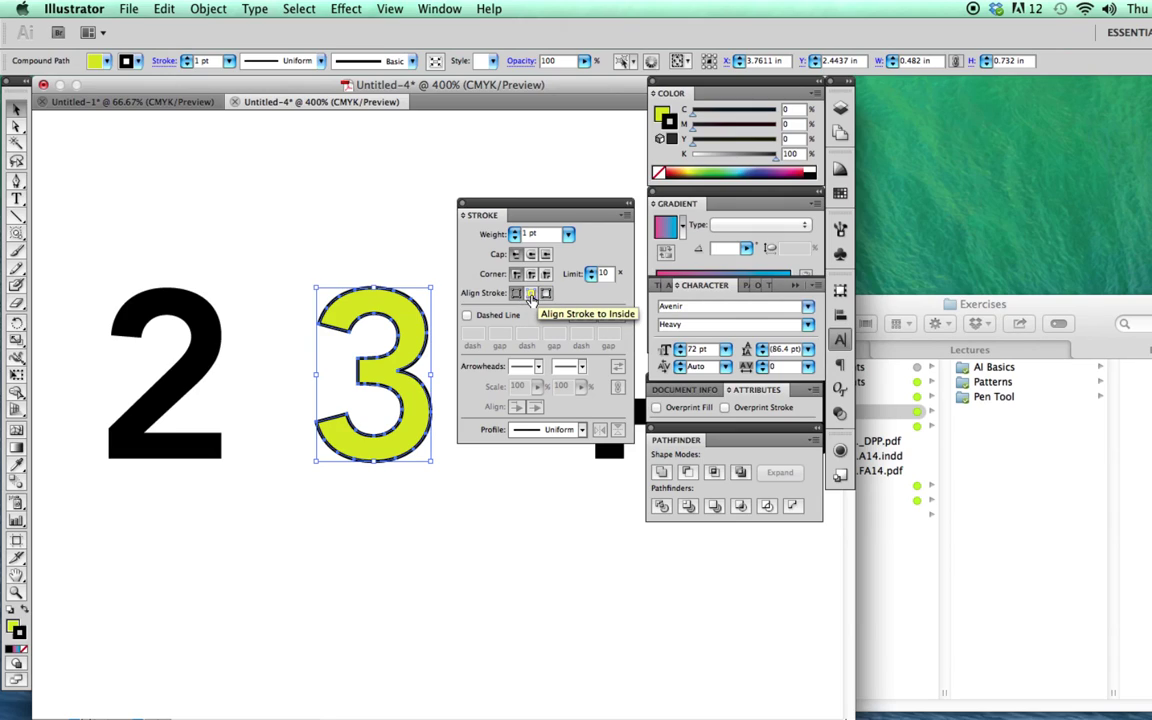
Align the 3's black stroke to Outside, comparing it against Inside while zoomed in
{"action": "left_click", "coordinate": [531, 293]}
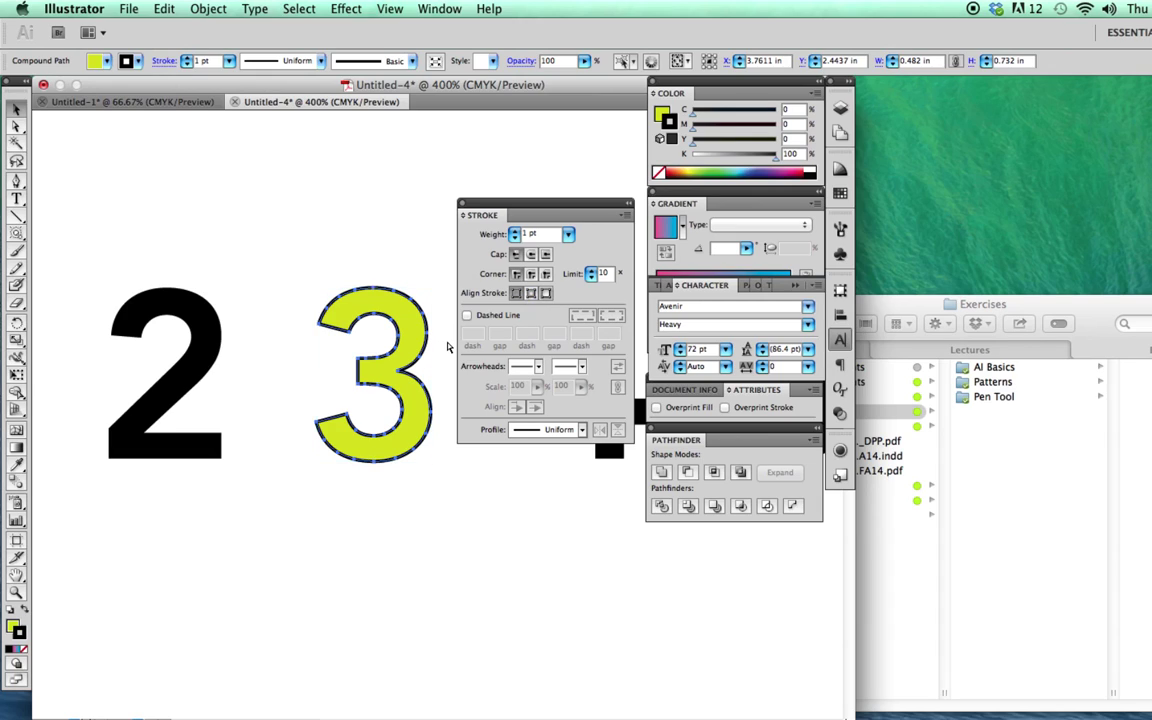
{"action": "key", "text": "super+equal"}
{"action": "key", "text": "super+equal"}
{"action": "key", "text": "super+equal"}
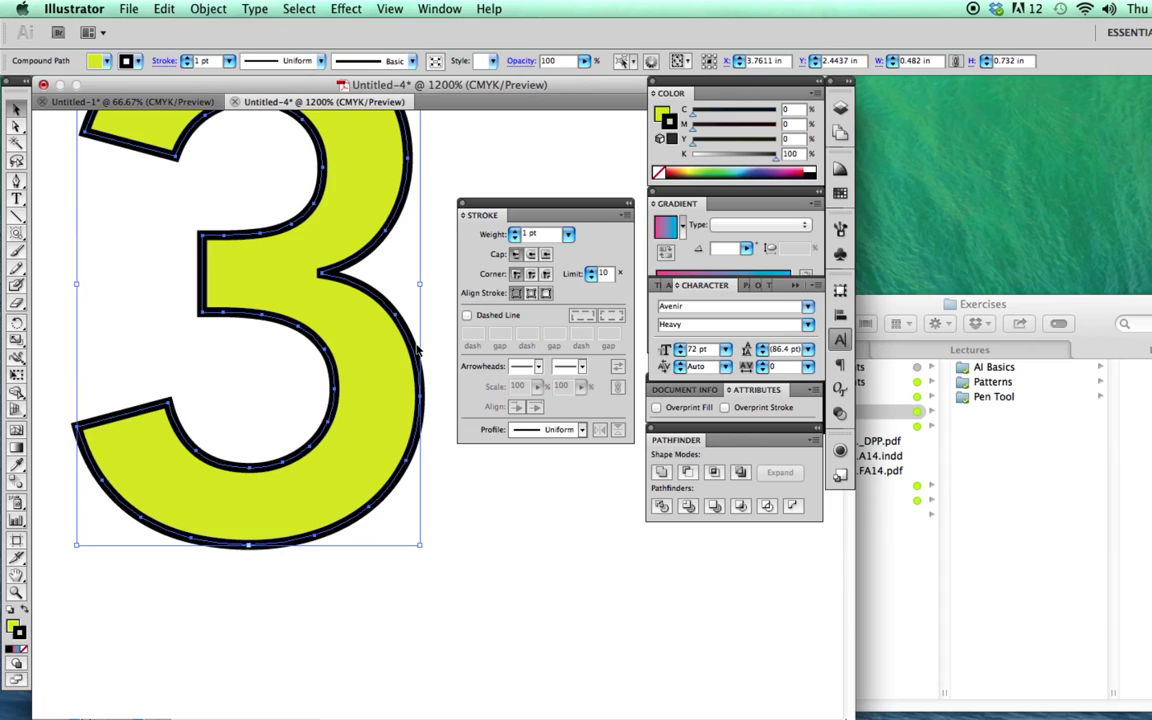
{"action": "left_click", "coordinate": [531, 294]}
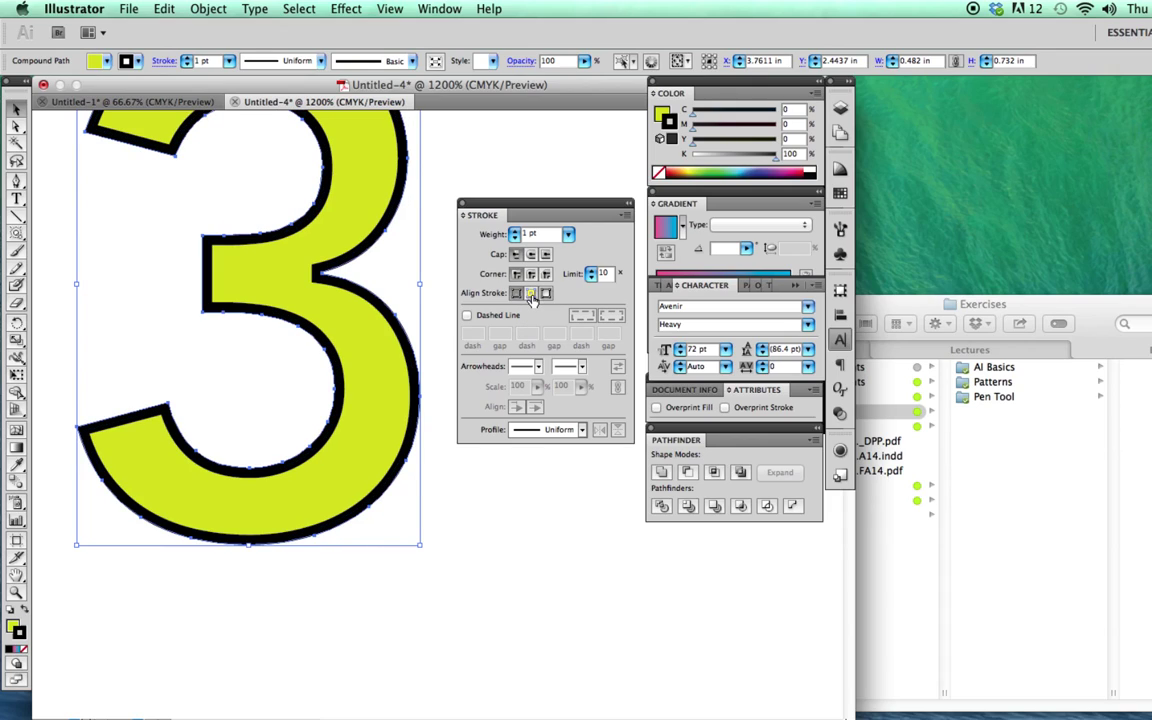
{"action": "left_click", "coordinate": [430, 300]}
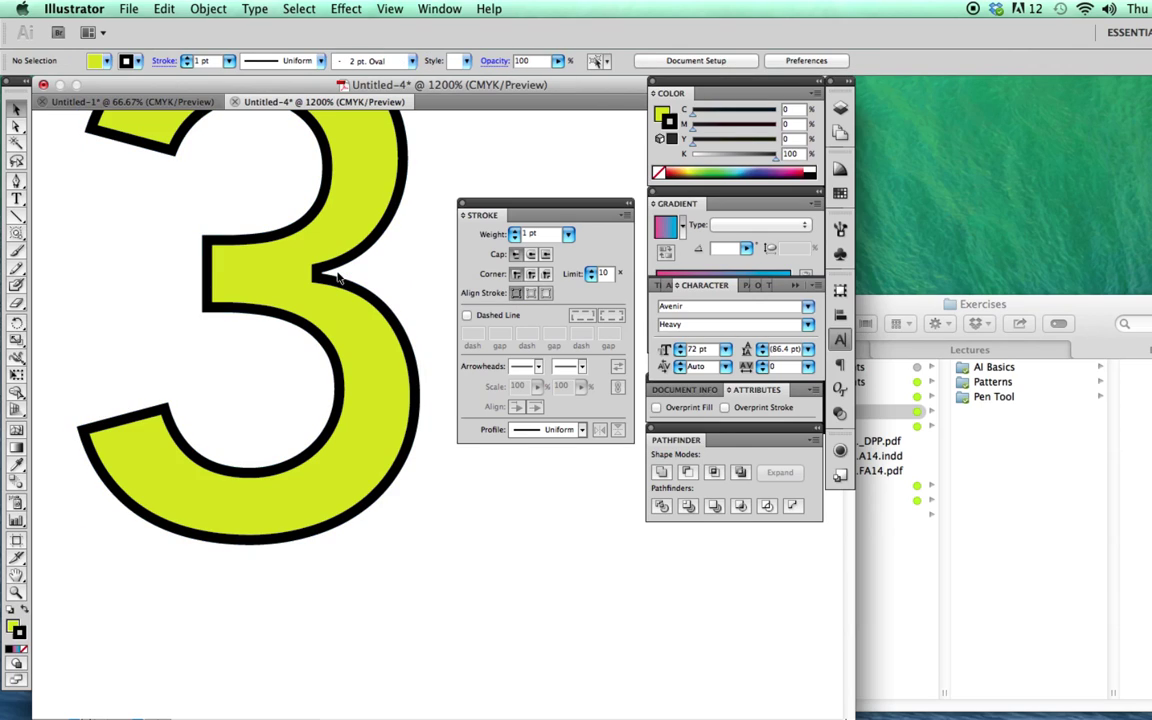
{"action": "left_click", "coordinate": [393, 315]}
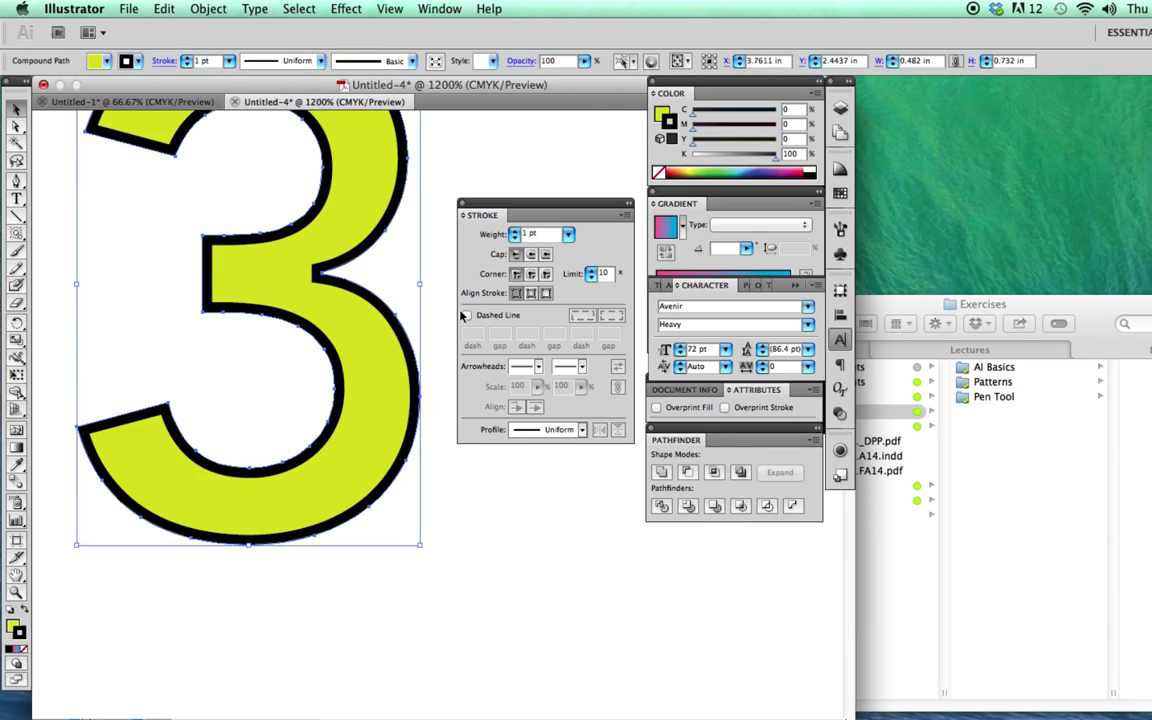
{"action": "left_click", "coordinate": [546, 293]}
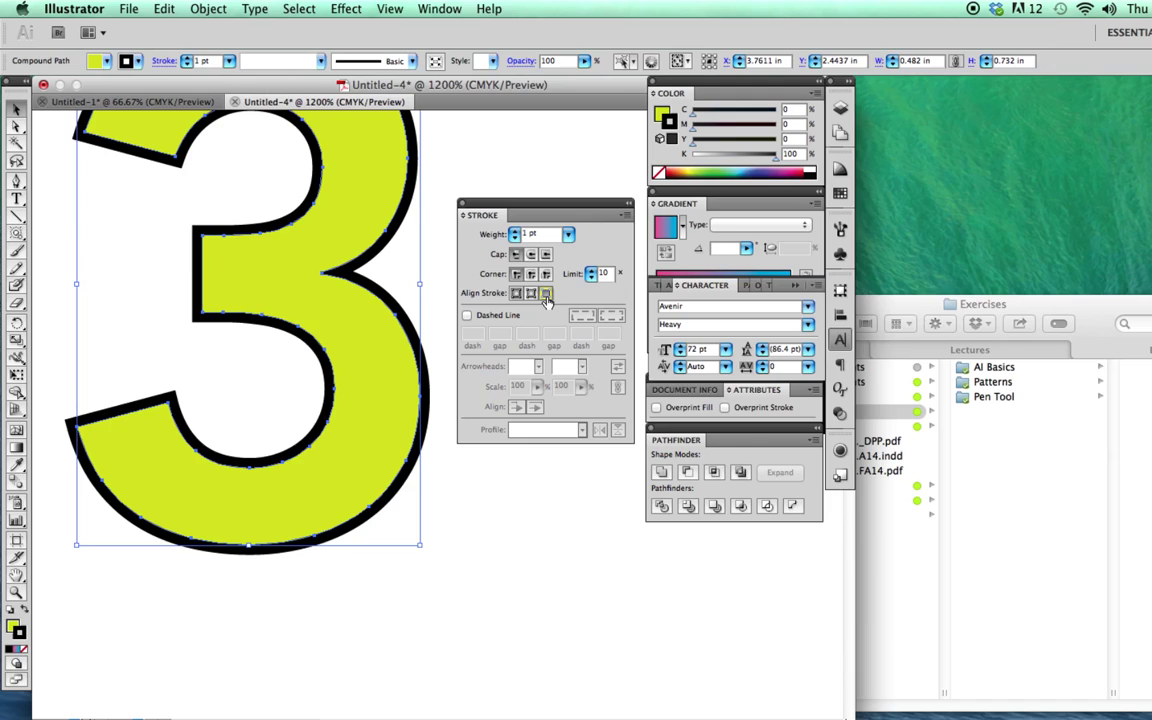
{"action": "left_click", "coordinate": [438, 282]}
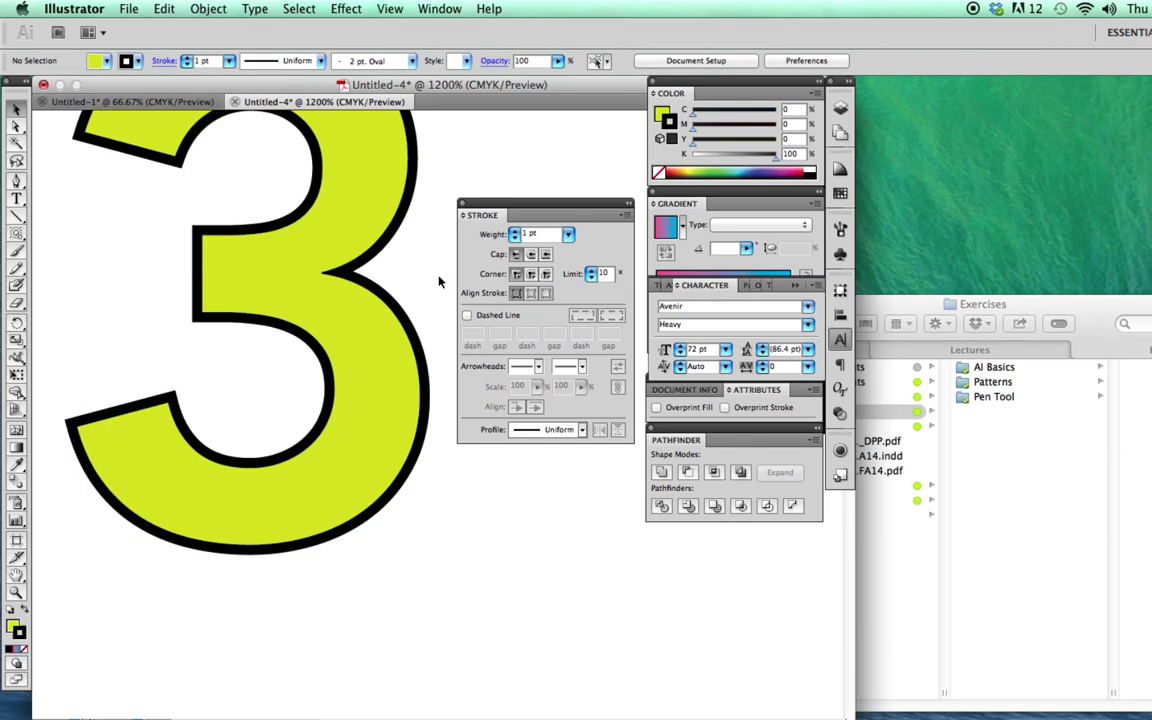
{"action": "left_click", "coordinate": [388, 300]}
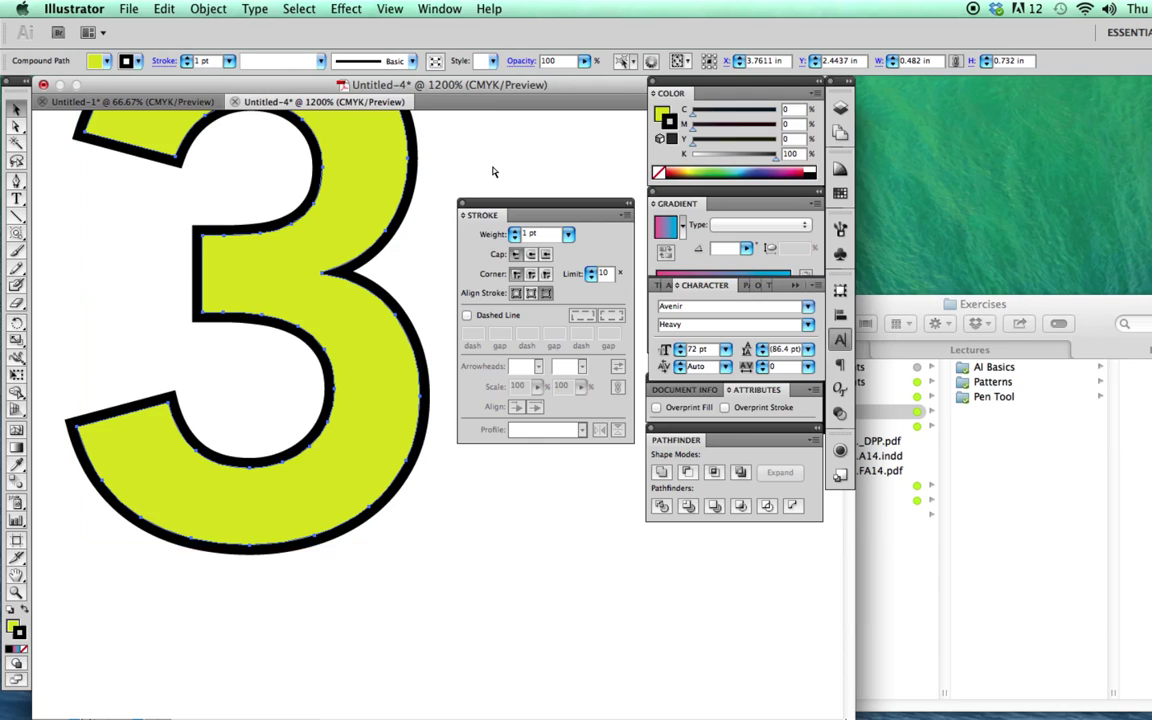
{"action": "key", "text": "super+minus"}
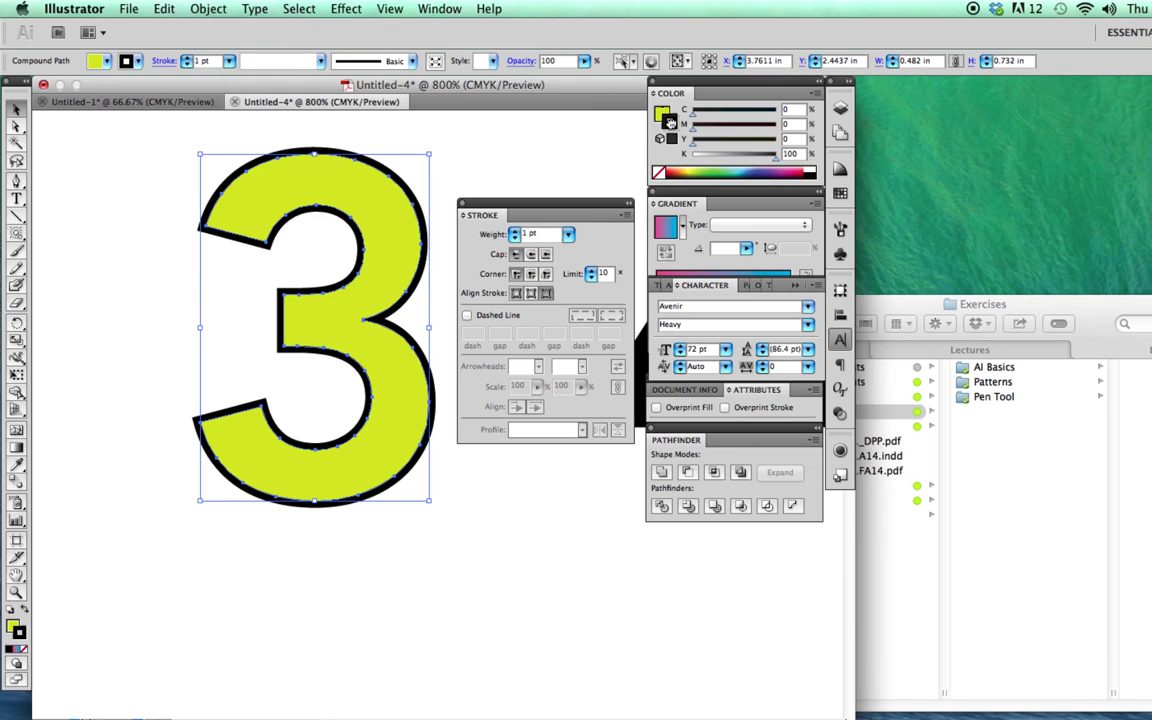
Bring the fill to the front and float the Swatches panel beside the 3
{"action": "left_click", "coordinate": [665, 117]}
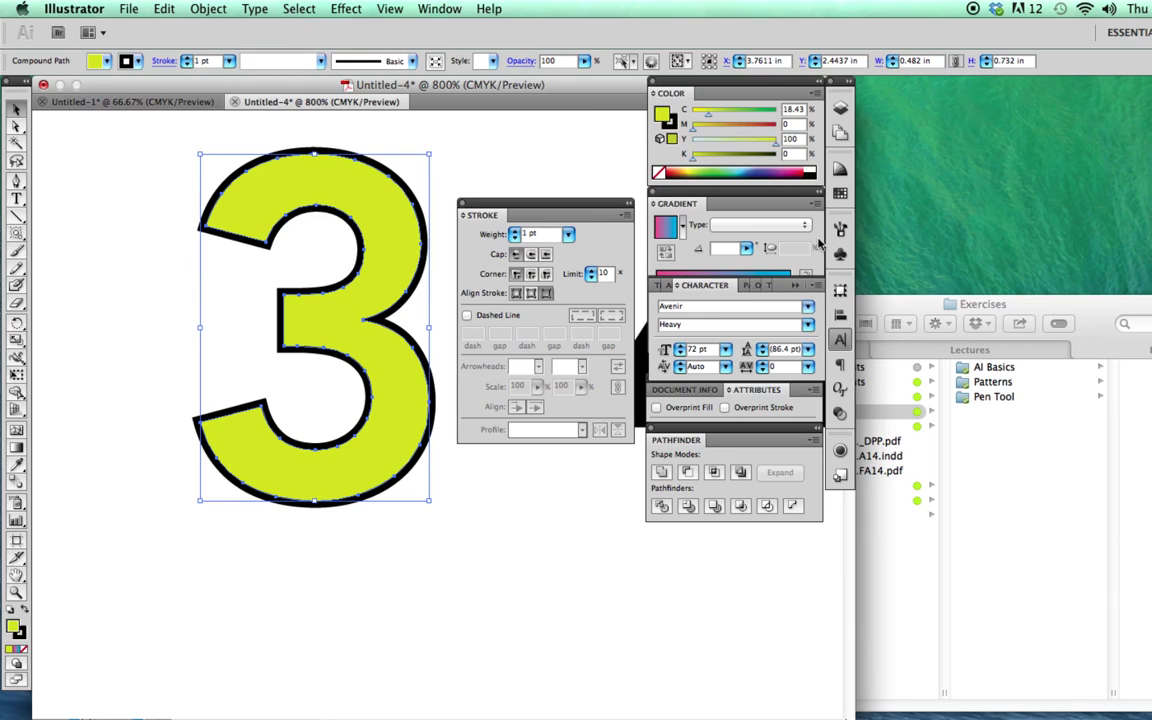
{"action": "left_click", "coordinate": [840, 192]}
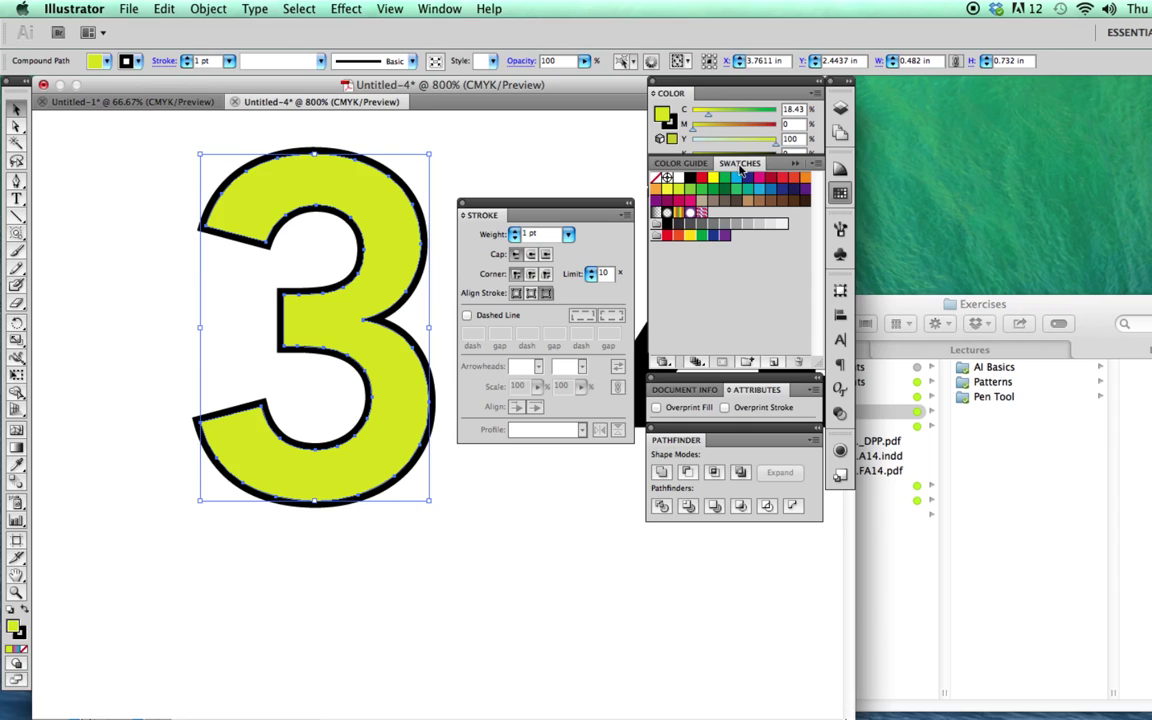
{"action": "left_click_drag", "start_coordinate": [741, 165], "coordinate": [635, 226]}
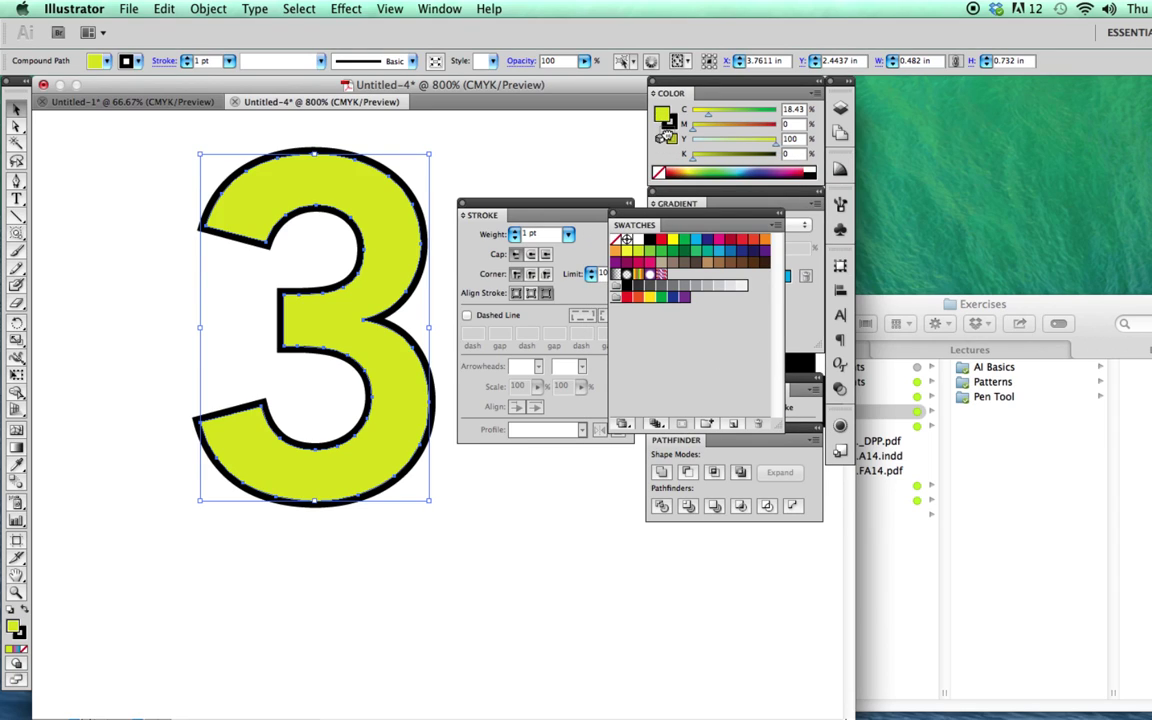
{"action": "left_click", "coordinate": [702, 306]}
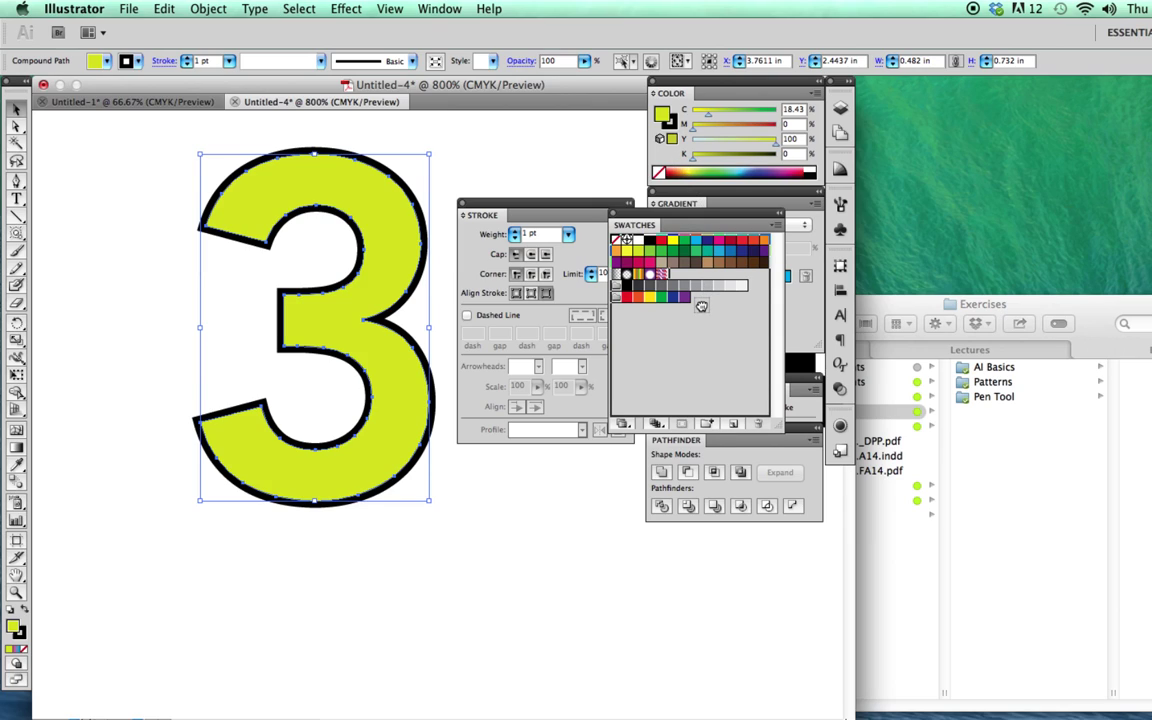
Add the yellow fill as swatch C=18 M=0 Y=100 K=0 and make it global
{"action": "left_click_drag", "start_coordinate": [661, 113], "coordinate": [676, 283]}
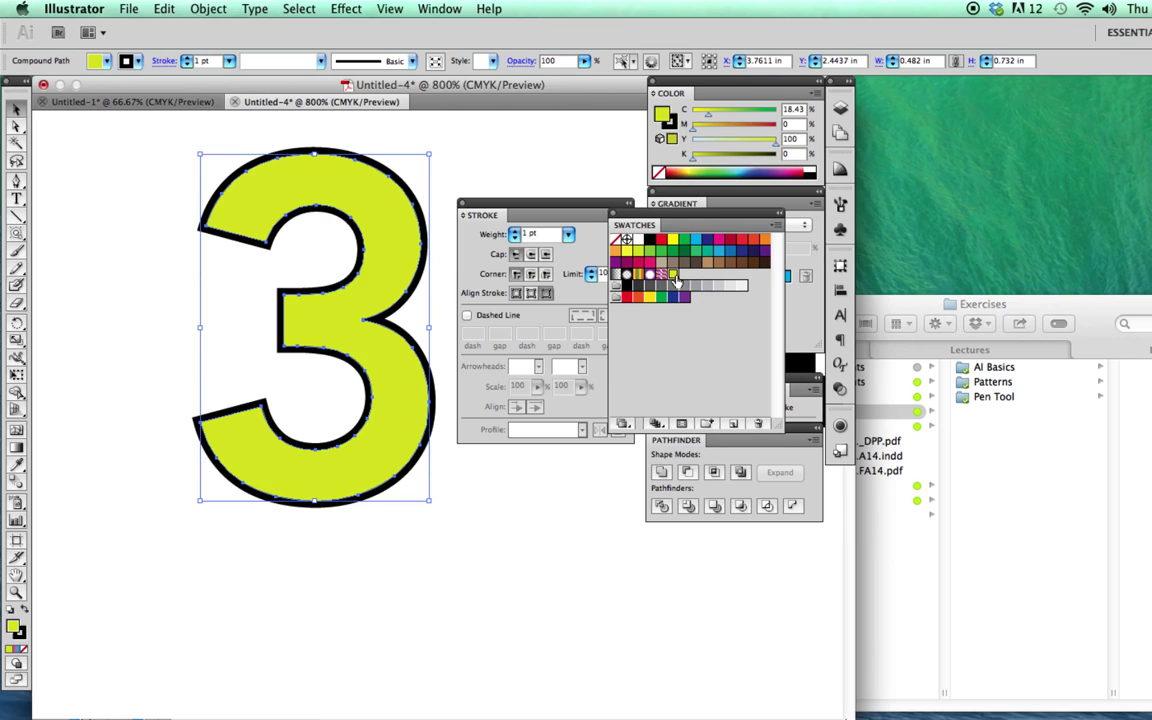
{"action": "double_click", "coordinate": [673, 276]}
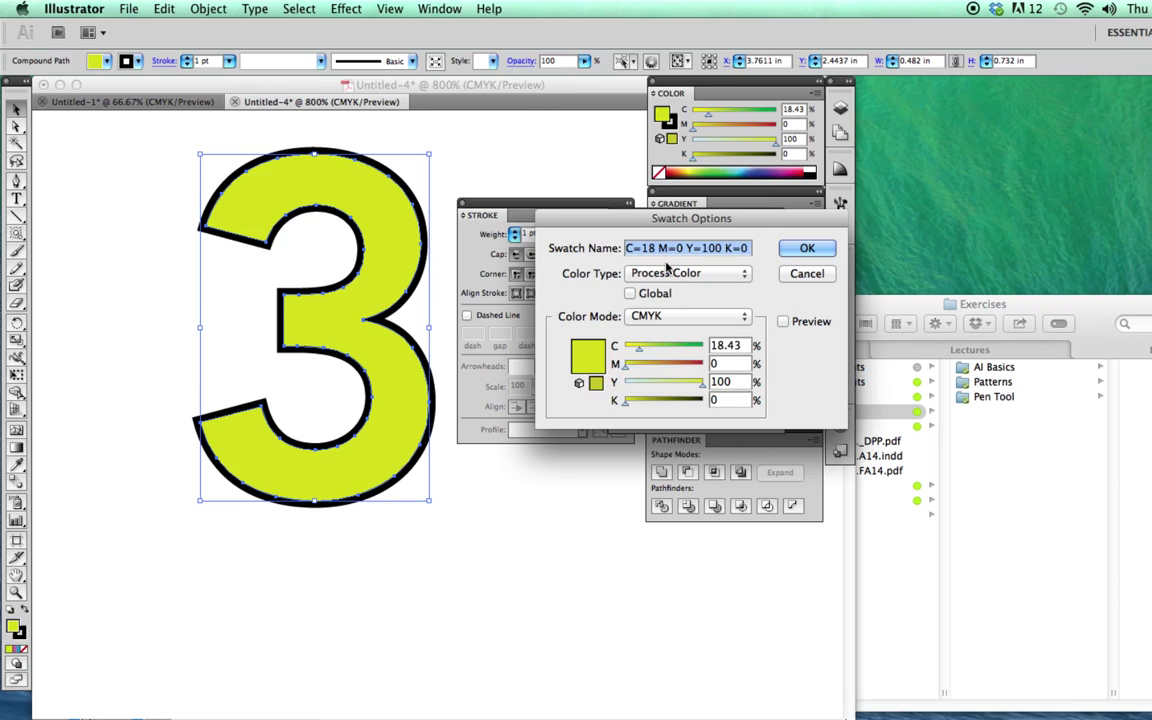
{"action": "left_click_drag", "start_coordinate": [614, 216], "coordinate": [525, 221]}
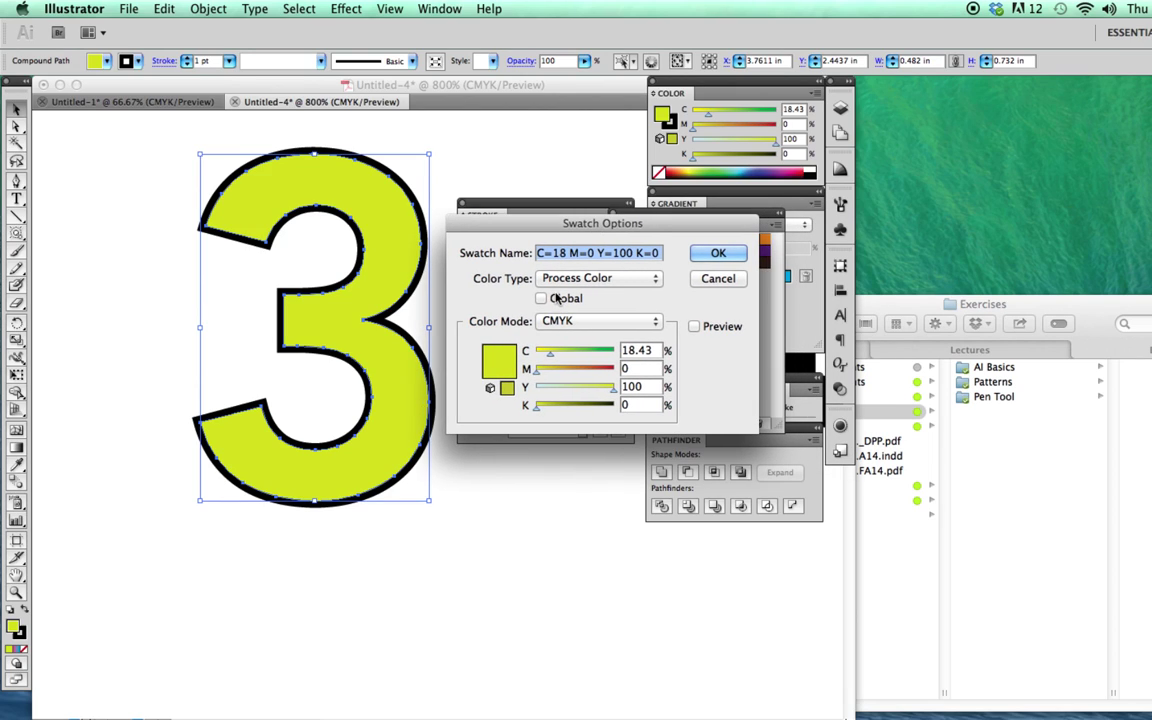
{"action": "left_click", "coordinate": [541, 298]}
{"action": "left_click", "coordinate": [718, 253]}
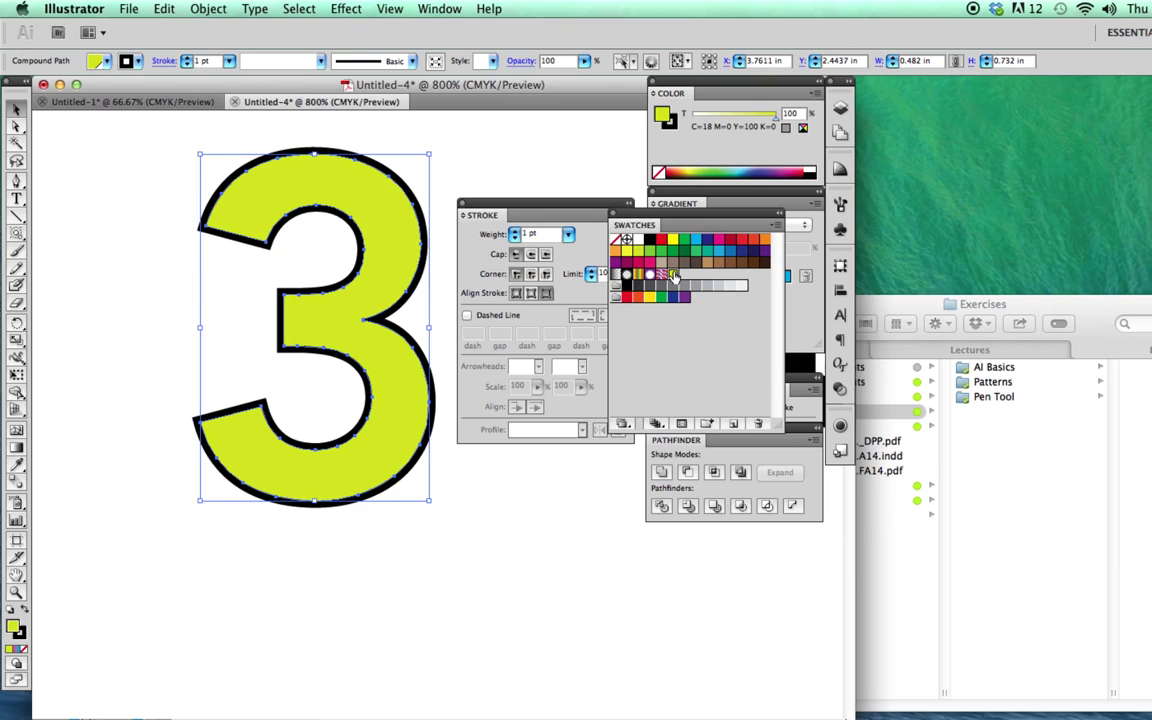
Colour the 3's outline with the lime-yellow swatch at a paler tint
{"action": "key", "text": "x"}
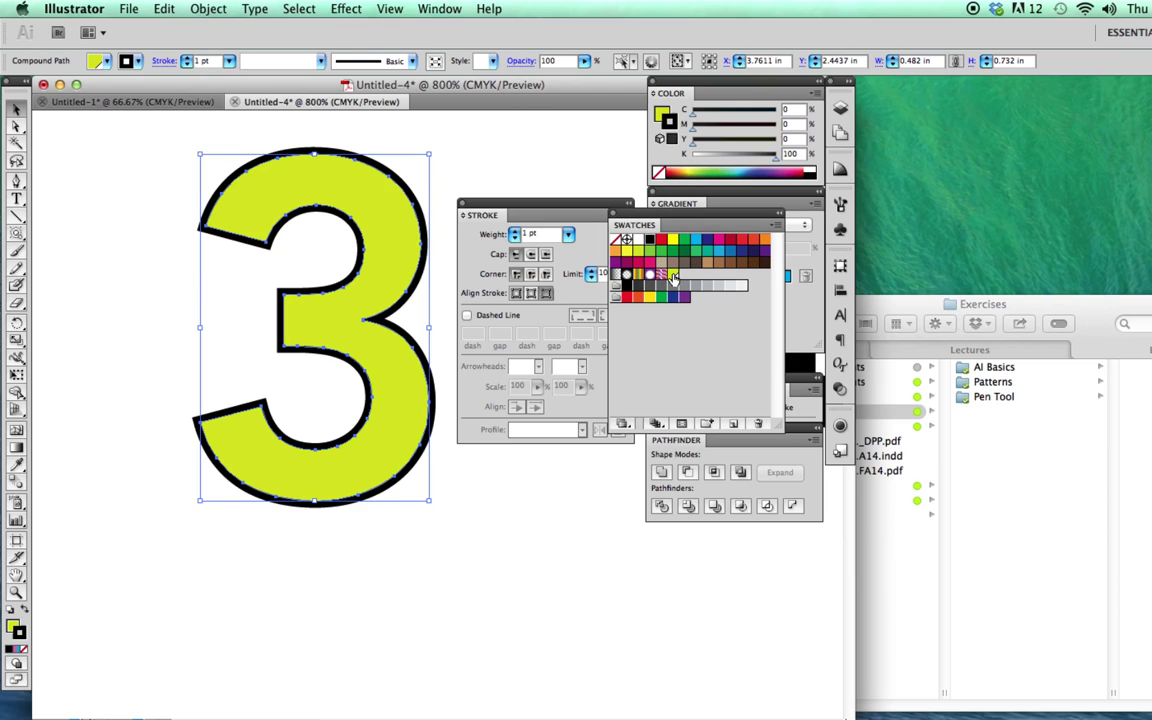
{"action": "left_click", "coordinate": [673, 276]}
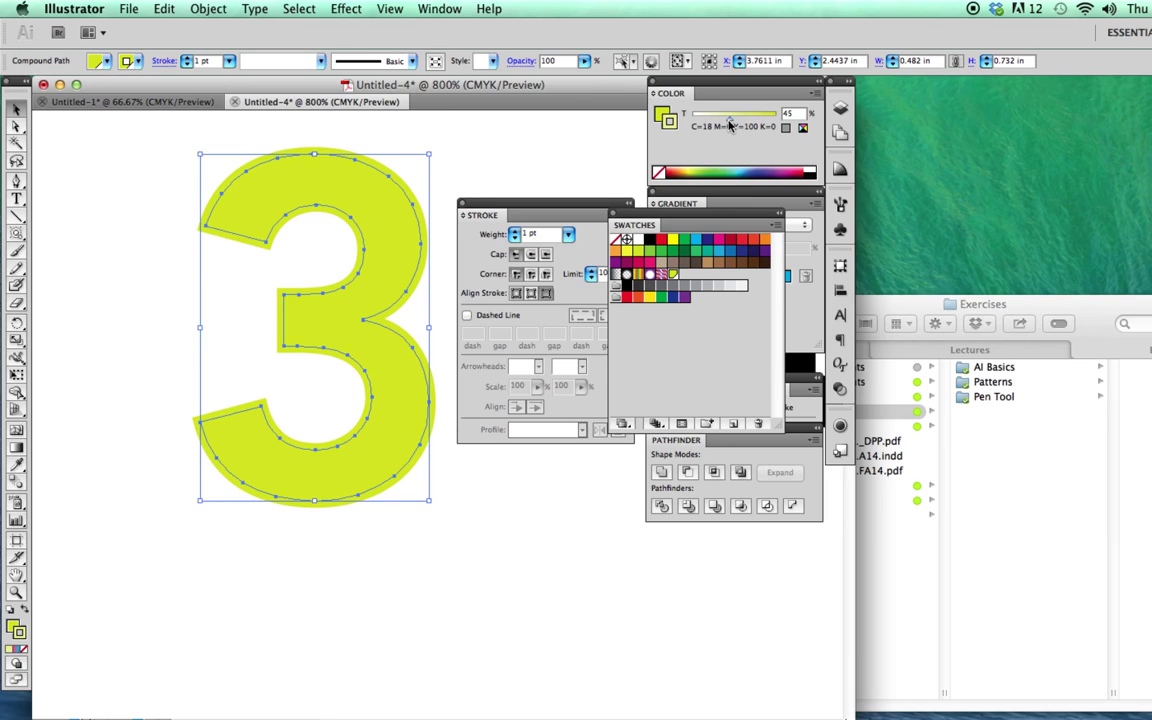
{"action": "left_click_drag", "start_coordinate": [730, 124], "coordinate": [716, 122]}
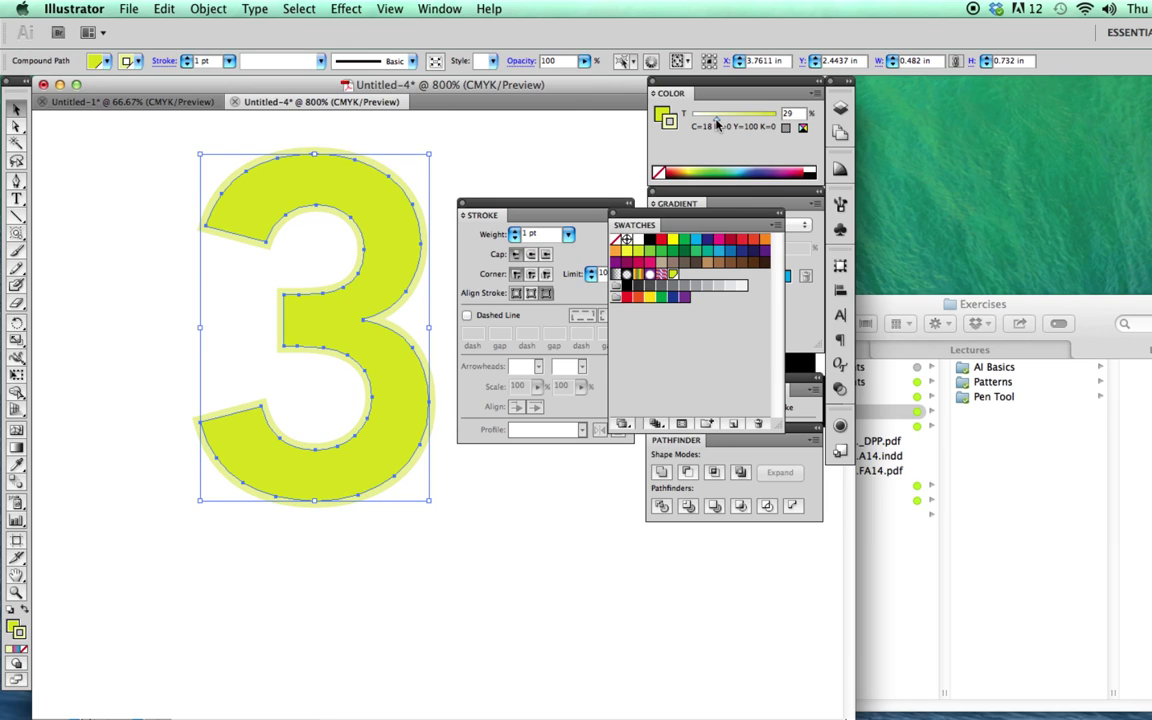
{"action": "left_click_drag", "start_coordinate": [714, 122], "coordinate": [711, 122]}
{"action": "left_click", "coordinate": [449, 124]}
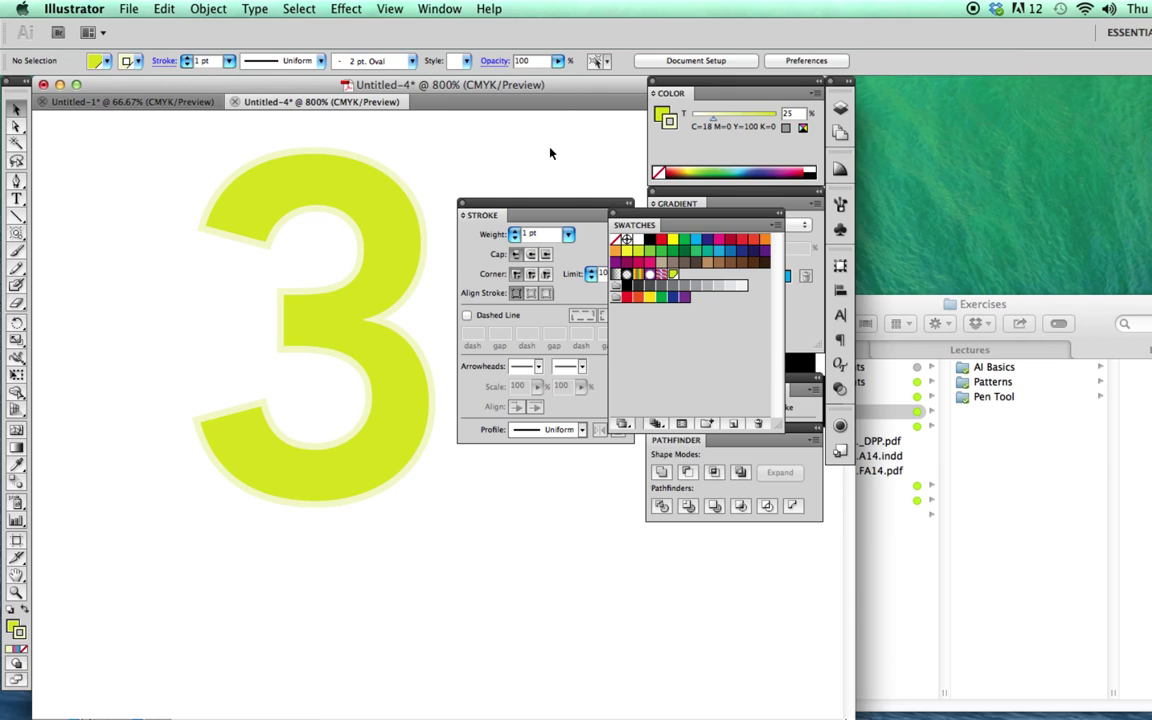
Swap the 3's fill and stroke, giving a pale lime fill inside a full lime outline
{"action": "left_click", "coordinate": [342, 180]}
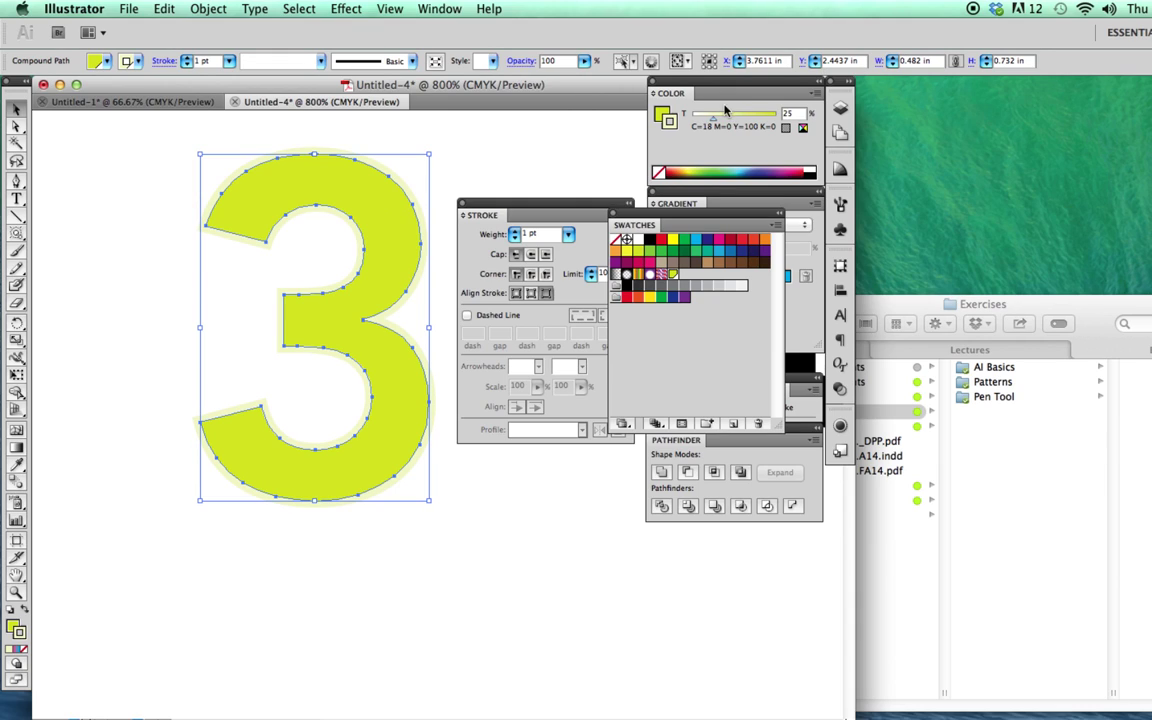
{"action": "left_click", "coordinate": [30, 609]}
{"action": "left_click", "coordinate": [190, 555]}
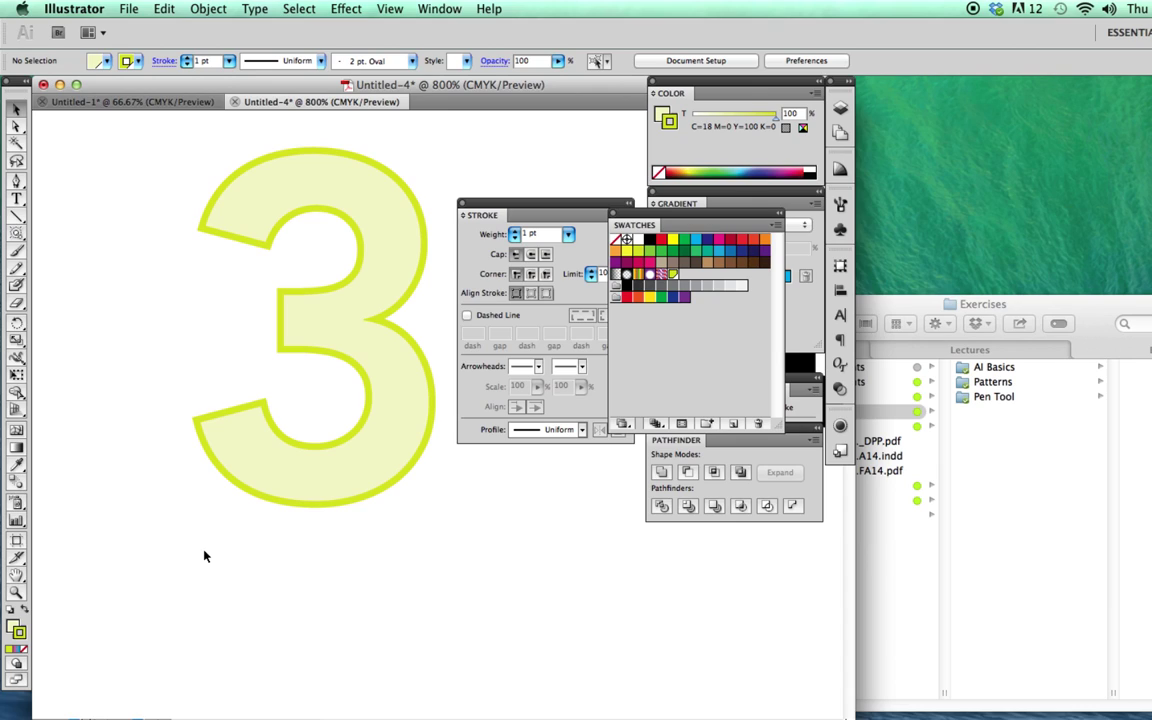
{"action": "left_click", "coordinate": [307, 481]}
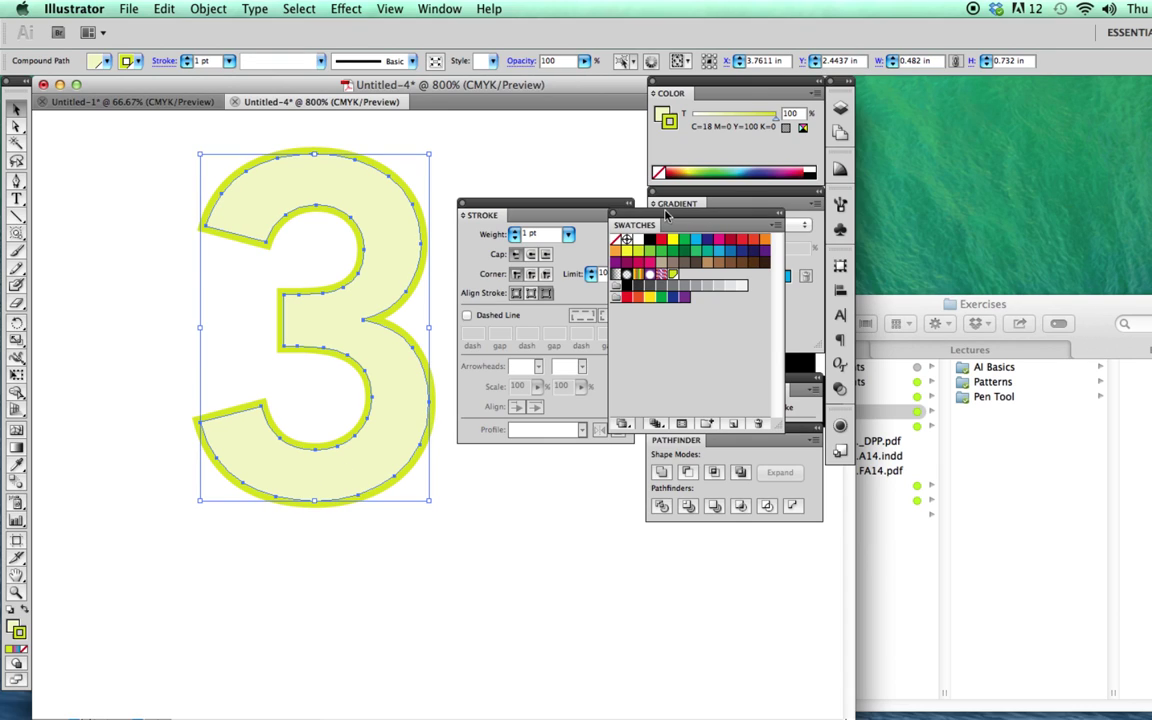
{"action": "left_click_drag", "start_coordinate": [670, 214], "coordinate": [697, 245]}
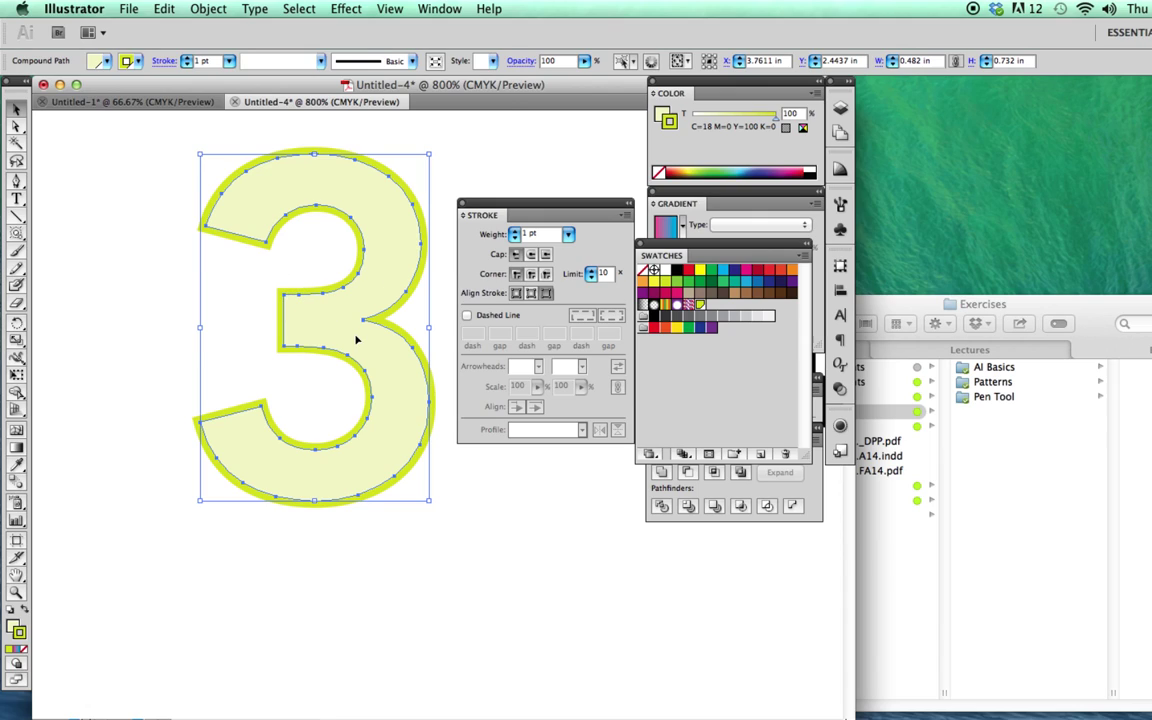
Try Round Join and Bevel Join on the 3's outline corners, zoomed in on them
{"action": "left_click", "coordinate": [532, 276]}
{"action": "scroll", "coordinate": [293, 296], "scroll_direction": "up", "scroll_amount": 1}
{"action": "scroll", "coordinate": [296, 296], "scroll_direction": "up", "scroll_amount": 1}
{"action": "mouse_move", "coordinate": [296, 296]}
{"action": "left_mouse_down"}
{"action": "mouse_move", "coordinate": [296, 326]}
{"action": "mouse_move", "coordinate": [388, 357]}
{"action": "left_mouse_up"}
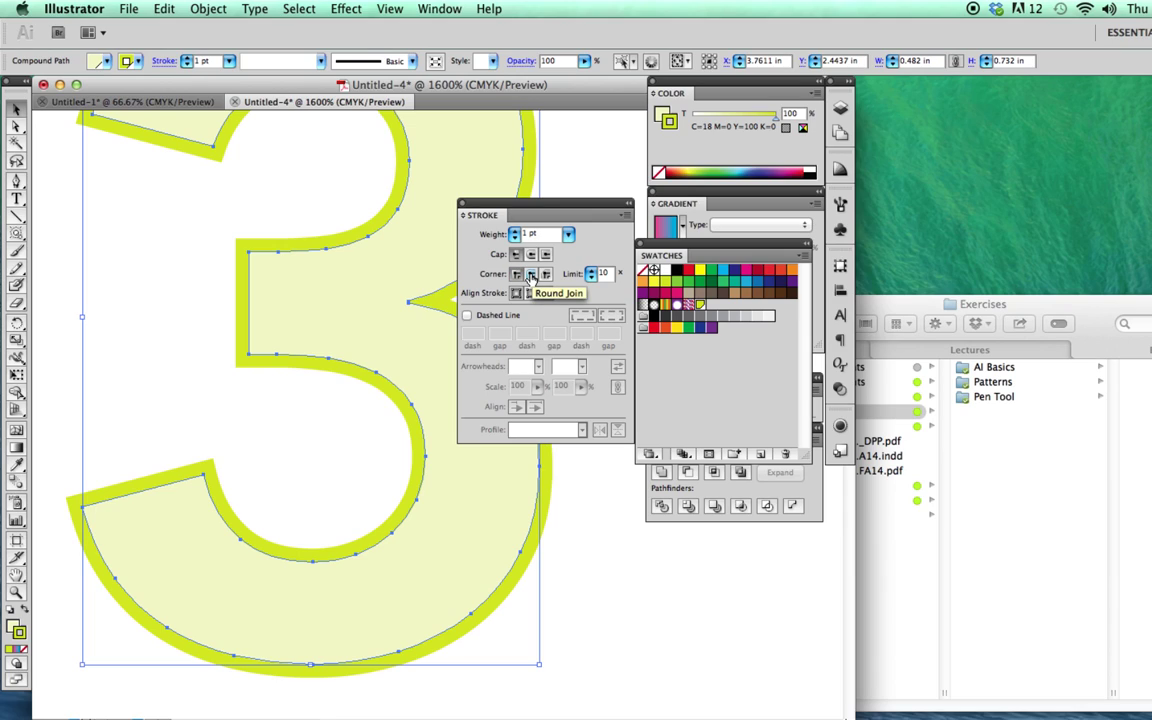
{"action": "left_click", "coordinate": [531, 275]}
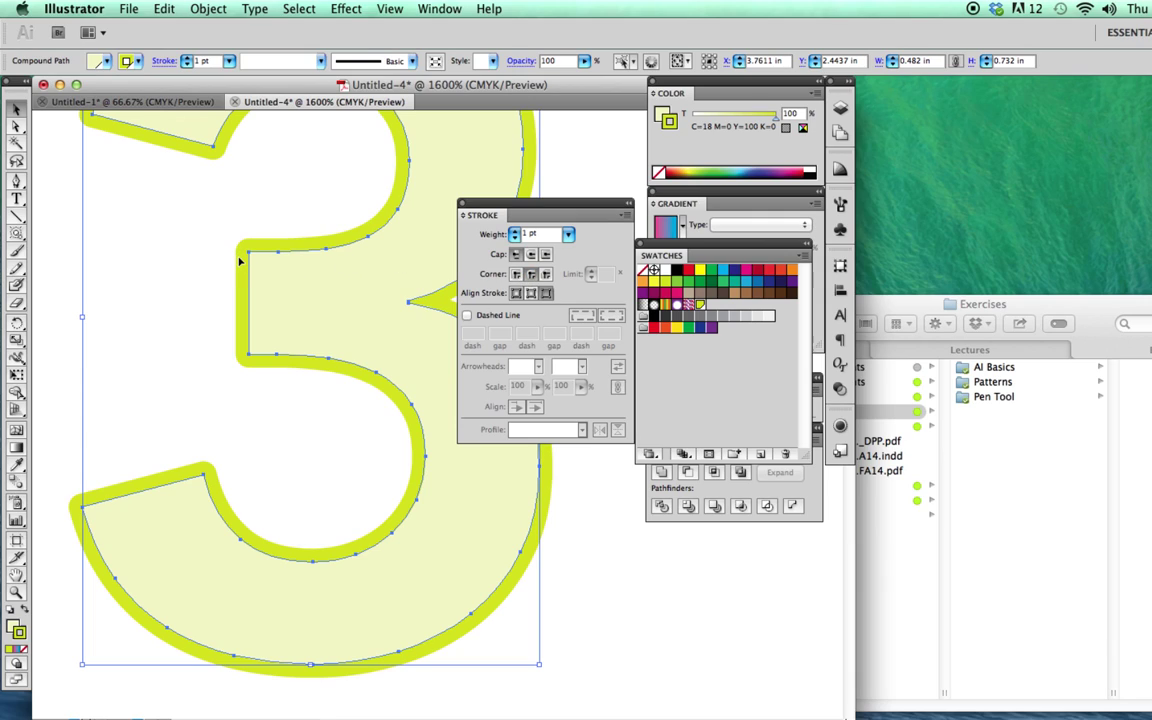
{"action": "left_click", "coordinate": [546, 276]}
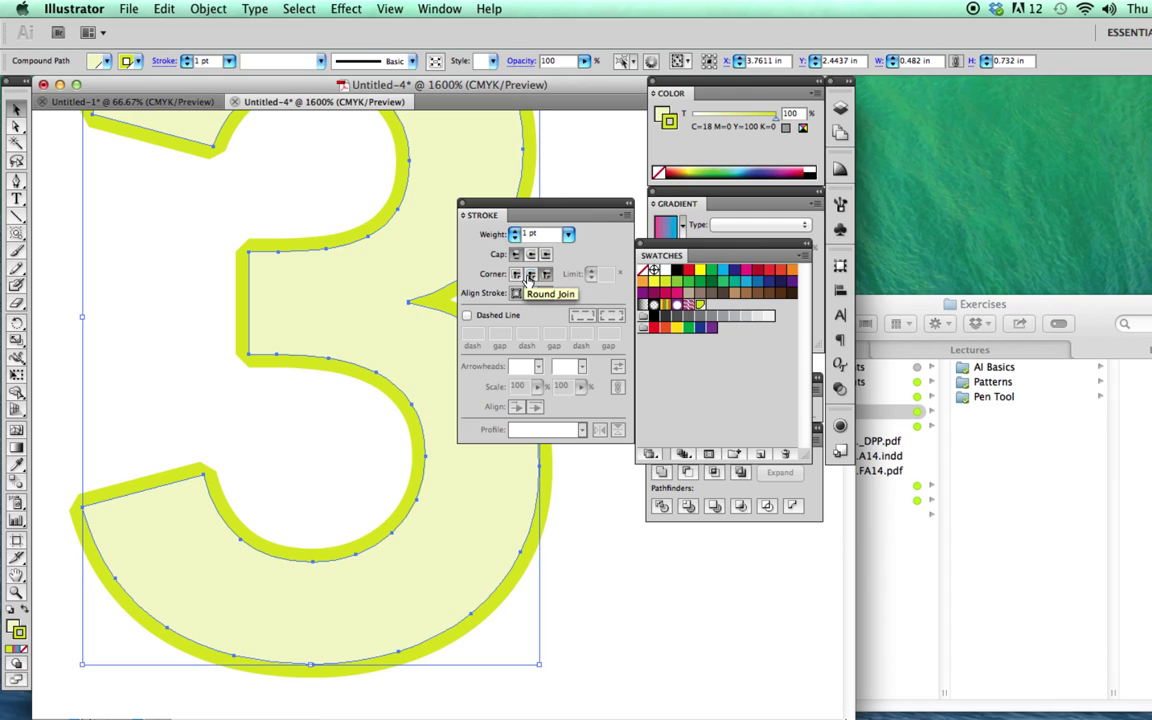
{"action": "key", "text": "super+minus"}
{"action": "key", "text": "super+minus"}
{"action": "key", "text": "super+minus"}
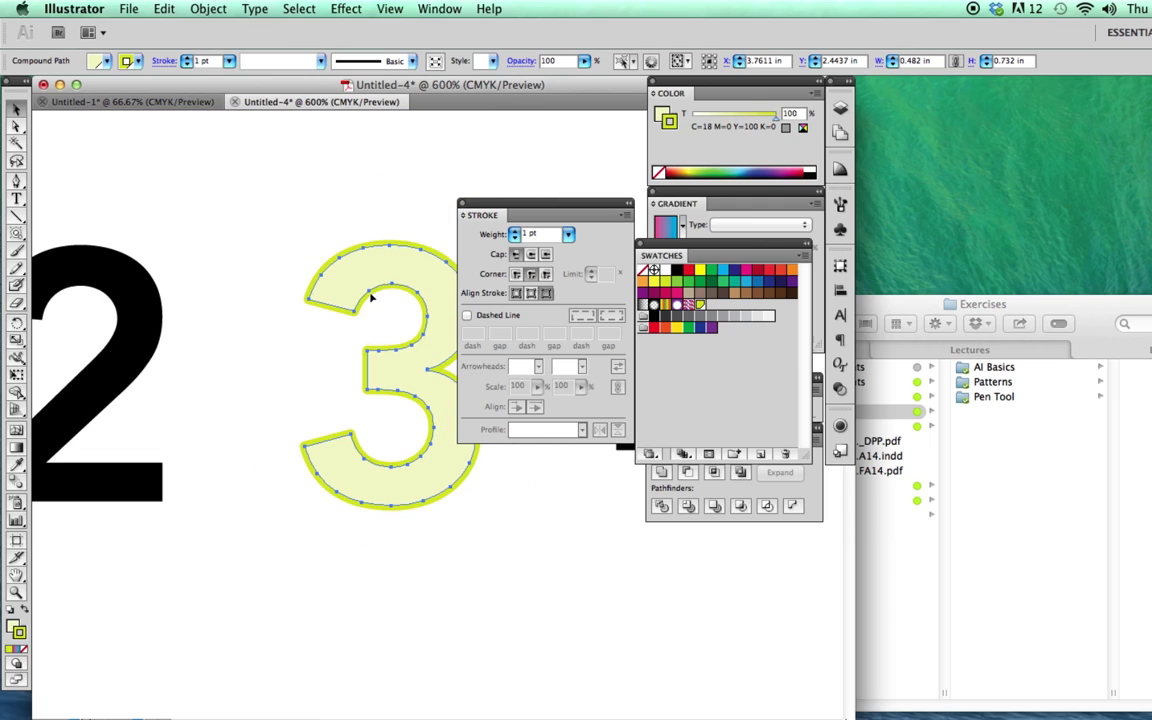
Copy the outlined 3 below the A 2 3 row and scale the copy to about half size
{"action": "left_click", "coordinate": [430, 216]}
{"action": "key", "text": "super+minus"}
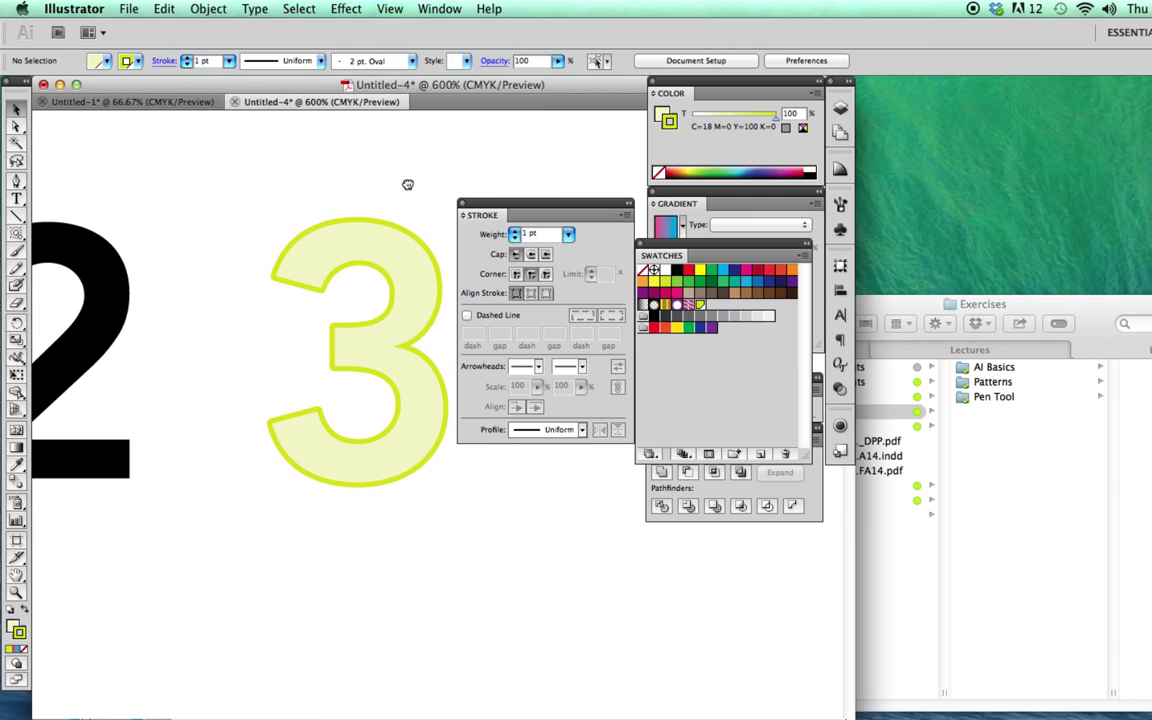
{"action": "key", "text": "super+minus"}
{"action": "key", "text": "super+minus"}
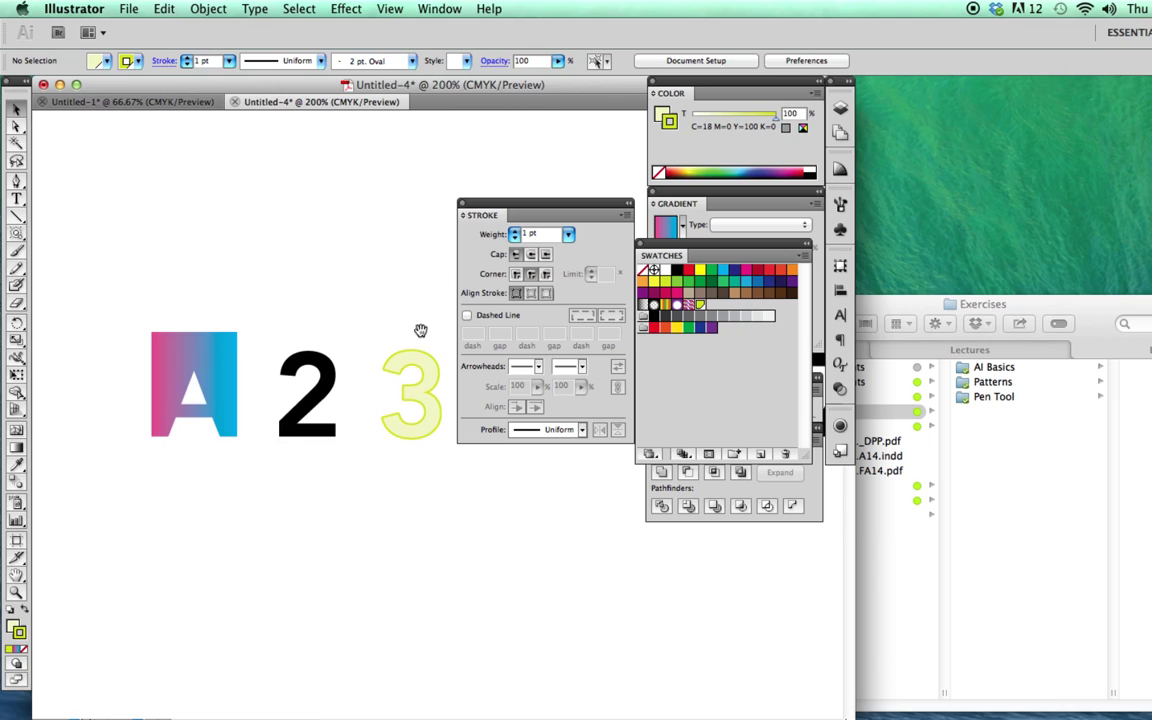
{"action": "mouse_move", "coordinate": [419, 327]}
{"action": "left_mouse_down"}
{"action": "mouse_move", "coordinate": [402, 192]}
{"action": "mouse_move", "coordinate": [377, 167]}
{"action": "left_mouse_up"}
{"action": "left_click", "coordinate": [400, 258]}
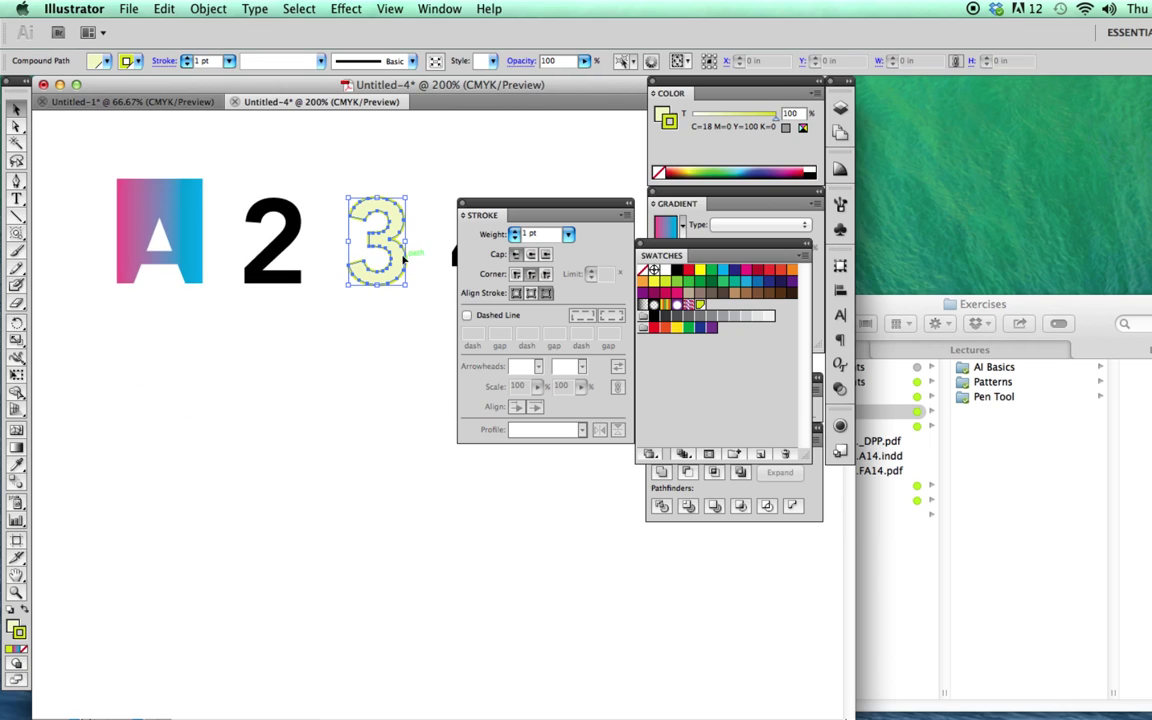
{"action": "left_click_drag", "start_coordinate": [405, 254], "coordinate": [310, 467]}
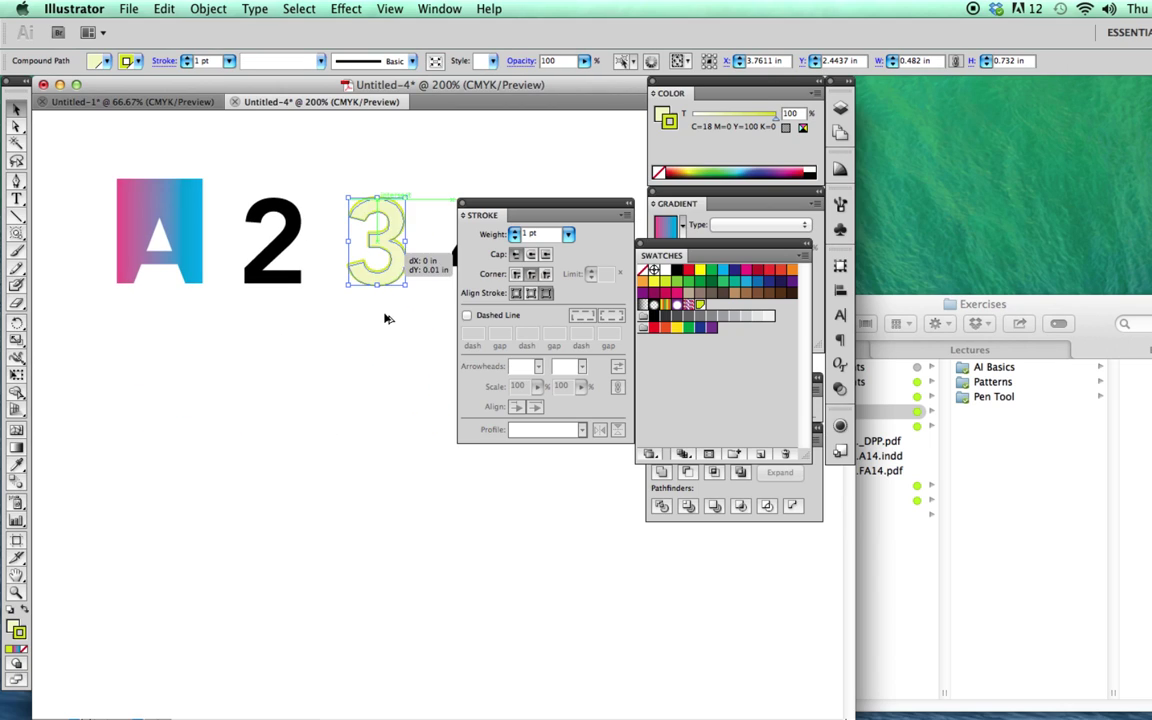
{"action": "key", "text": "super+minus"}
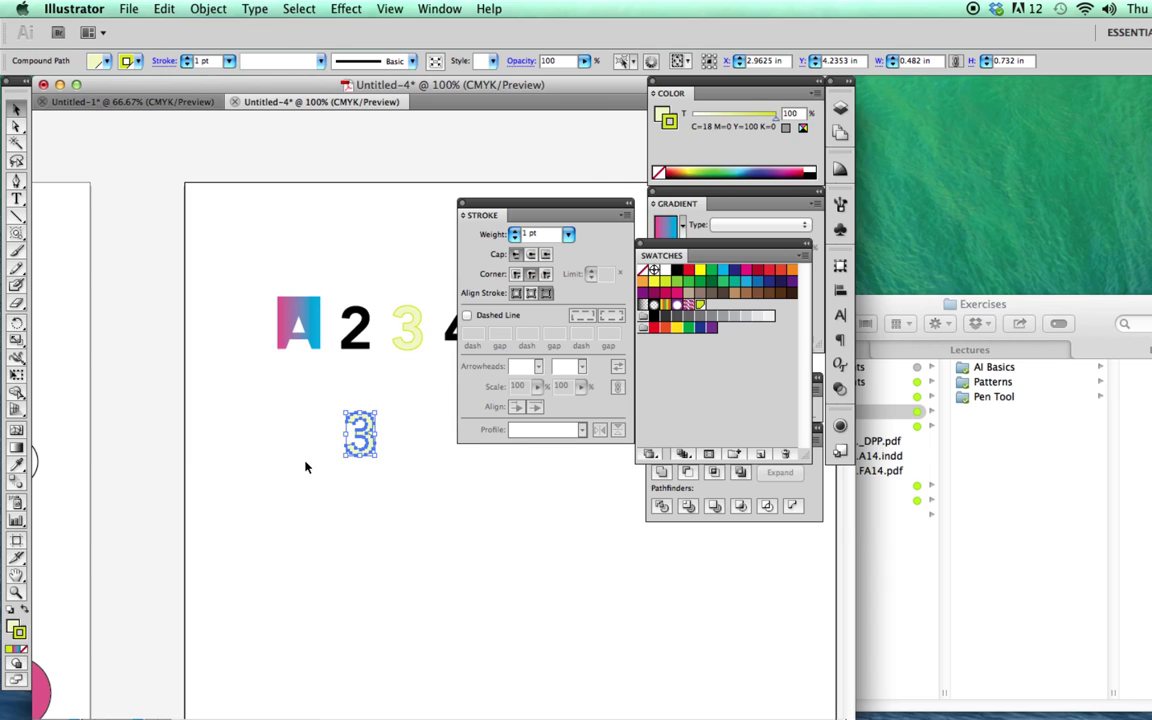
{"action": "left_click_drag", "start_coordinate": [377, 456], "coordinate": [358, 431]}
Duplicate the small 3 into further copies scattered lower on the artboard
{"action": "left_click", "coordinate": [398, 445]}
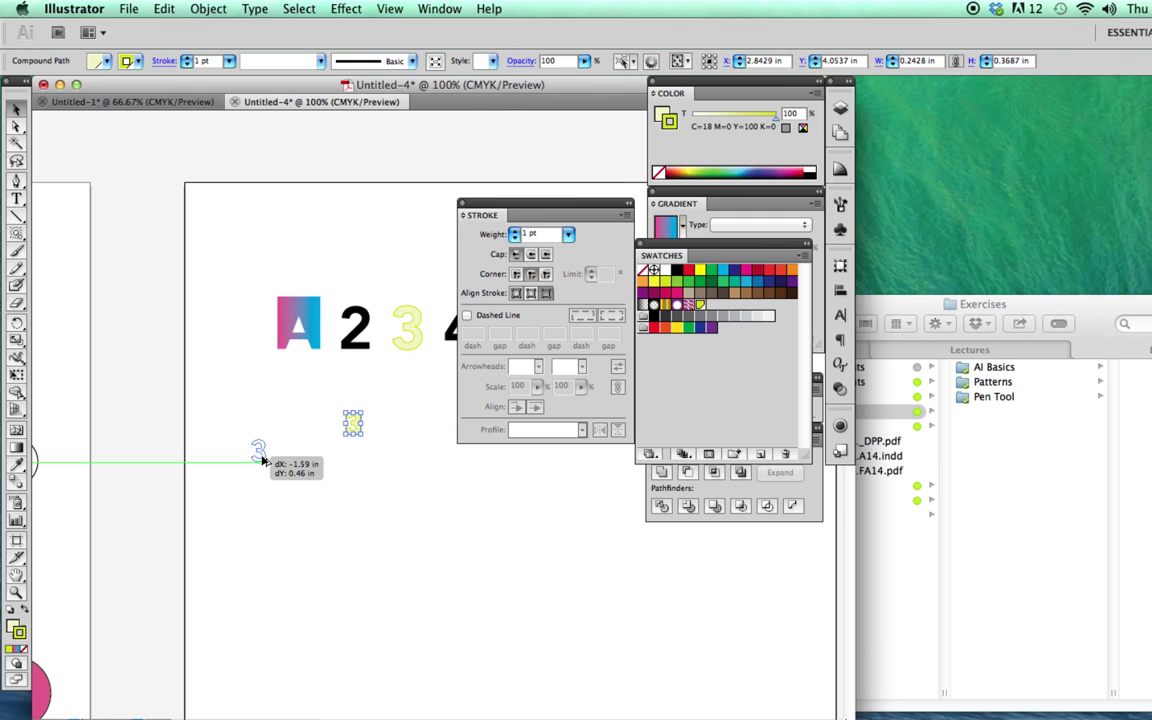
{"action": "mouse_move", "coordinate": [358, 431]}
{"action": "left_mouse_down"}
{"action": "mouse_move", "coordinate": [262, 456]}
{"action": "mouse_move", "coordinate": [338, 512]}
{"action": "mouse_move", "coordinate": [269, 548]}
{"action": "left_mouse_up"}
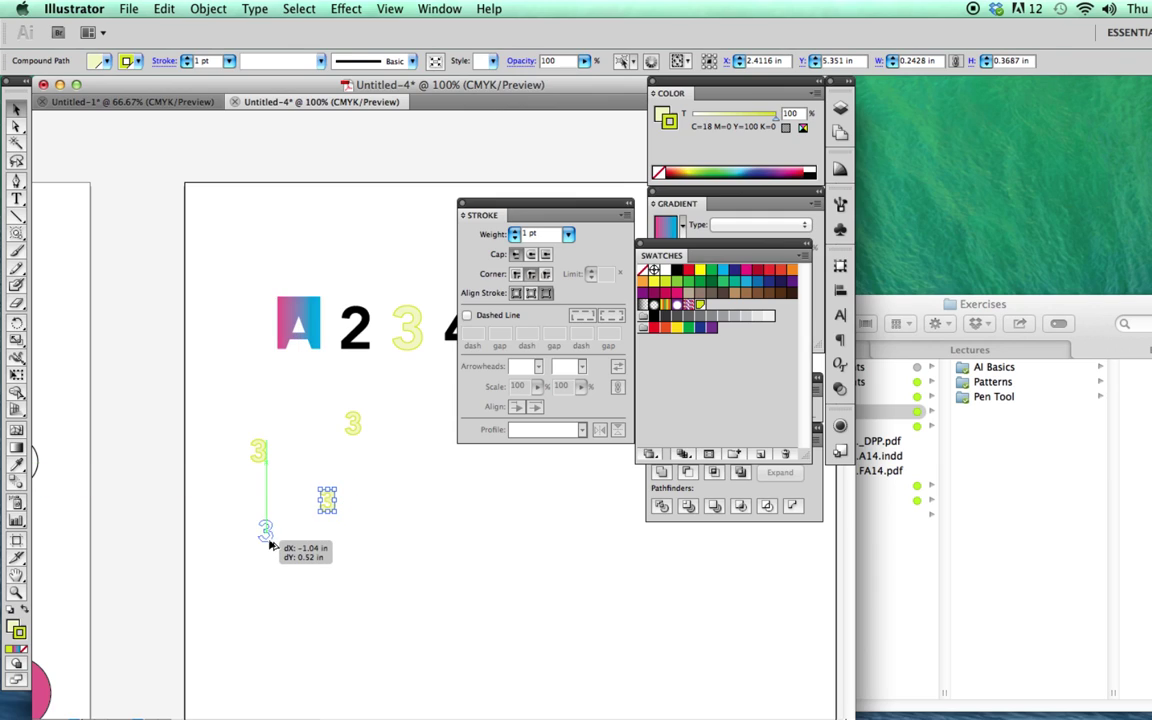
{"action": "left_click", "coordinate": [311, 533]}
{"action": "left_click", "coordinate": [257, 532]}
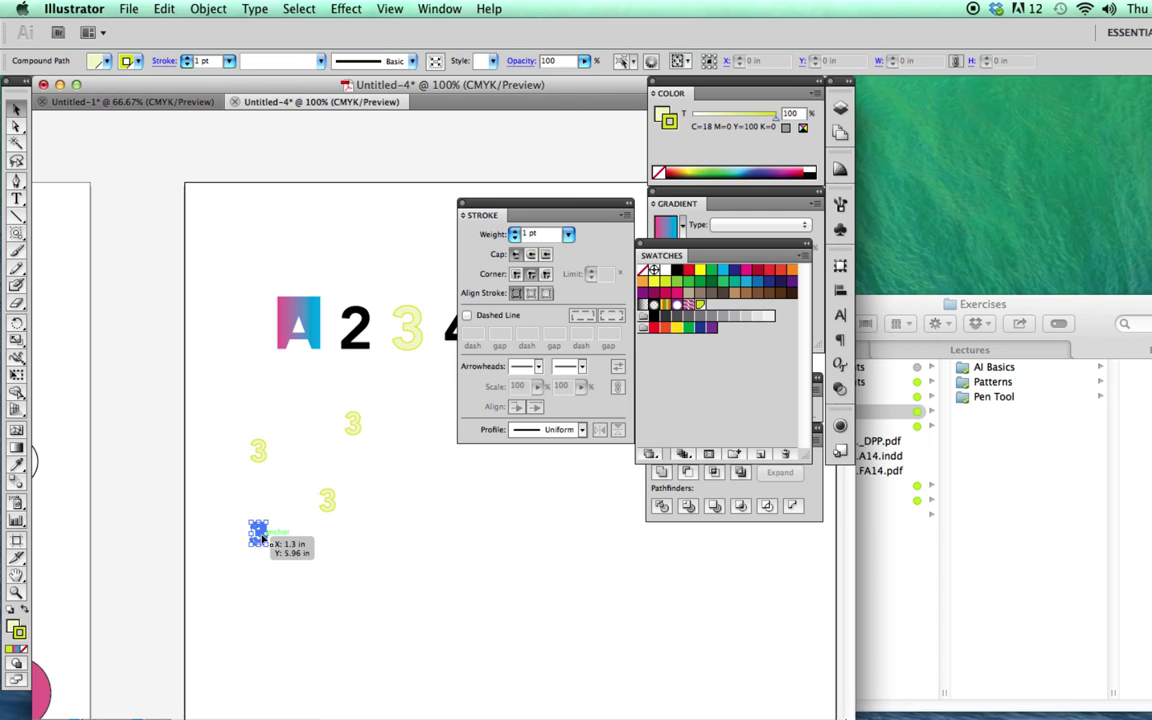
{"action": "left_click", "coordinate": [401, 497]}
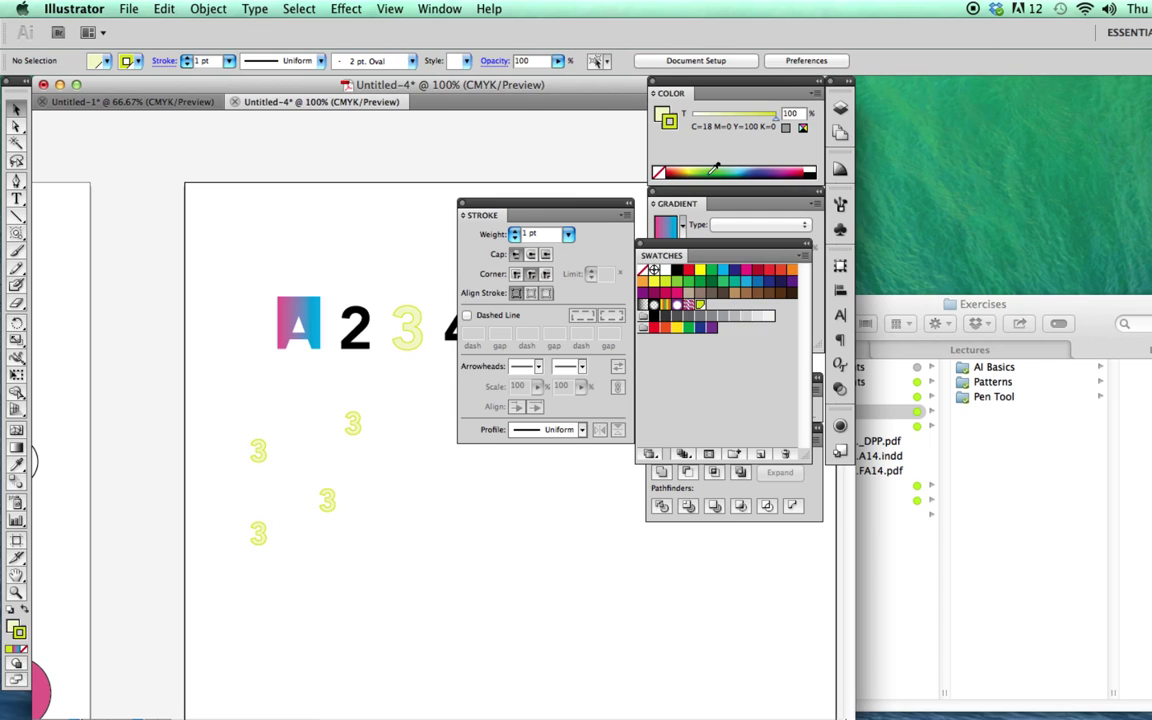
Make the magenta swatch a global colour
{"action": "left_click", "coordinate": [677, 294]}
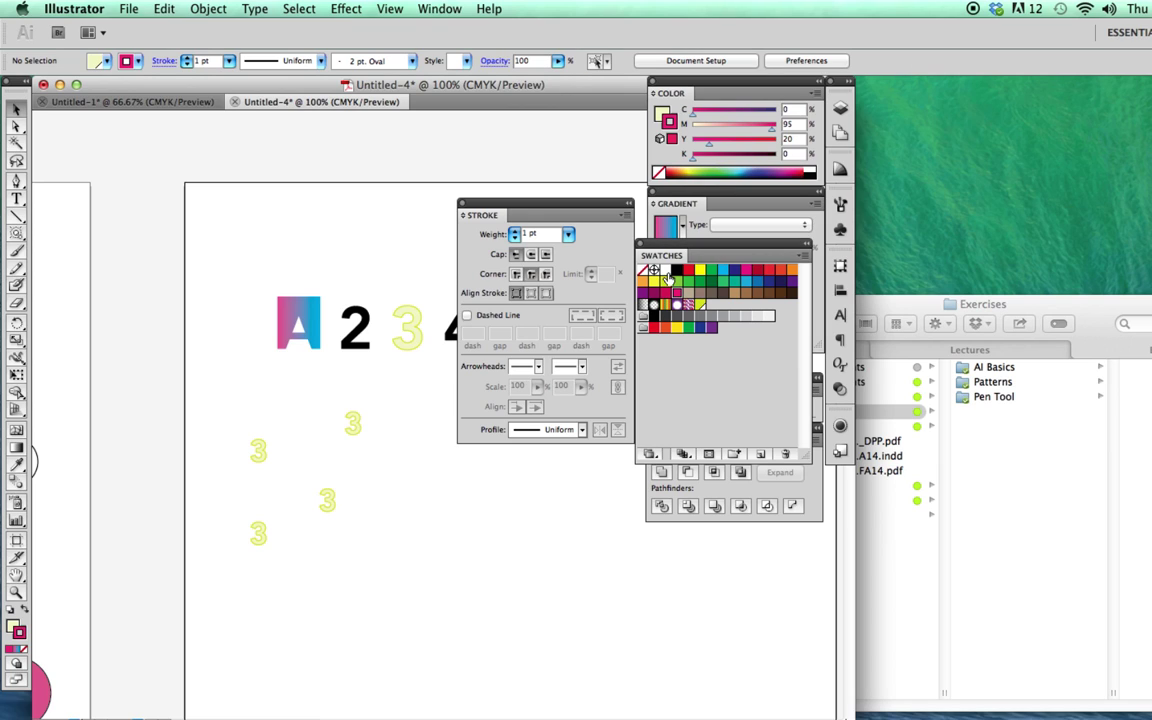
{"action": "double_click", "coordinate": [677, 294]}
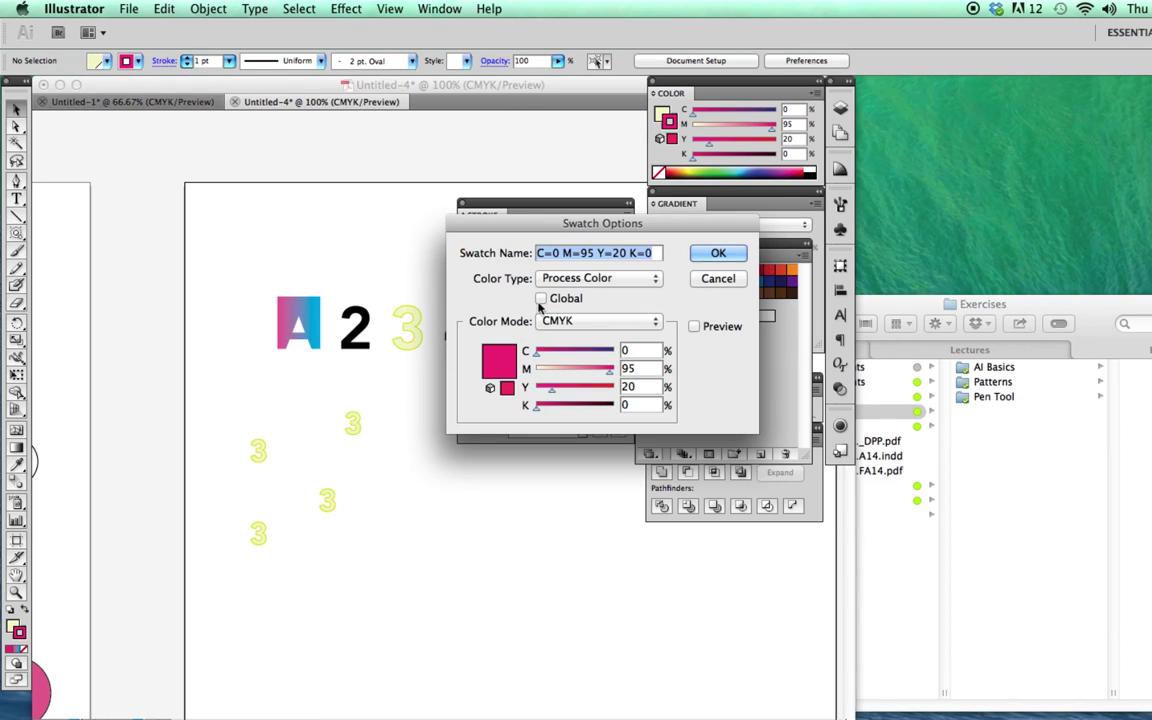
{"action": "left_click", "coordinate": [541, 298]}
{"action": "left_click", "coordinate": [718, 254]}
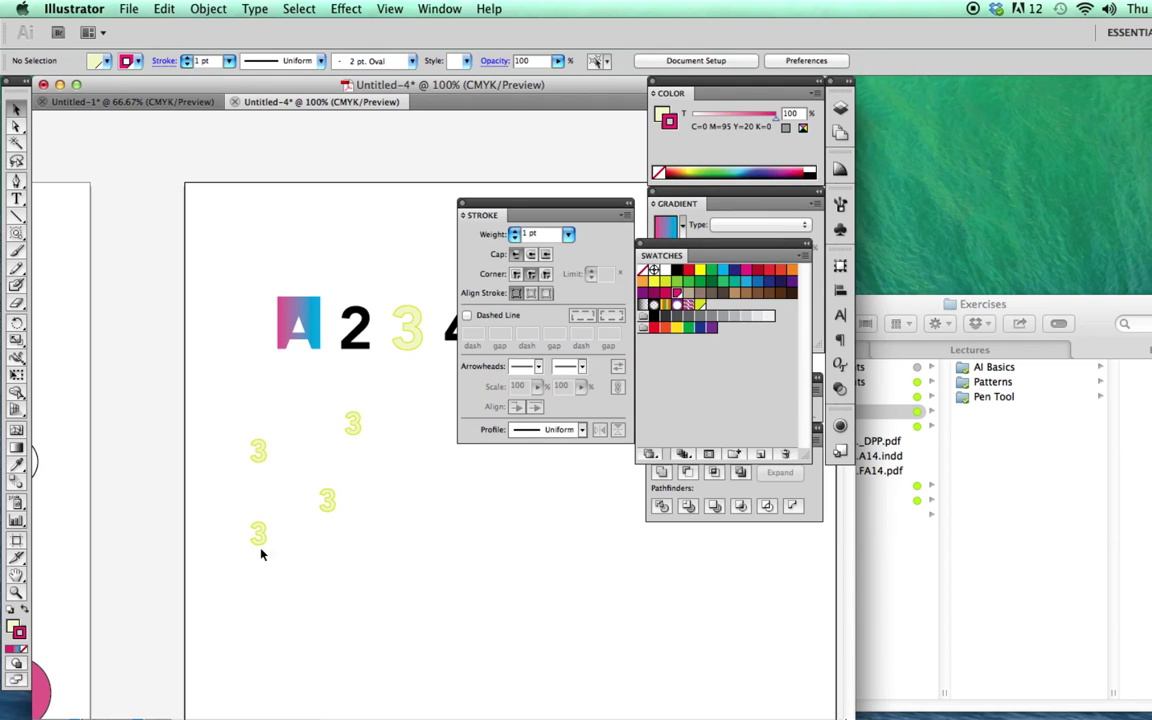
Give the top small 3 a magenta outline and a pale 25% magenta fill
{"action": "left_click_drag", "start_coordinate": [283, 555], "coordinate": [297, 590]}
{"action": "key", "text": "super+equal"}
{"action": "key", "text": "super+equal"}
{"action": "key", "text": "super+equal"}
{"action": "key", "text": "super+equal"}
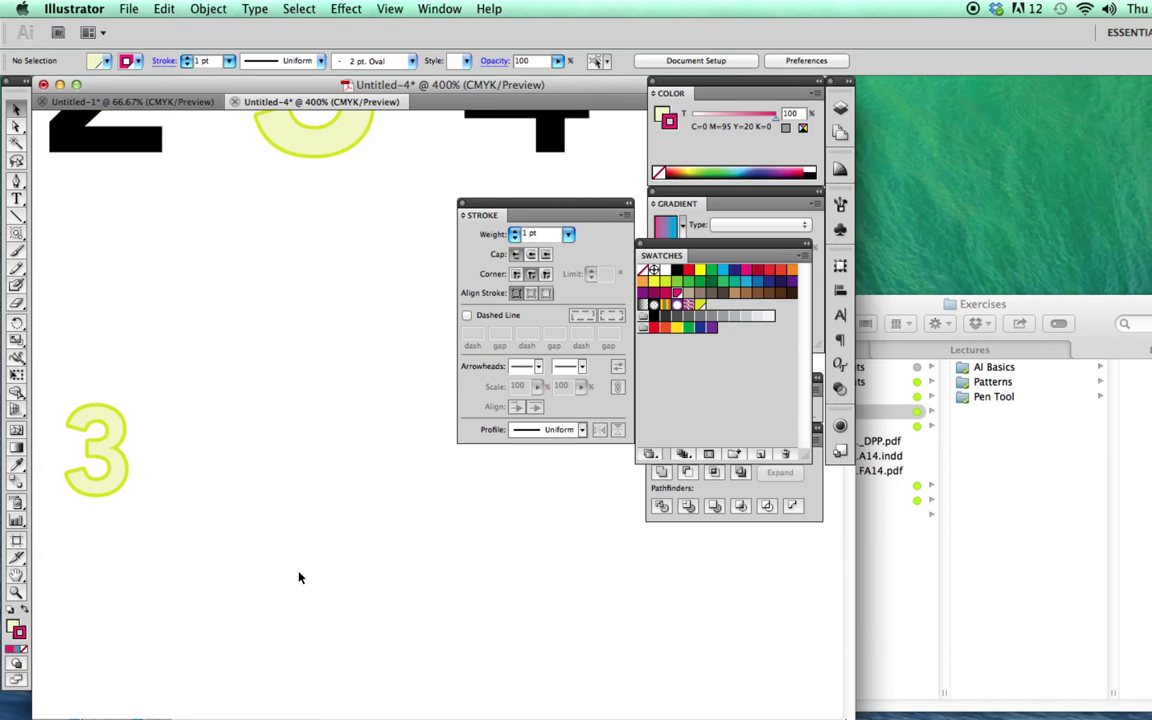
{"action": "scroll", "coordinate": [304, 544], "scroll_direction": "up", "scroll_amount": 3}
{"action": "scroll", "coordinate": [442, 287], "scroll_direction": "left", "scroll_amount": 2}
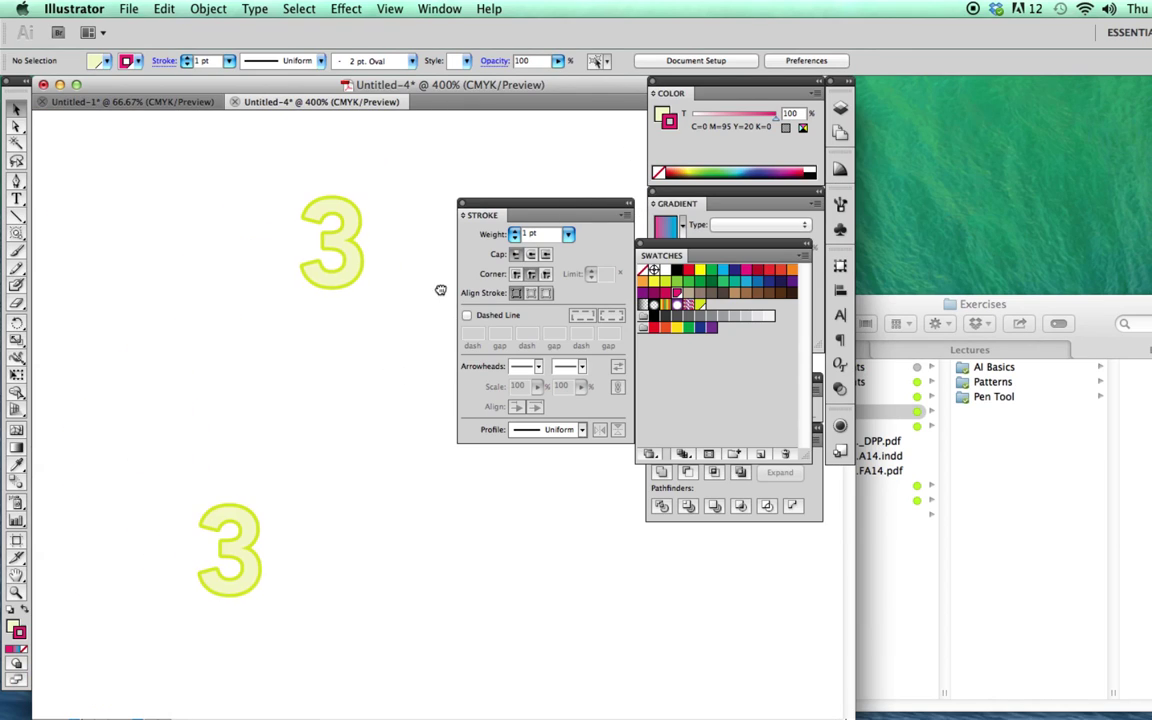
{"action": "left_click_drag", "start_coordinate": [398, 96], "coordinate": [270, 355]}
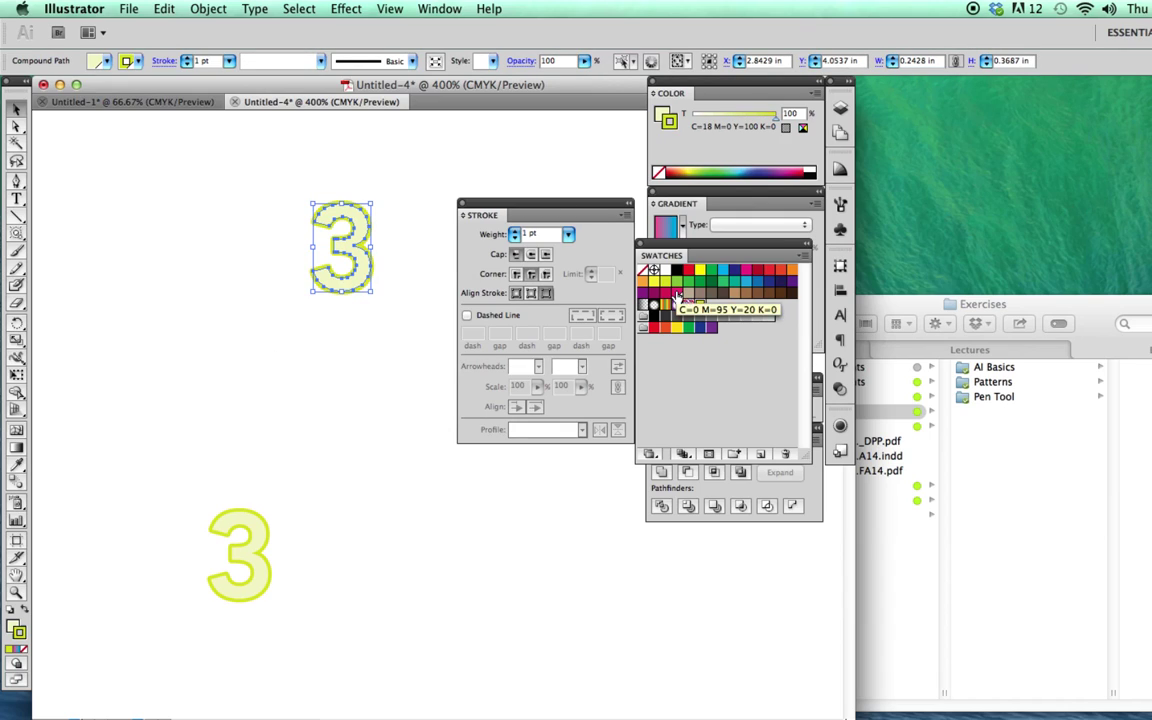
{"action": "left_click", "coordinate": [677, 293]}
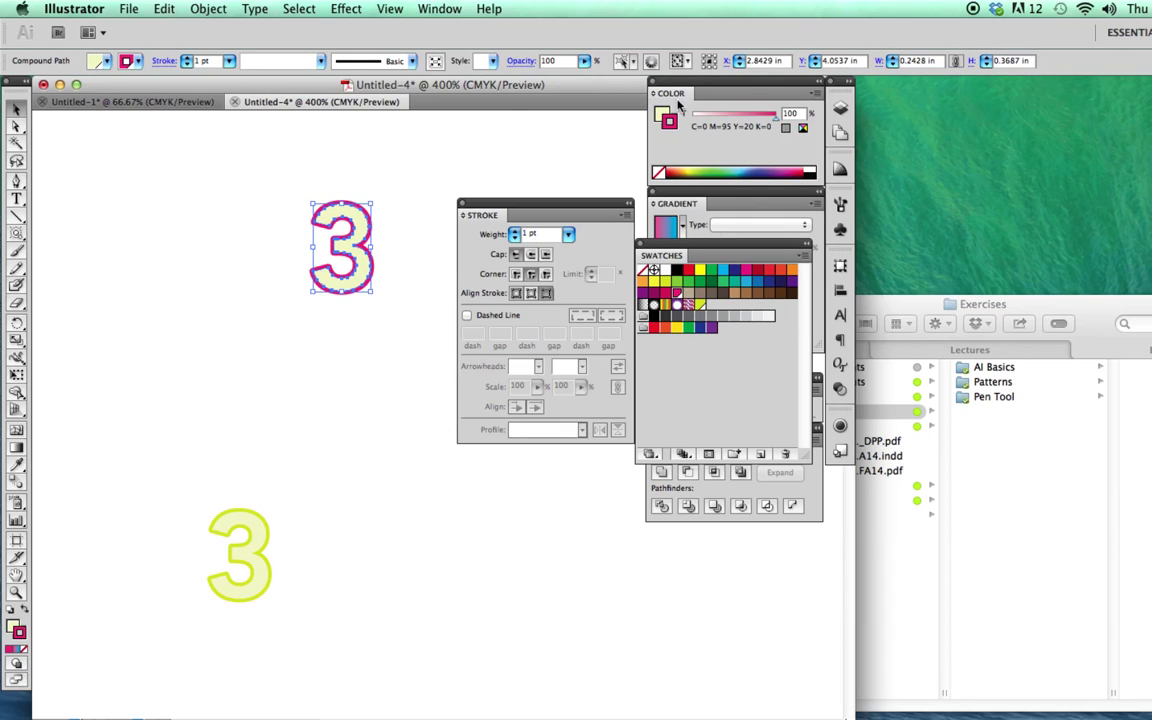
{"action": "key", "text": "x"}
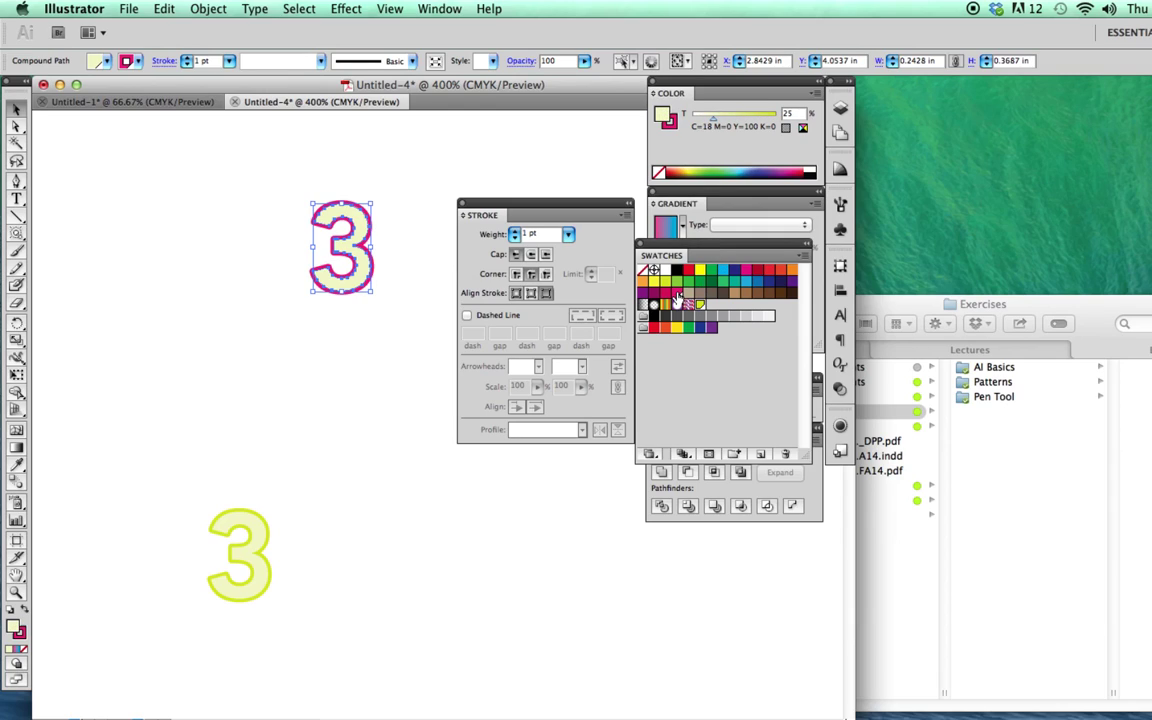
{"action": "left_click", "coordinate": [677, 293]}
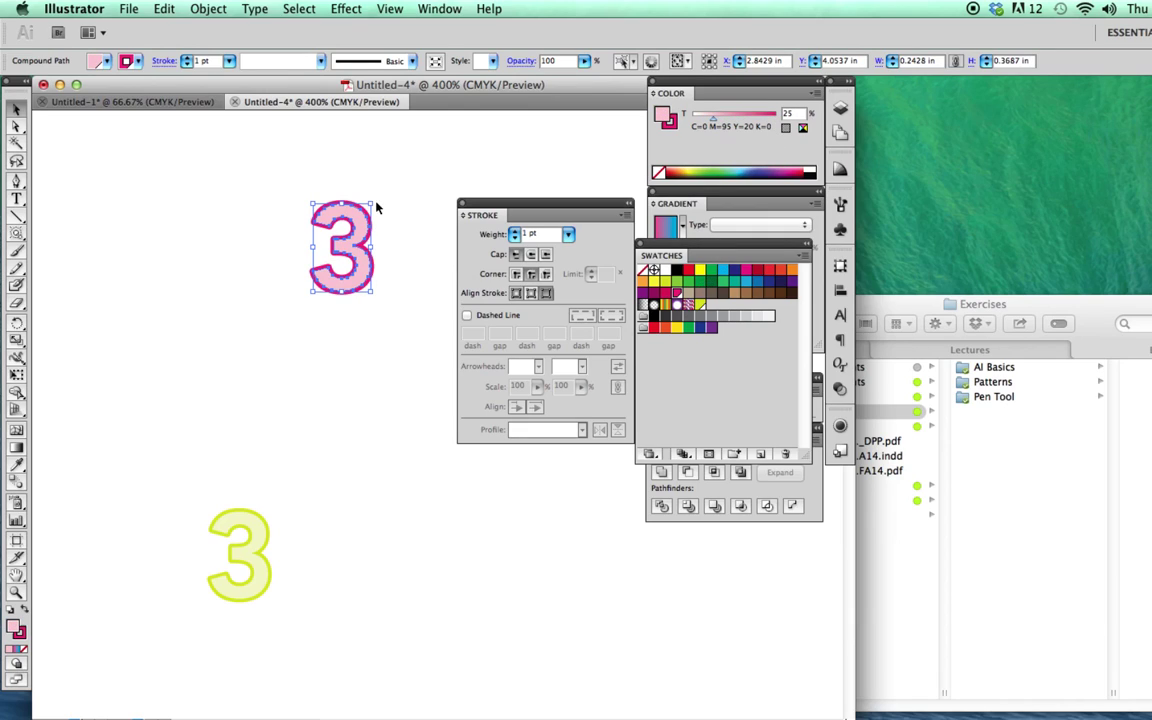
{"action": "left_click", "coordinate": [415, 180]}
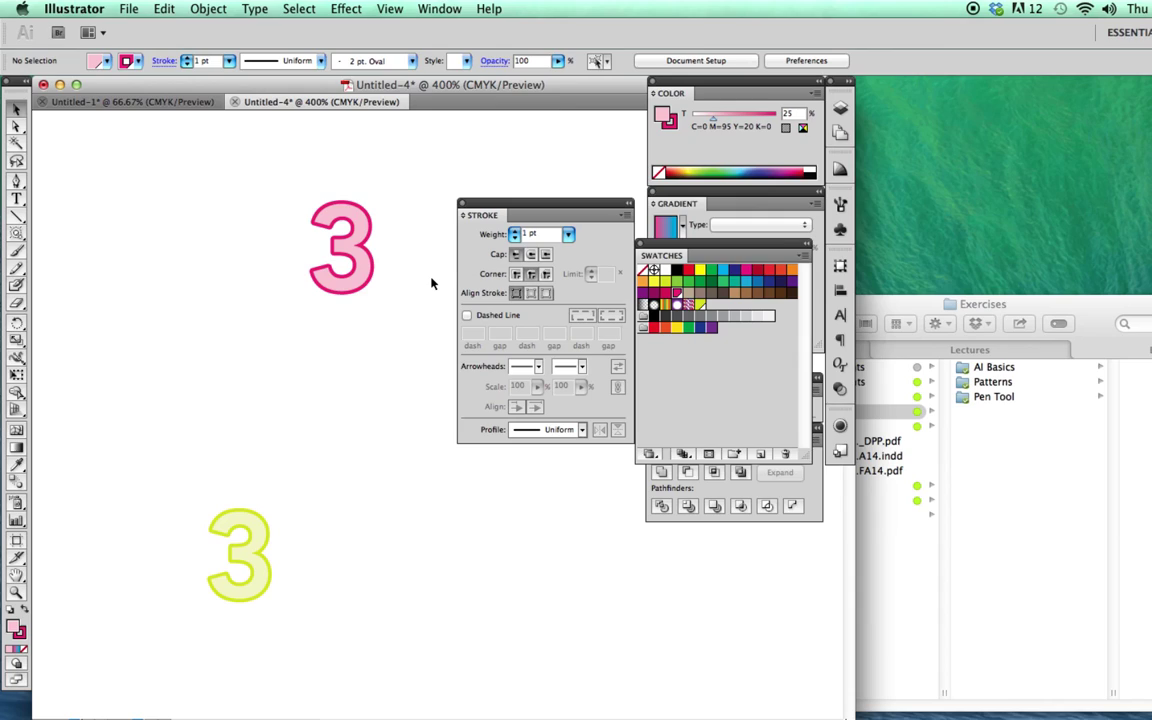